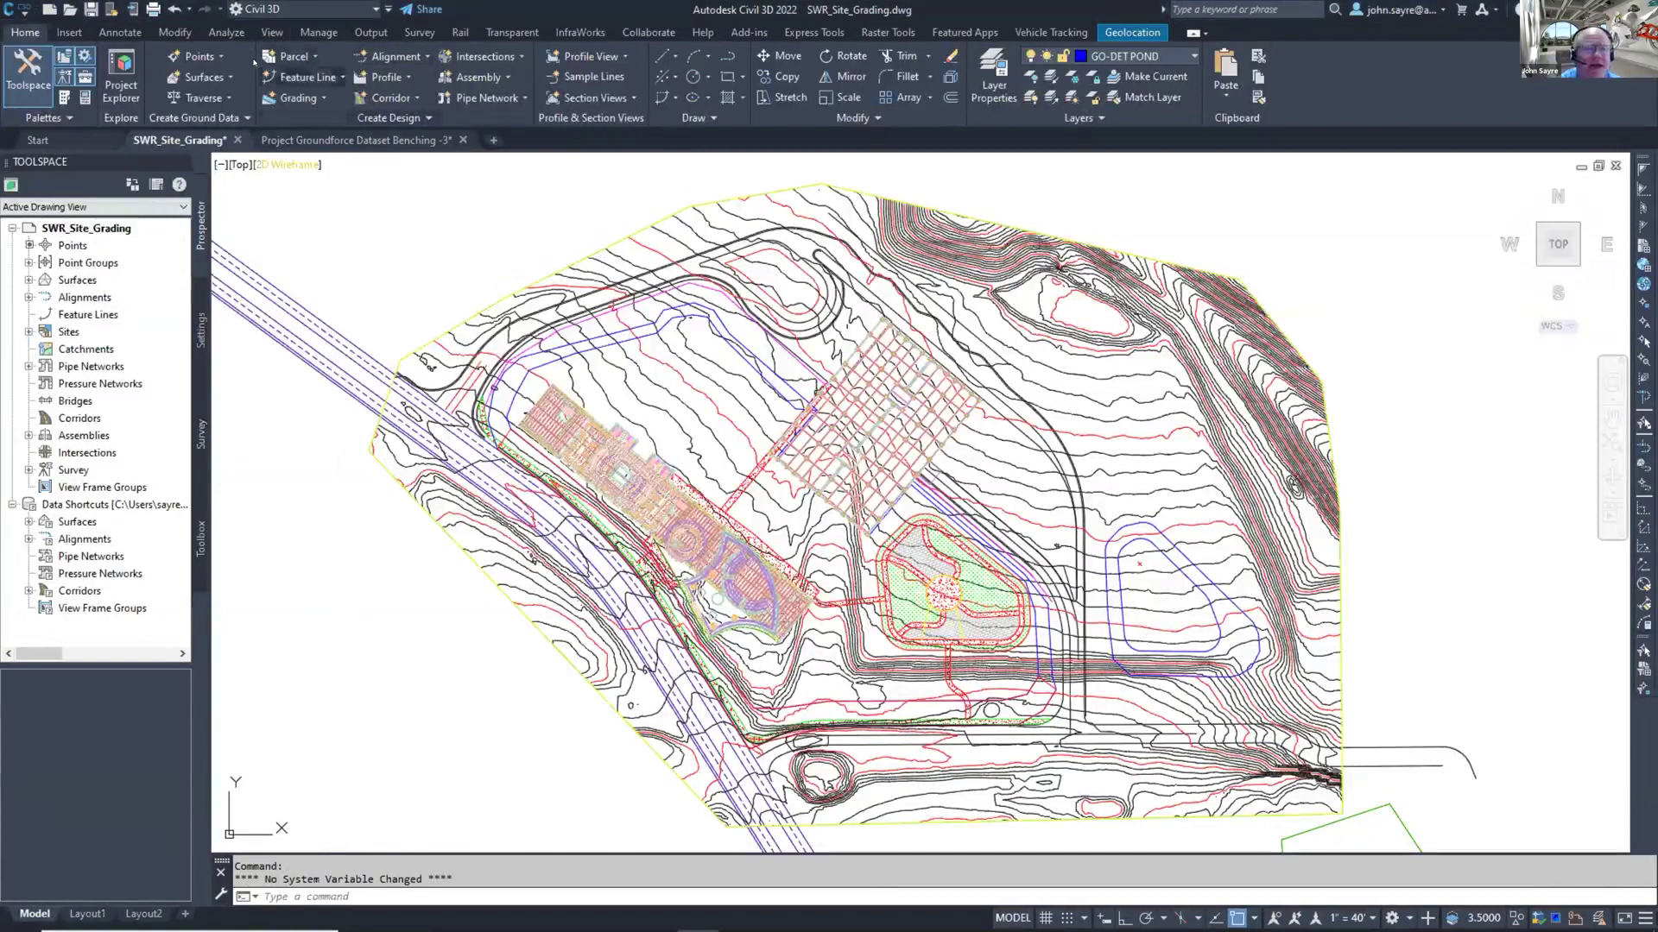
Step: Open the Grading Object - Imperial tool palette from the Analyze tab with Ctrl+3
{"action": "left_click", "coordinate": [226, 32]}
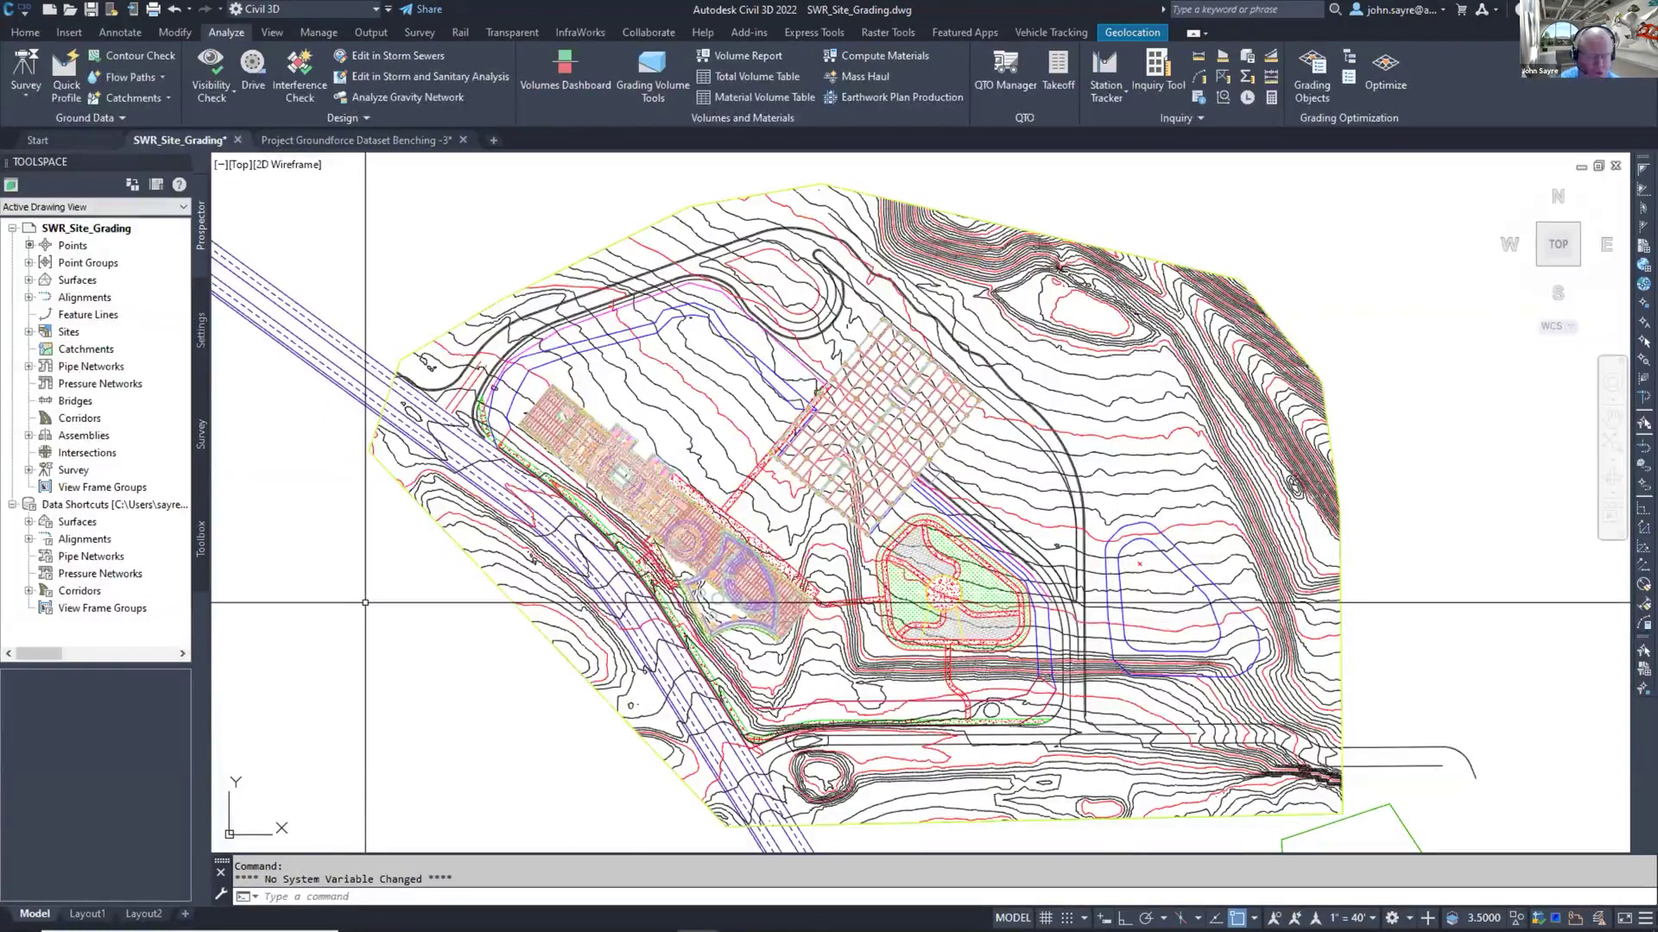
{"action": "key", "text": "ctrl+3"}
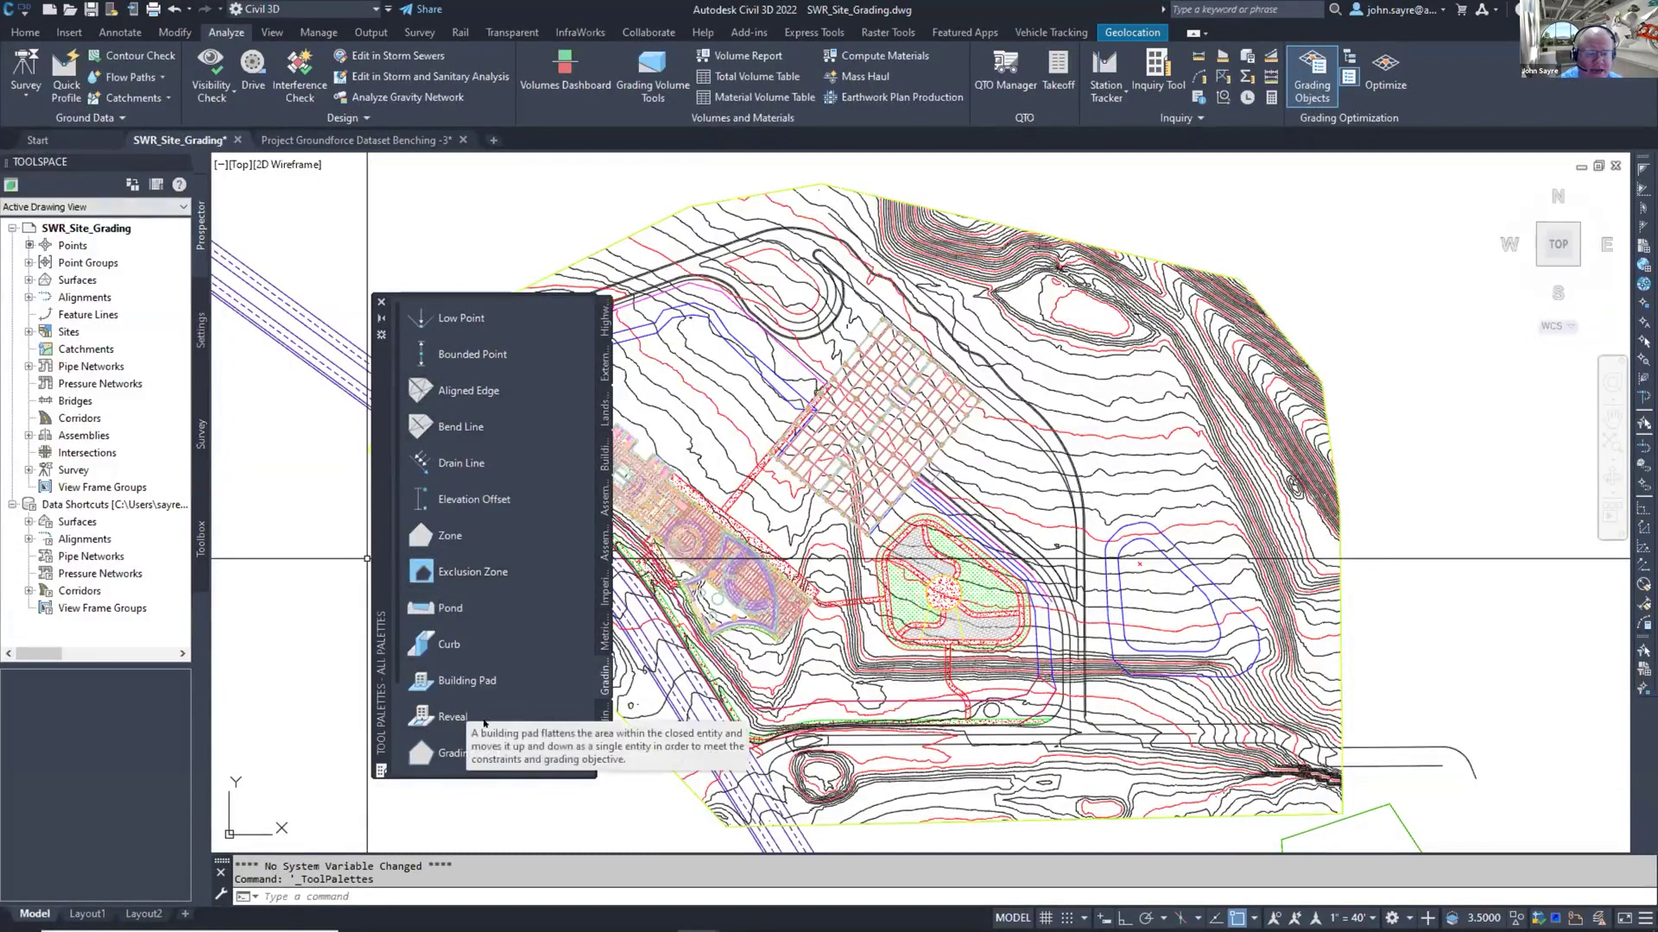
Step: Lengthen the grading objects palette to list every tool through Accessible Path, cancelling the Zone prompt
{"action": "mouse_move", "coordinate": [513, 782]}
{"action": "left_mouse_down"}
{"action": "mouse_move", "coordinate": [515, 851]}
{"action": "mouse_move", "coordinate": [525, 658]}
{"action": "mouse_move", "coordinate": [516, 757]}
{"action": "left_mouse_up"}
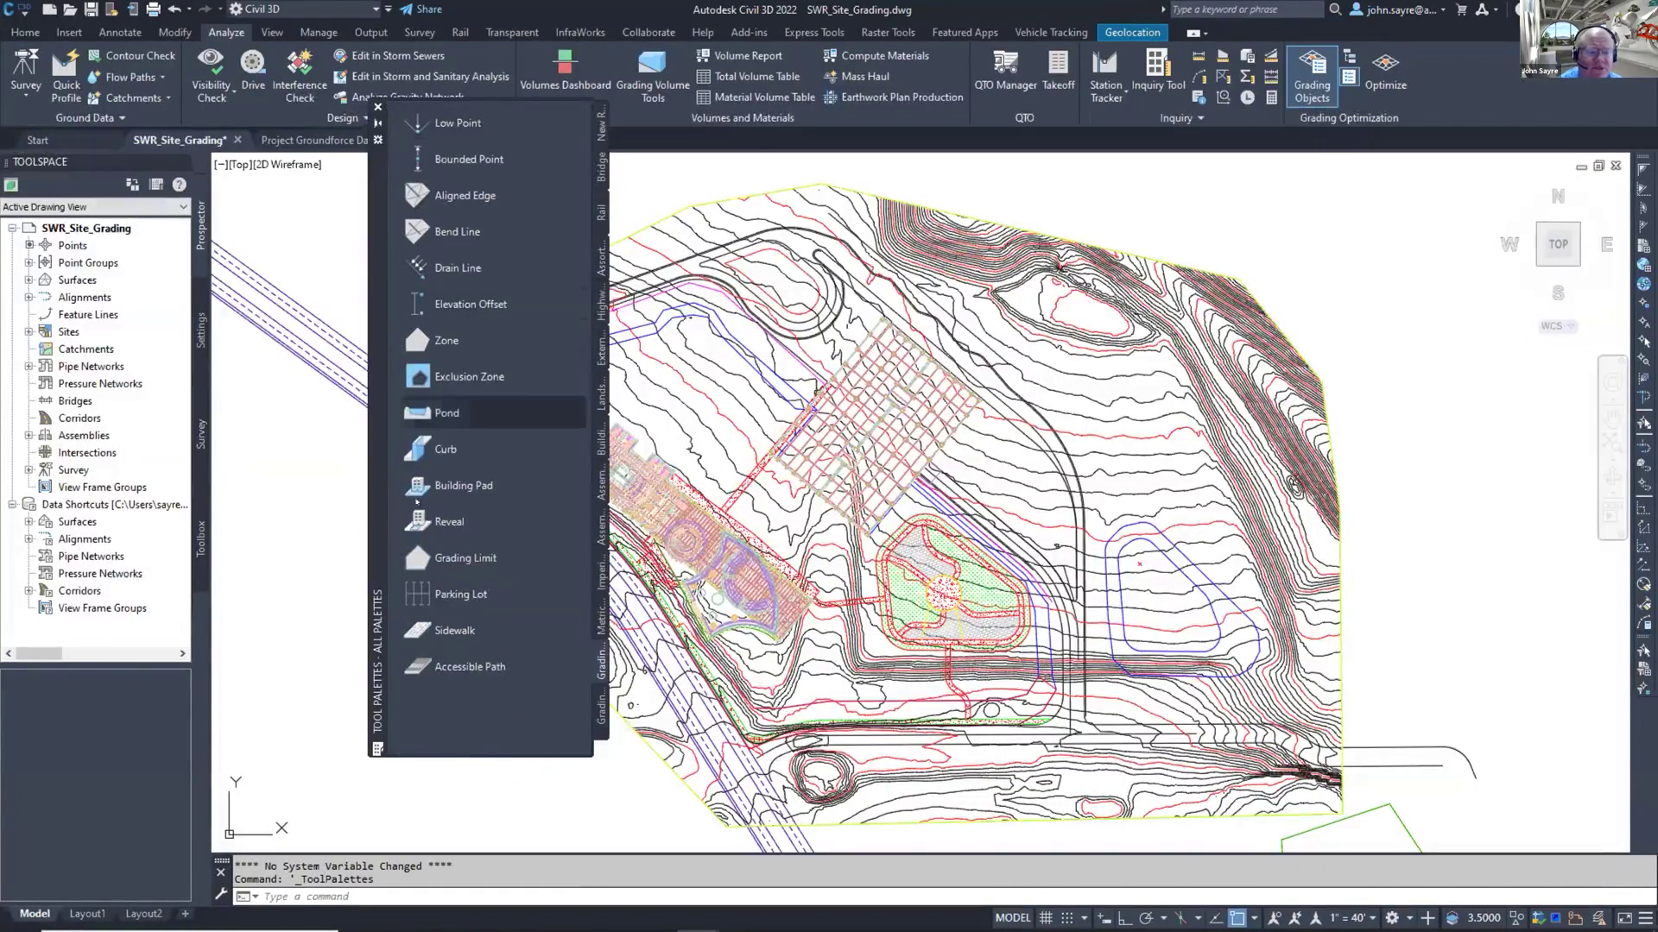
{"action": "left_click", "coordinate": [499, 341]}
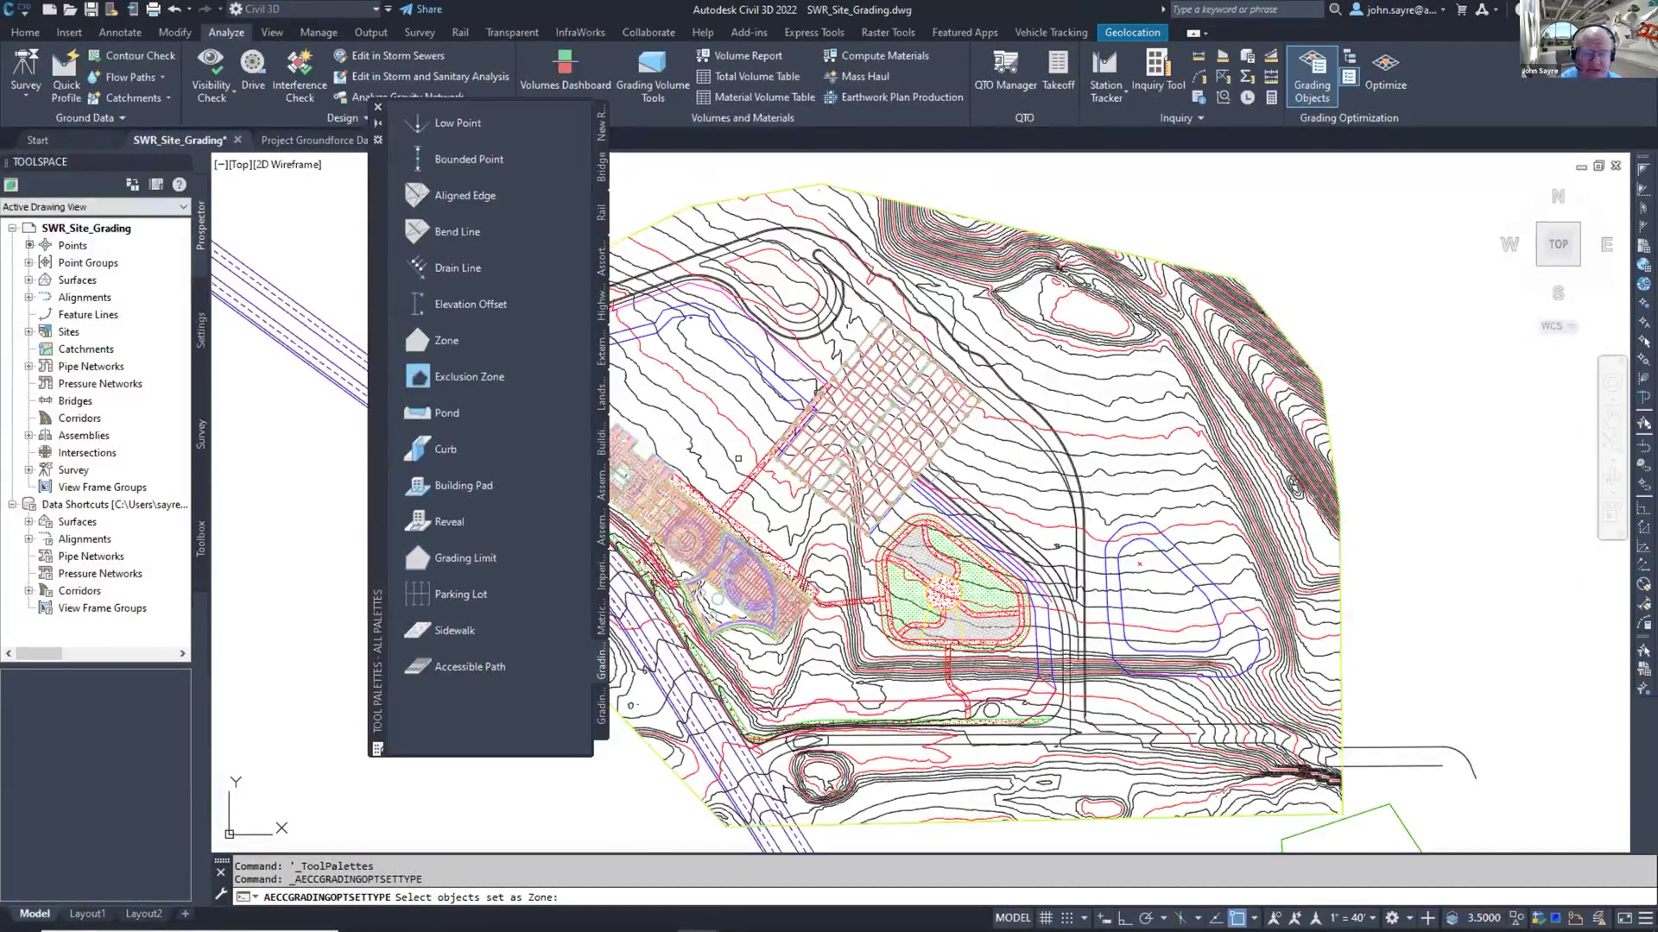
{"action": "key", "text": "Escape"}
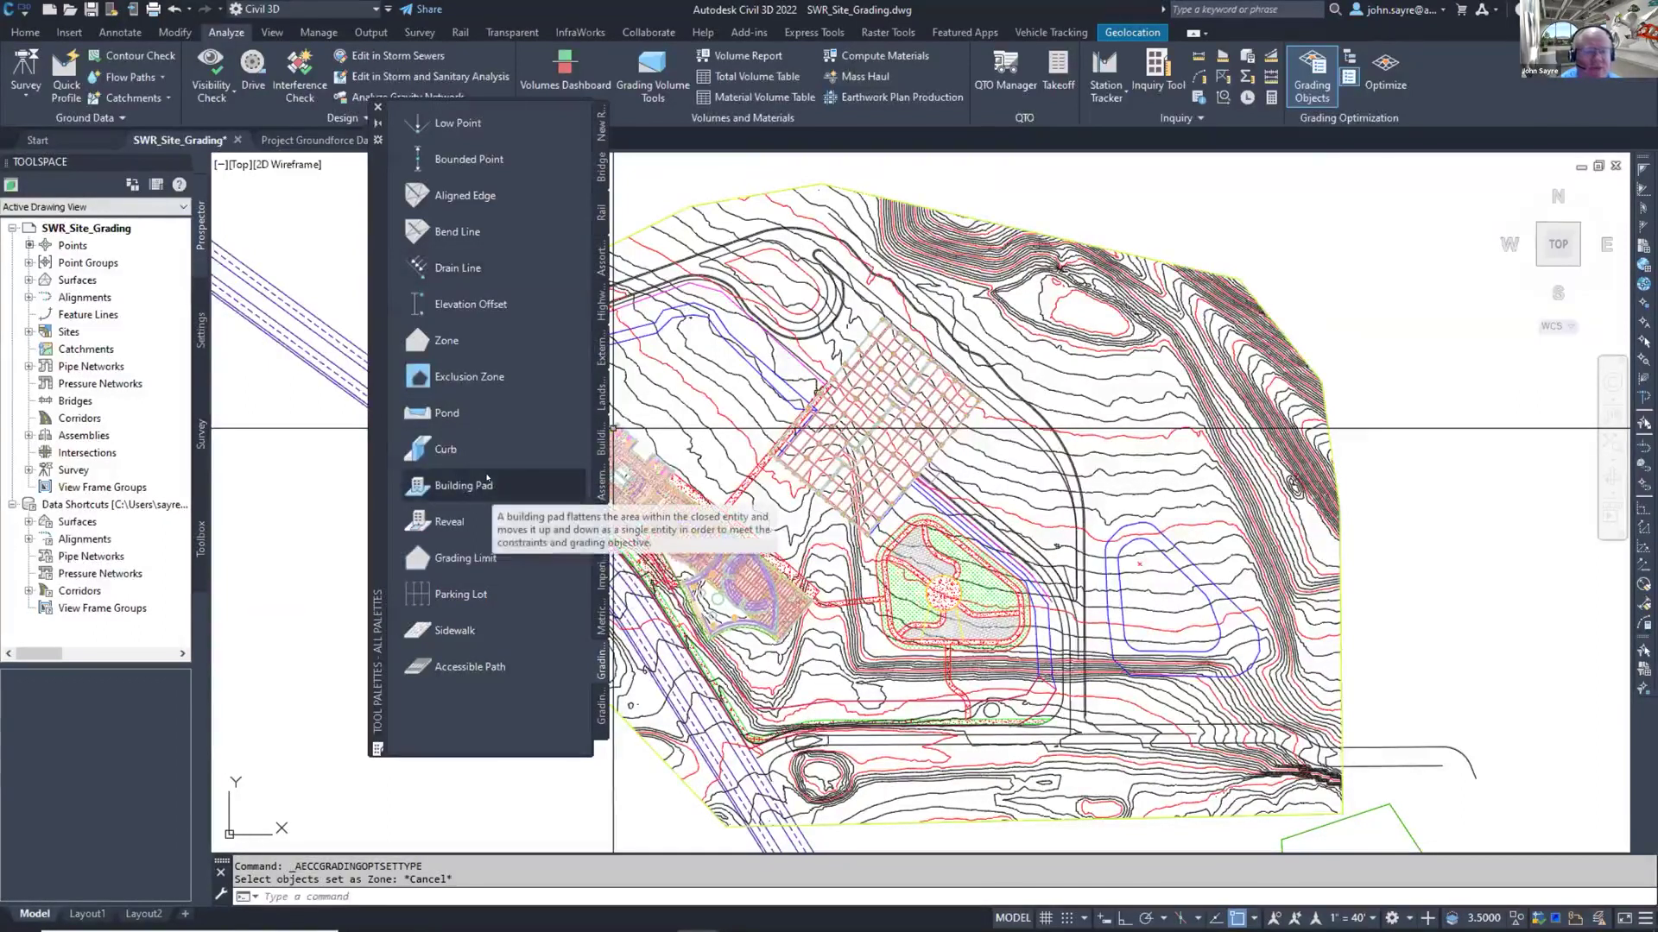
Step: Show the Zone tool's Tool Properties, with global slope constraints and grading limit Off
{"action": "right_click", "coordinate": [471, 339]}
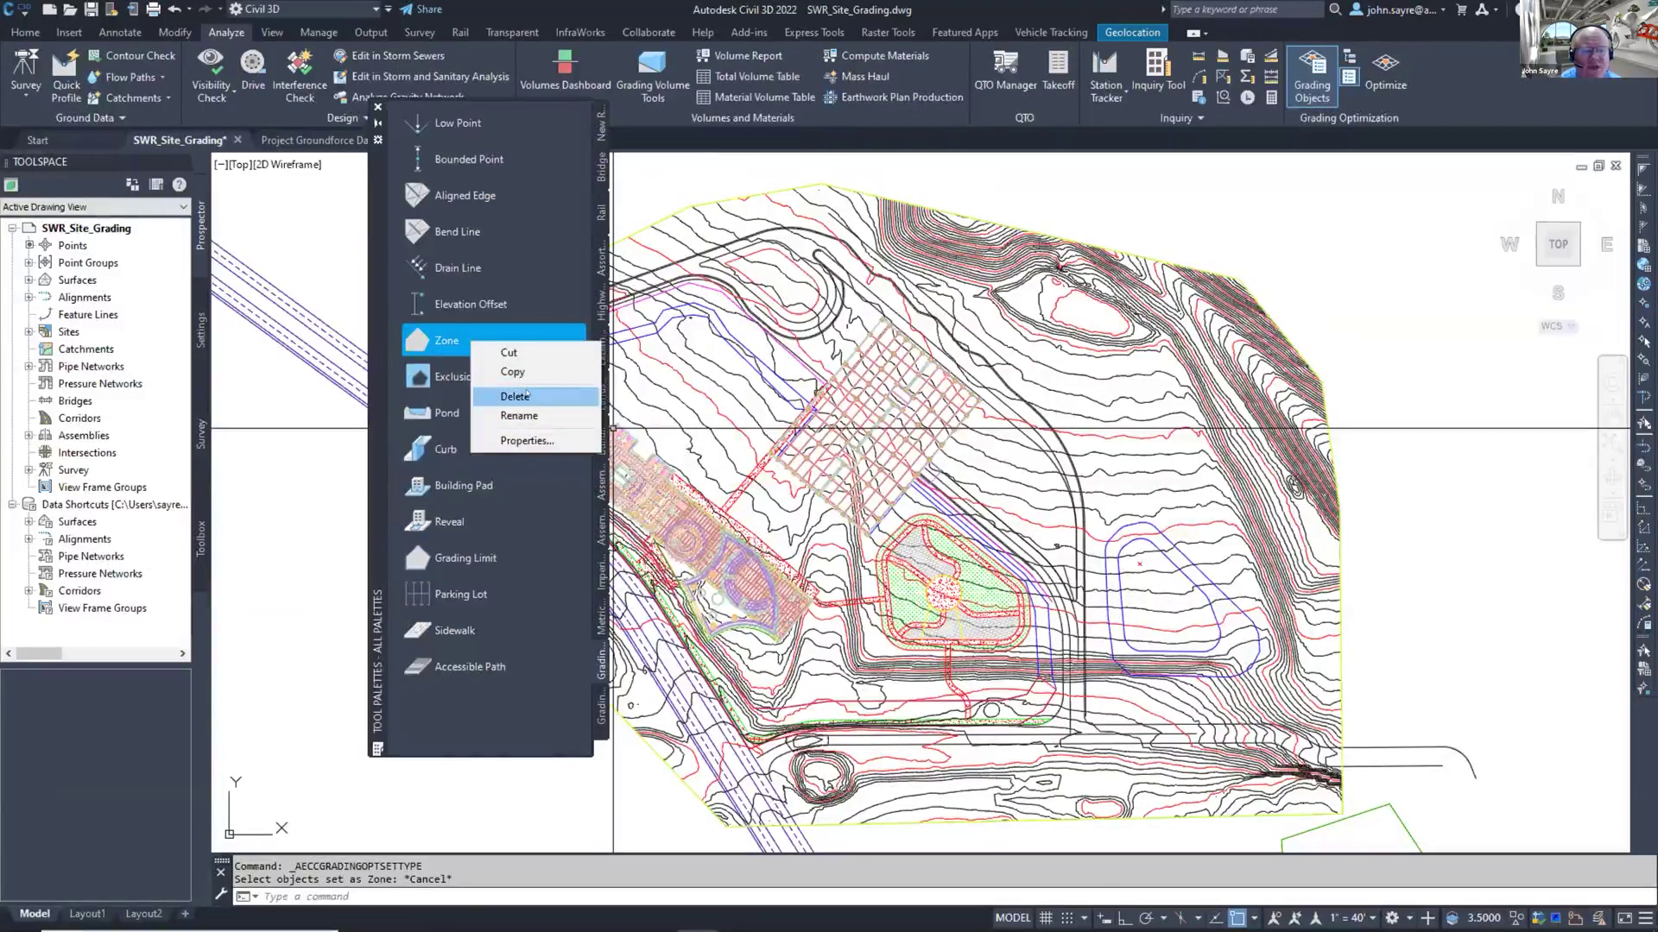
{"action": "left_click", "coordinate": [526, 440]}
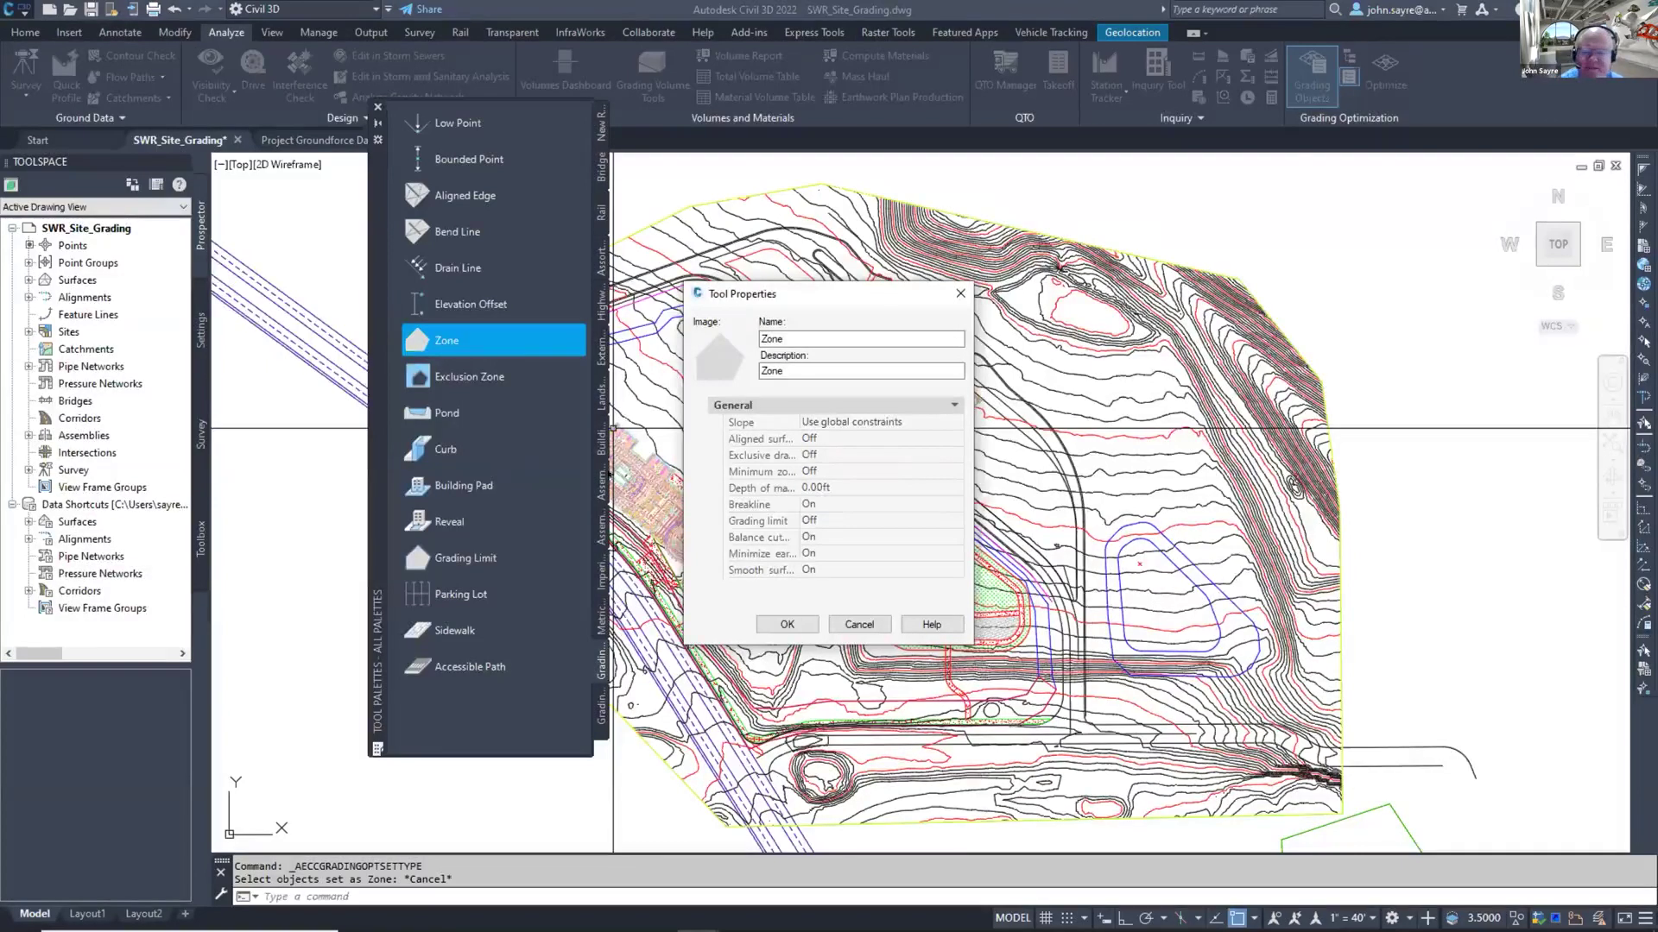
Step: Cancel the Zone Tool Properties dialog, leaving its settings unchanged
{"action": "left_click", "coordinate": [846, 616]}
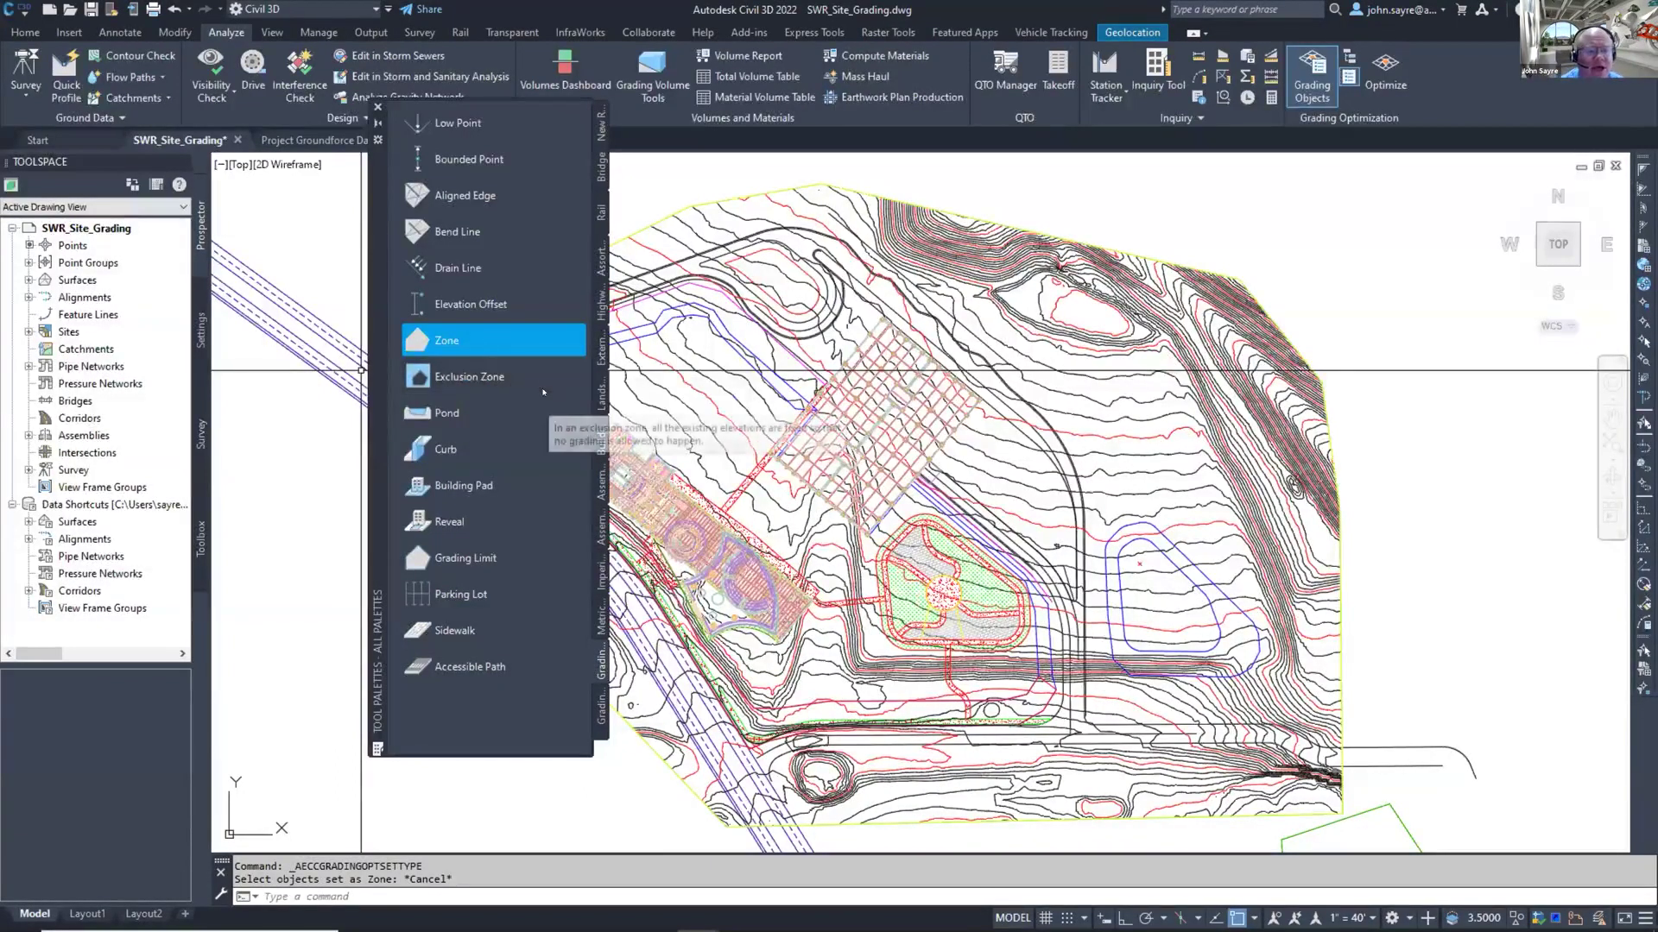
{"action": "left_click", "coordinate": [445, 411]}
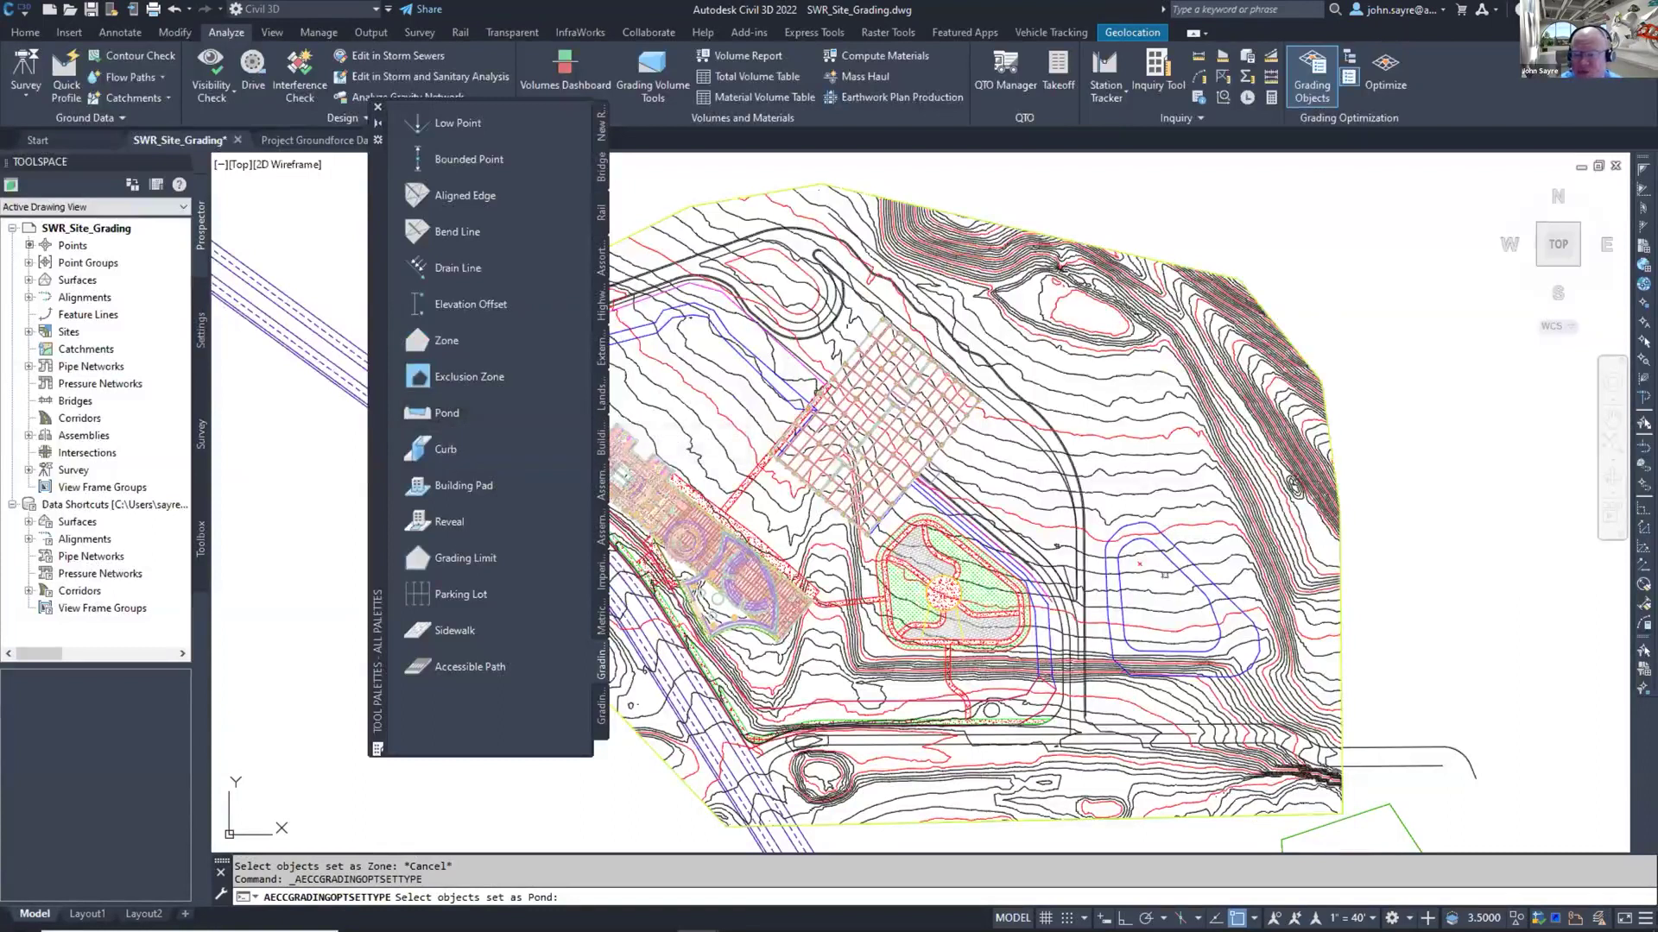
{"action": "key", "text": "Escape"}
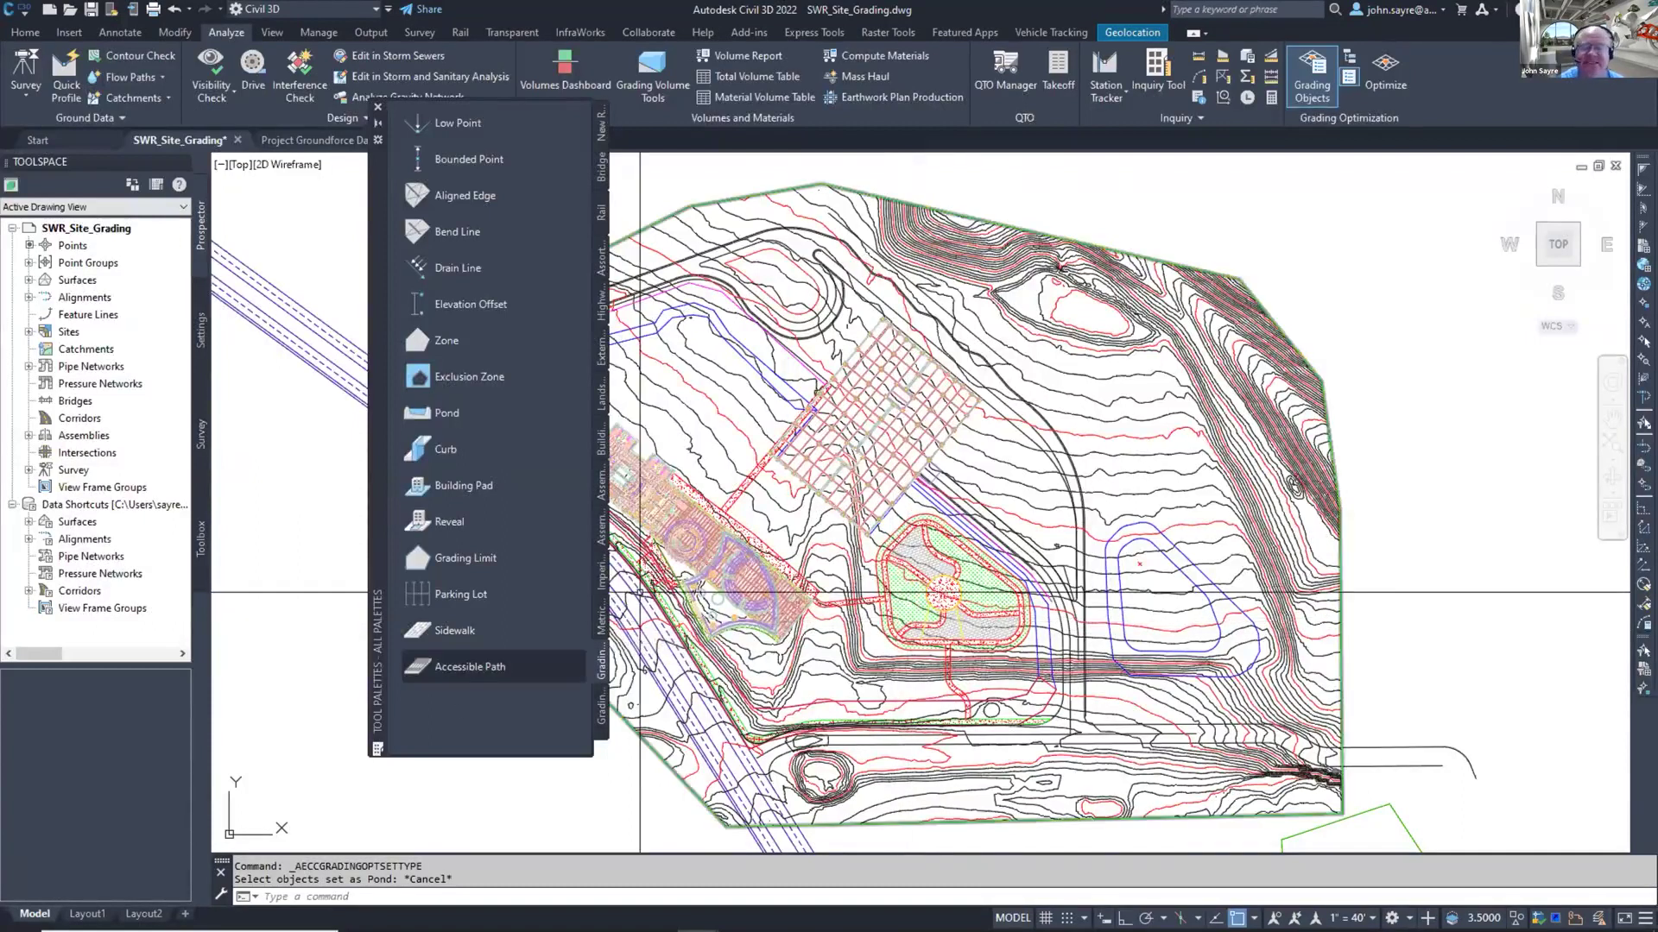
{"action": "mouse_move", "coordinate": [858, 657]}
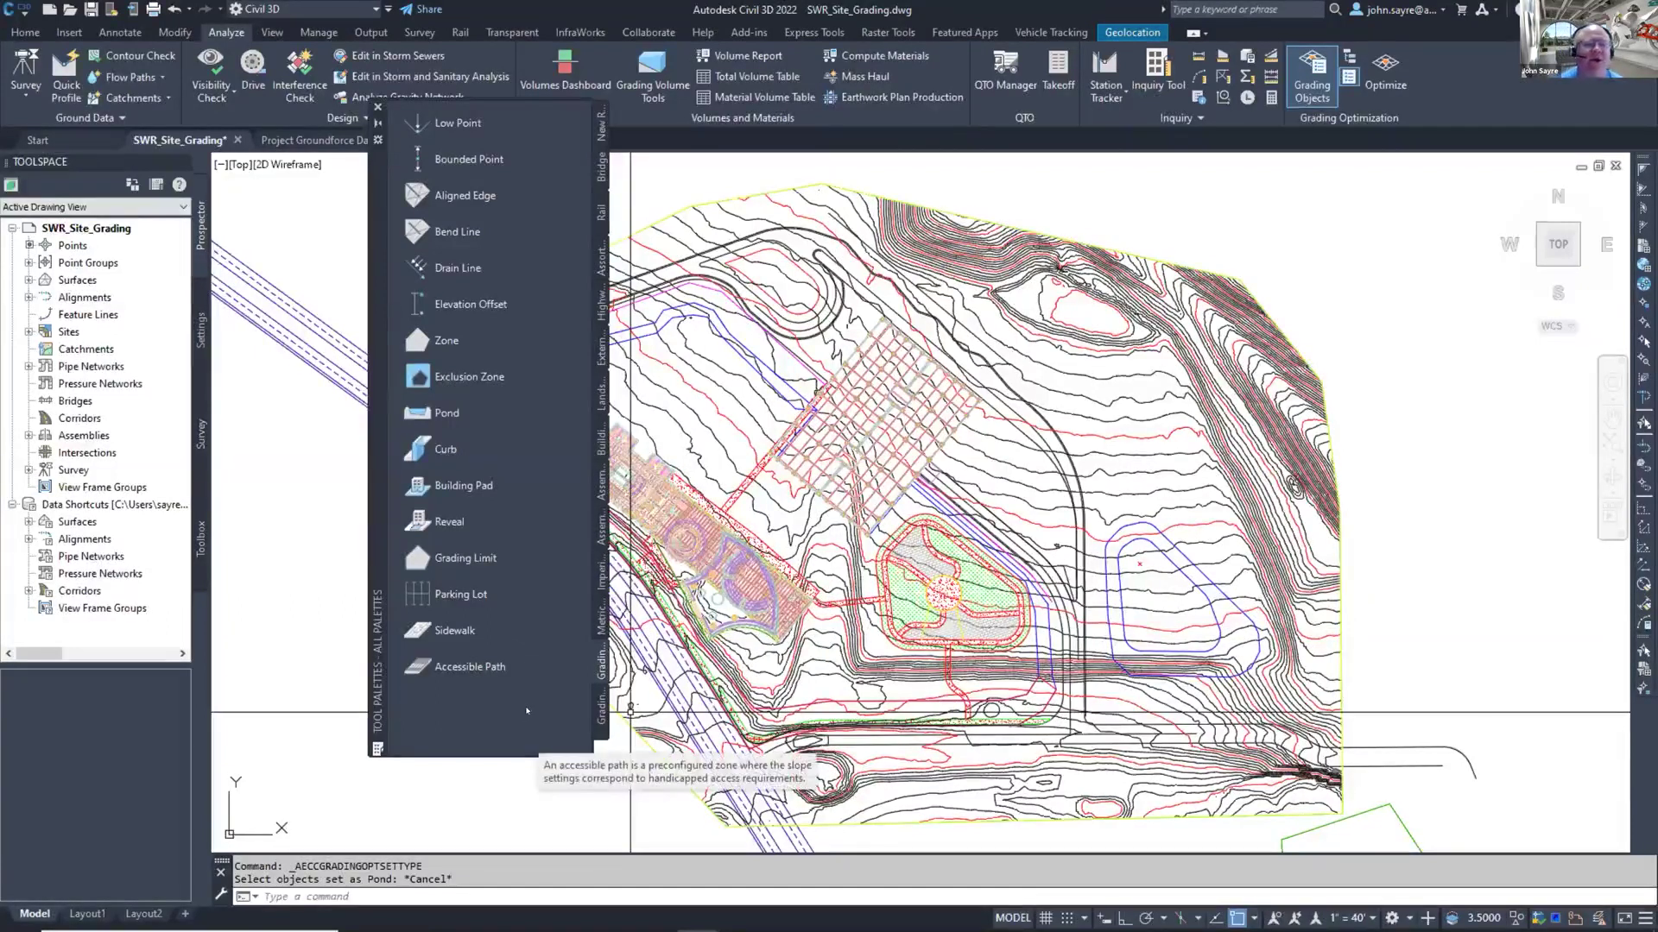
{"action": "left_click_drag", "start_coordinate": [377, 337], "coordinate": [322, 350]}
Step: Dock the grading objects palette beside the Toolspace and pan the site plan into full view
{"action": "right_click", "coordinate": [322, 350]}
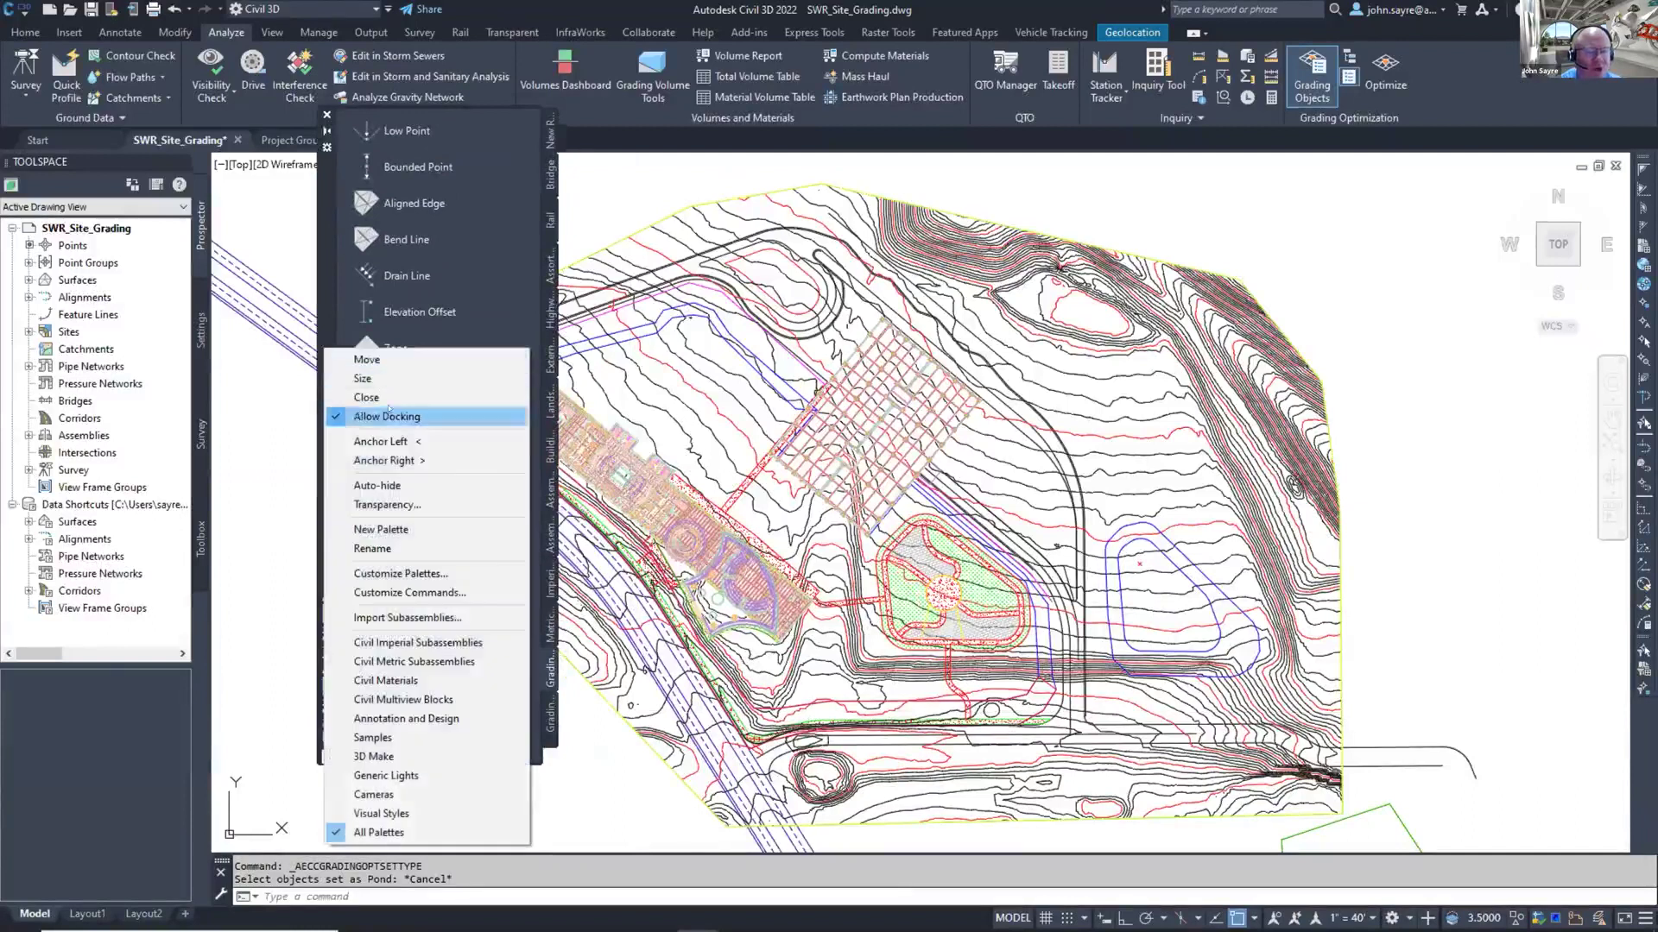
{"action": "left_click", "coordinate": [328, 401]}
{"action": "left_click", "coordinate": [197, 392]}
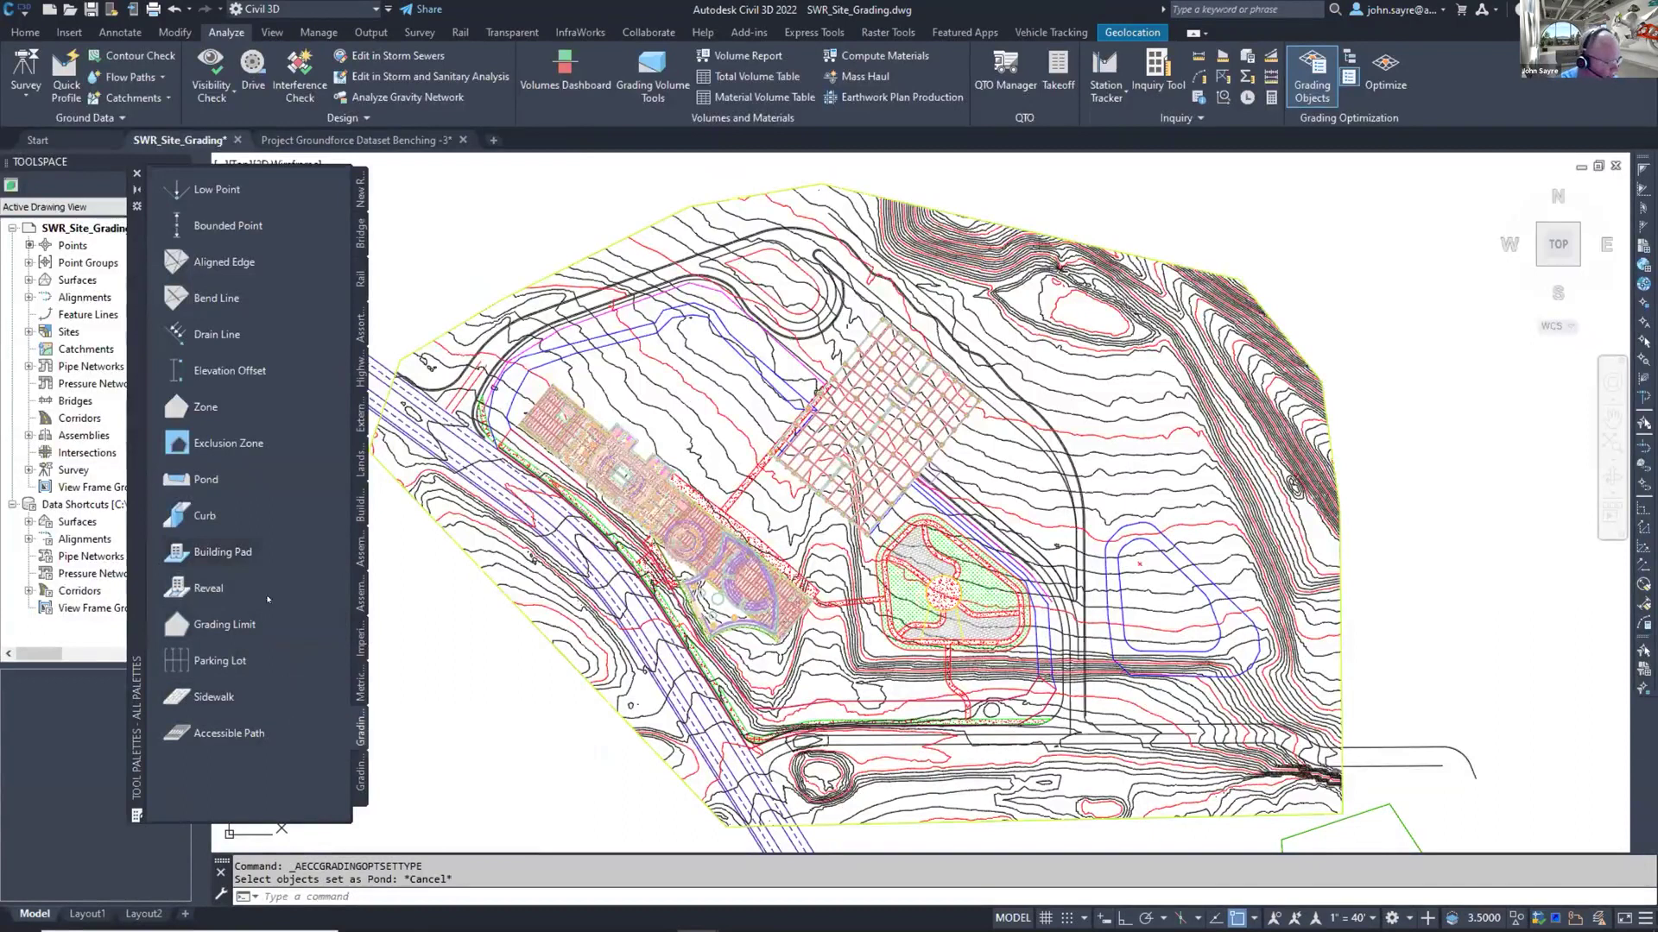
{"action": "left_click", "coordinate": [225, 515]}
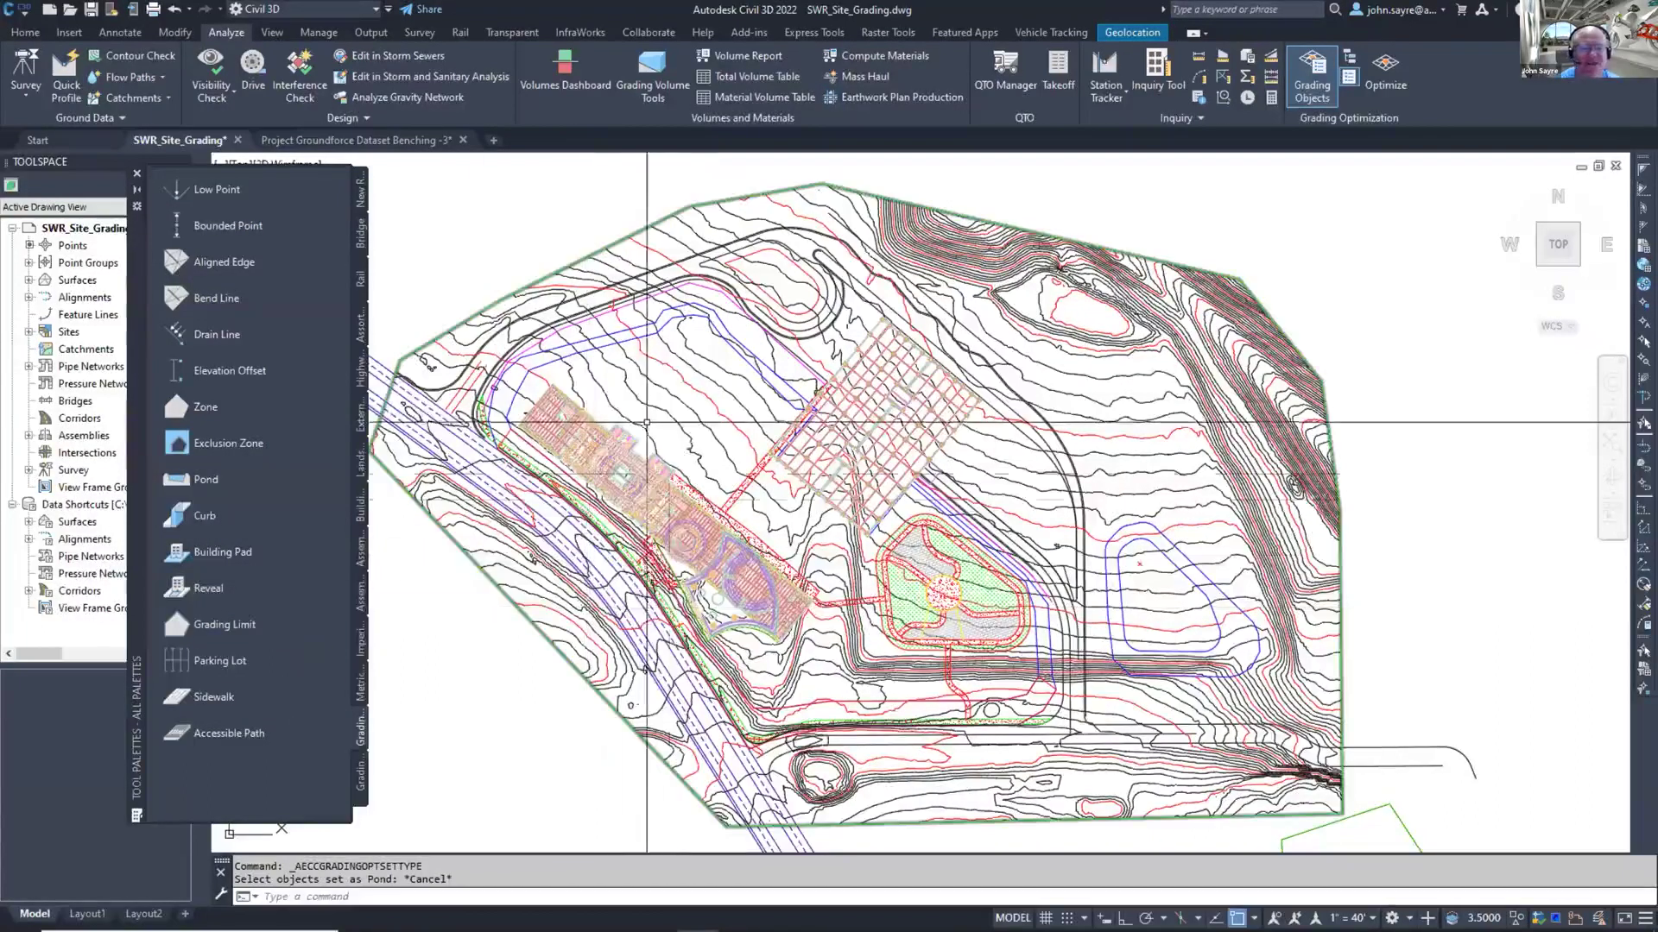
{"action": "middle_click_drag", "start_coordinate": [668, 402], "coordinate": [748, 389]}
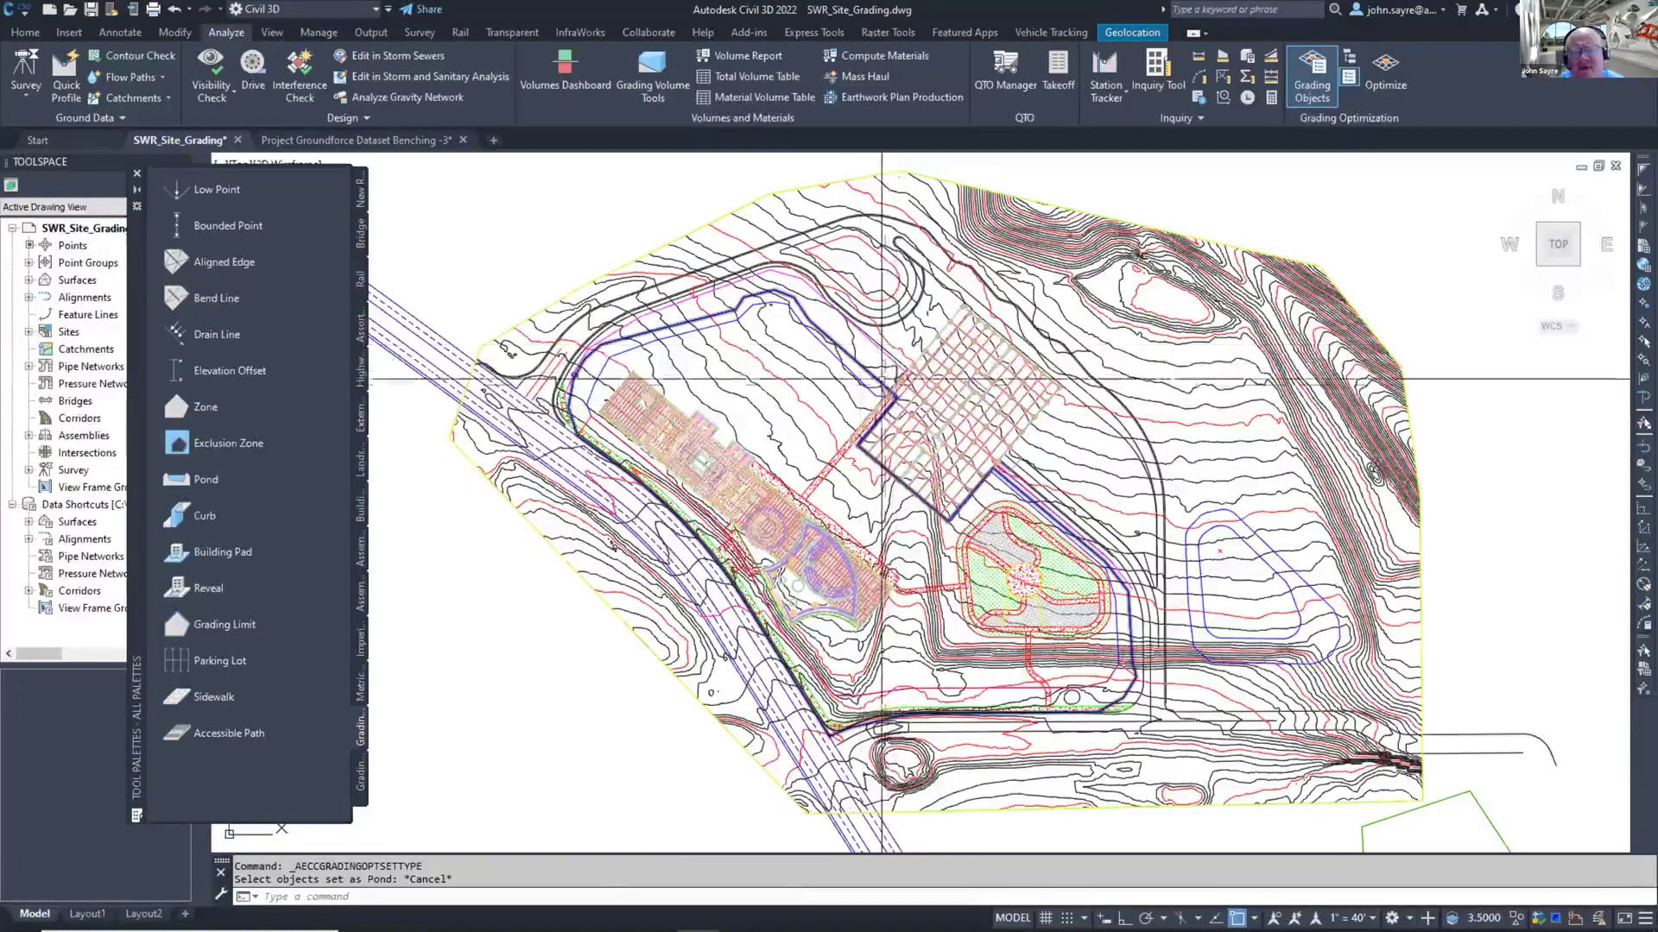
Step: Set the large blue boundary as the GO Zone - GL grading limit with 33% maximum slope
{"action": "left_click", "coordinate": [846, 352]}
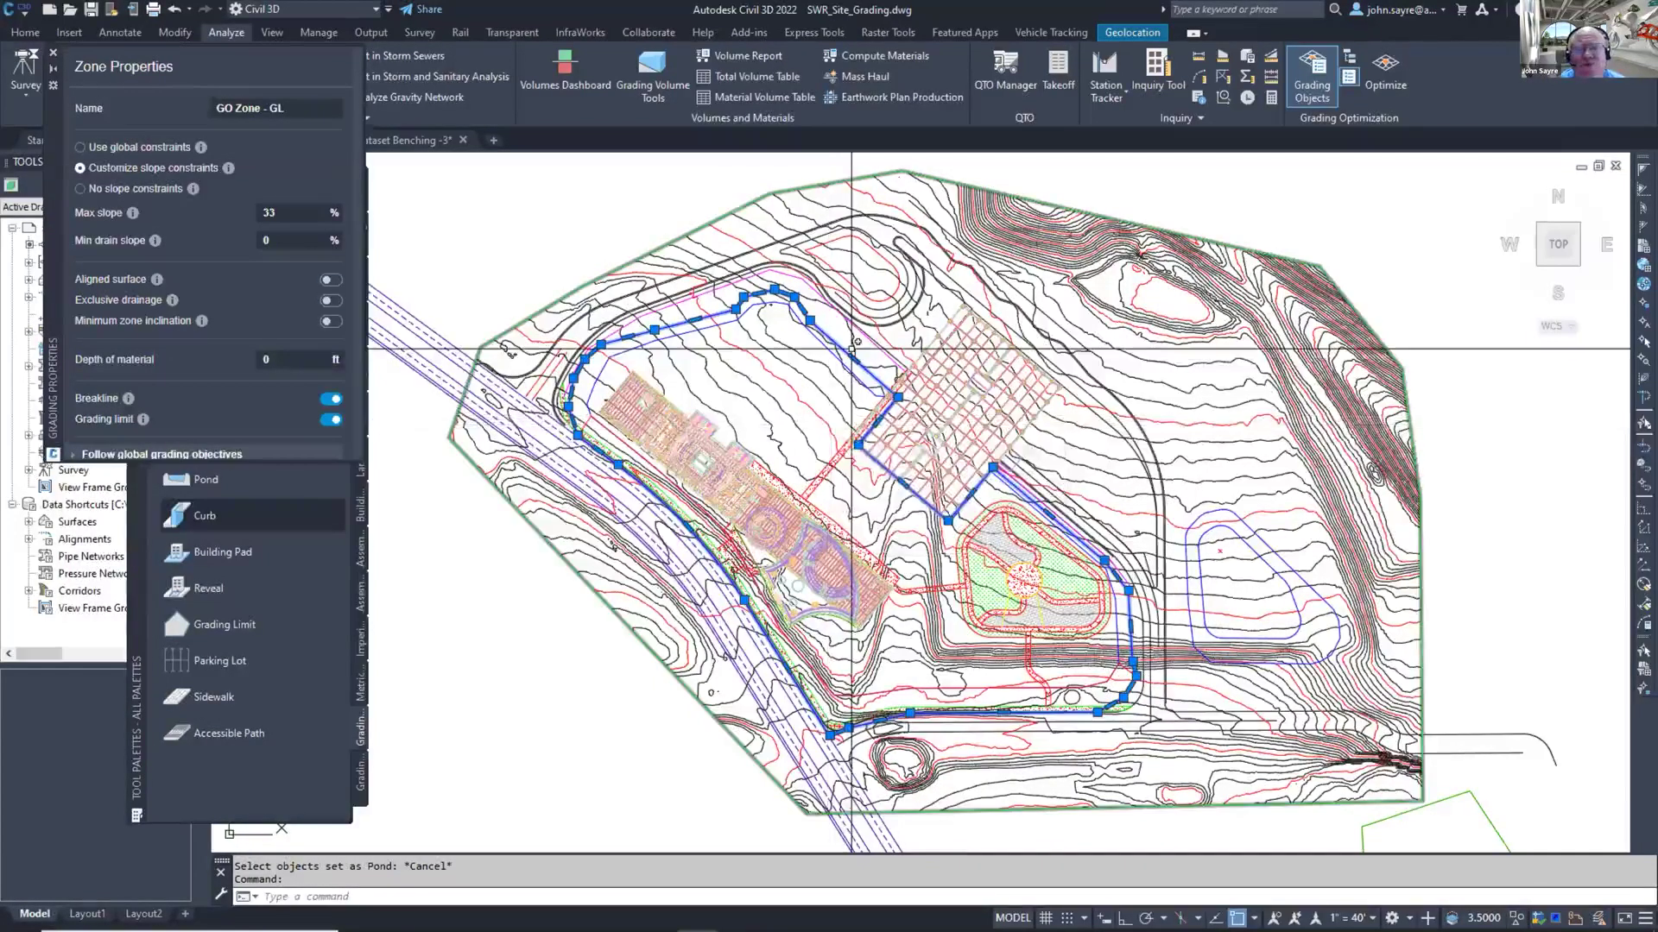
{"action": "mouse_move", "coordinate": [585, 358]}
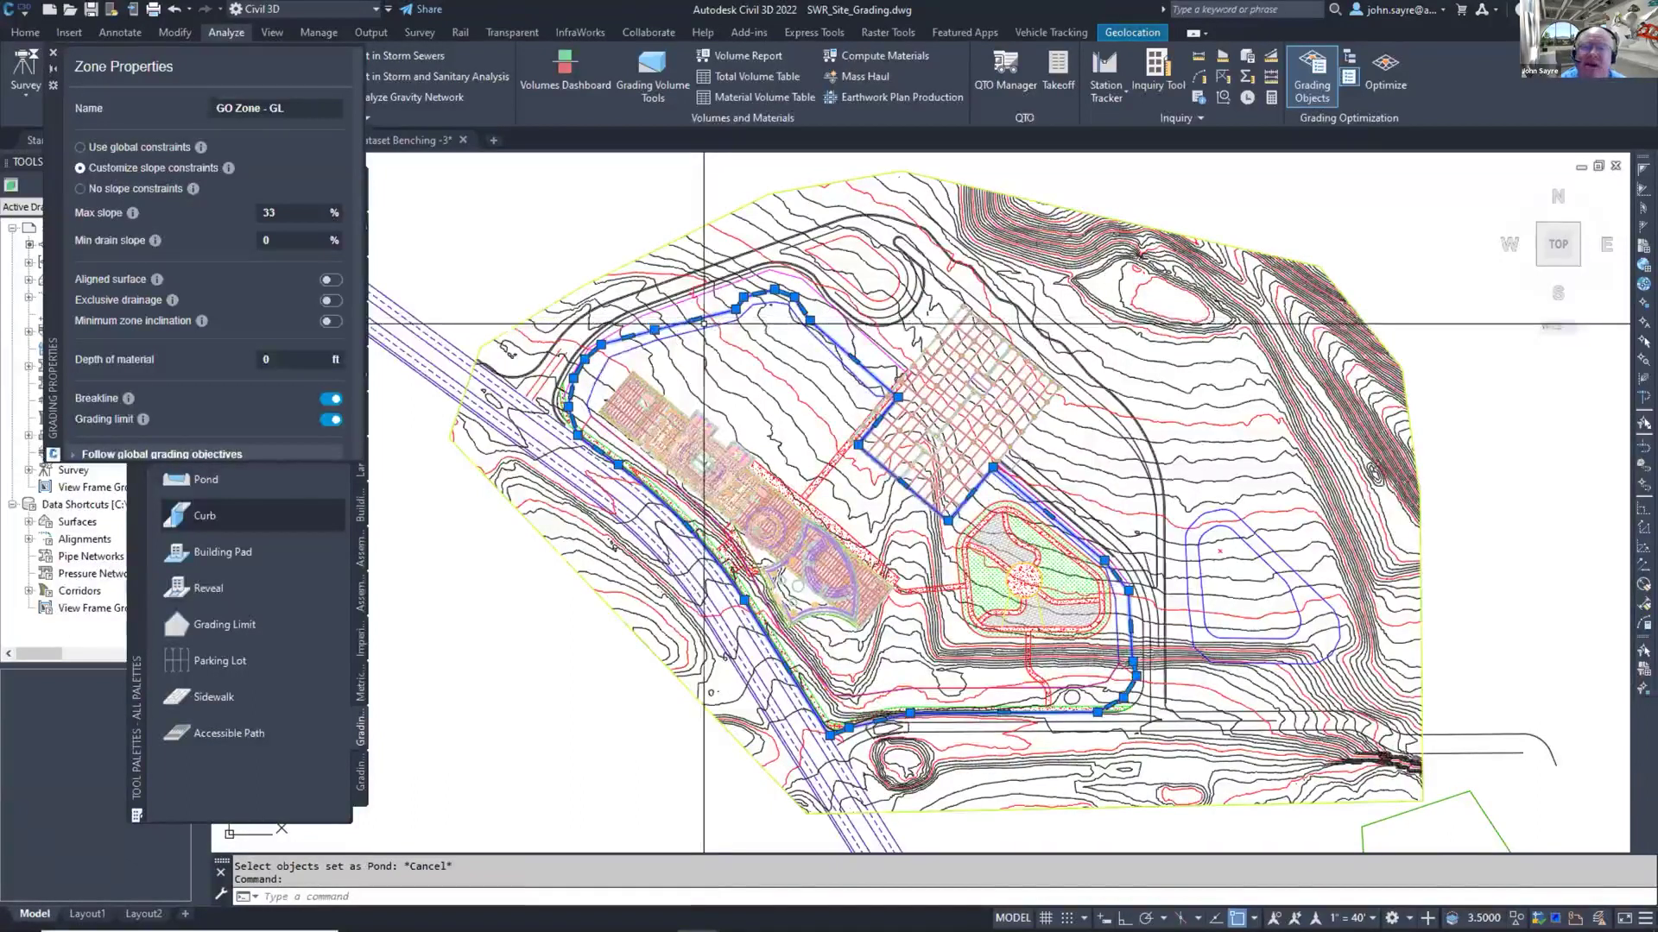
{"action": "mouse_move", "coordinate": [736, 308]}
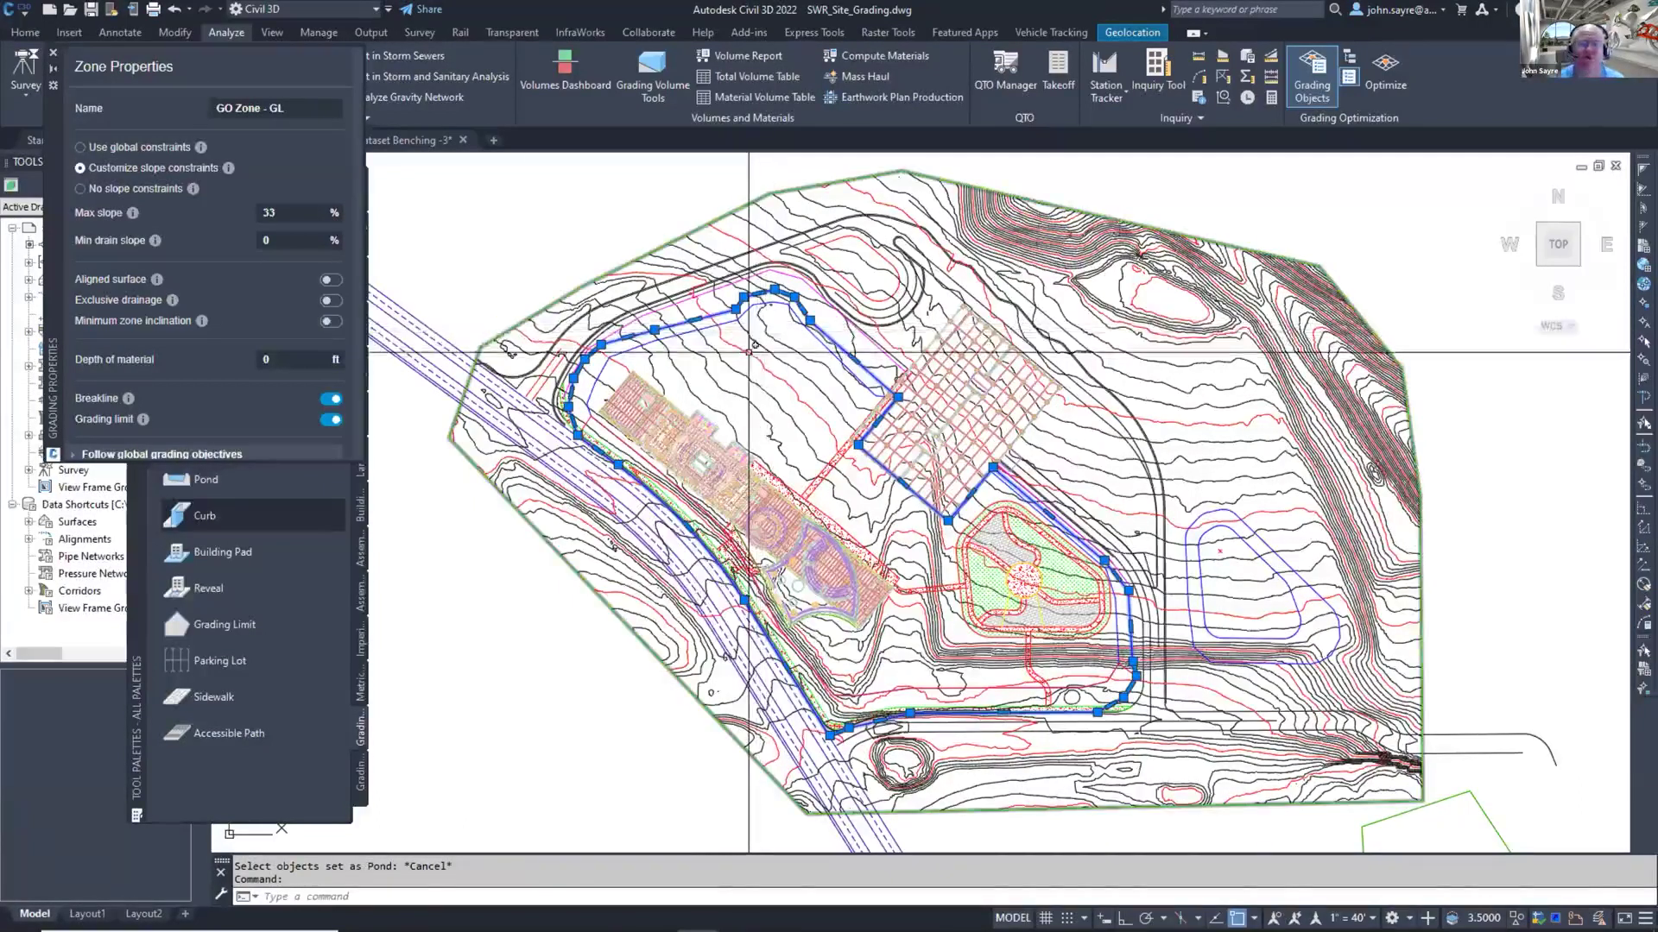
{"action": "mouse_move", "coordinate": [749, 351]}
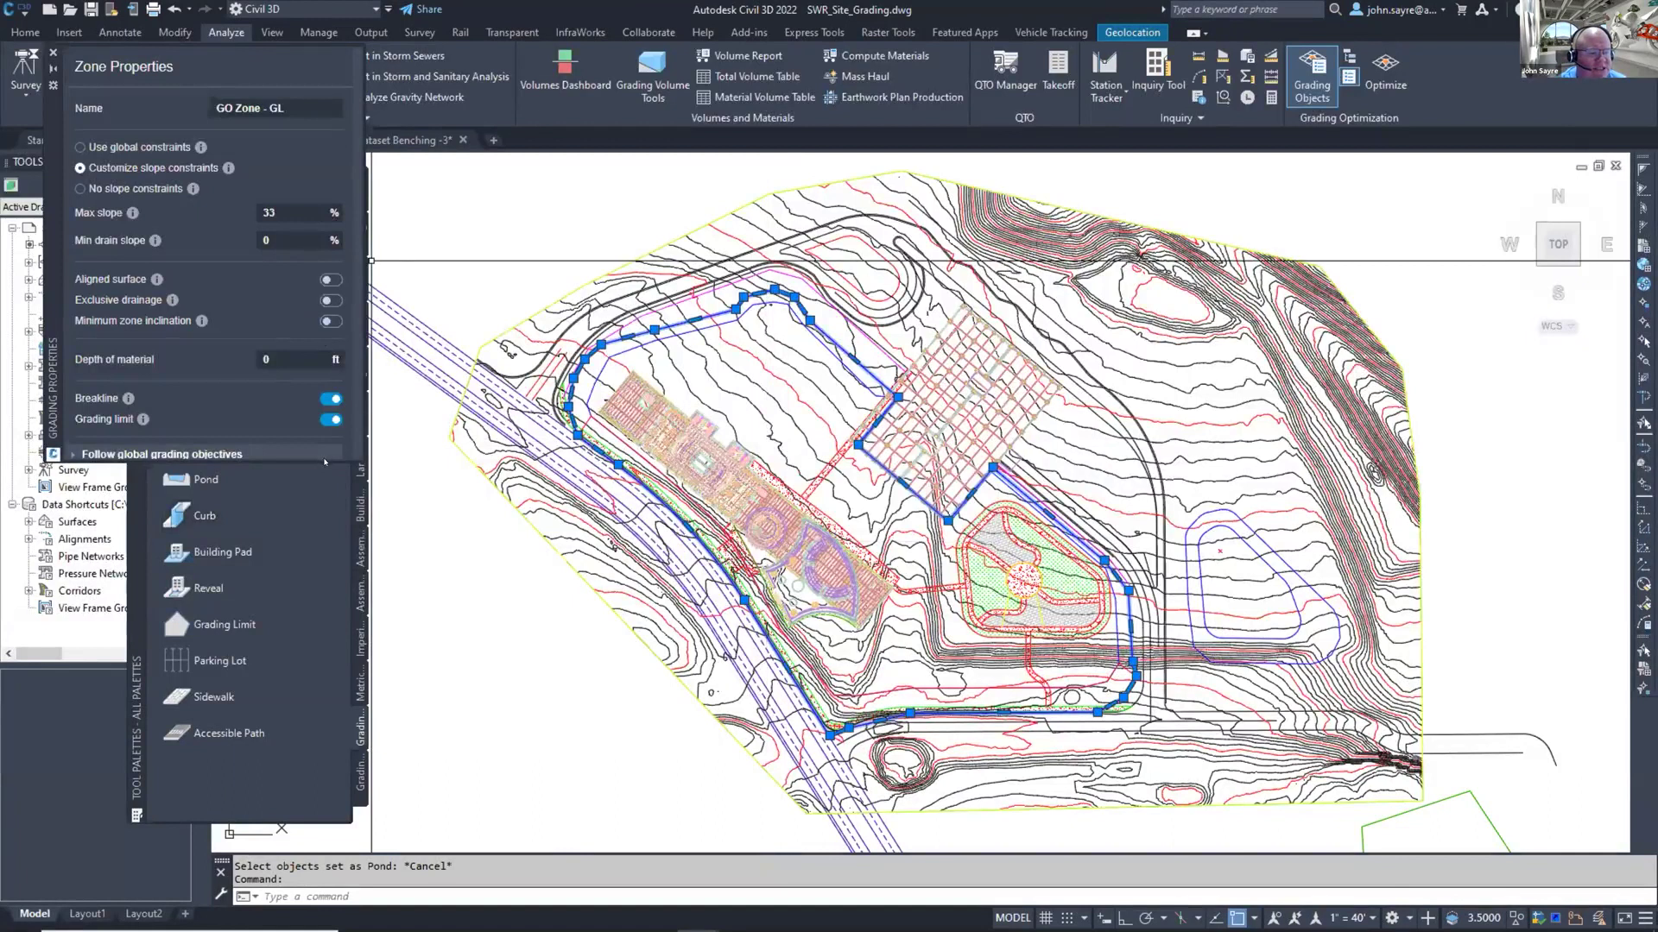
{"action": "left_click", "coordinate": [251, 571]}
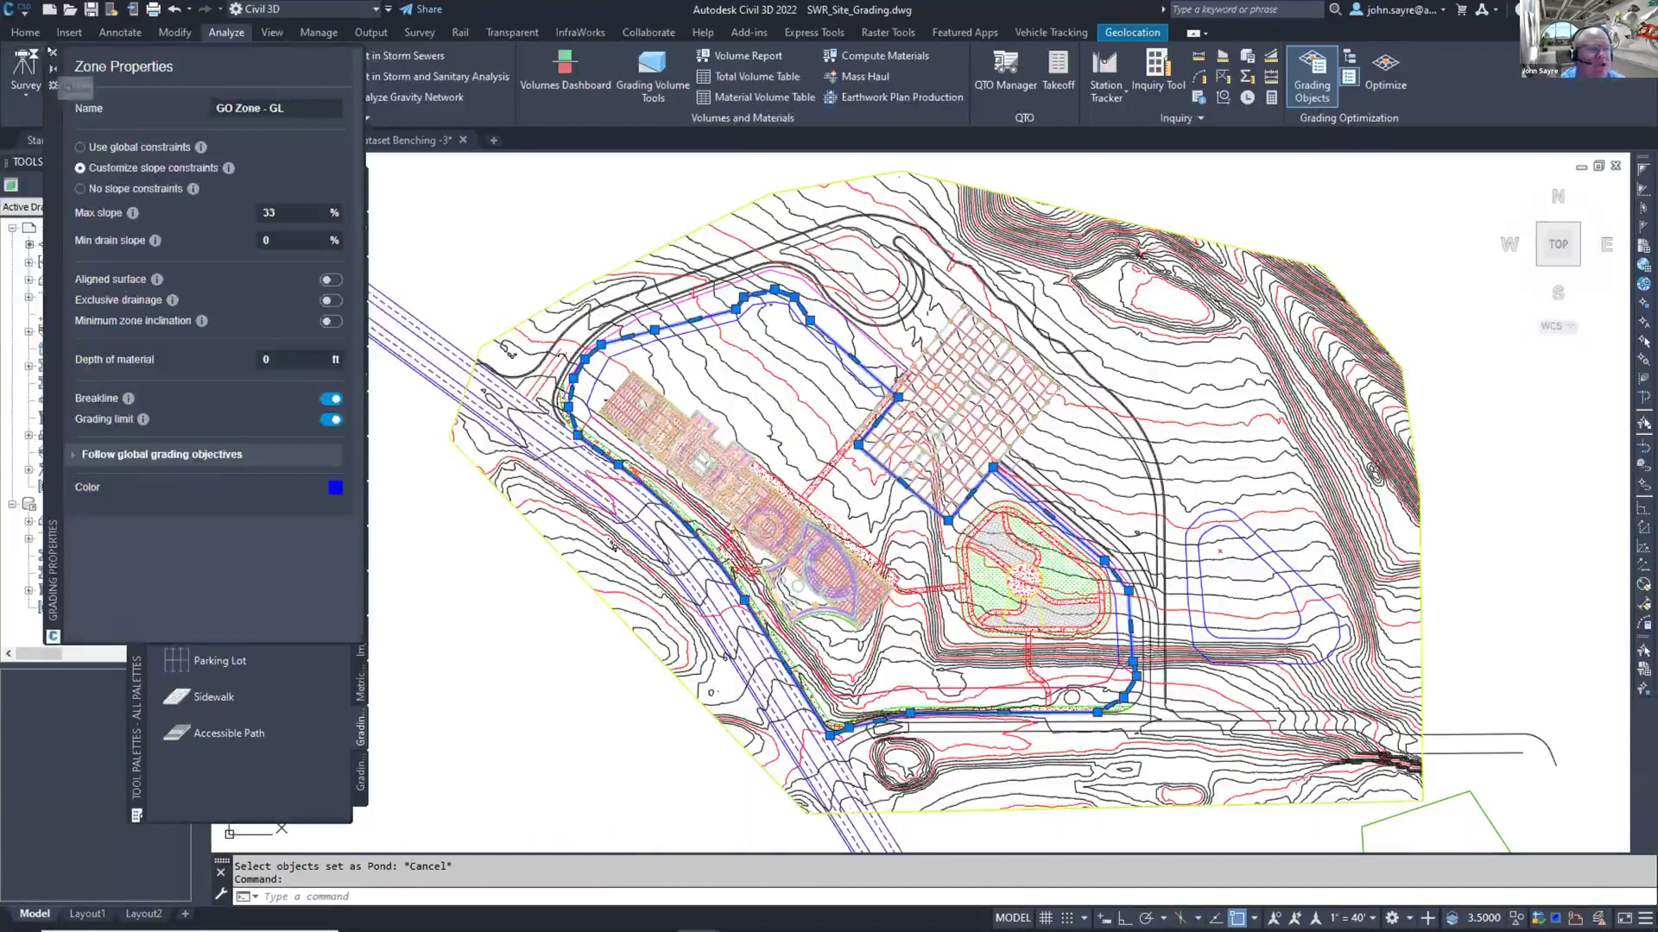
{"action": "left_click", "coordinate": [53, 52]}
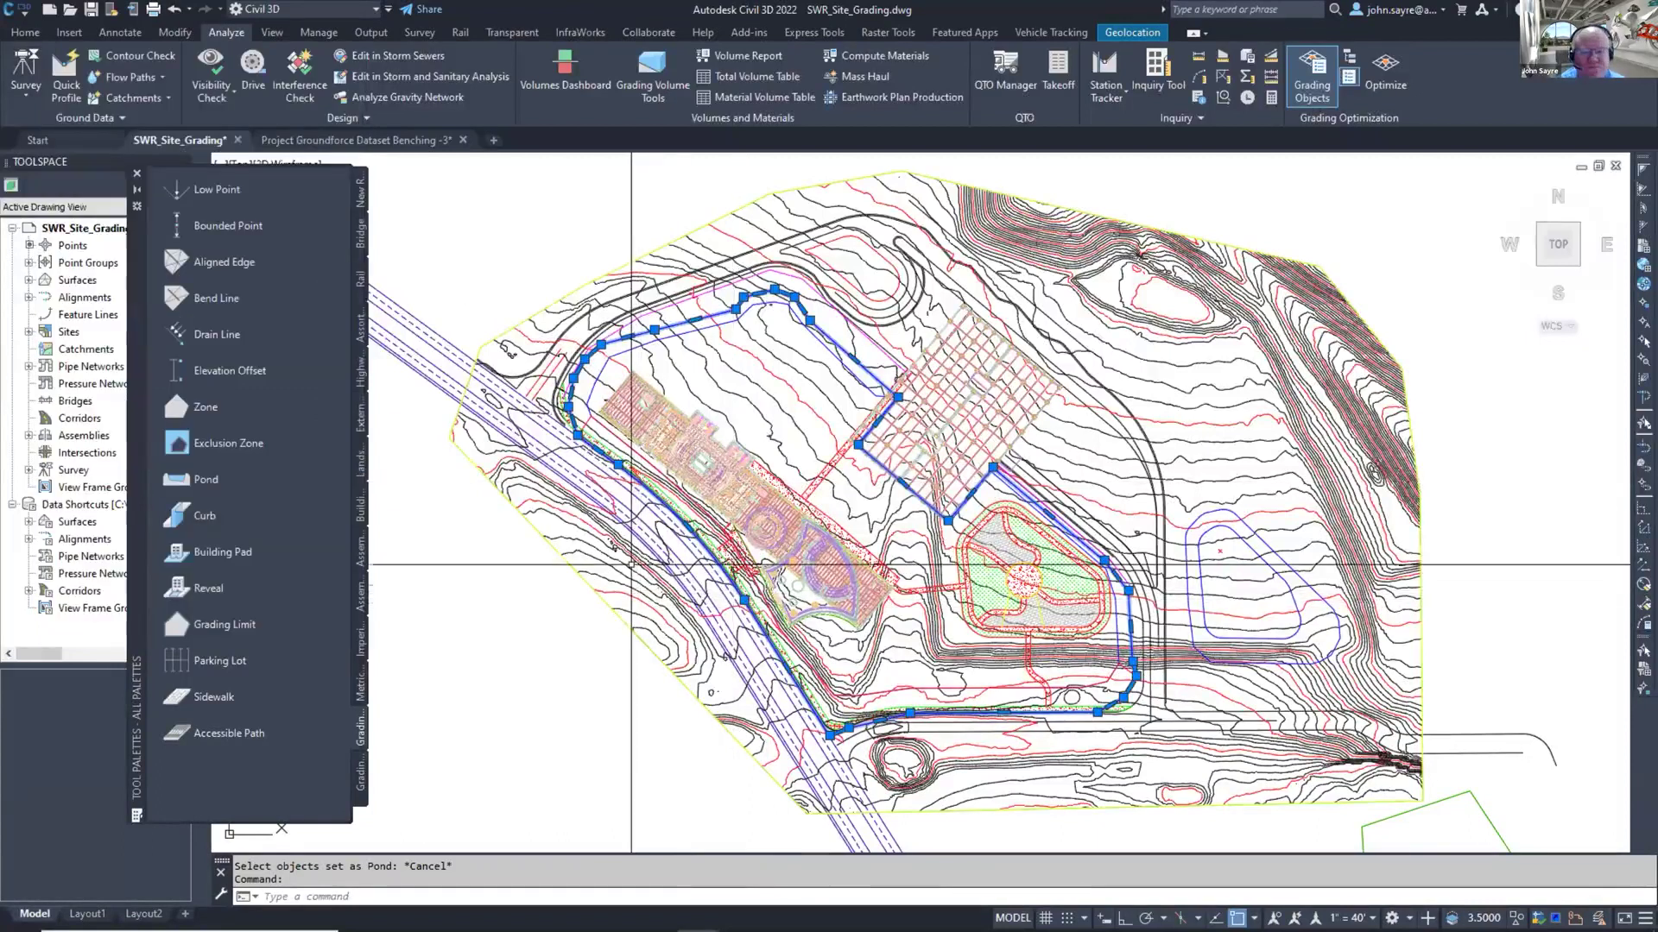
{"action": "key", "text": "Escape"}
Step: Close the tool palettes and inspect the GO Zone - Pad zone: 6% max slope, 2% min drain slope
{"action": "left_click", "coordinate": [136, 174]}
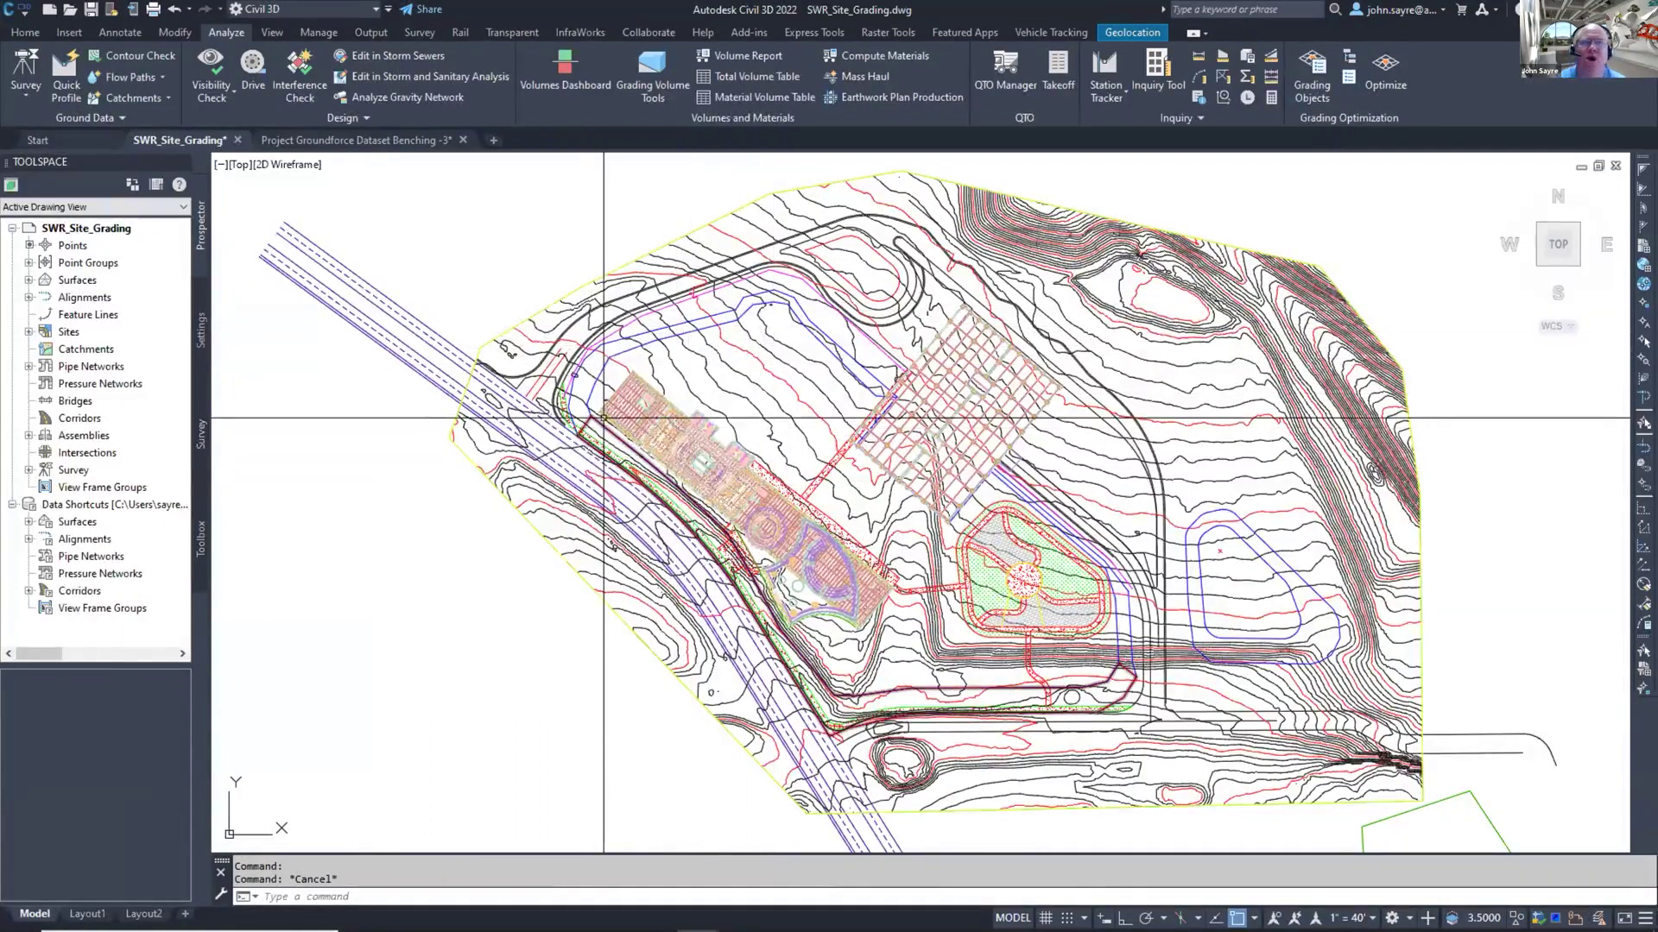
{"action": "left_click", "coordinate": [600, 368]}
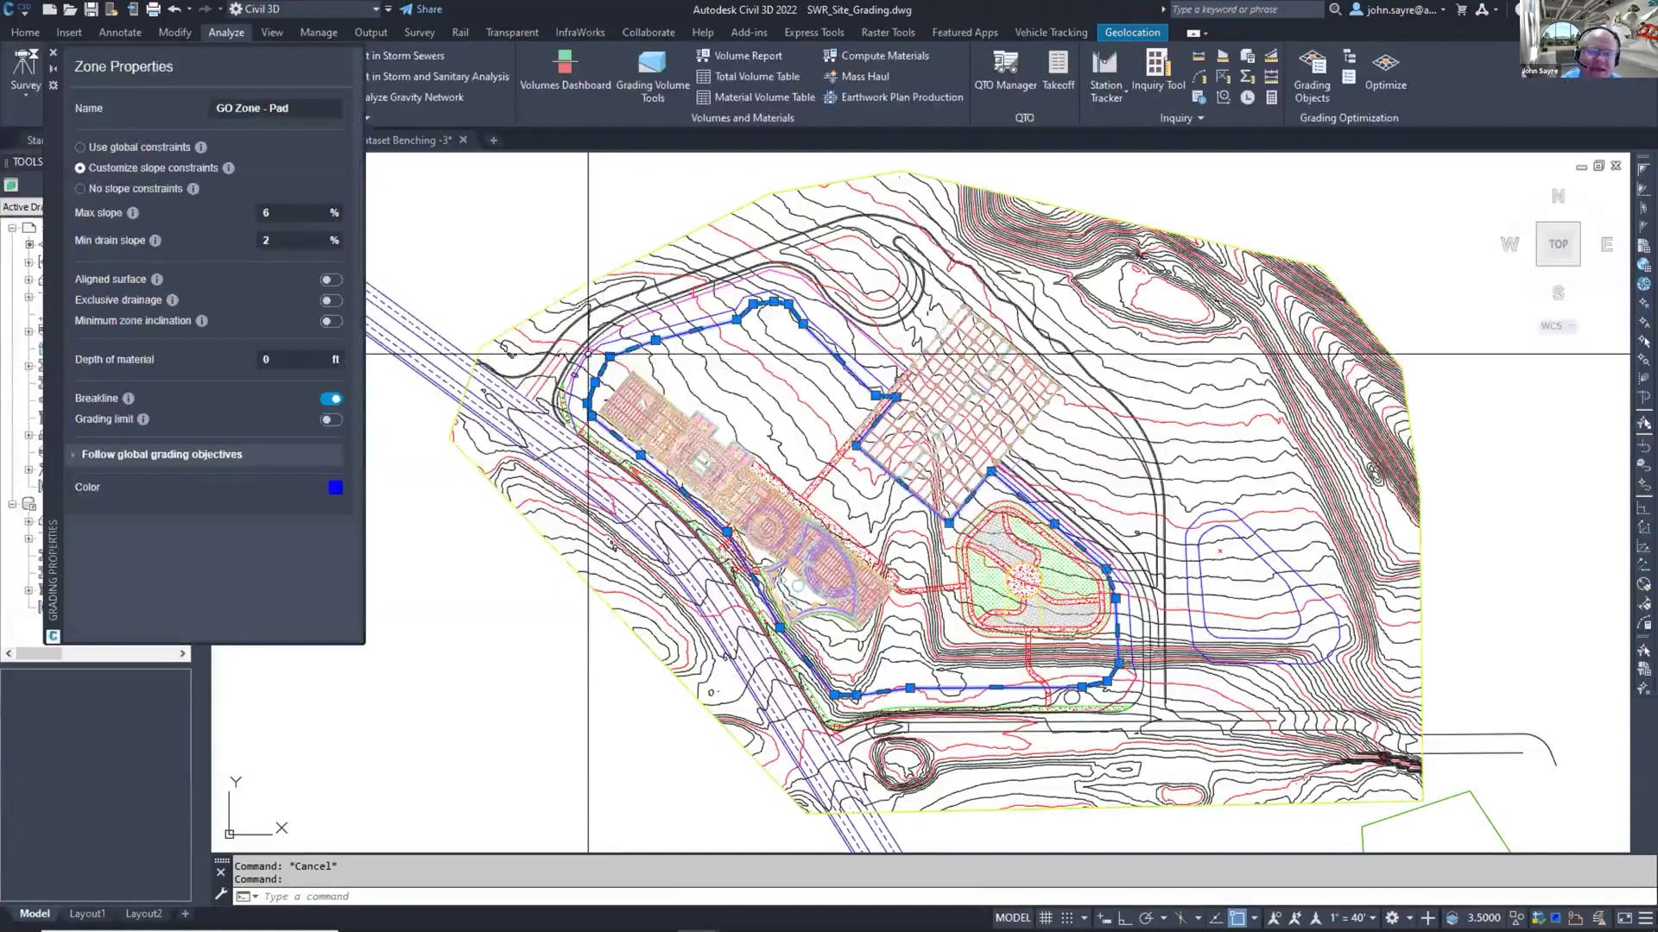
{"action": "left_click", "coordinate": [590, 349]}
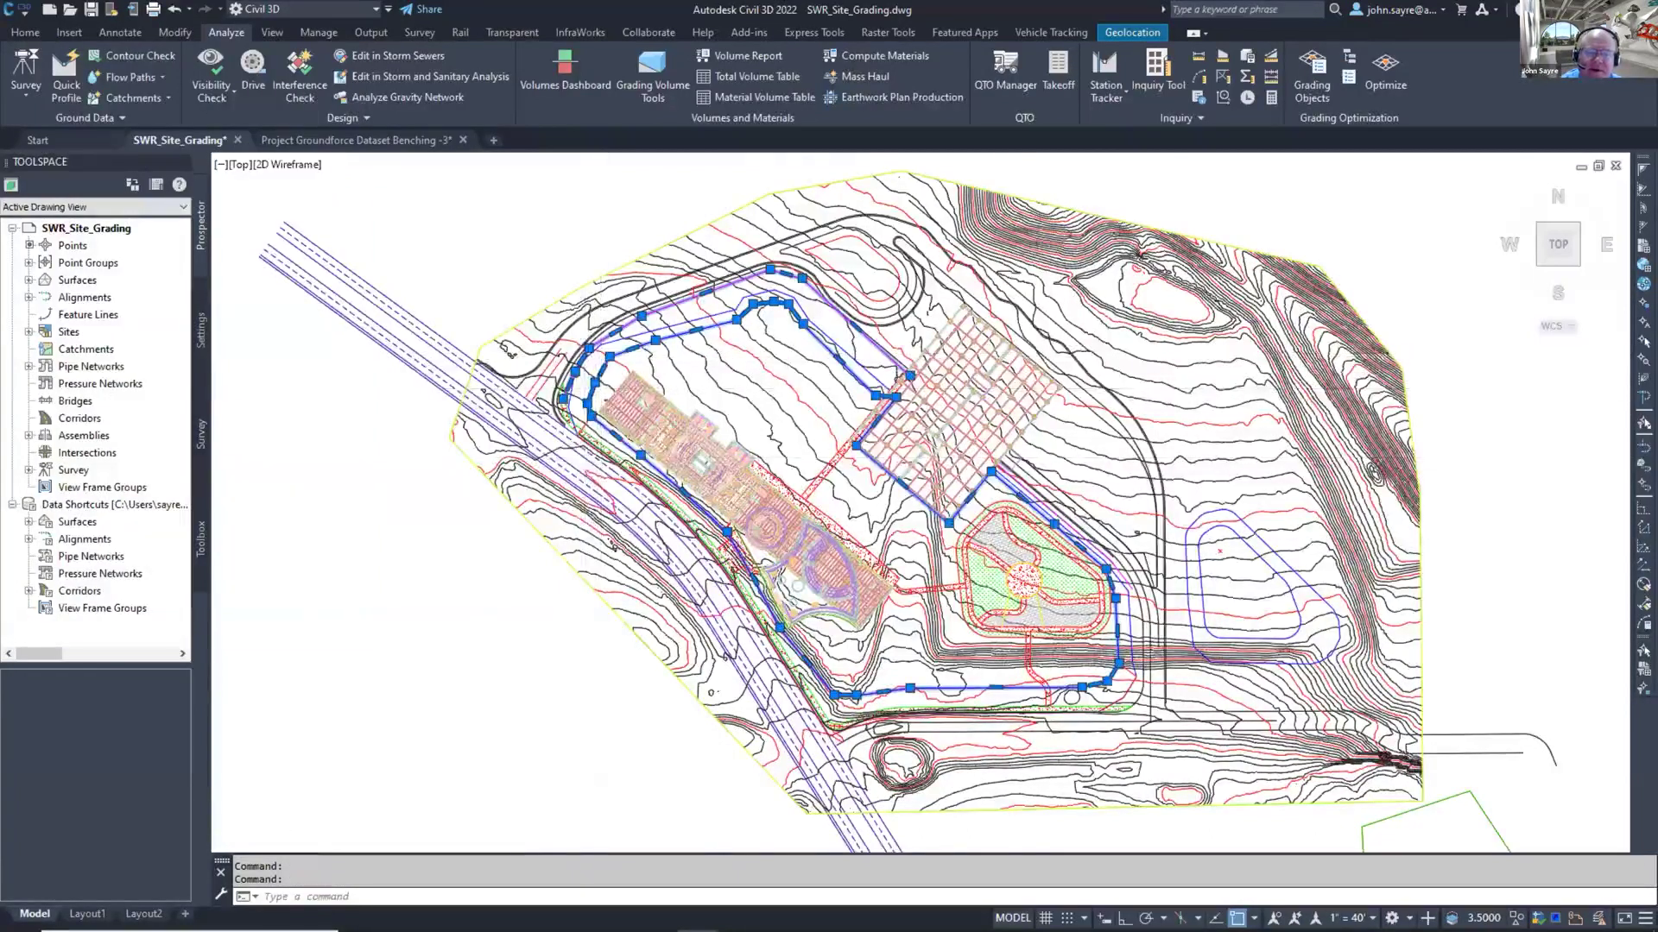
{"action": "scroll", "coordinate": [592, 349], "scroll_direction": "up", "scroll_amount": 2}
{"action": "key", "text": "Escape"}
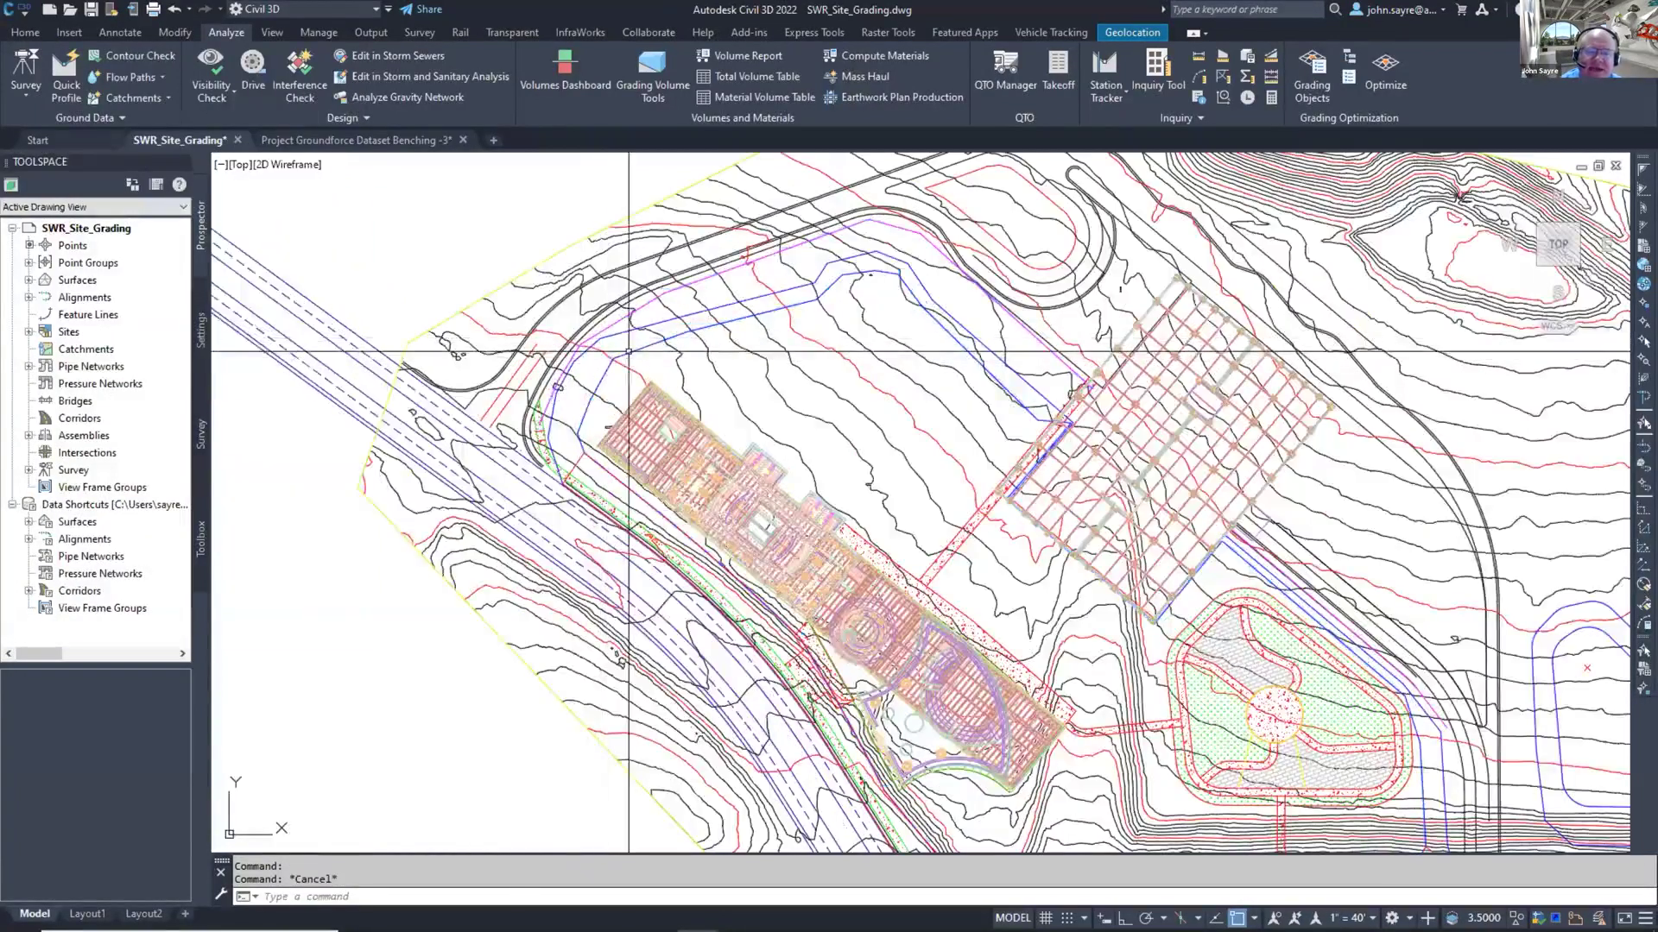
{"action": "left_click", "coordinate": [628, 352]}
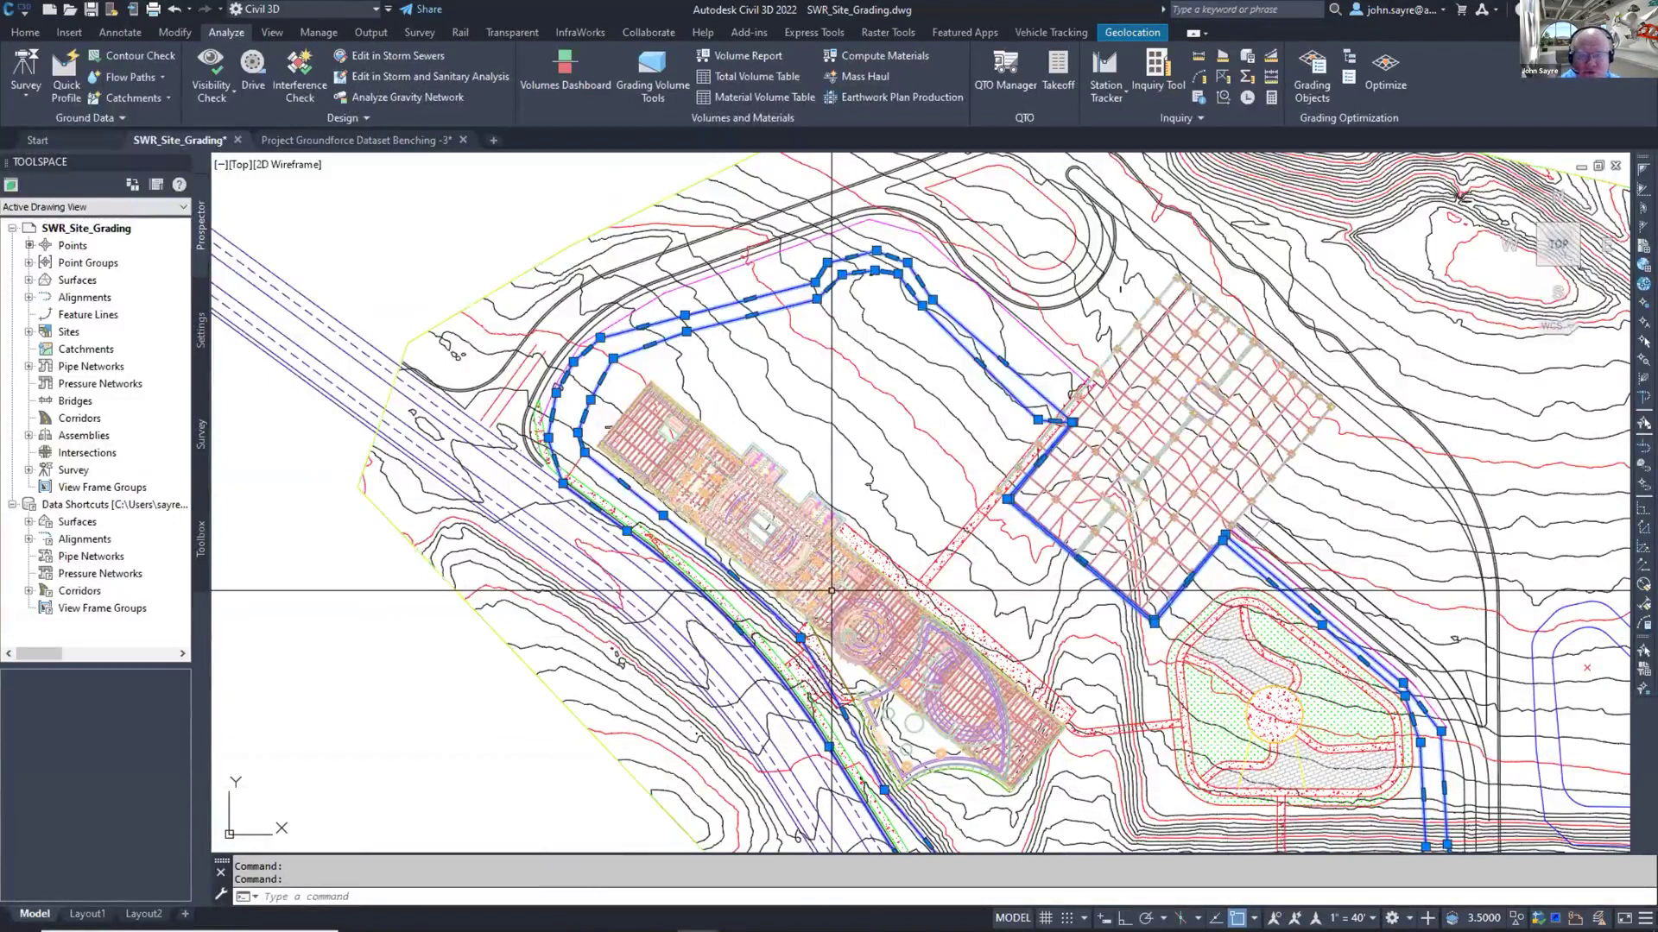
{"action": "key", "text": "Escape"}
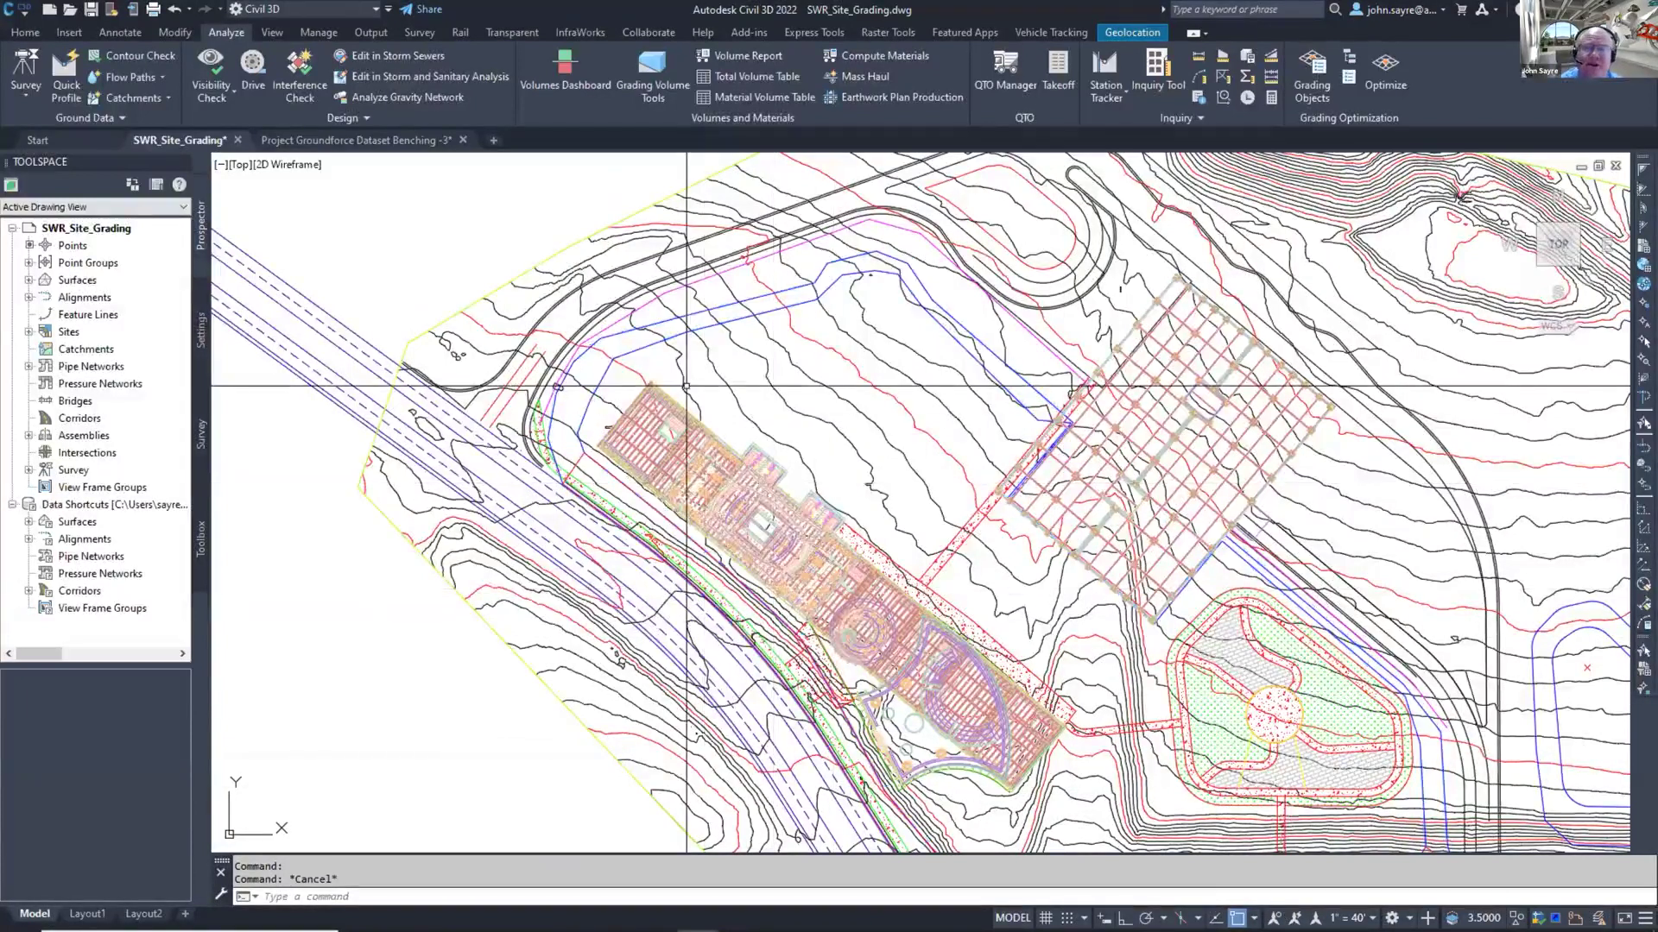
{"action": "scroll", "coordinate": [700, 386], "scroll_direction": "down", "scroll_amount": 3}
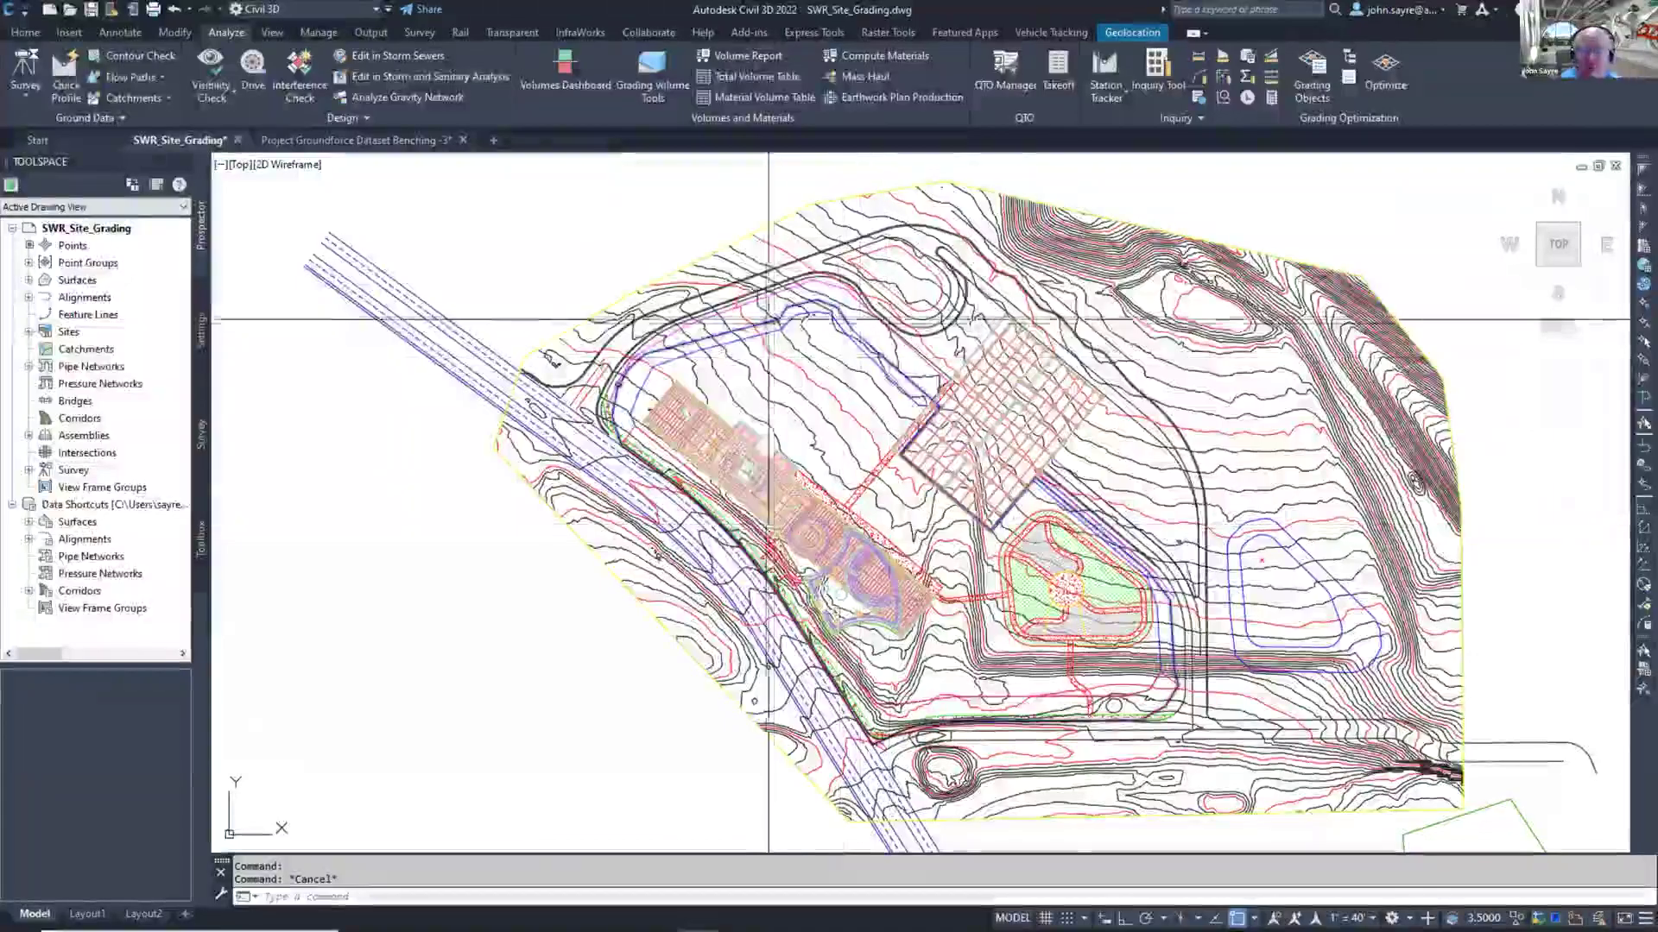
{"action": "left_click", "coordinate": [684, 496]}
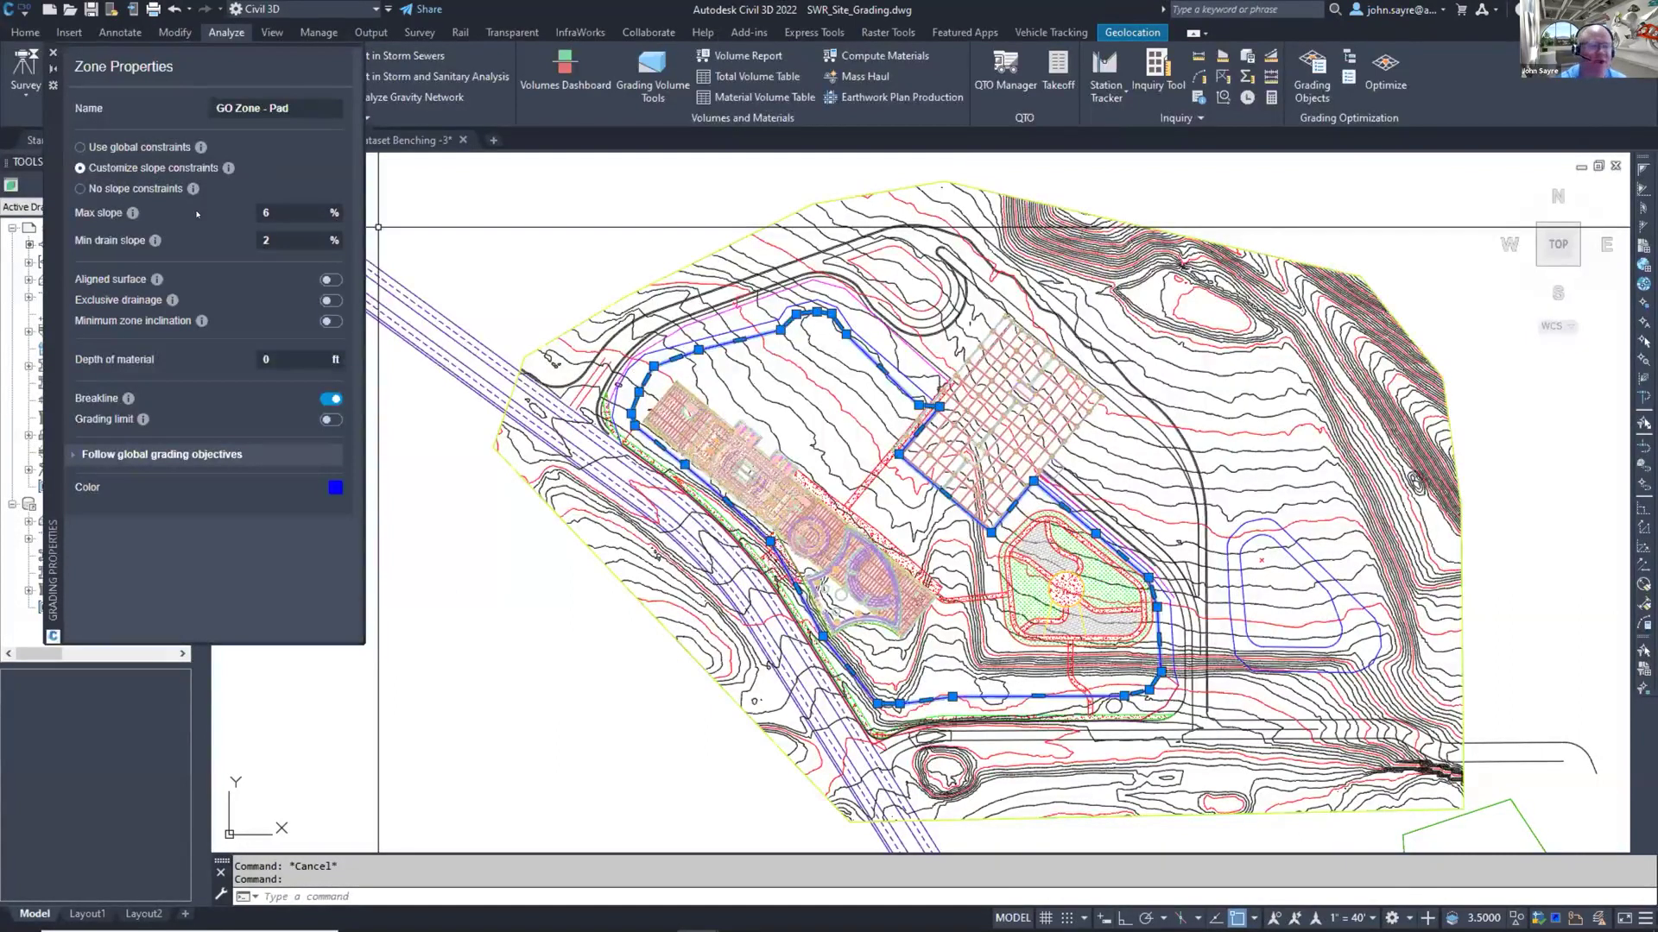
Step: Re-enter the pad zone's maximum slope as 6% and deselect it to close its properties
{"action": "left_click", "coordinate": [283, 213]}
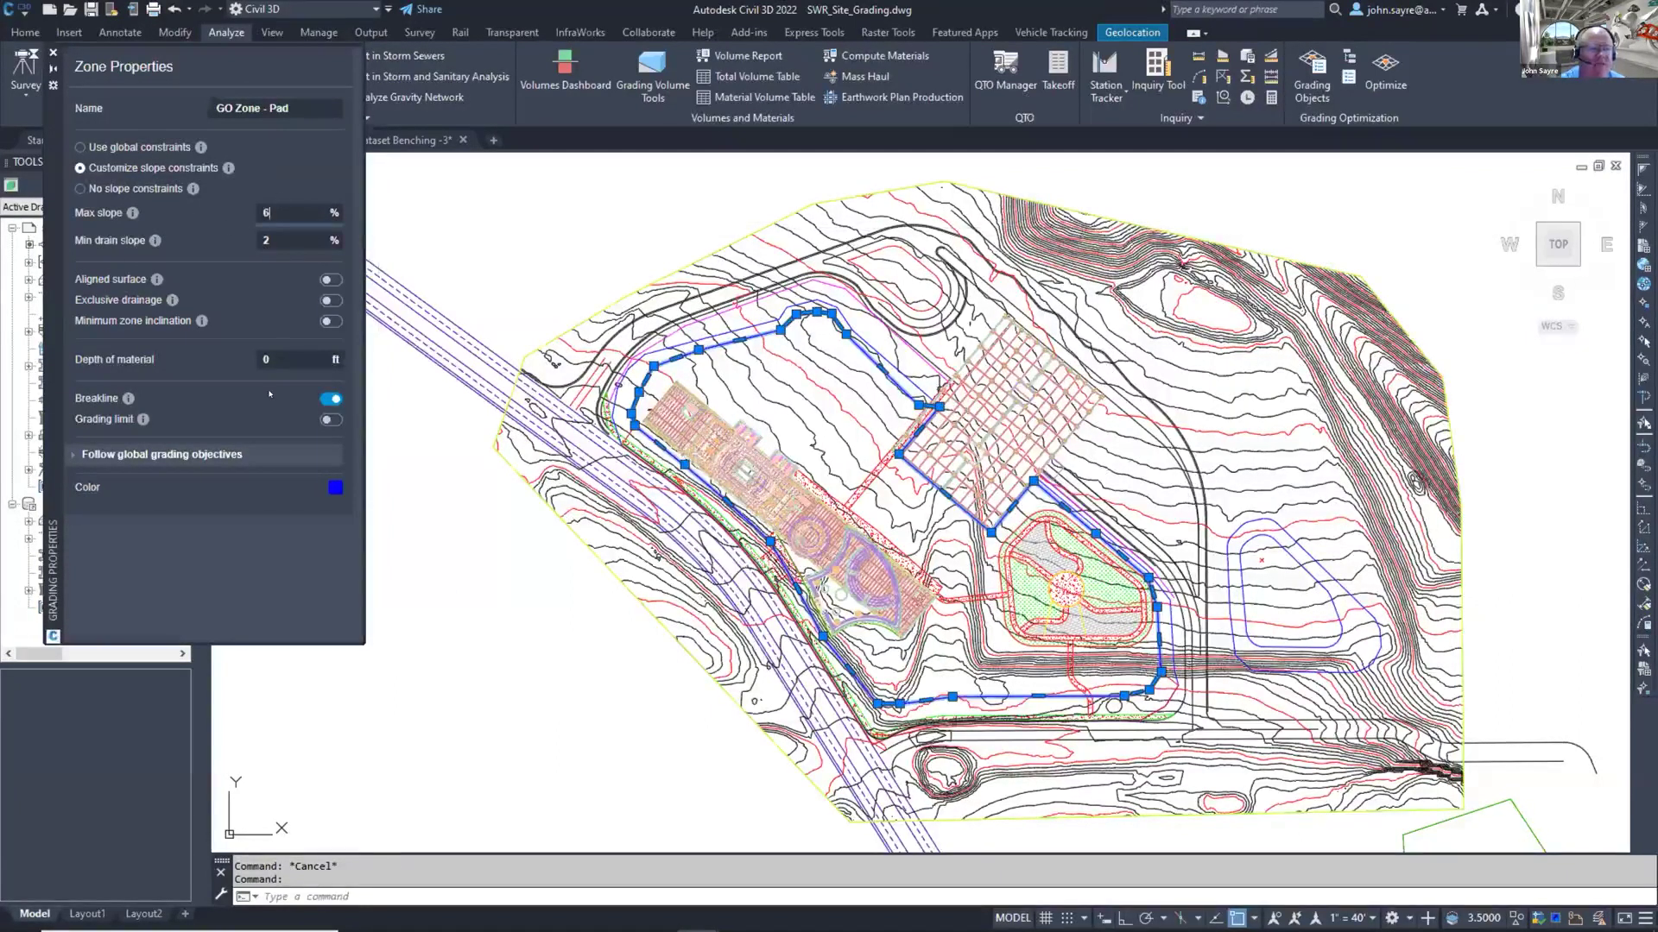
{"action": "key", "text": "BackSpace"}
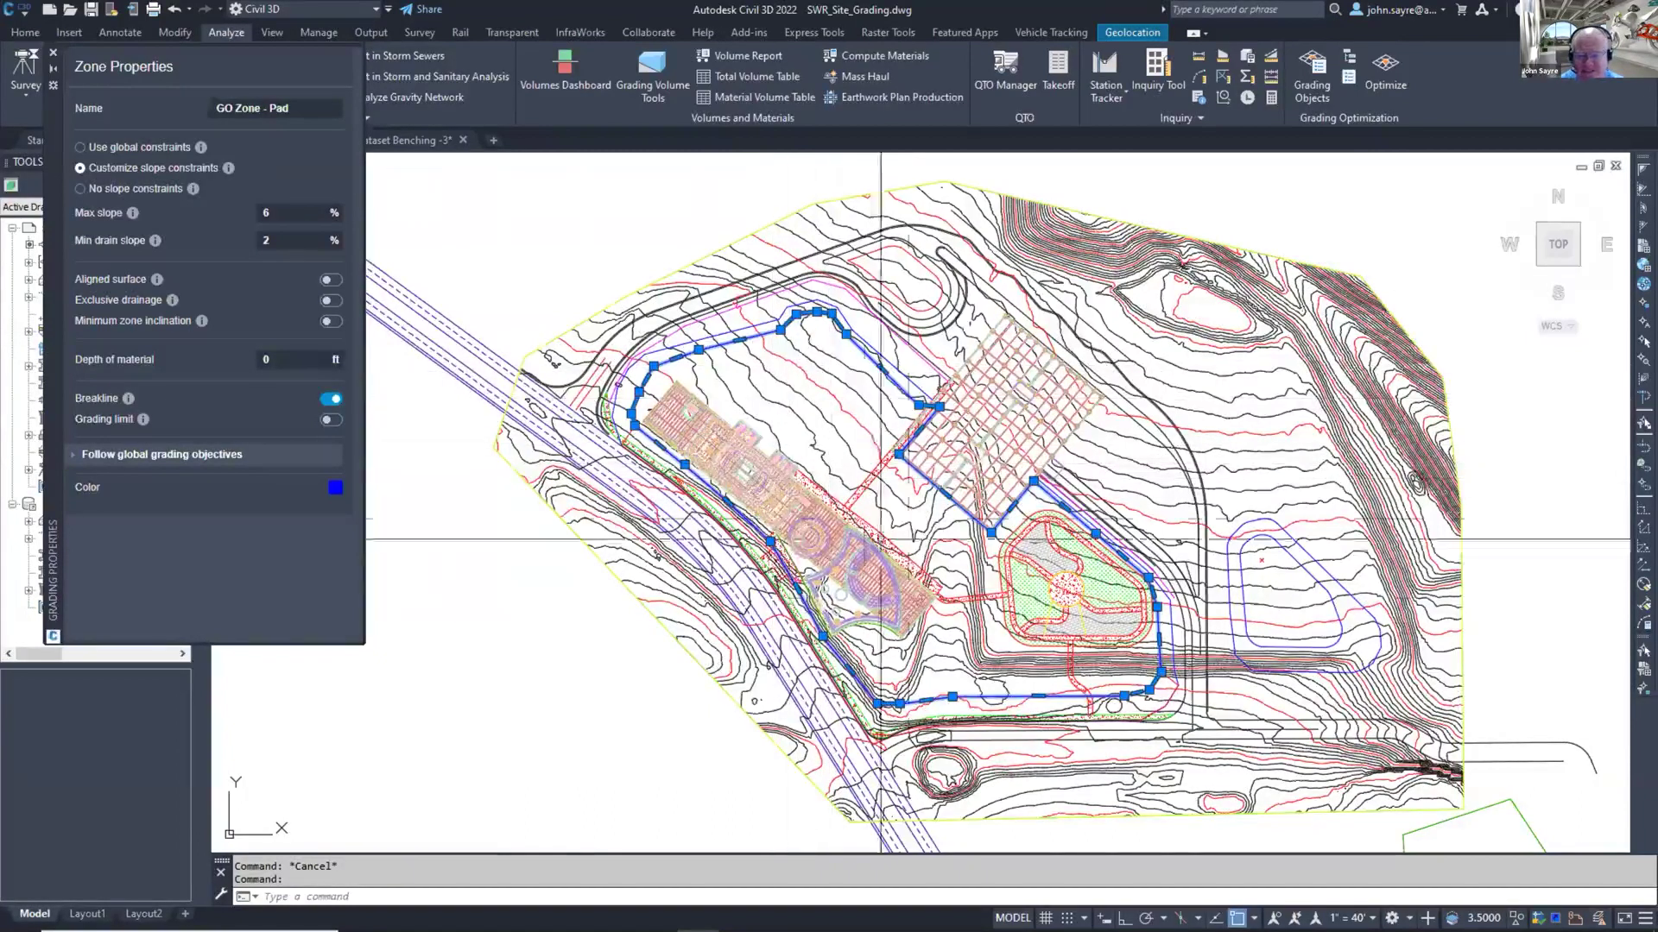
{"action": "key", "text": "Escape"}
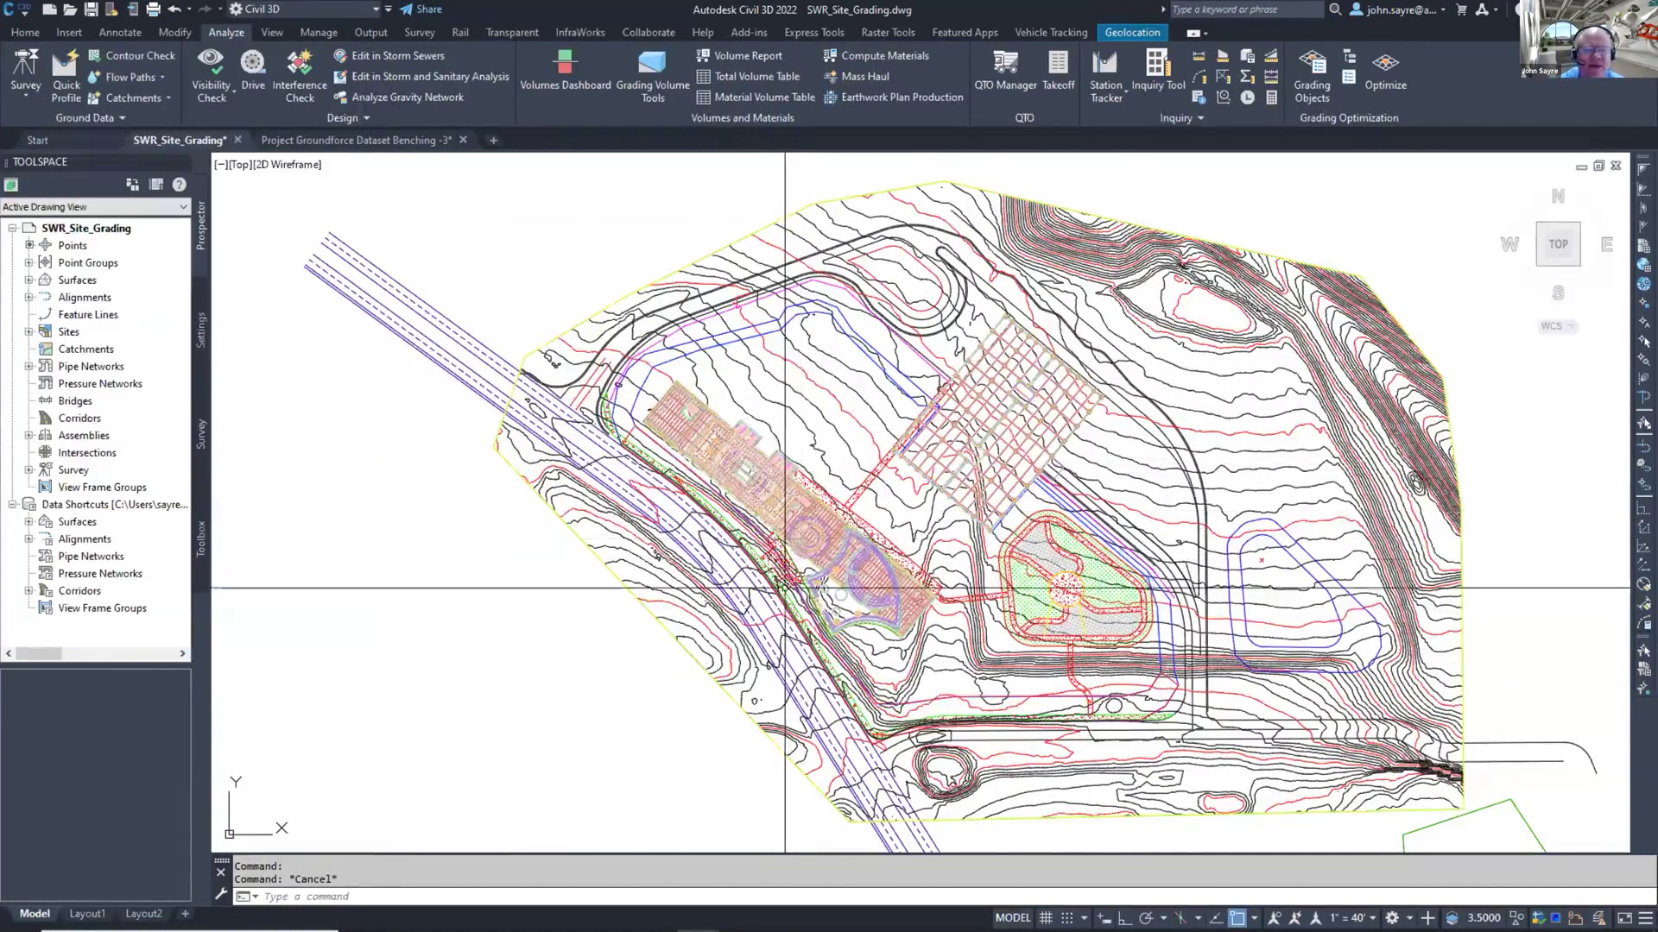
{"action": "middle_click_drag", "start_coordinate": [770, 671], "coordinate": [709, 656]}
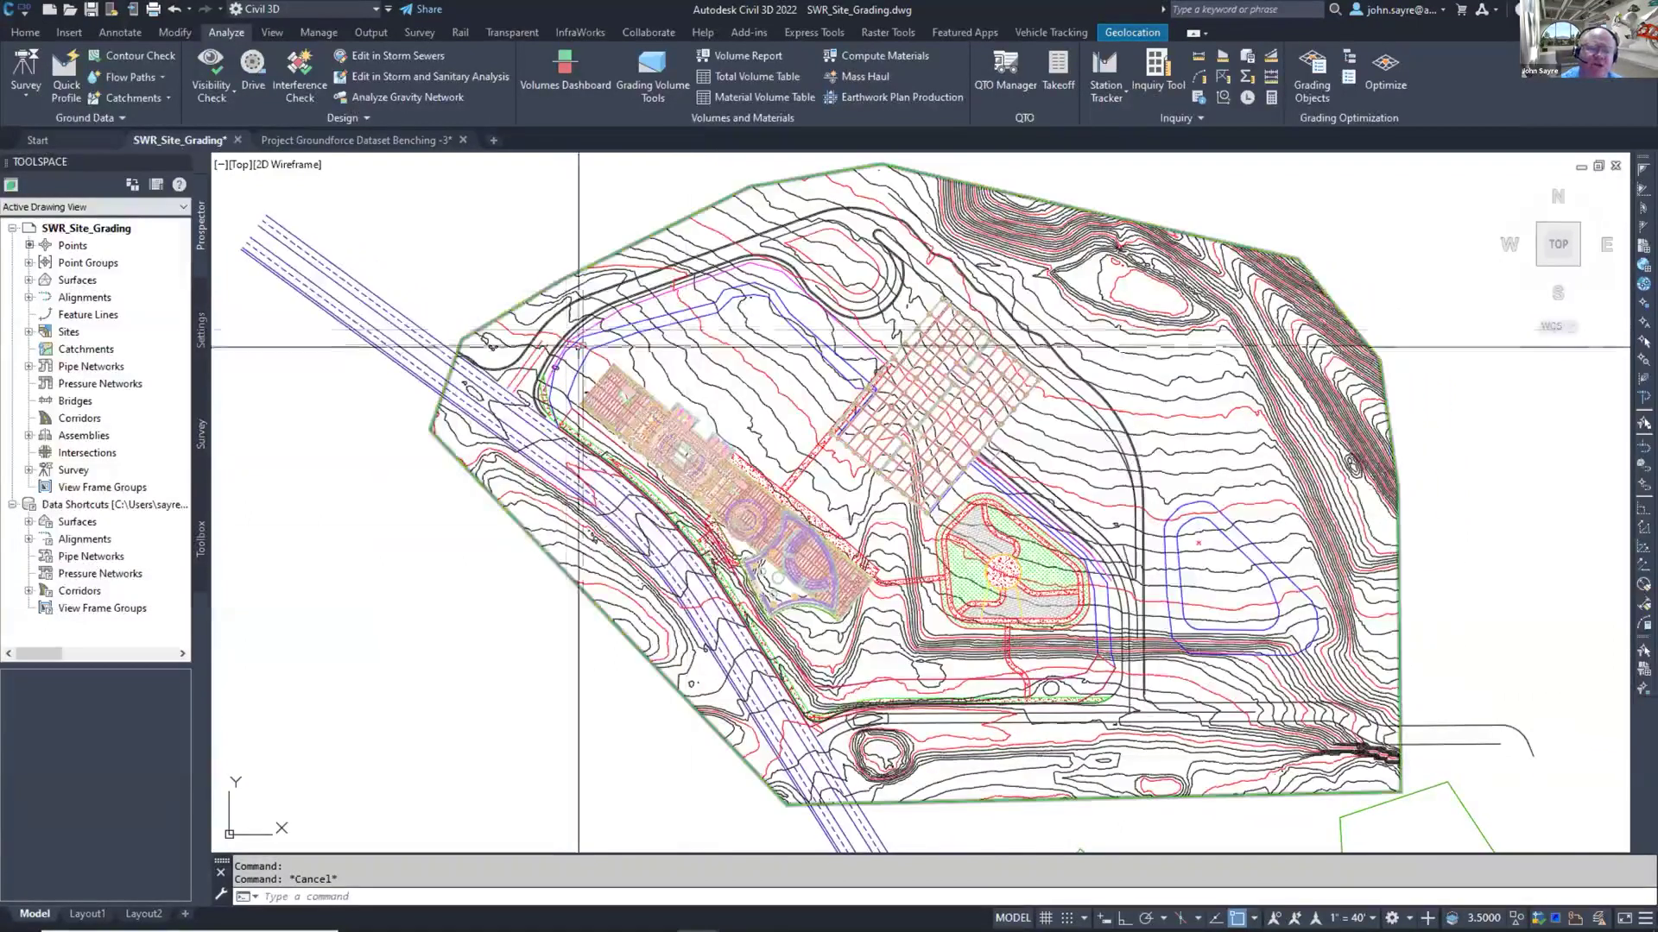
{"action": "left_click", "coordinate": [588, 329]}
{"action": "key", "text": "Escape"}
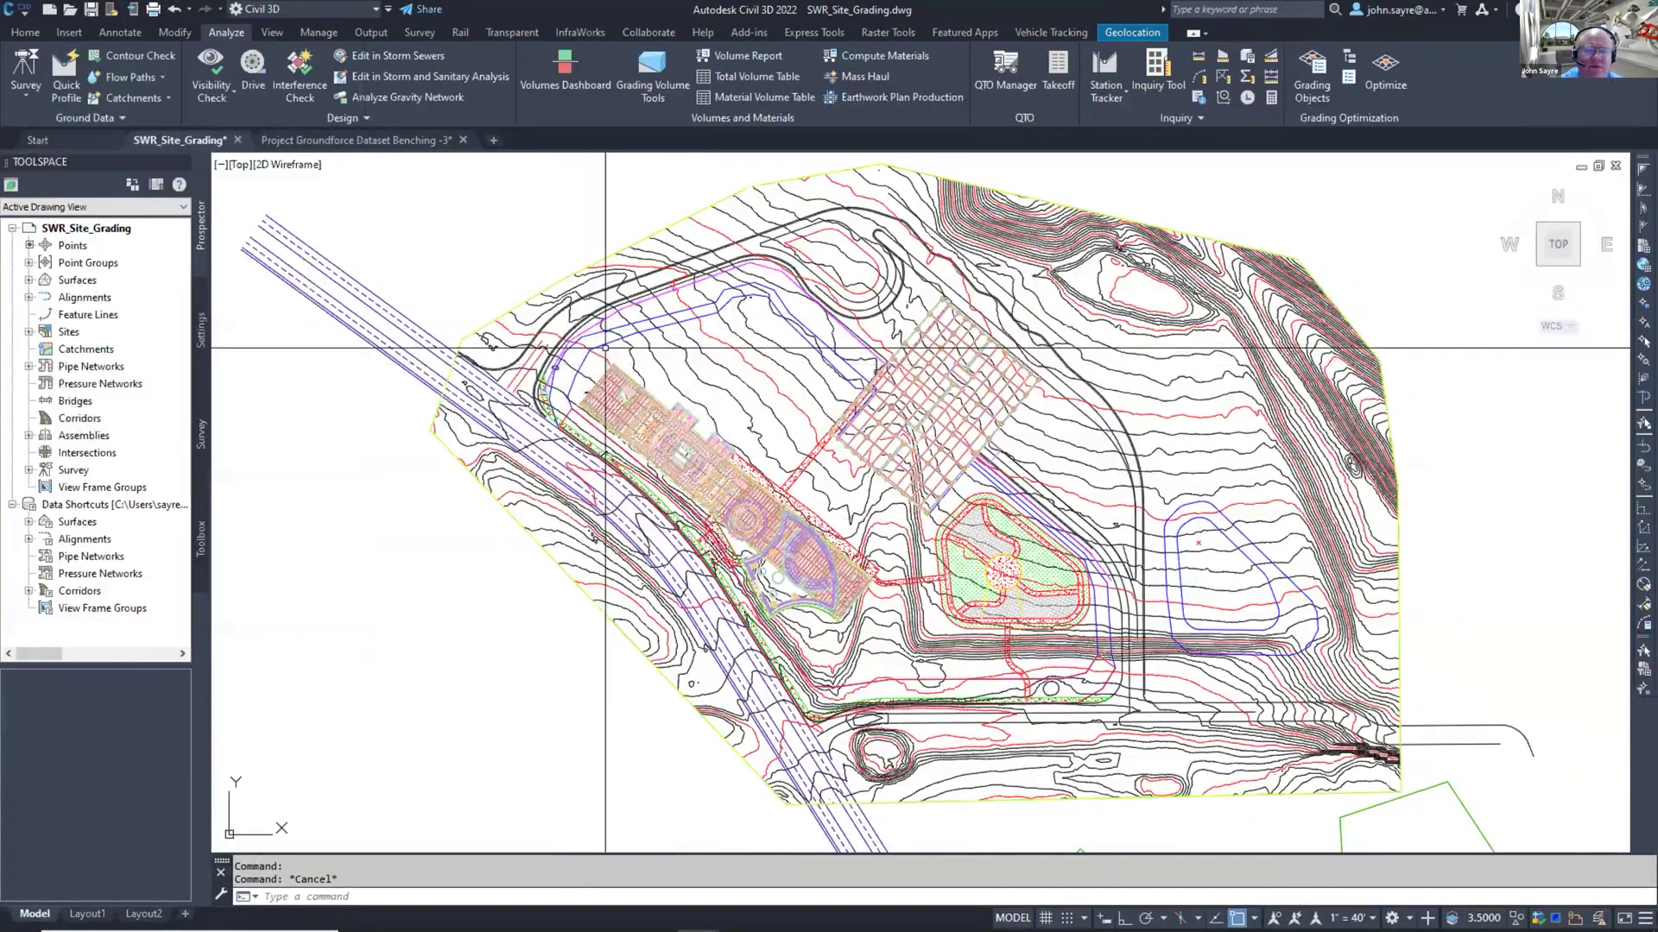
{"action": "left_click", "coordinate": [595, 335]}
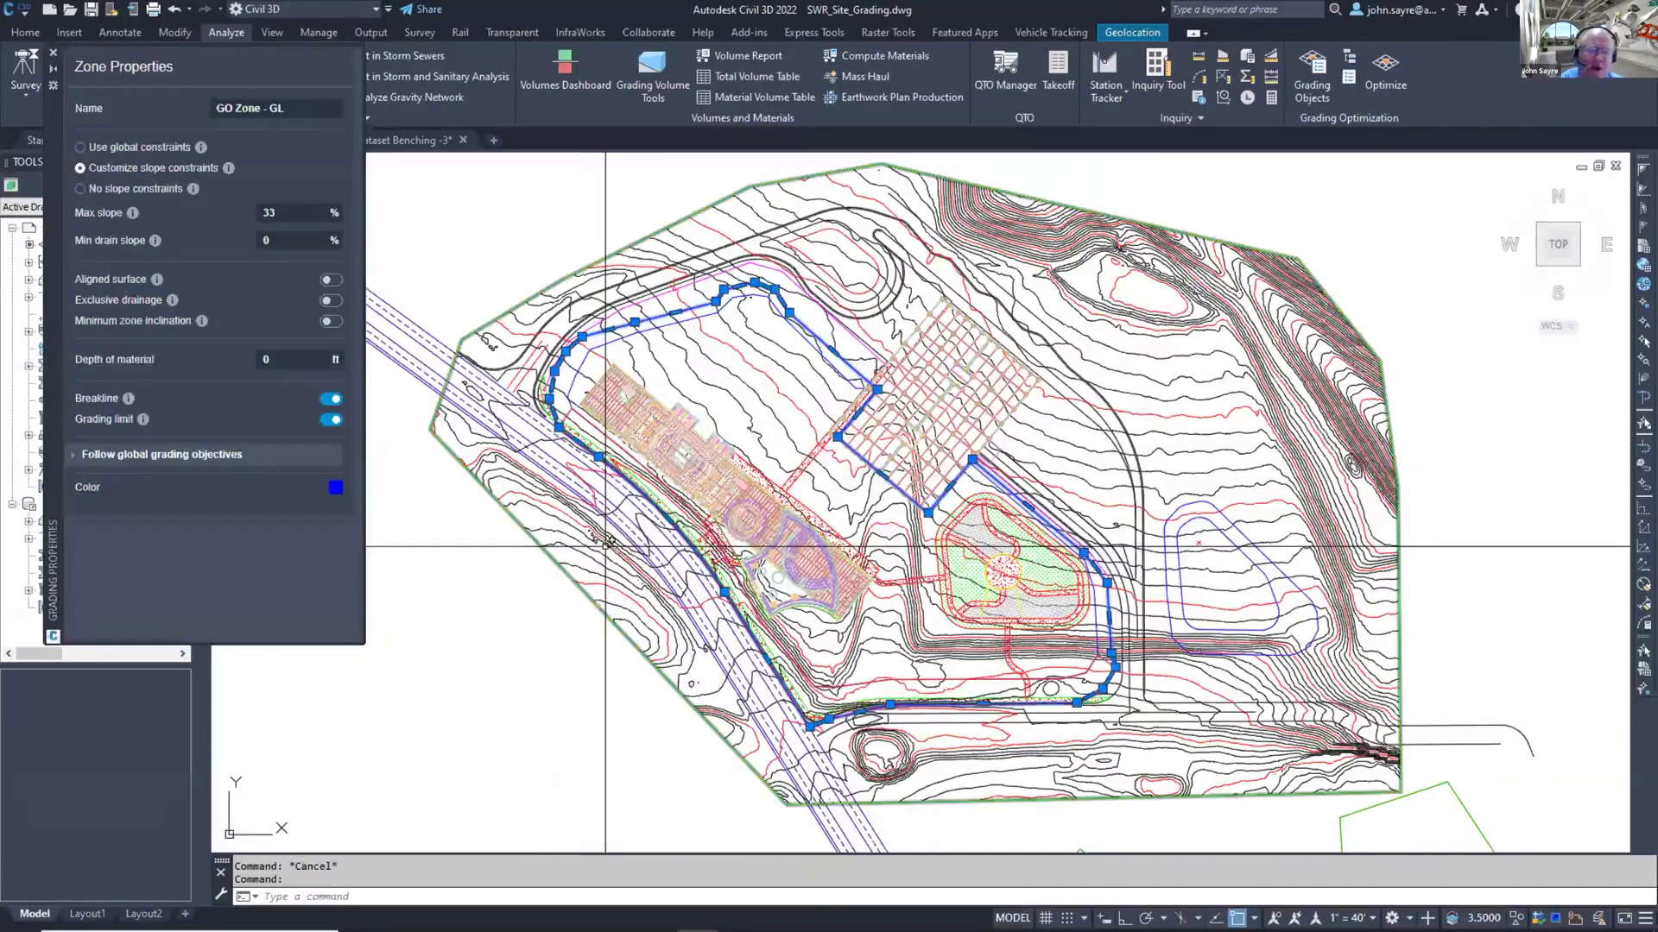
{"action": "key", "text": "Escape"}
{"action": "mouse_move", "coordinate": [584, 525]}
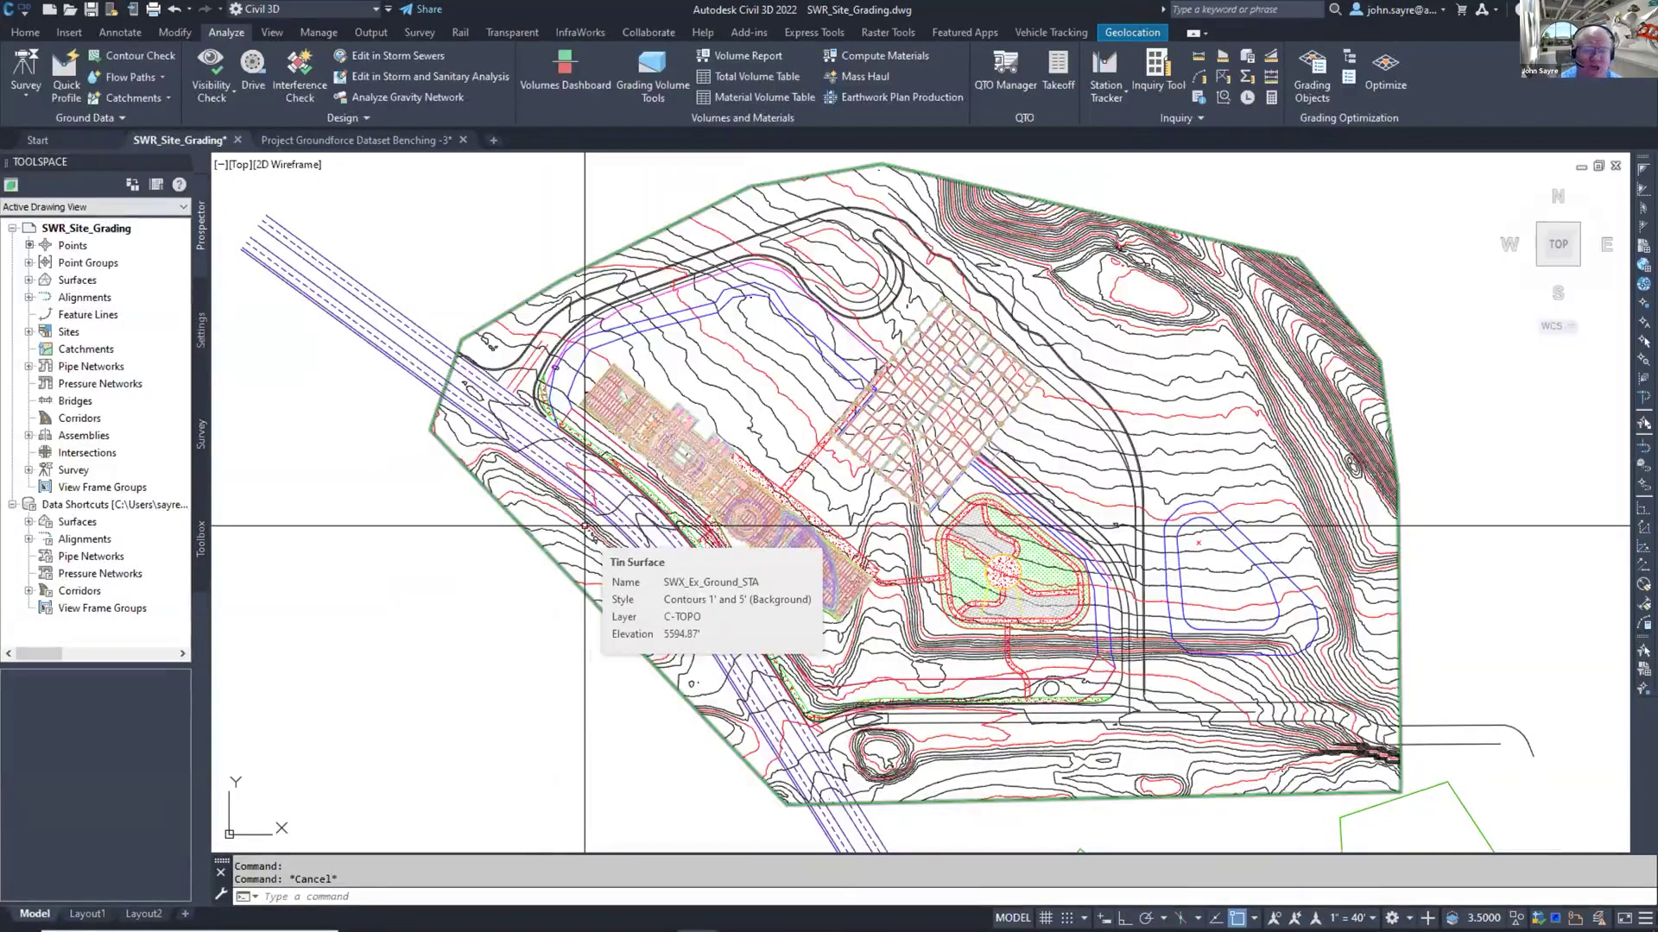
{"action": "left_click", "coordinate": [802, 701]}
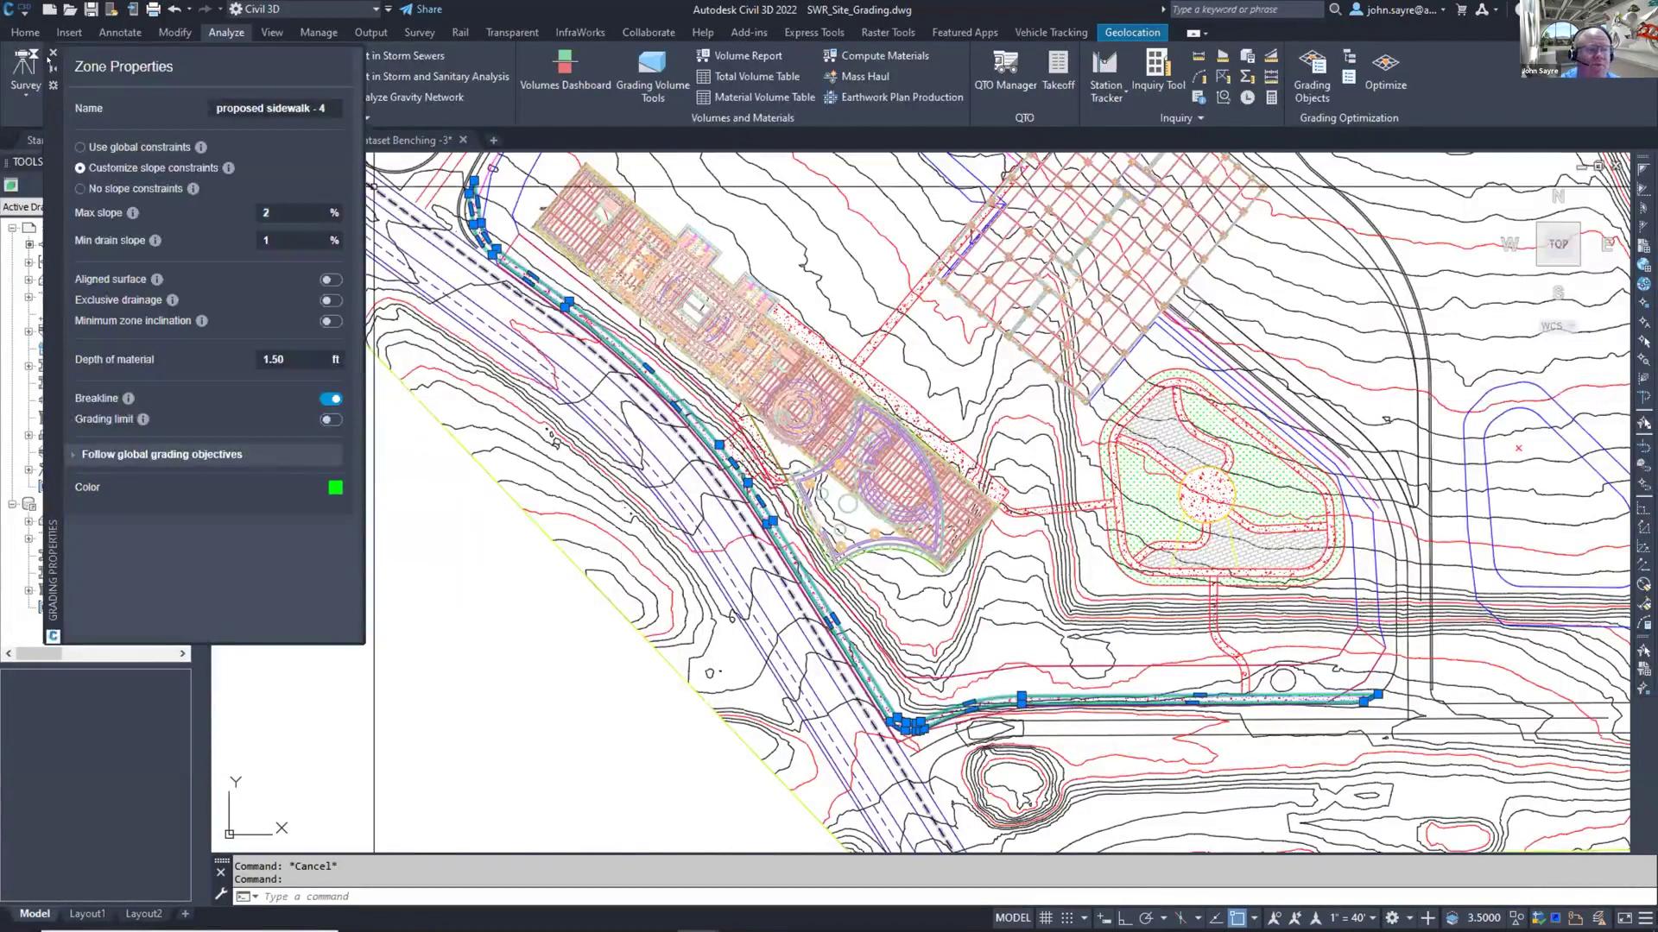
{"action": "left_click", "coordinate": [53, 53]}
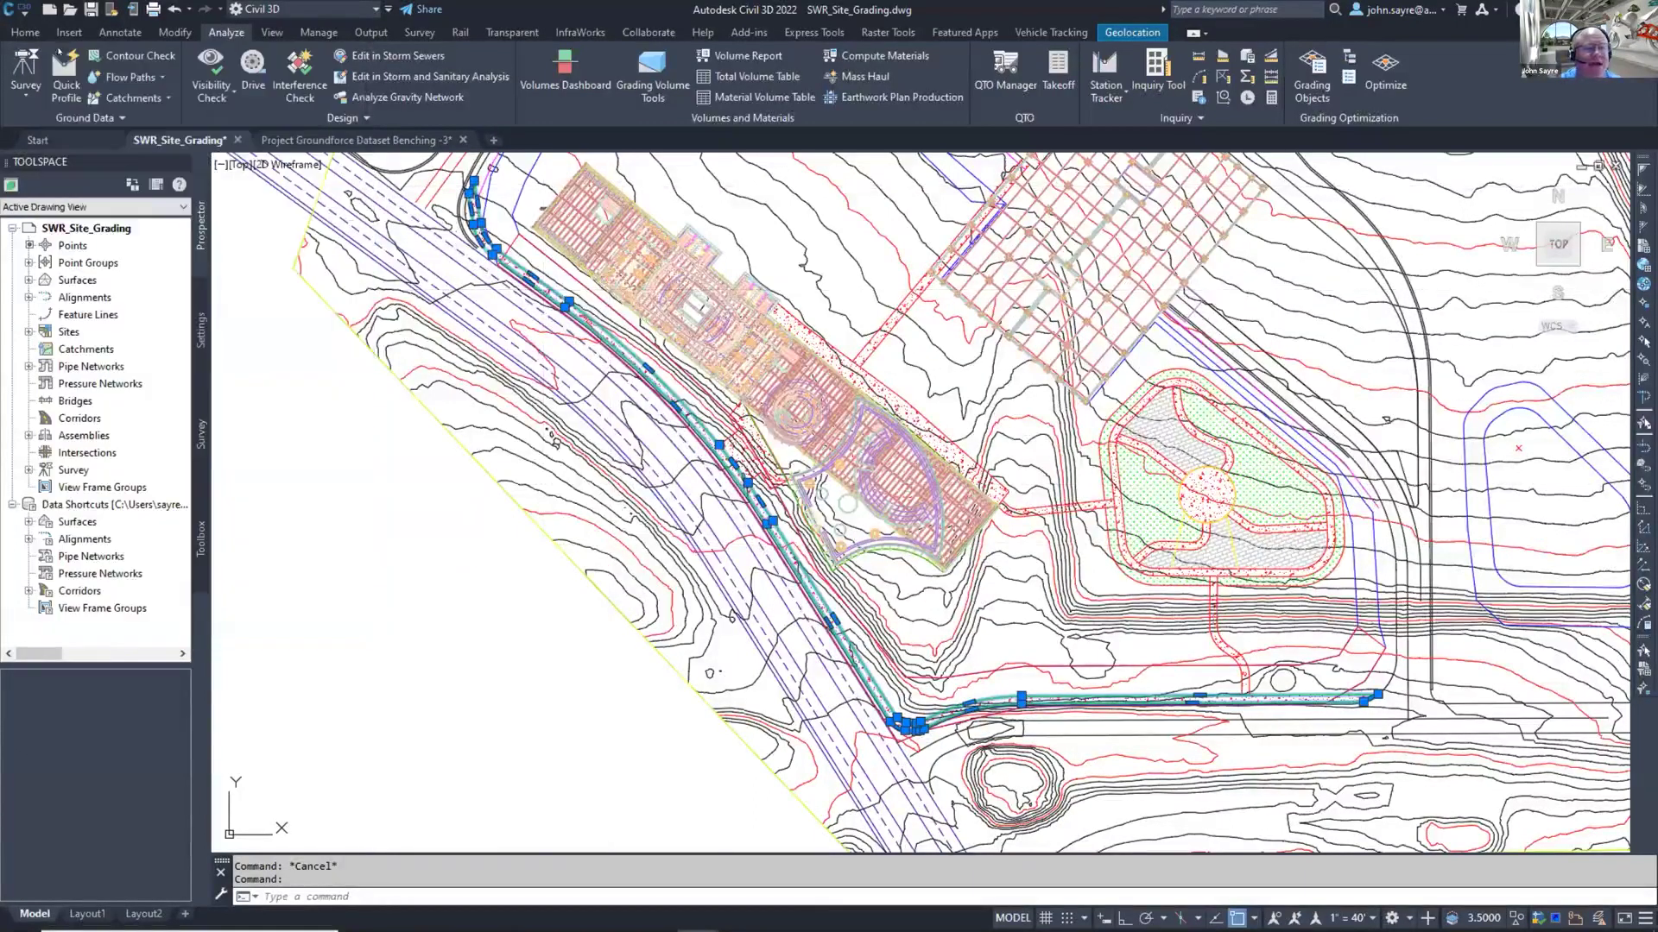
{"action": "key", "text": "Escape"}
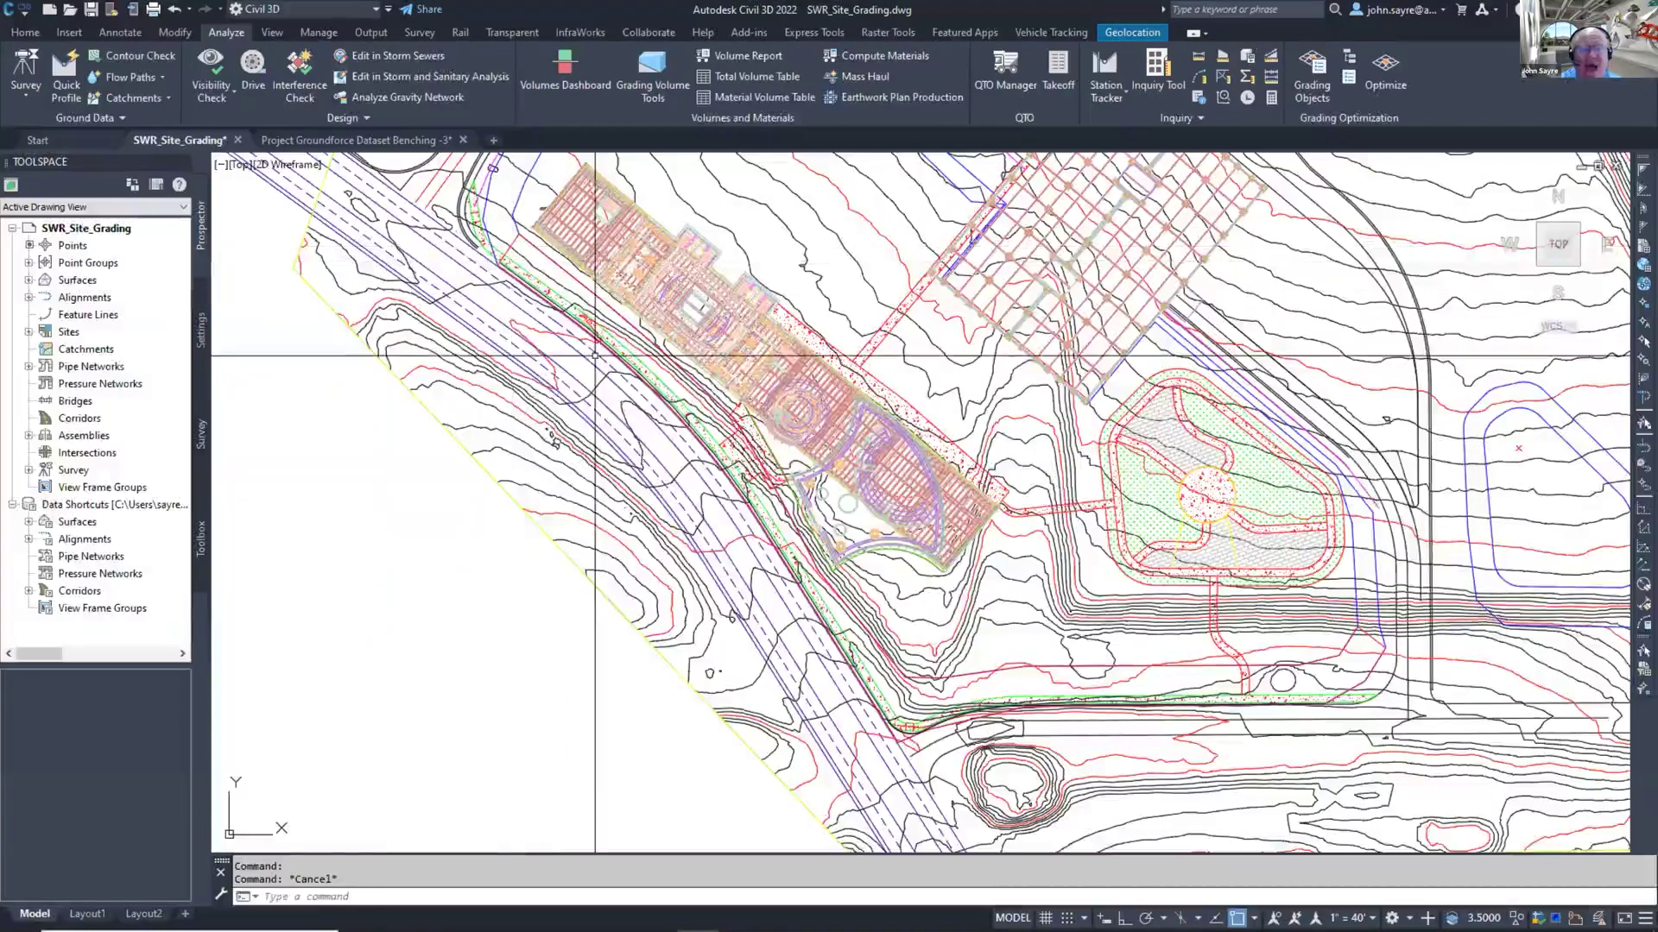
{"action": "middle_click_drag", "start_coordinate": [595, 355], "coordinate": [606, 428]}
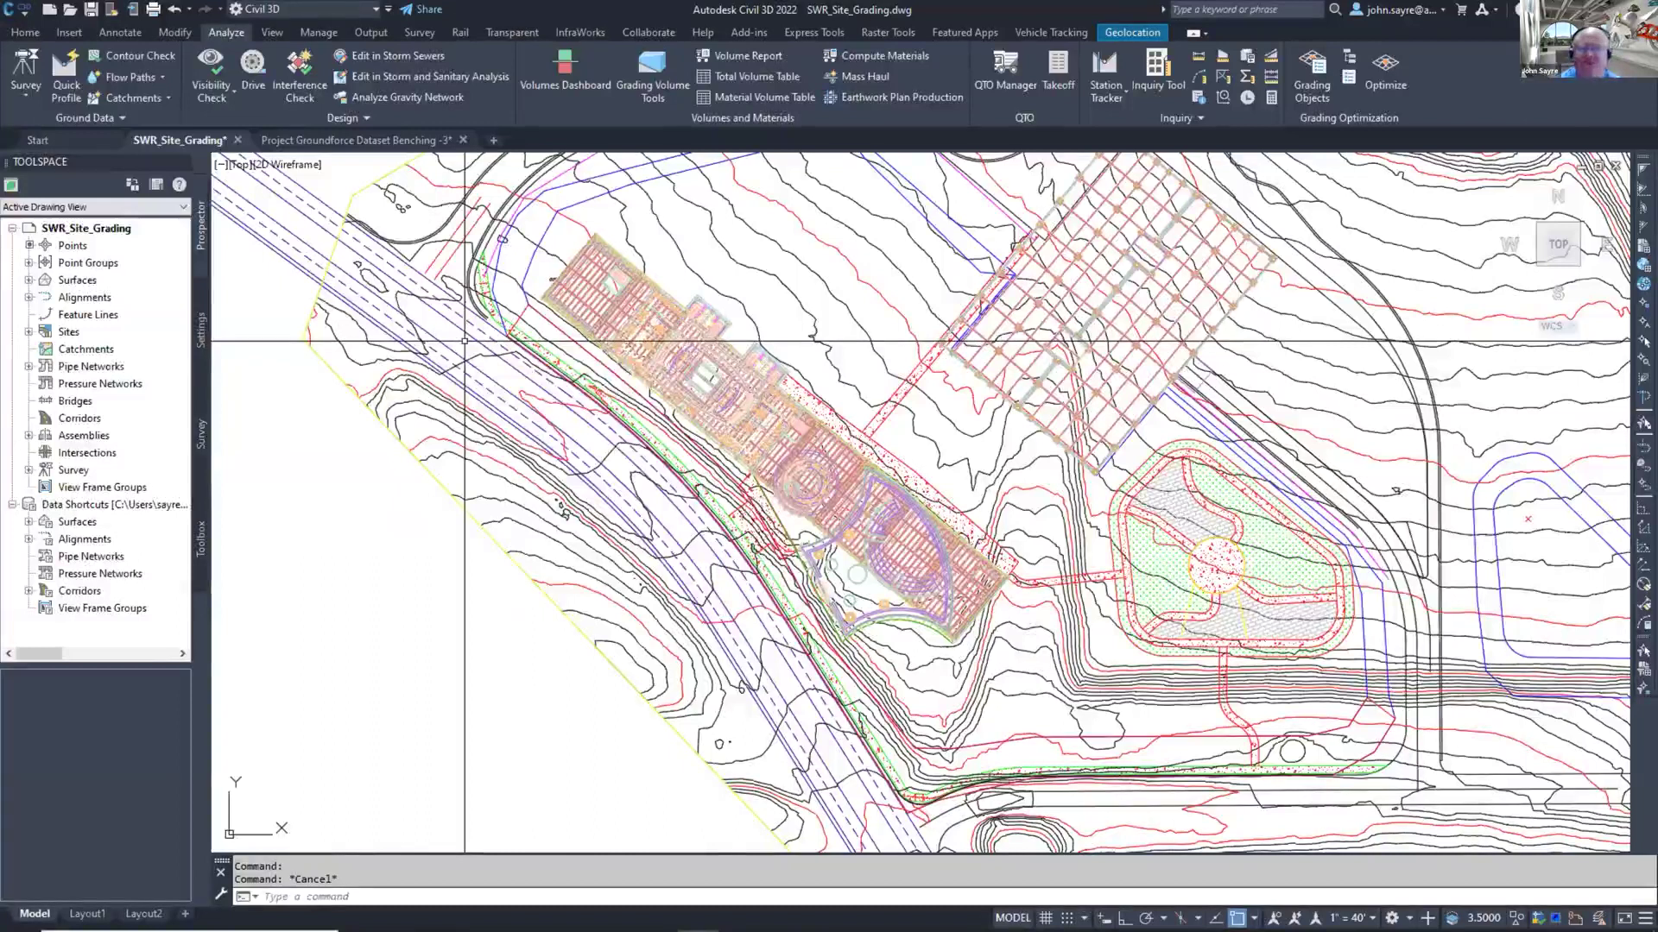
{"action": "mouse_move", "coordinate": [465, 342]}
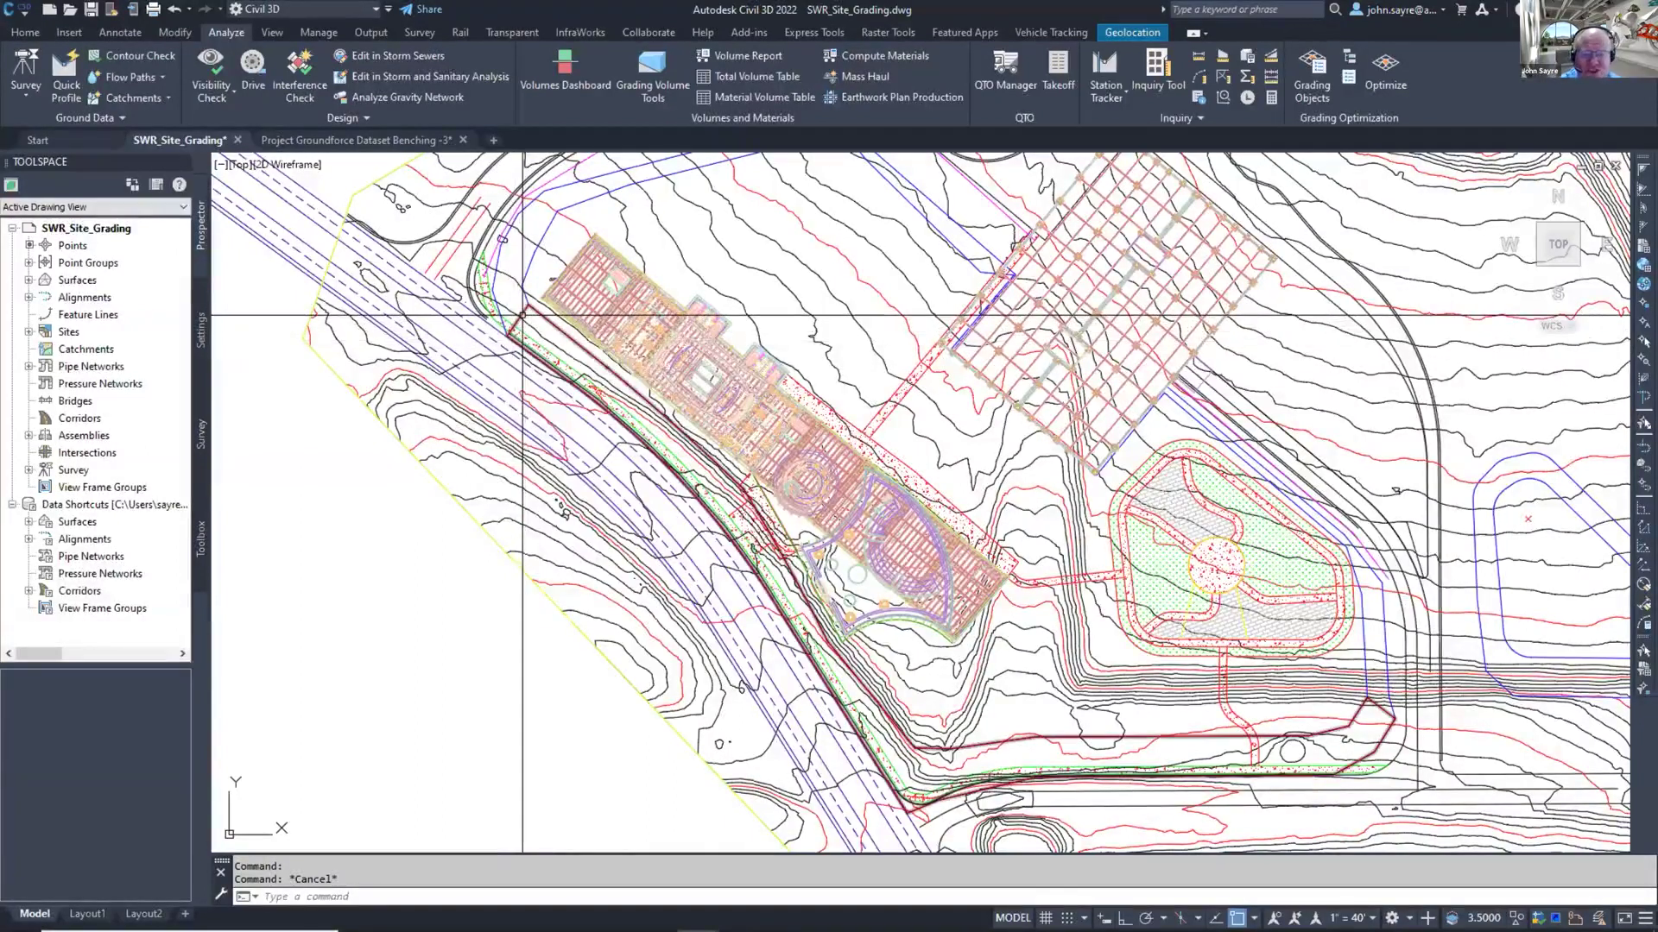
{"action": "left_click", "coordinate": [522, 316]}
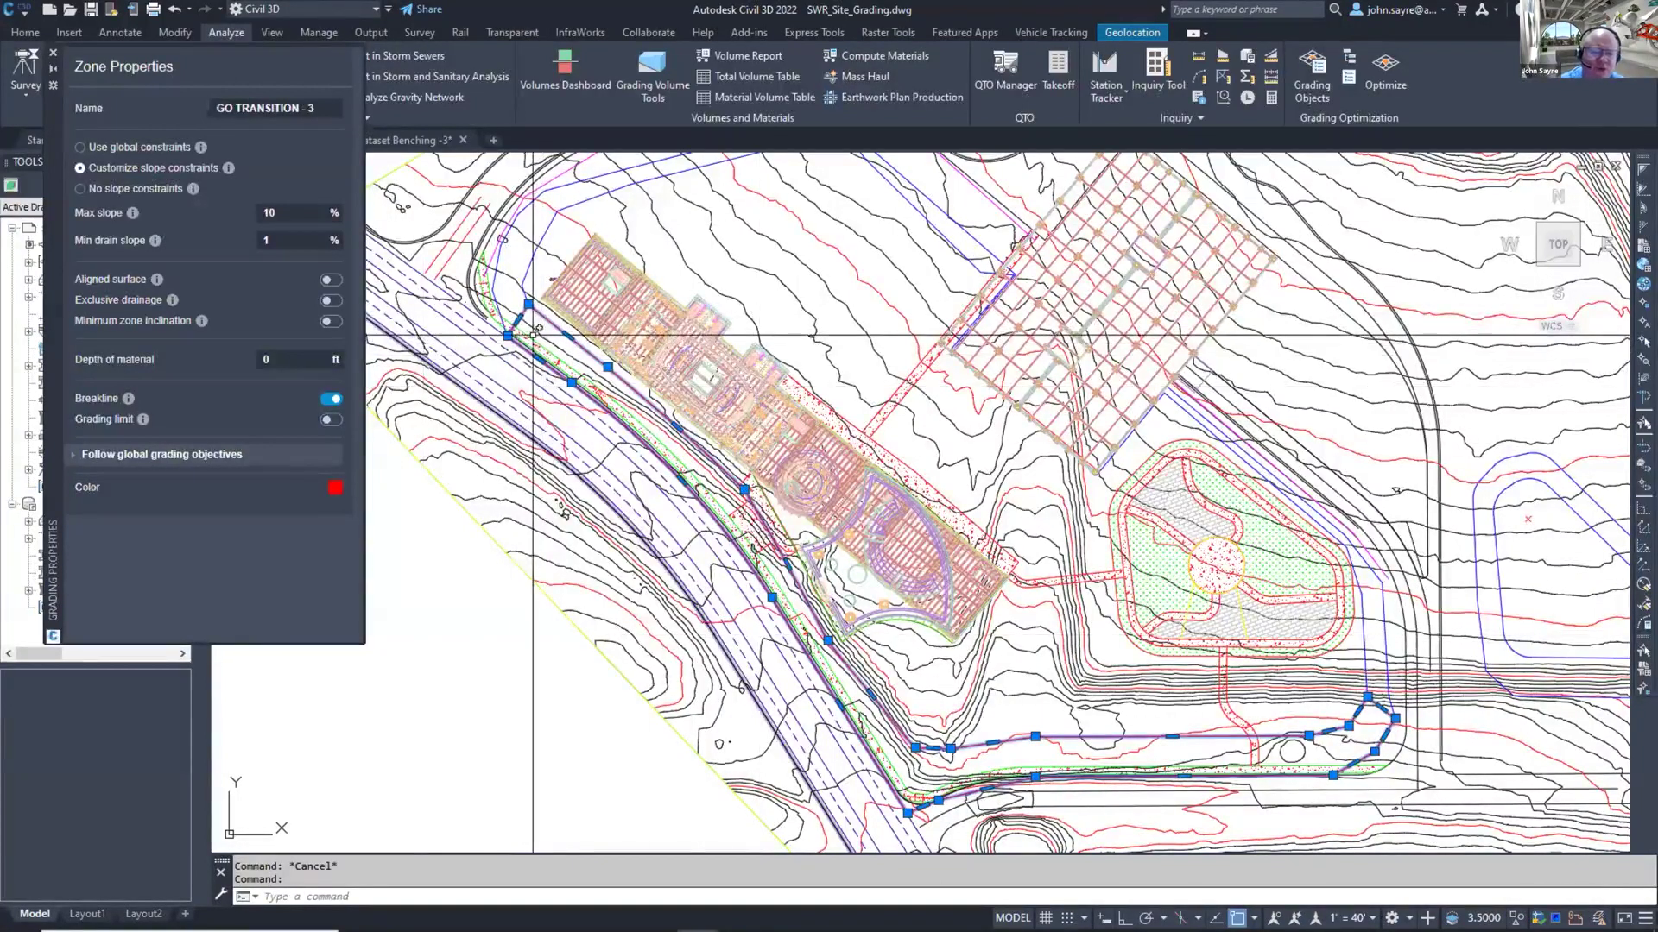
{"action": "left_click", "coordinate": [529, 333]}
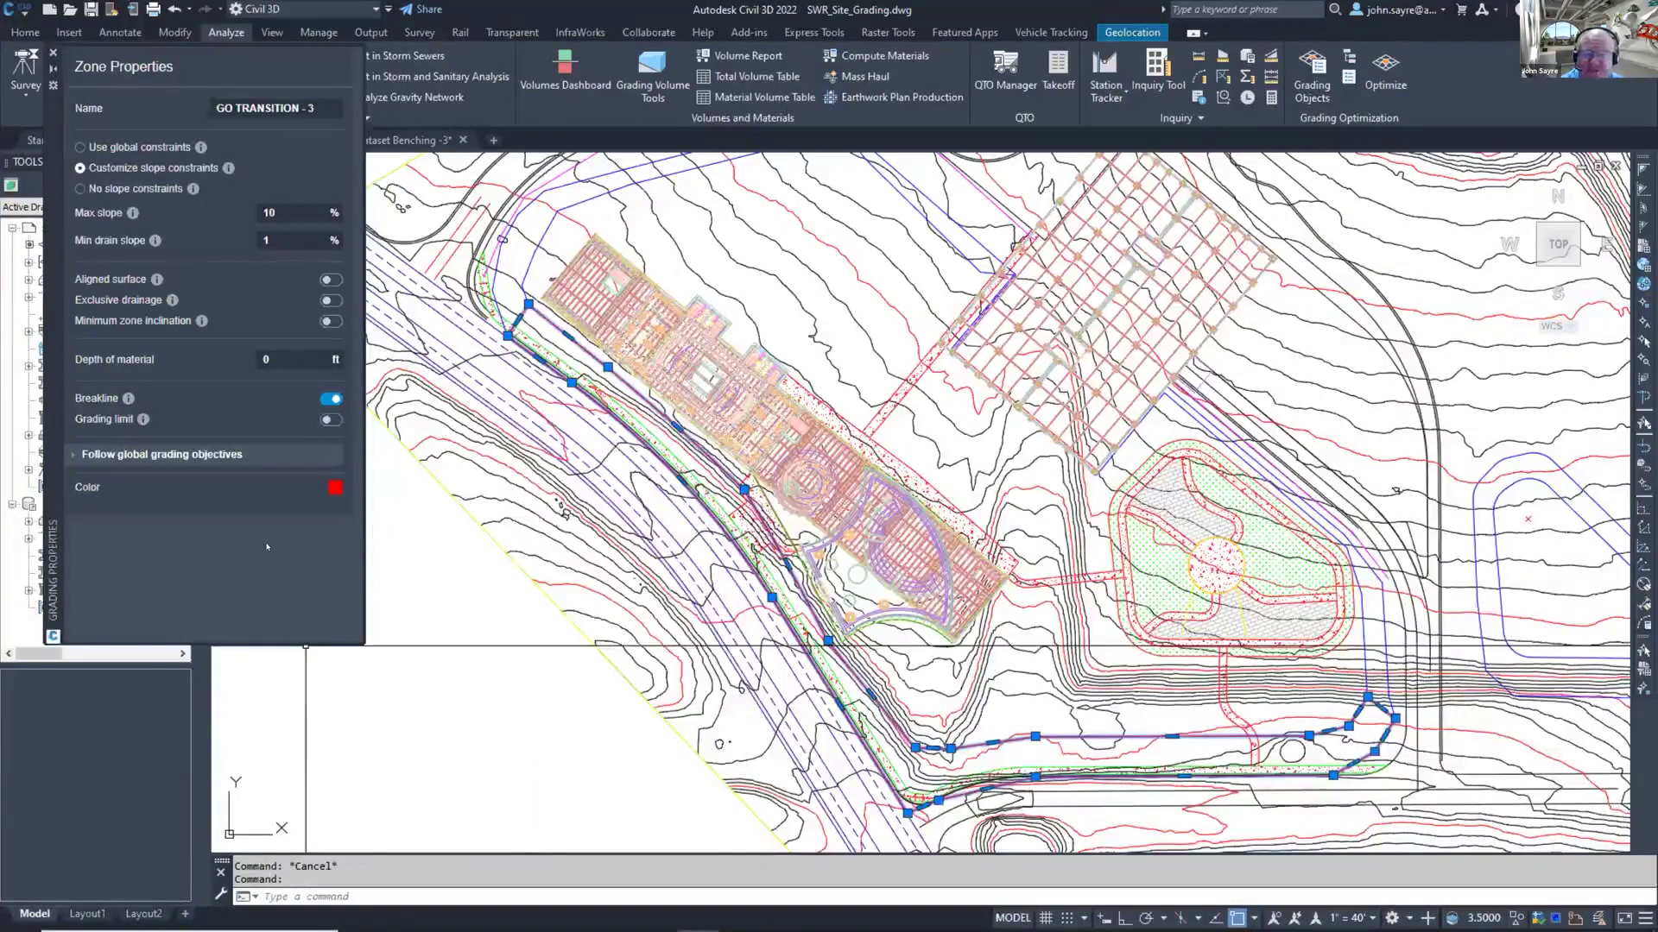
{"action": "left_click", "coordinate": [54, 55]}
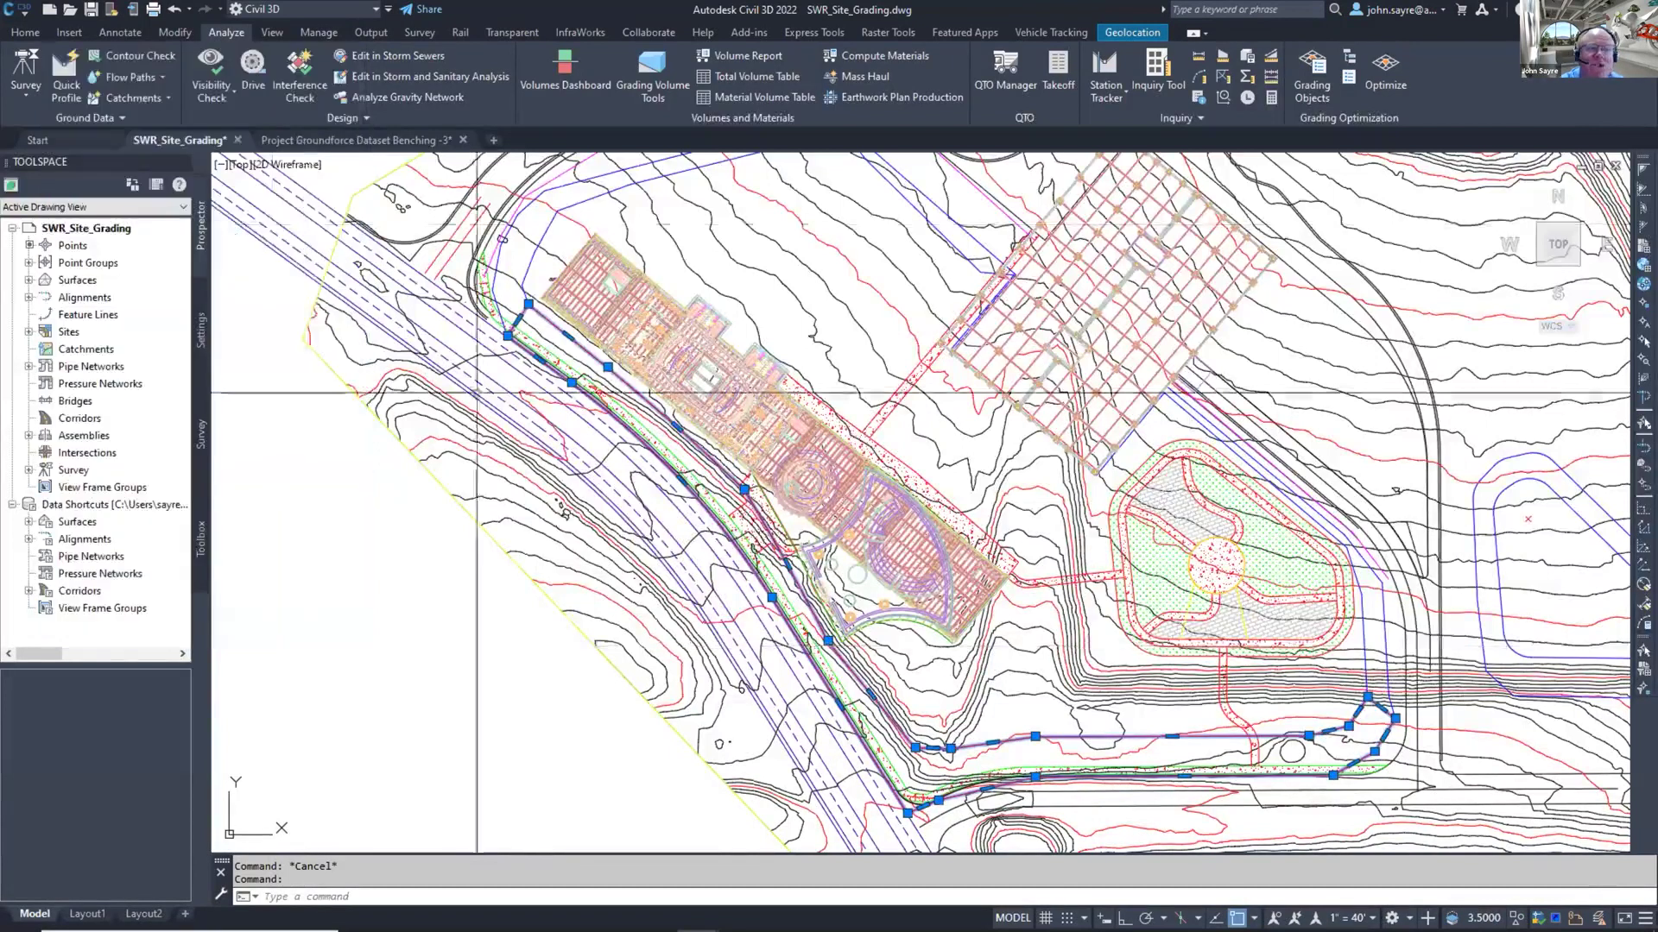
Step: Select the building pad feature line to show its 5594–5596 ft elevation range and 1.50 ft depth
{"action": "key", "text": "Escape"}
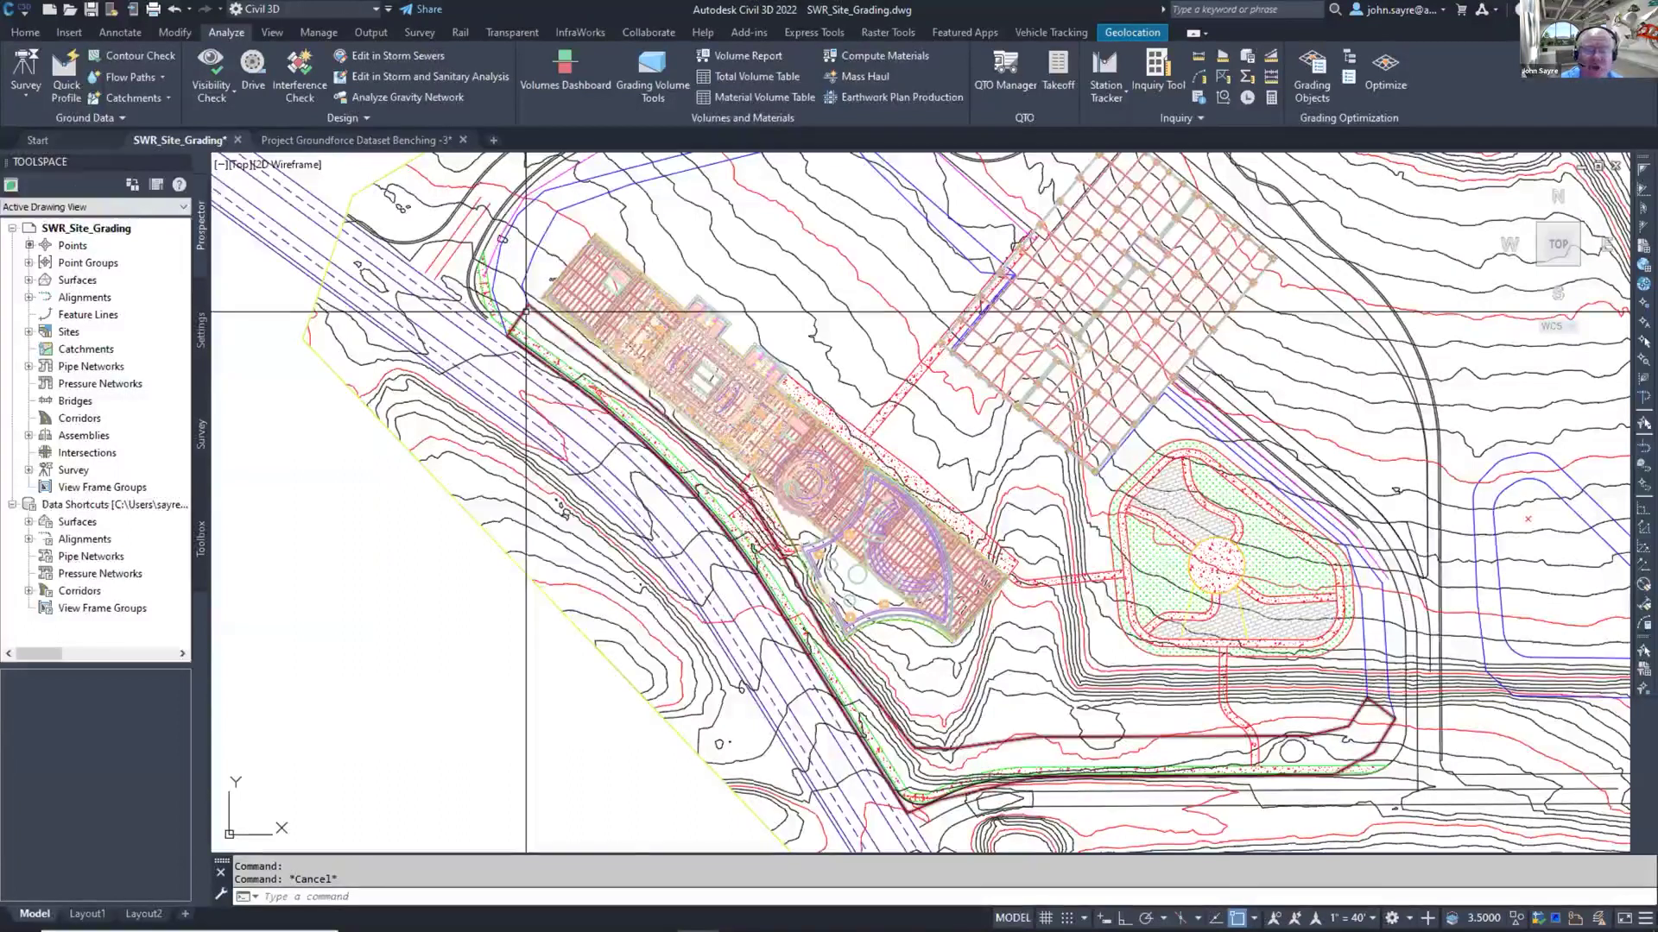
{"action": "mouse_move", "coordinate": [525, 312]}
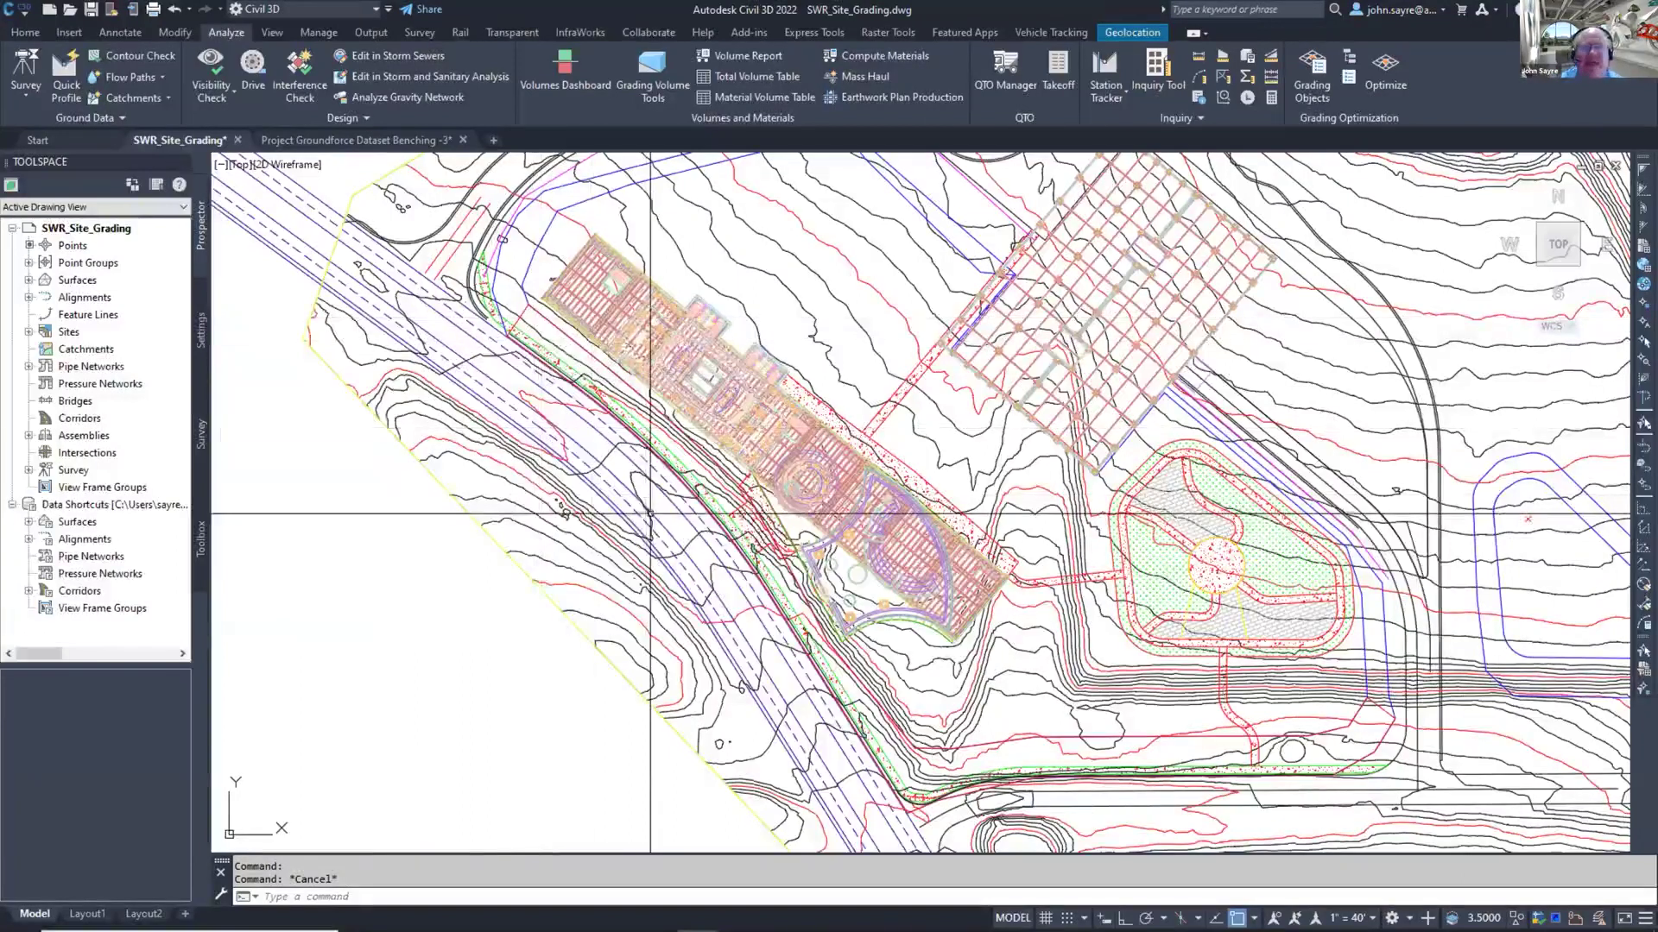
{"action": "mouse_move", "coordinate": [650, 514]}
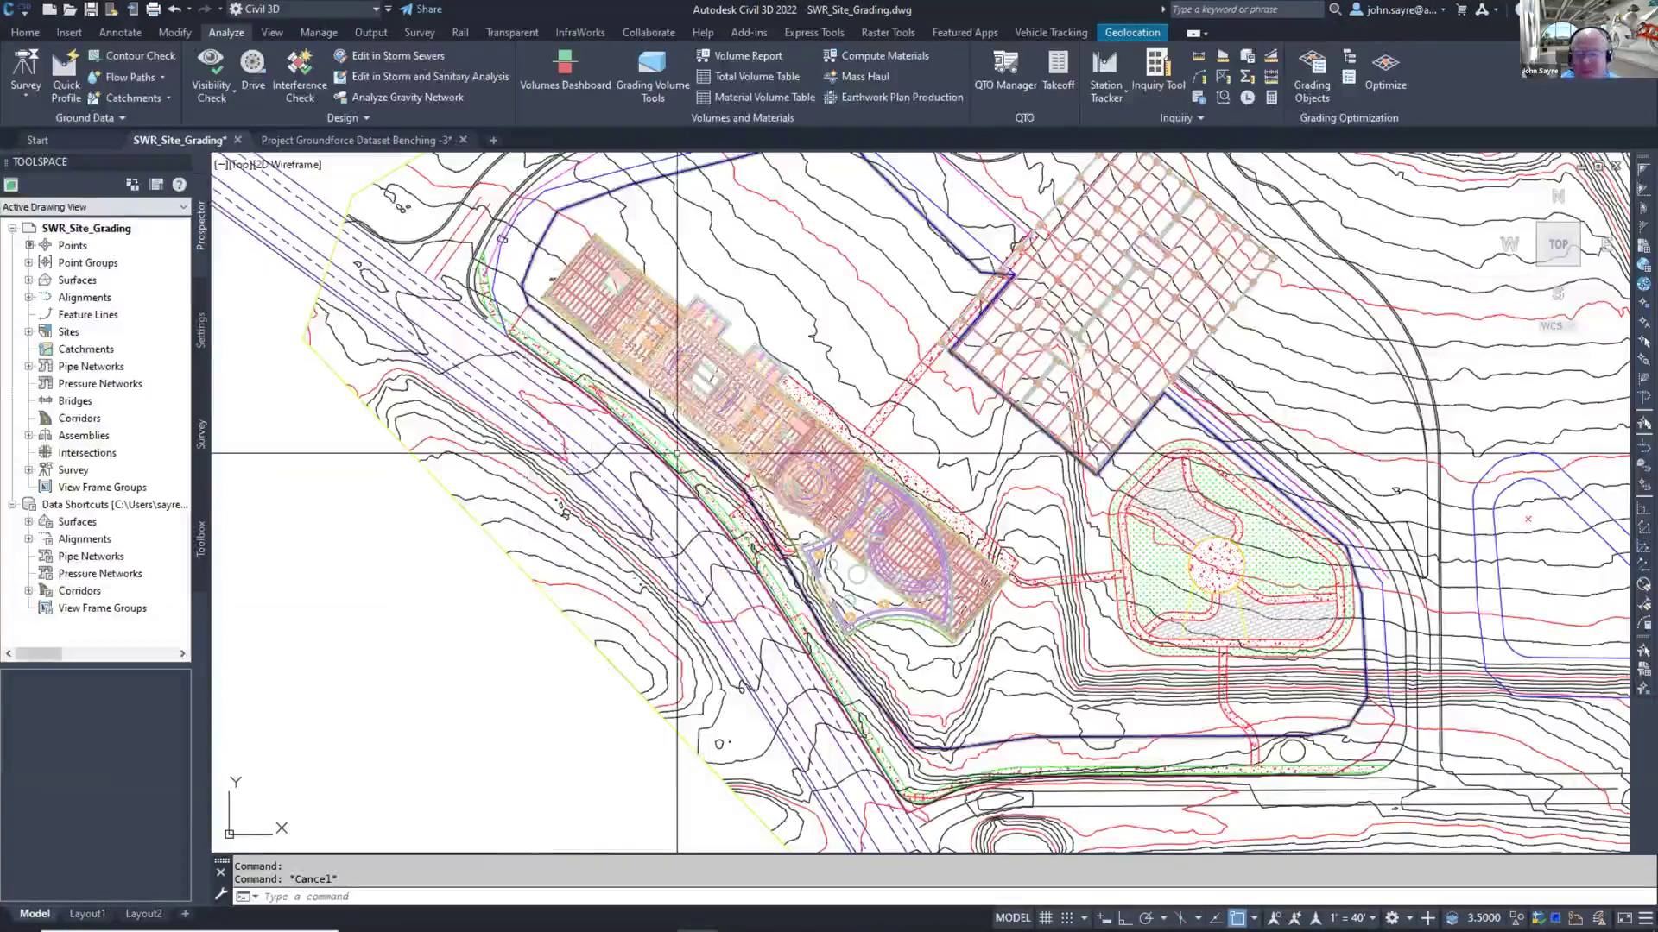
{"action": "left_click", "coordinate": [788, 535]}
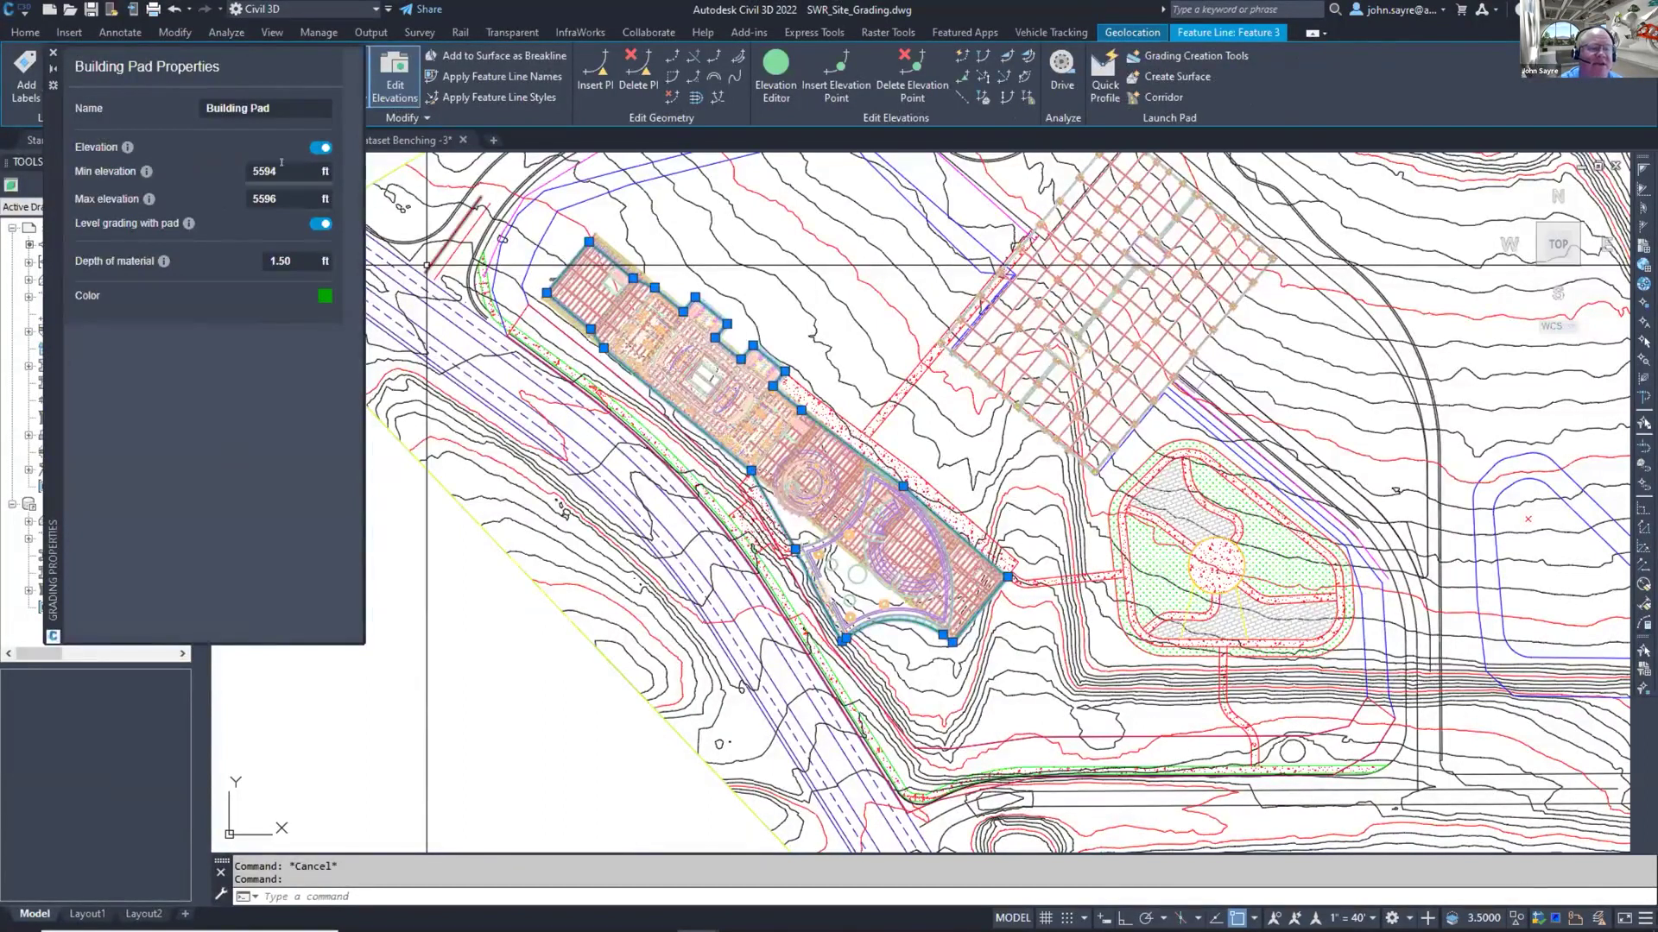
{"action": "left_click", "coordinate": [311, 225]}
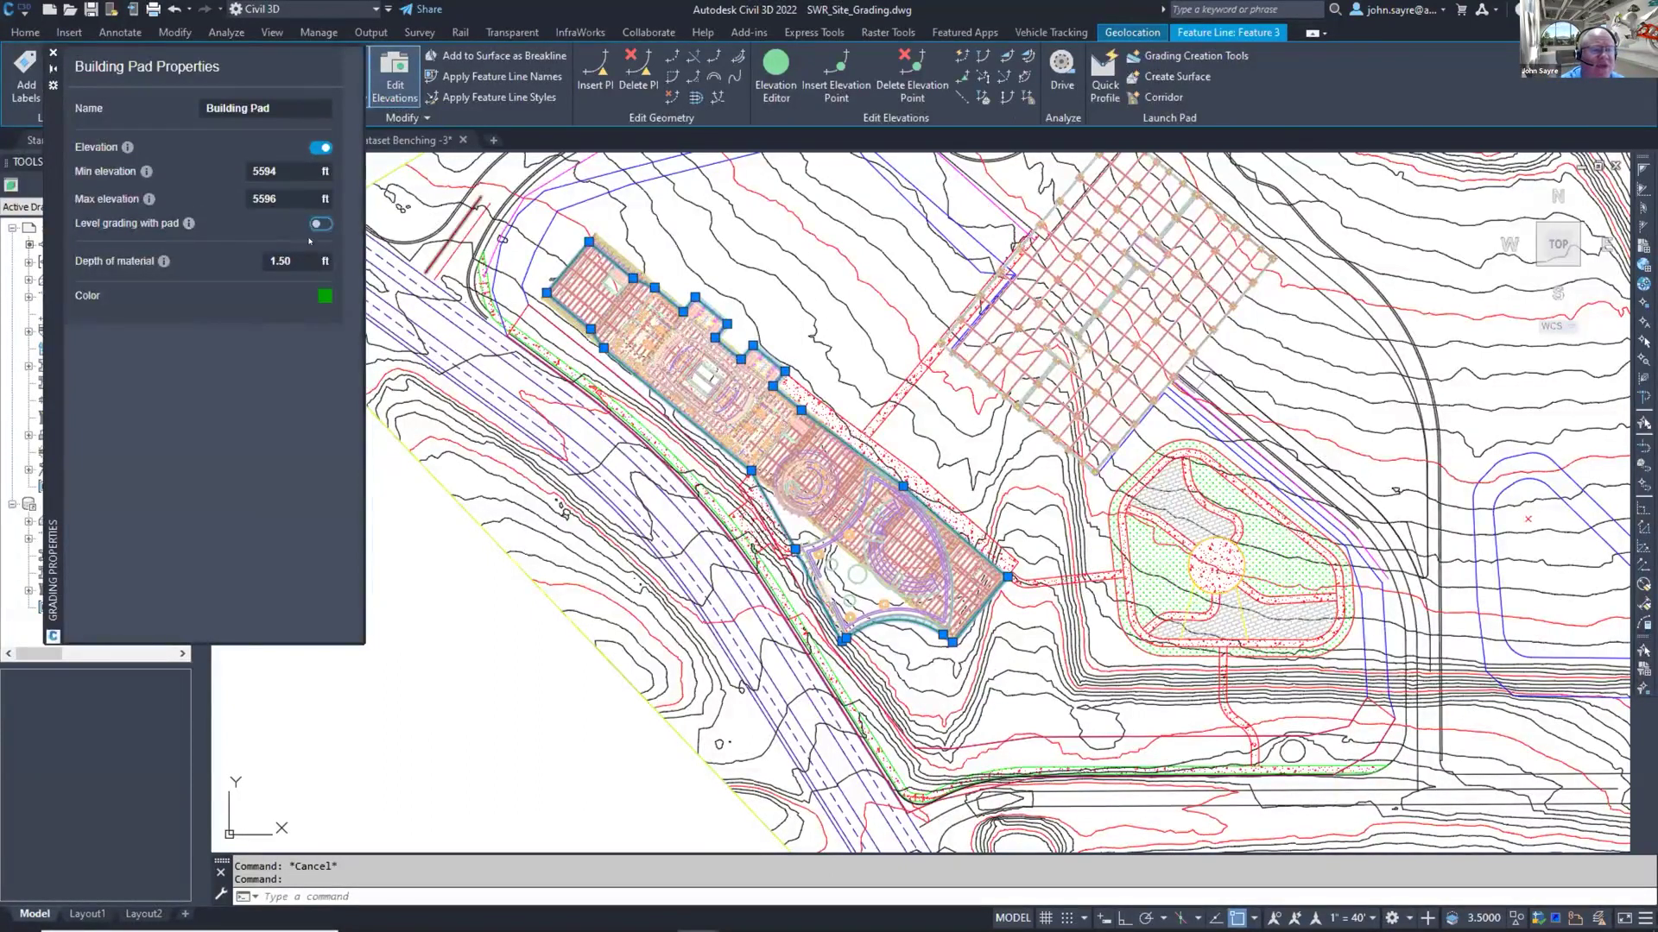
Step: Switch Level grading with pad off, keeping the Elevation range on at 5594–5596 ft
{"action": "left_click", "coordinate": [320, 148]}
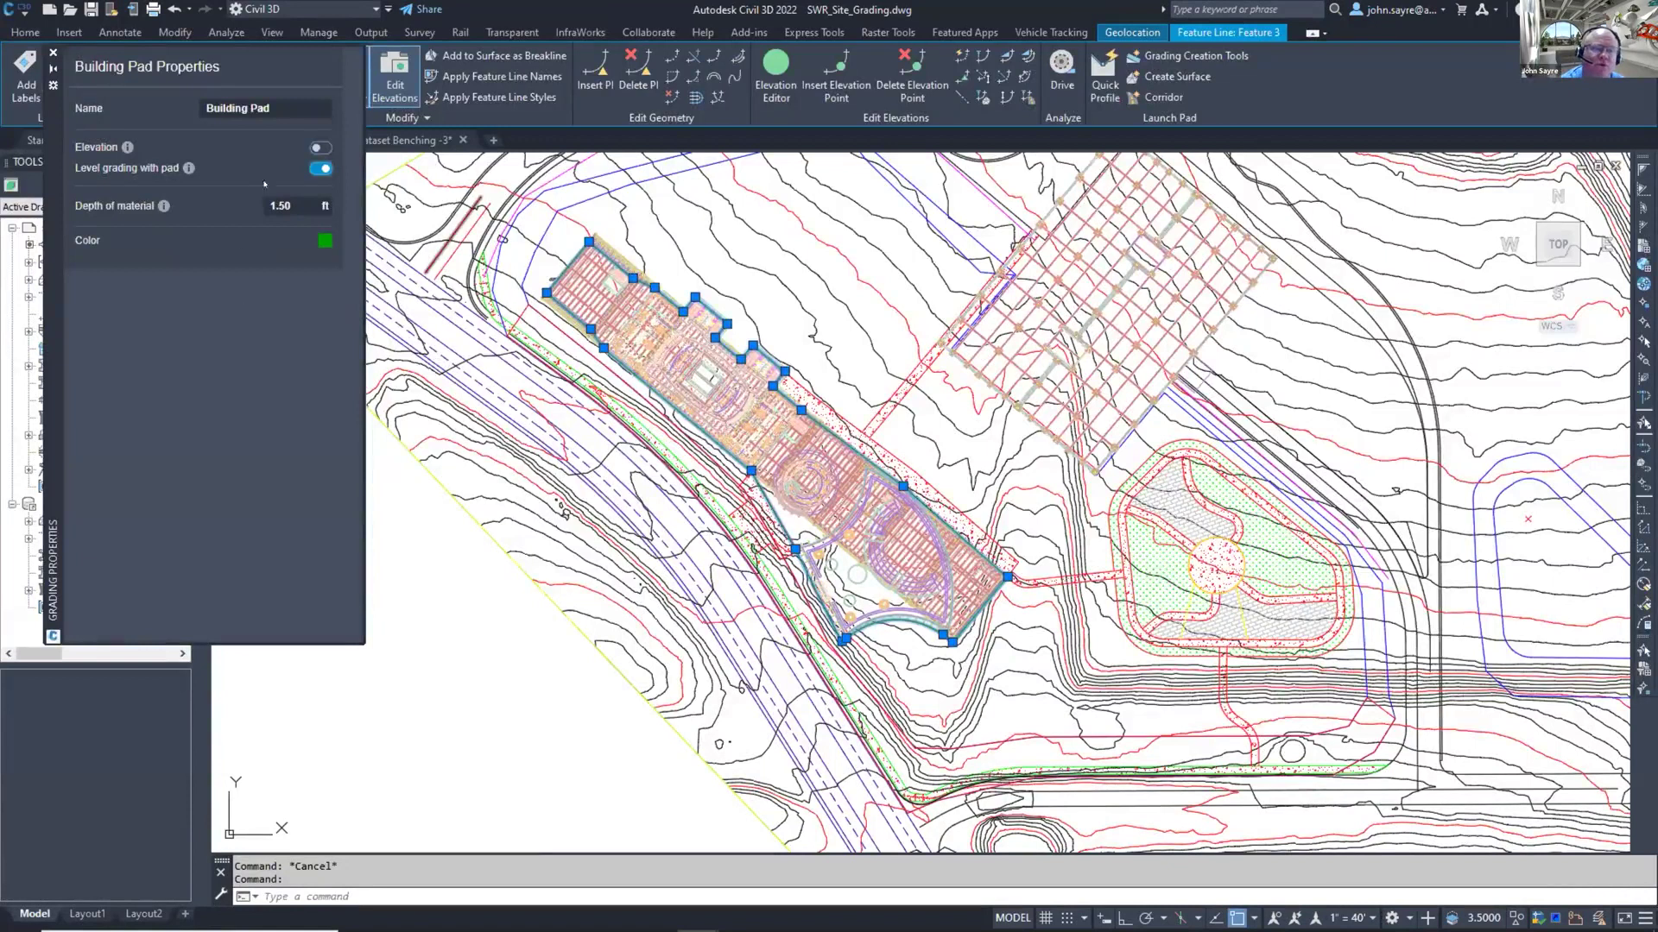
{"action": "left_click", "coordinate": [320, 148]}
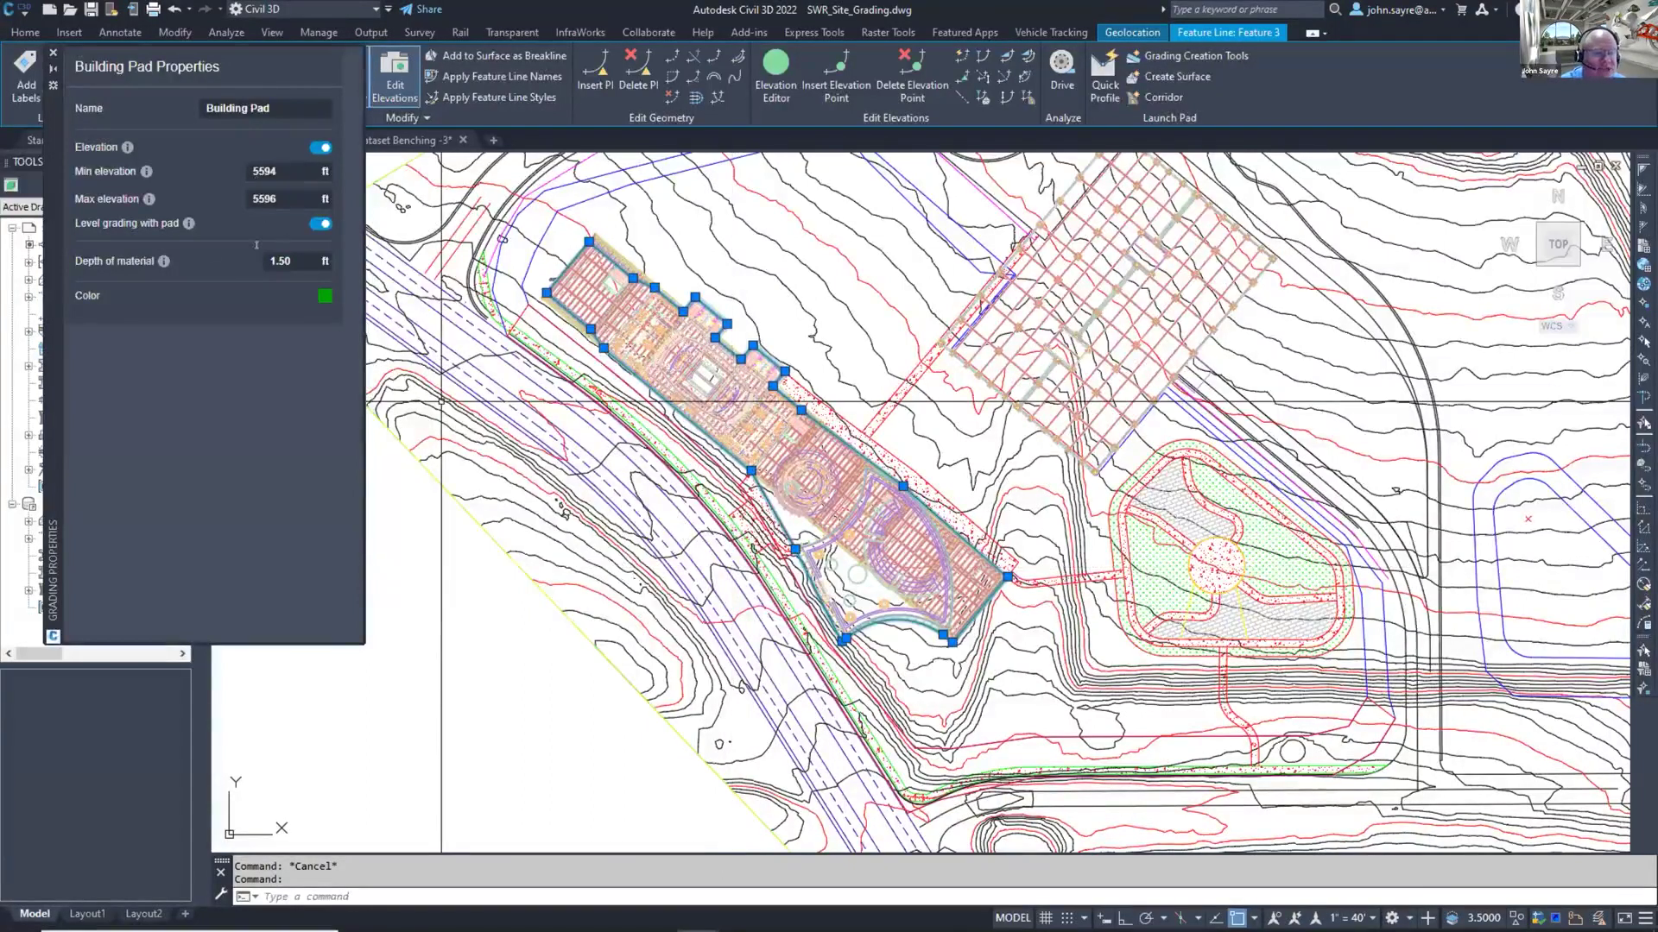
{"action": "left_click", "coordinate": [320, 224]}
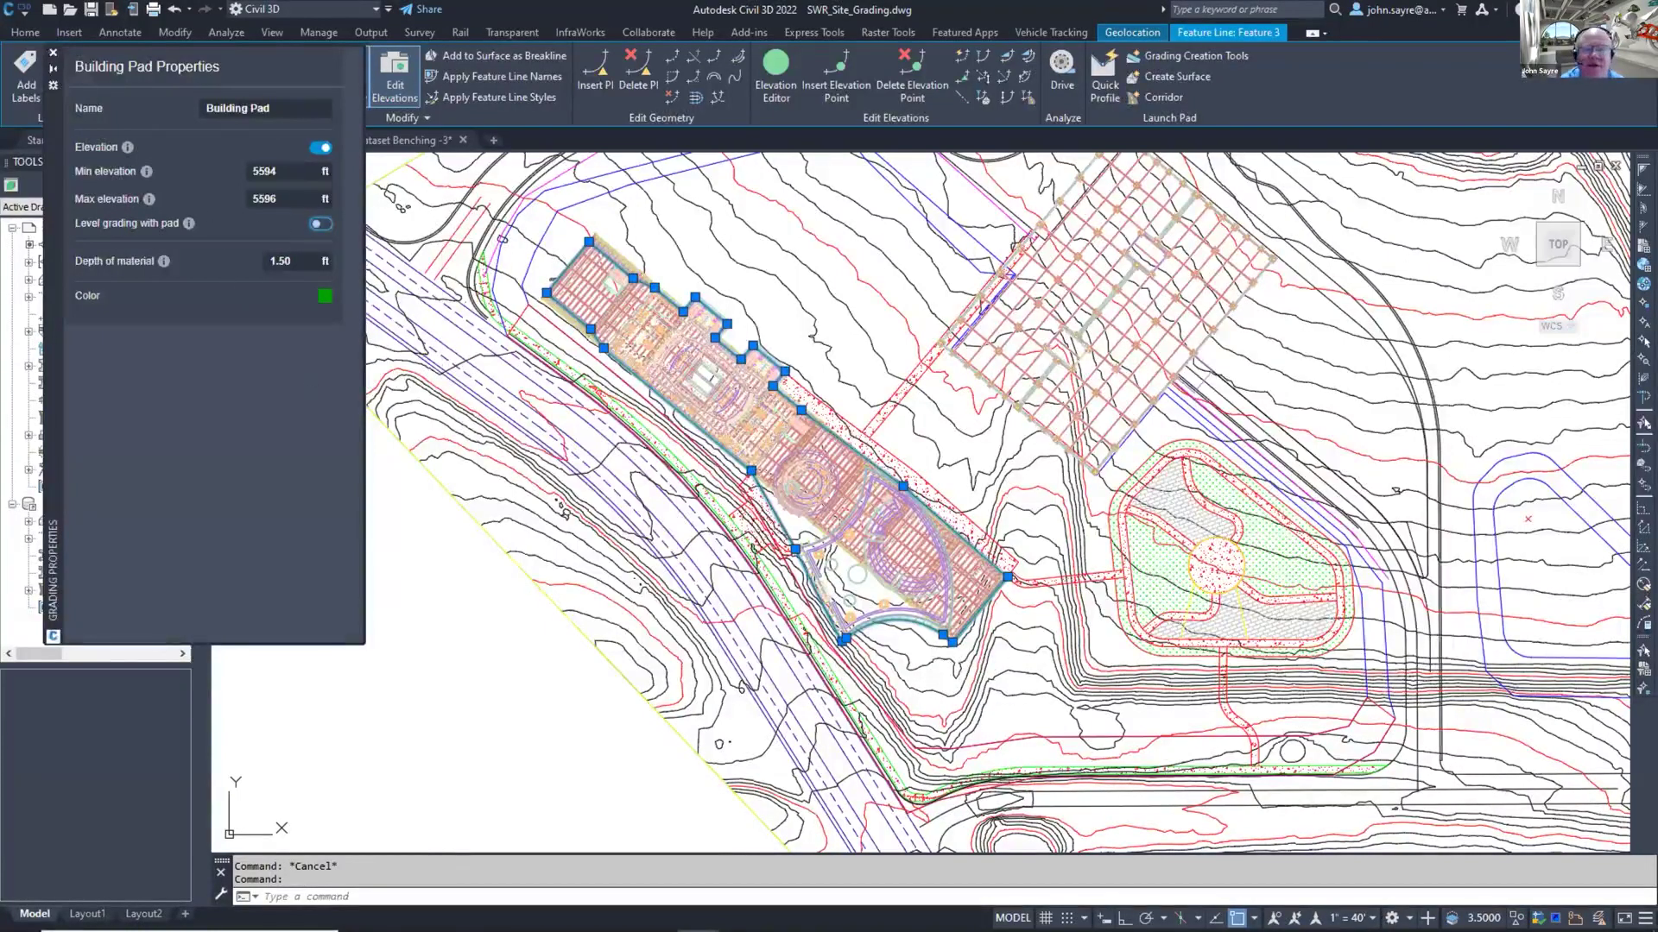
Step: Pan and zoom to the pond and select the feature line at its lower edge
{"action": "middle_click_drag", "start_coordinate": [891, 496], "coordinate": [809, 499]}
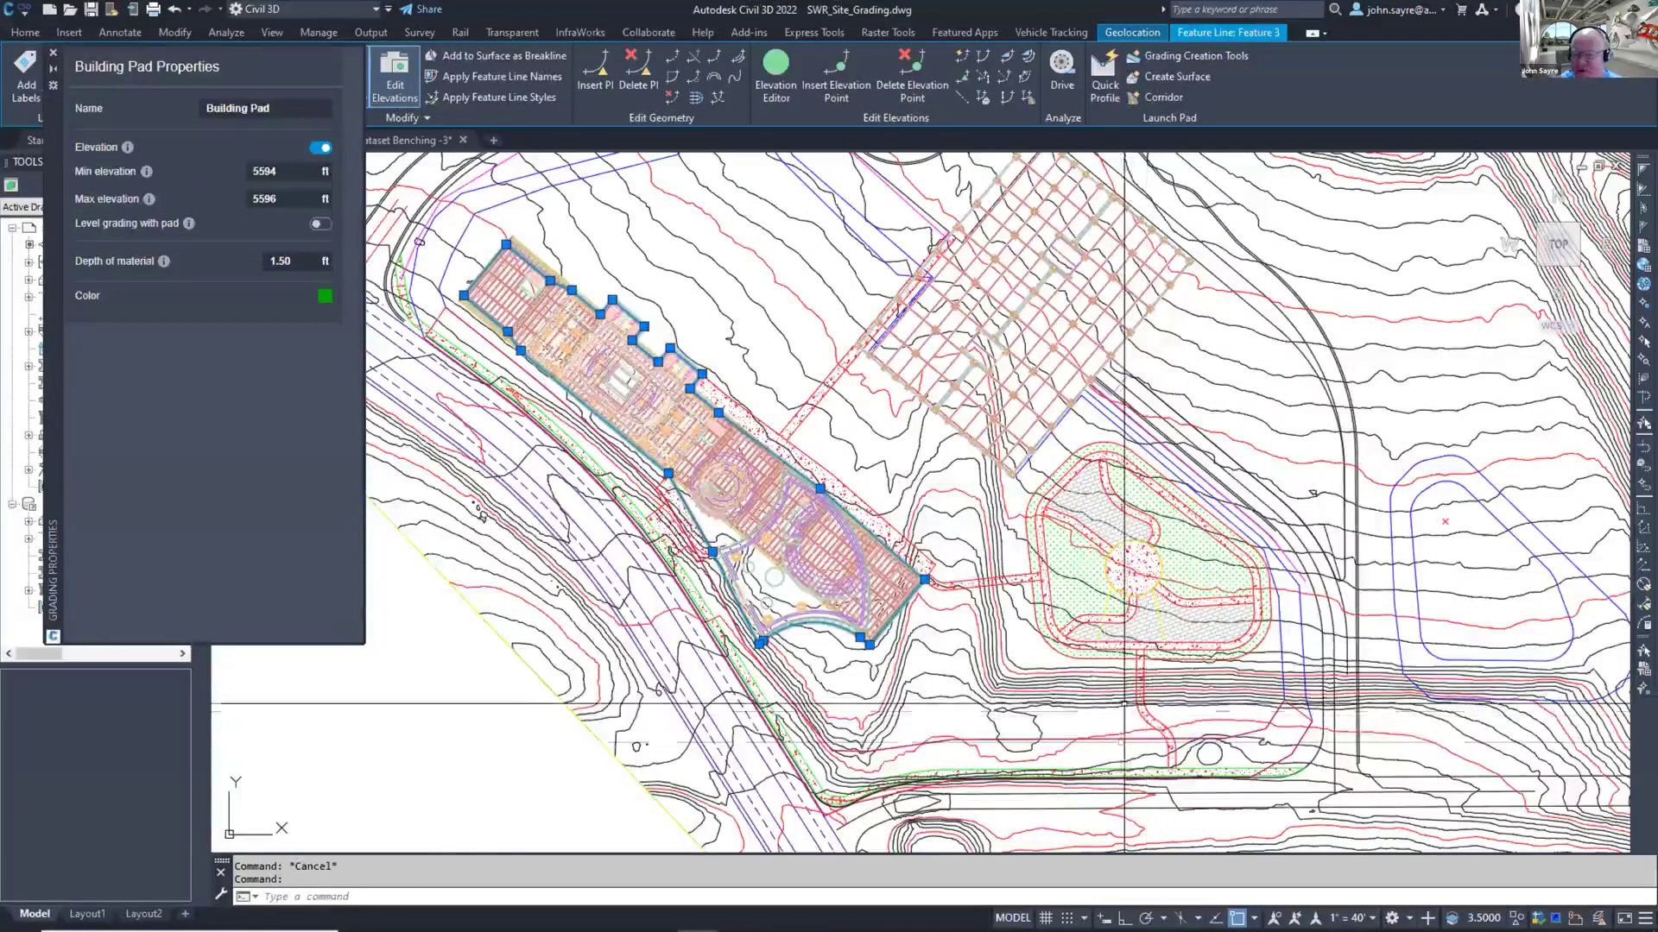
{"action": "scroll", "coordinate": [1121, 682], "scroll_direction": "up", "scroll_amount": 3}
{"action": "left_click", "coordinate": [1116, 655]}
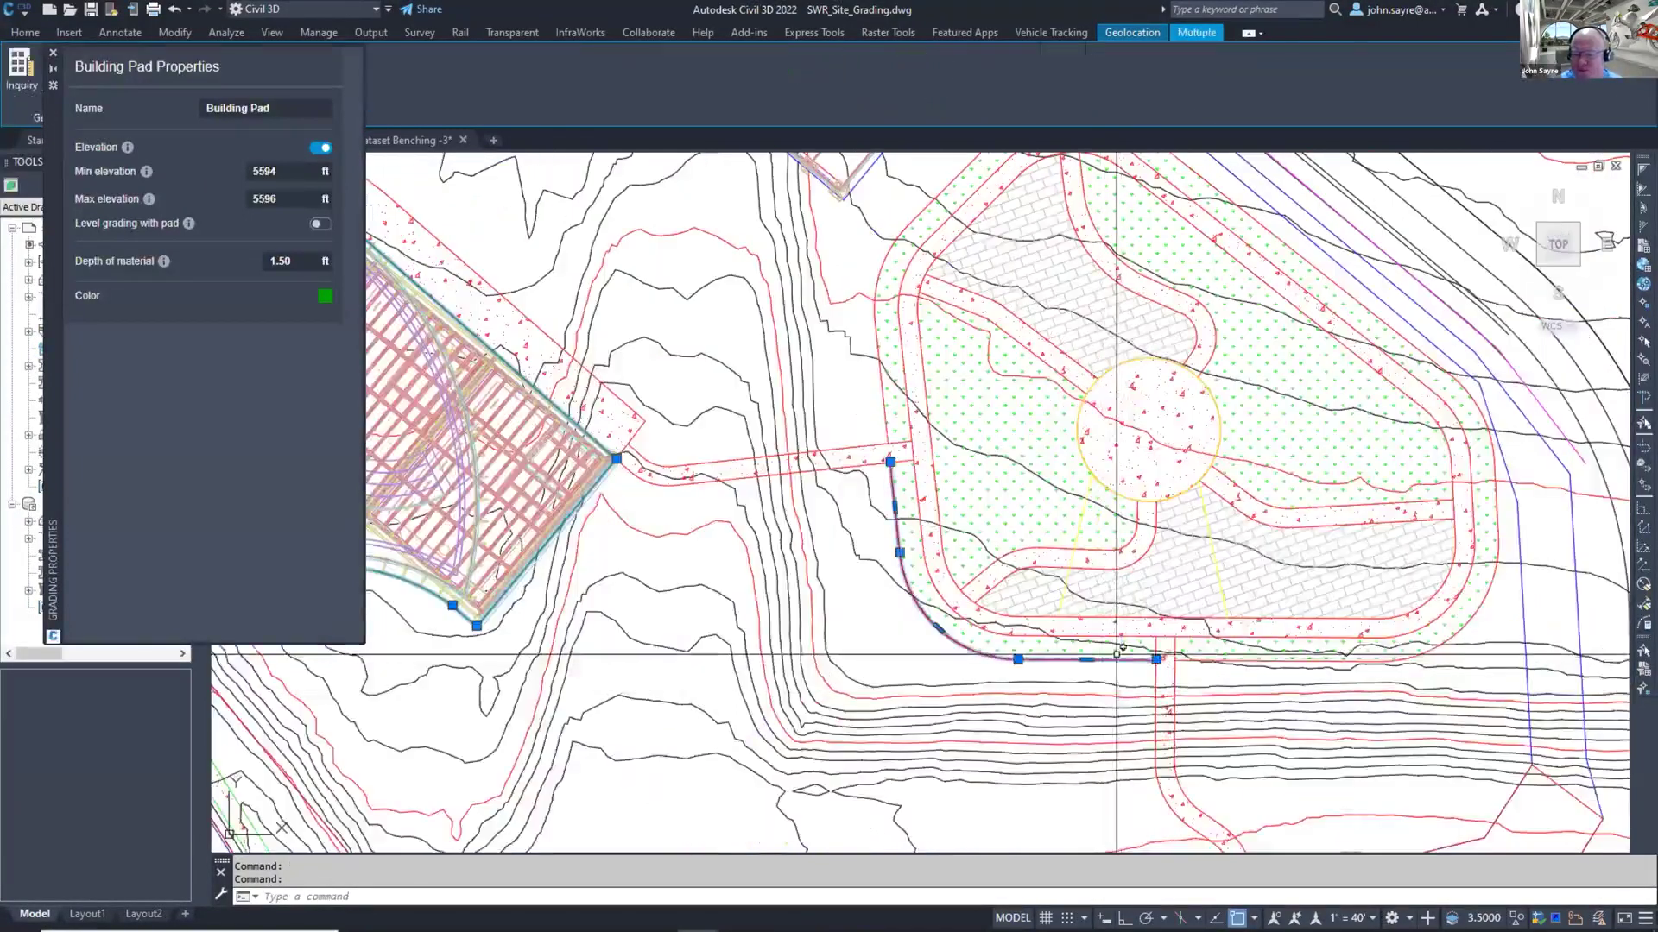
{"action": "key", "text": "Escape"}
{"action": "left_click", "coordinate": [1113, 637]}
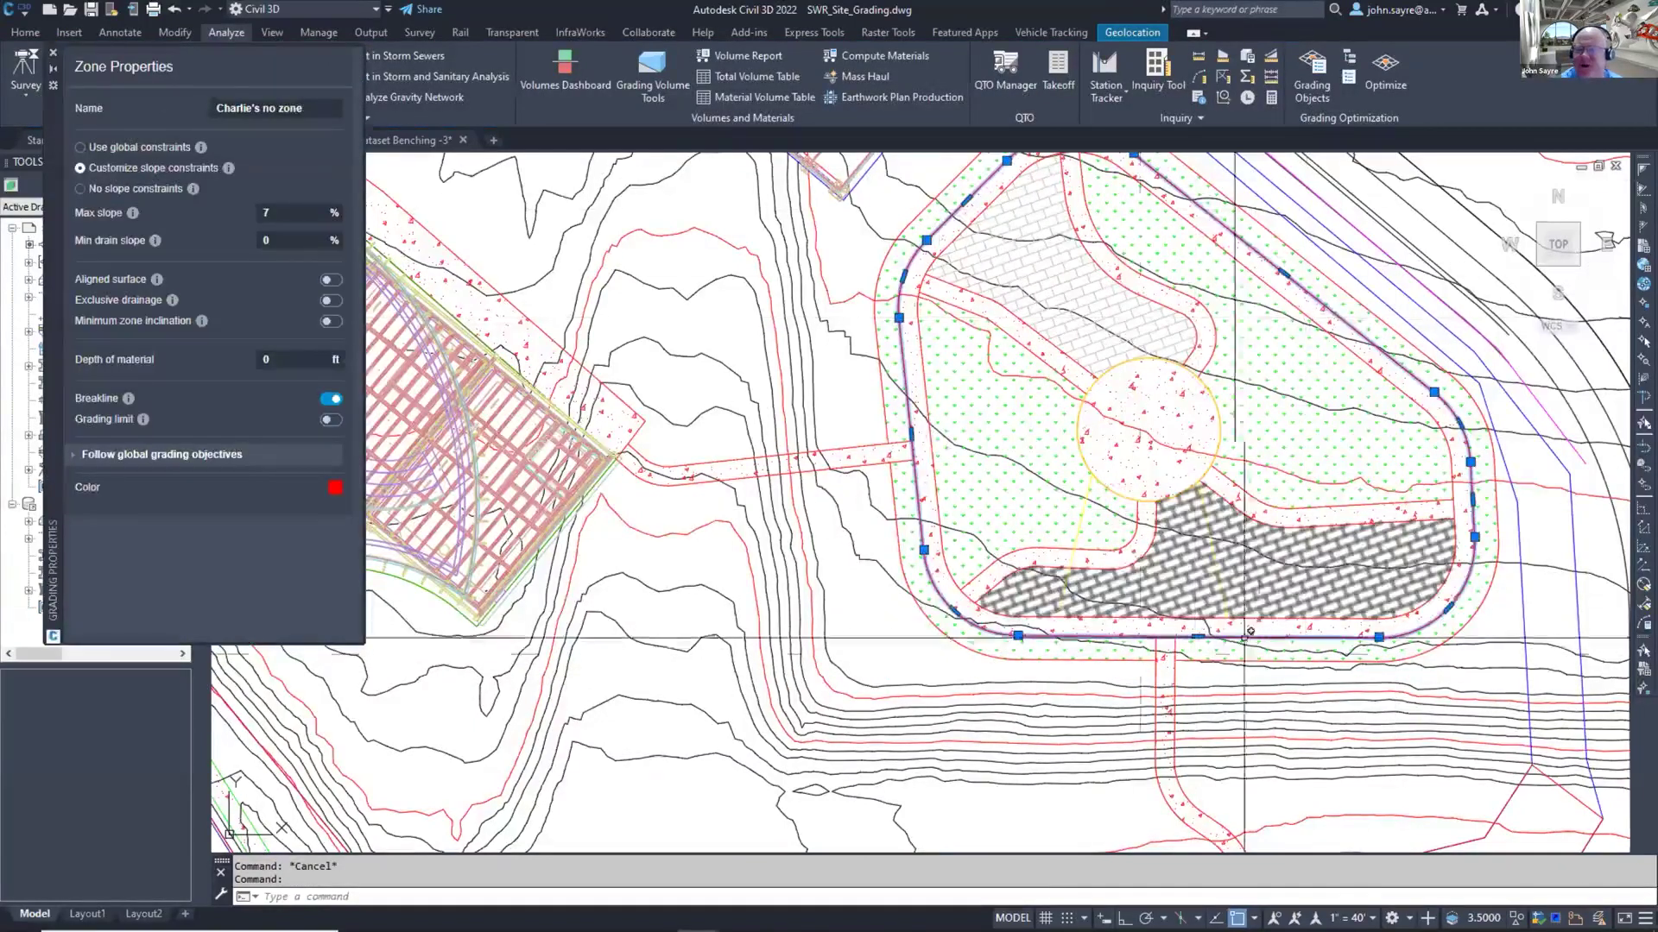
{"action": "key", "text": "Escape"}
{"action": "left_click", "coordinate": [1201, 477]}
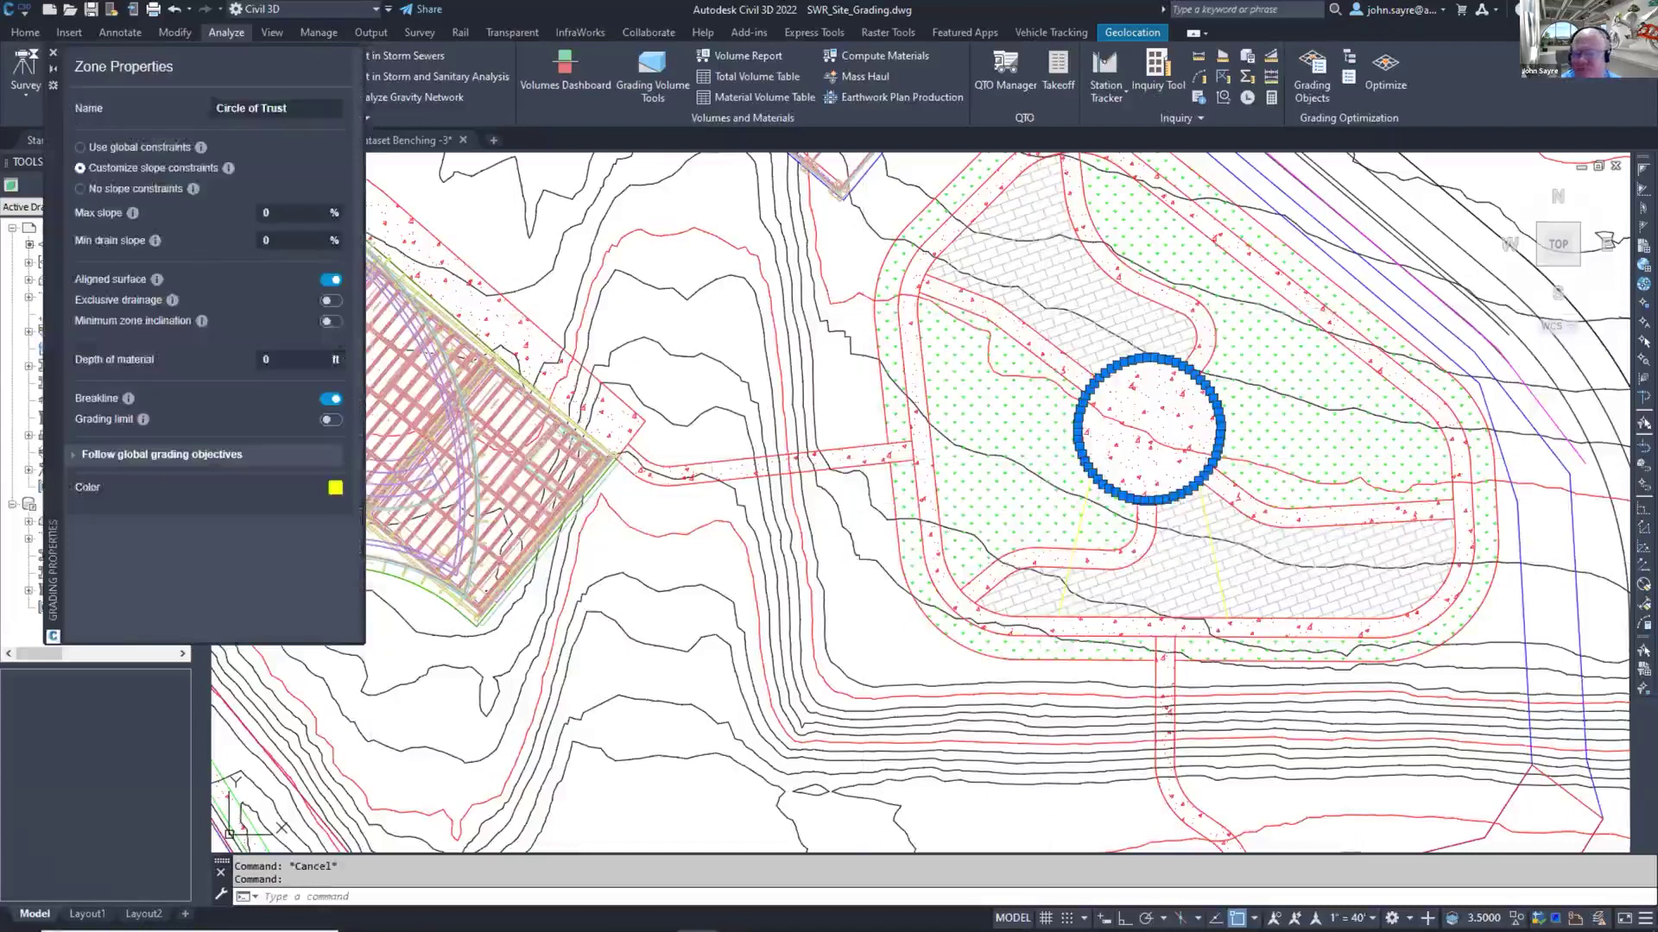
{"action": "key", "text": "Escape"}
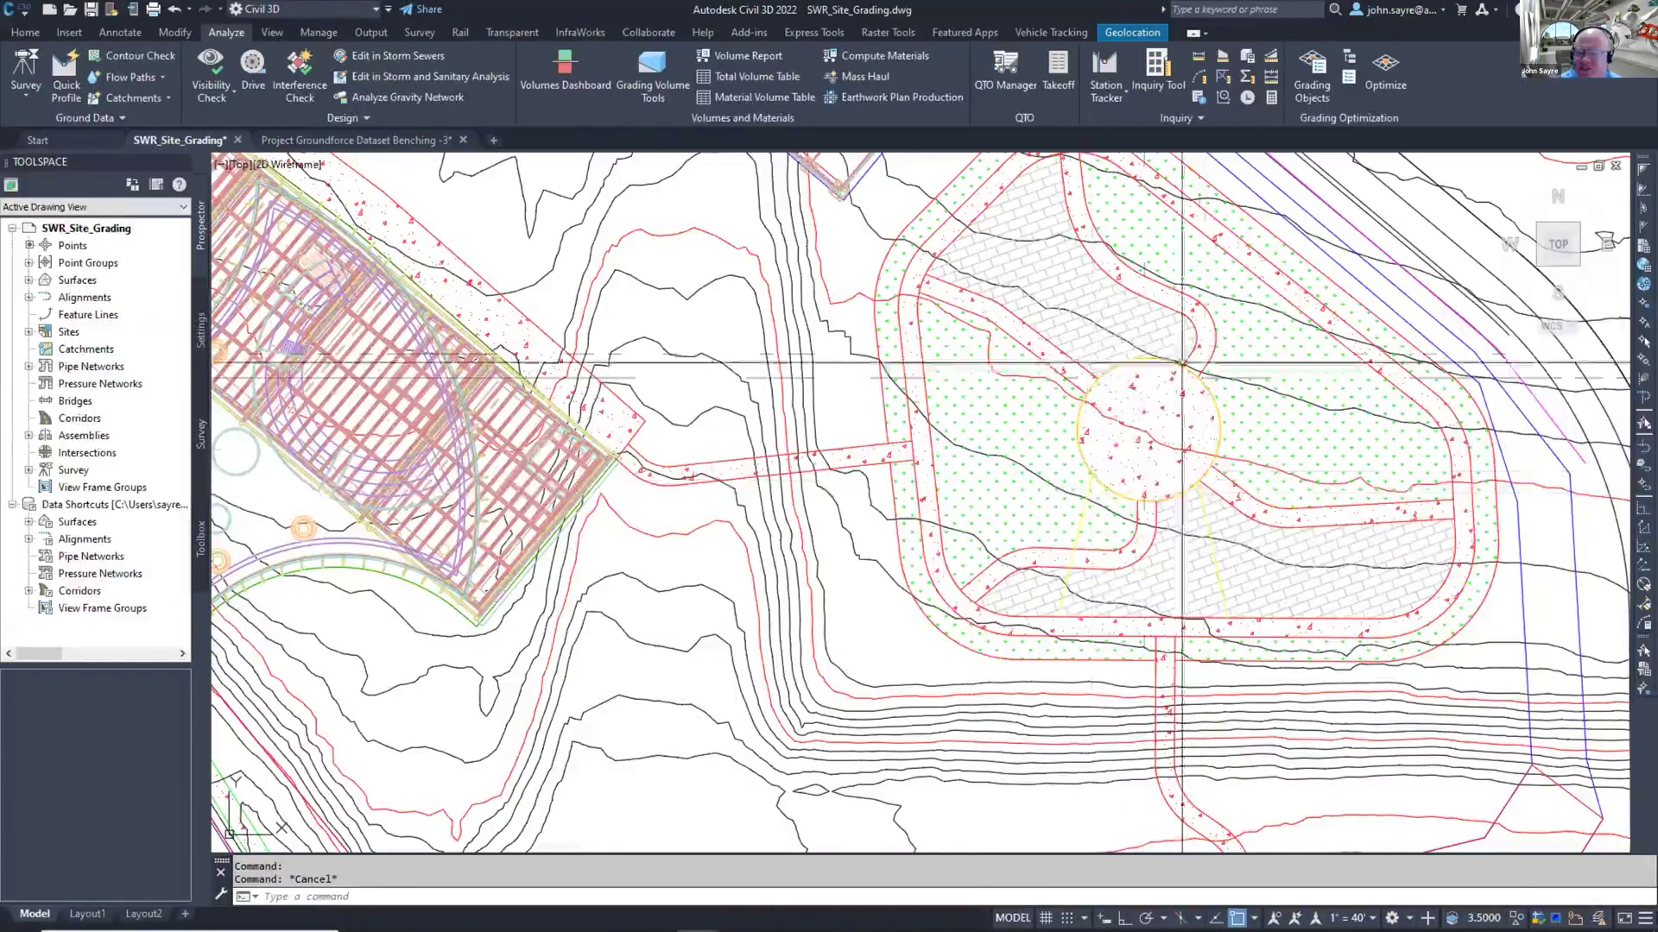
Step: Inspect the blue boundary line beside the pond with its 1 ft minimum, 2 ft maximum elevation offset
{"action": "left_click", "coordinate": [1089, 477]}
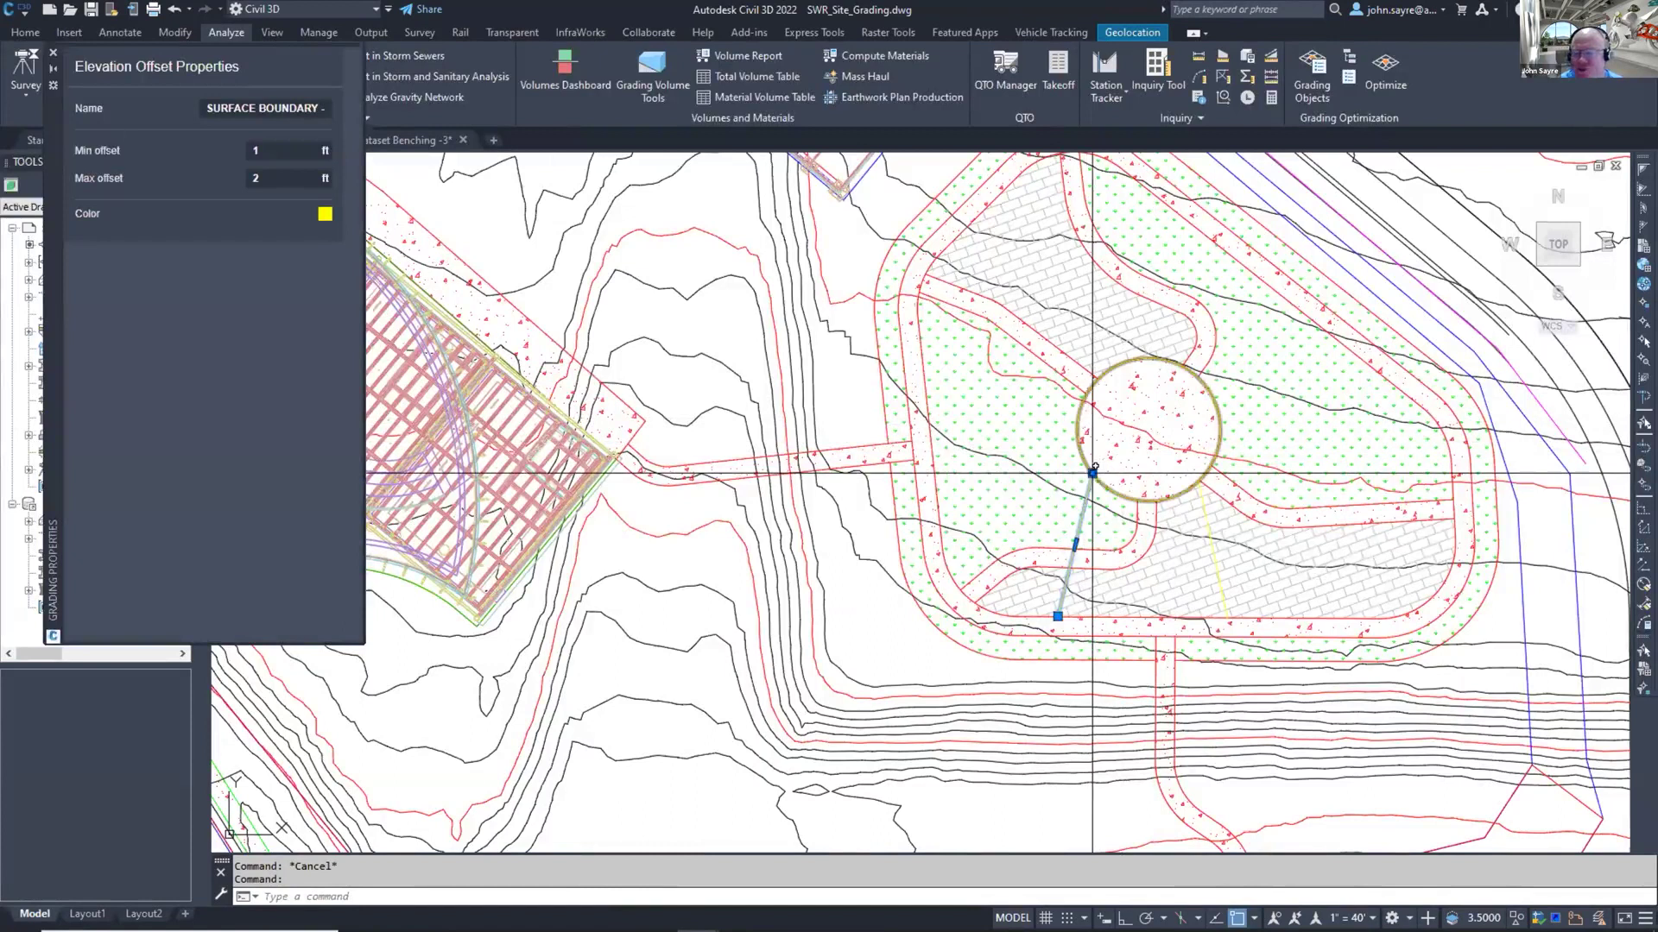
{"action": "mouse_move", "coordinate": [1094, 473]}
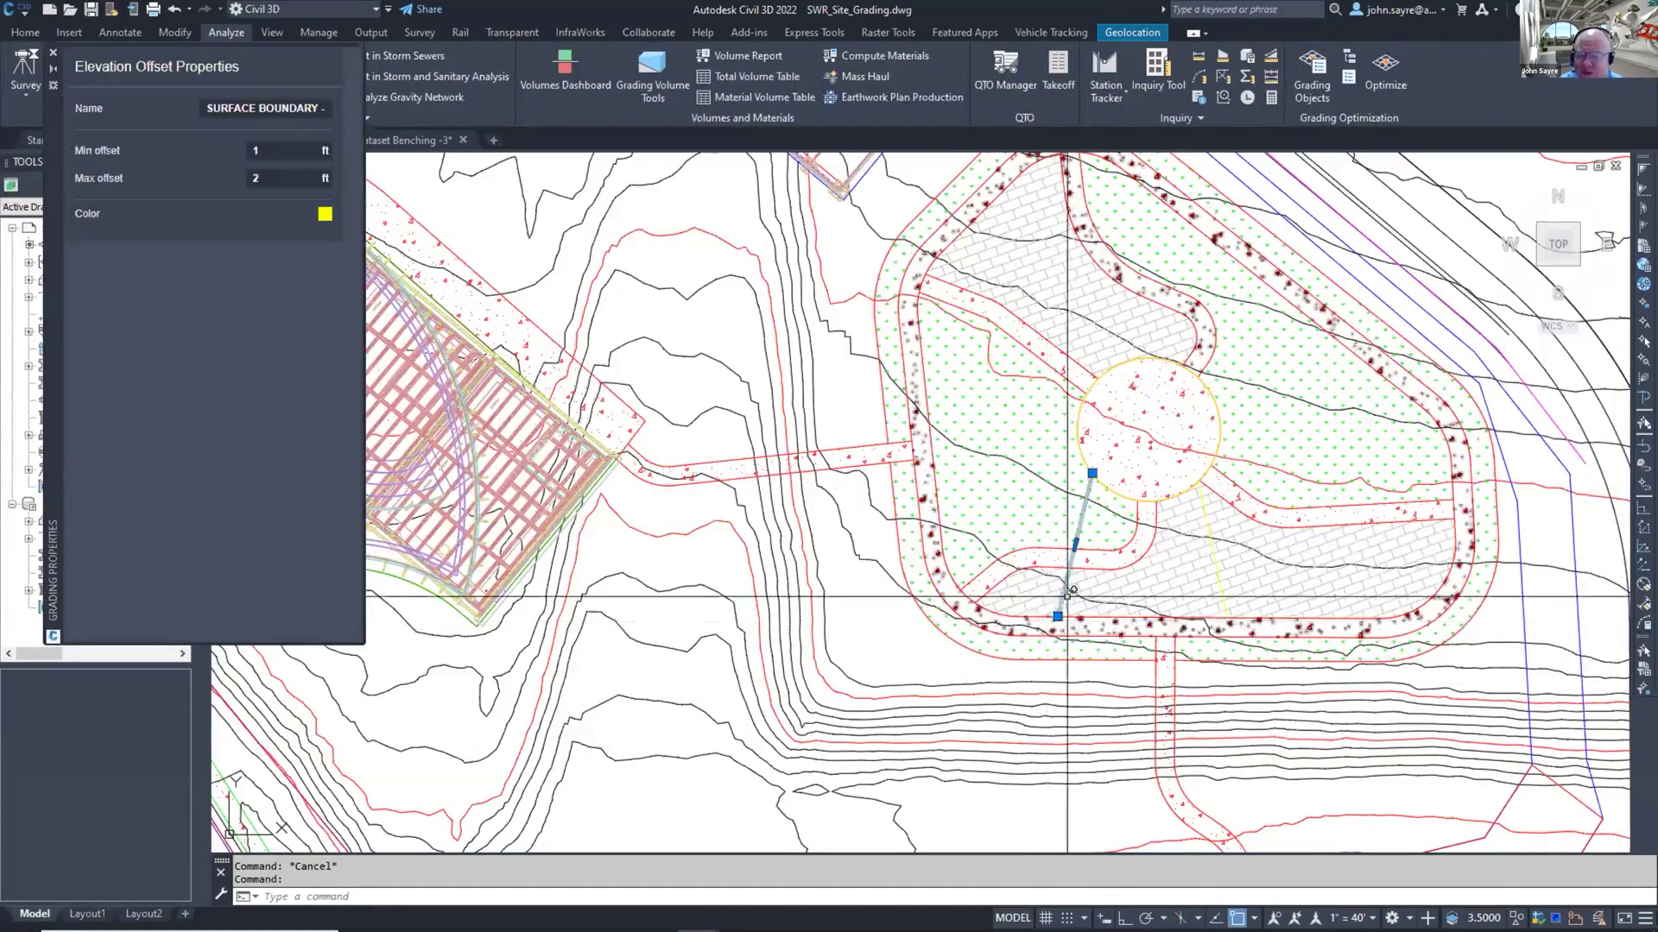
{"action": "scroll", "coordinate": [1067, 590], "scroll_direction": "down", "scroll_amount": 2}
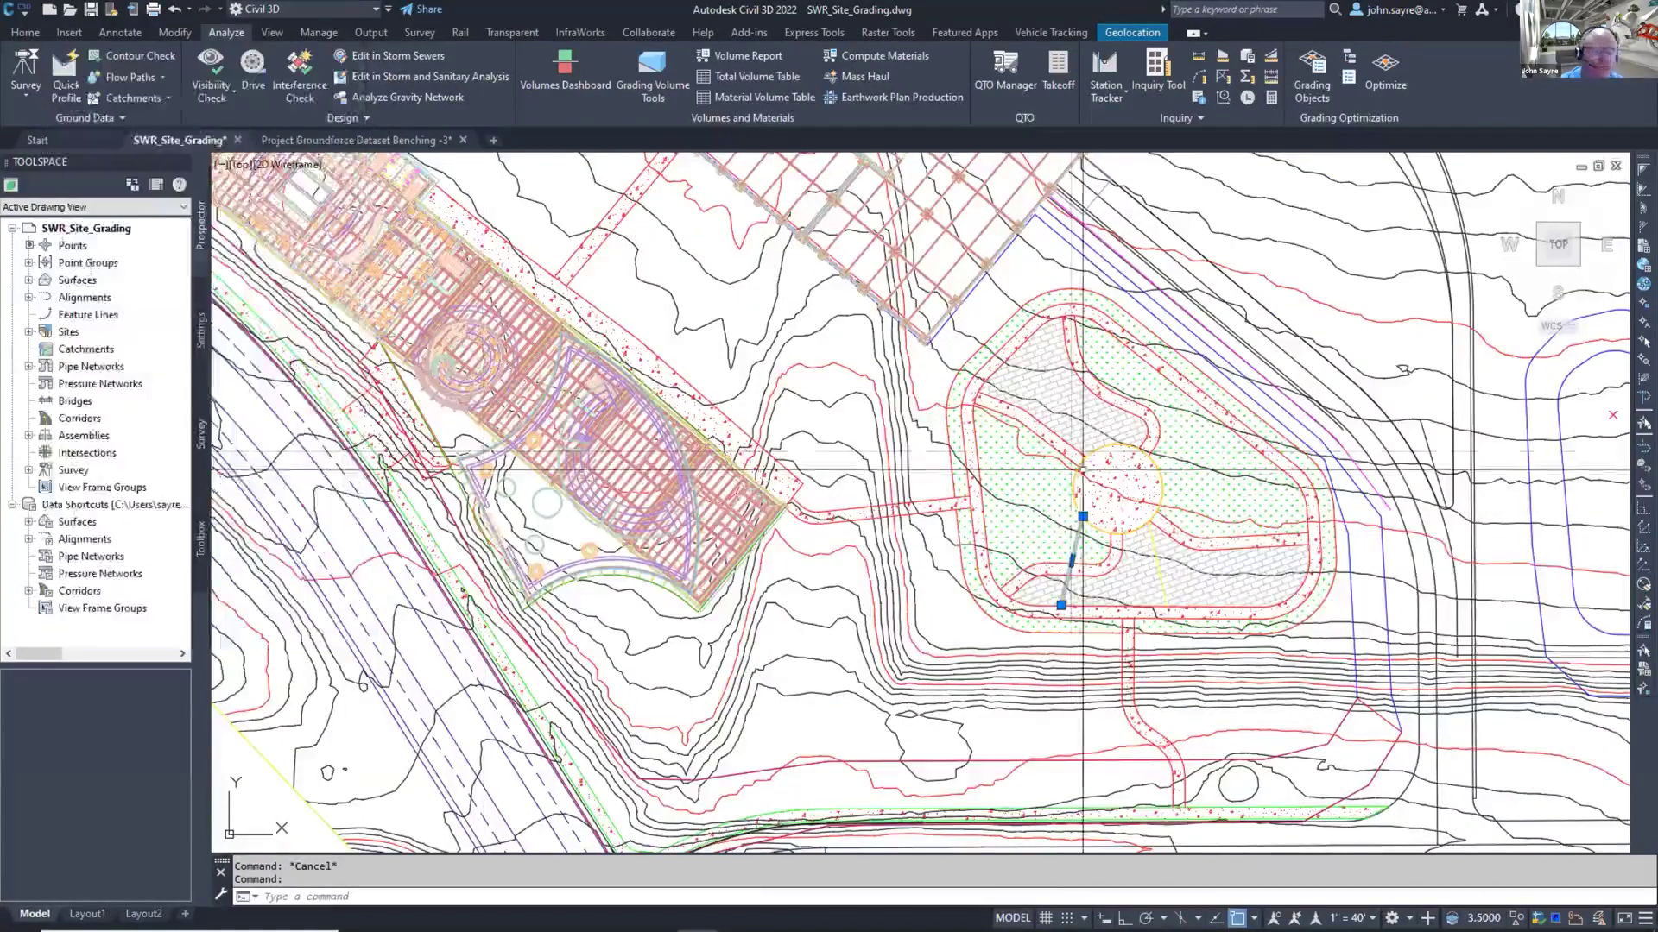
{"action": "middle_click_drag", "start_coordinate": [1082, 471], "coordinate": [1047, 635]}
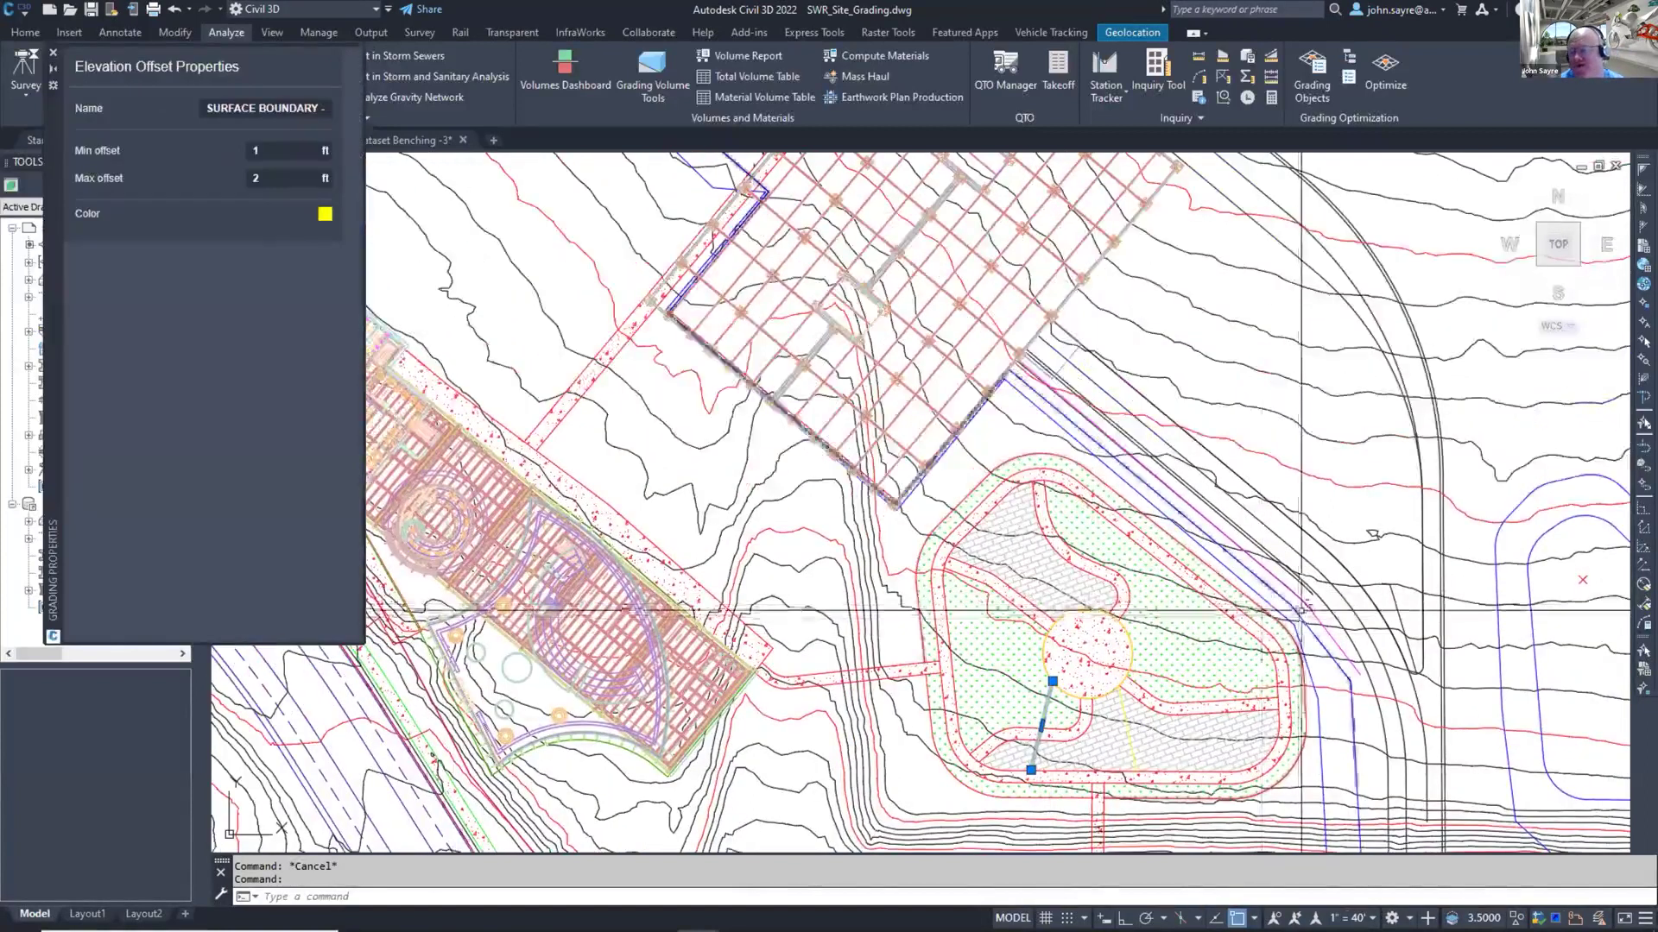
{"action": "left_click", "coordinate": [1300, 609]}
{"action": "scroll", "coordinate": [1310, 658], "scroll_direction": "down", "scroll_amount": 2}
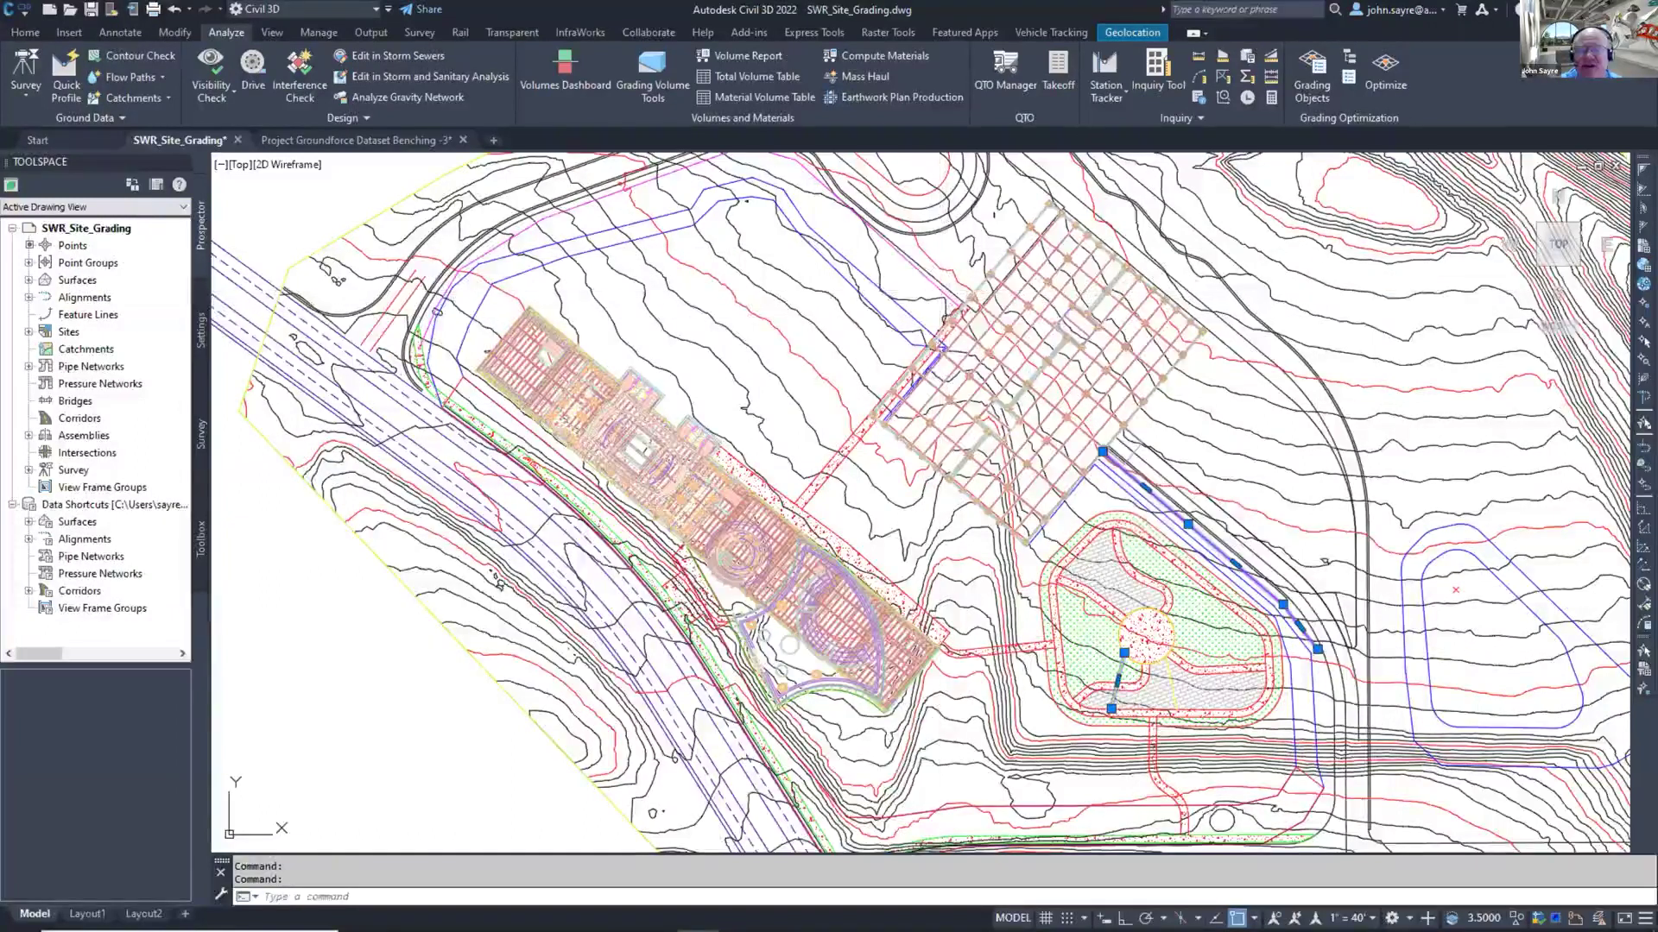
{"action": "left_click", "coordinate": [421, 342]}
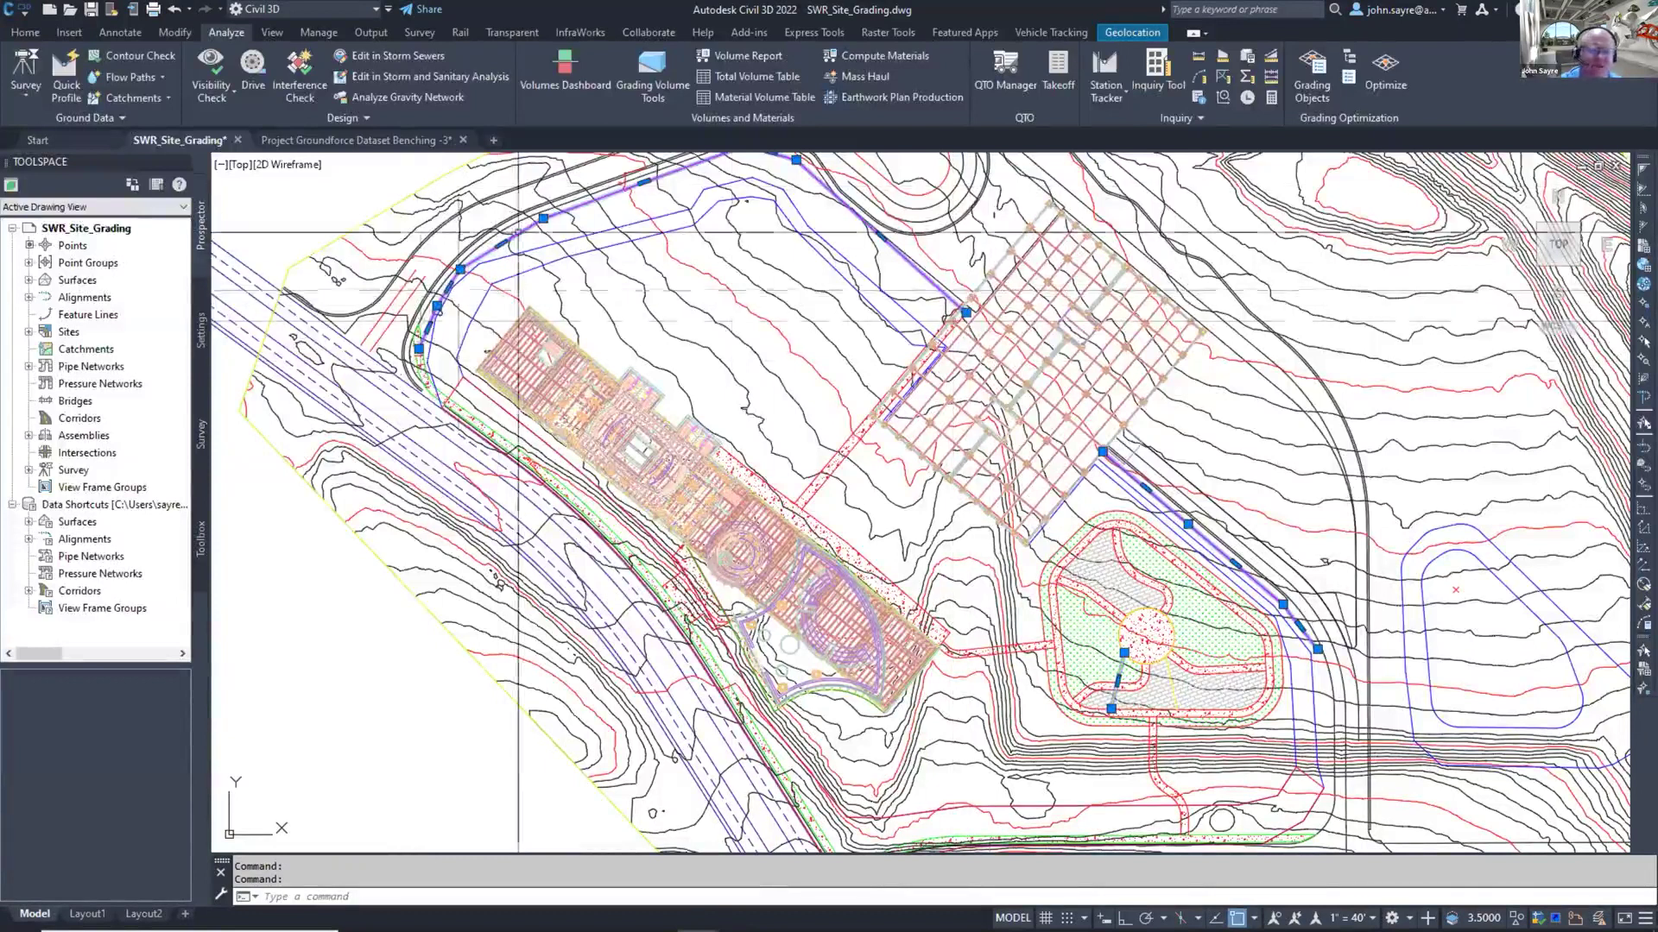
{"action": "left_click", "coordinate": [416, 354]}
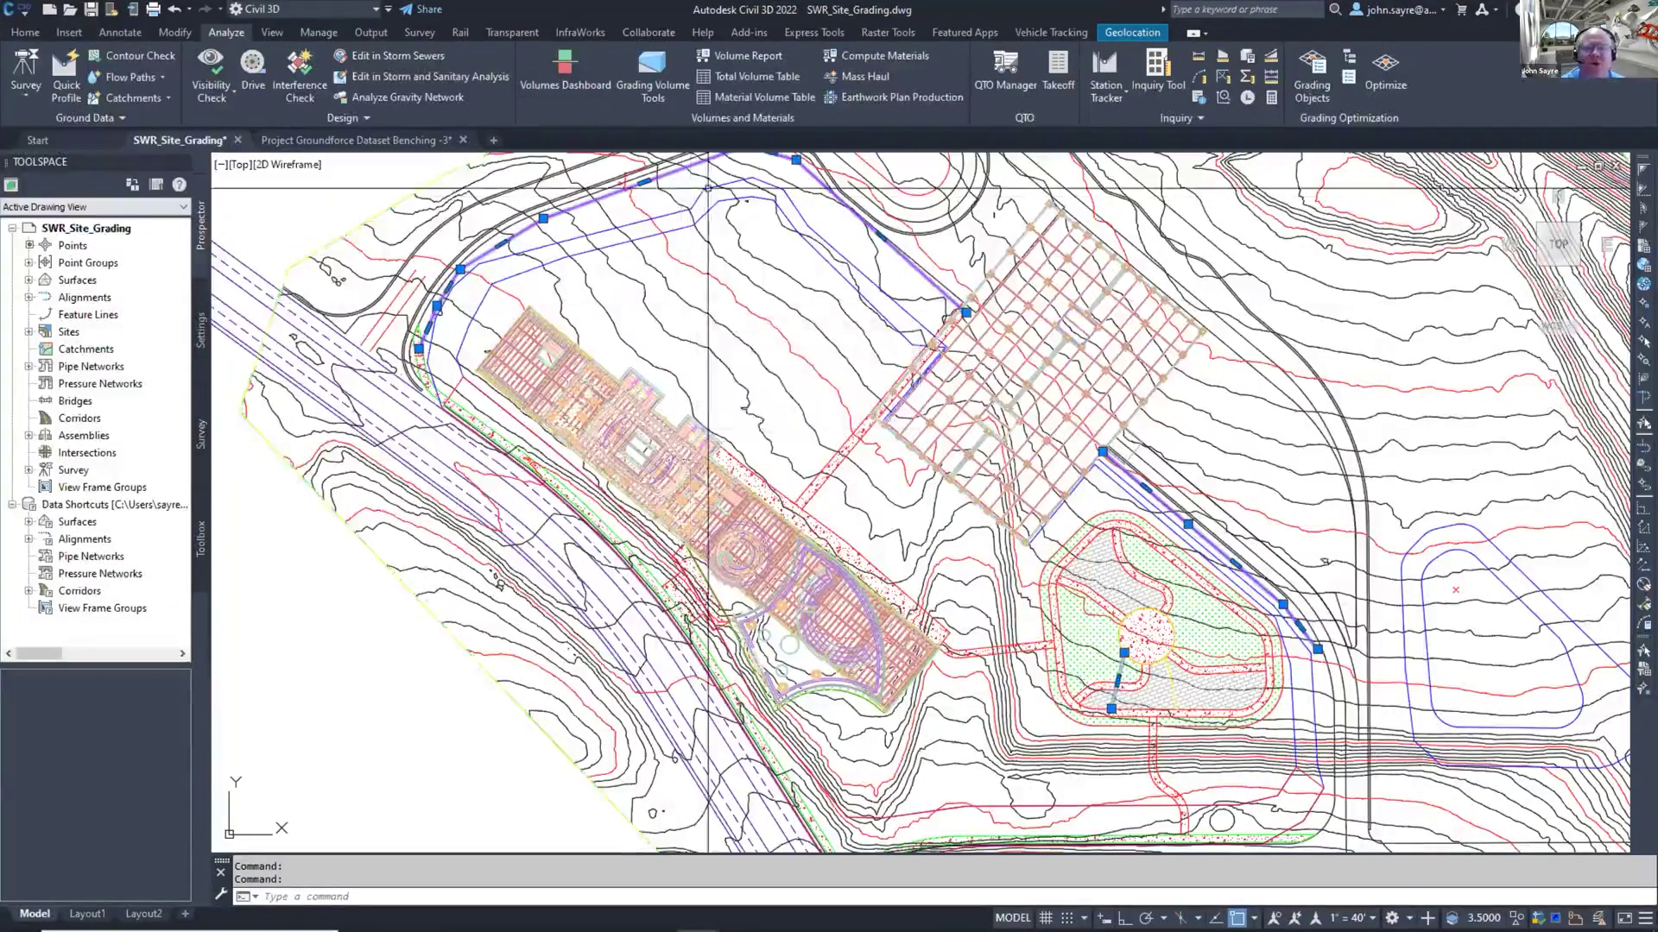
{"action": "key", "text": "Escape"}
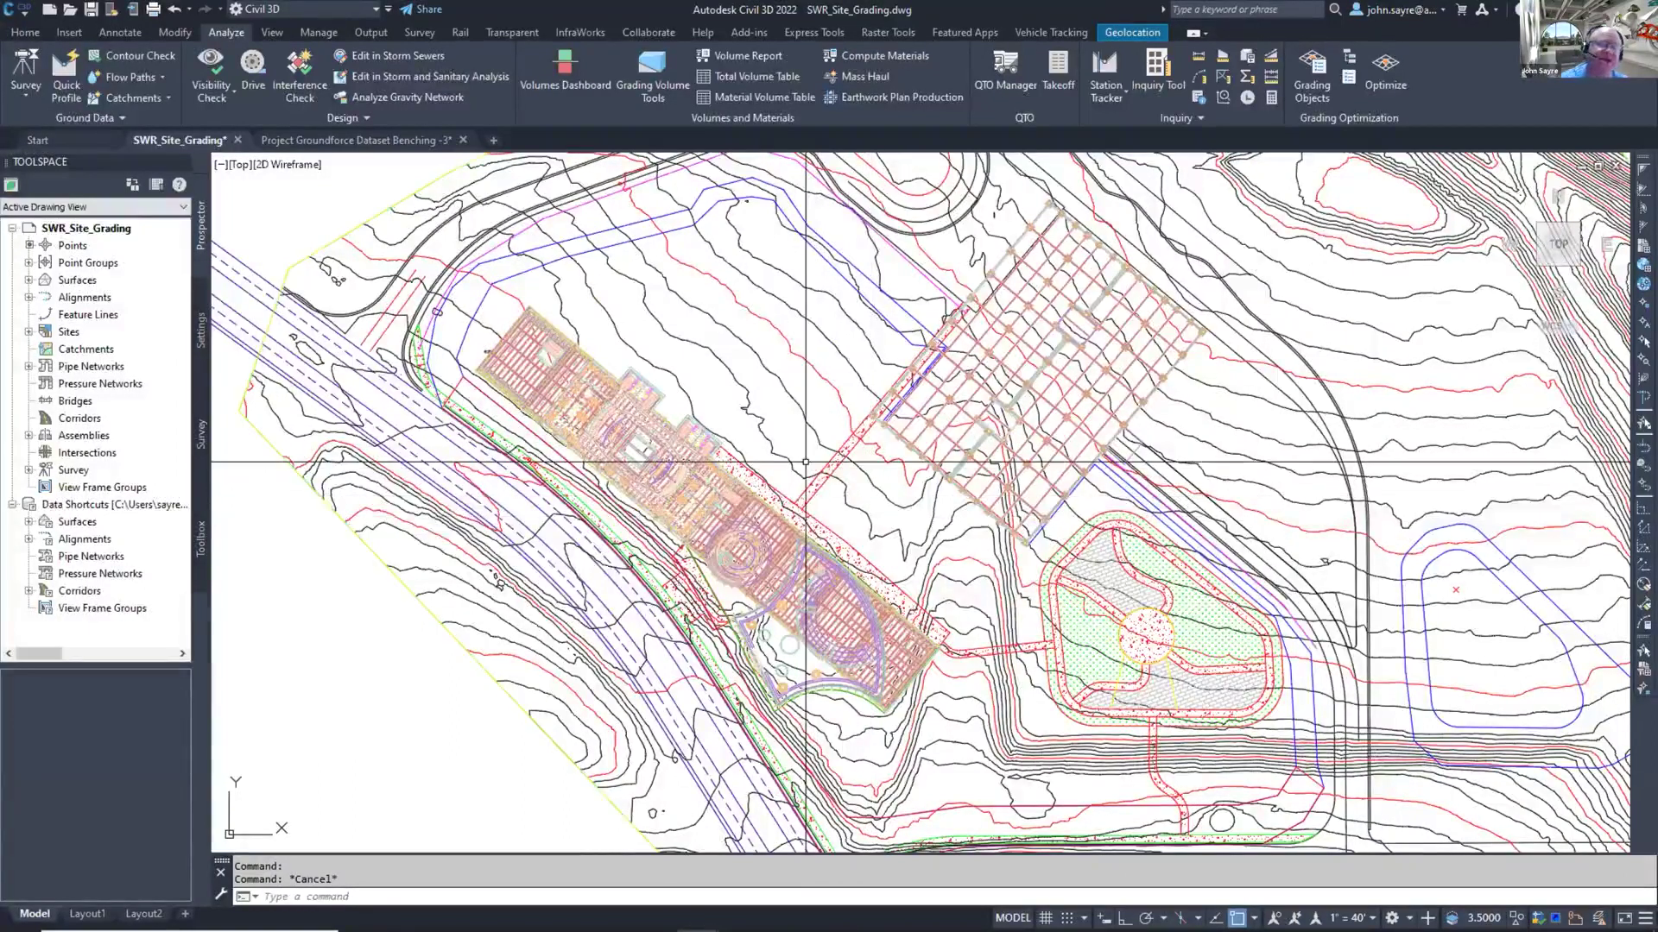
{"action": "scroll", "coordinate": [805, 462], "scroll_direction": "down", "scroll_amount": 3}
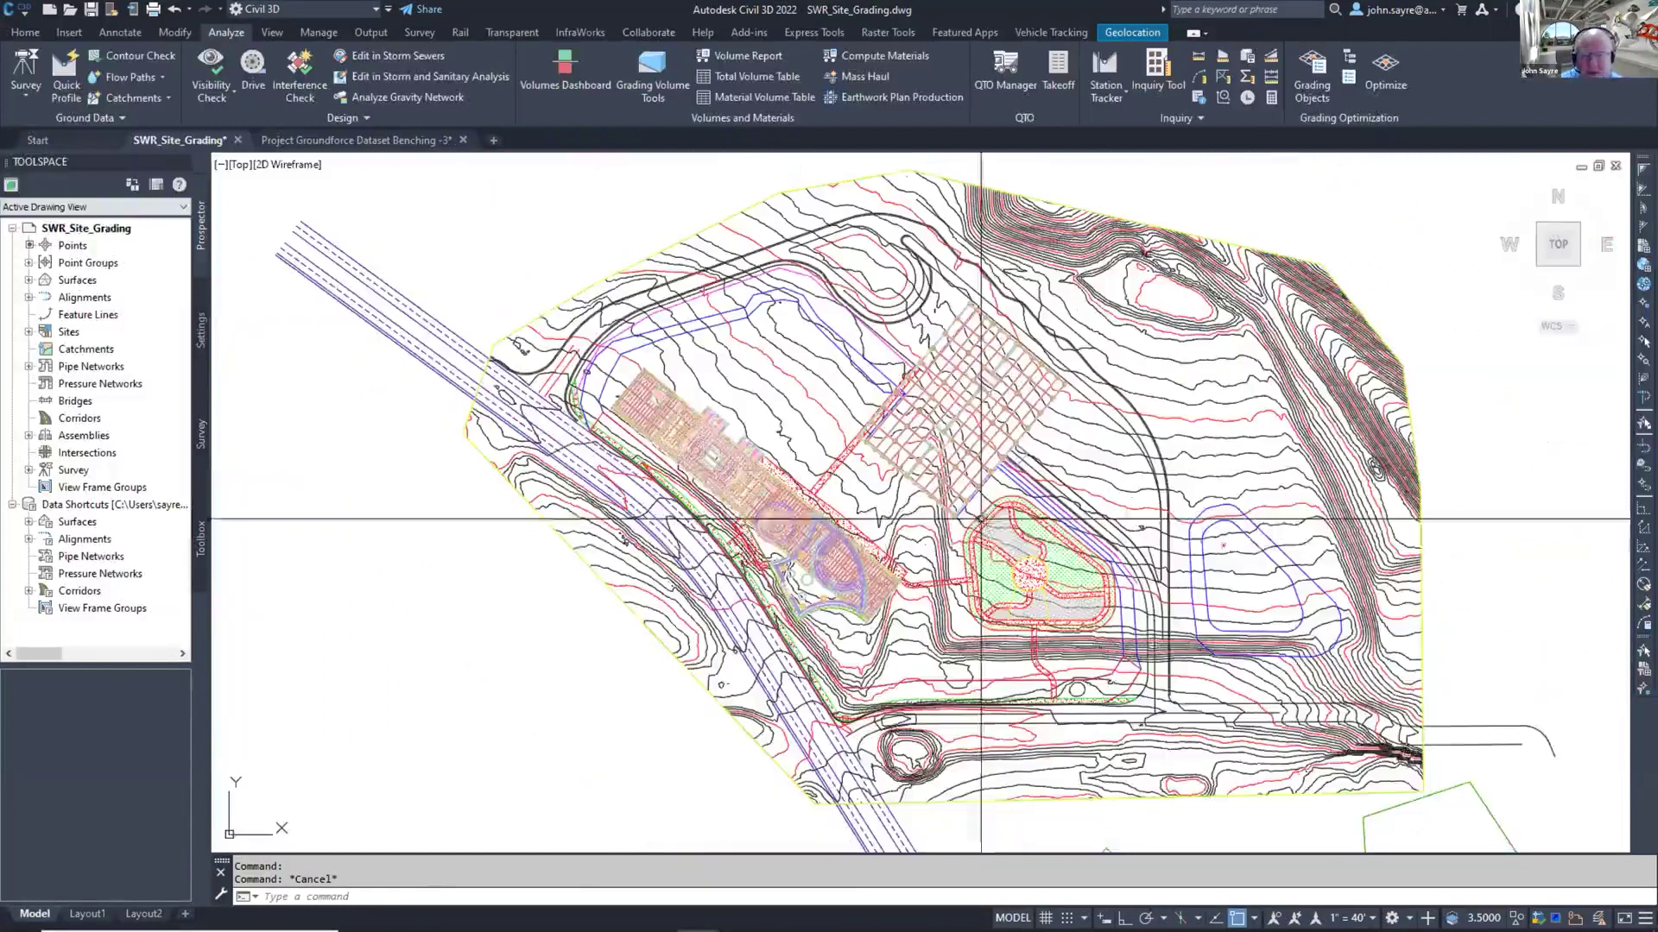
{"action": "middle_click_drag", "start_coordinate": [981, 519], "coordinate": [860, 524]}
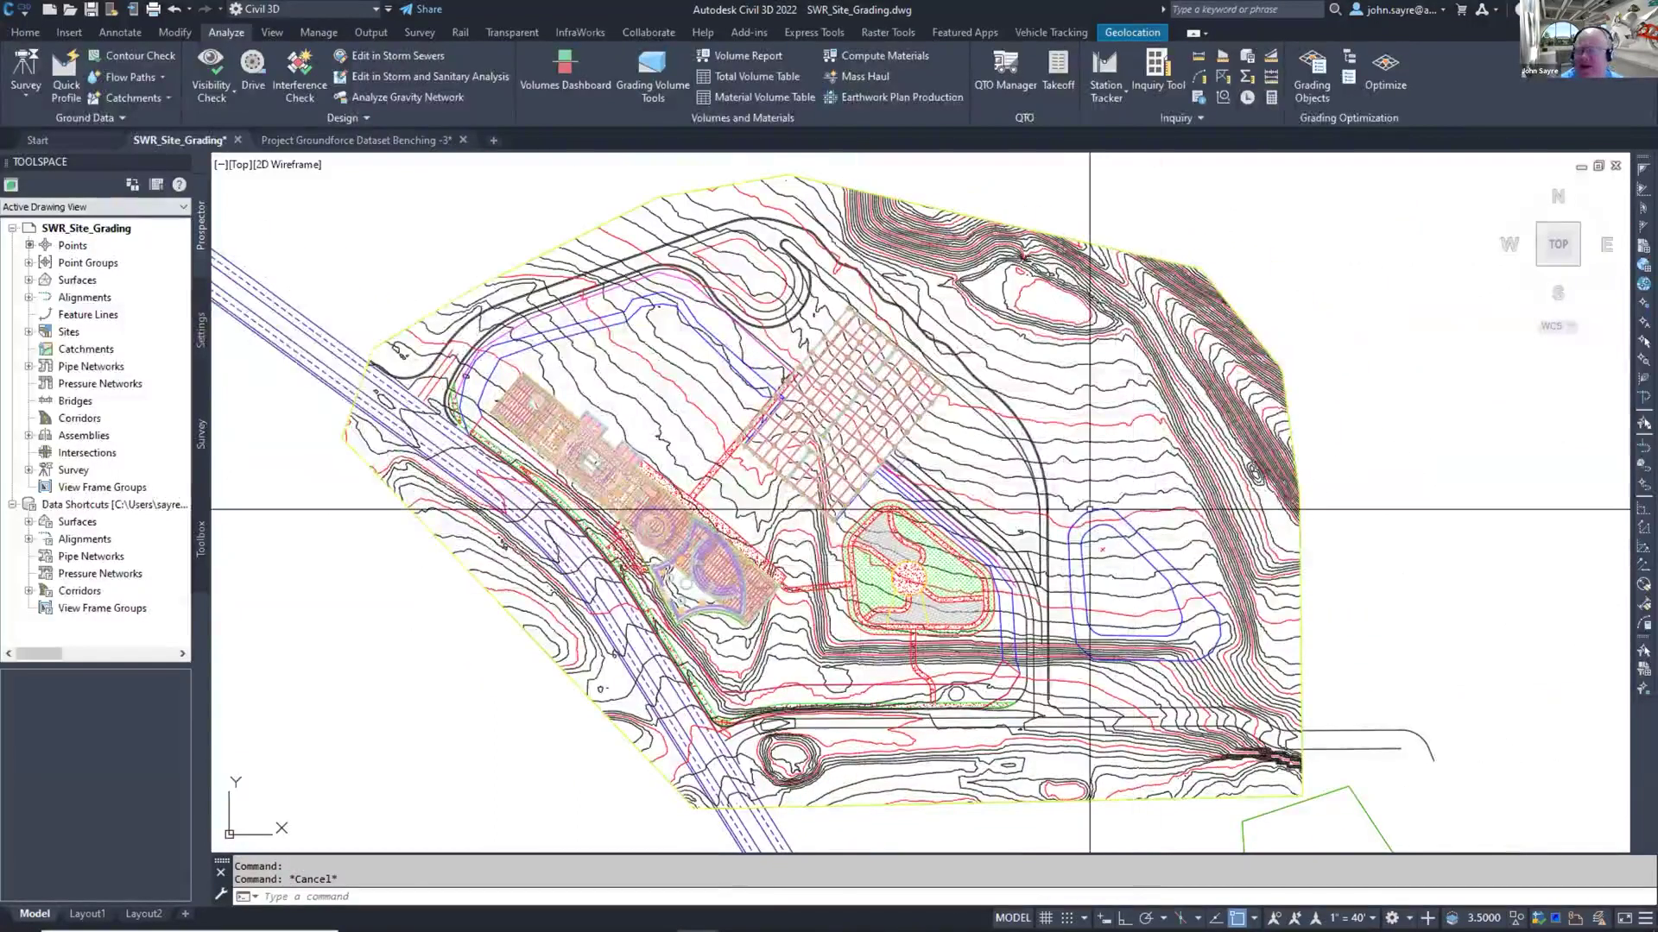
Step: Launch Grading Optimization on the default EG surface and open the GO Zone - Pad settings
{"action": "left_click", "coordinate": [1386, 93]}
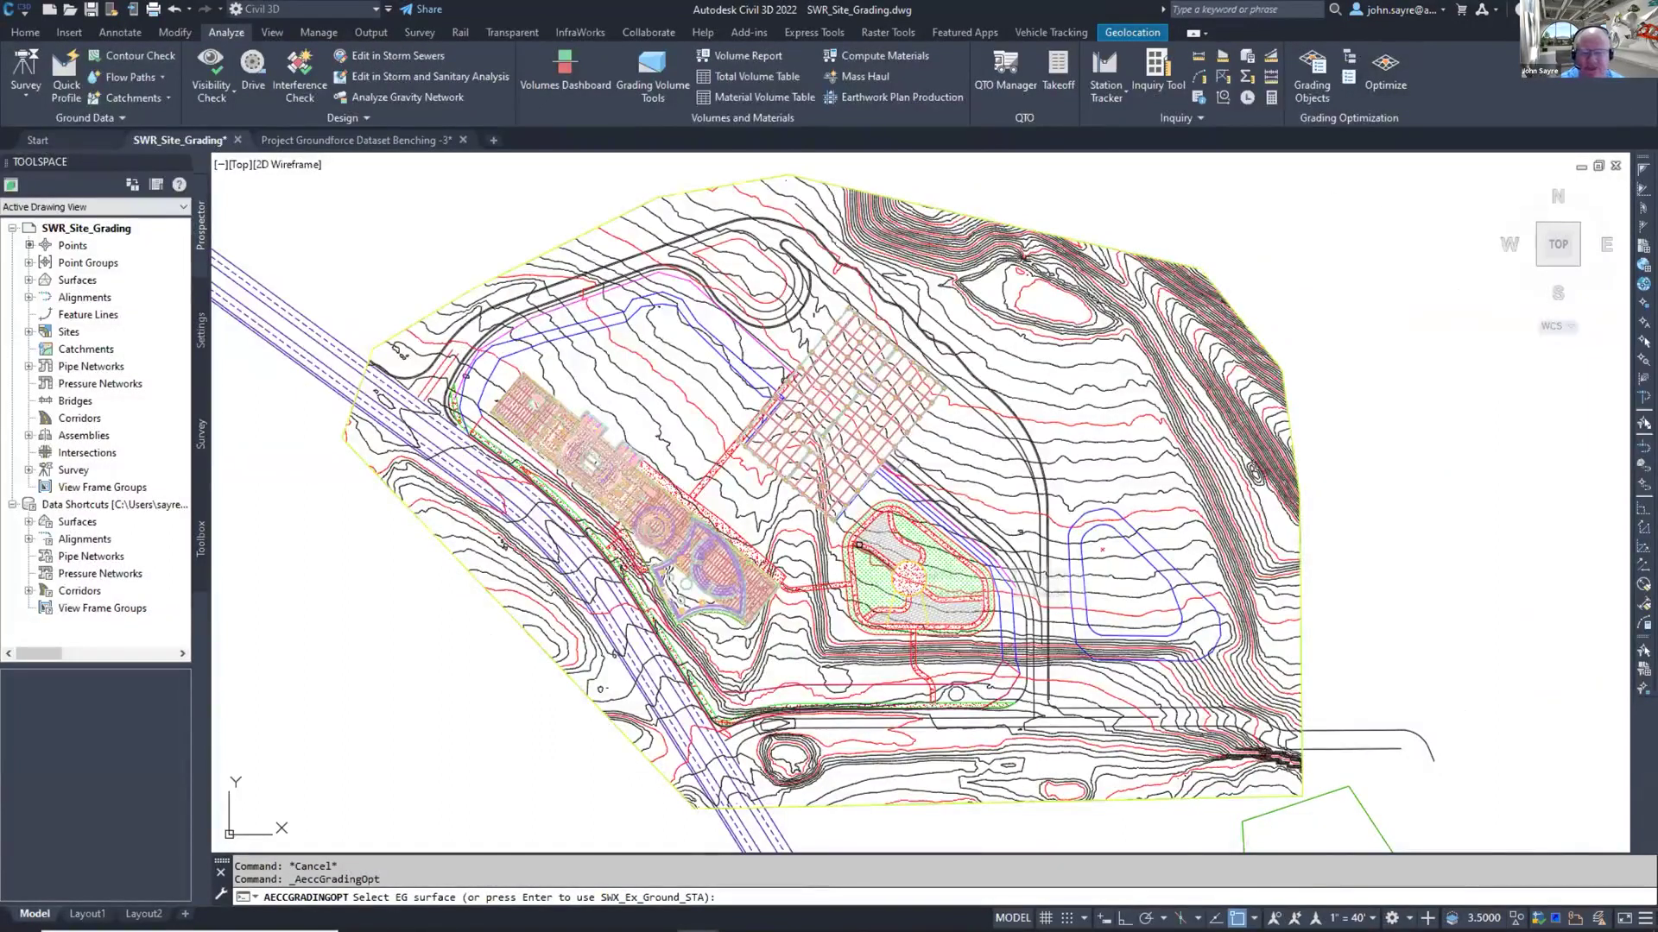
{"action": "key", "text": "Return"}
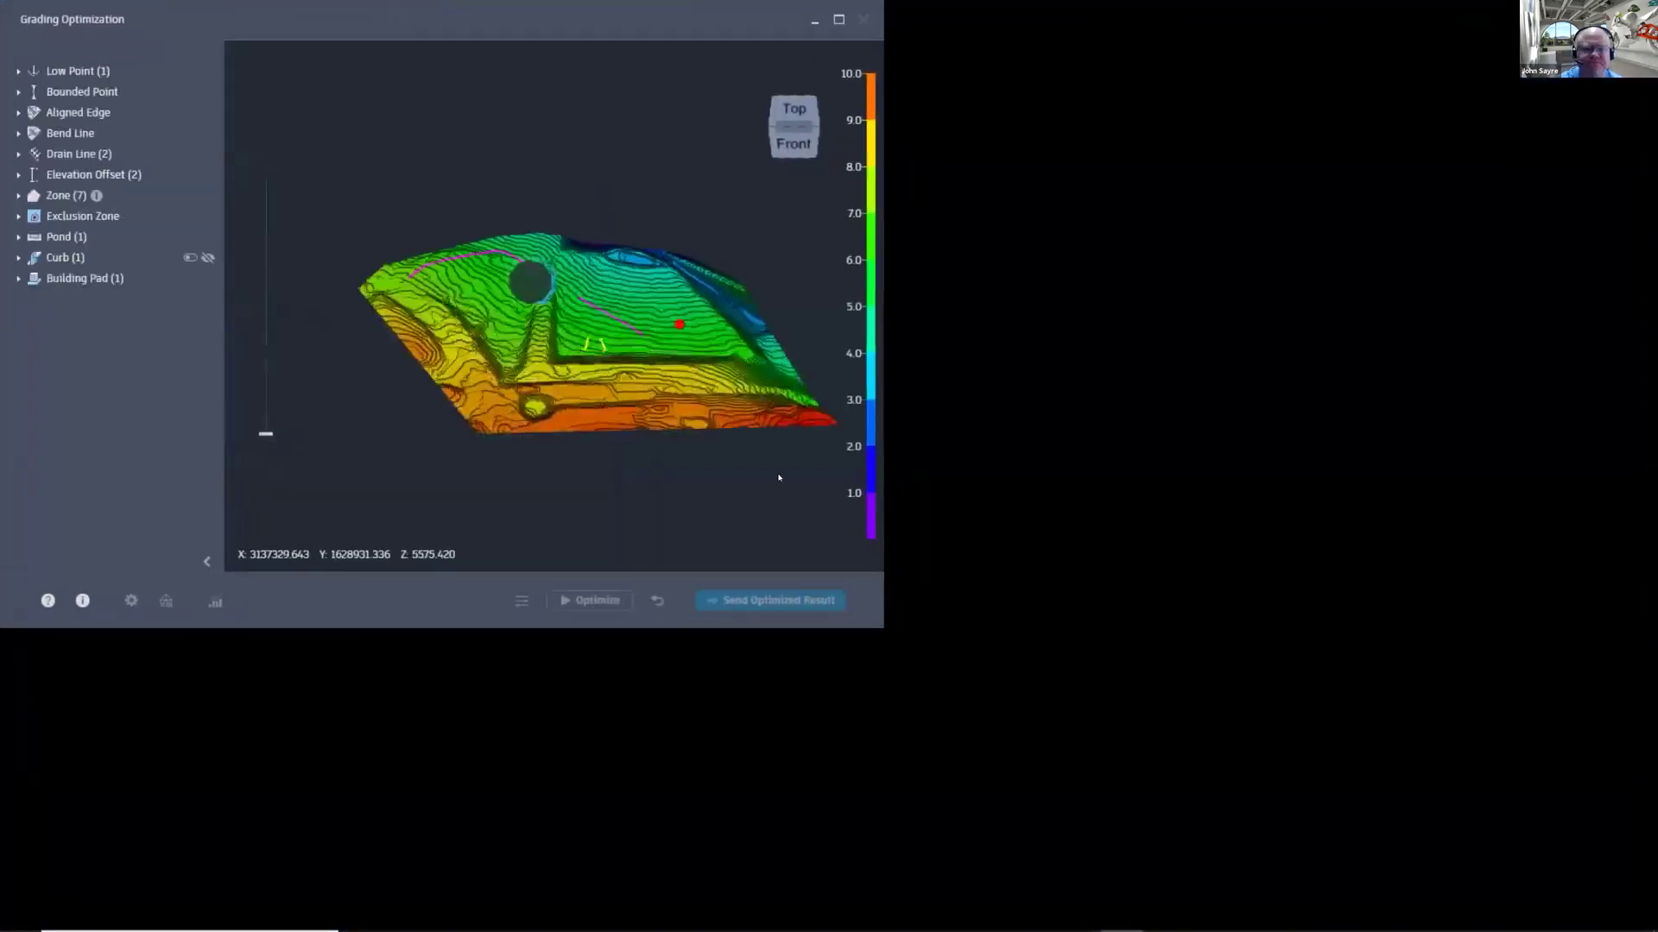
{"action": "scroll", "coordinate": [1138, 529], "scroll_direction": "up", "scroll_amount": 5}
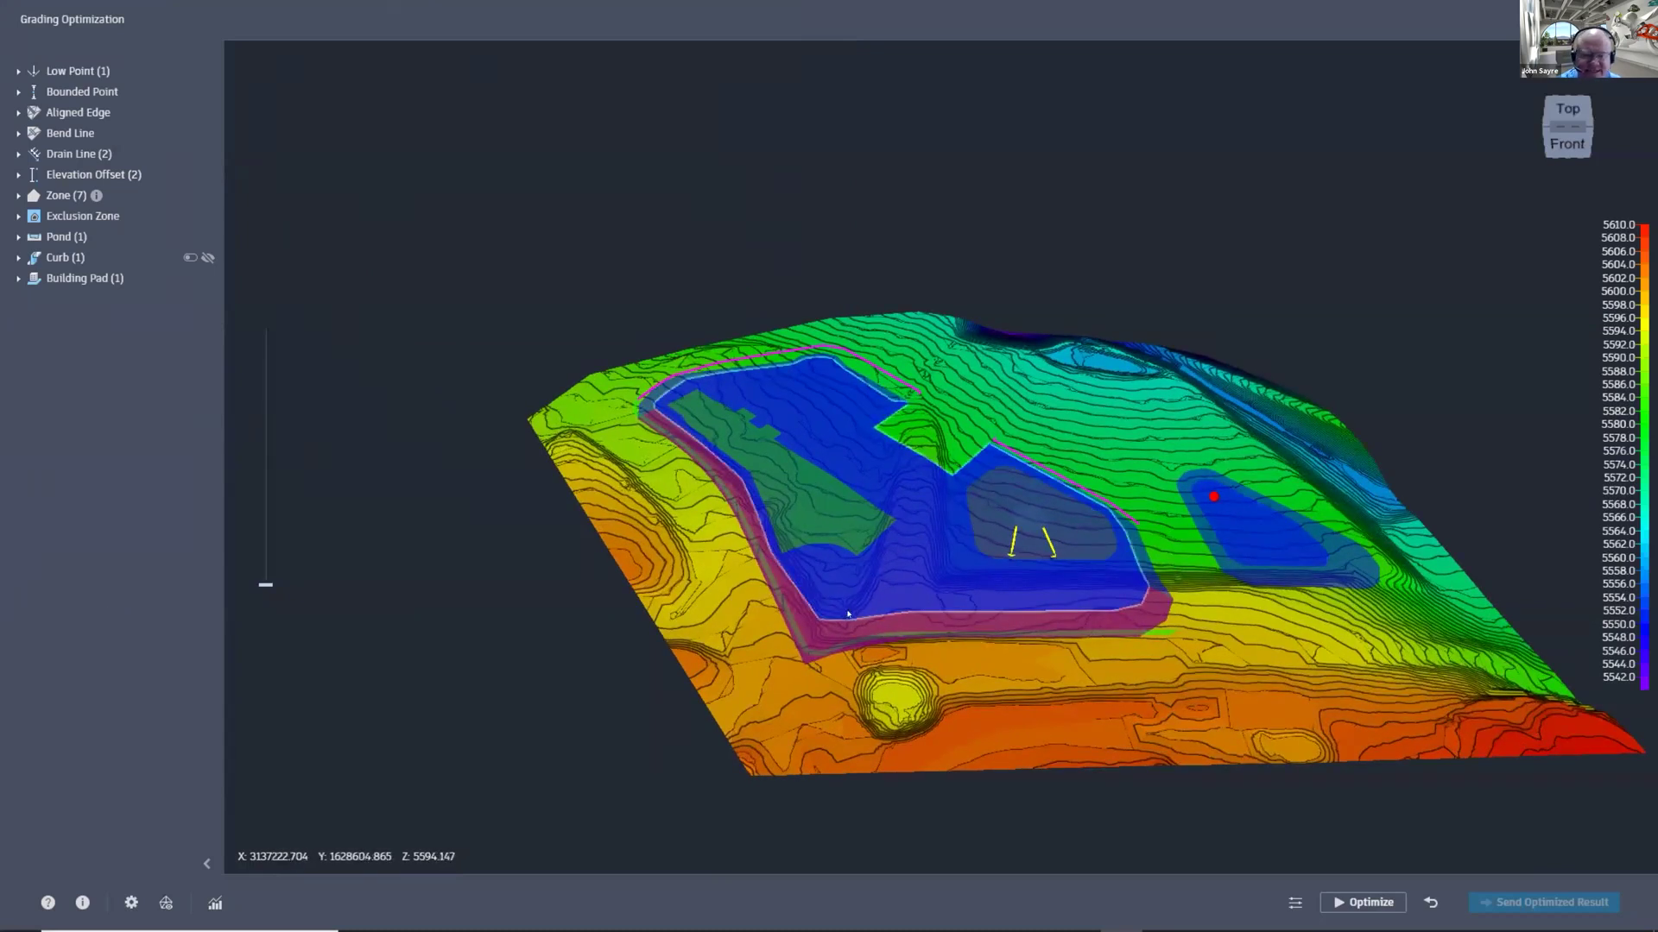
{"action": "left_click", "coordinate": [835, 534]}
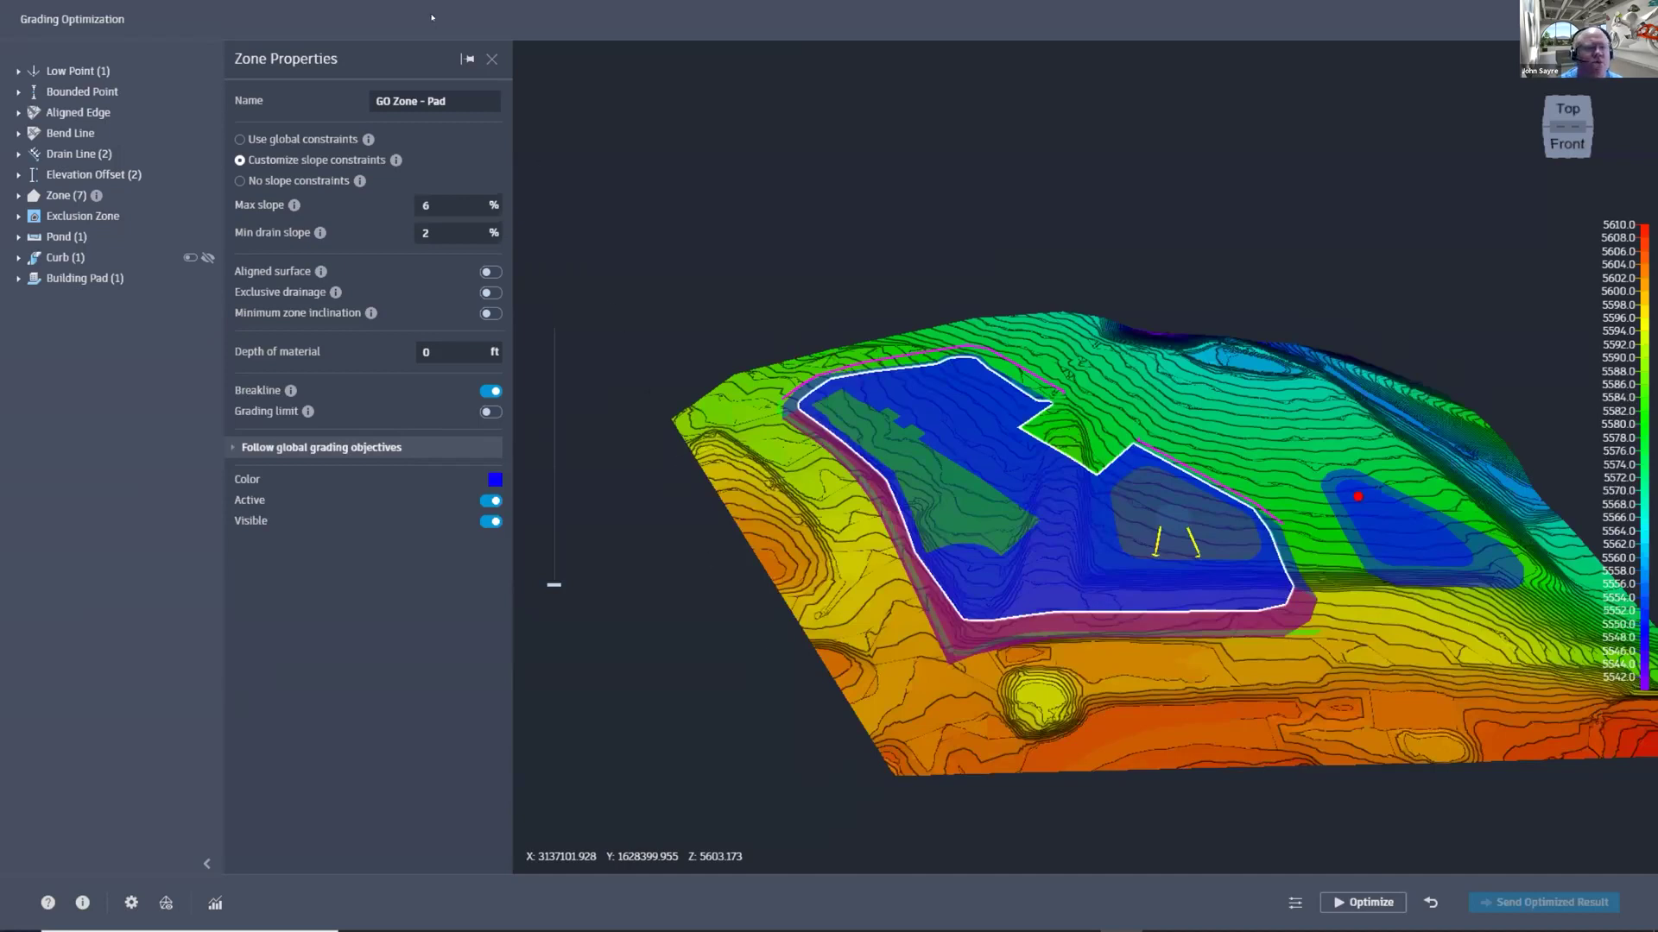
Step: Review slope settings of GO-DET POND - 8, GO Zone - GL, GO TRANSITION - 3 and proposed sidewalk - 4
{"action": "left_click", "coordinate": [650, 338]}
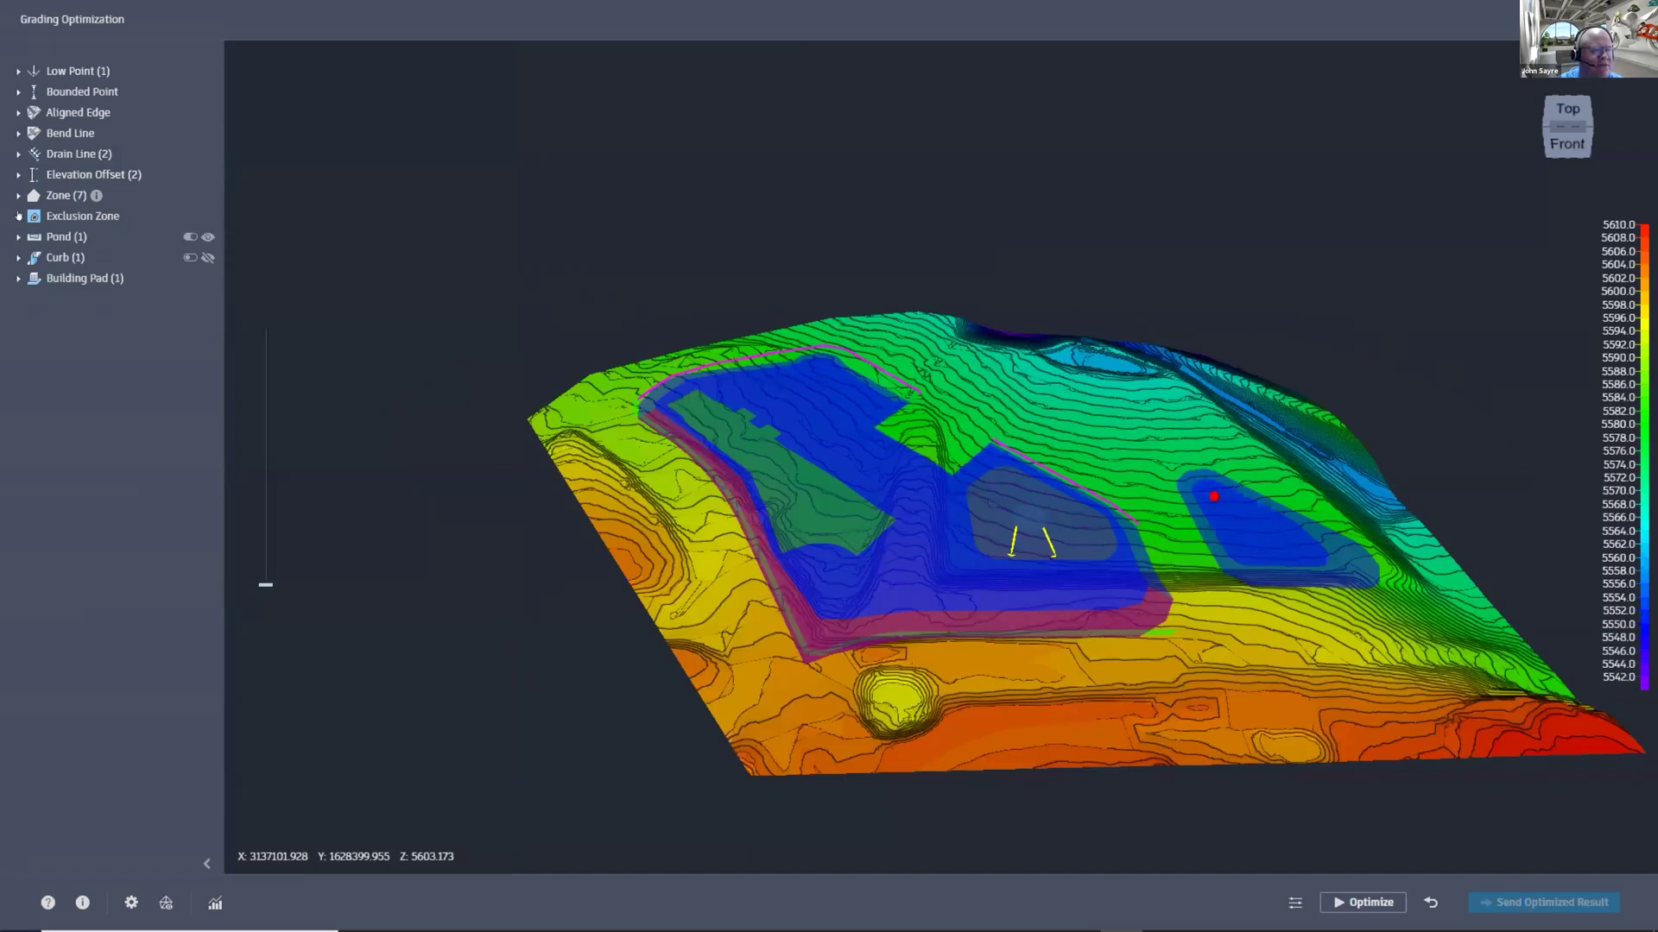
{"action": "left_click", "coordinate": [18, 196]}
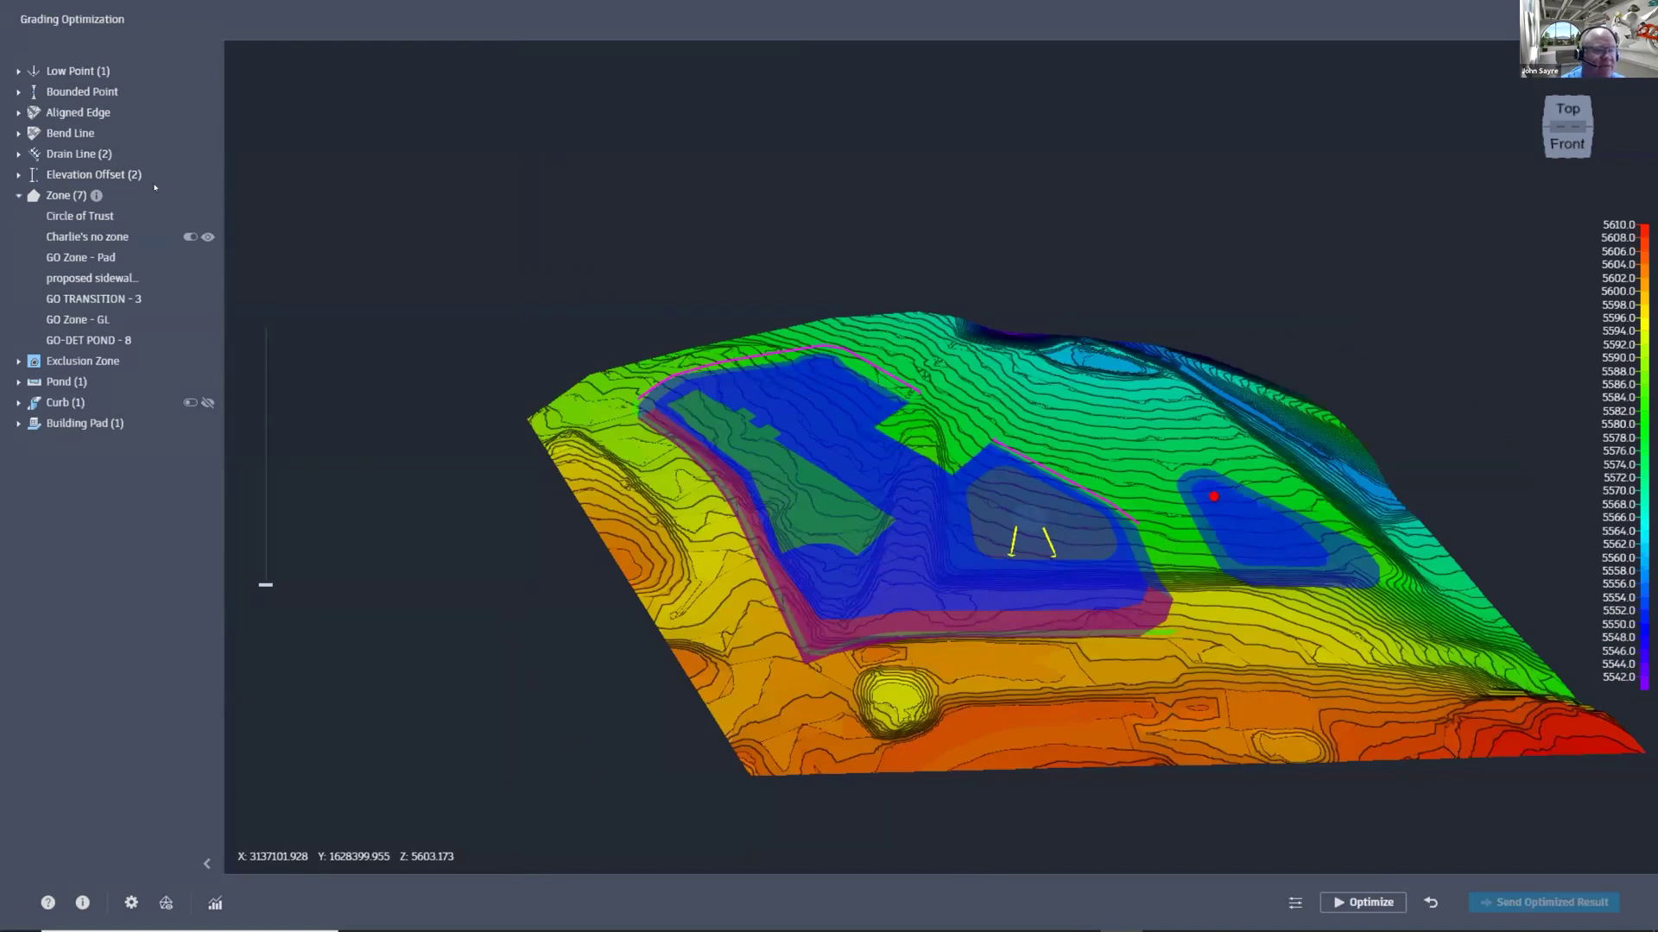
{"action": "left_click", "coordinate": [89, 341]}
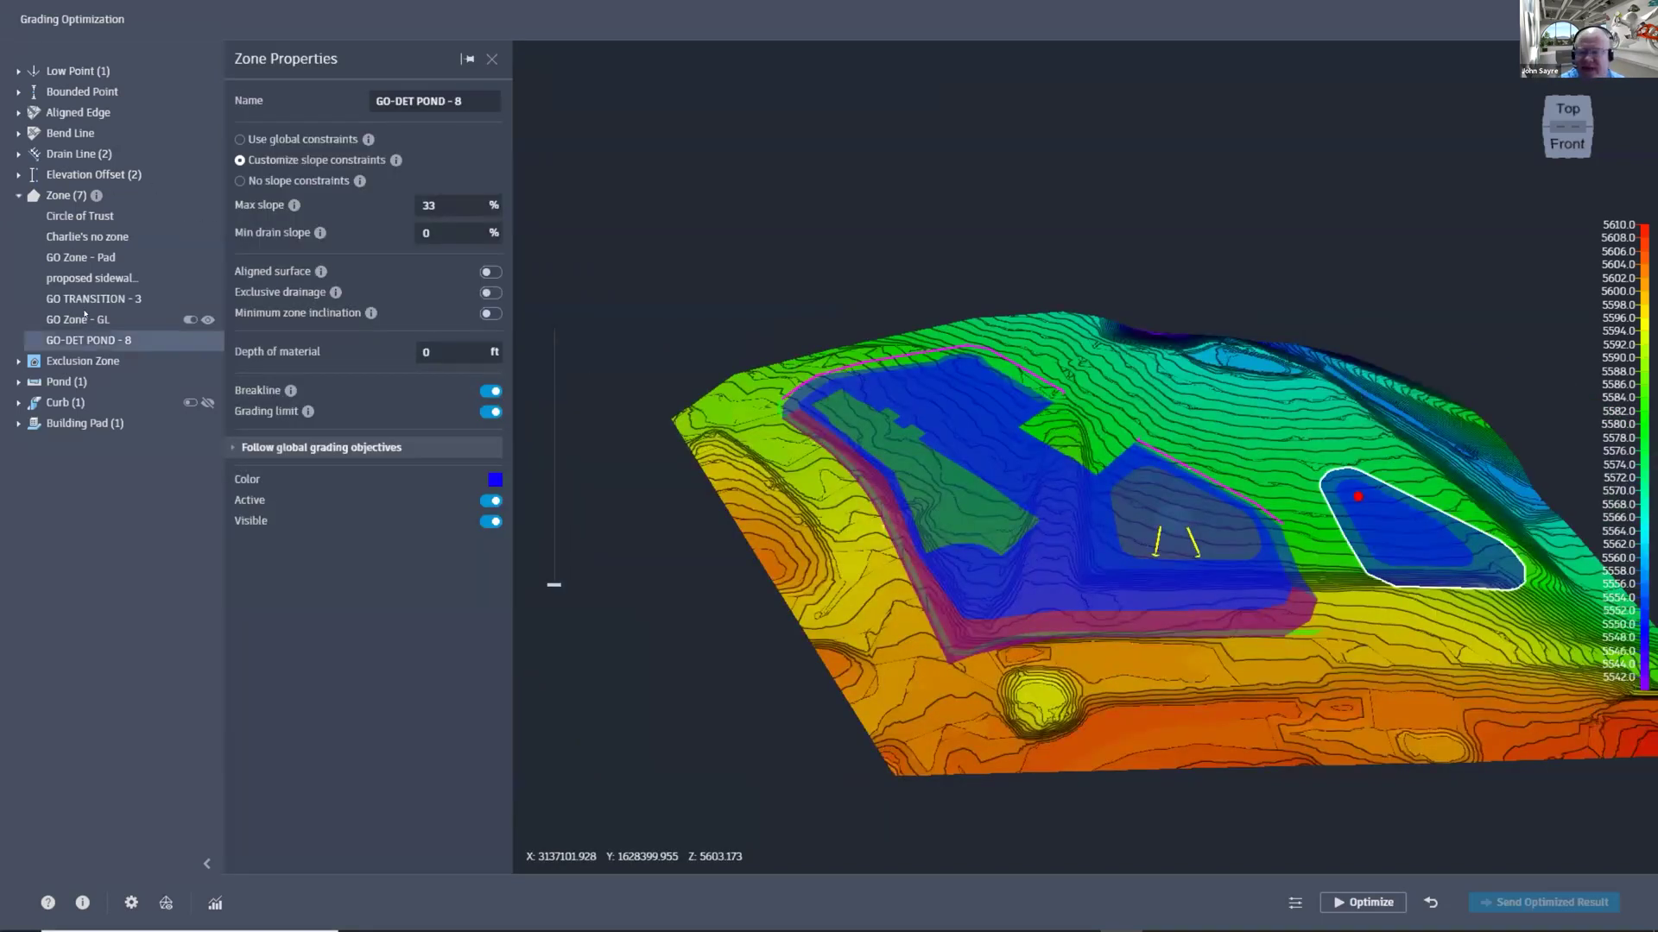
{"action": "left_click", "coordinate": [84, 318]}
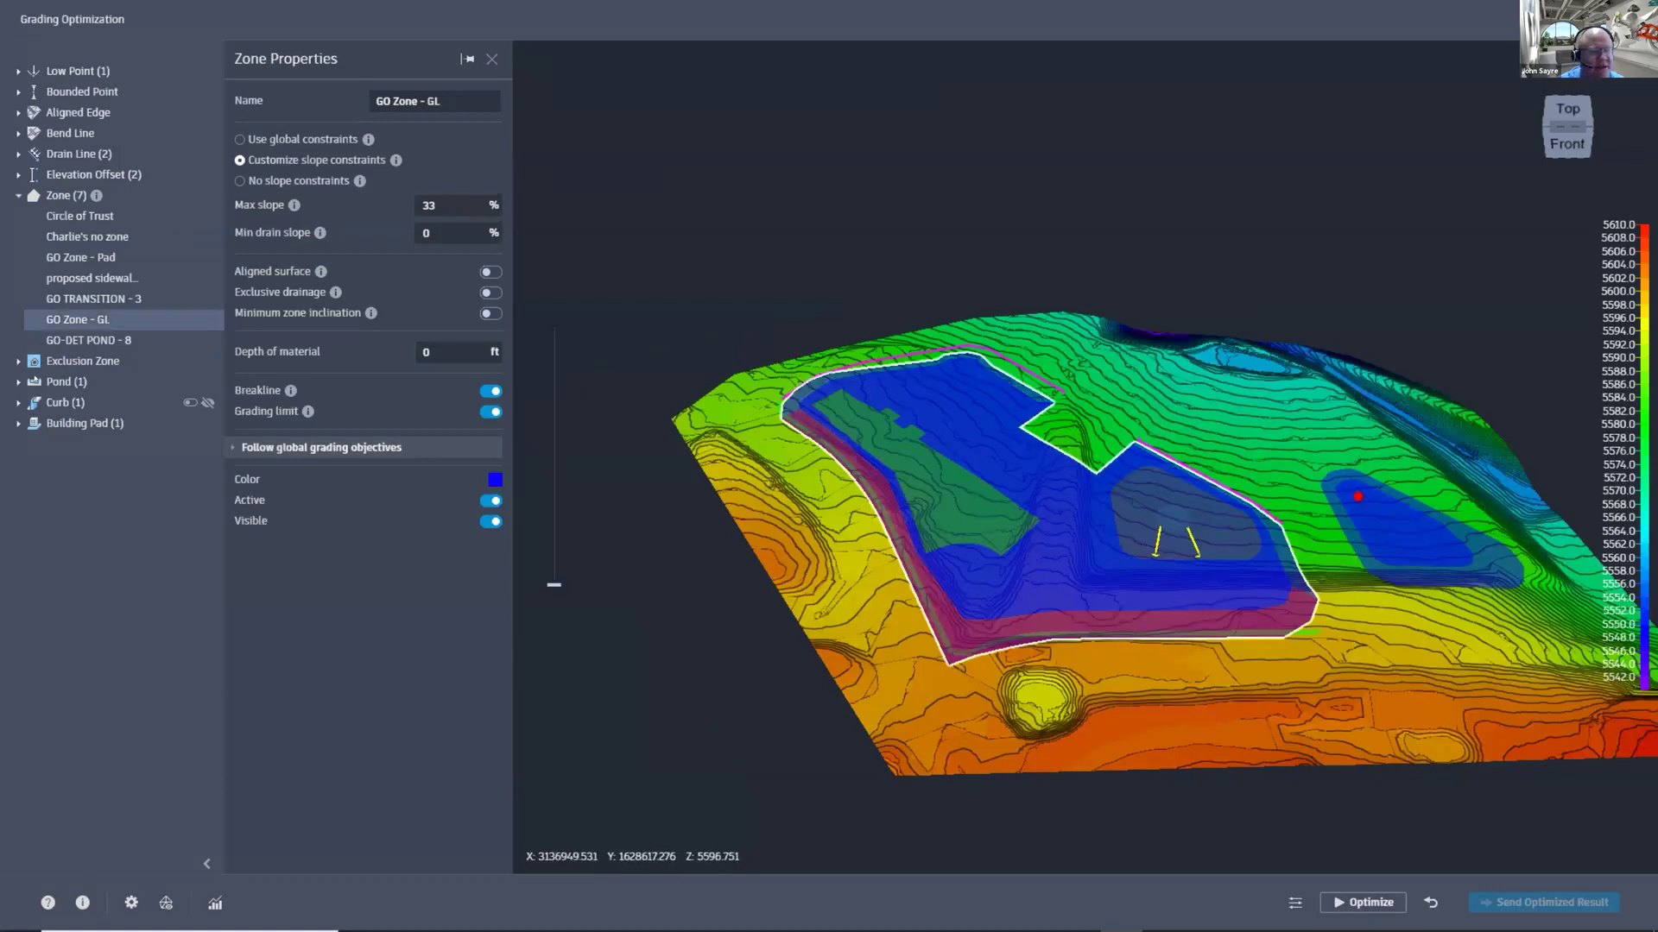
{"action": "left_click", "coordinate": [98, 340]}
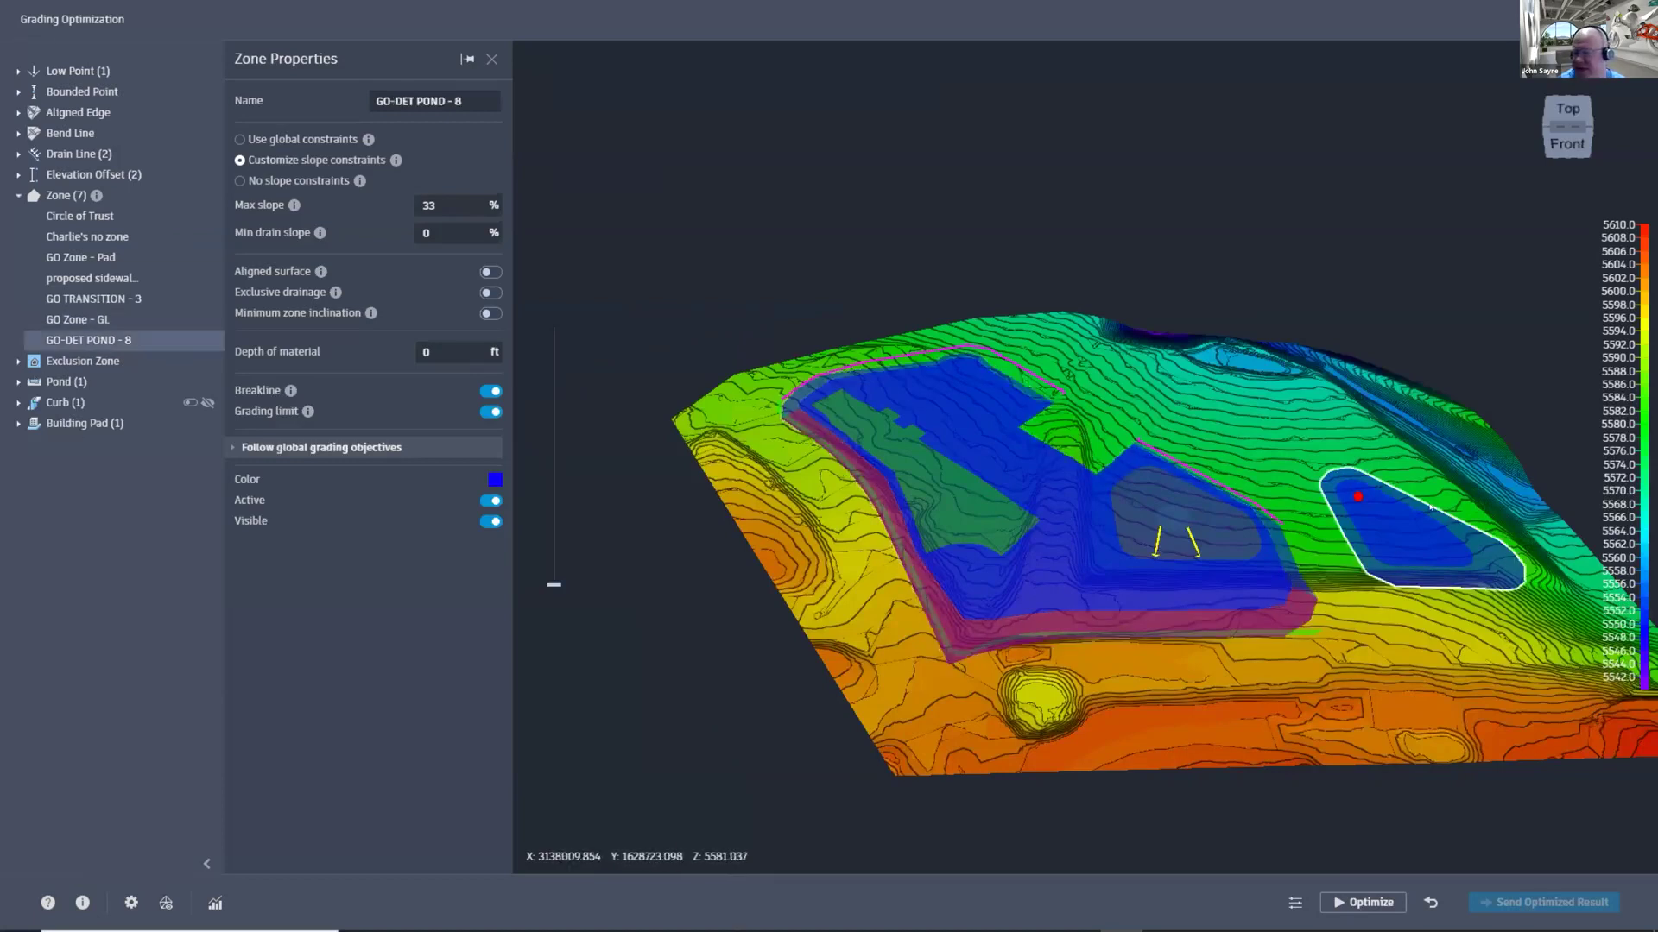
{"action": "left_click", "coordinate": [99, 298]}
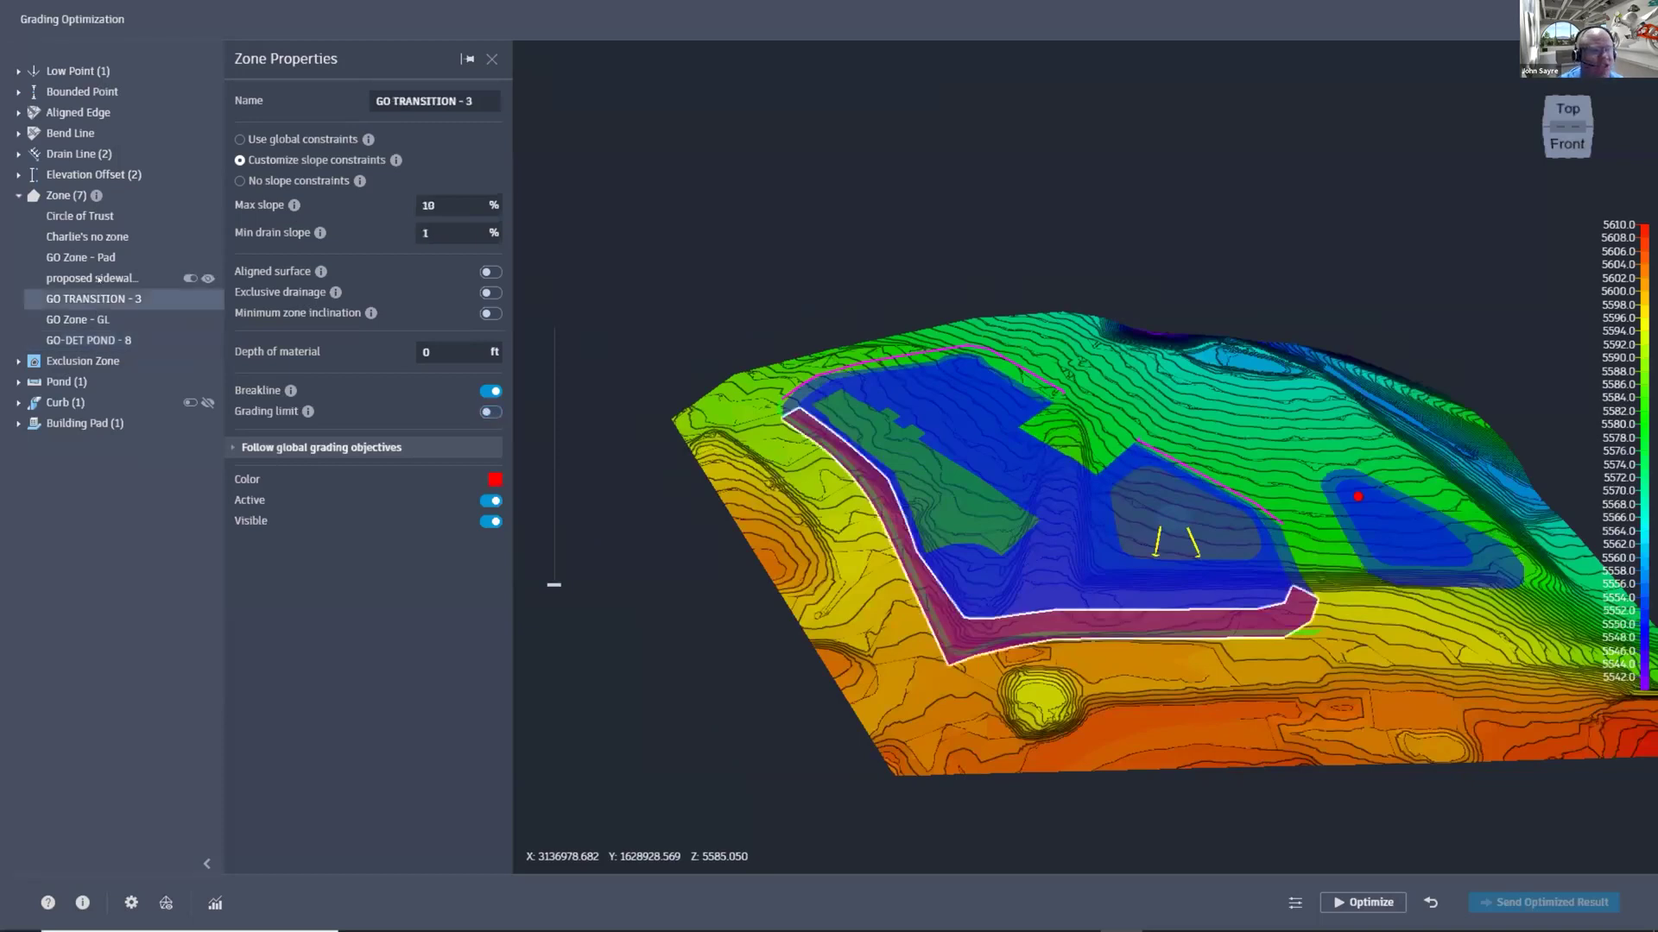
{"action": "left_click", "coordinate": [97, 278]}
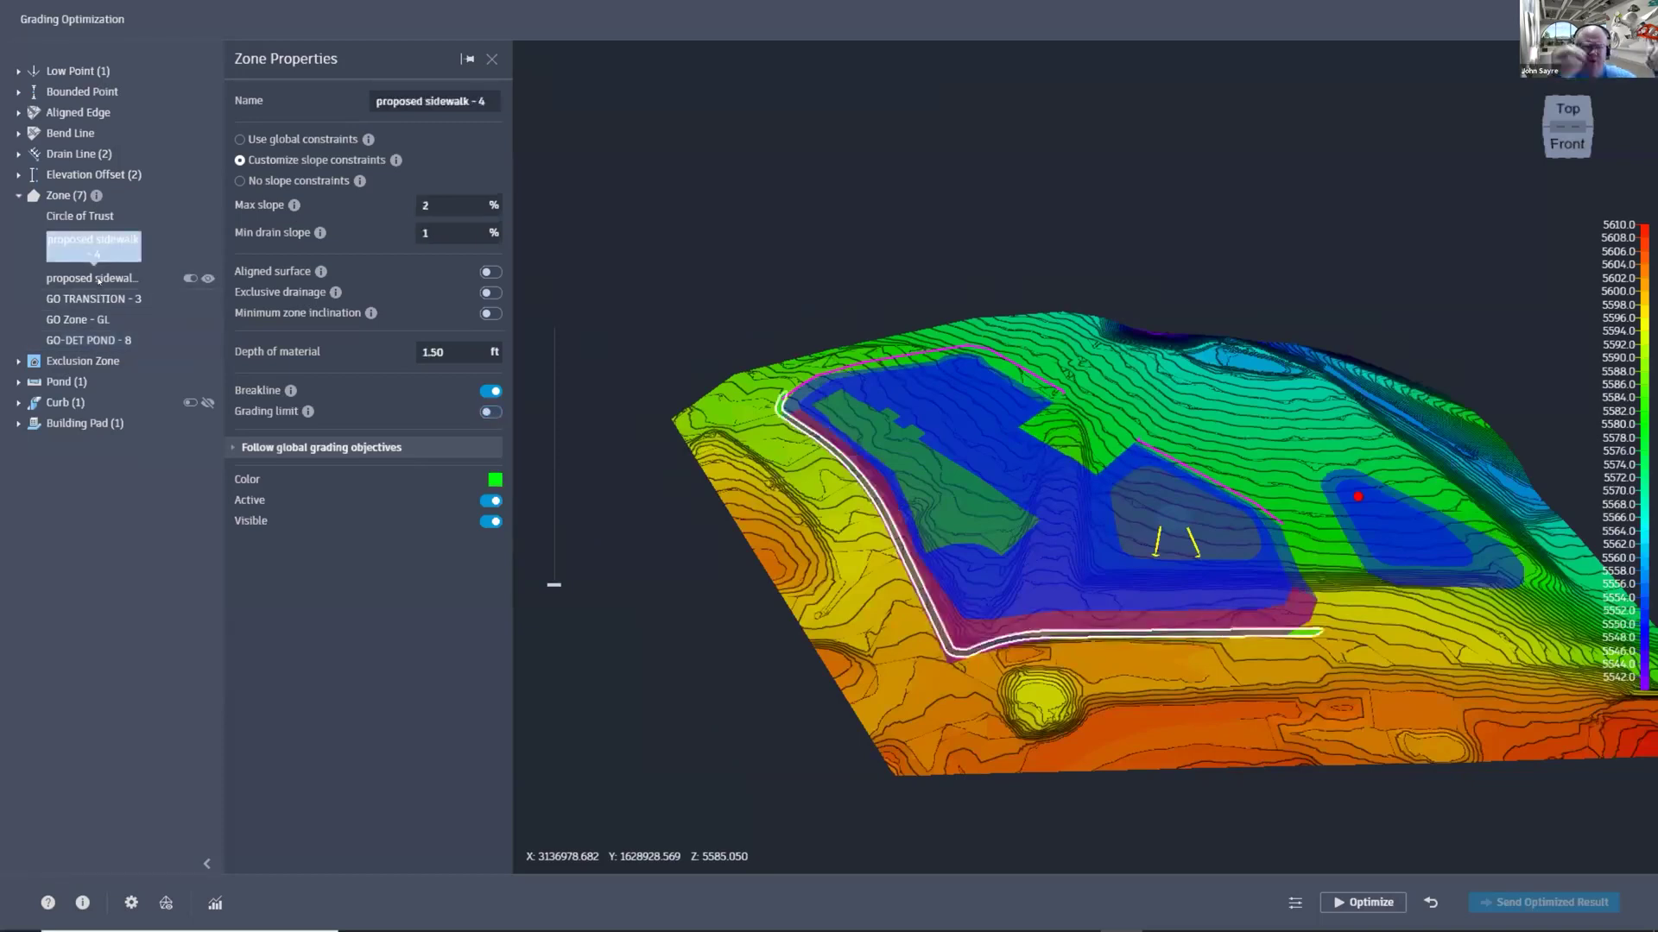
Step: Expand Pond (1) and open the GO-DET POND - 1 pond settings
{"action": "left_click_drag", "start_coordinate": [99, 278], "coordinate": [140, 490]}
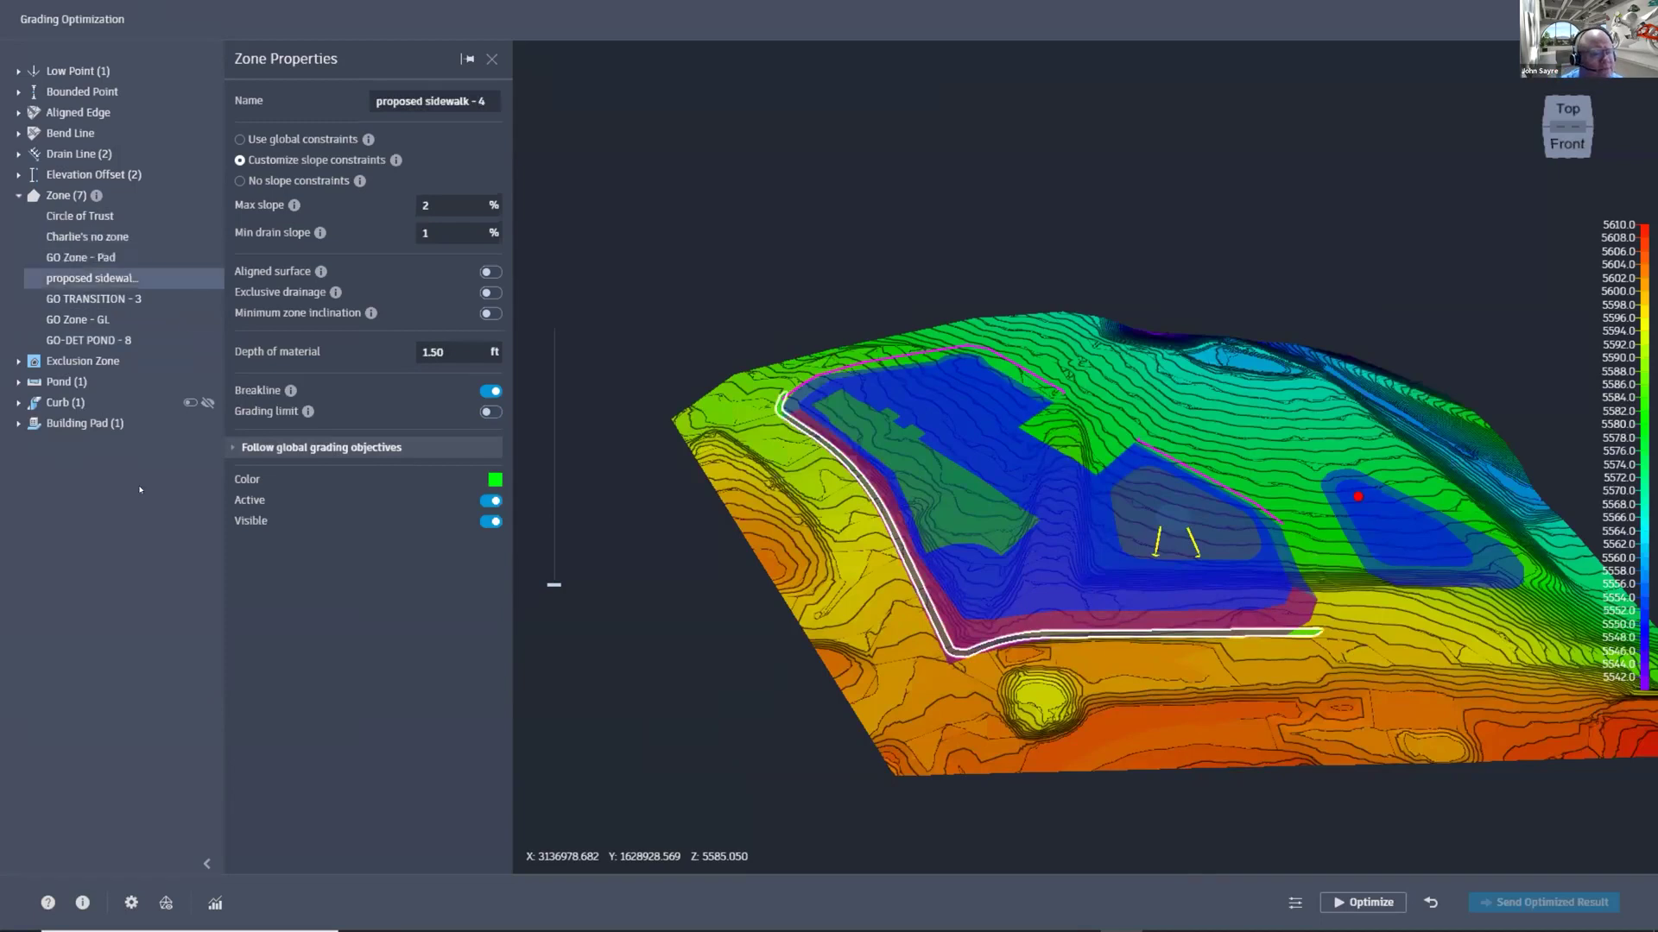
{"action": "left_click", "coordinate": [18, 382]}
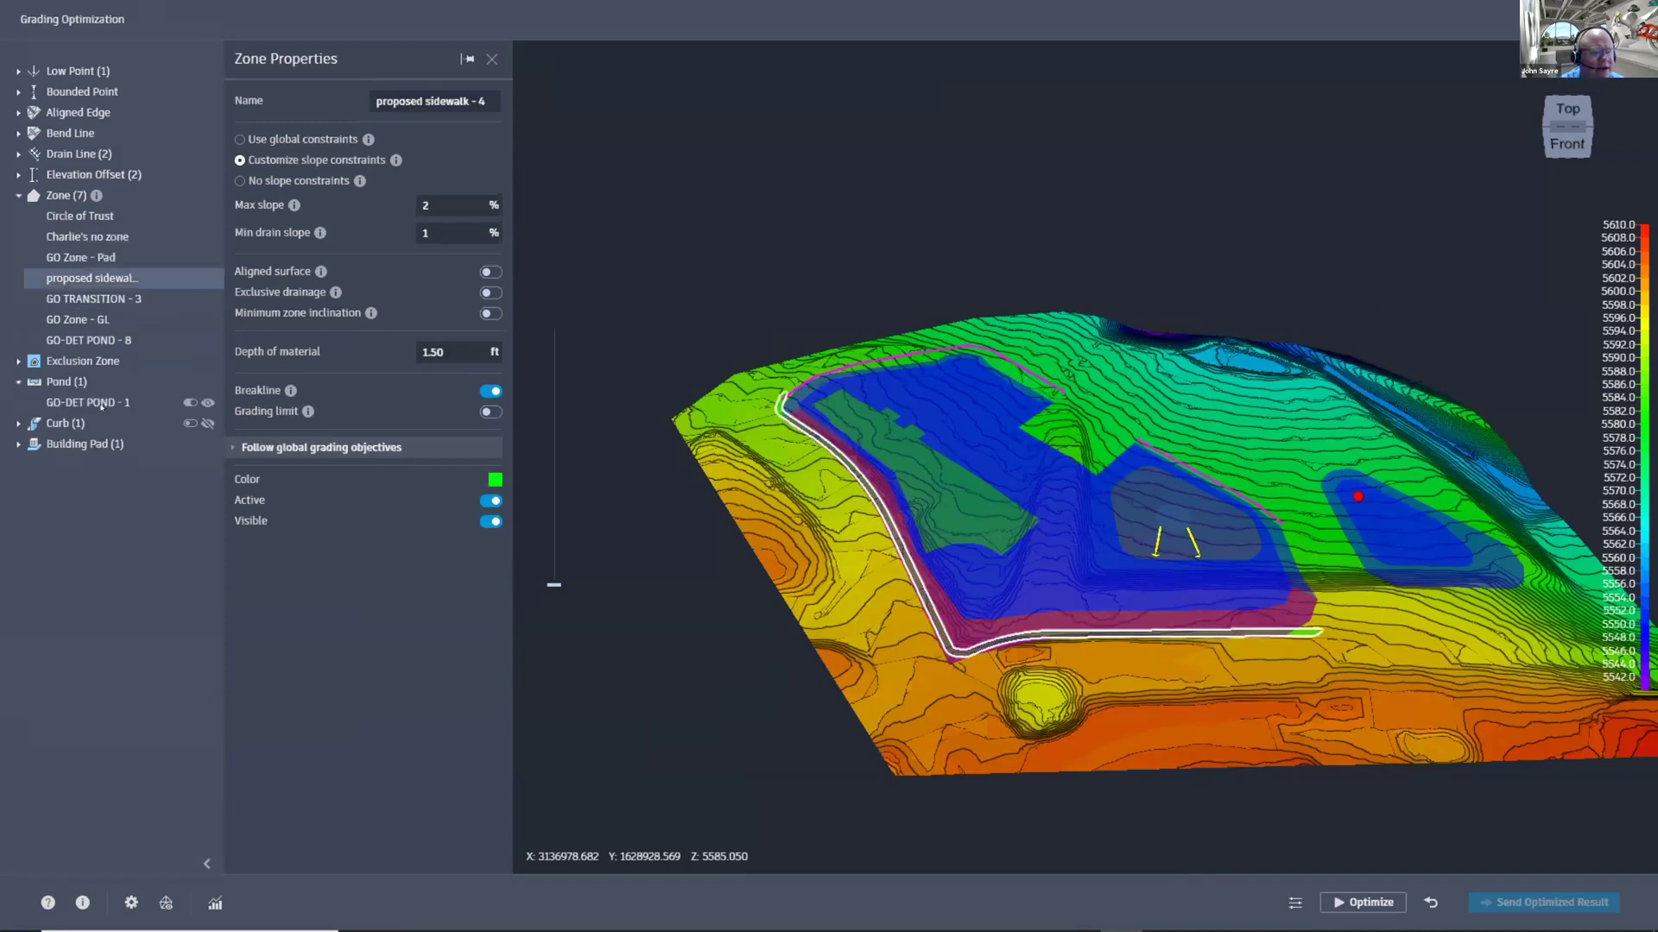
{"action": "left_click", "coordinate": [101, 403]}
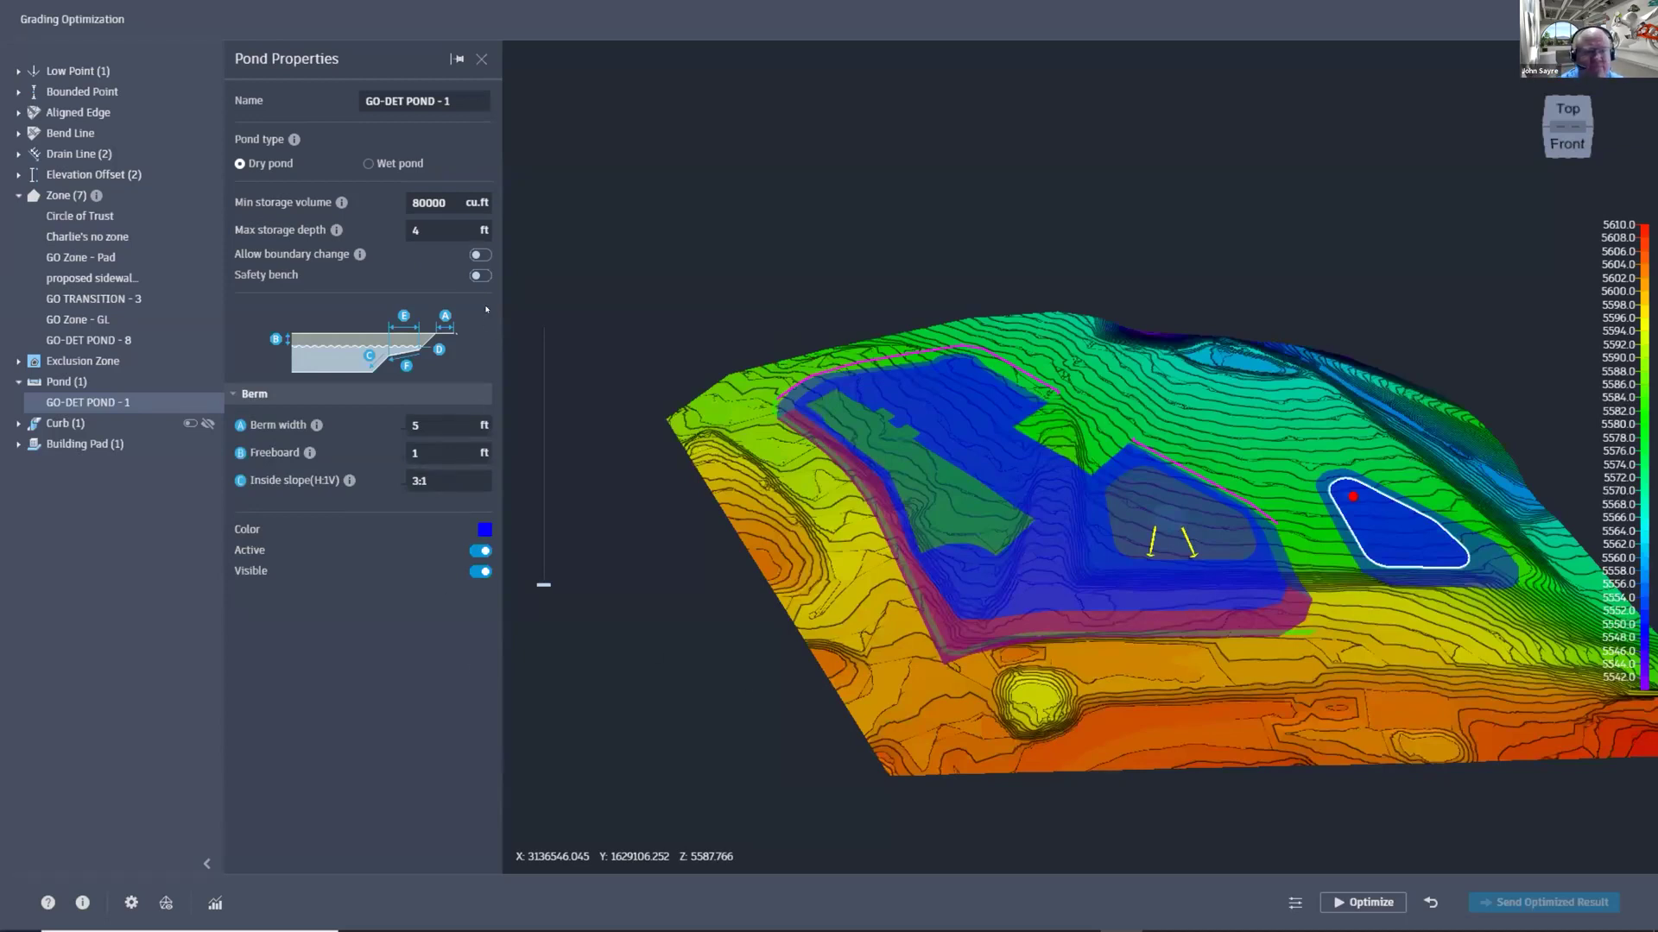
Step: Enable GO-DET POND - 1's safety bench (1 ft deep, 2 ft wide, 6% slope) and close Pond Properties
{"action": "left_click", "coordinate": [480, 275]}
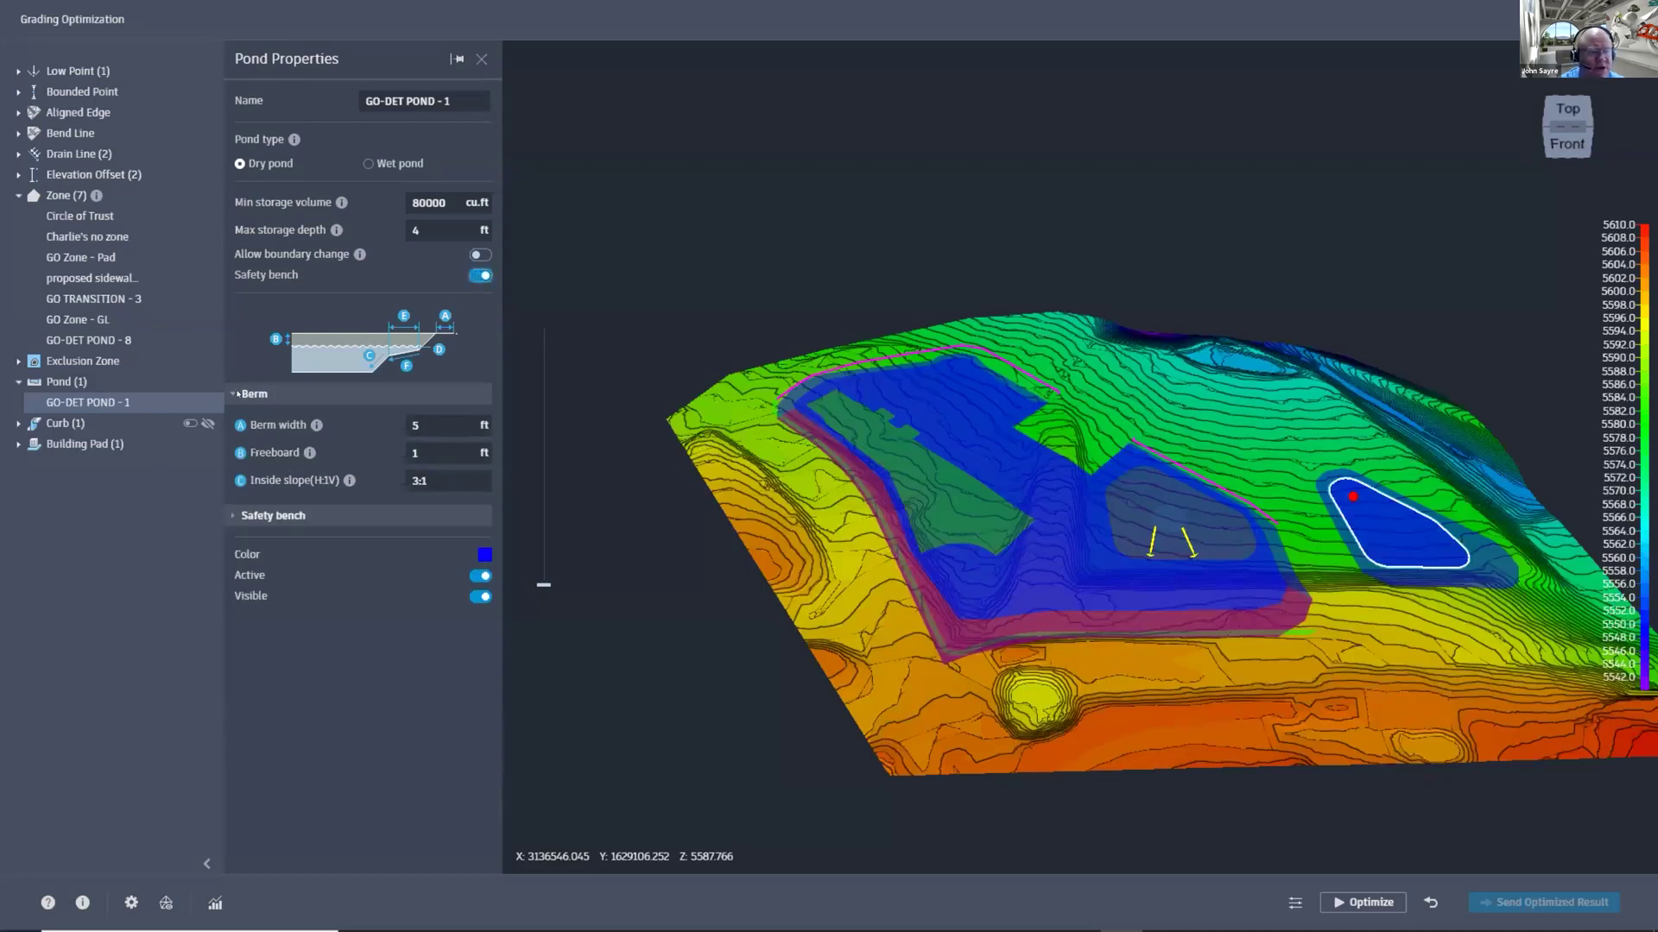
{"action": "left_click", "coordinate": [228, 394]}
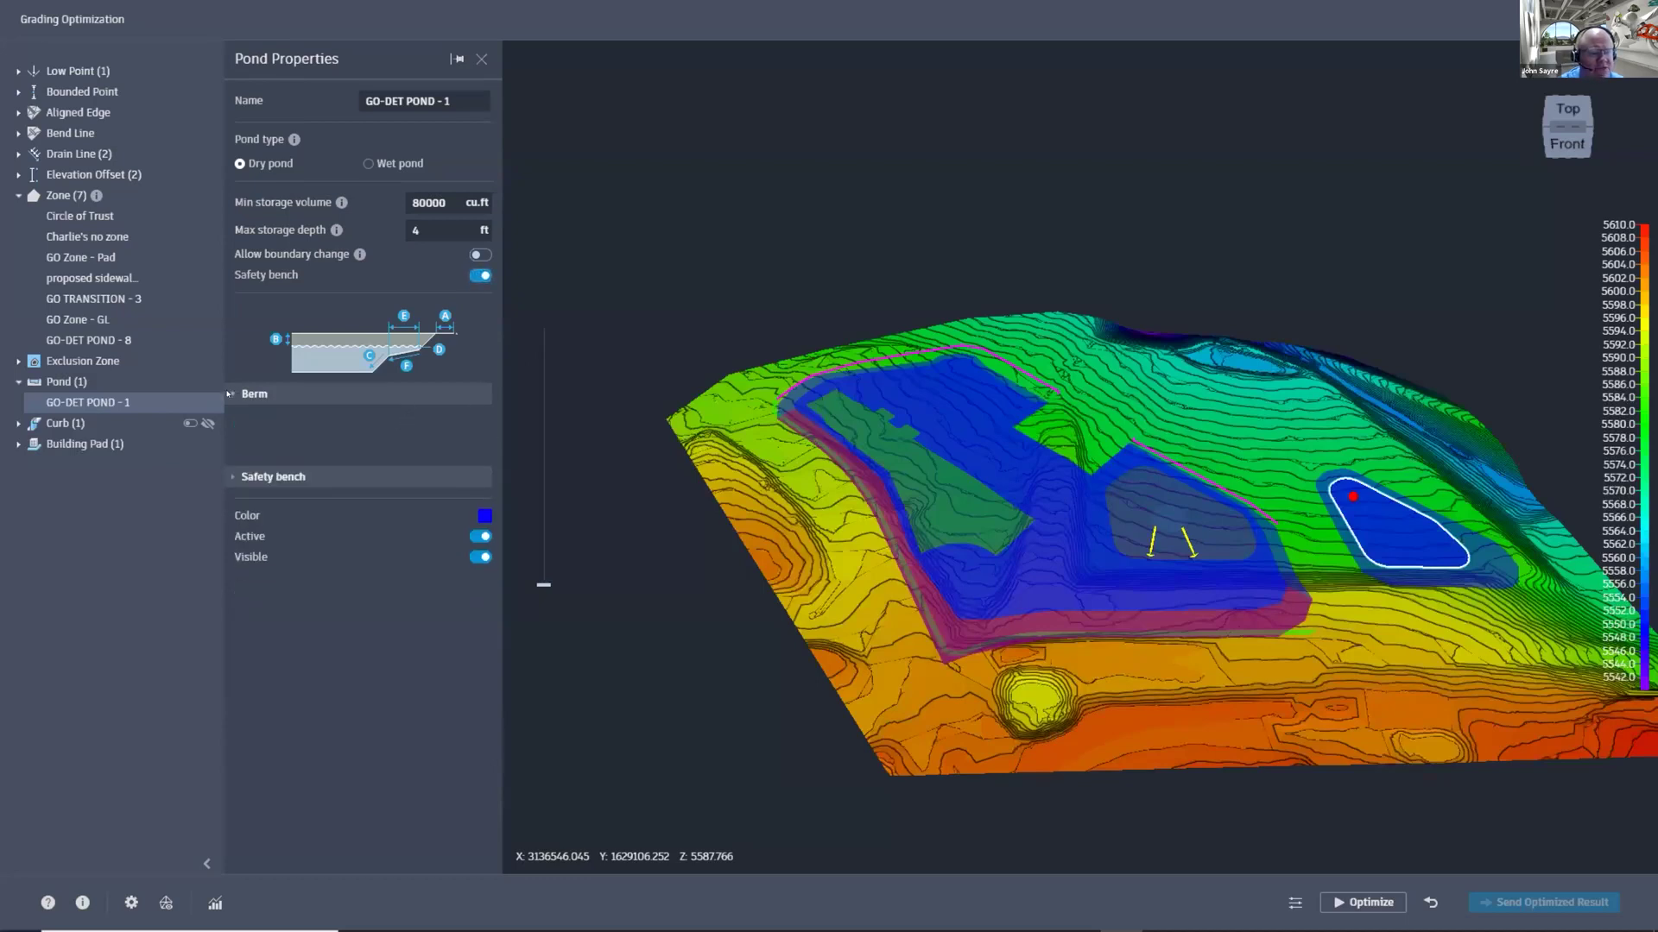
{"action": "left_click", "coordinate": [229, 394]}
{"action": "left_click", "coordinate": [229, 515]}
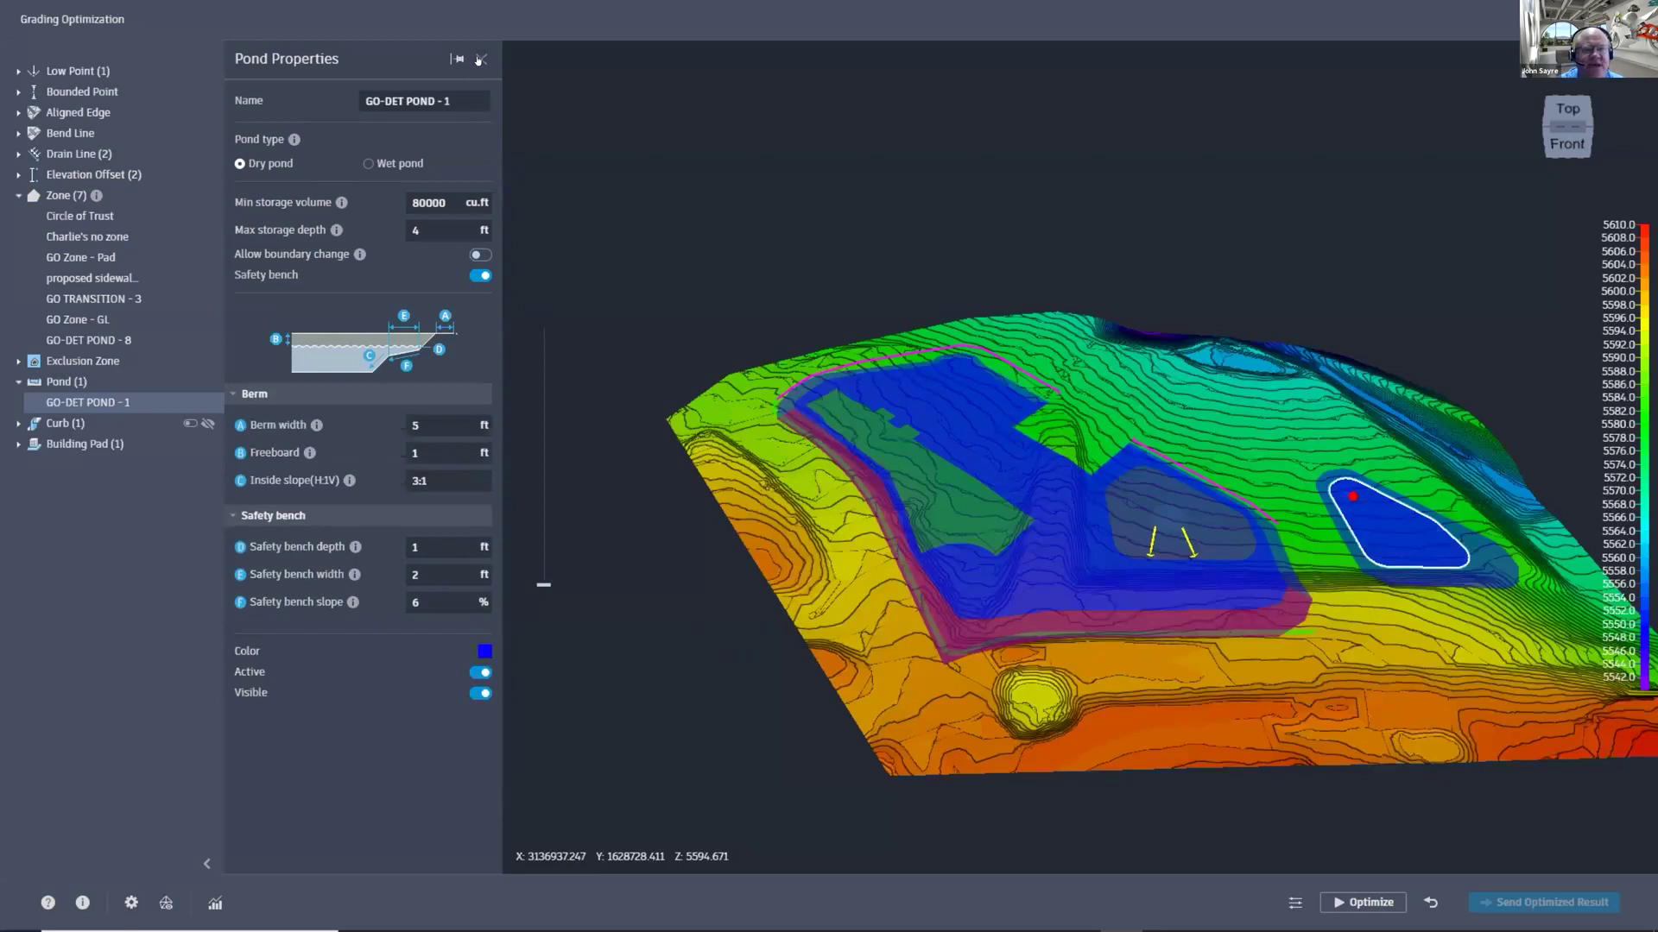
{"action": "left_click", "coordinate": [710, 625]}
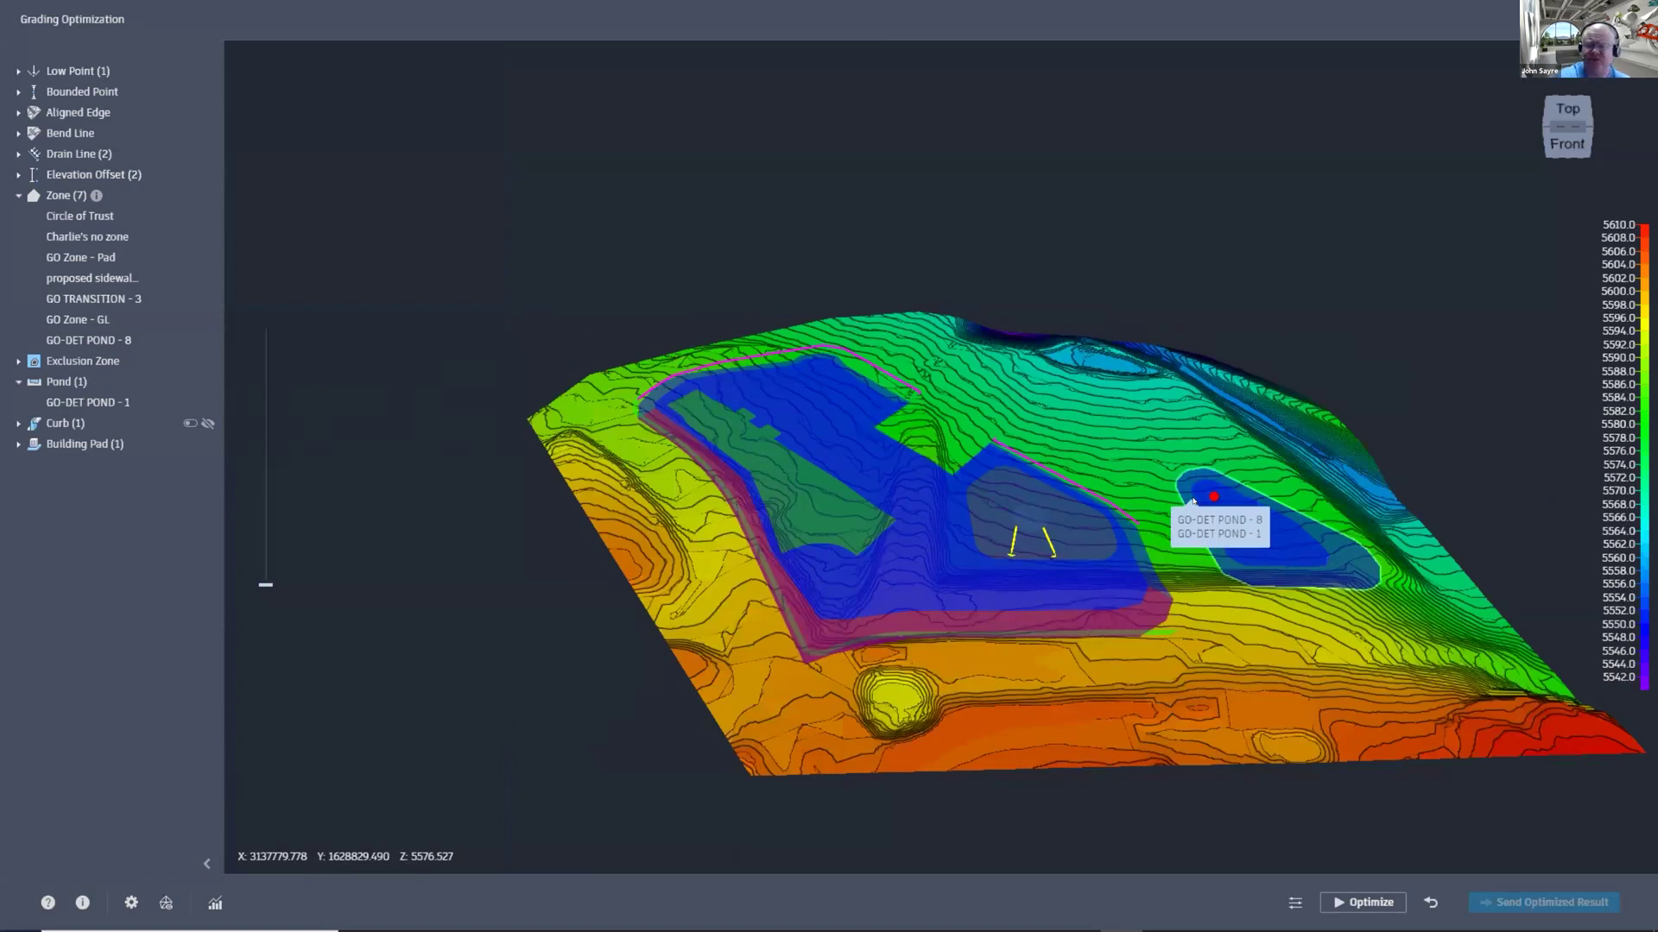
Step: Make the GO-DET POND - 8 zone and GO-DET POND - 1 pond visible, then start optimizing
{"action": "mouse_move", "coordinate": [98, 403]}
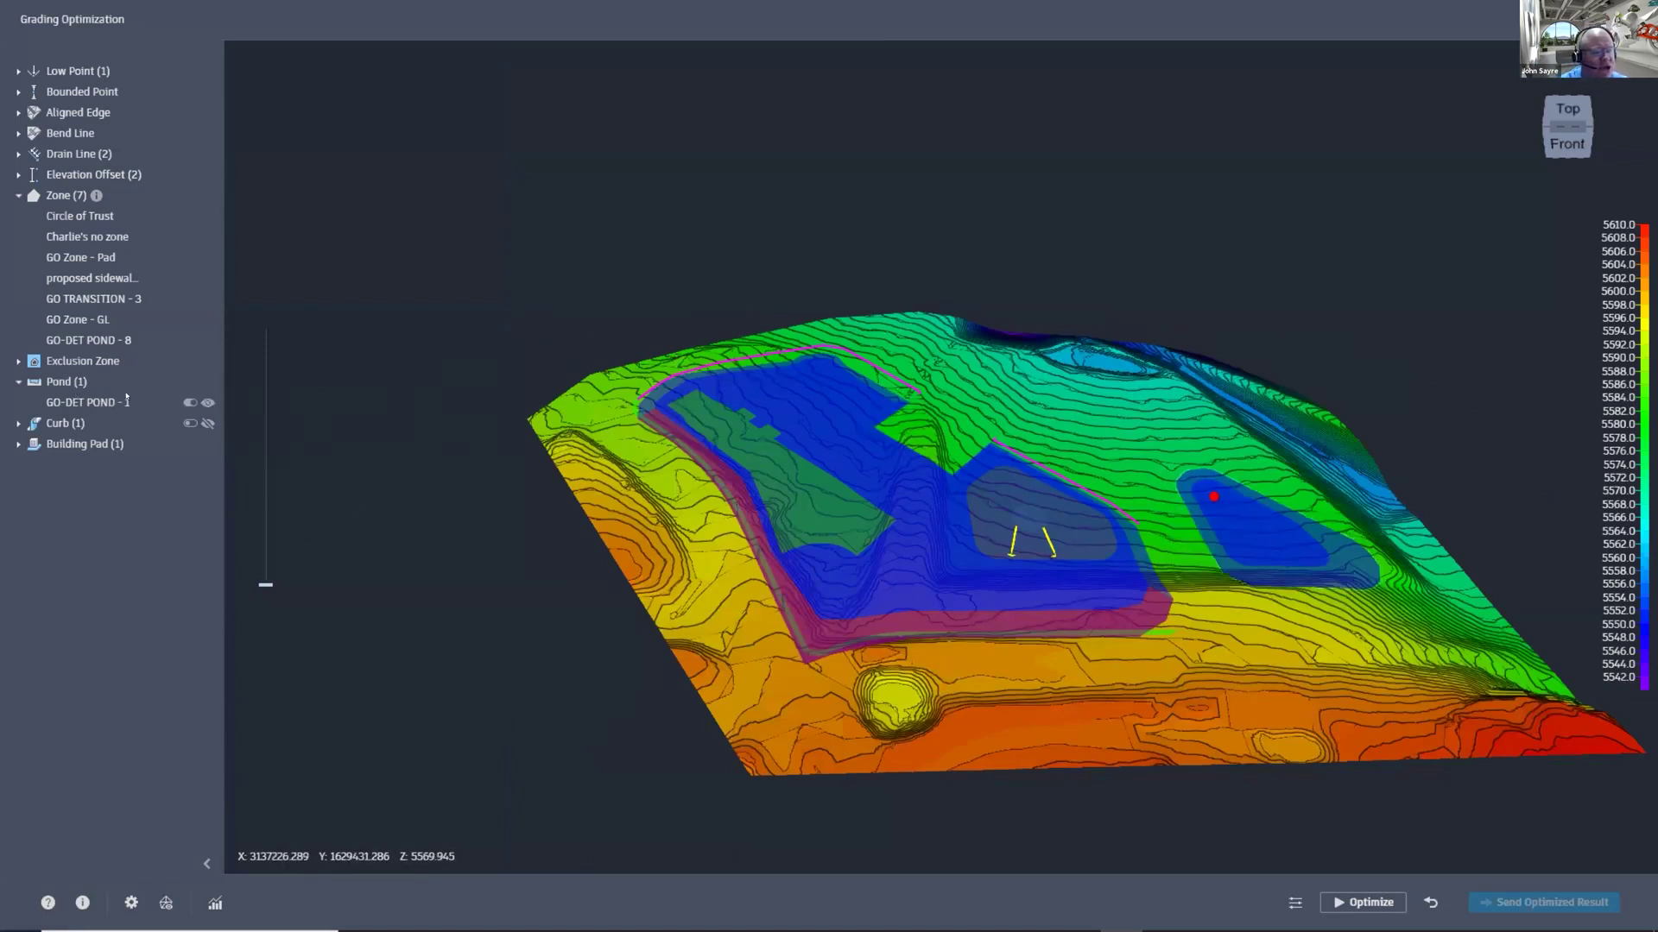
{"action": "mouse_move", "coordinate": [185, 381]}
{"action": "left_click", "coordinate": [185, 381]}
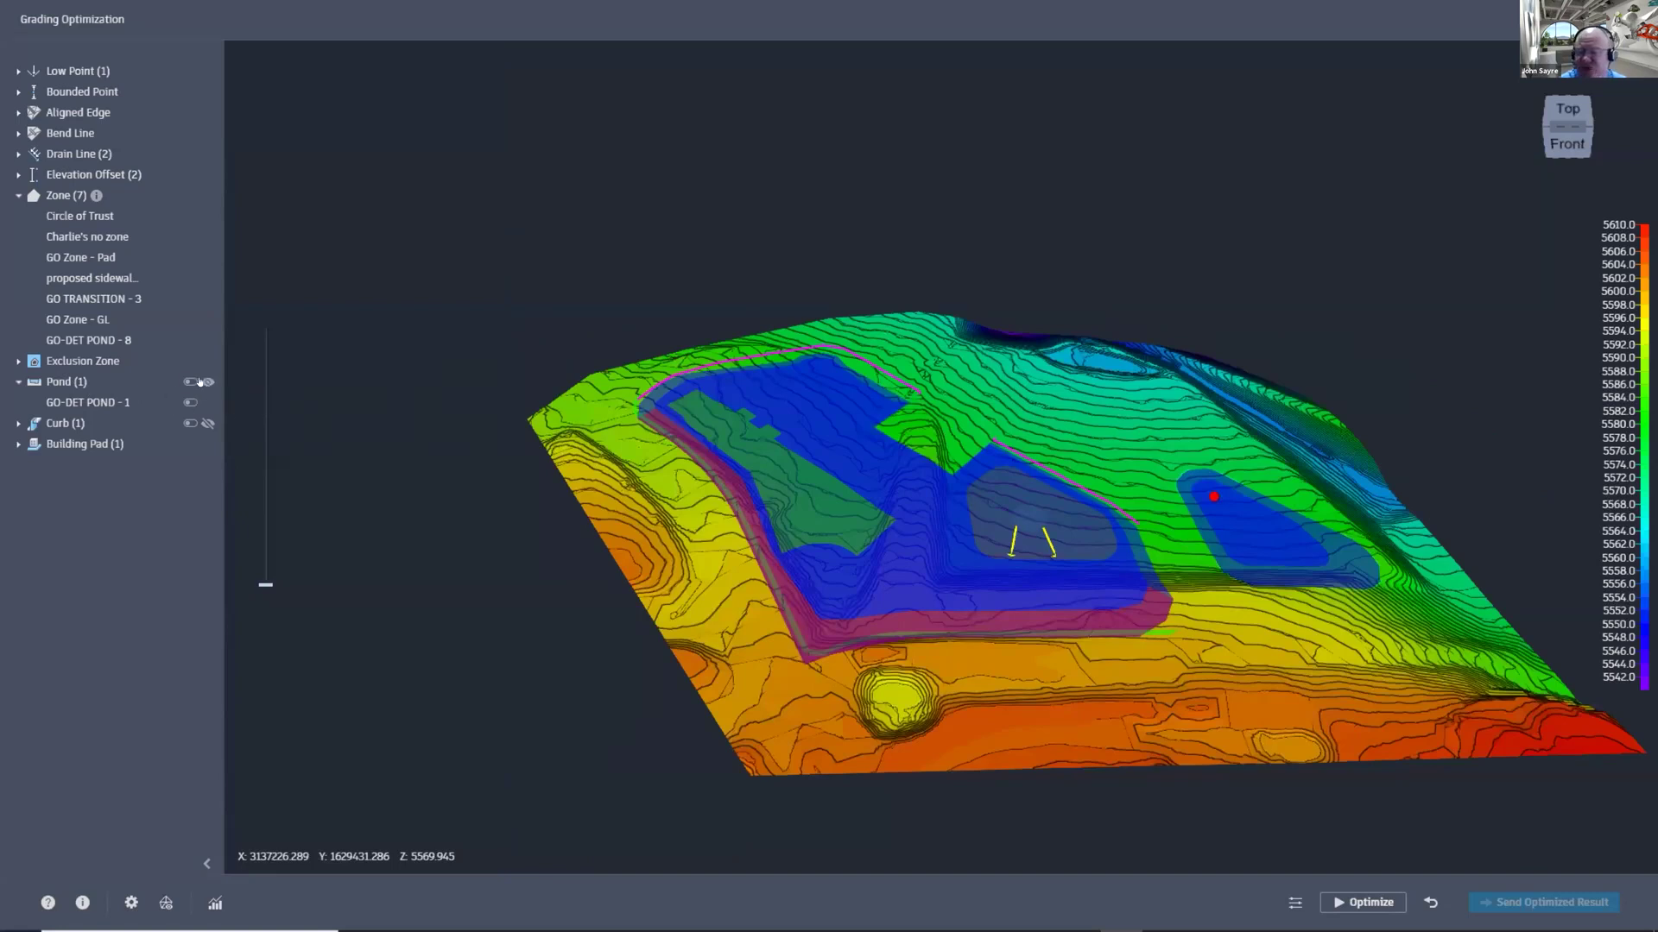
{"action": "left_click", "coordinate": [200, 381]}
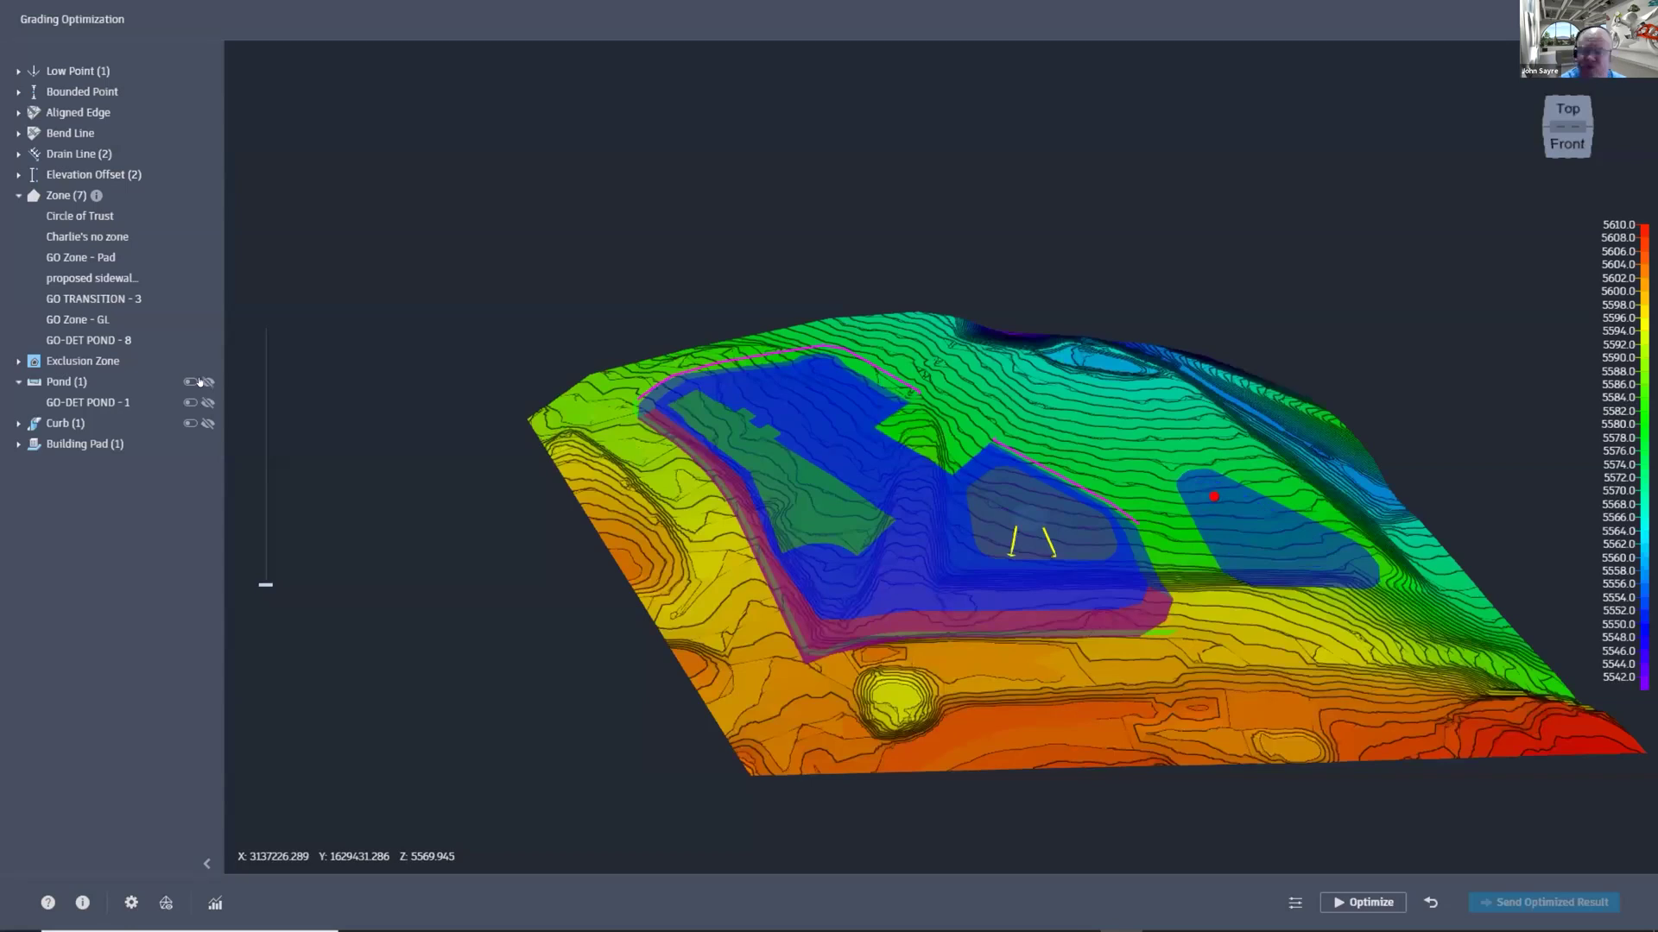
{"action": "mouse_move", "coordinate": [185, 340]}
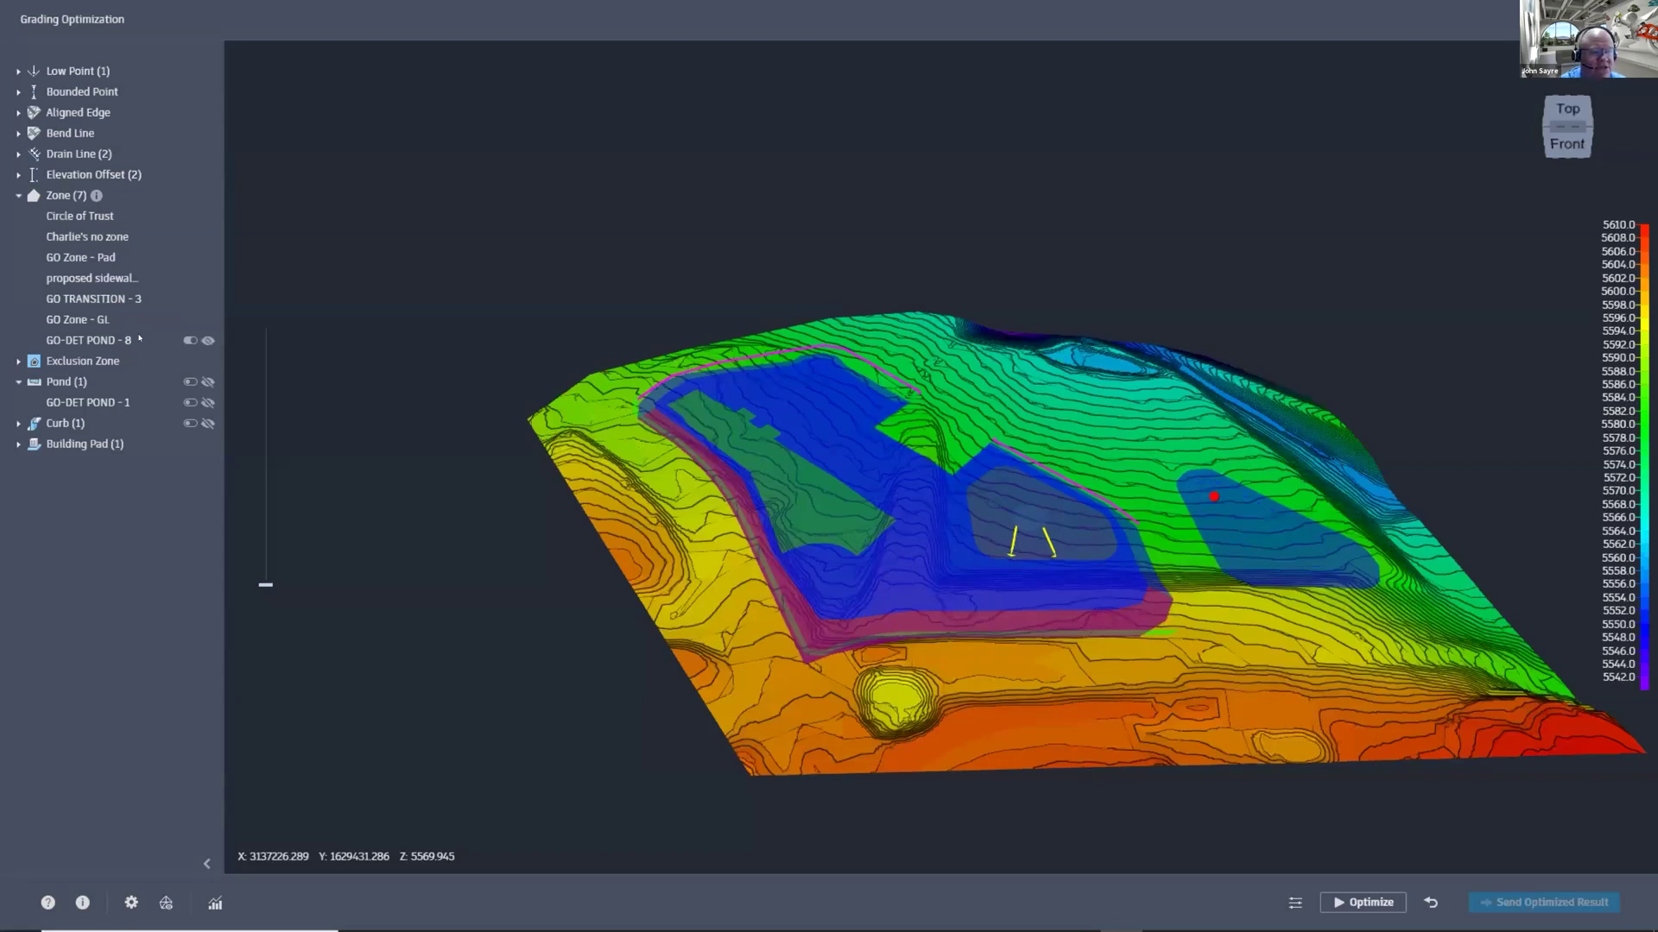
{"action": "left_click", "coordinate": [207, 341]}
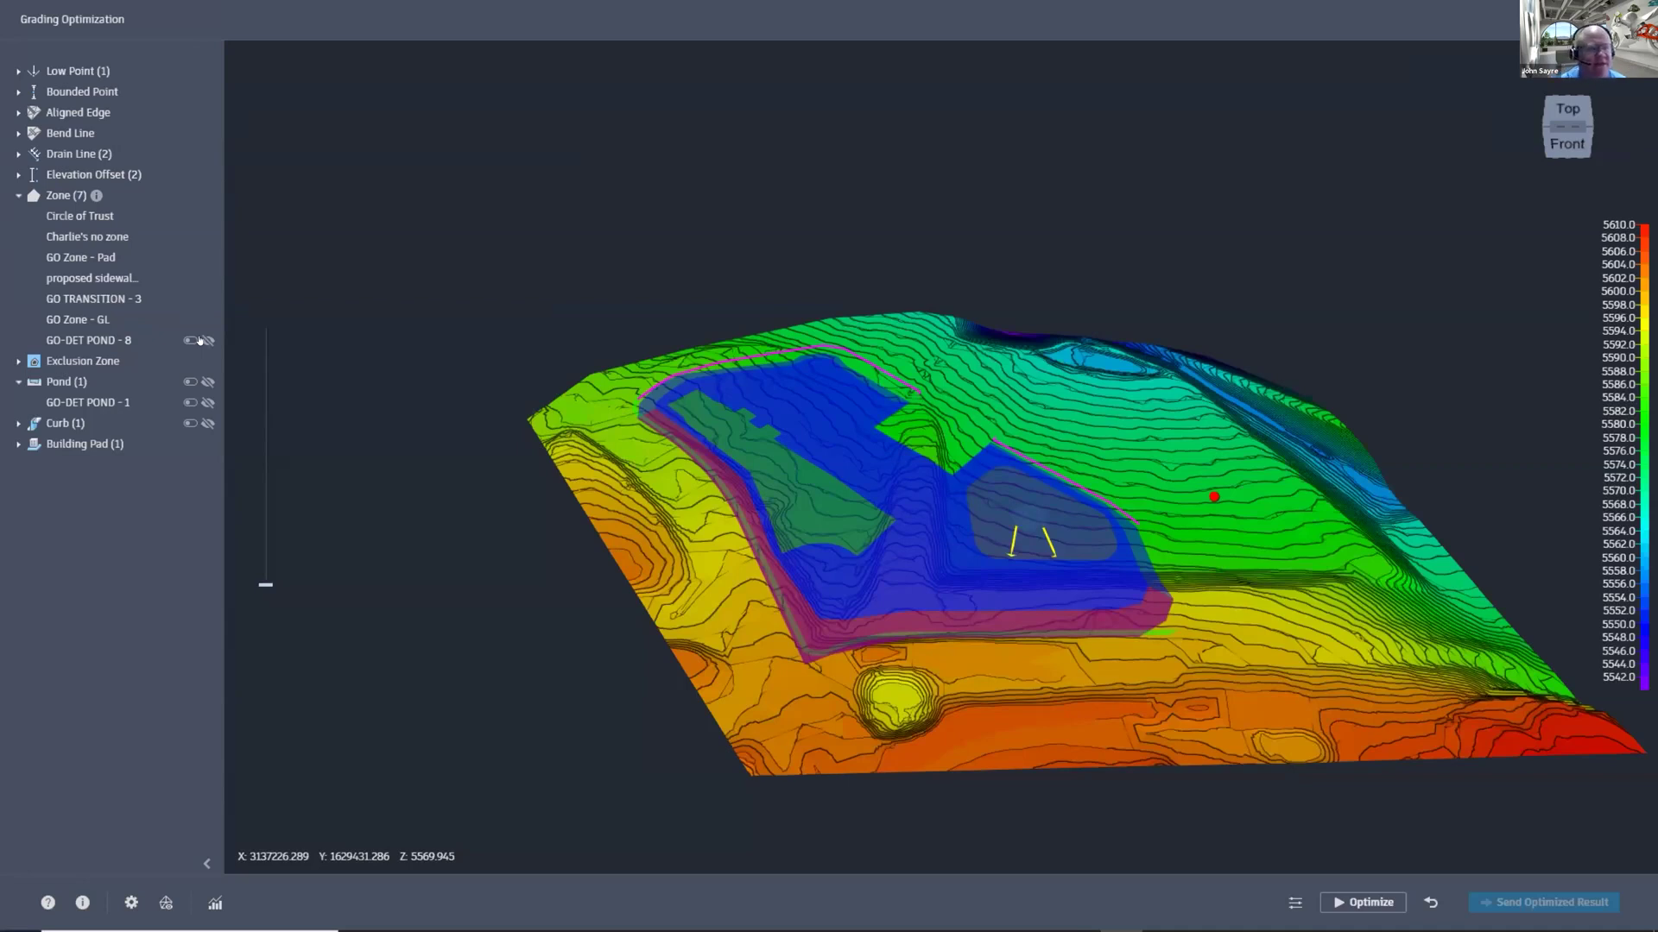
{"action": "left_click", "coordinate": [189, 340]}
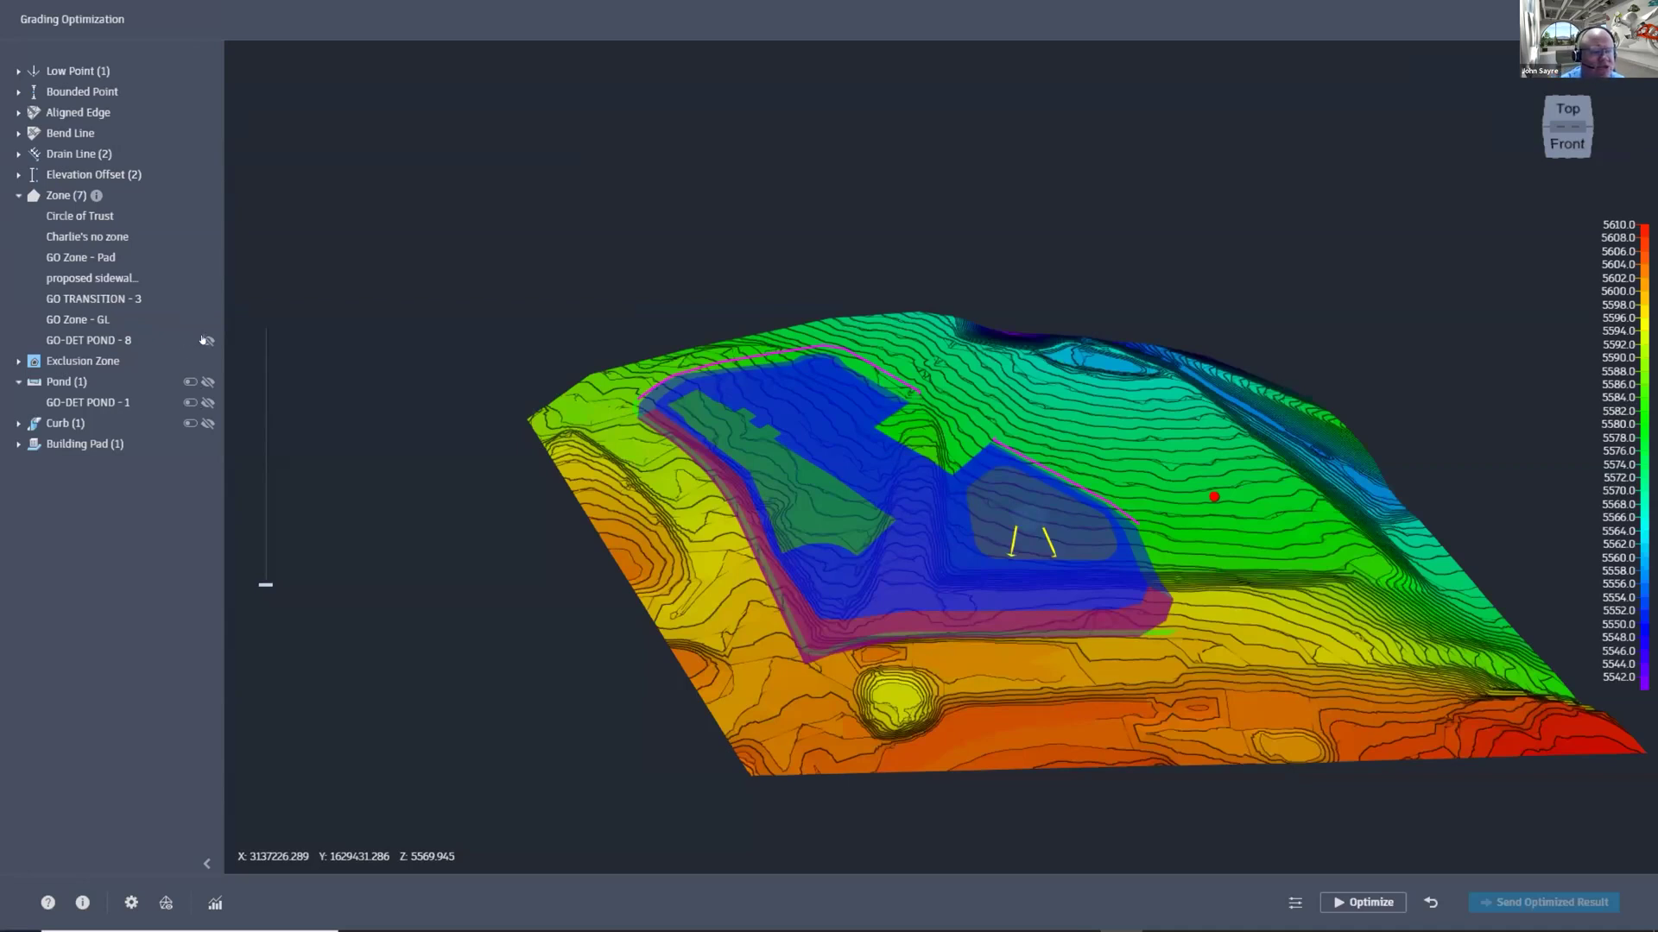
{"action": "left_click", "coordinate": [190, 402]}
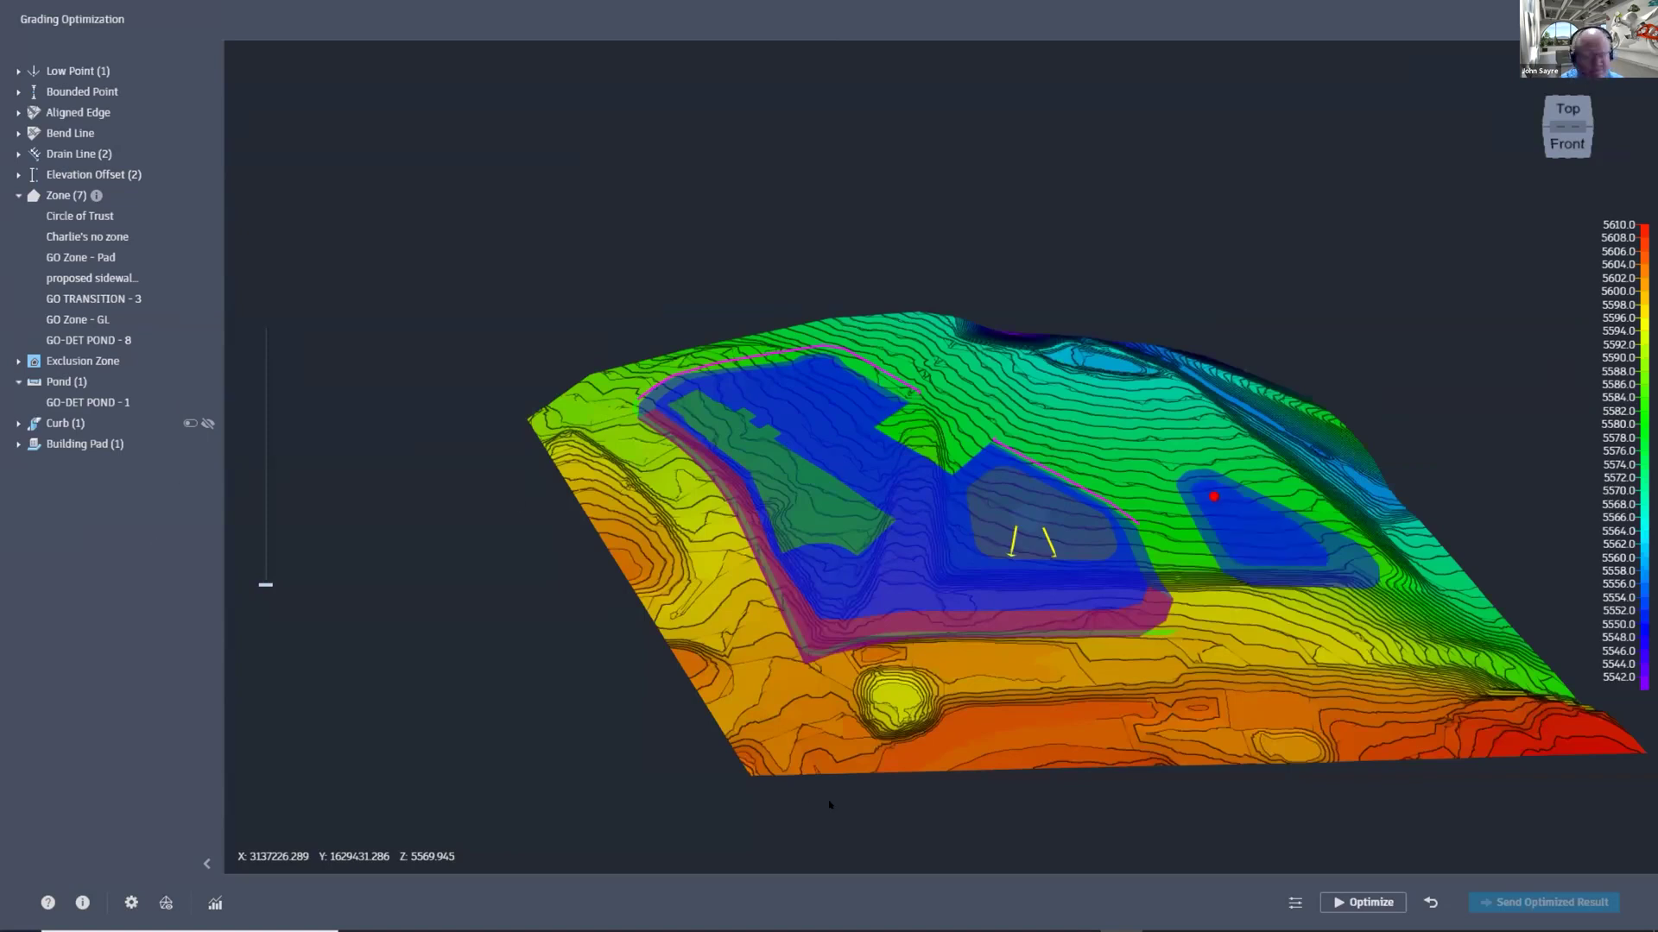
{"action": "left_click", "coordinate": [1362, 903]}
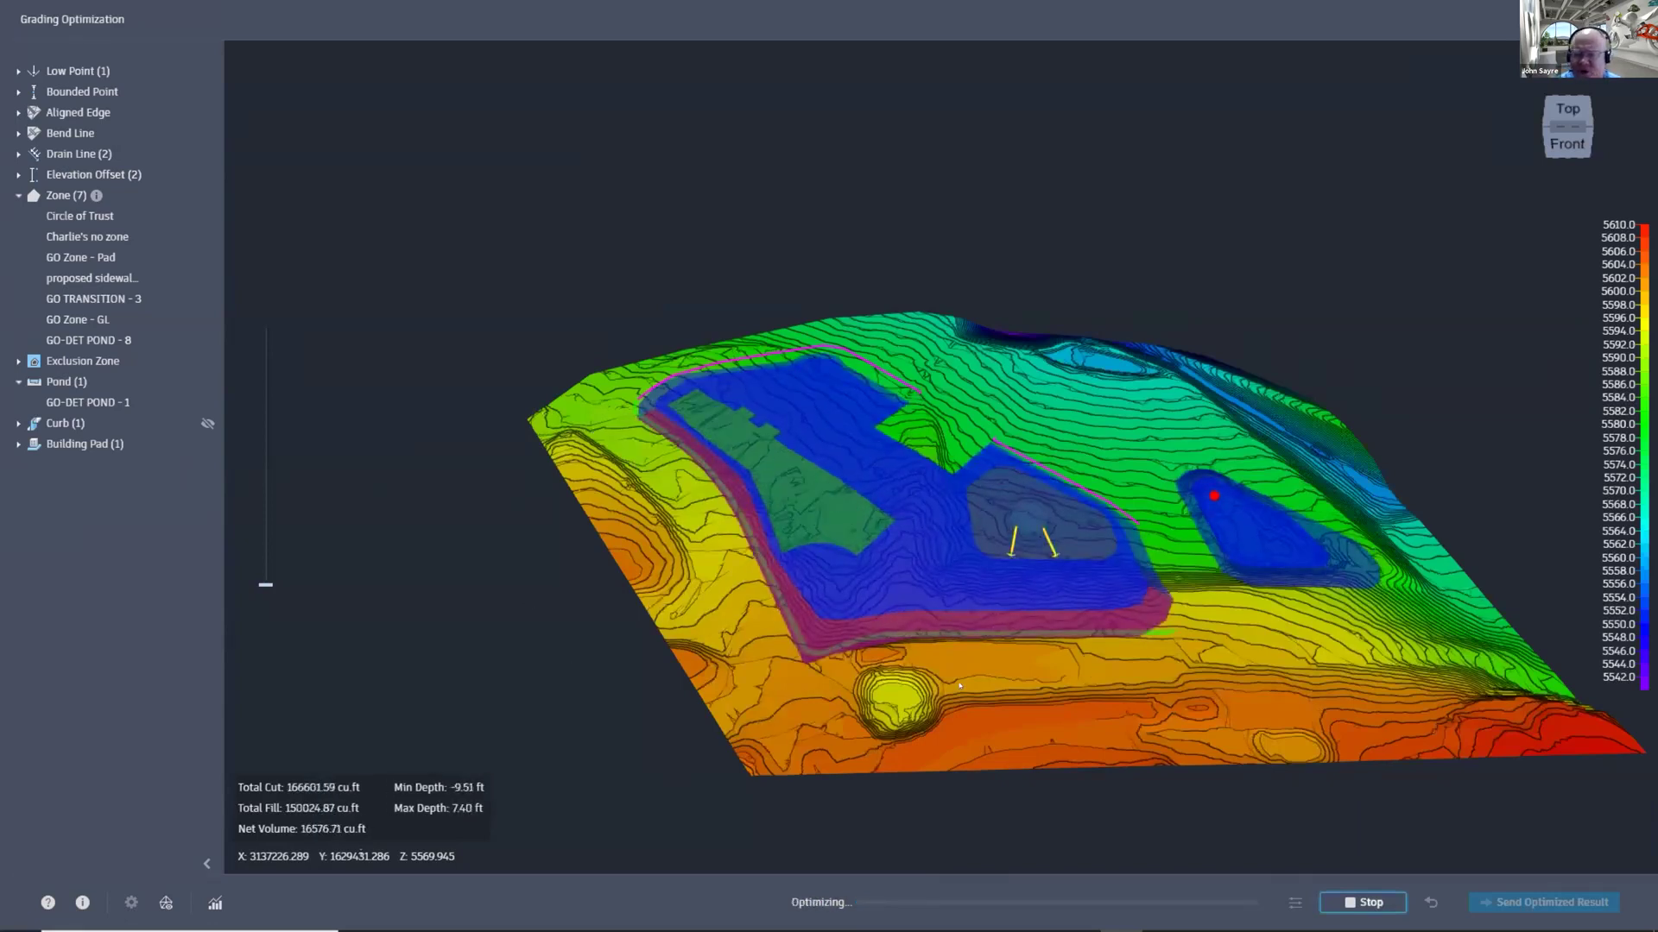
Step: Orbit the terrain around the pond and switch the result display to Violations
{"action": "scroll", "coordinate": [1054, 558], "scroll_direction": "up", "scroll_amount": 4}
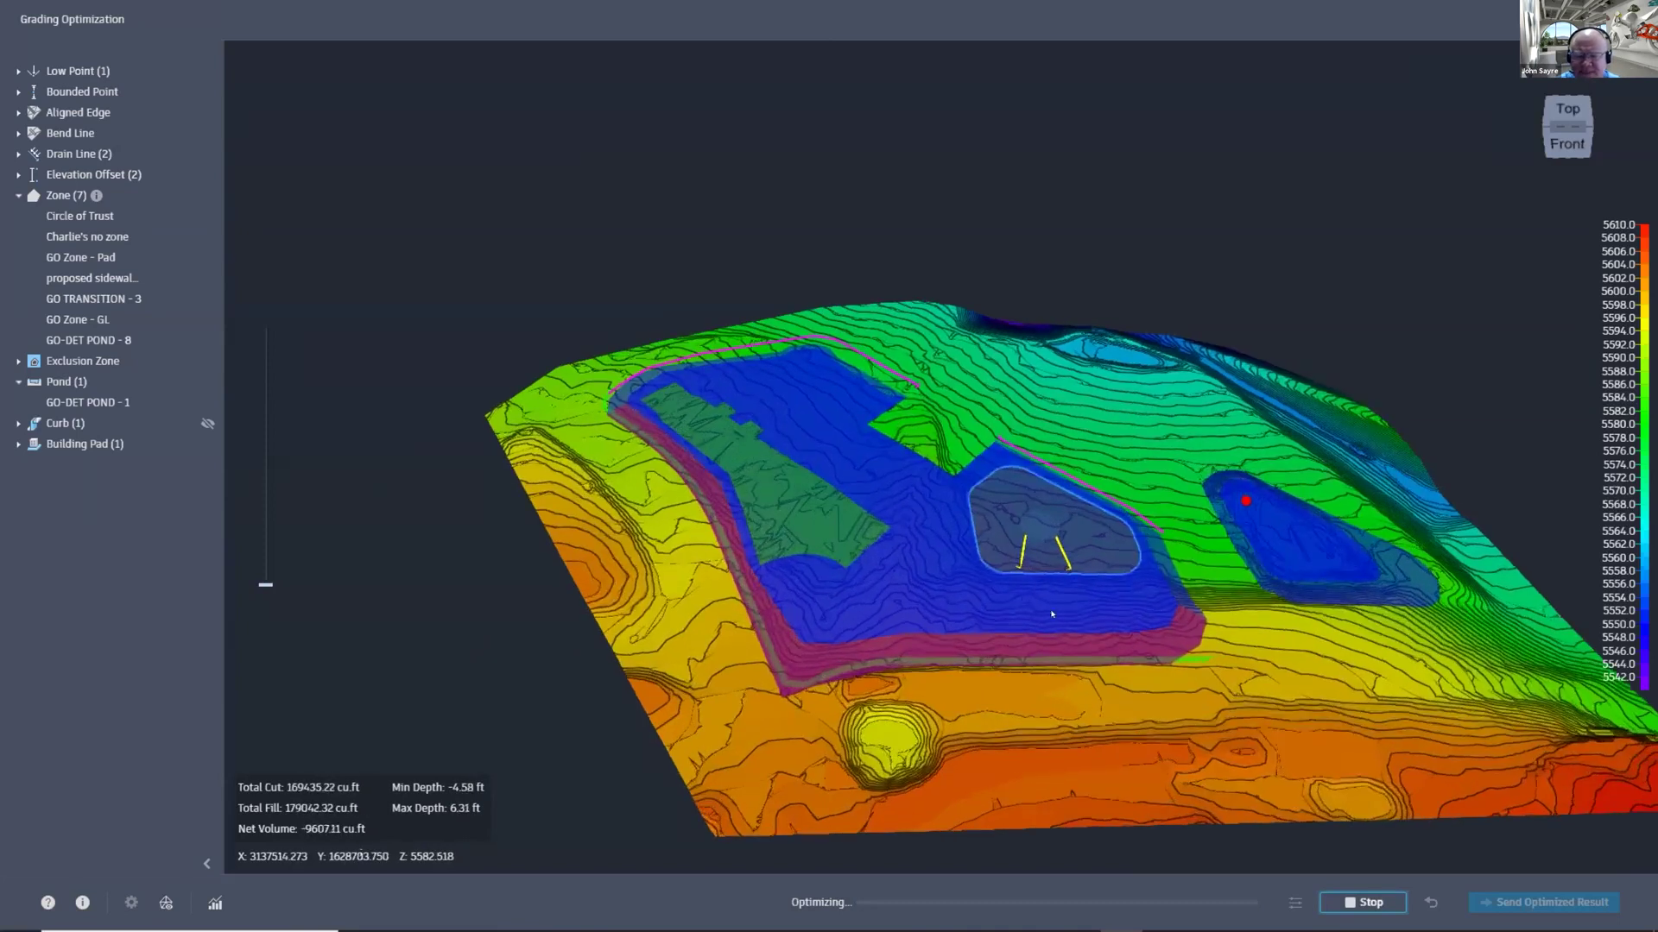
{"action": "left_click_drag", "start_coordinate": [1040, 644], "coordinate": [802, 631]}
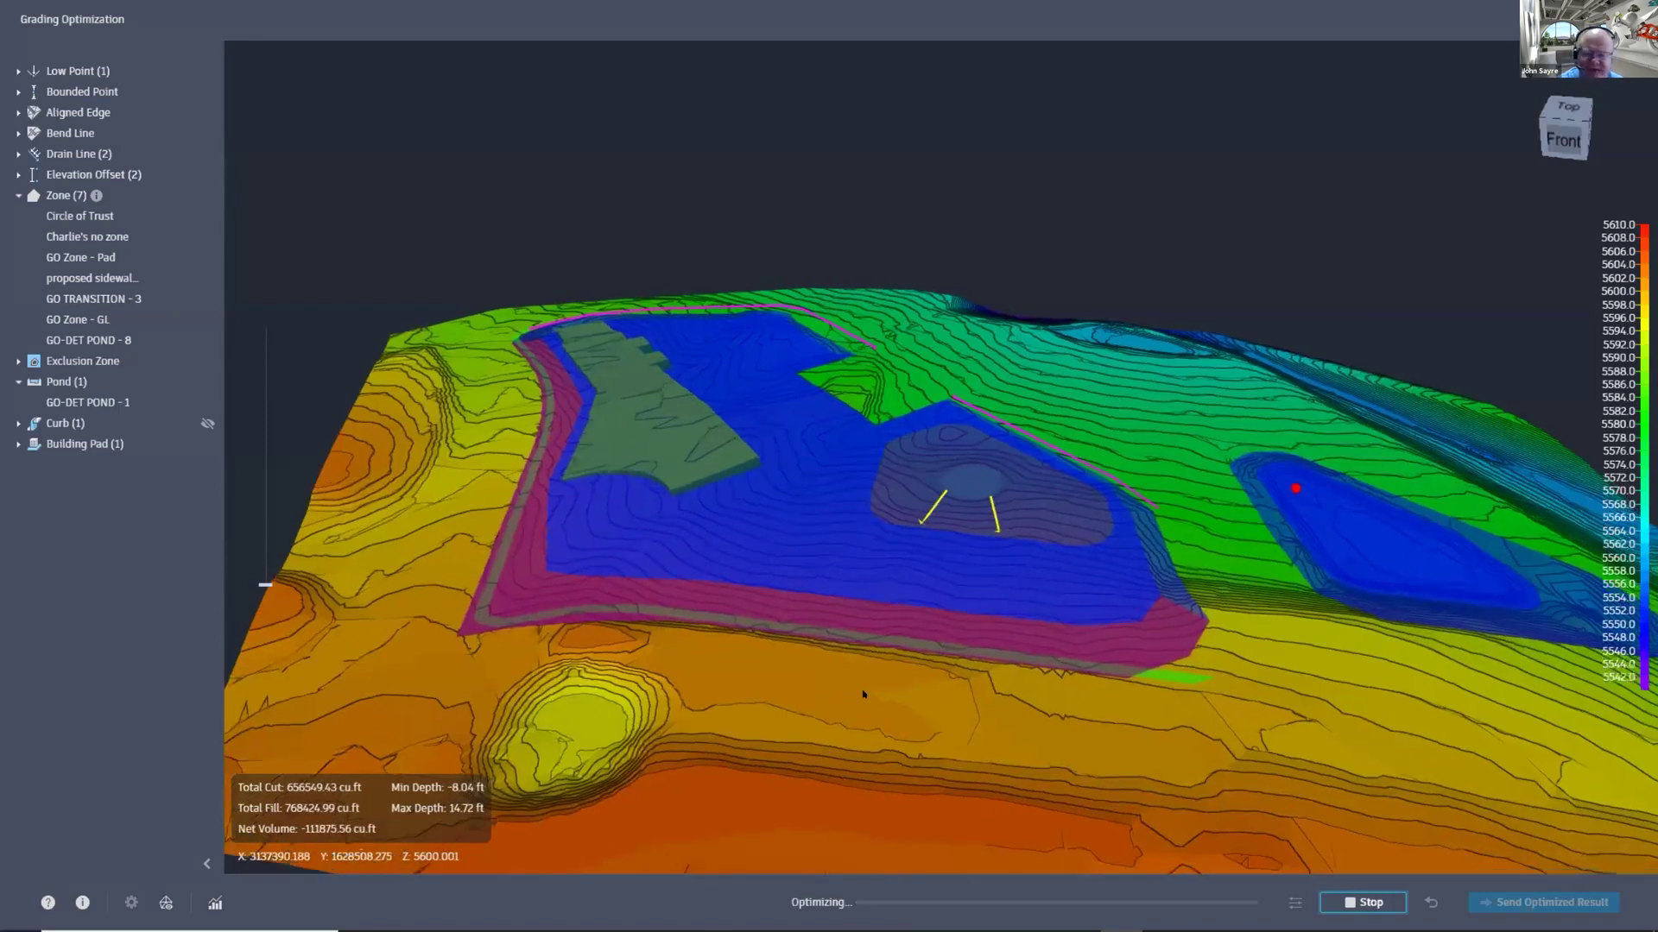
{"action": "left_click_drag", "start_coordinate": [820, 695], "coordinate": [604, 777]}
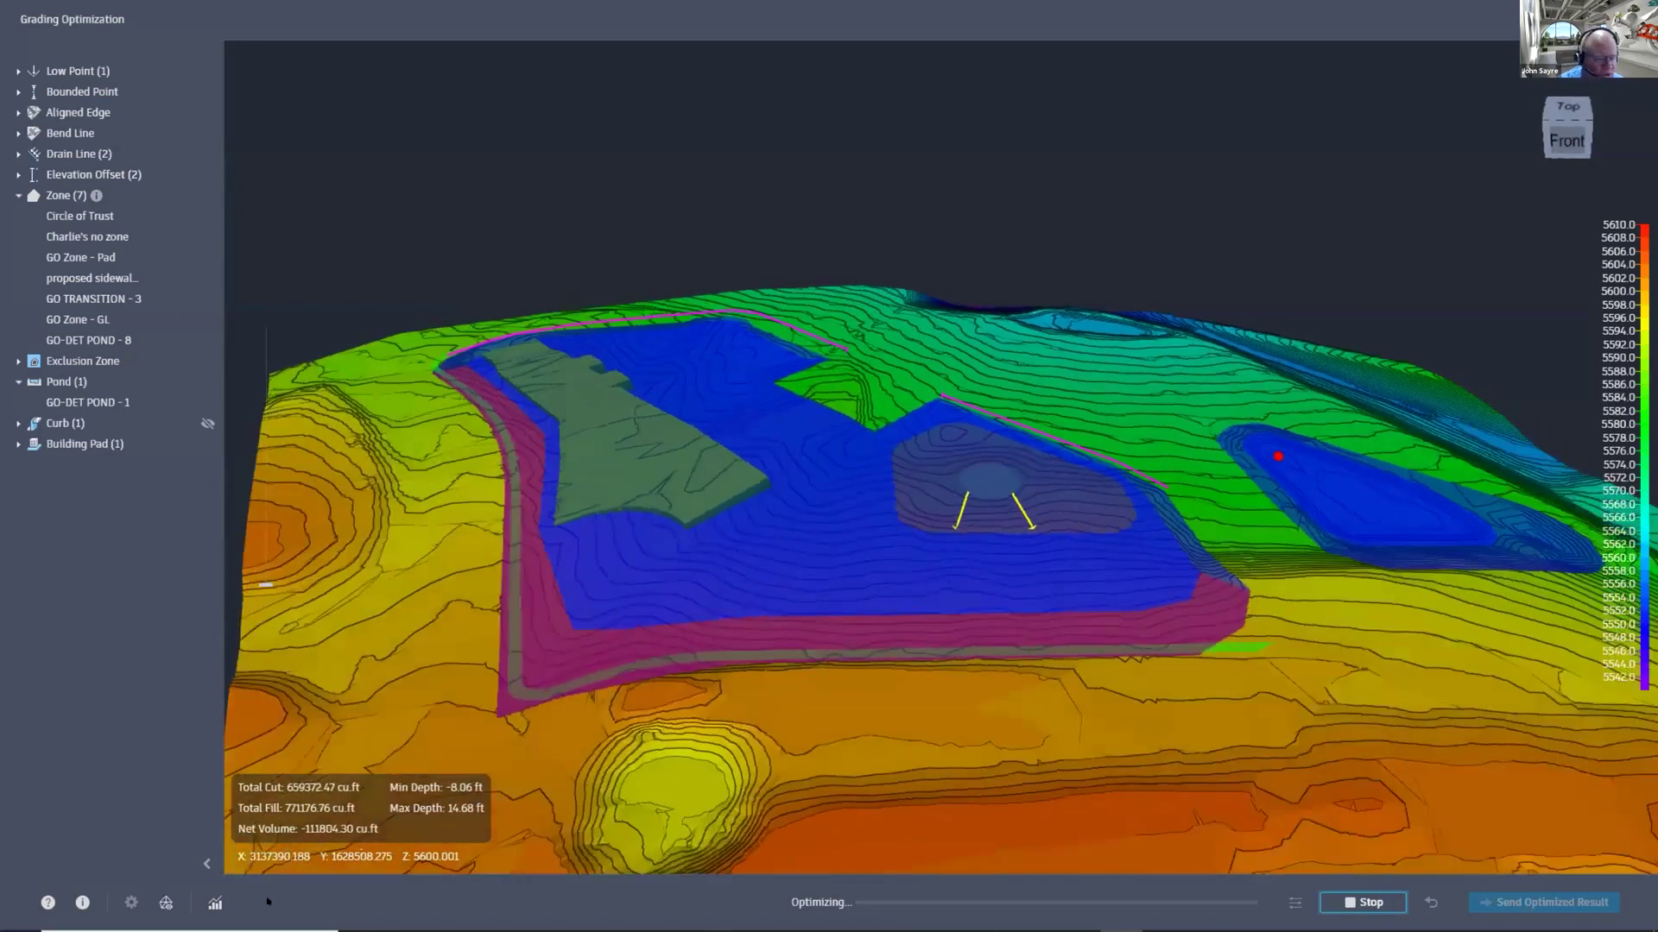
{"action": "left_click", "coordinate": [164, 903]}
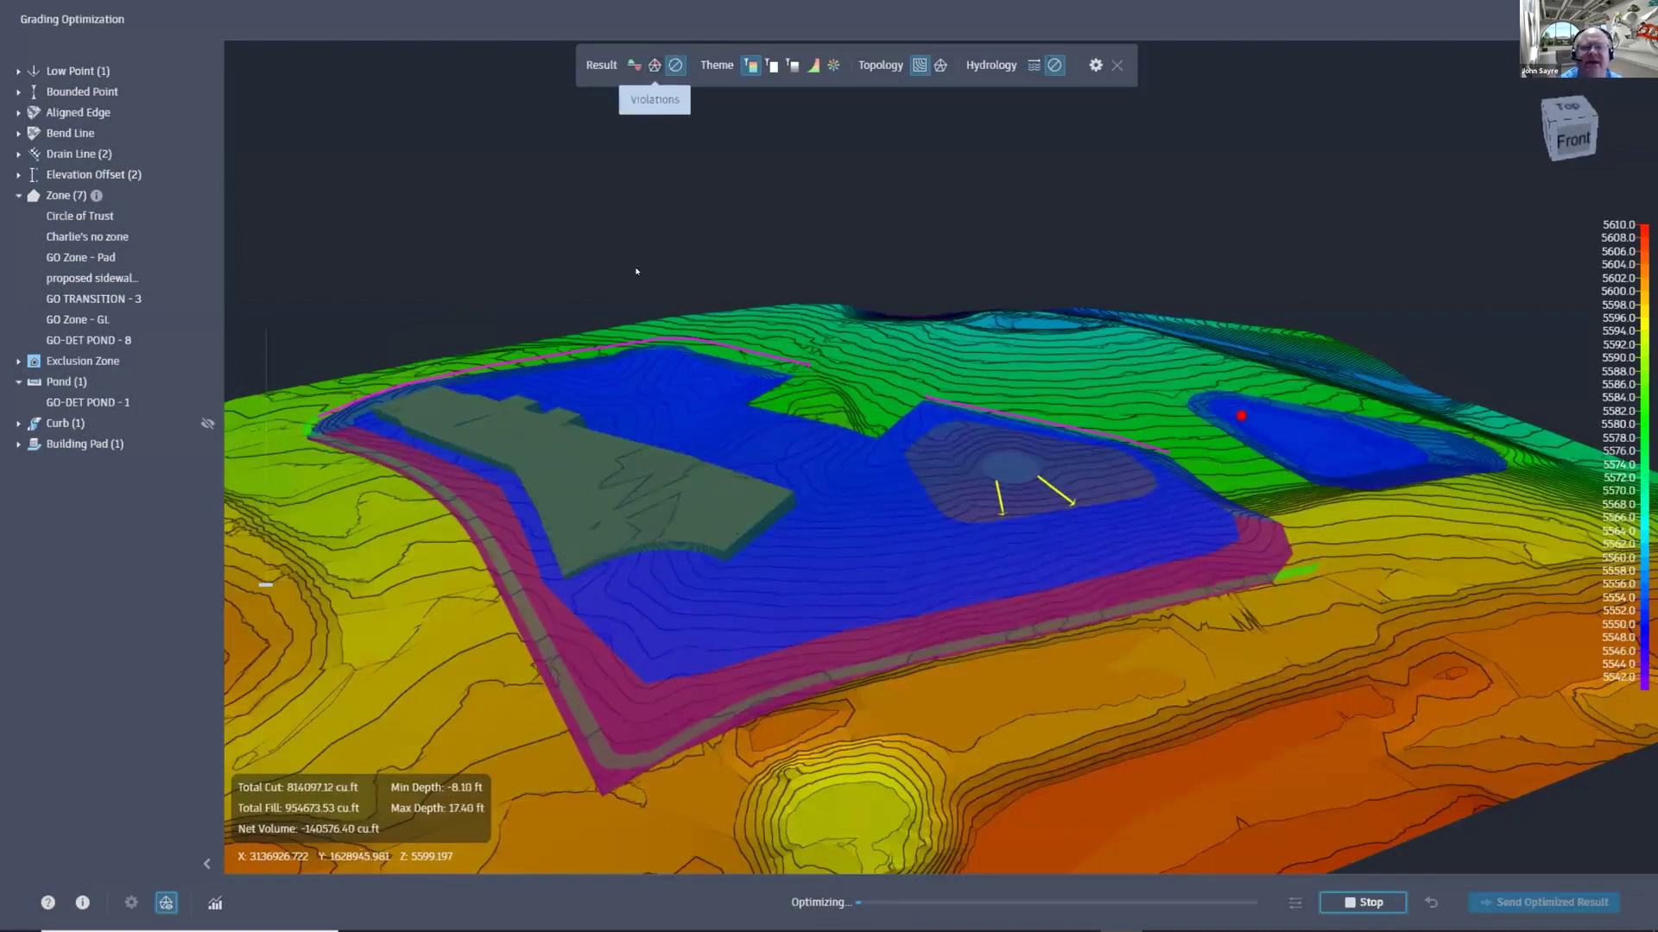
{"action": "left_click", "coordinate": [649, 64]}
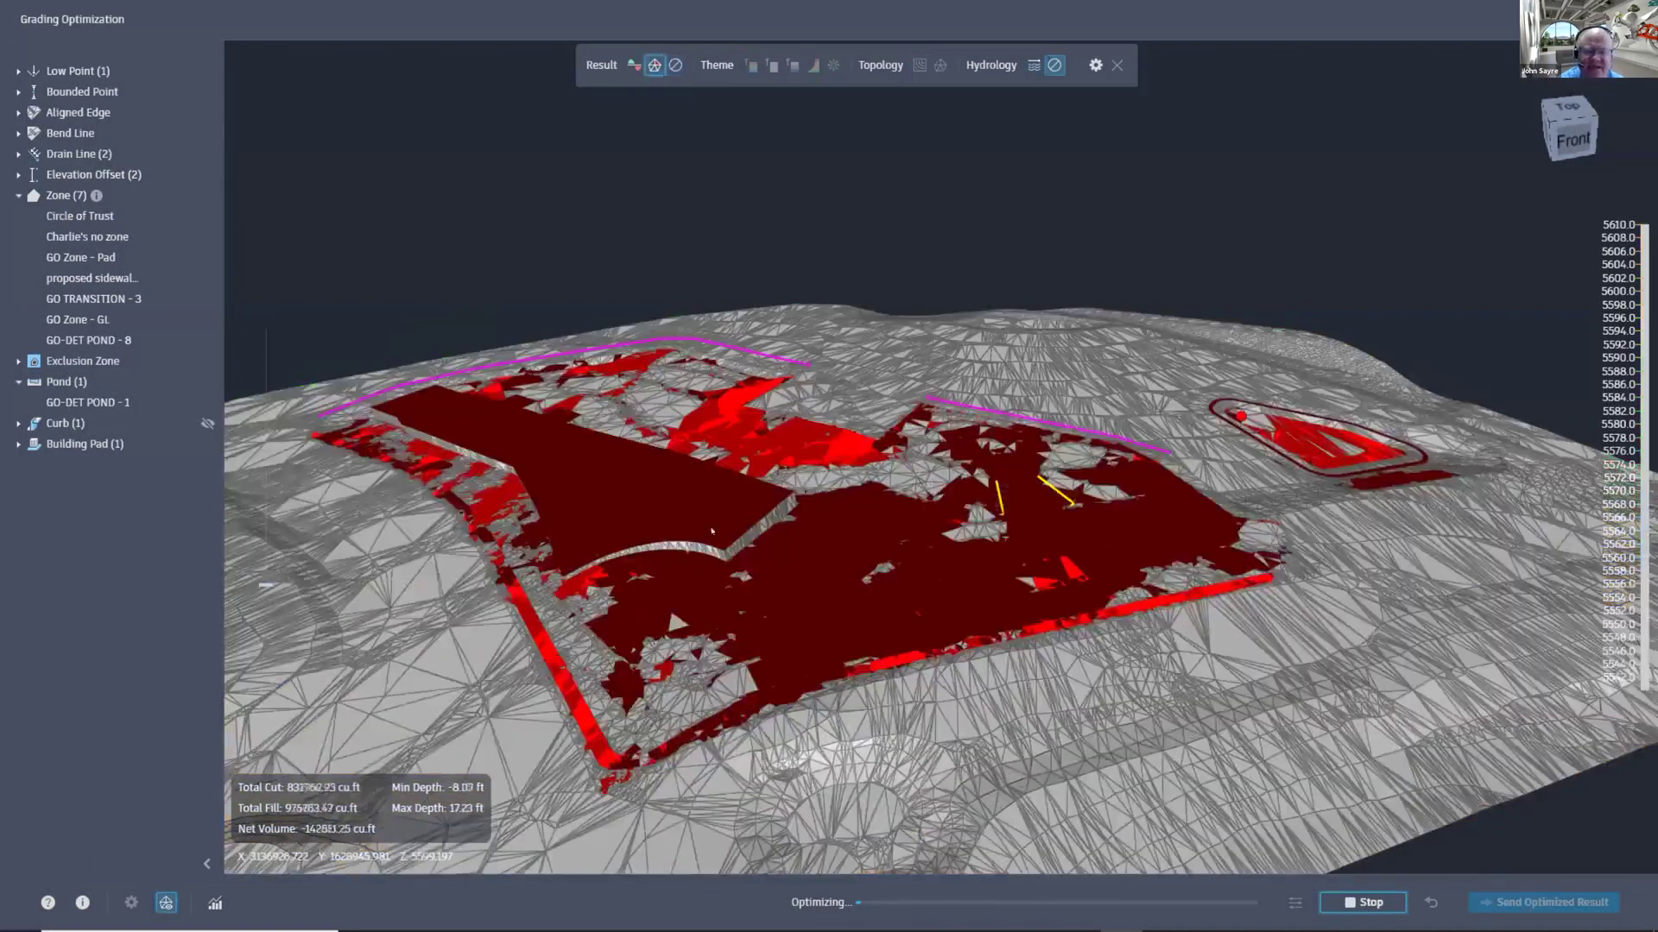
Step: Read the slope values over the red violation areas, then return to the cut and fill result
{"action": "mouse_move", "coordinate": [682, 517]}
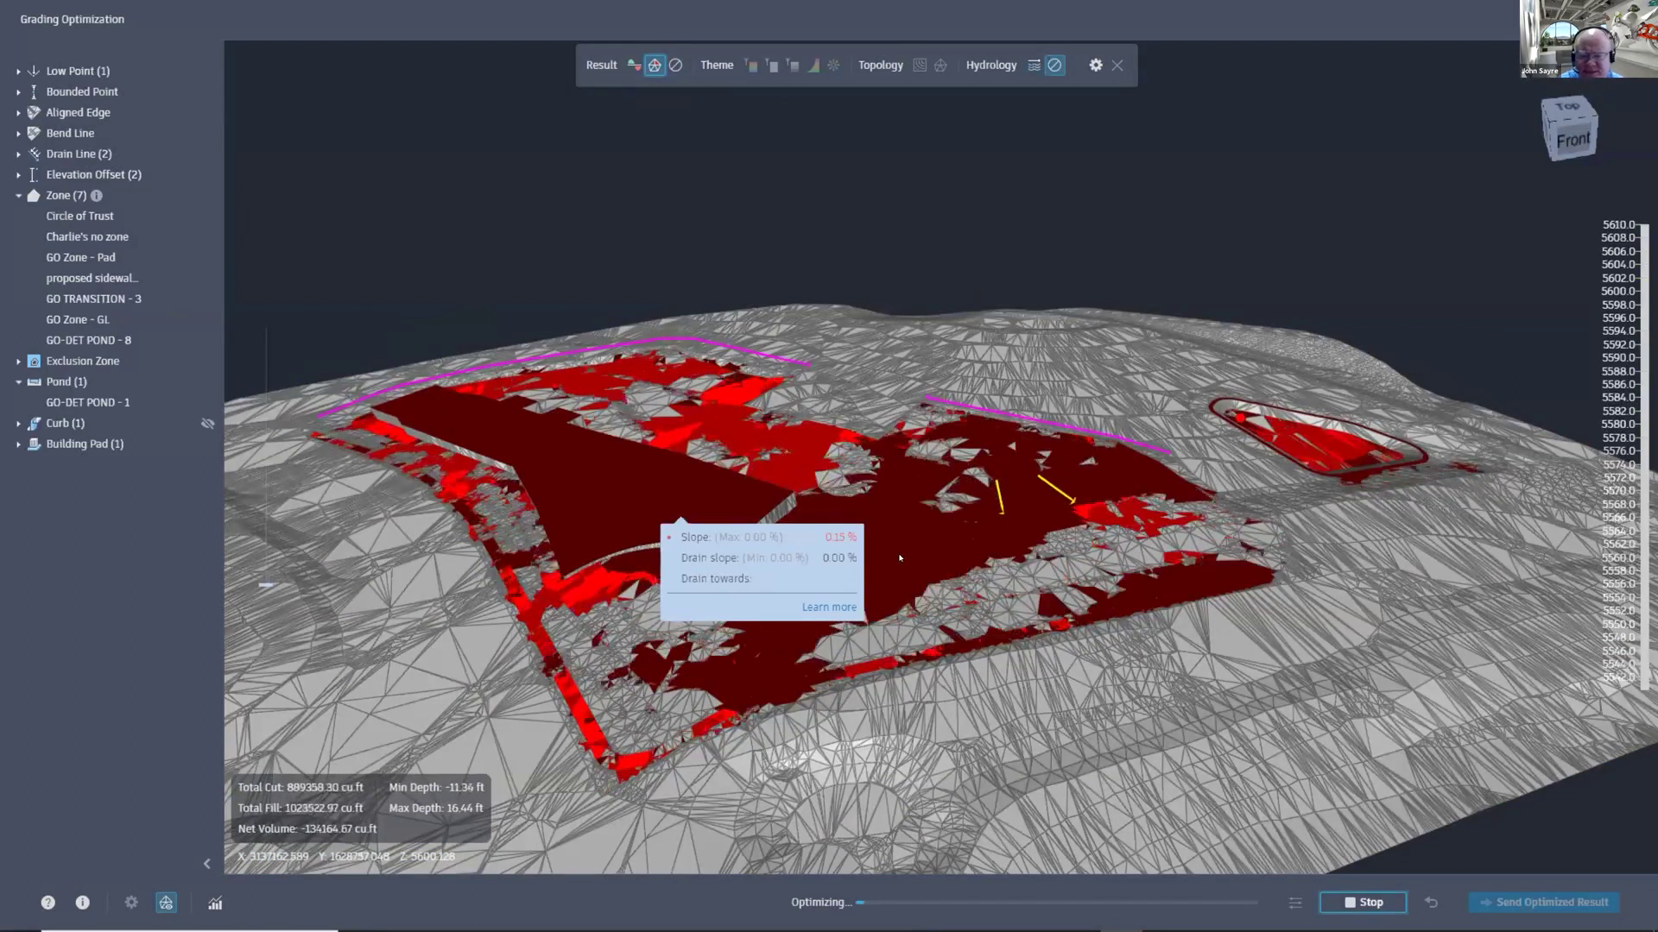
{"action": "mouse_move", "coordinate": [900, 559]}
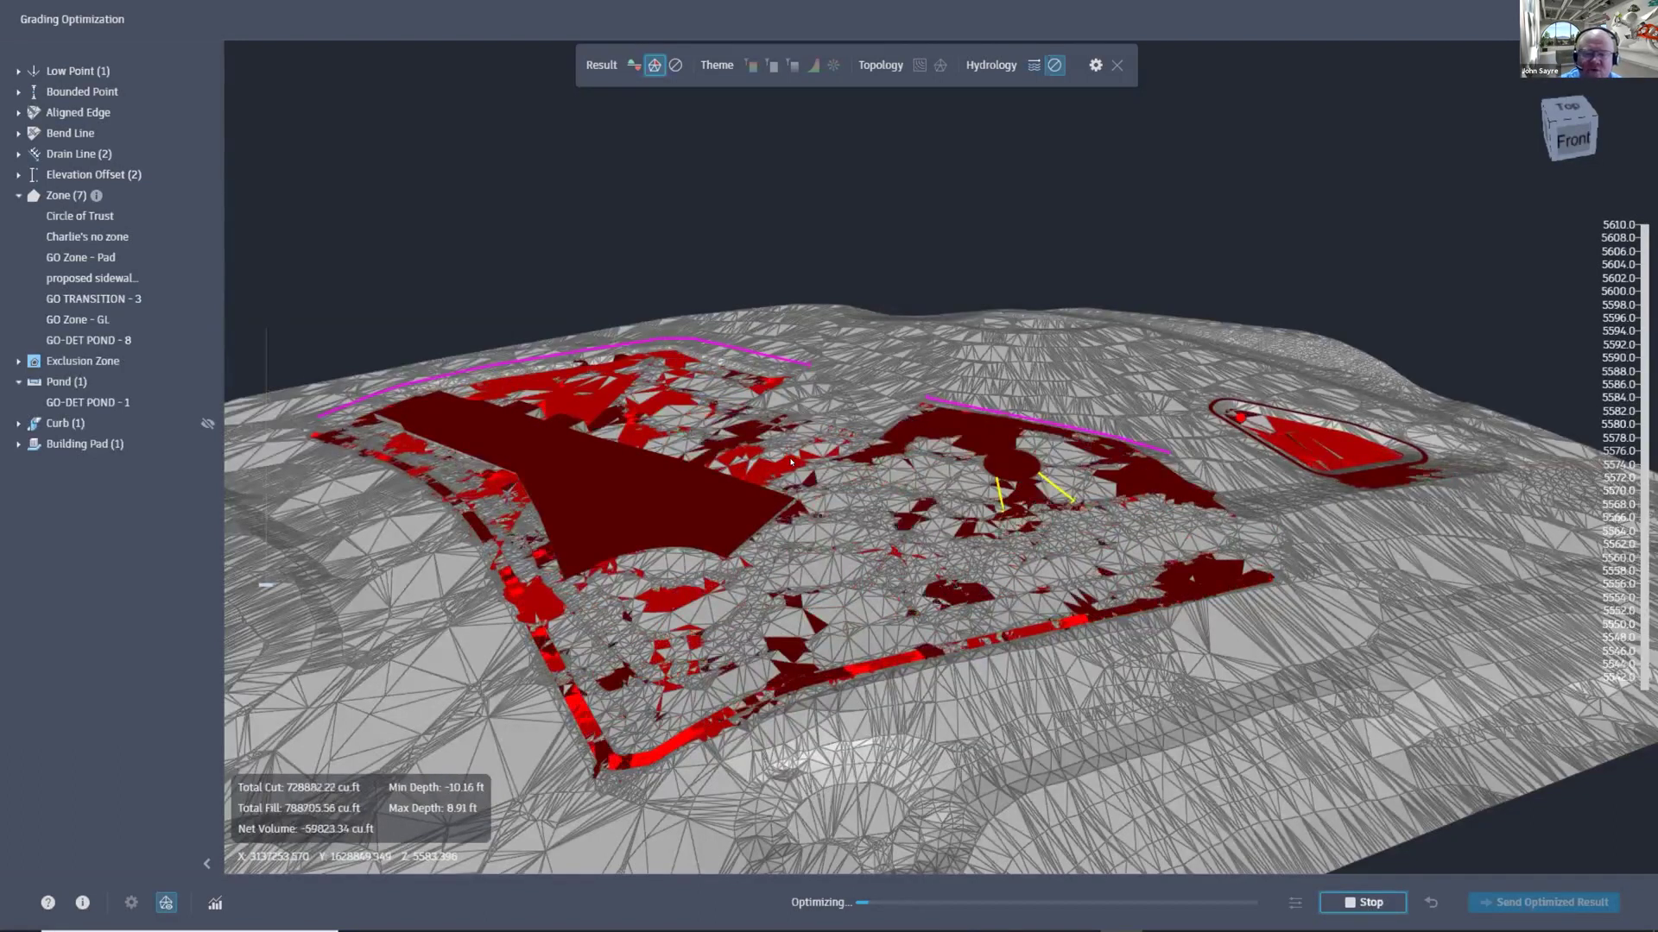
{"action": "mouse_move", "coordinate": [791, 463]}
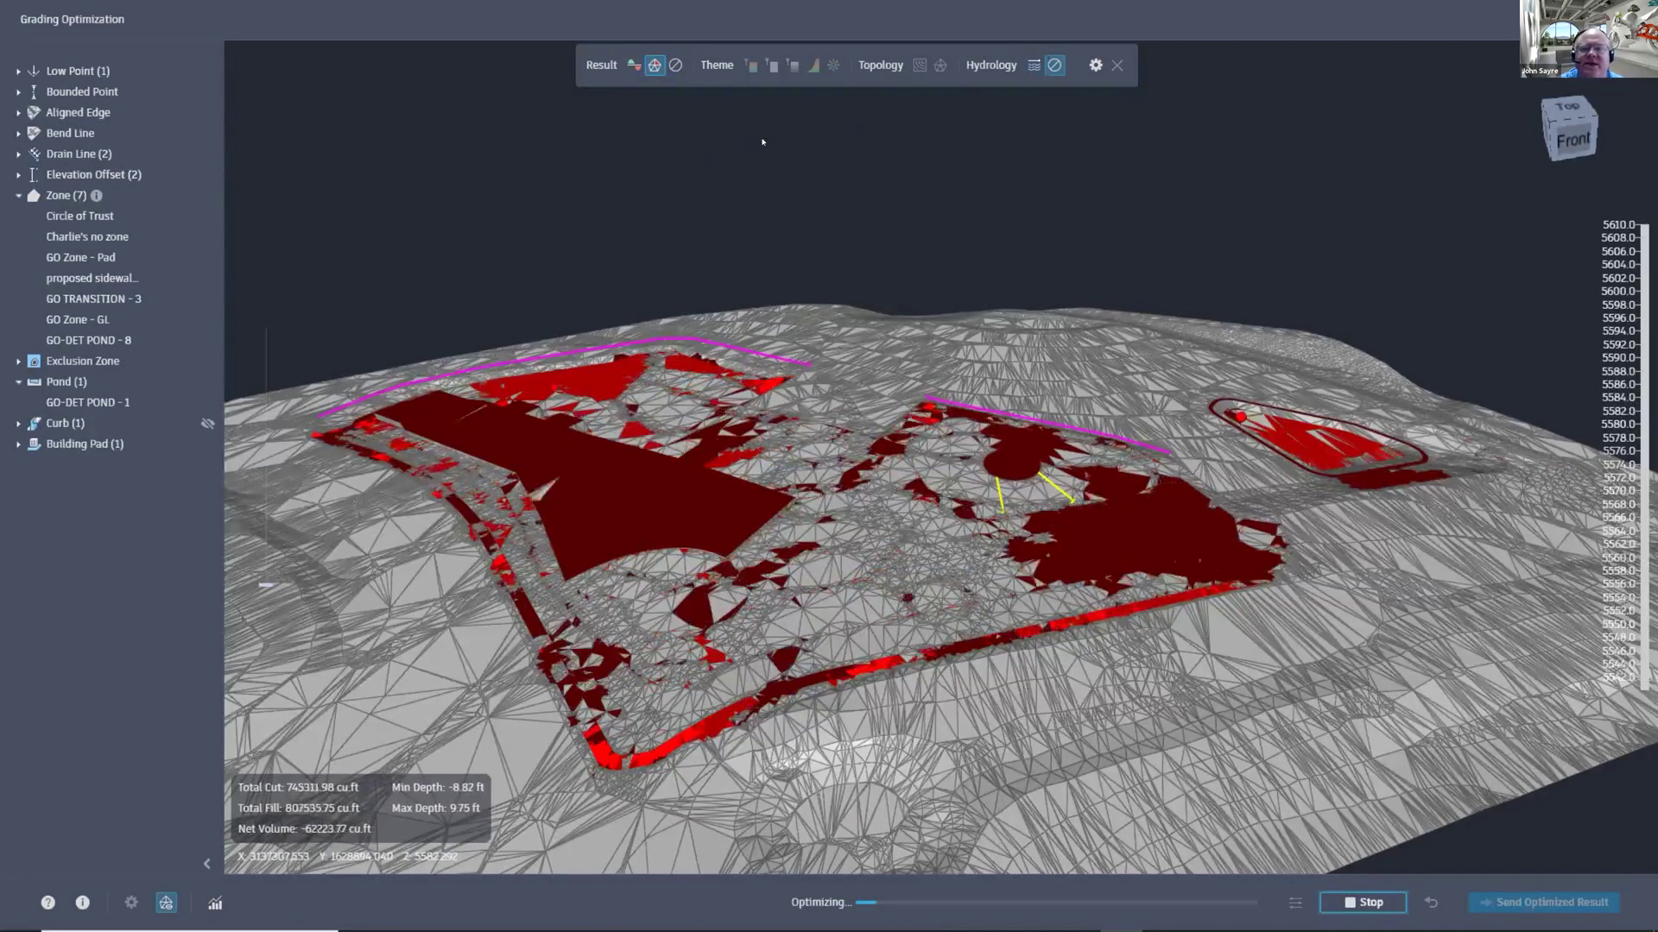
{"action": "left_click", "coordinate": [675, 65]}
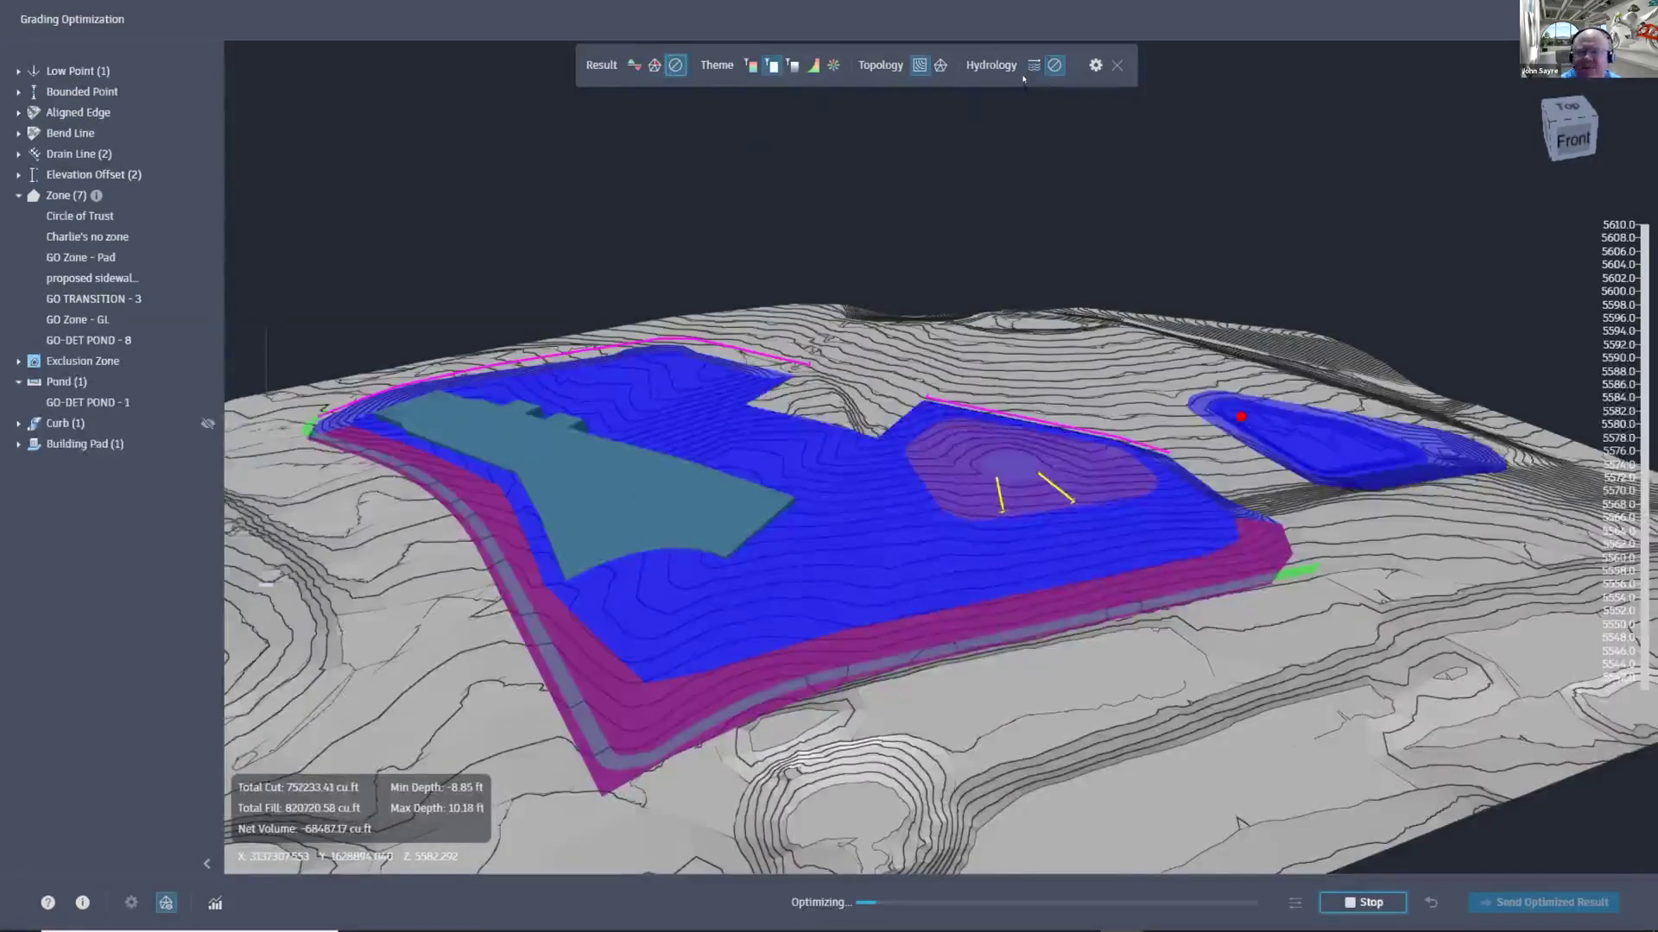
Step: Show Hydrology flow arrows, view them along the building pad, and stop the optimization
{"action": "left_click", "coordinate": [1033, 66]}
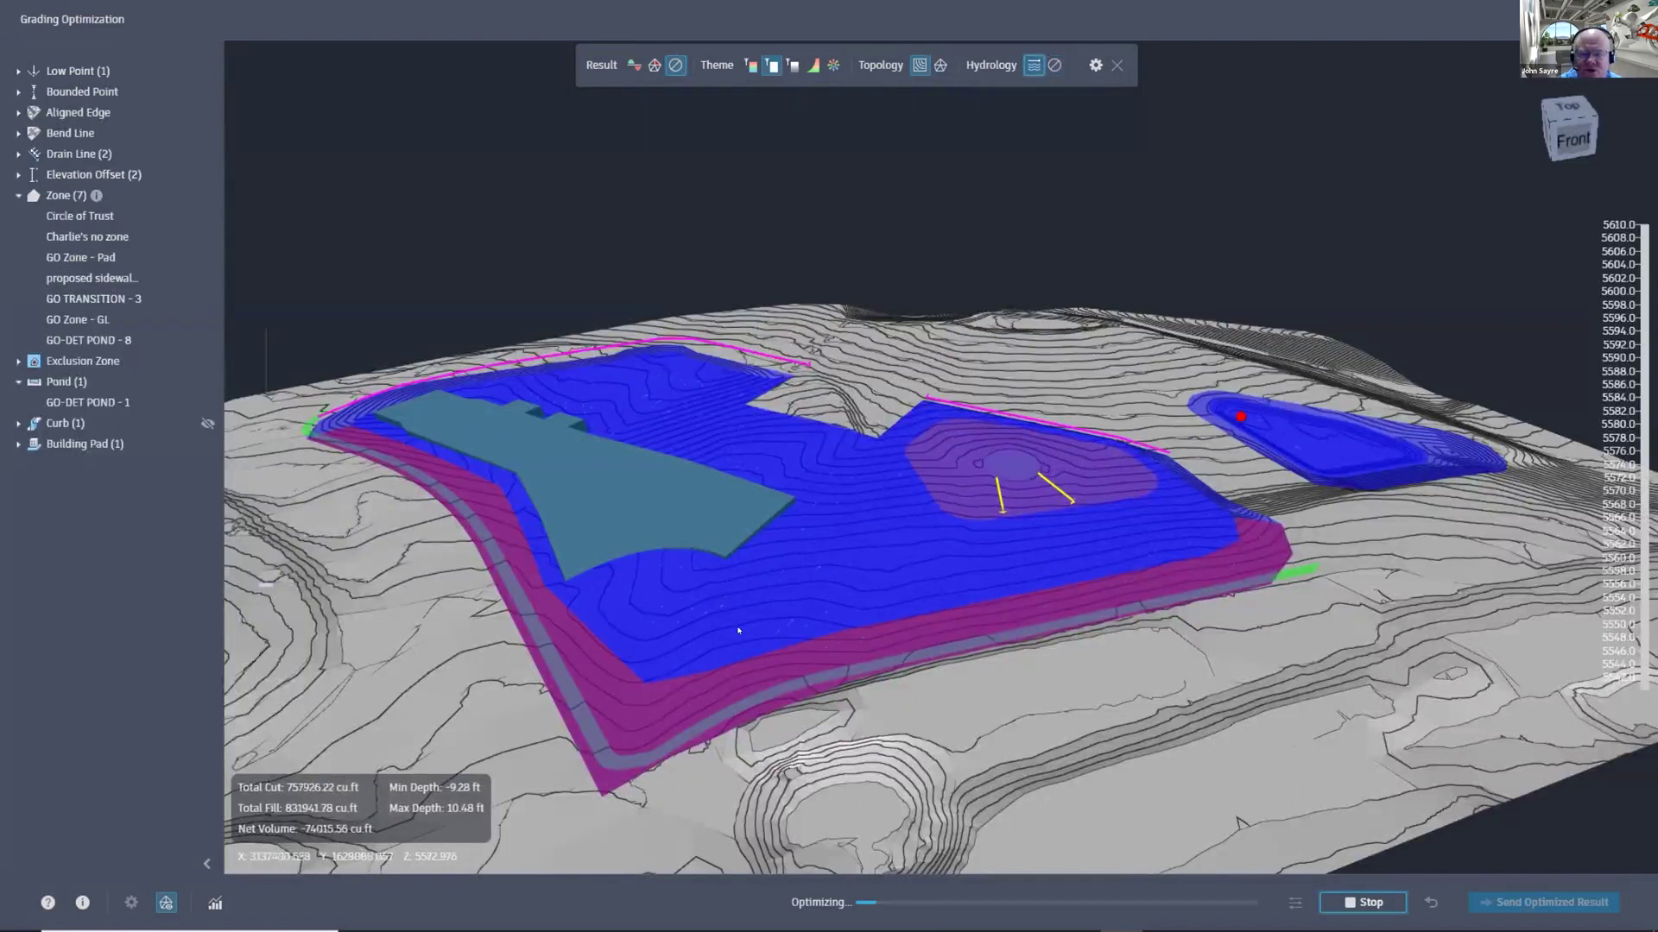
{"action": "left_click_drag", "start_coordinate": [1000, 571], "coordinate": [1274, 603]}
{"action": "scroll", "coordinate": [1274, 604], "scroll_direction": "up", "scroll_amount": 5}
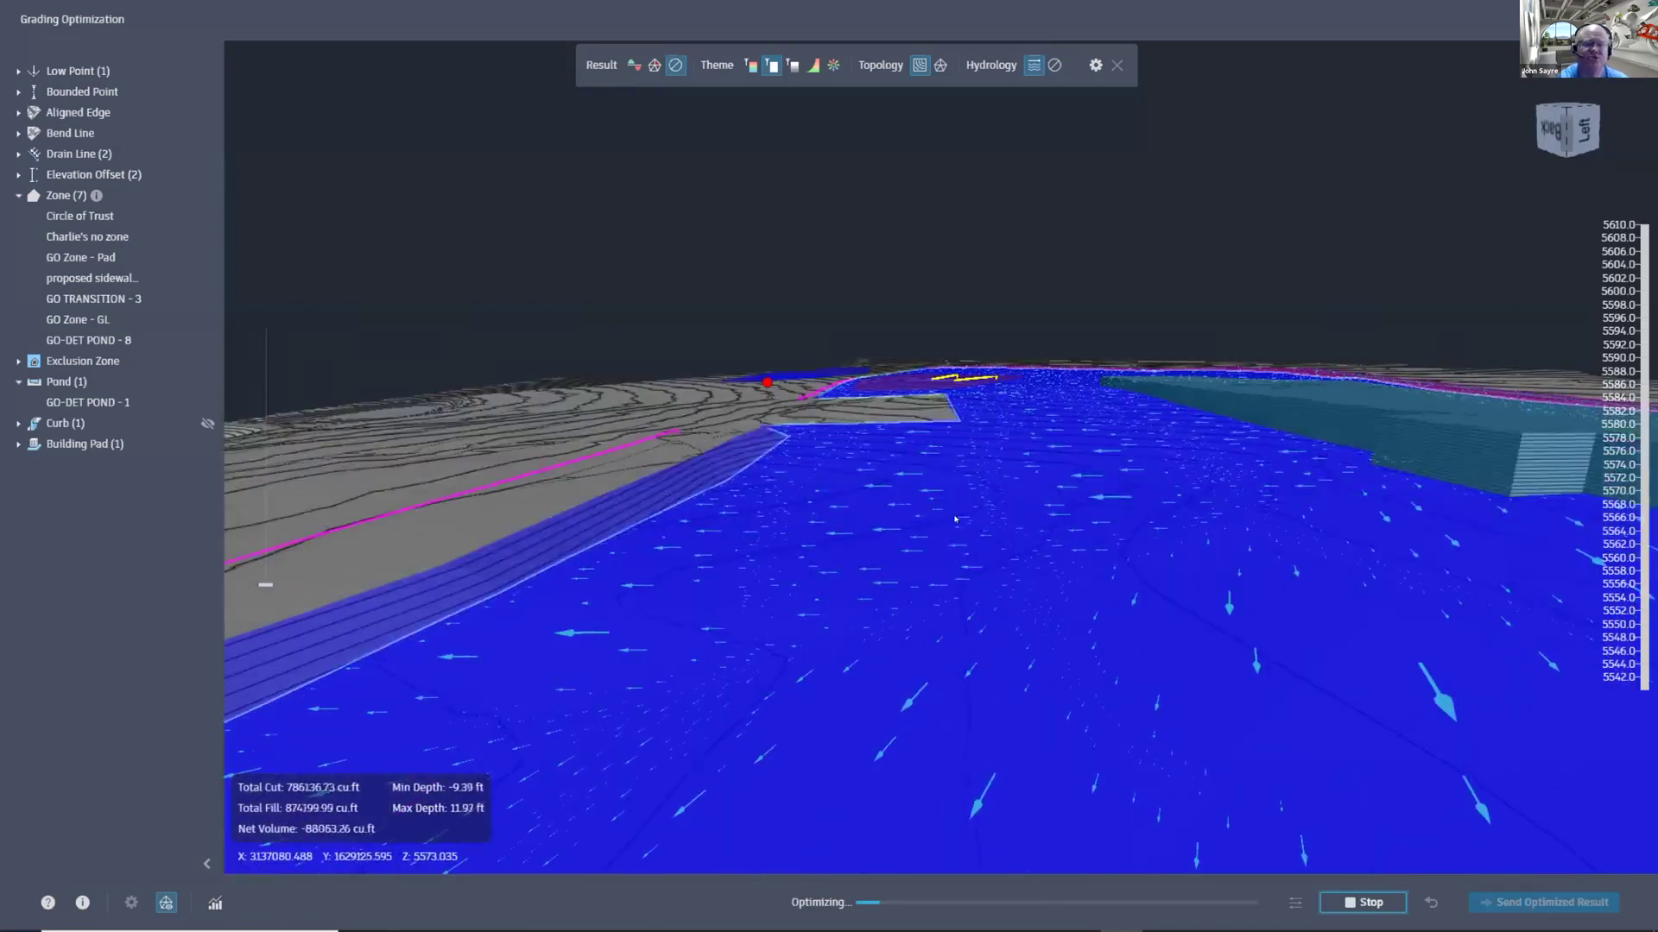
{"action": "mouse_move", "coordinate": [955, 518]}
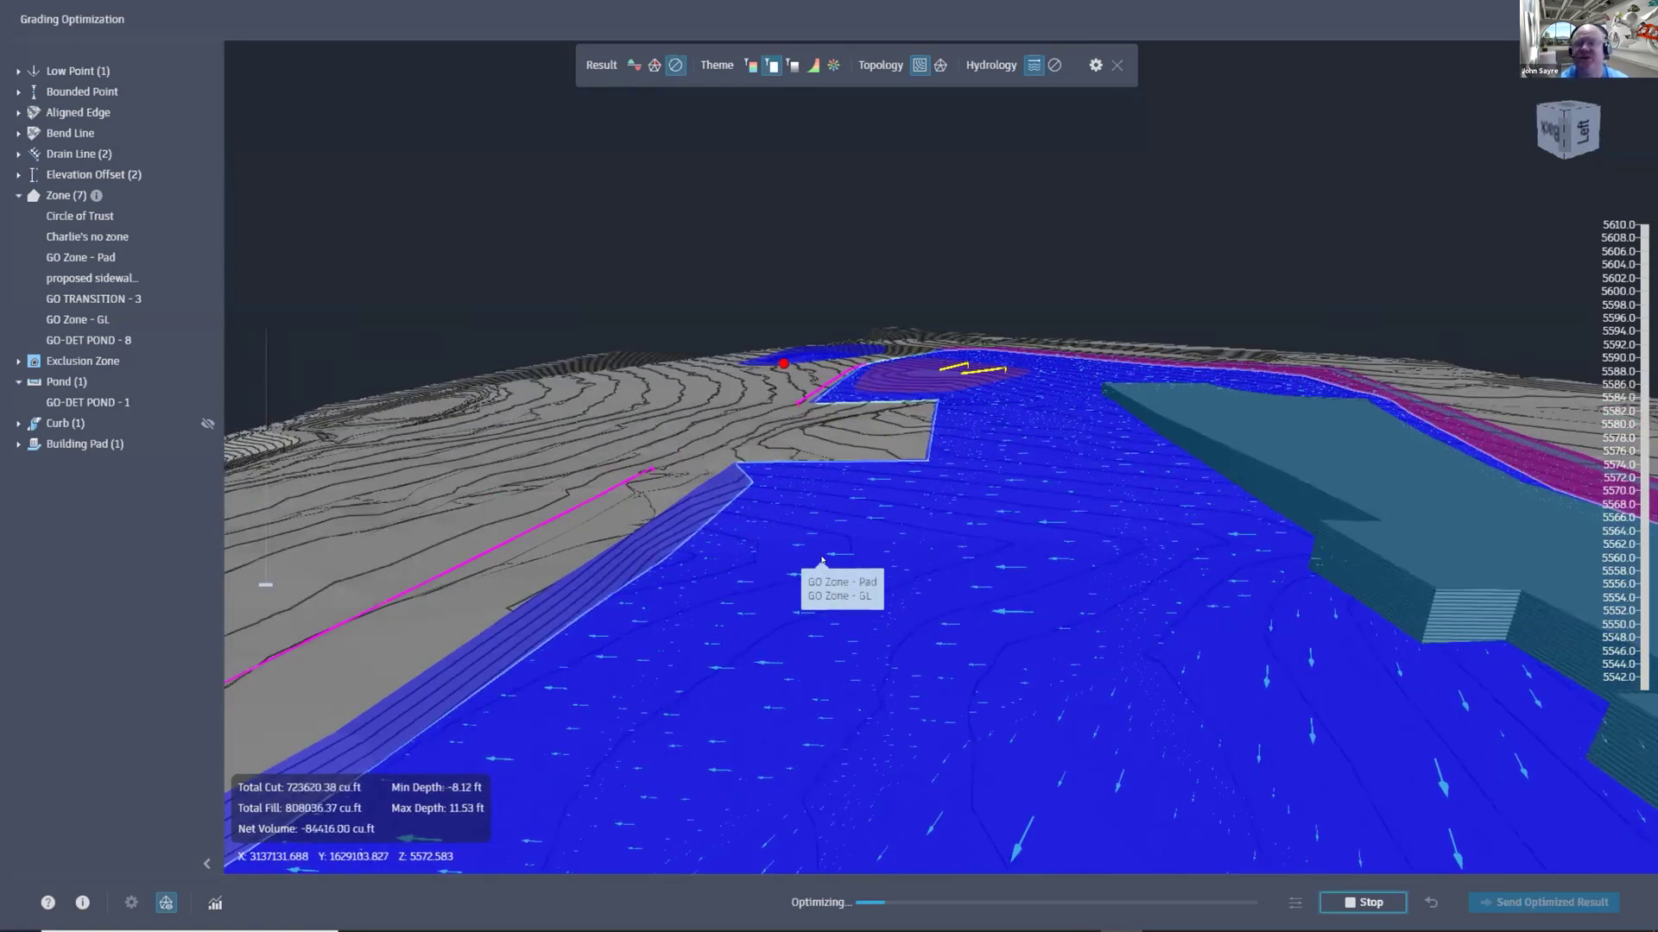
{"action": "middle_click_drag", "start_coordinate": [736, 670], "coordinate": [931, 585]}
{"action": "scroll", "coordinate": [931, 584], "scroll_direction": "up", "scroll_amount": 2}
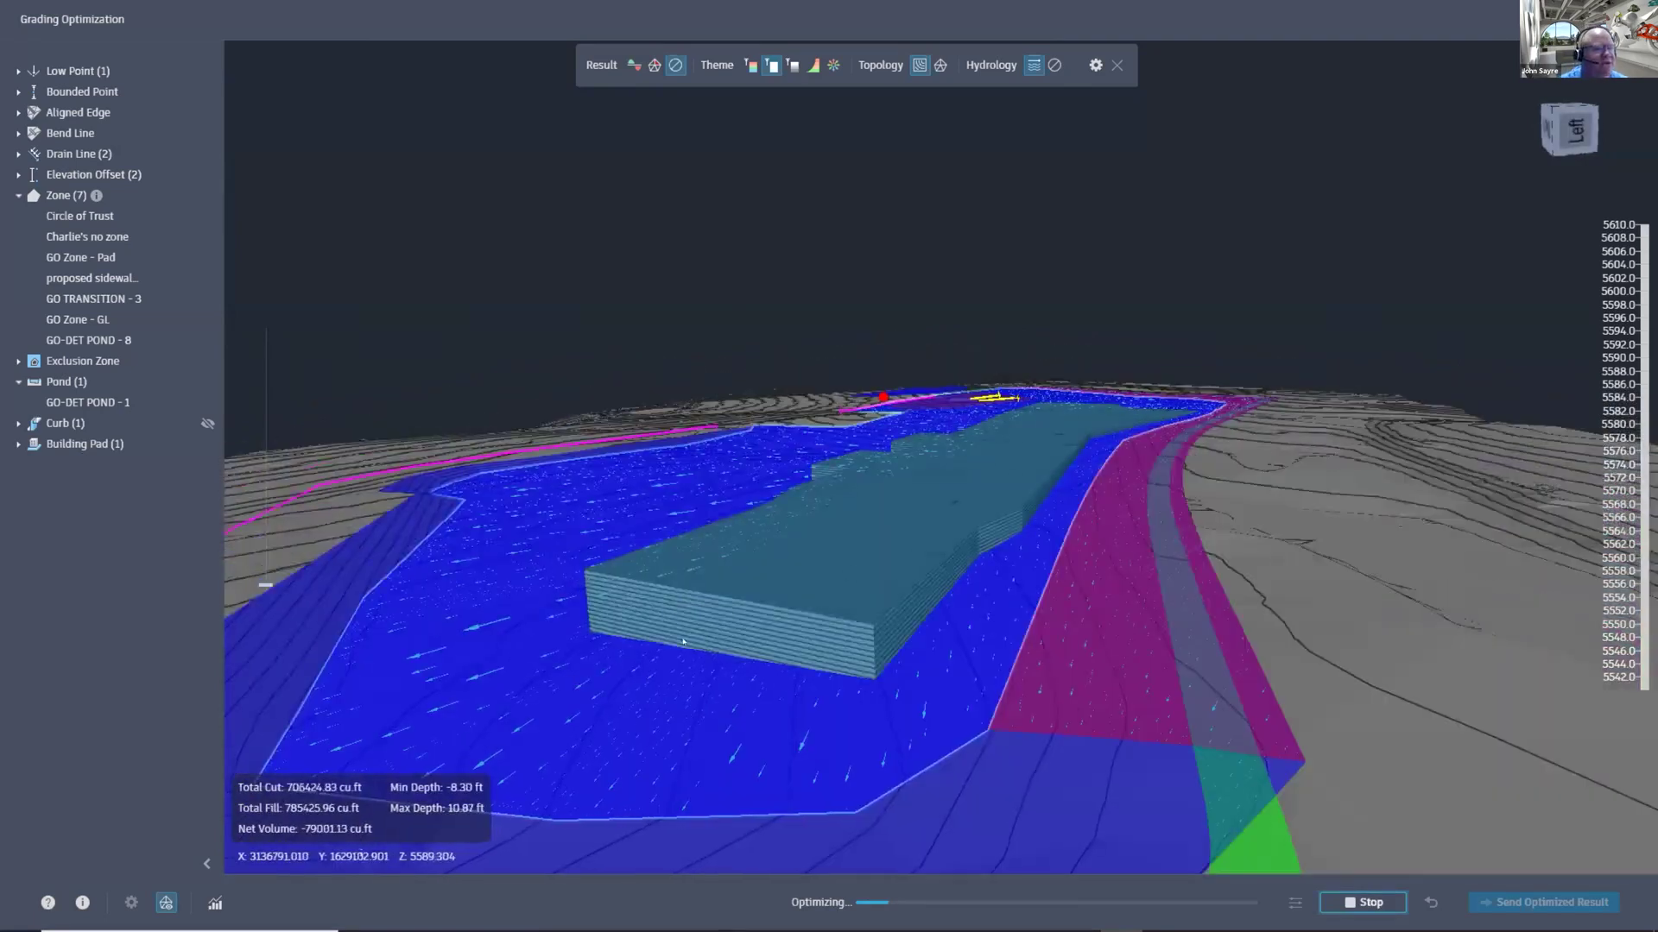
{"action": "left_click", "coordinate": [1362, 904]}
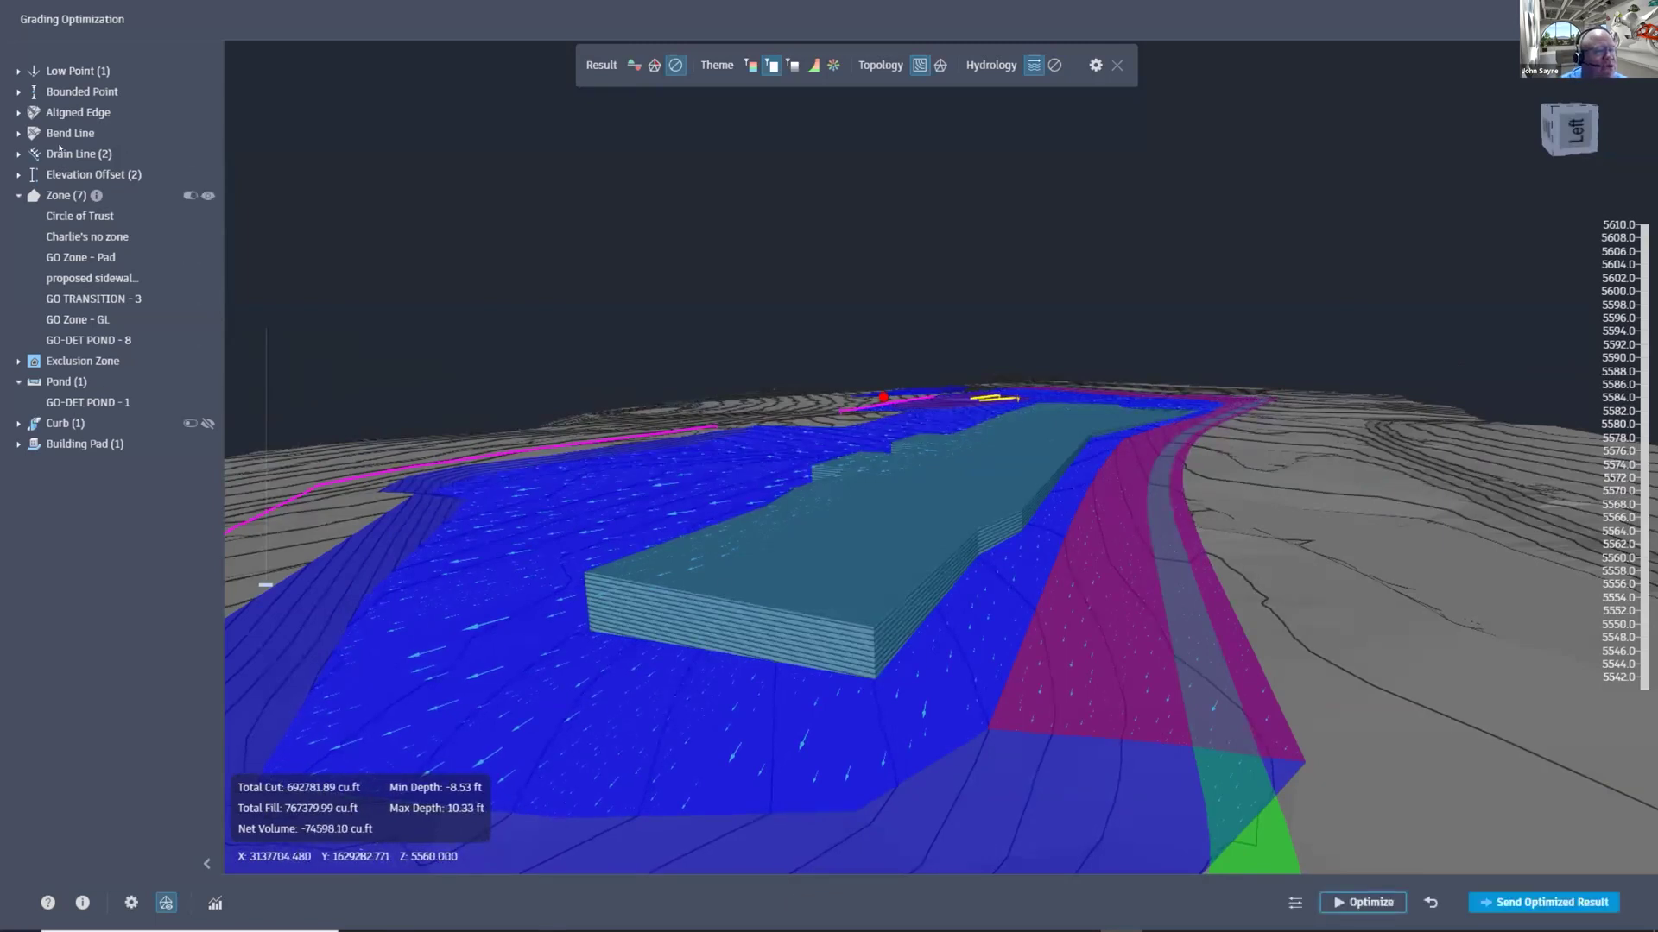
Step: Turn on Level grading with pad for the Building Pad and rerun the optimization
{"action": "left_click", "coordinate": [18, 444]}
{"action": "left_click", "coordinate": [87, 464]}
{"action": "left_click", "coordinate": [477, 217]}
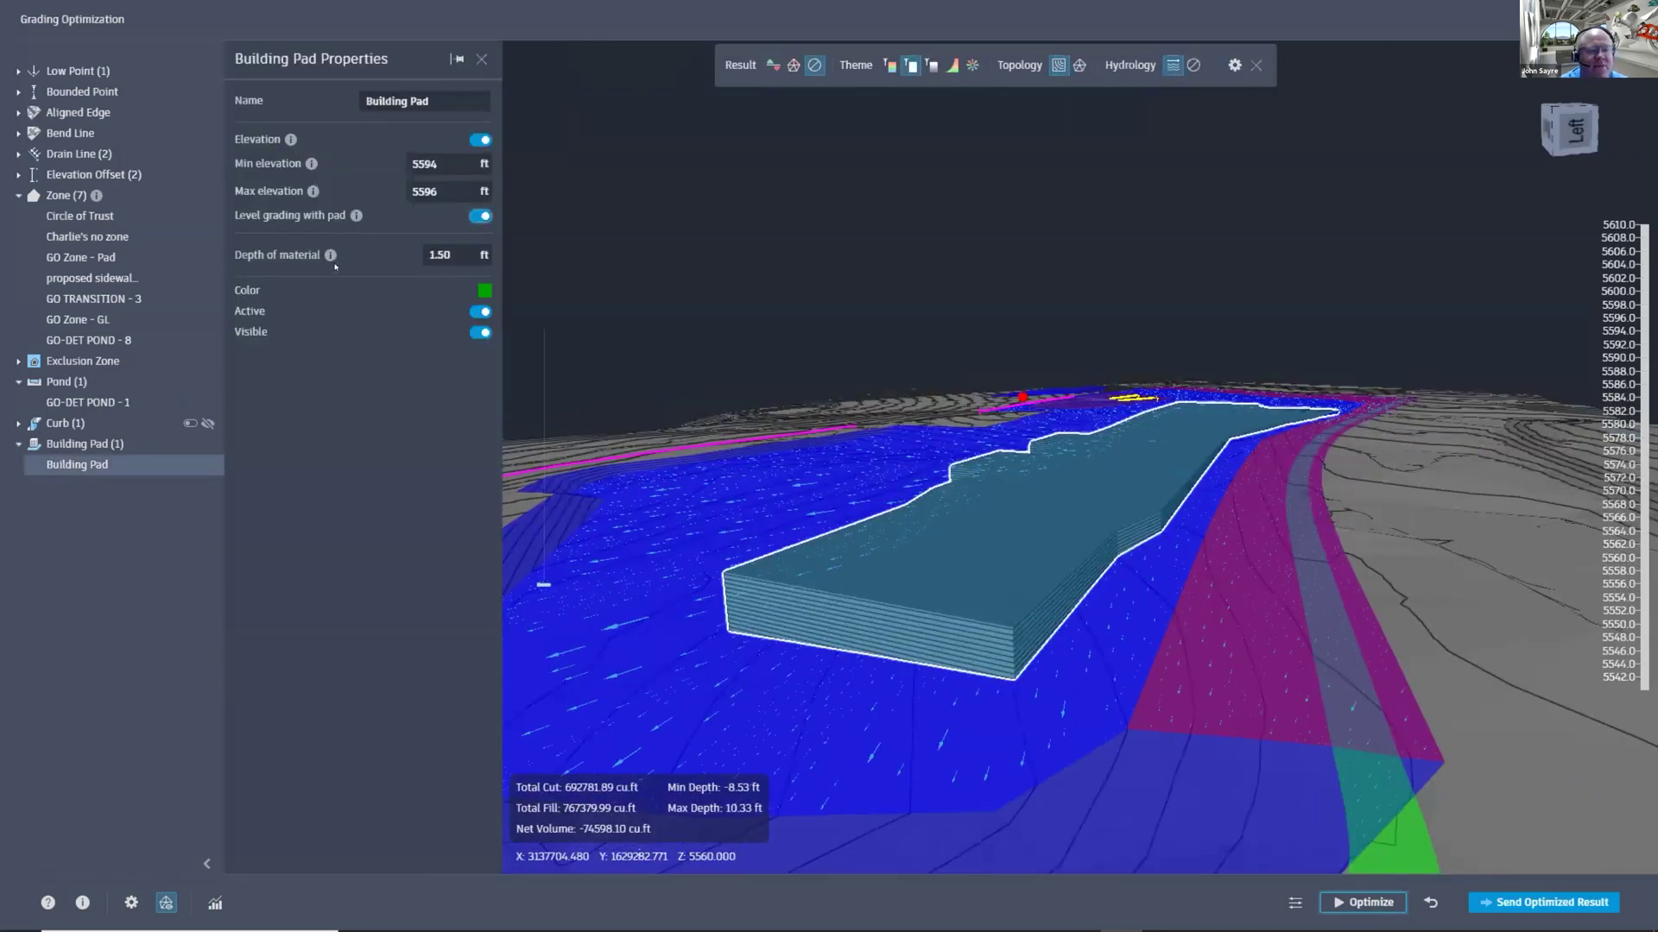
{"action": "key", "text": "Escape"}
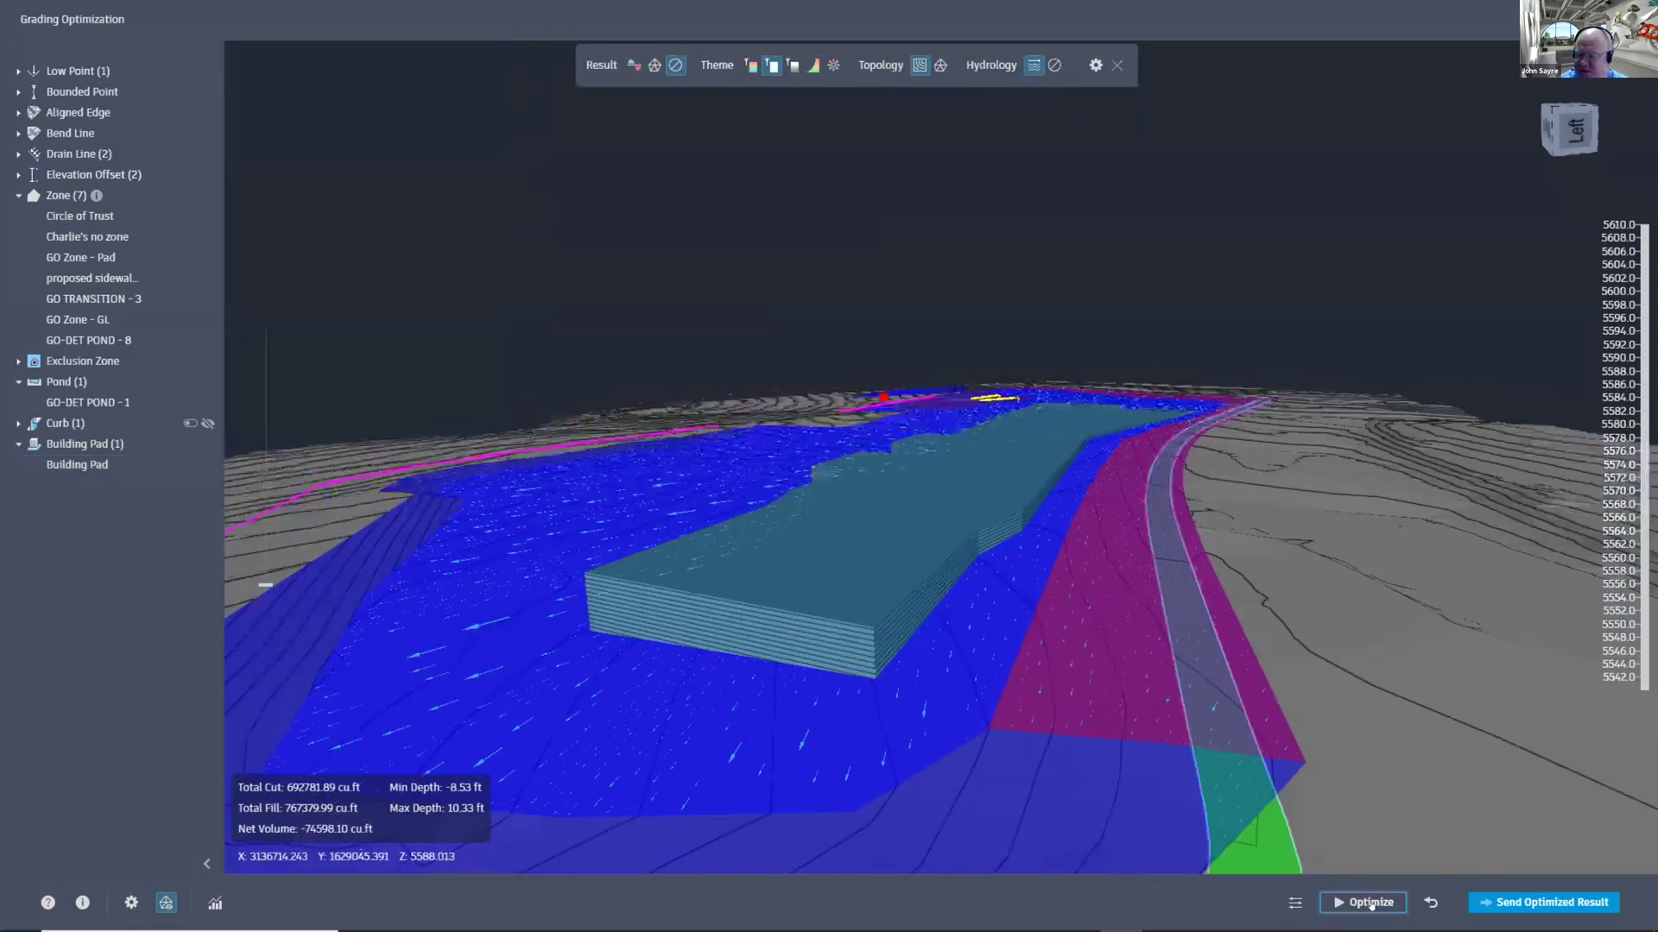
{"action": "left_click", "coordinate": [1369, 903]}
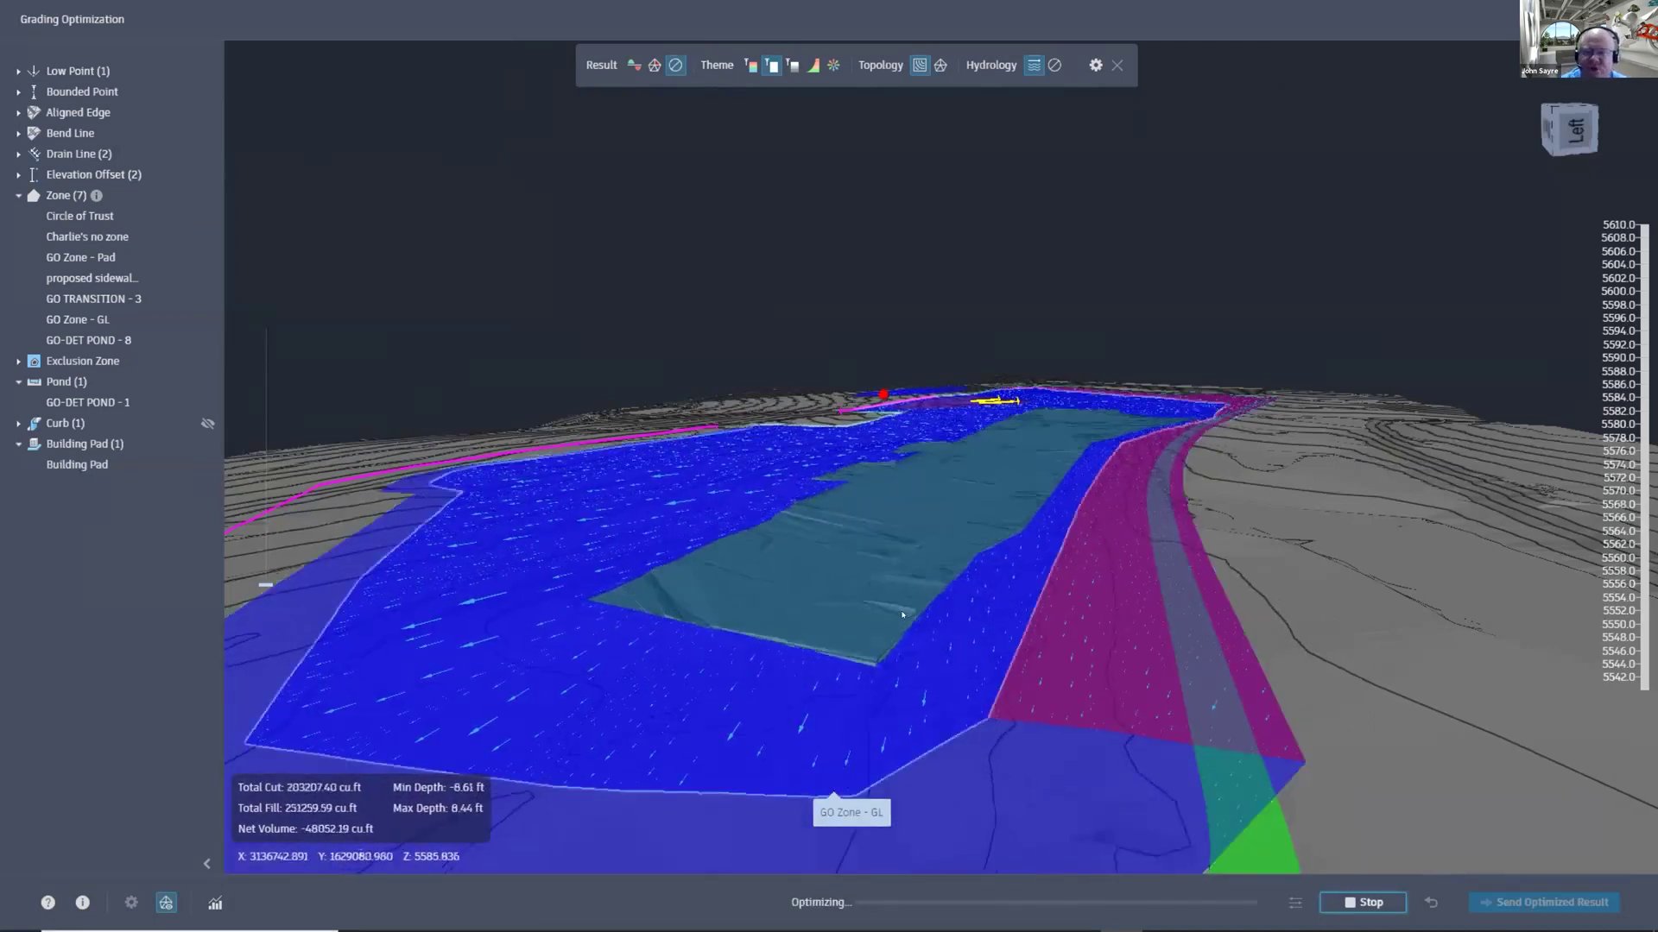
{"action": "middle_click_drag", "start_coordinate": [834, 792], "coordinate": [954, 708]}
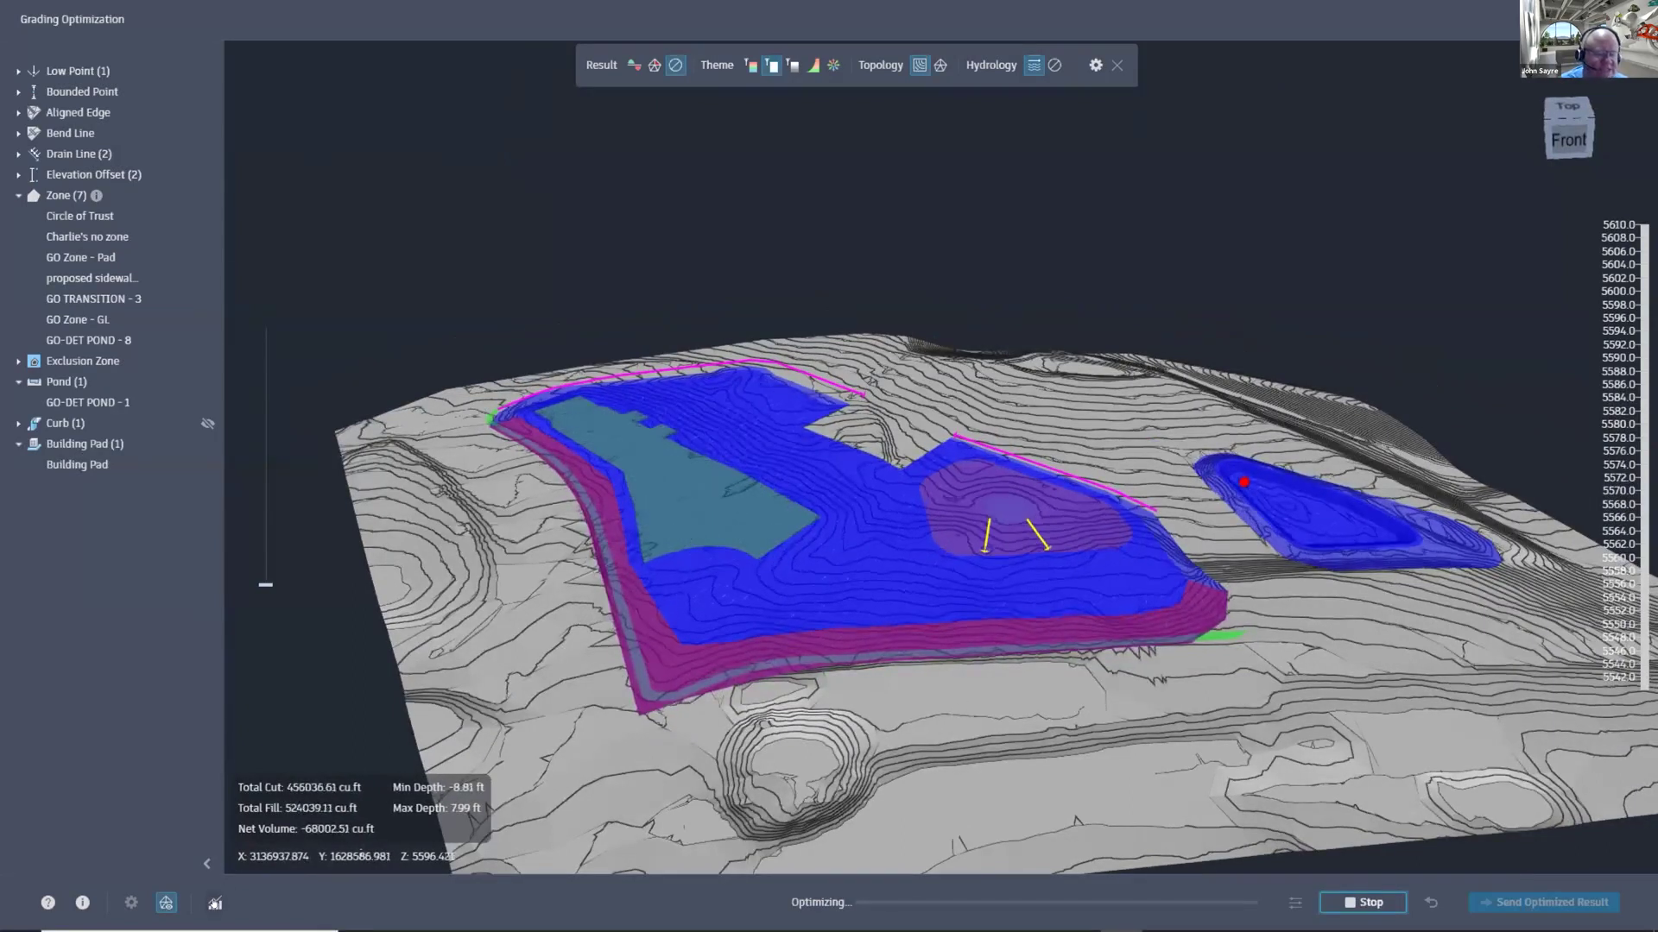
{"action": "left_click", "coordinate": [215, 903]}
Step: Watch the Feasibility, Volumes and Terrain Smoothness plots until the run stops, then close them
{"action": "mouse_move", "coordinate": [278, 223]}
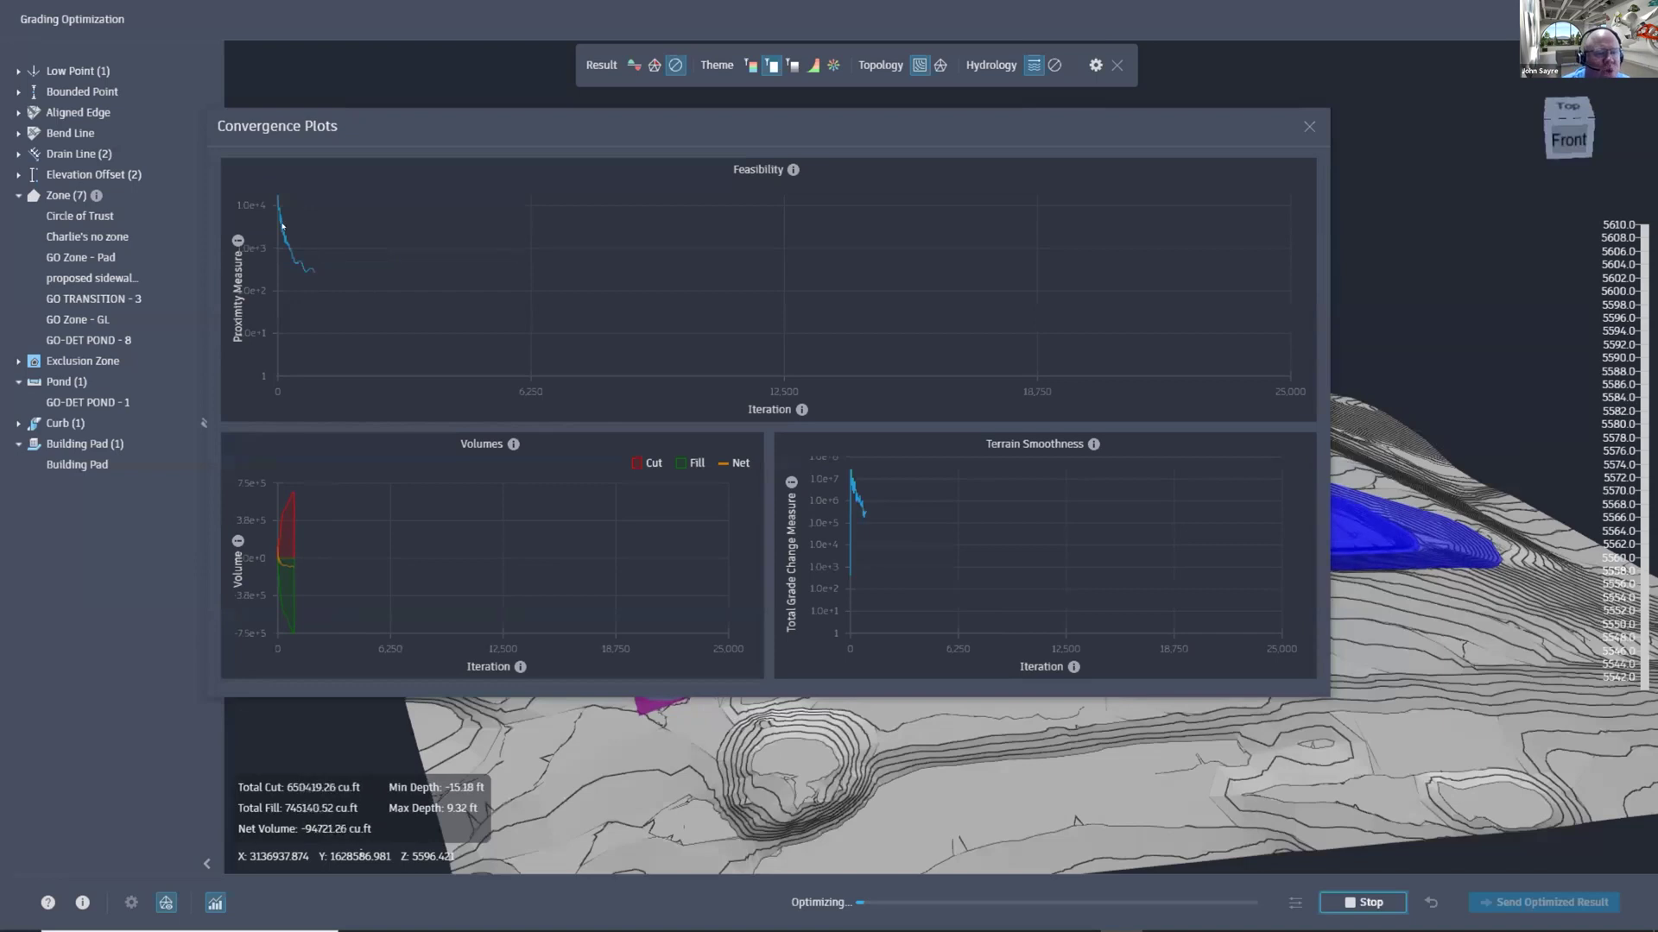
{"action": "mouse_move", "coordinate": [310, 278]}
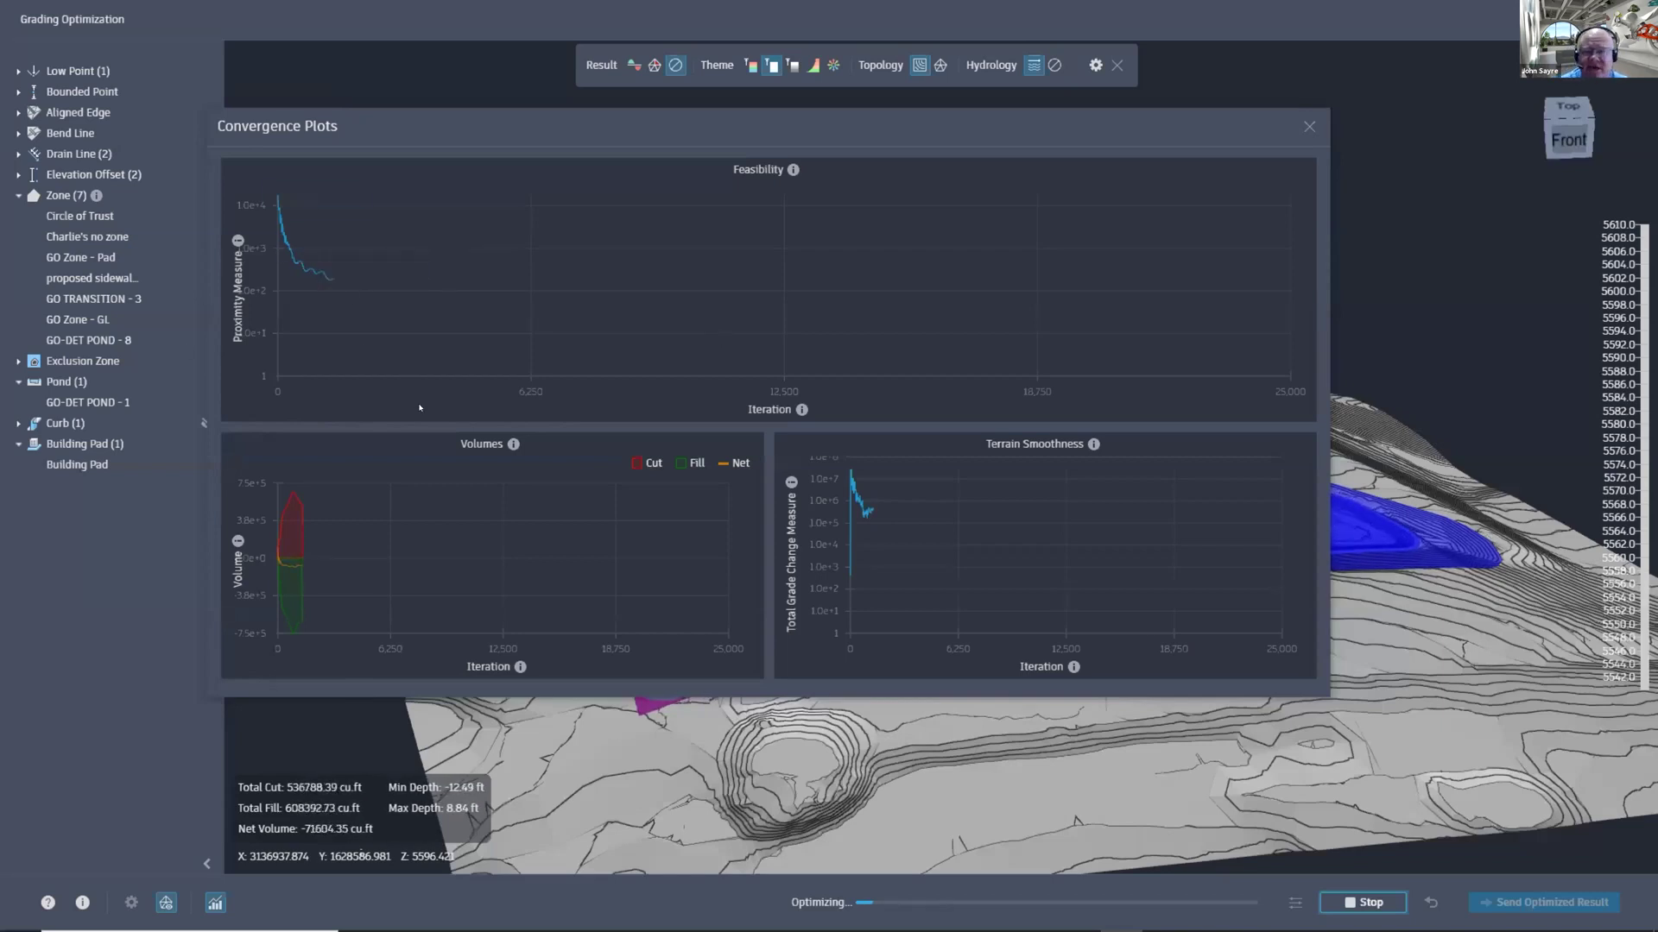
{"action": "left_click", "coordinate": [1309, 126]}
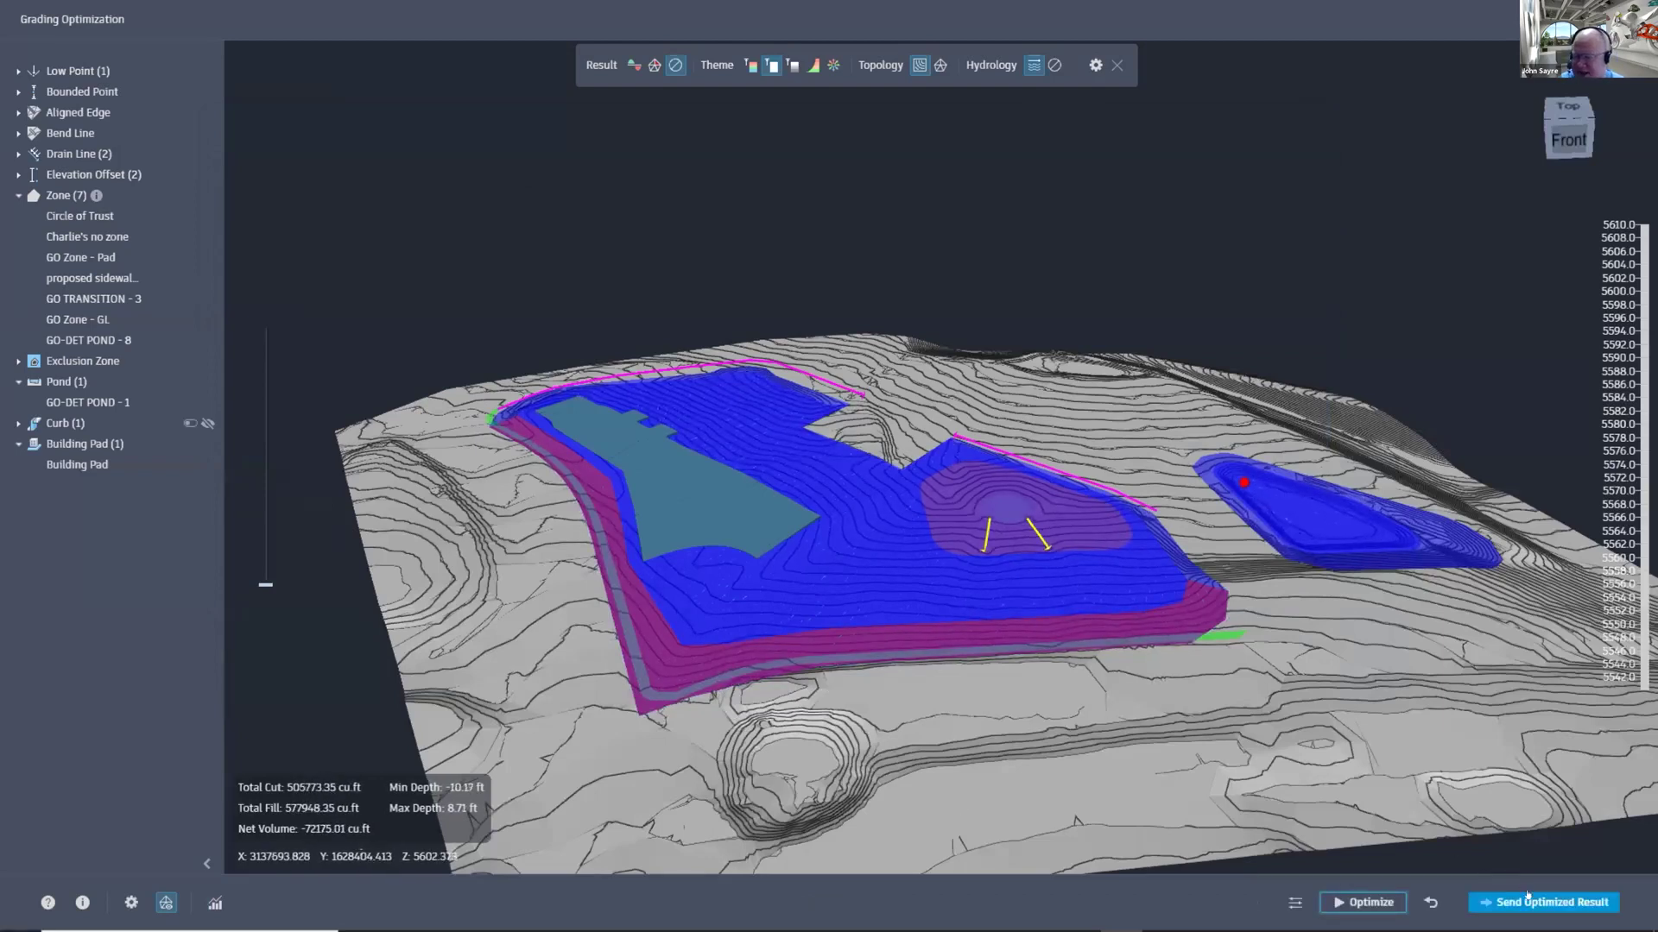
Step: Send the optimized grading to the drawing as a new surface named GO, excluding feature lines
{"action": "left_click", "coordinate": [1542, 904]}
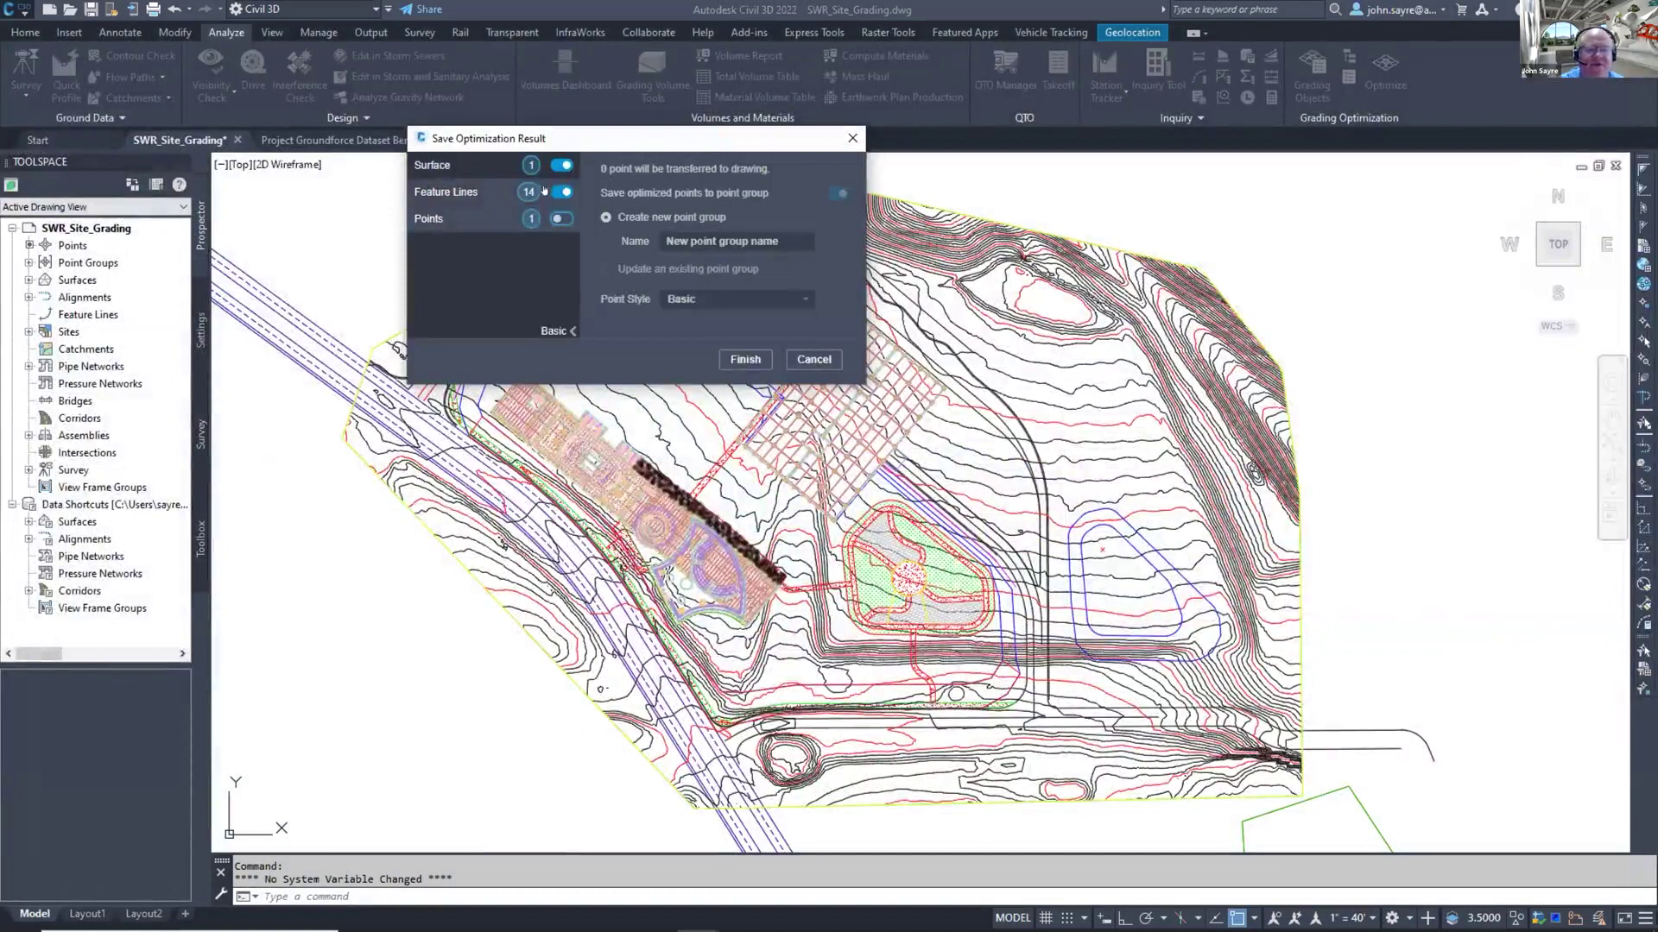
{"action": "left_click", "coordinate": [555, 191]}
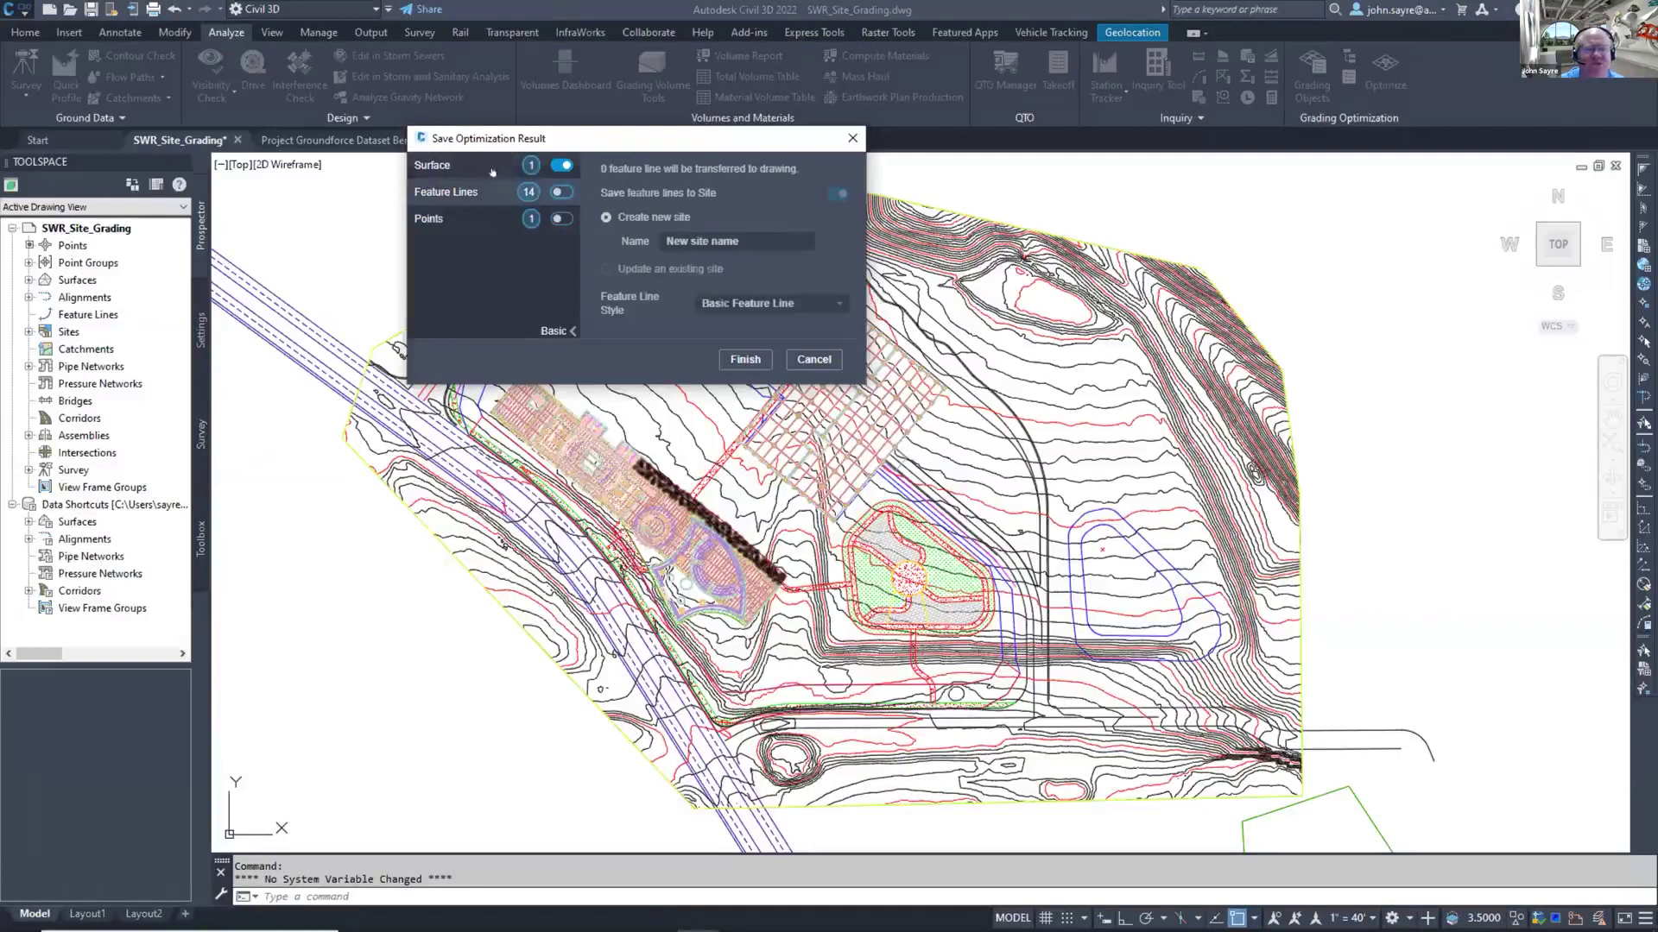
{"action": "left_click", "coordinate": [453, 165]}
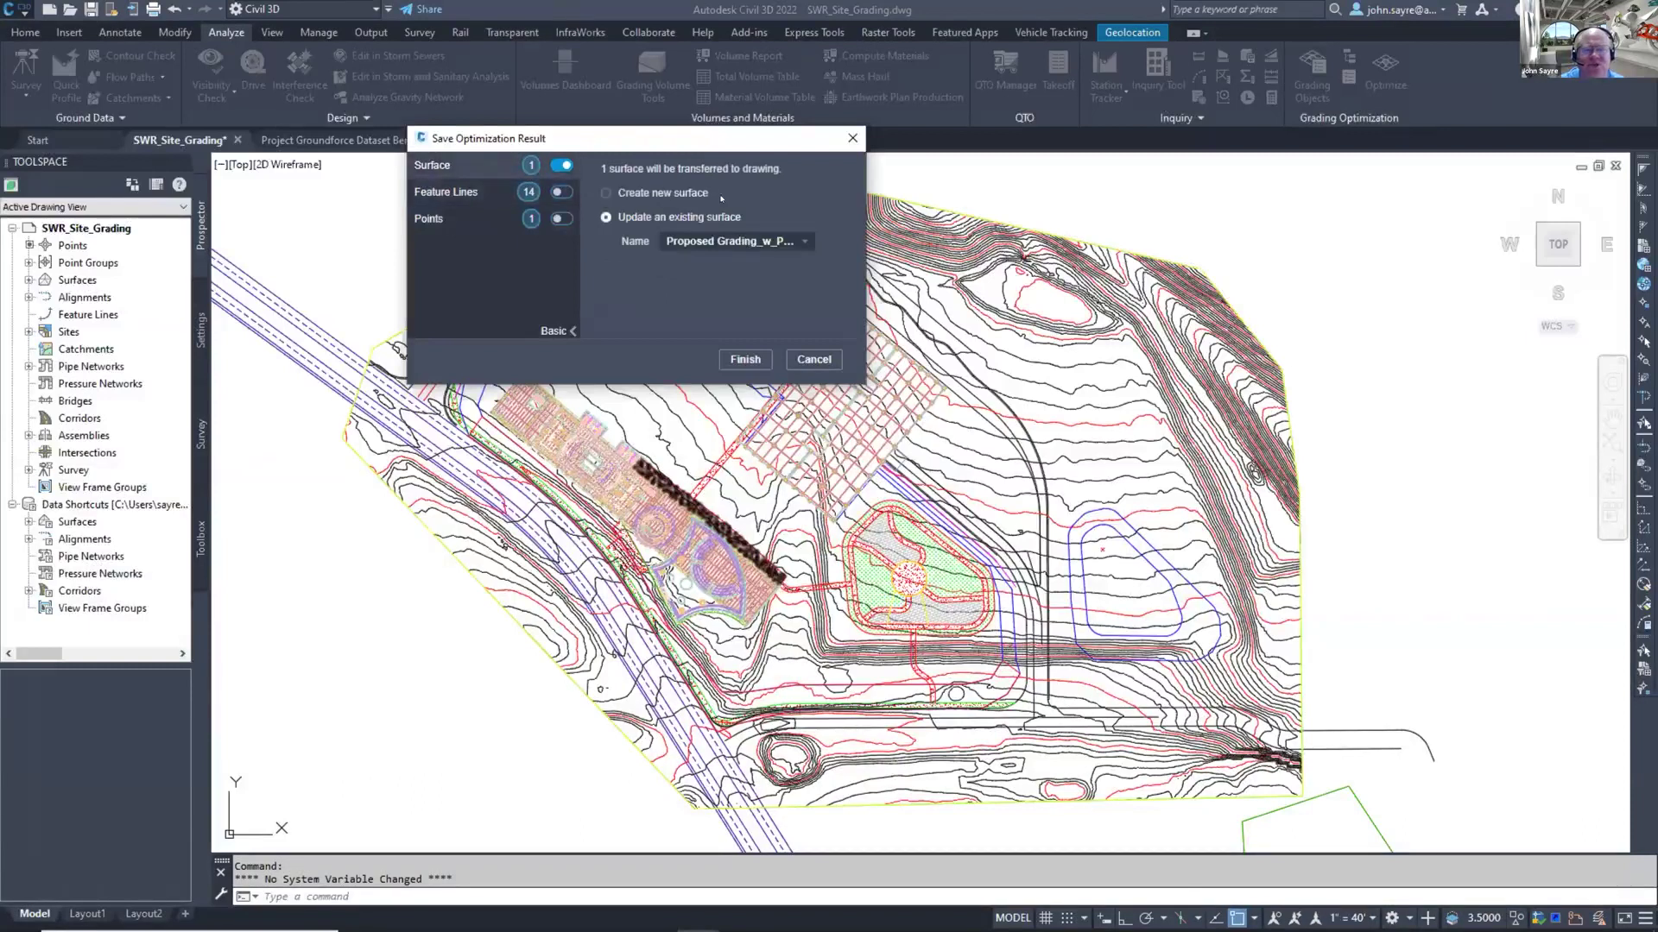
{"action": "left_click", "coordinate": [607, 193]}
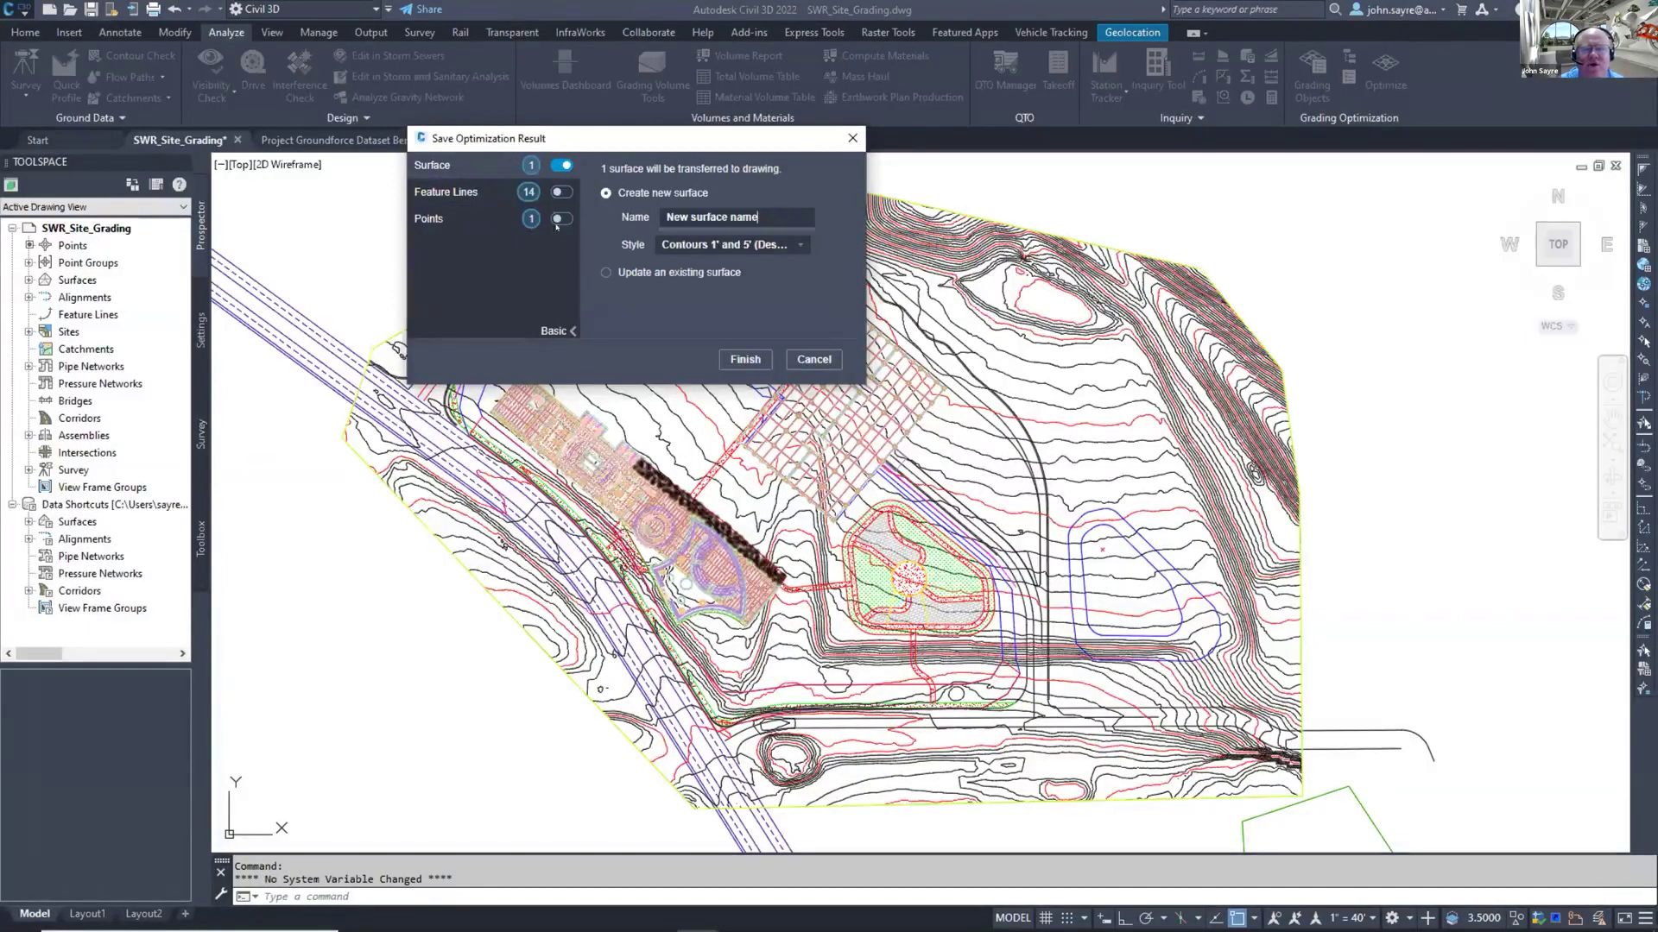
{"action": "type", "text": "GO"}
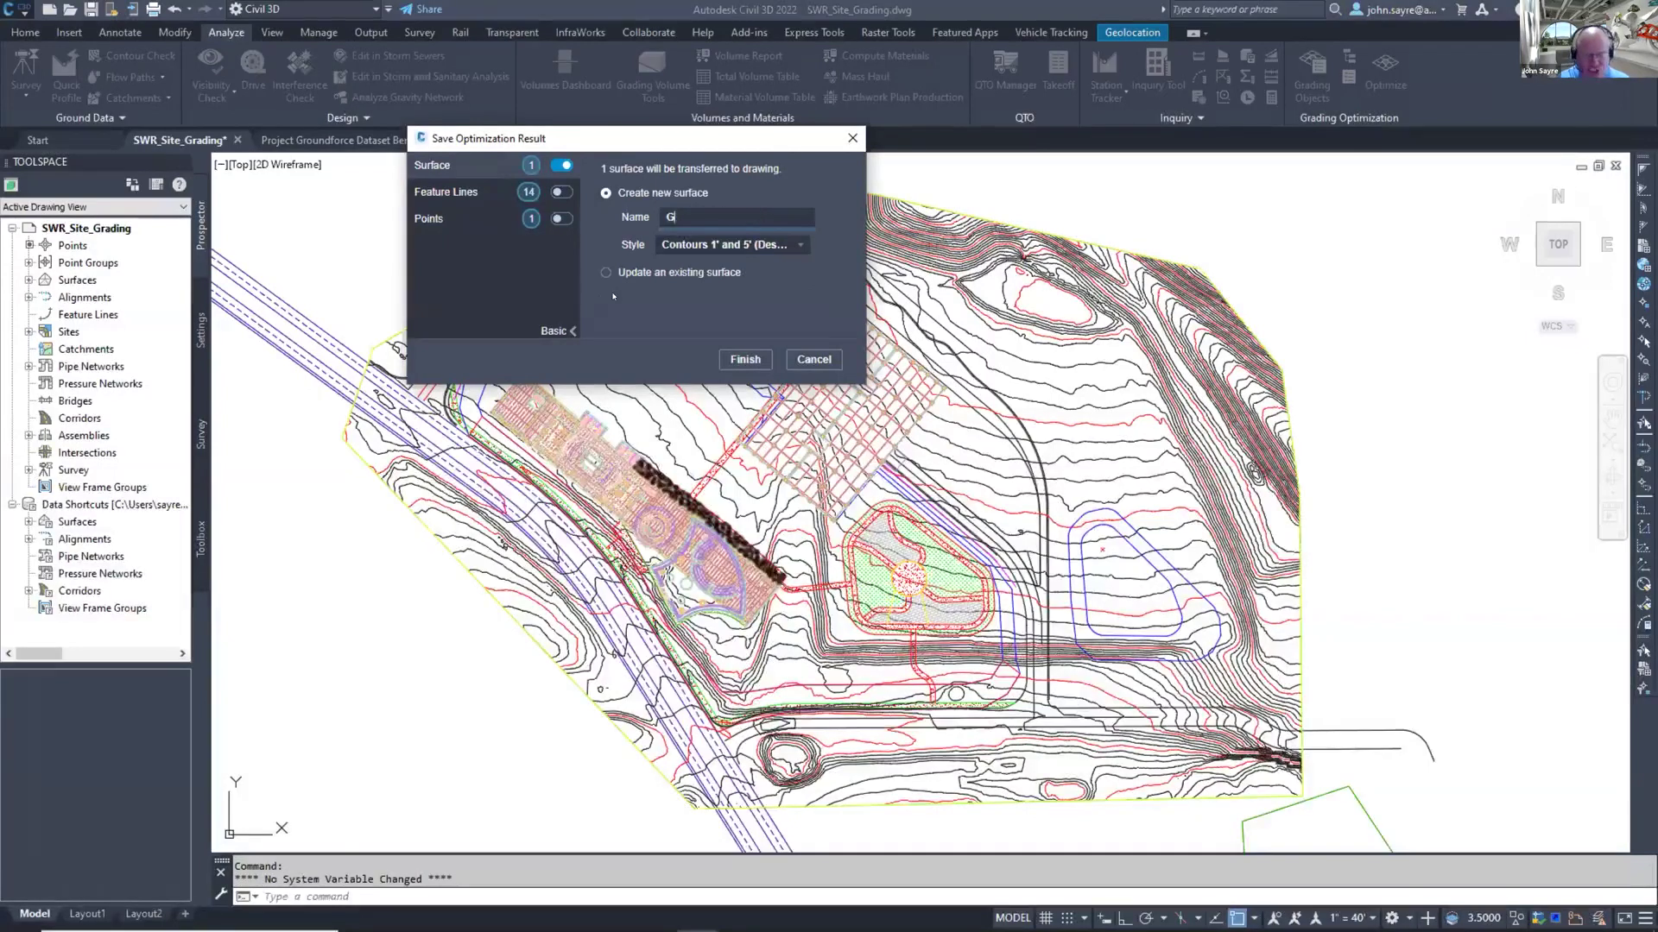
{"action": "left_click", "coordinate": [746, 360]}
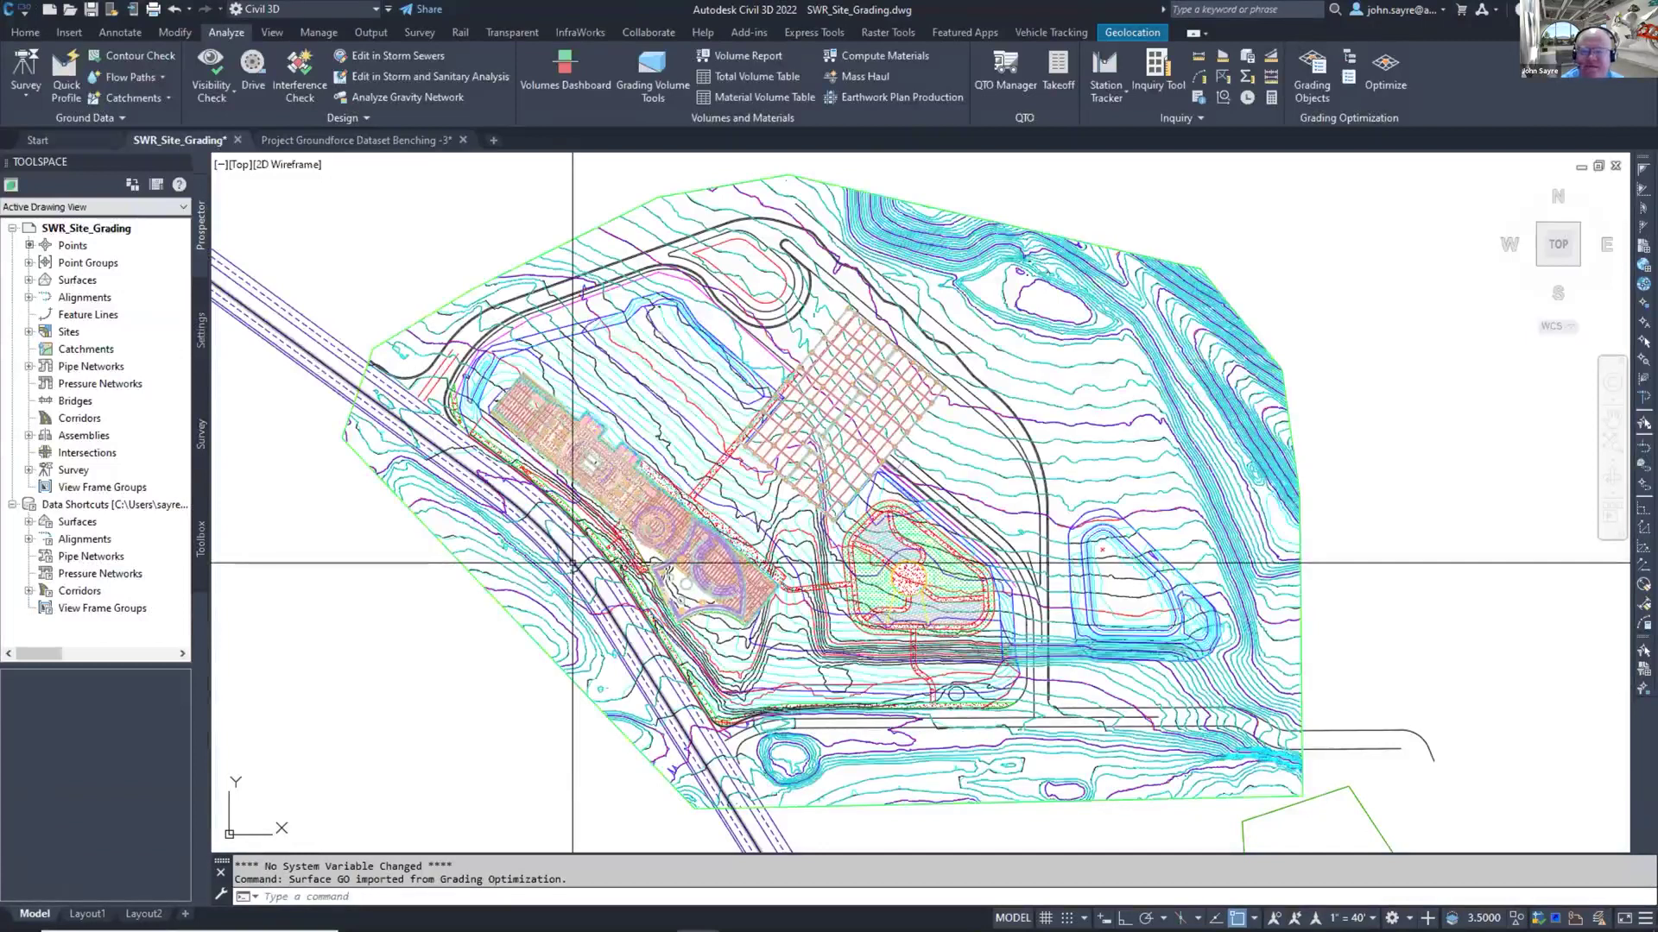
{"action": "left_click", "coordinate": [974, 450]}
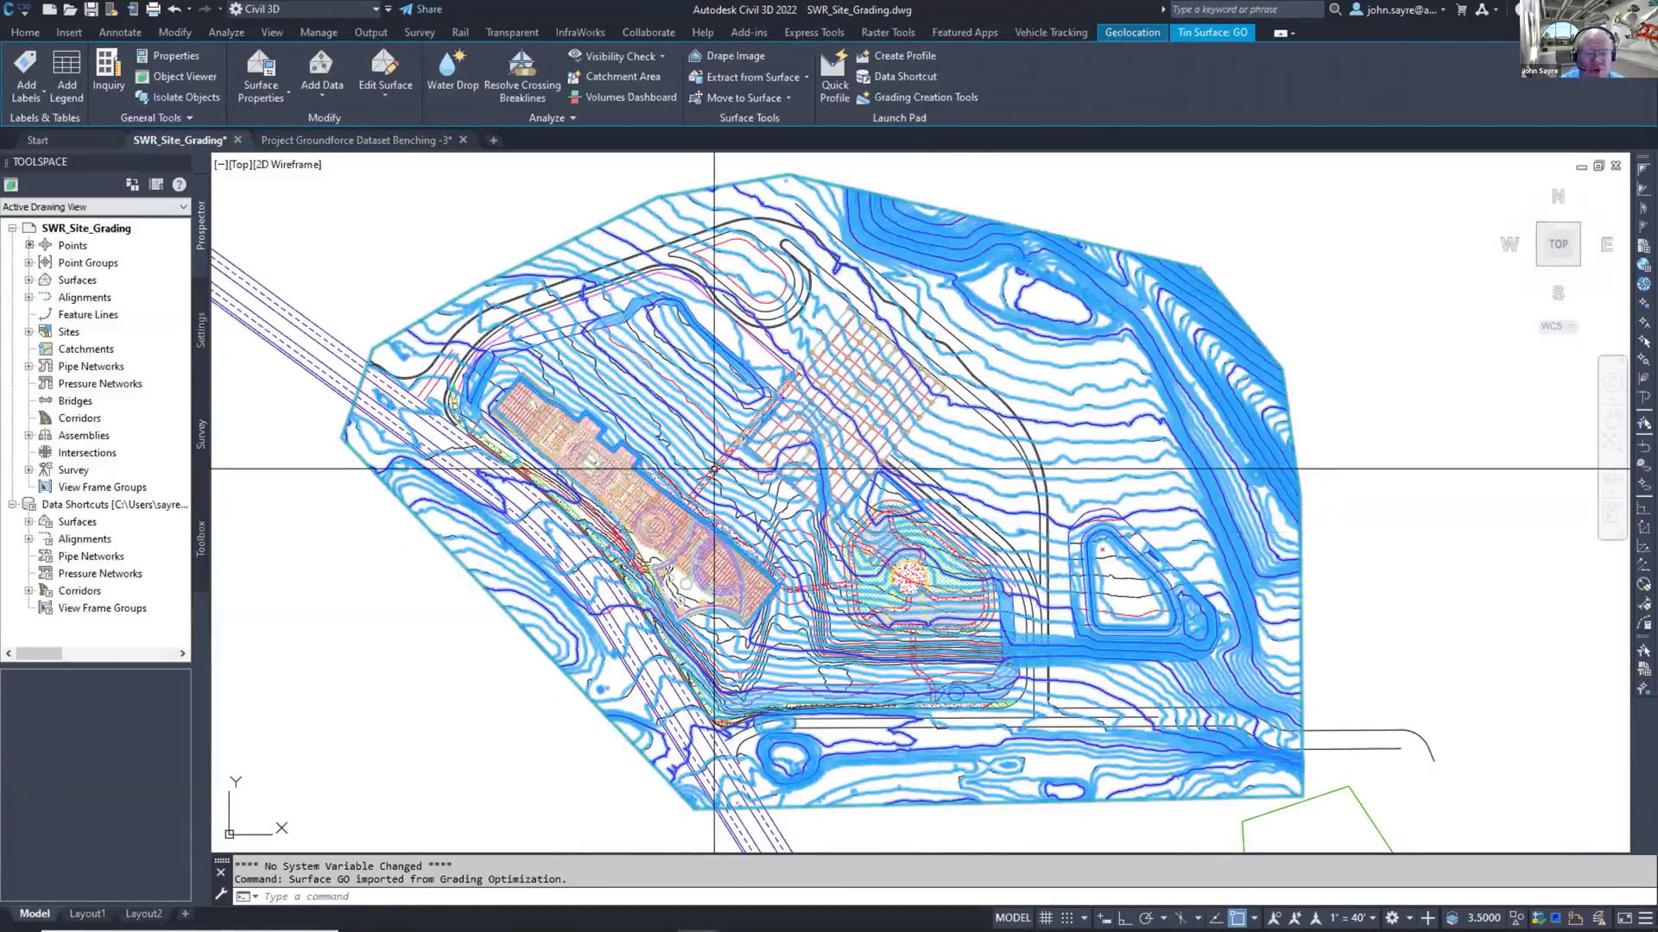
{"action": "mouse_move", "coordinate": [714, 472]}
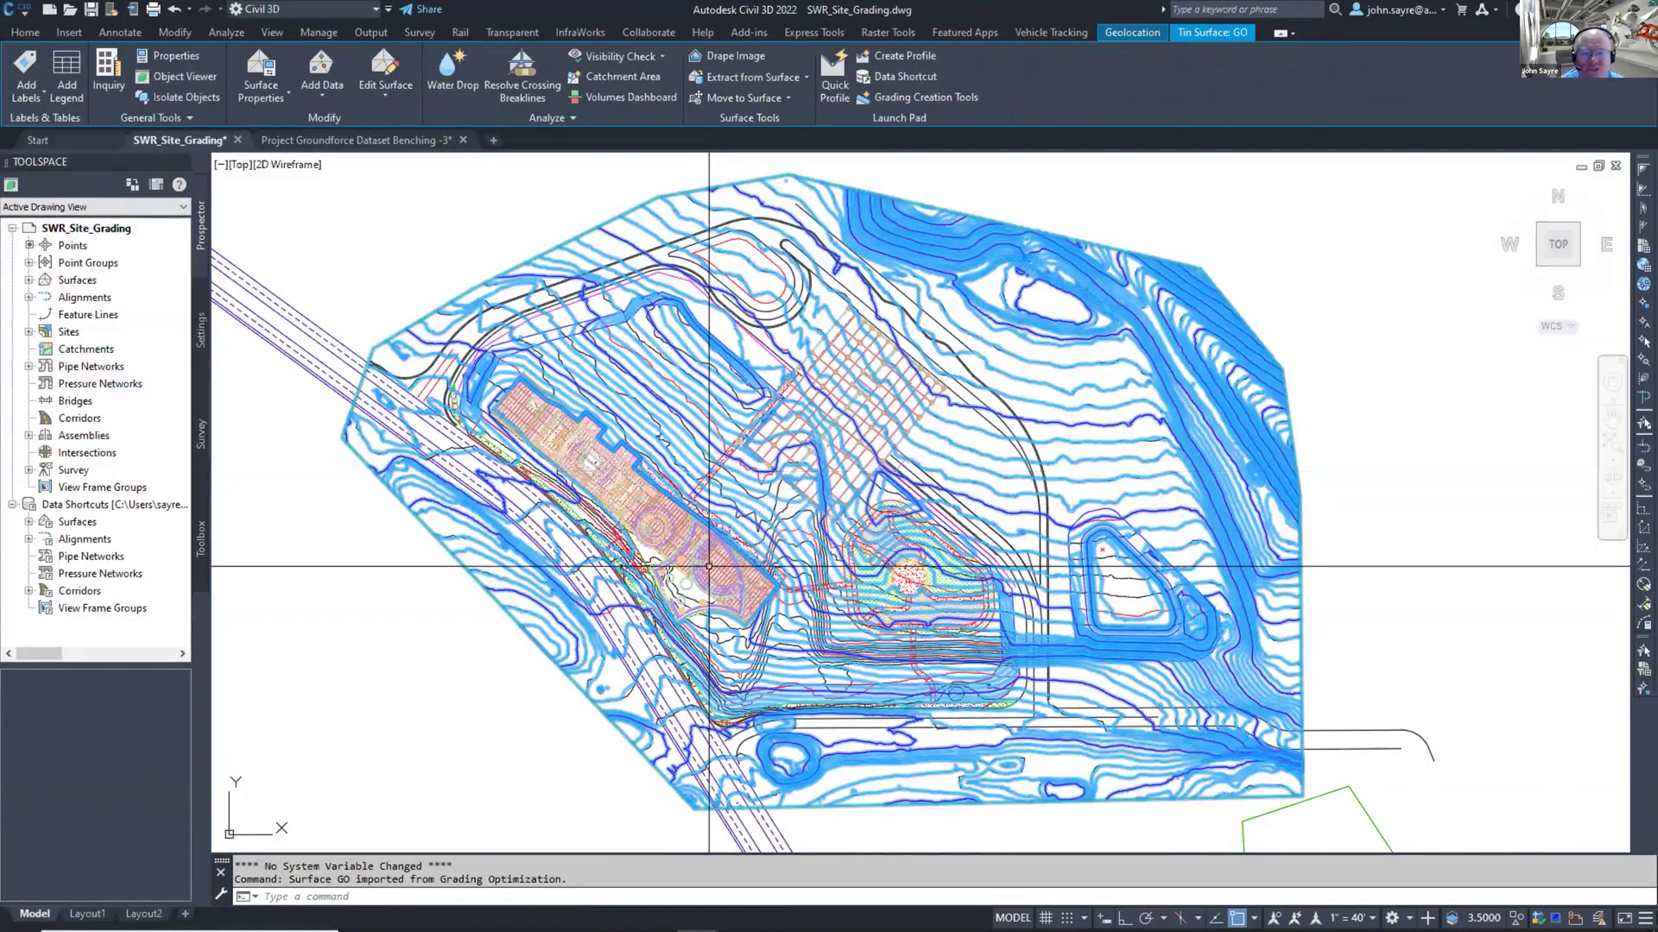
{"action": "mouse_move", "coordinate": [710, 567]}
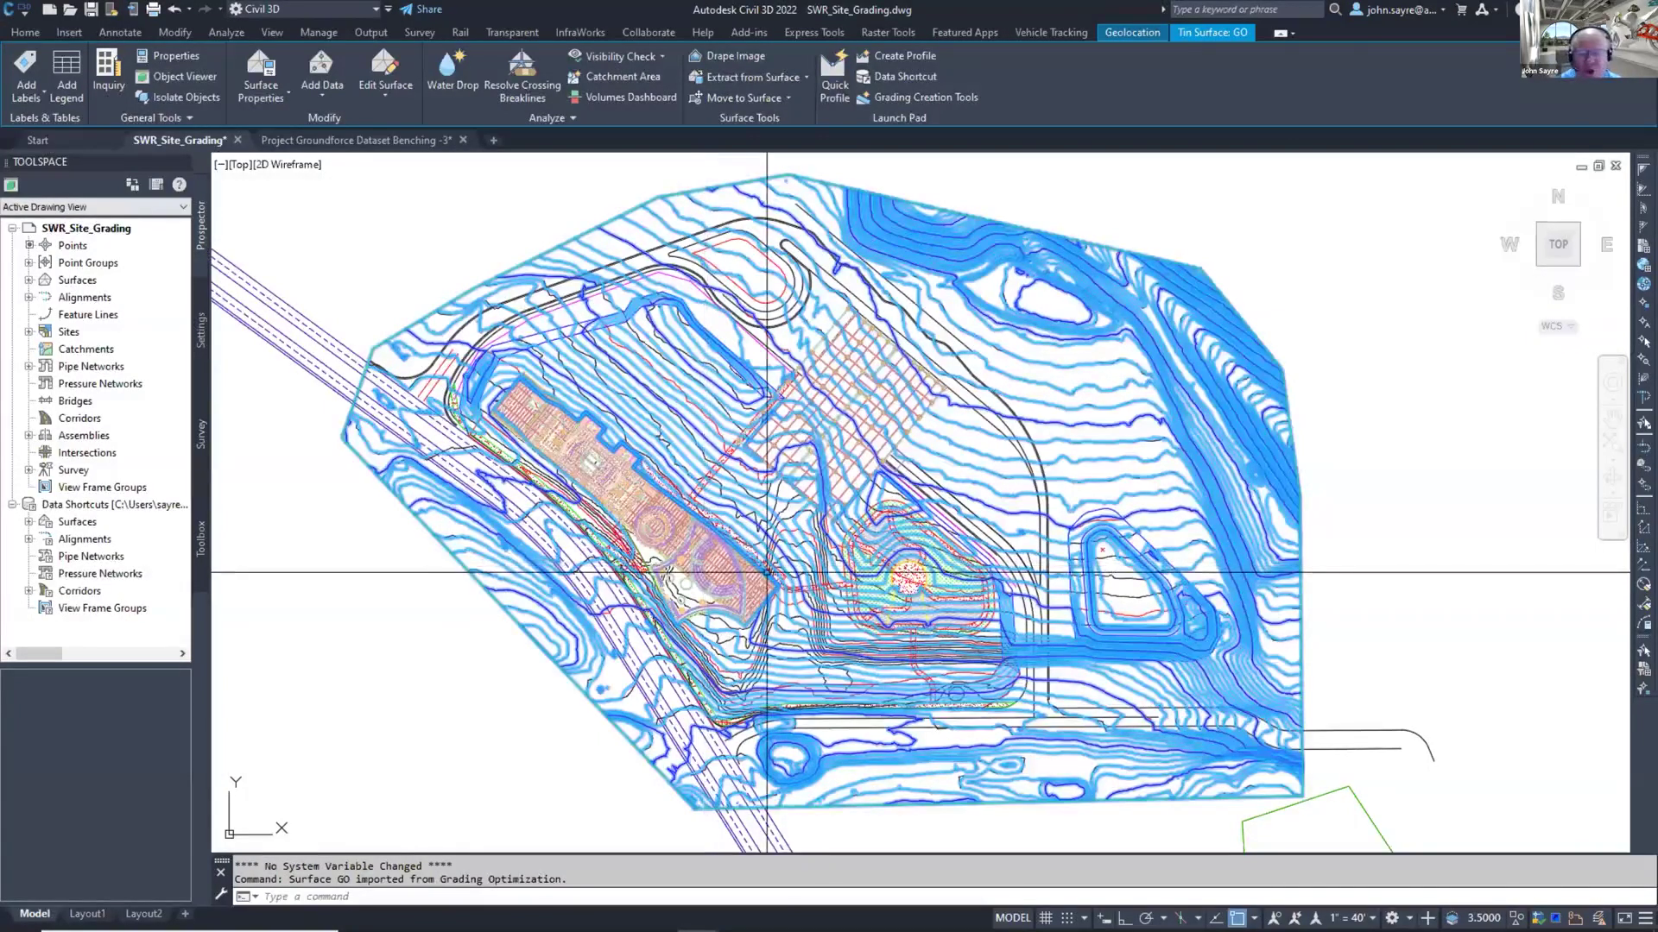
{"action": "key", "text": "Escape"}
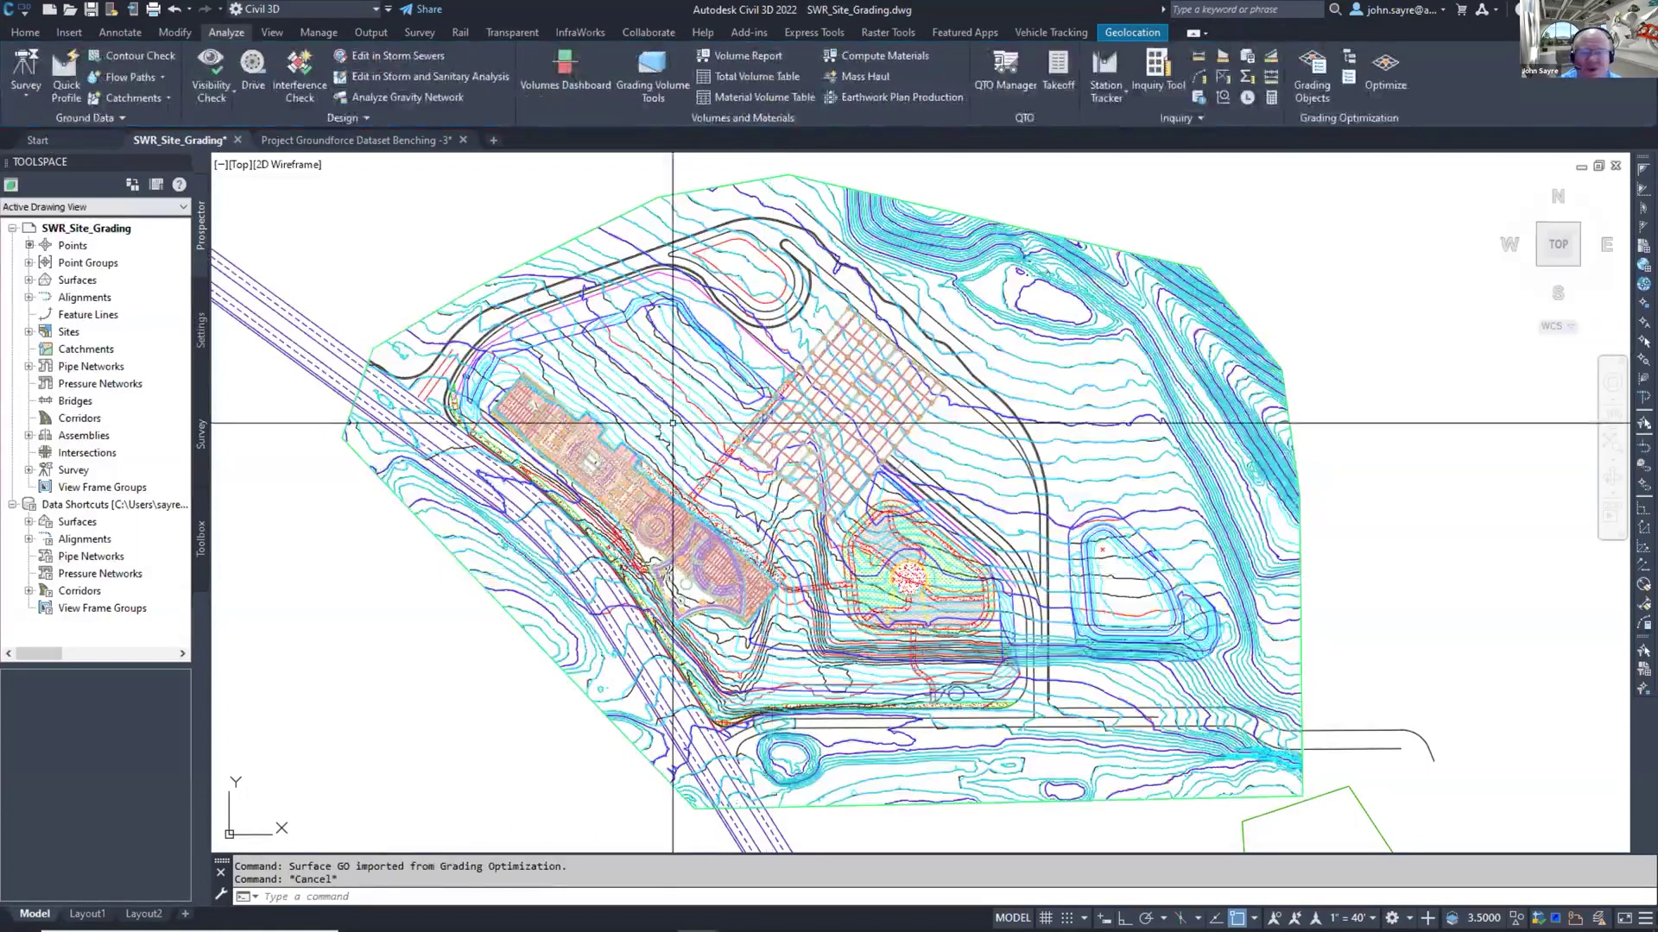
{"action": "left_click", "coordinate": [741, 567]}
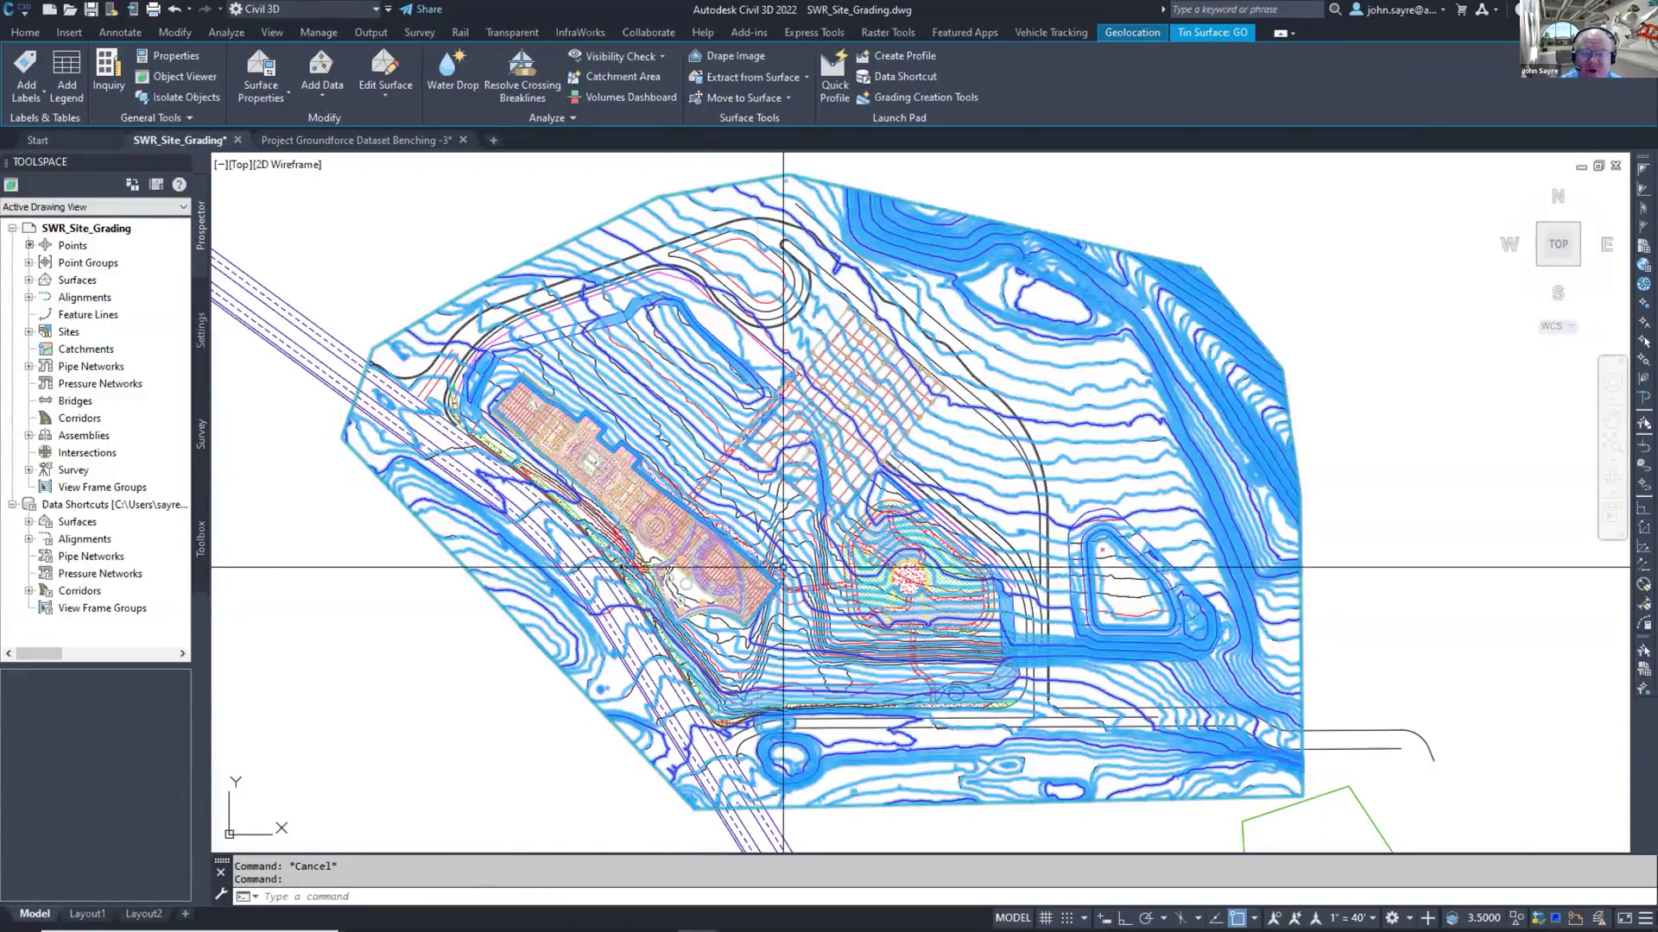
{"action": "key", "text": "Escape"}
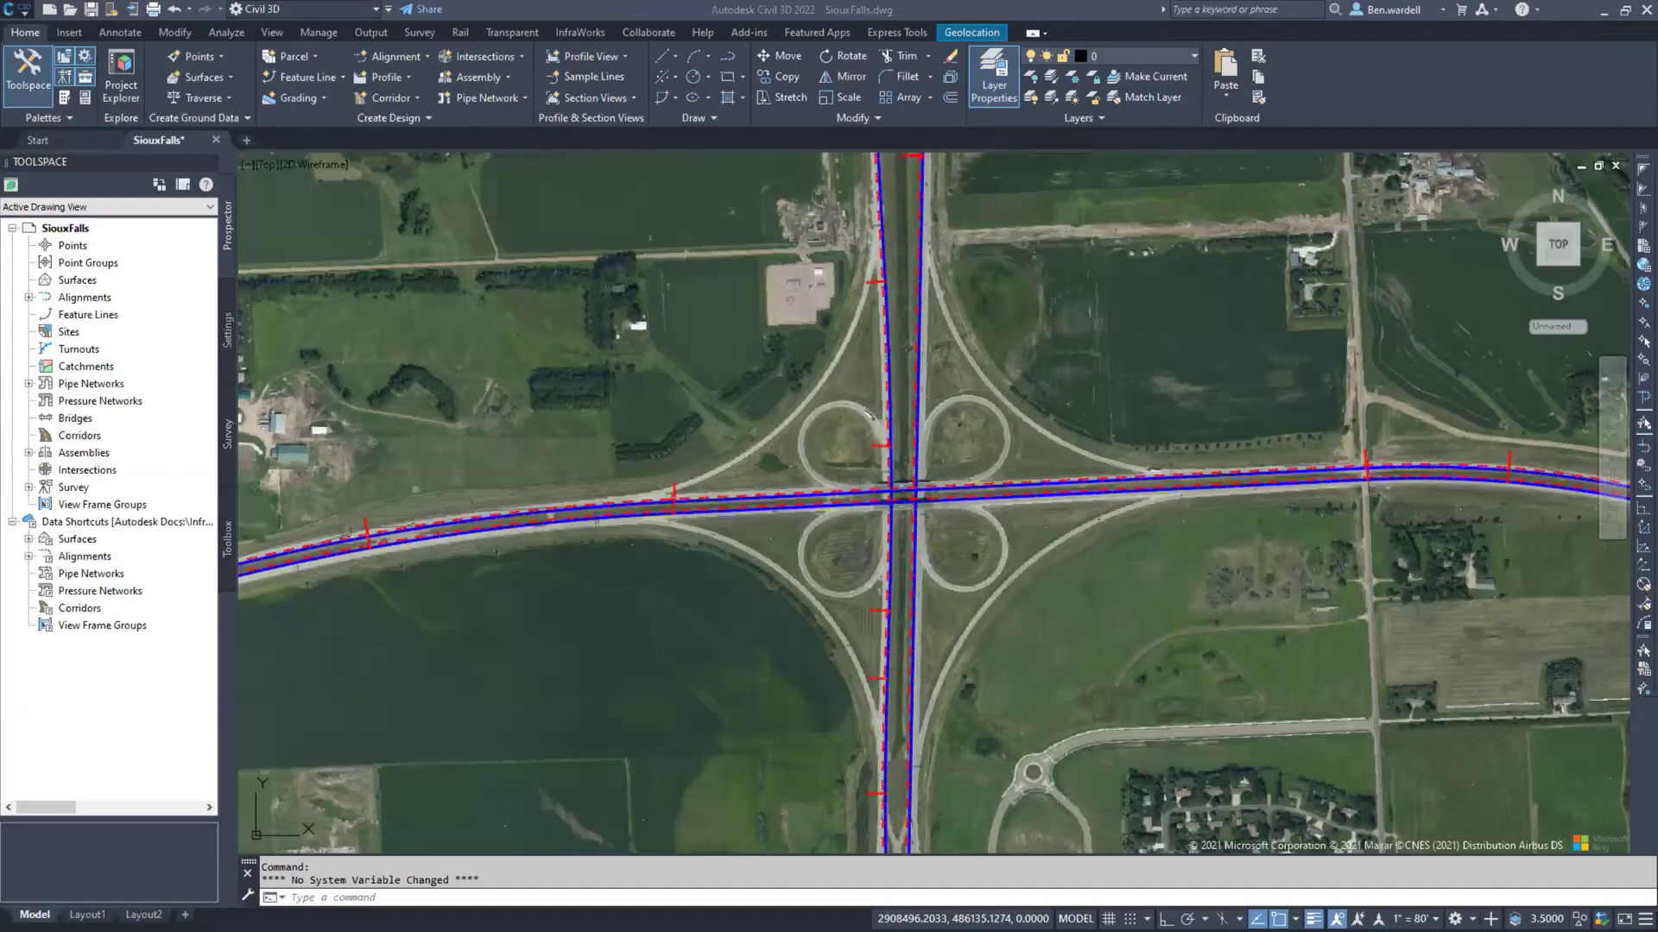
Step: Zoom around the Sioux Falls interchange, then choose Create Connected Alignment from the Alignment dropdown
{"action": "mouse_move", "coordinate": [772, 656]}
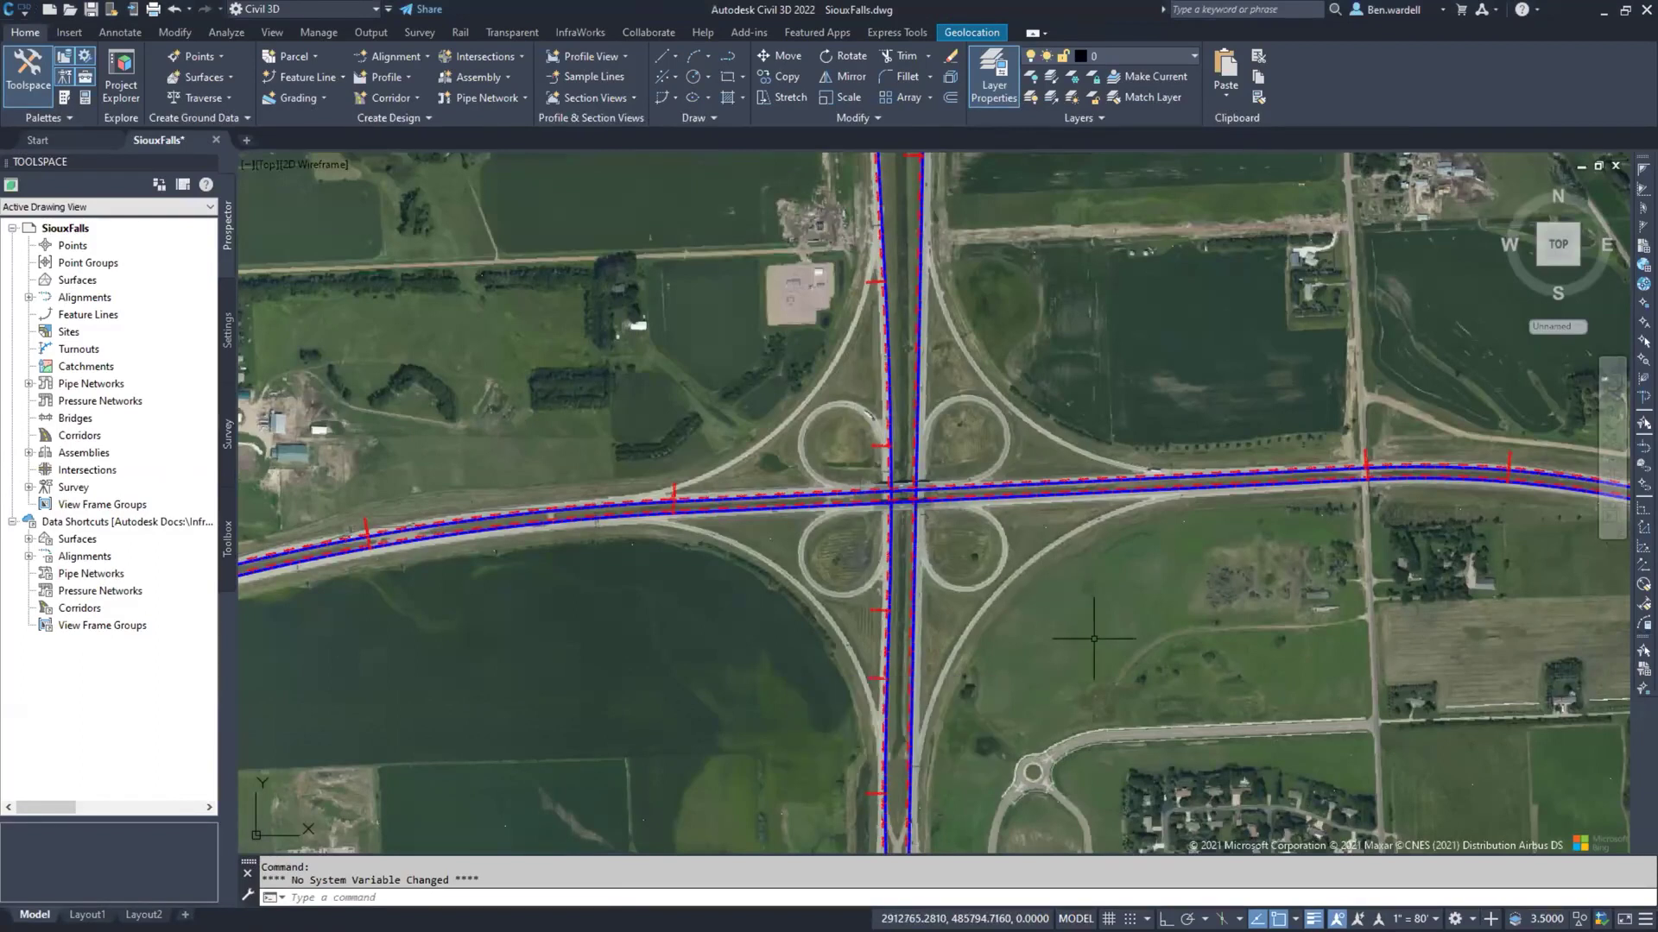
{"action": "mouse_move", "coordinate": [1094, 639]}
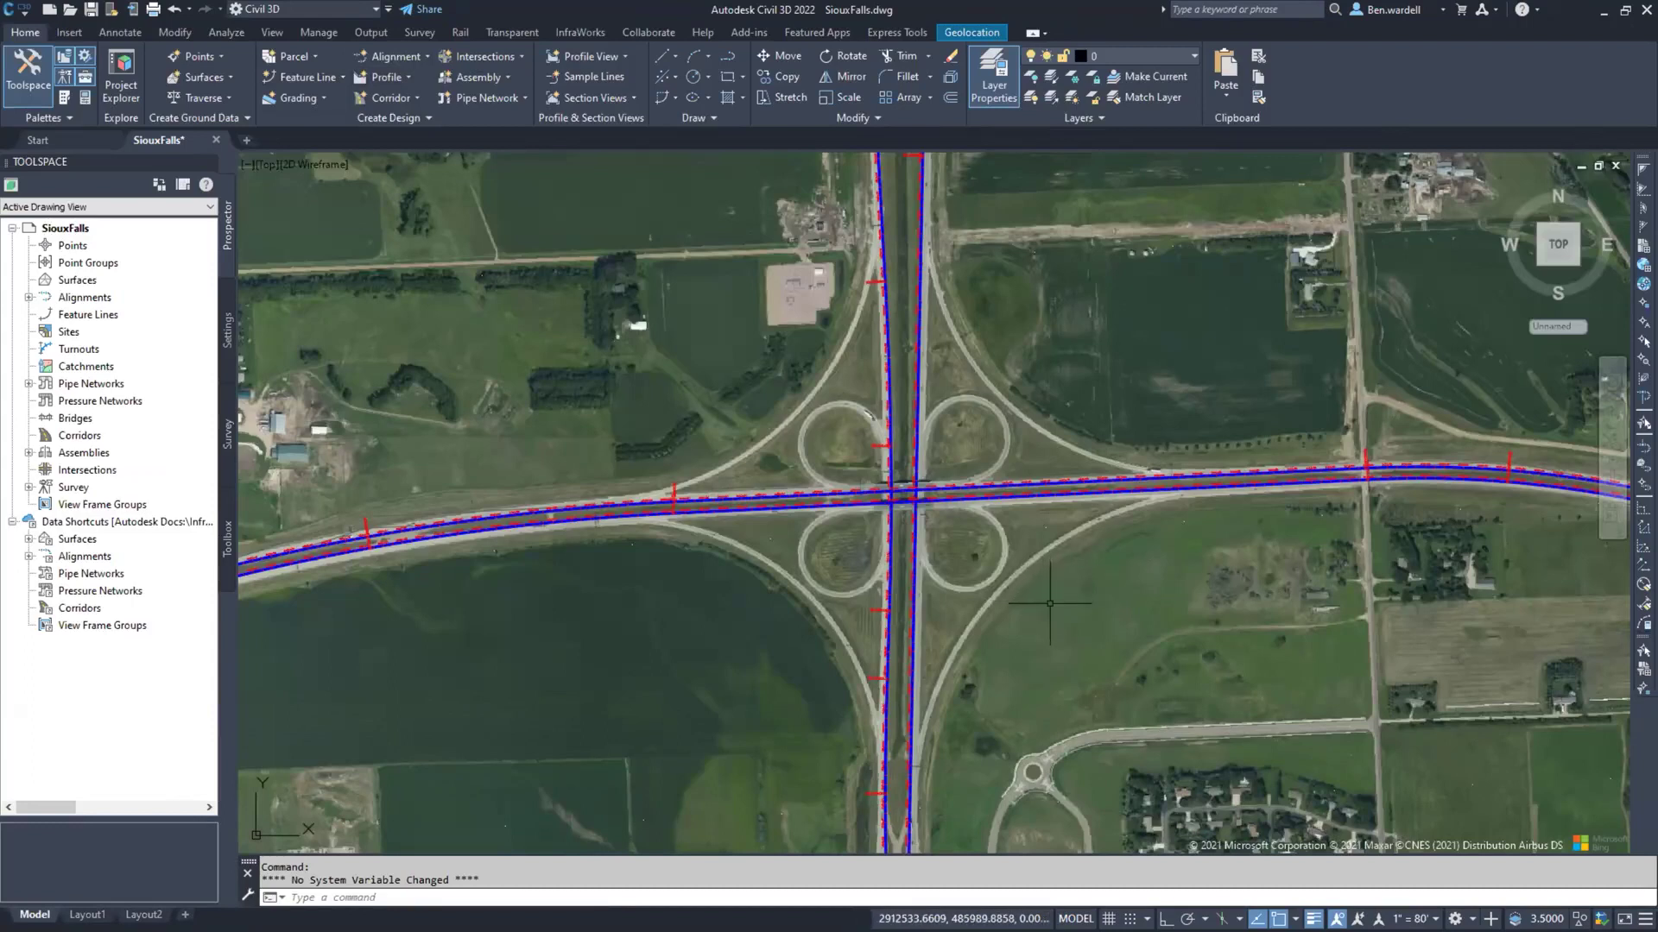
{"action": "scroll", "coordinate": [1036, 550], "scroll_direction": "up", "scroll_amount": 2}
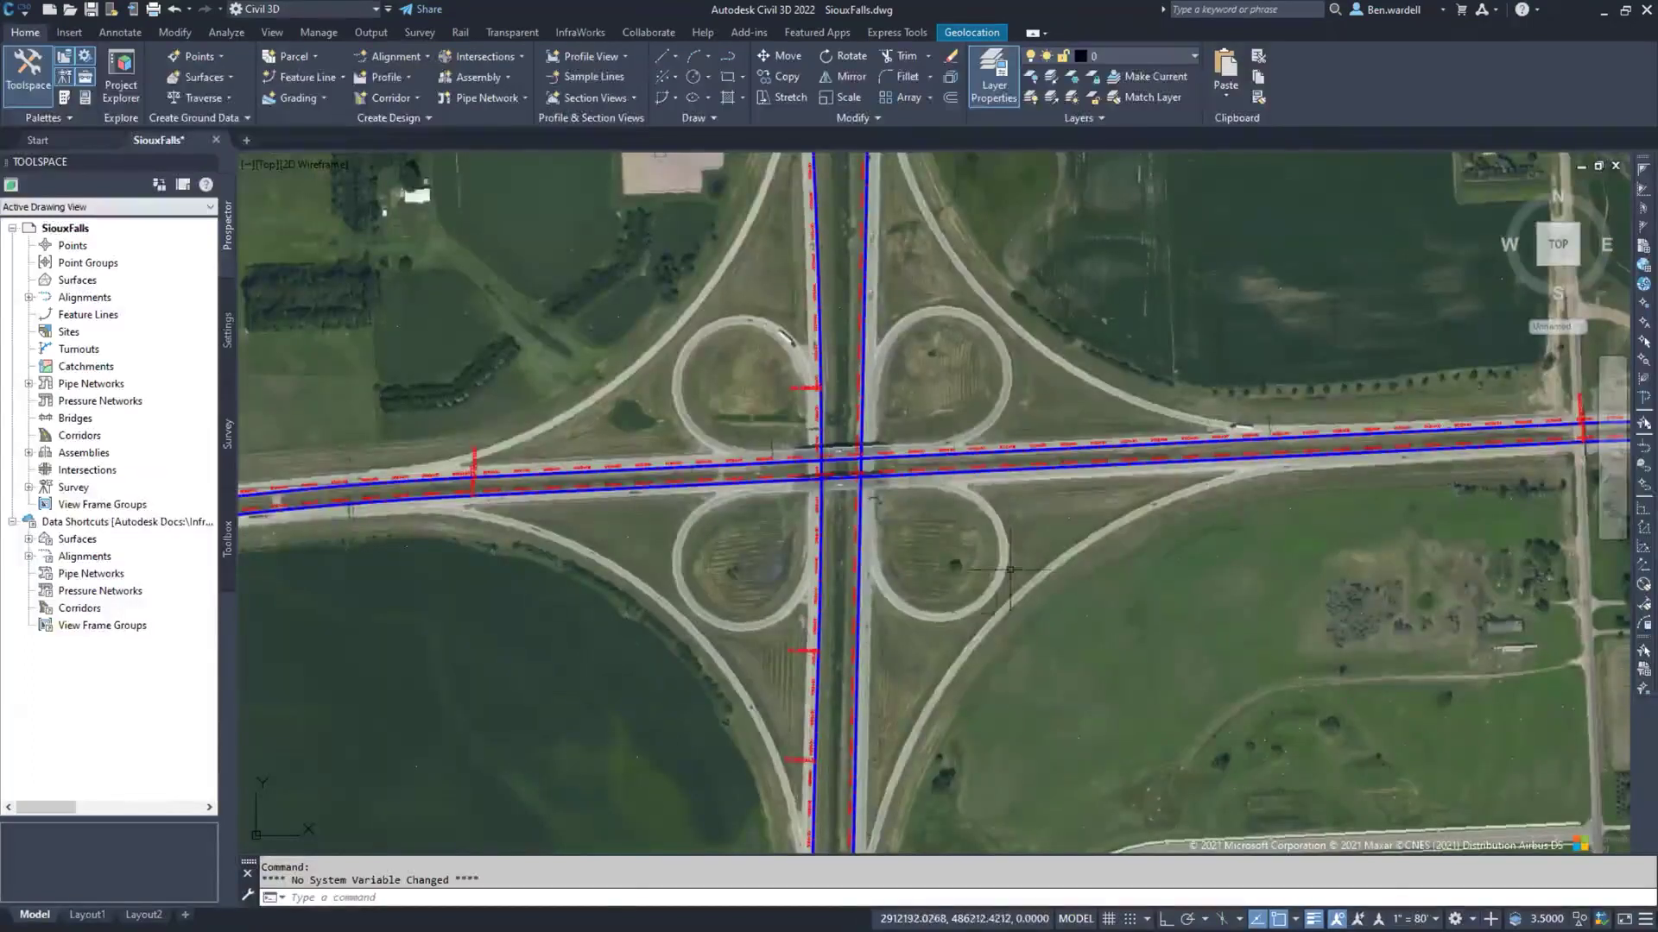
{"action": "mouse_move", "coordinate": [999, 606]}
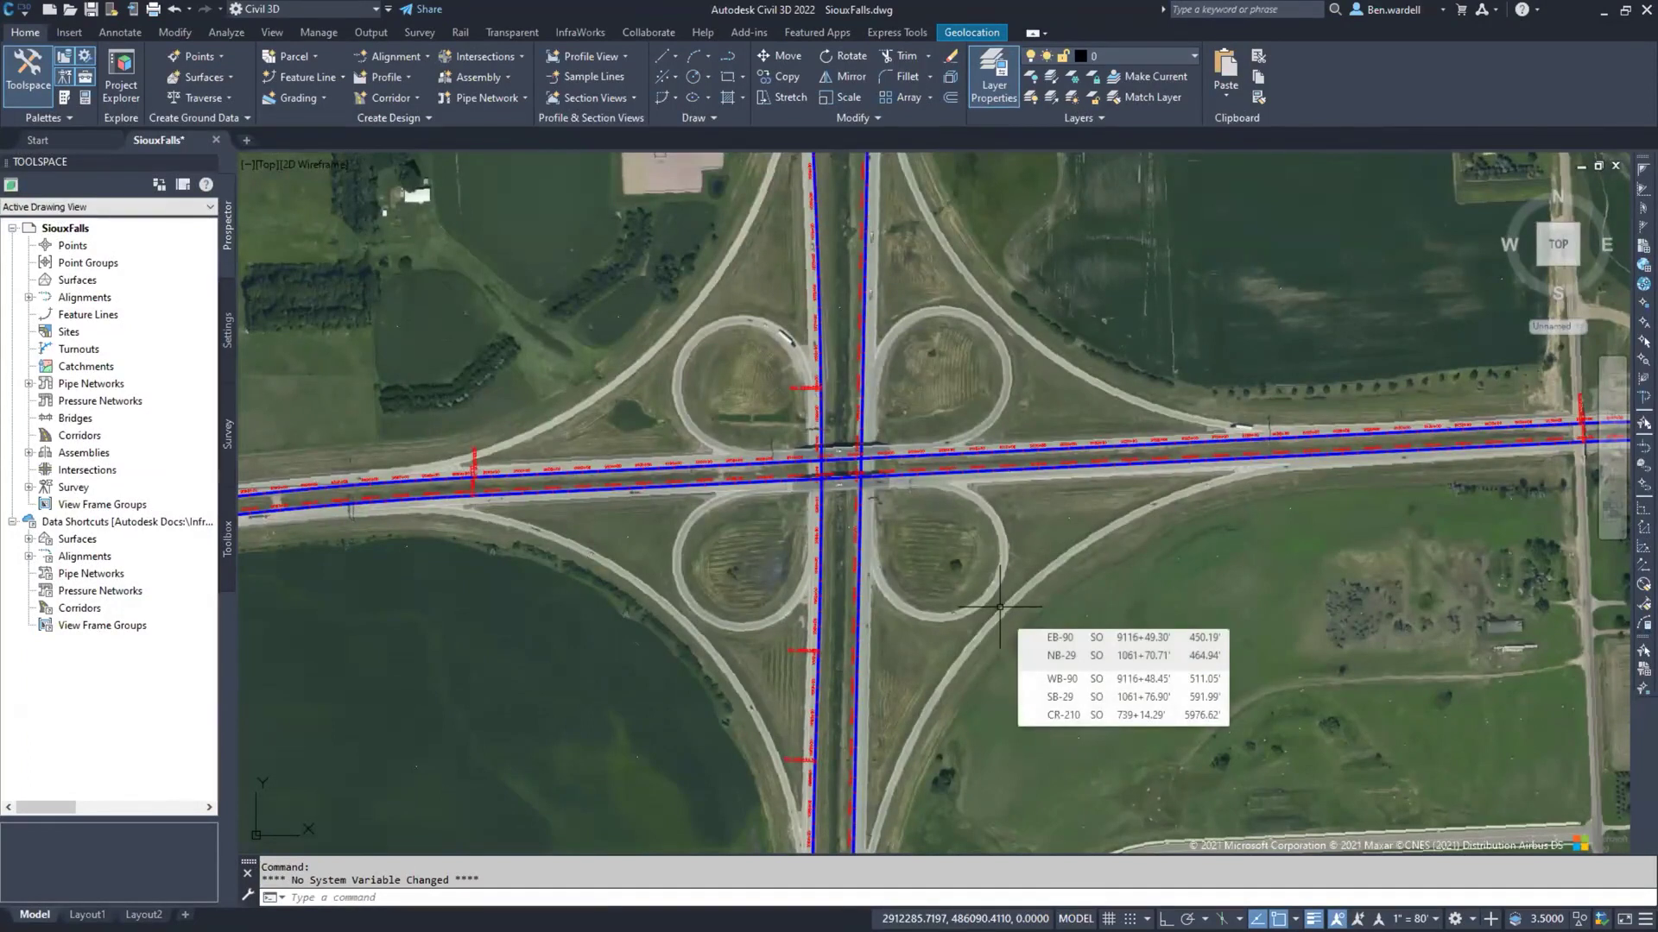
{"action": "scroll", "coordinate": [956, 574], "scroll_direction": "down", "scroll_amount": 2}
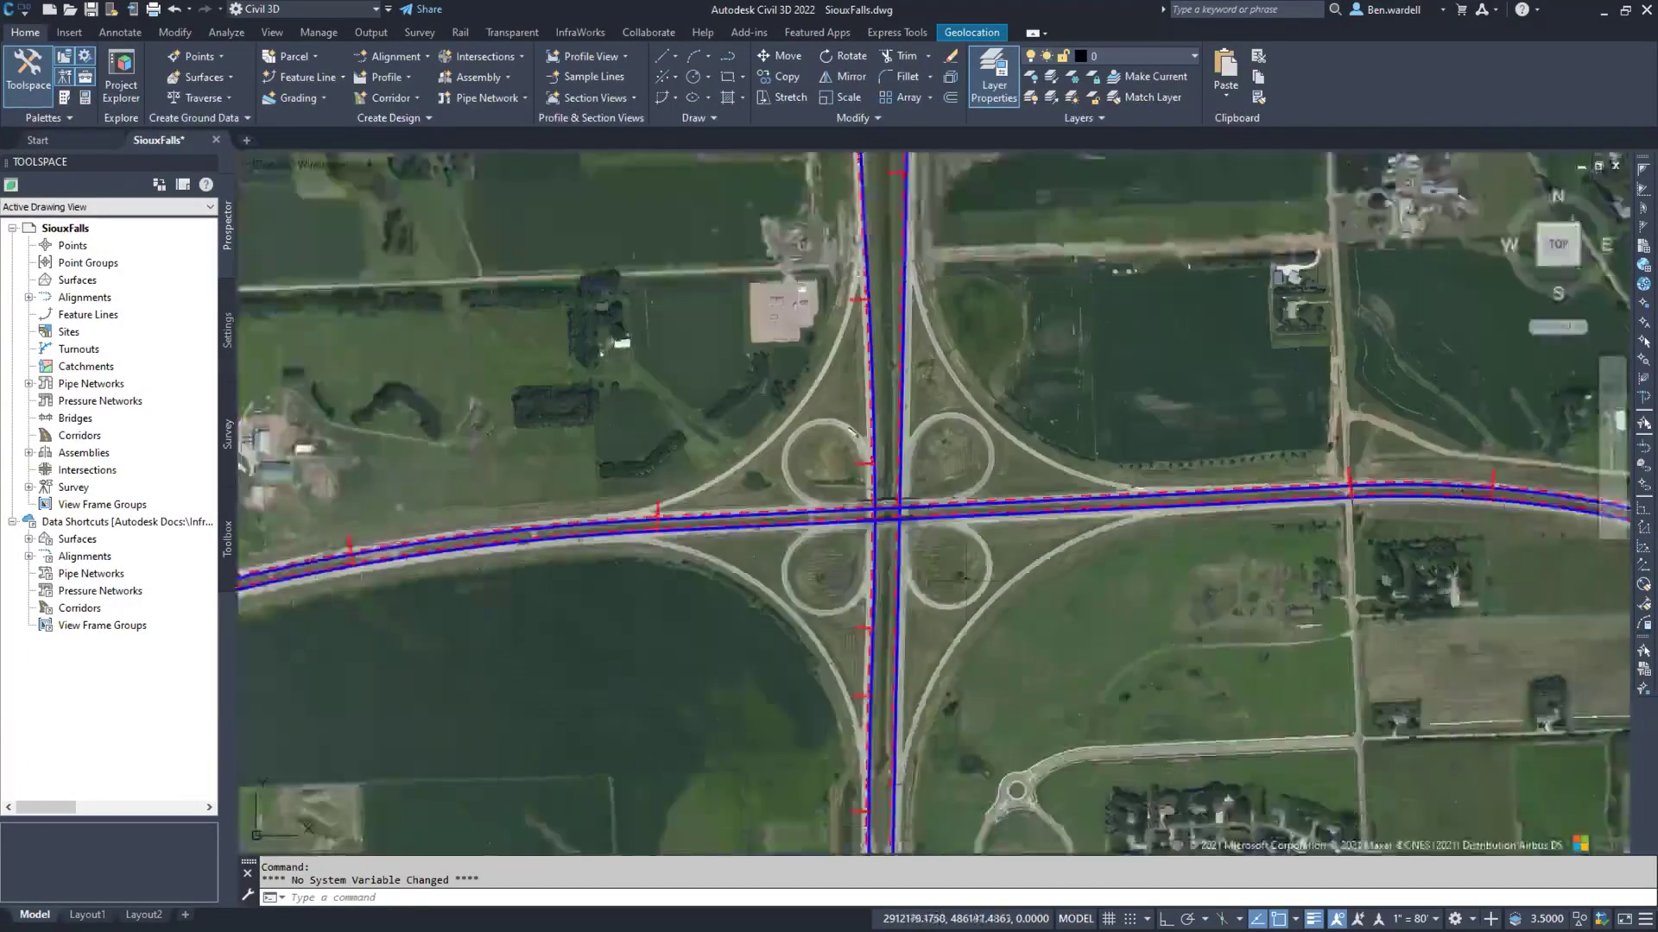
{"action": "mouse_move", "coordinate": [957, 574]}
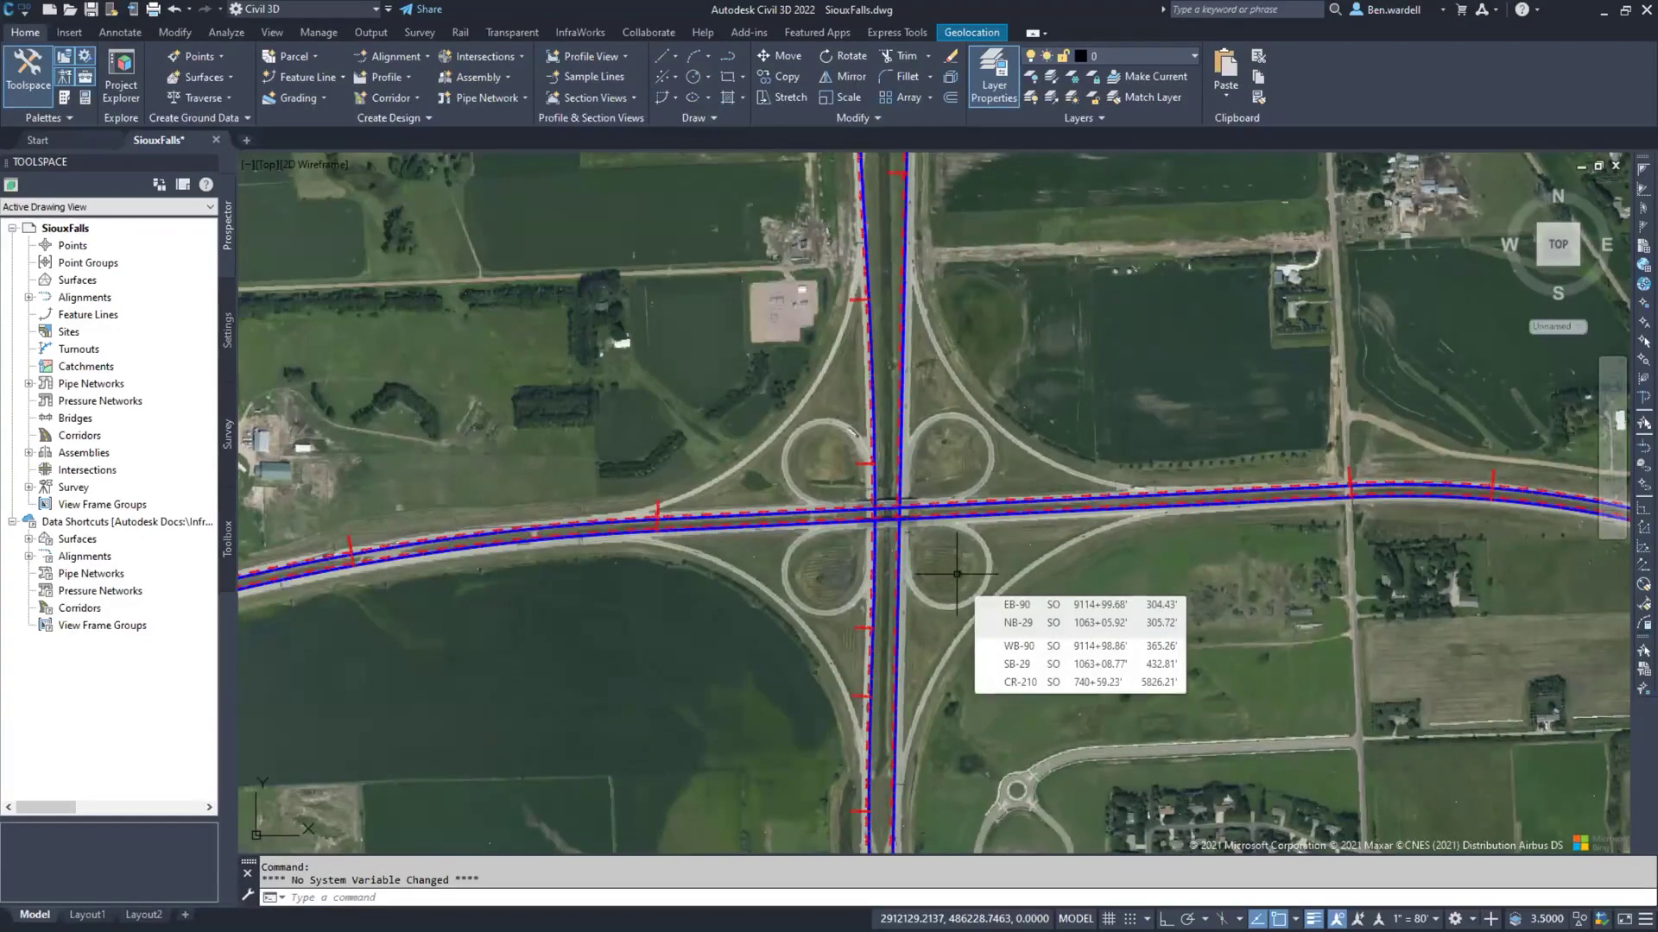
{"action": "left_click", "coordinate": [423, 54]}
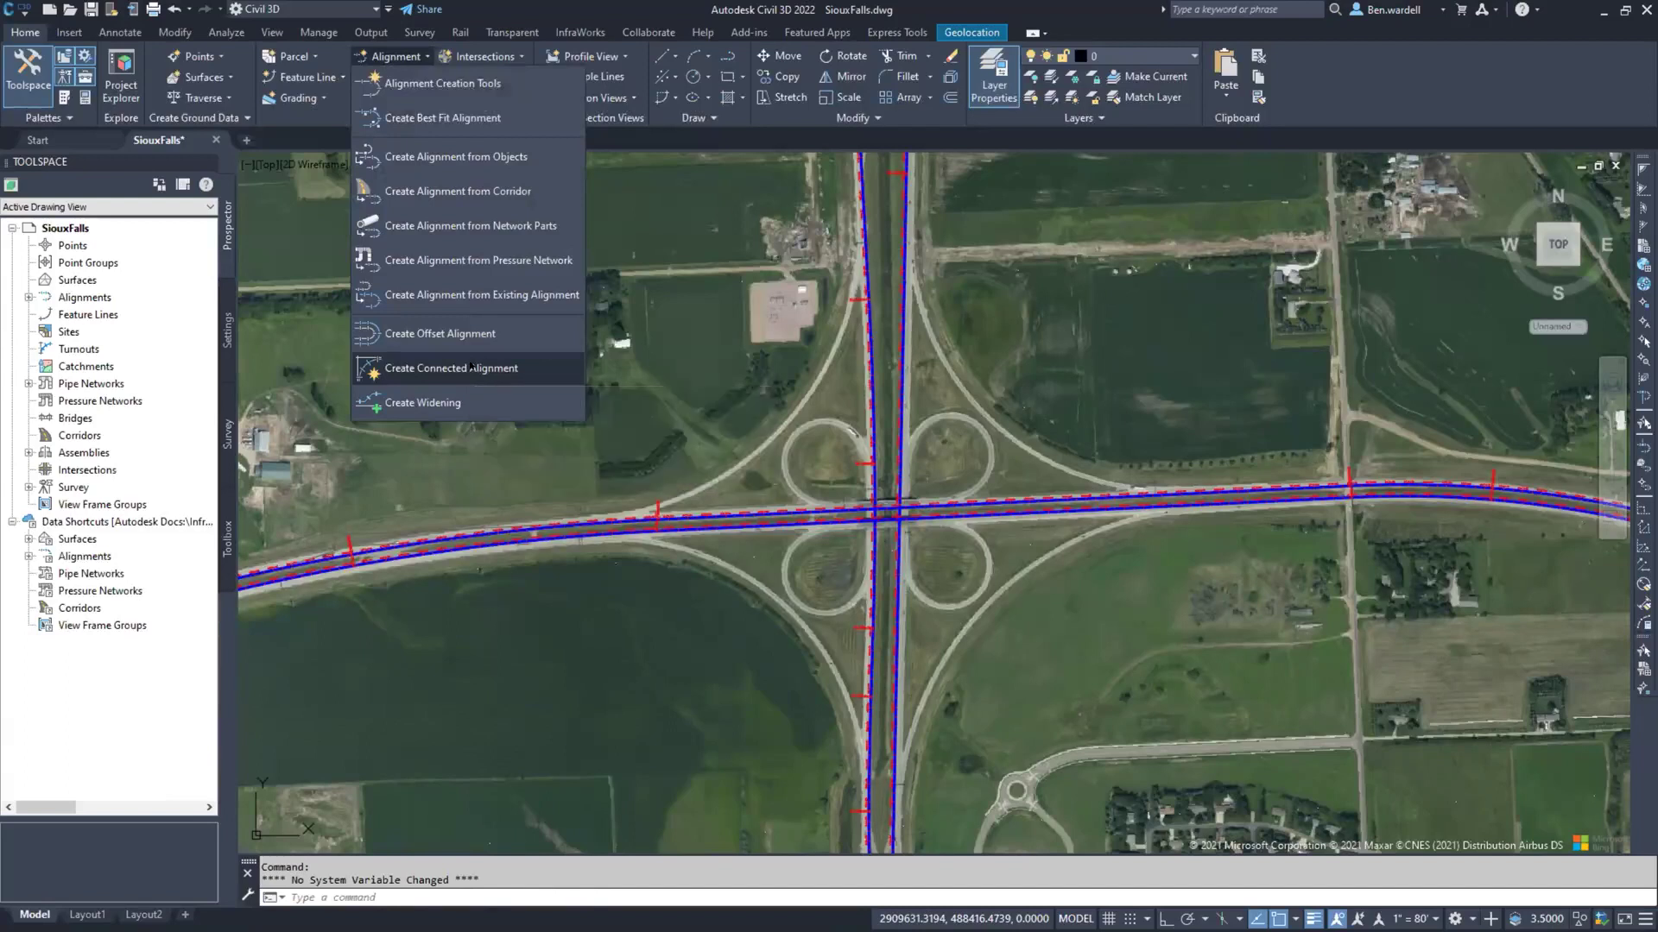
{"action": "left_click", "coordinate": [471, 369]}
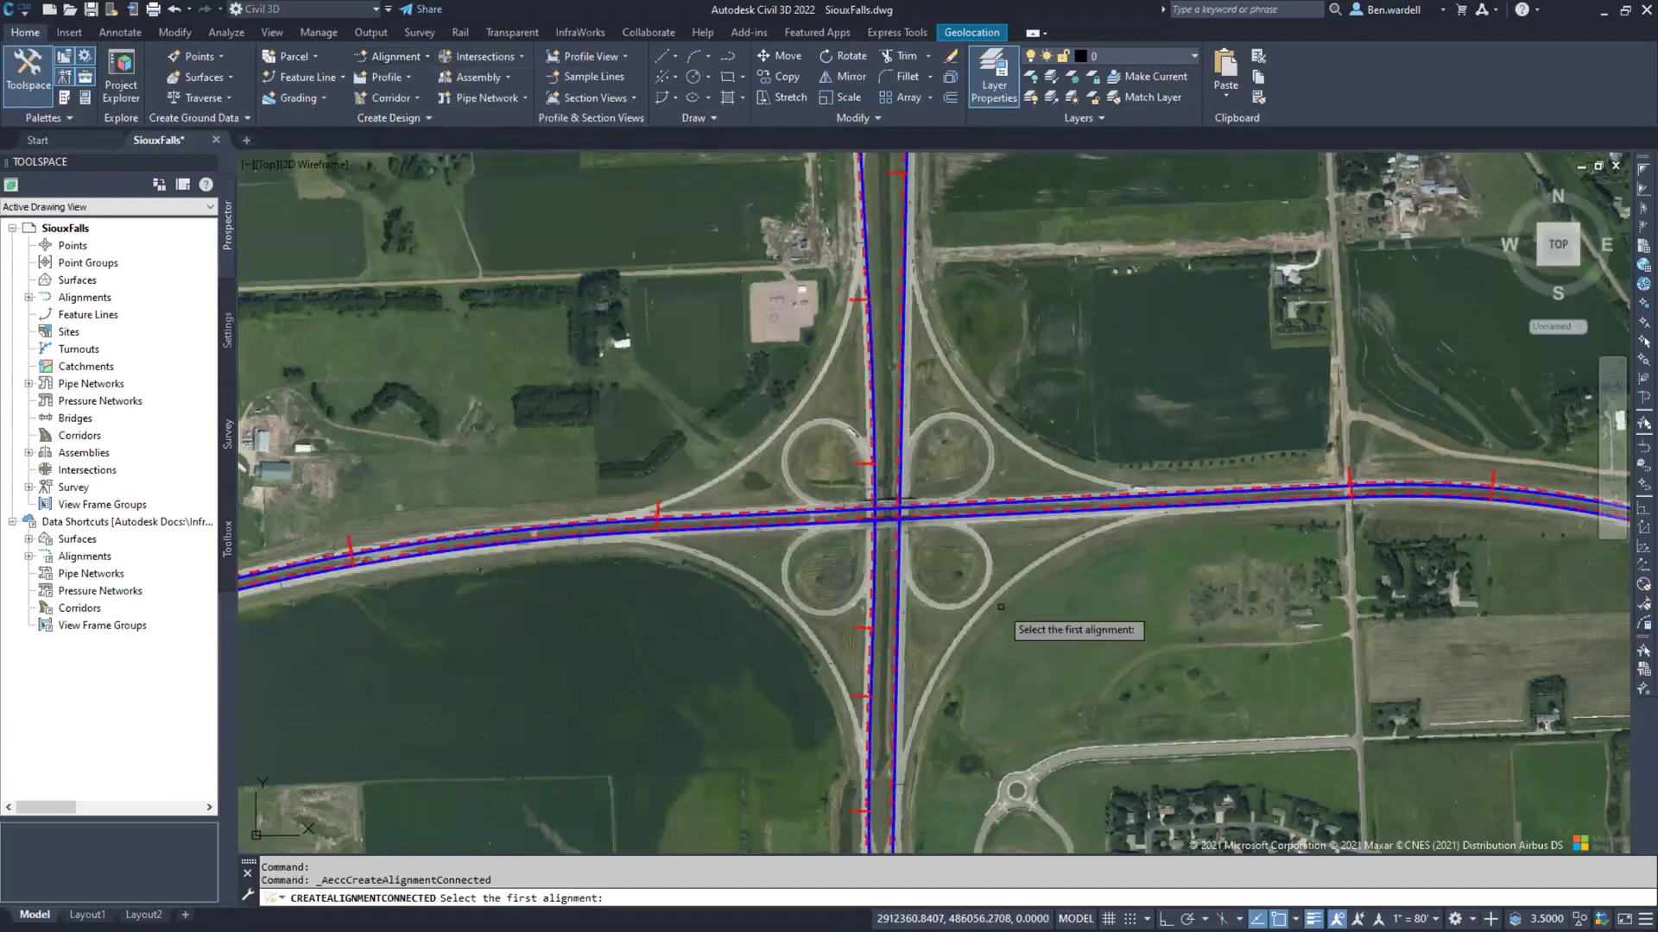
Step: Pick NB-29 then EB-90 and place the connected ramp in the lower-right loop
{"action": "scroll", "coordinate": [1000, 607], "scroll_direction": "up", "scroll_amount": 2}
{"action": "scroll", "coordinate": [1001, 607], "scroll_direction": "up", "scroll_amount": 1}
{"action": "scroll", "coordinate": [898, 643], "scroll_direction": "down", "scroll_amount": 1}
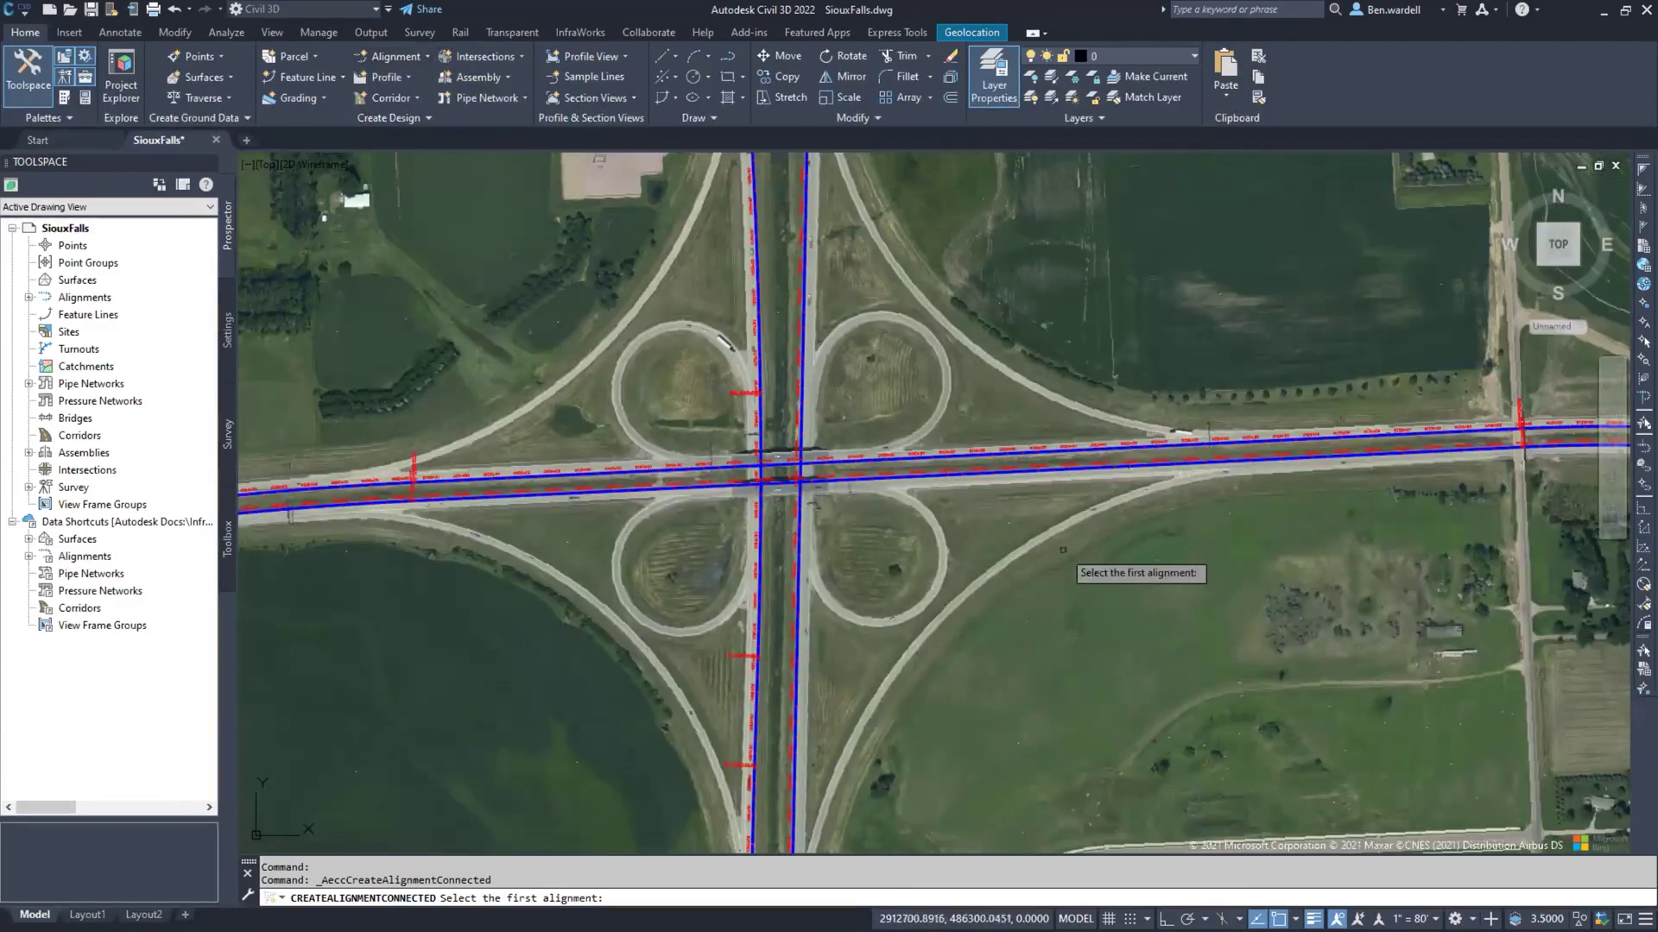
{"action": "left_click", "coordinate": [799, 563]}
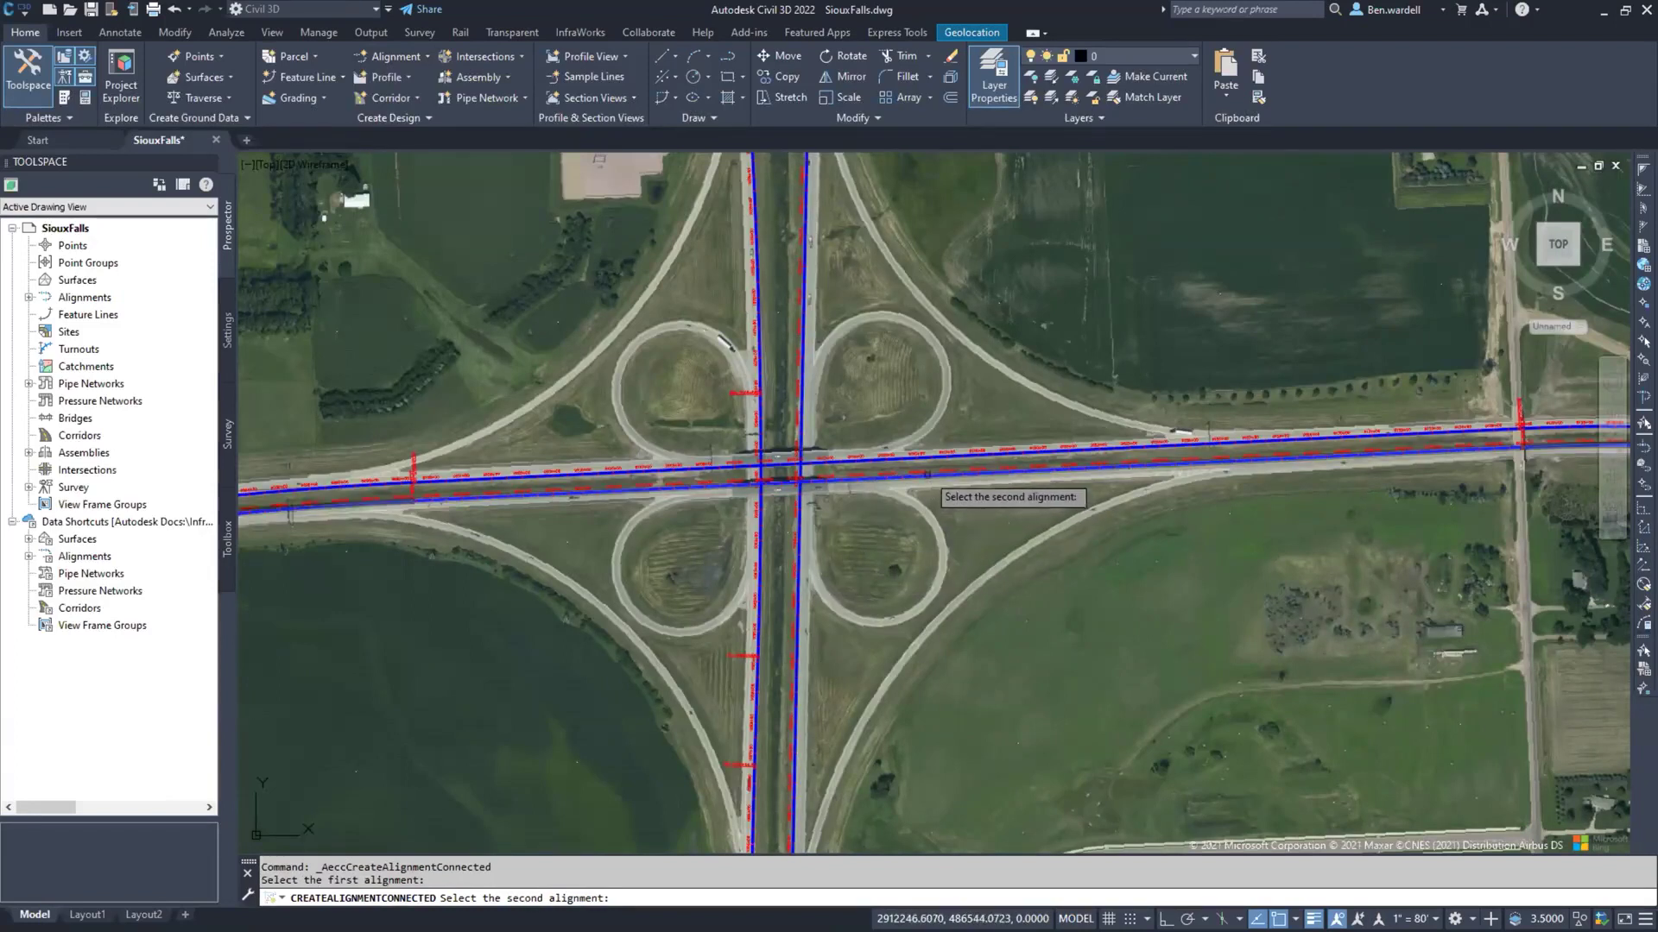
{"action": "left_click", "coordinate": [926, 475]}
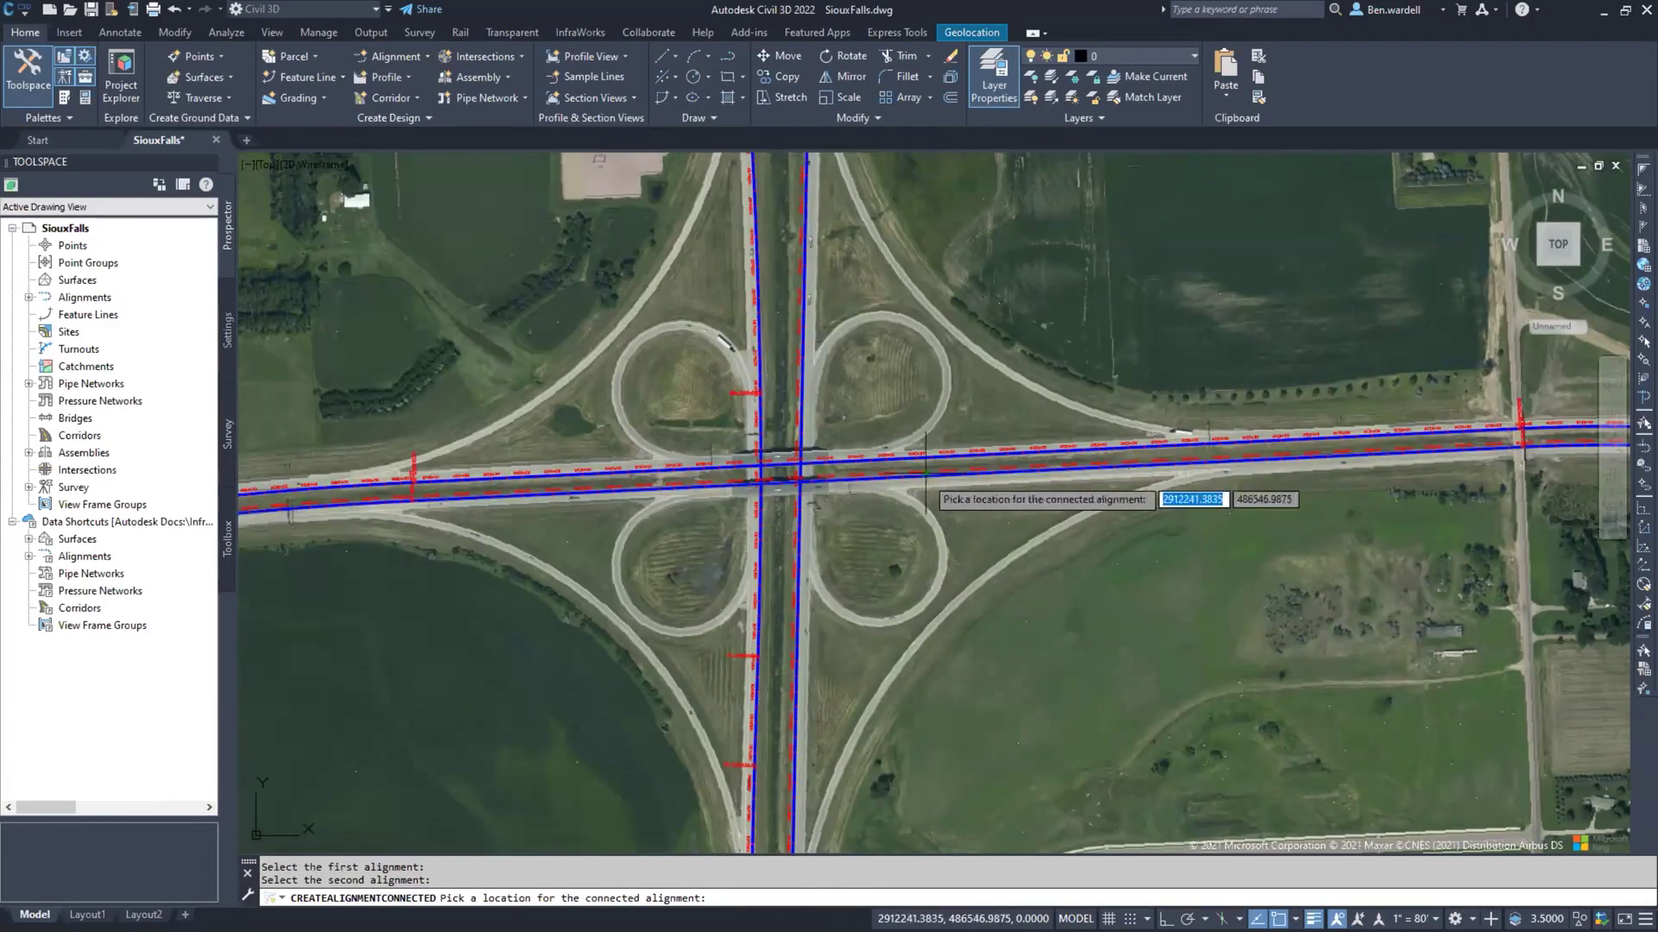
{"action": "left_click", "coordinate": [955, 576]}
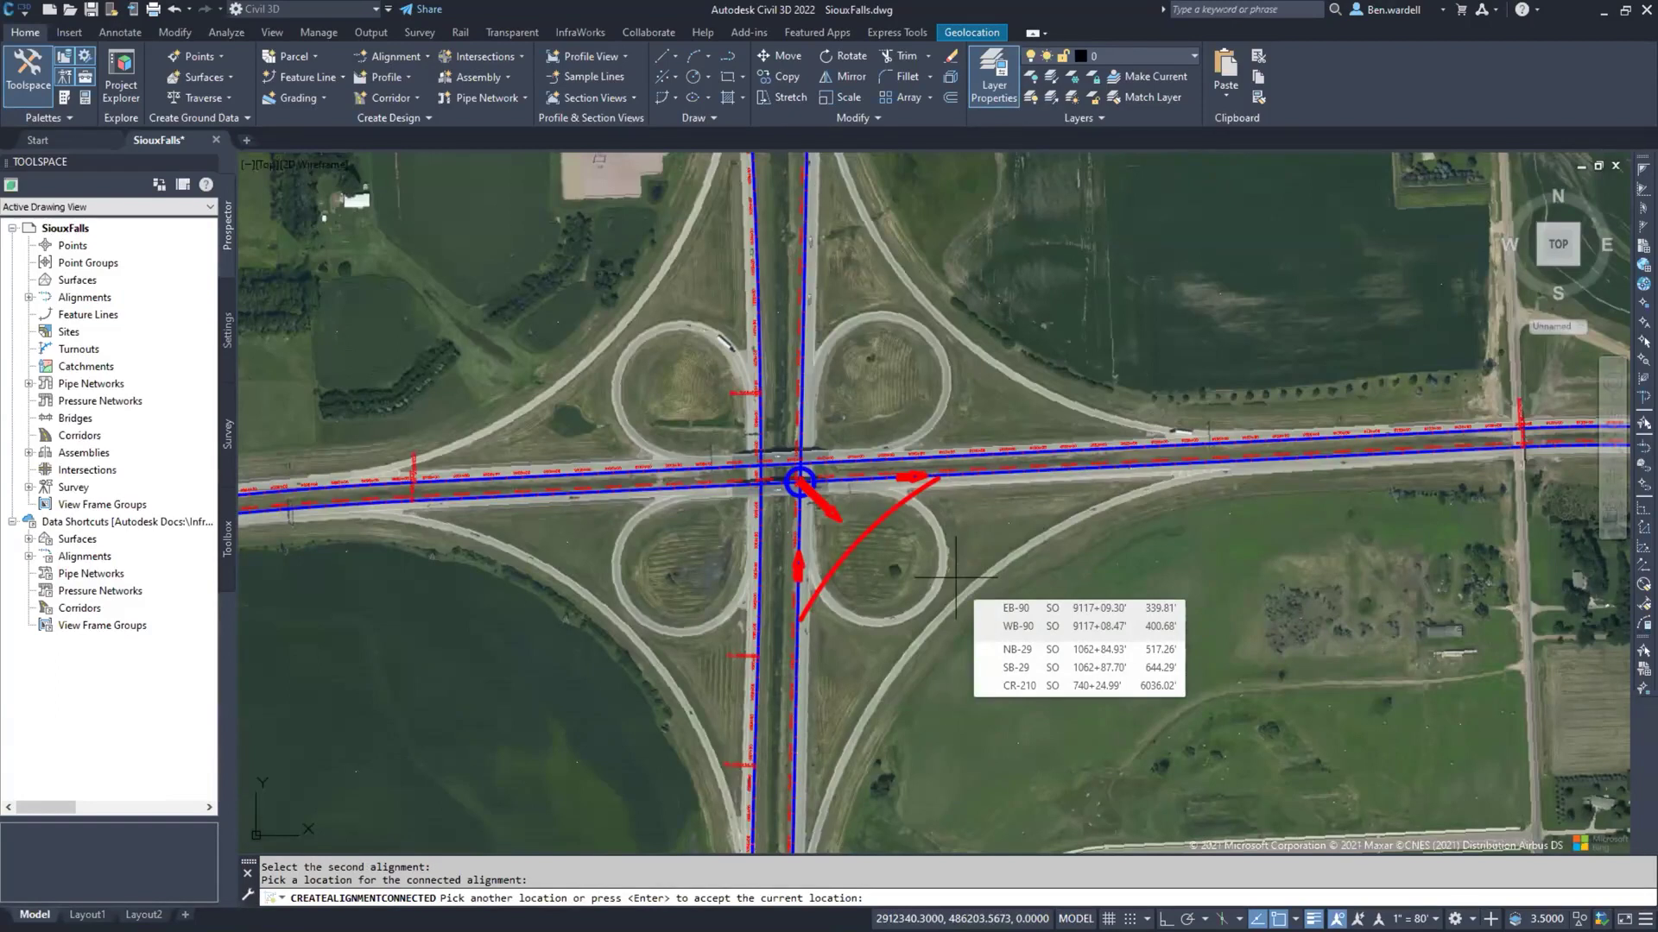
{"action": "key", "text": "Return"}
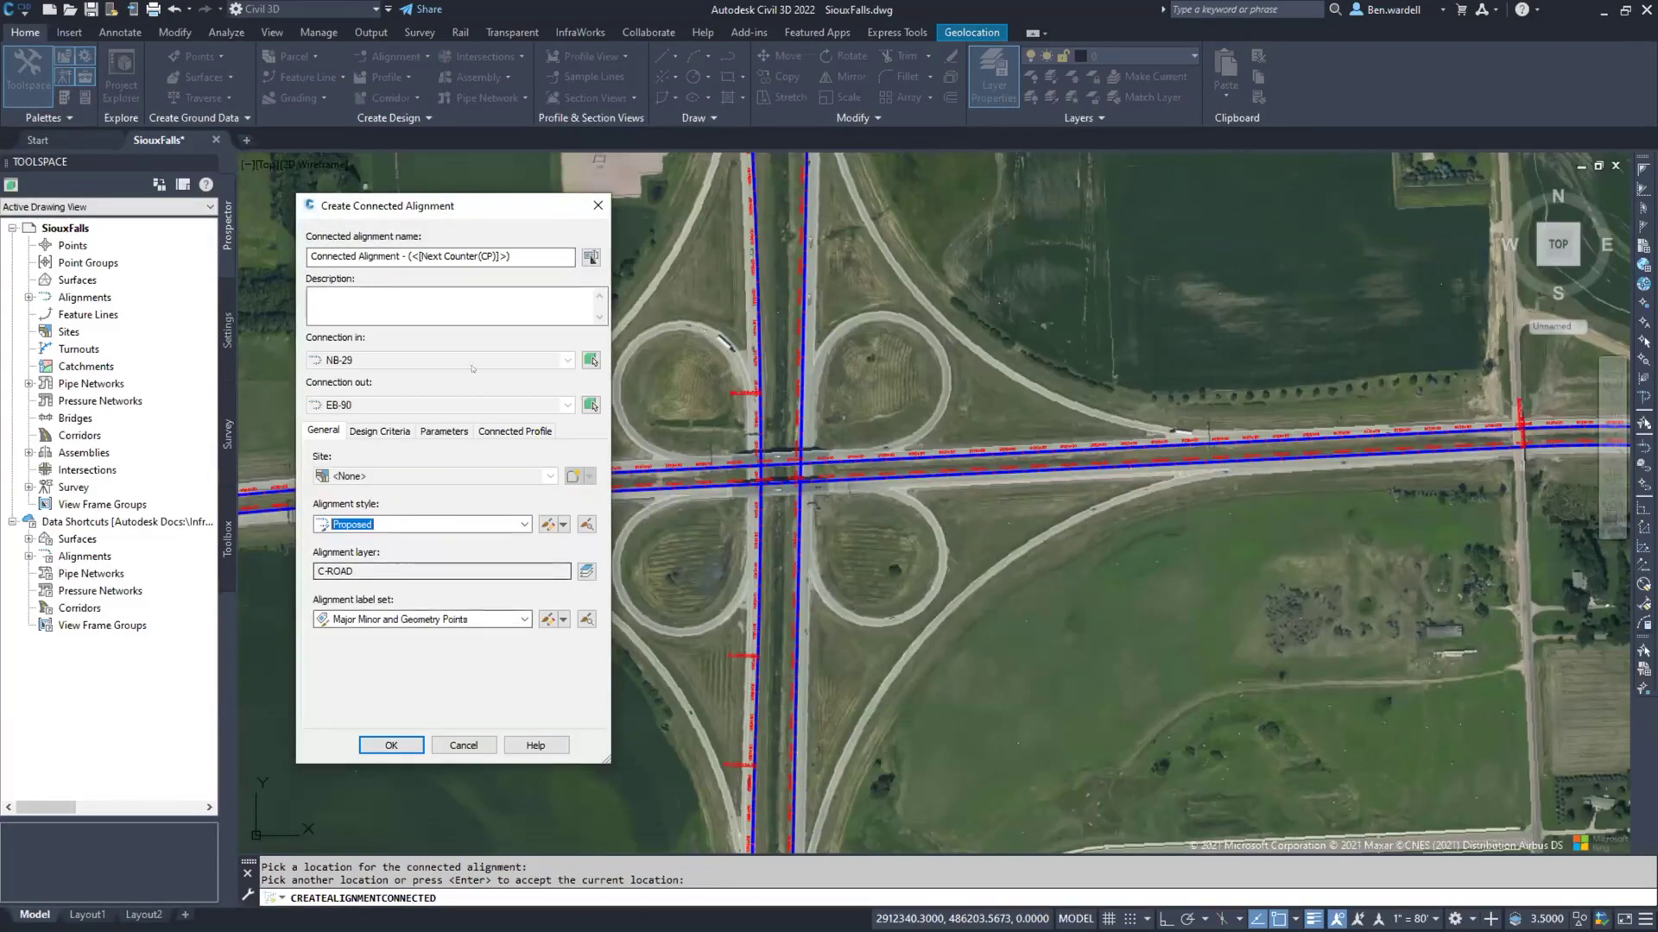
{"action": "left_click", "coordinate": [363, 434]}
Step: Enable criteria-based design with the 2018 Roadway Design Standards file and a 40 mi/h design speed
{"action": "left_click", "coordinate": [318, 494]}
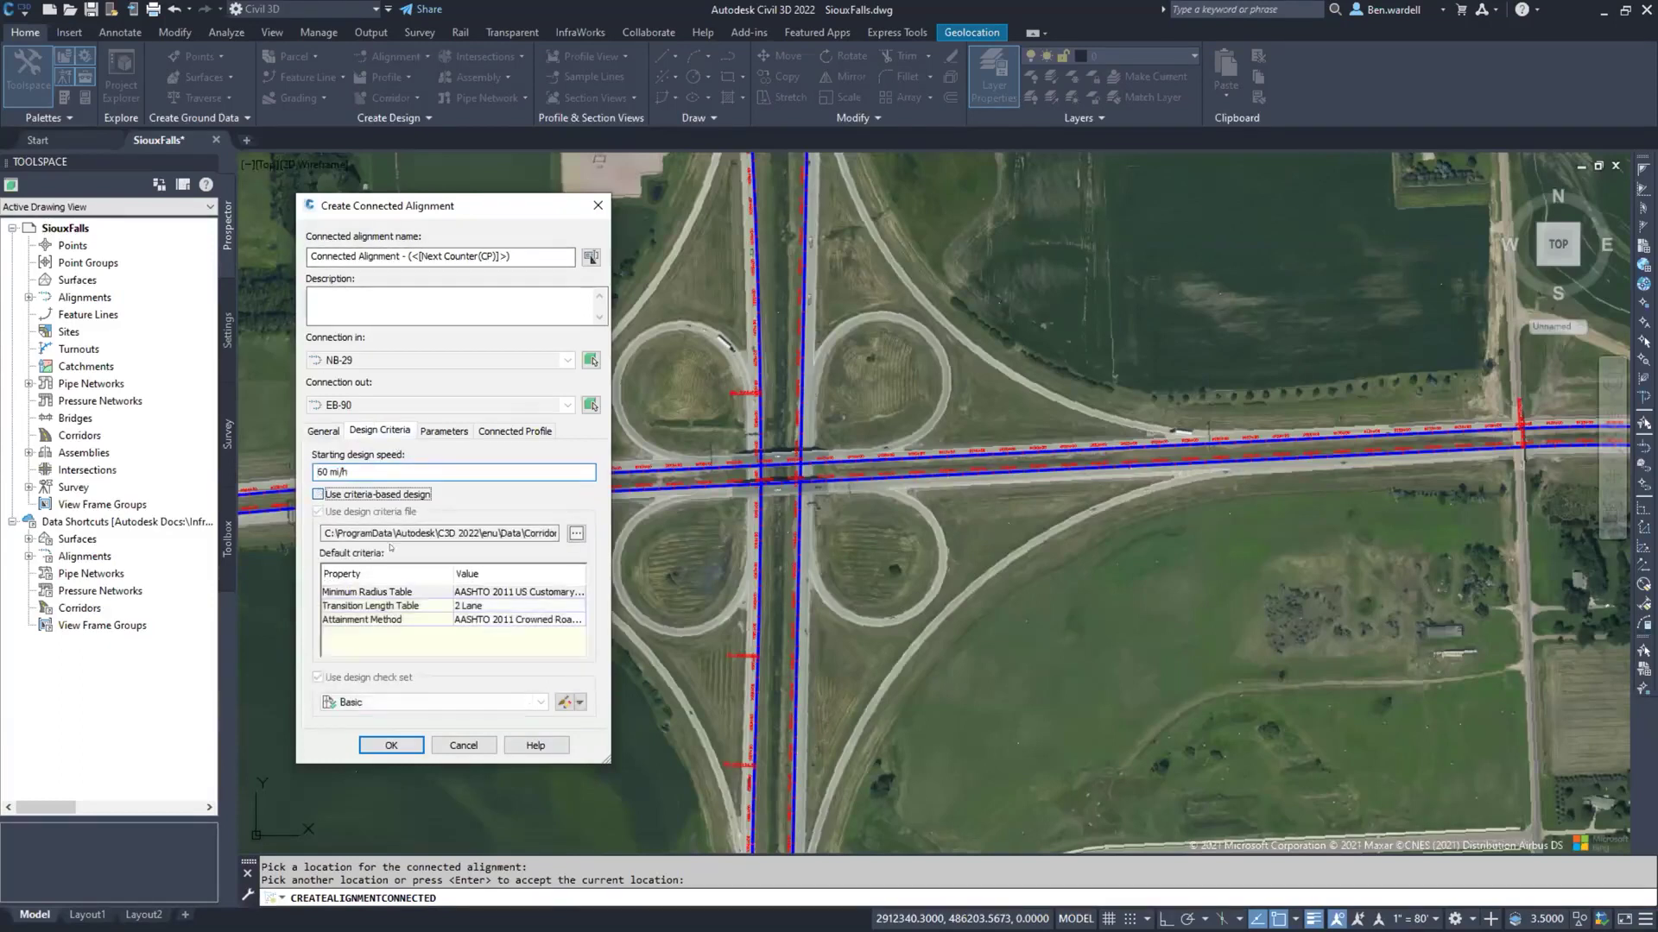
{"action": "left_click", "coordinate": [576, 534]}
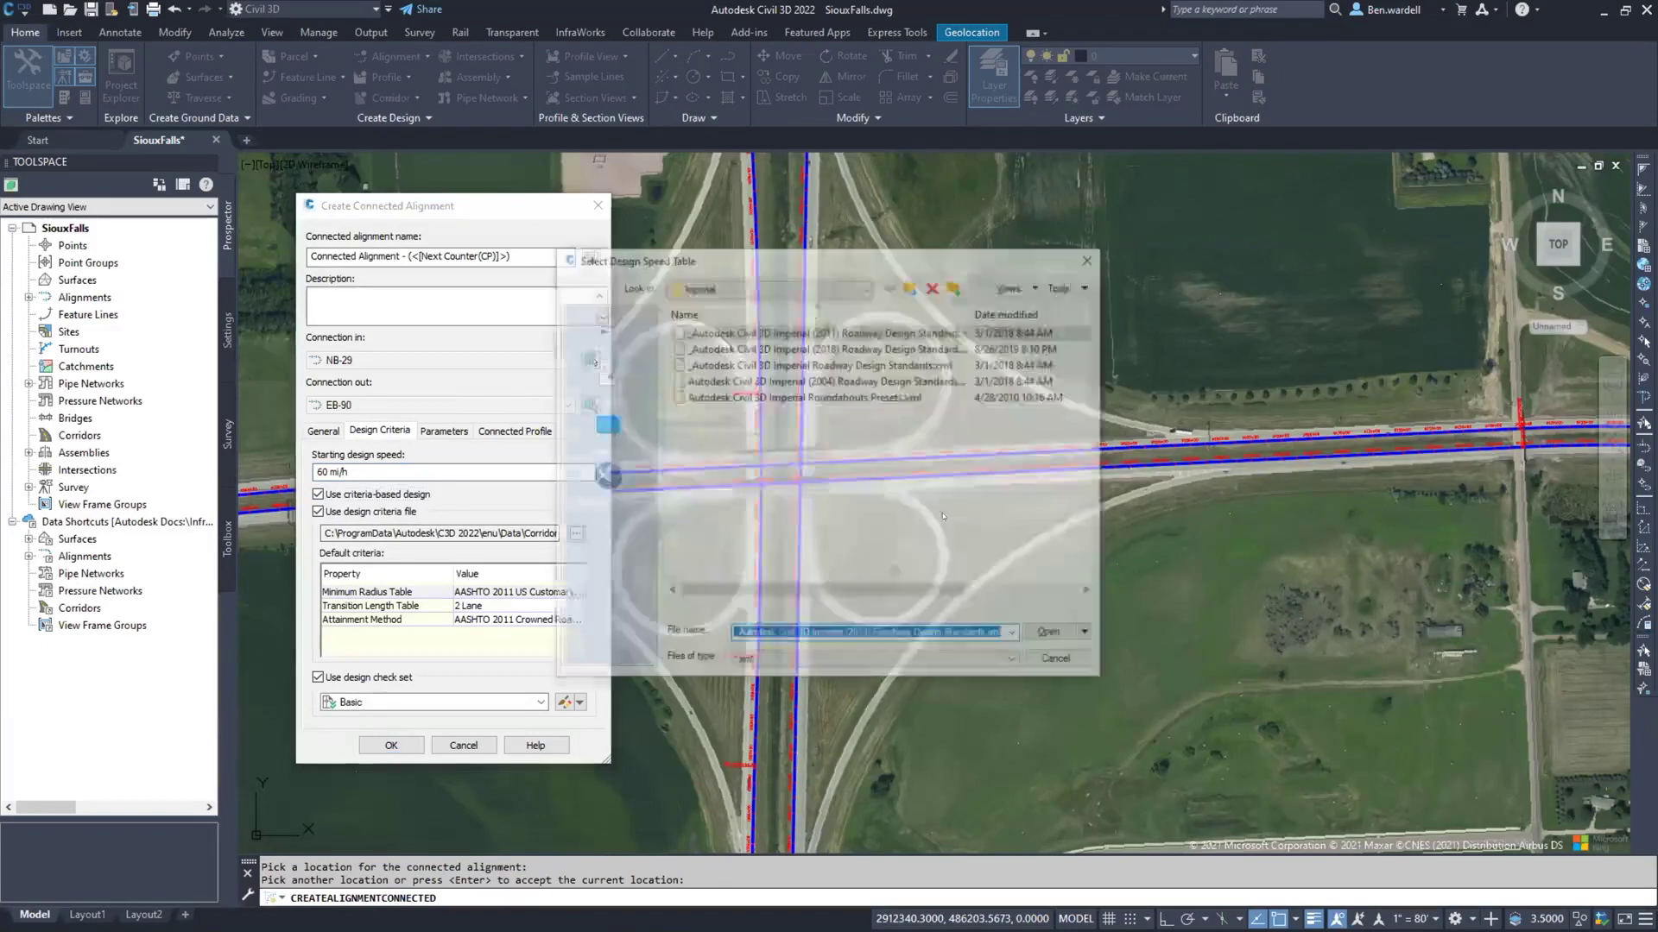
{"action": "left_click", "coordinate": [877, 348]}
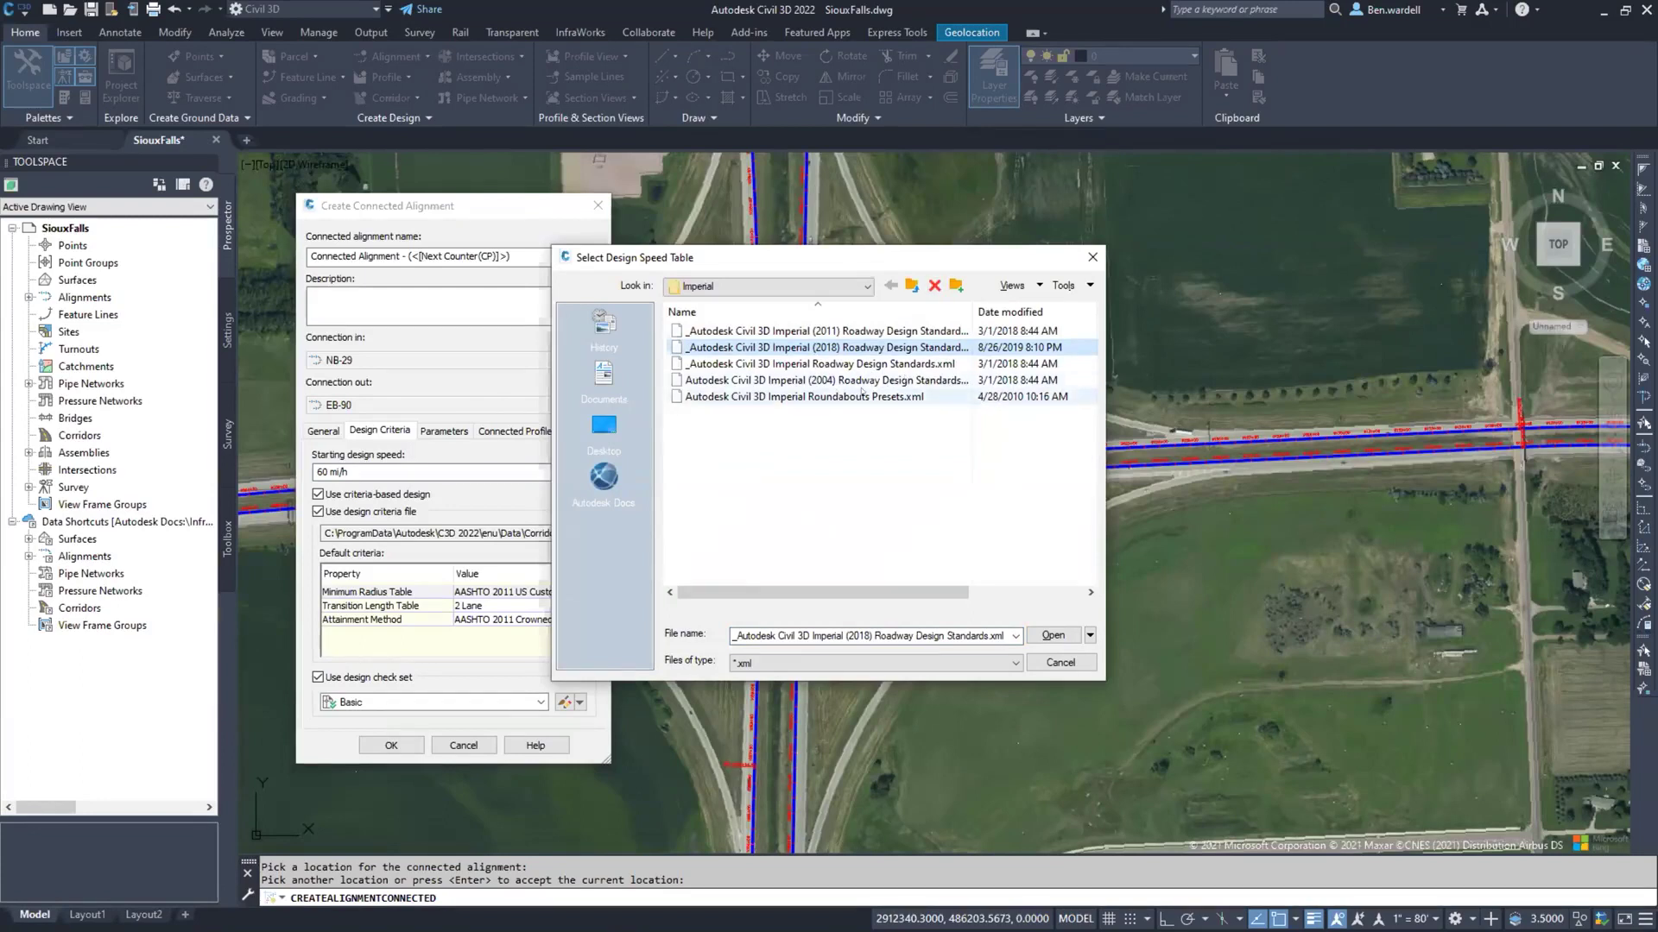
{"action": "left_click", "coordinate": [1049, 635]}
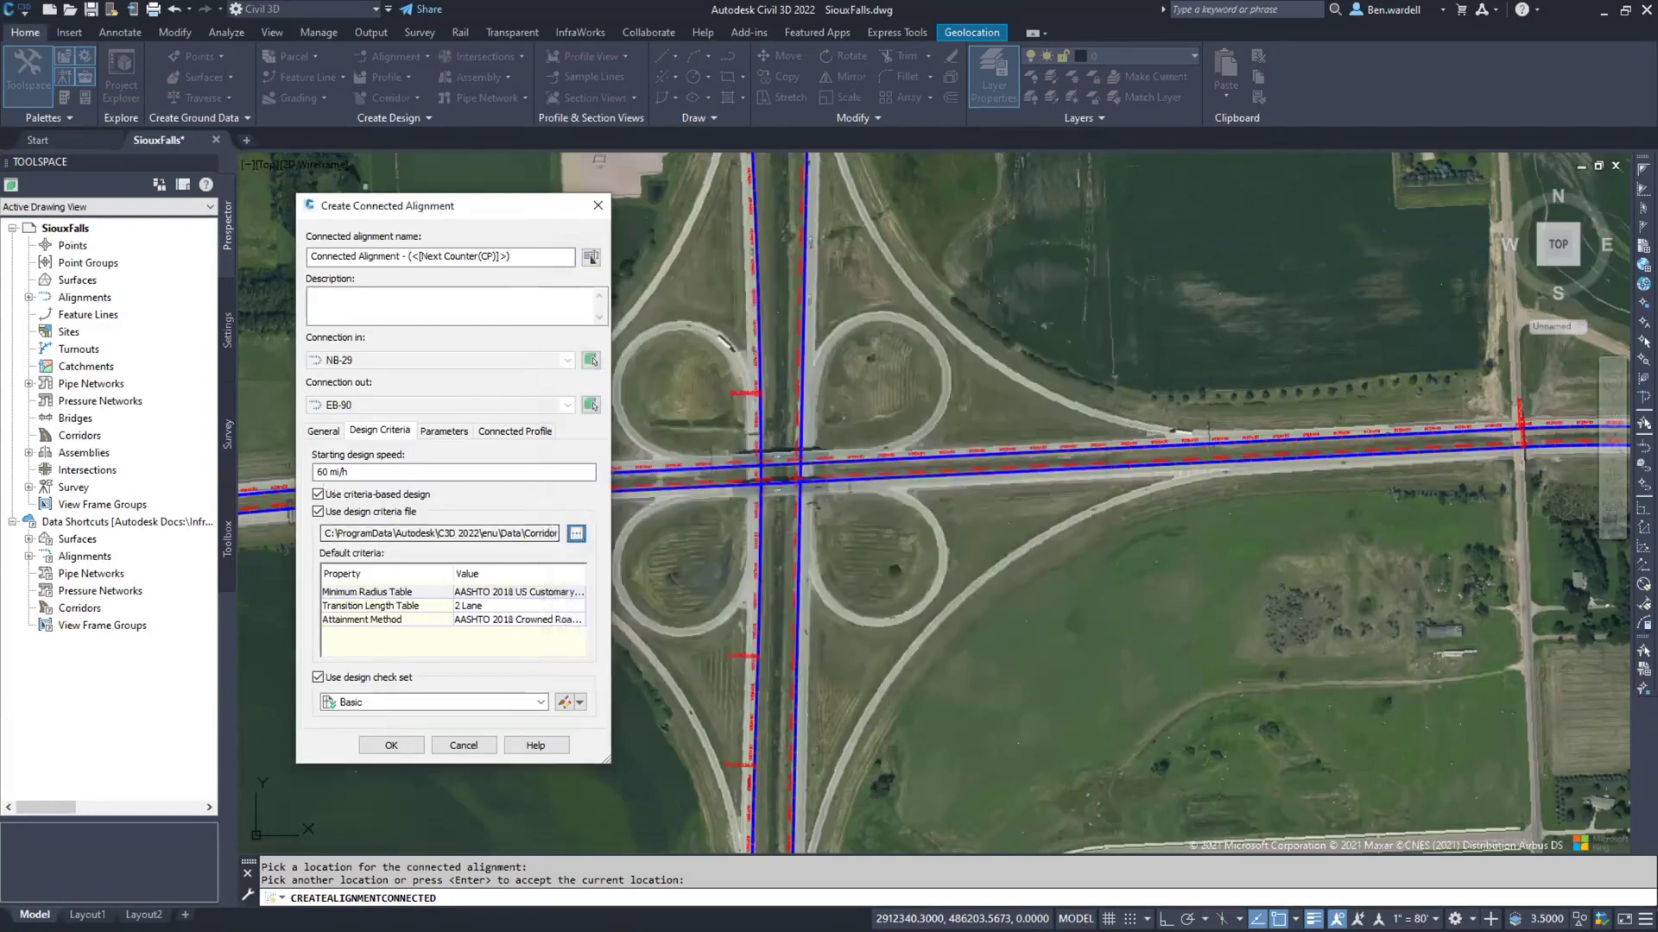
{"action": "double_click", "coordinate": [321, 473]}
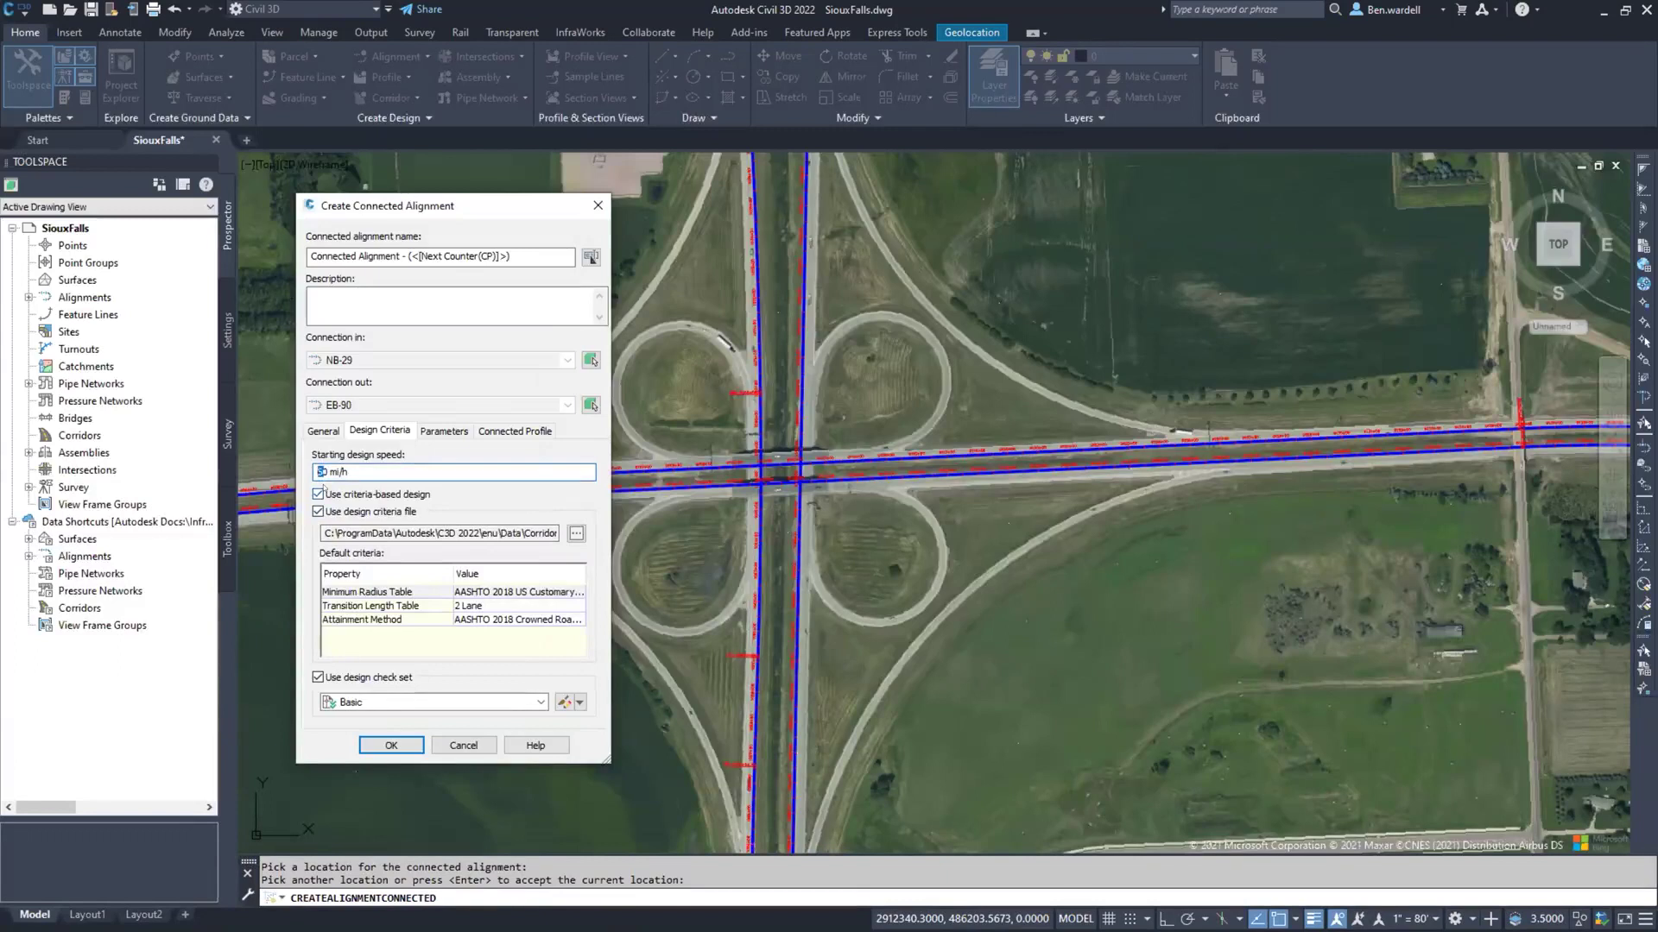
{"action": "type", "text": "40"}
{"action": "left_click", "coordinate": [445, 431]}
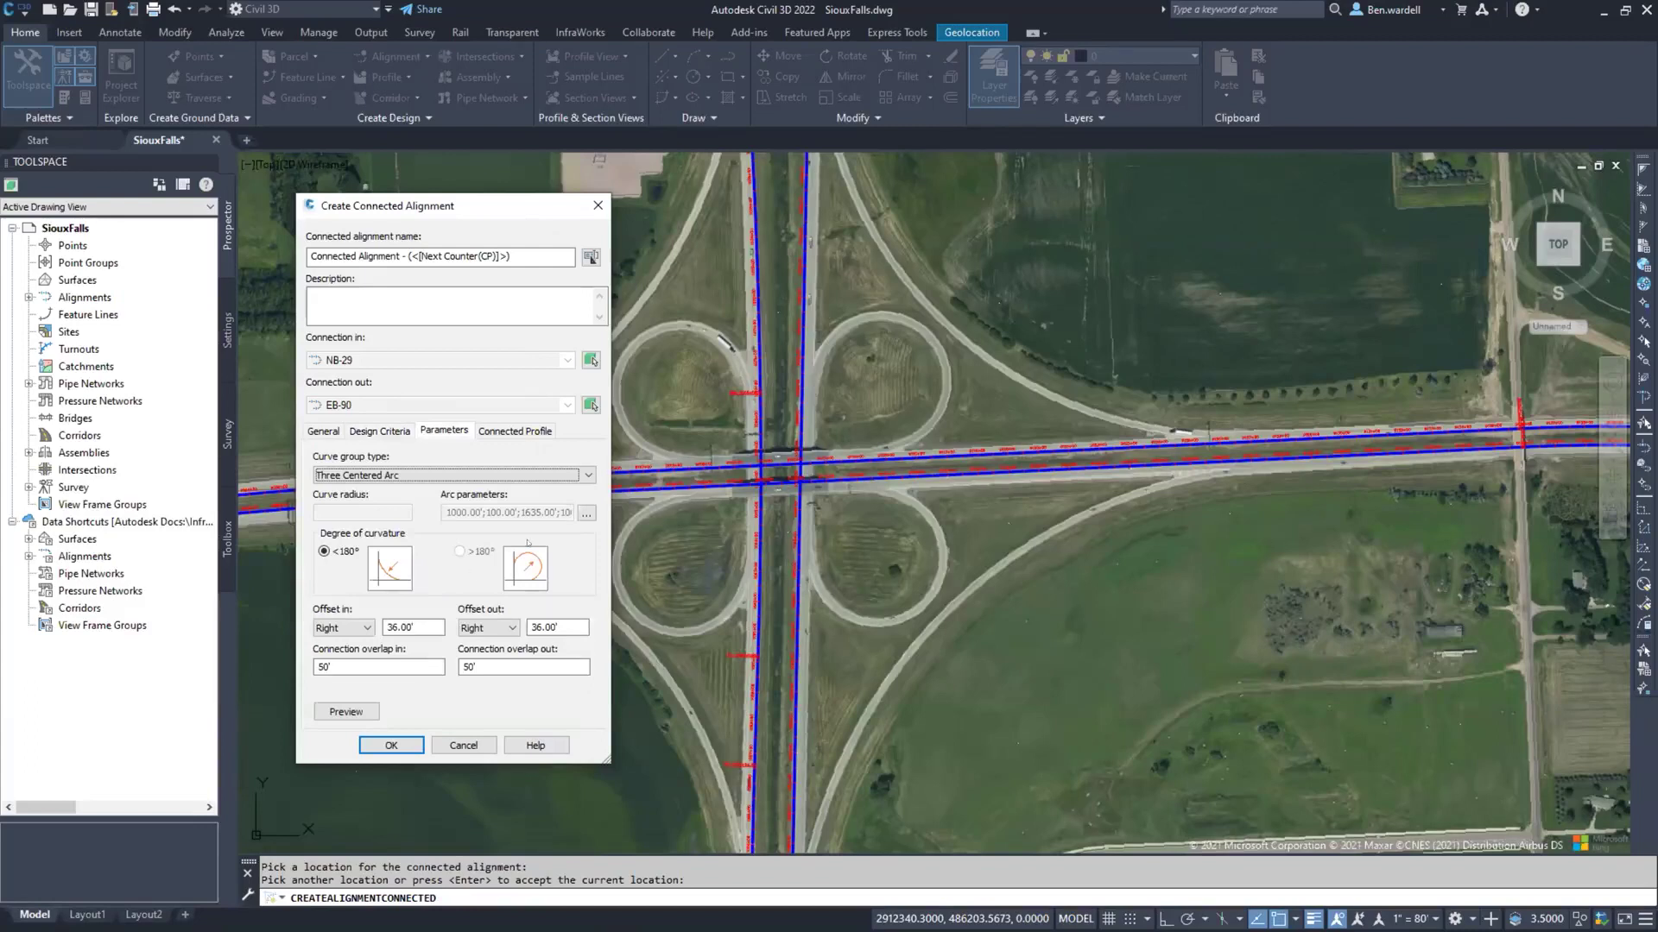
Step: Set the curve group type to Reverse Spiral-Spiral-Curve-Spiral-Spiral instead of Circular Fillet
{"action": "left_click", "coordinate": [571, 481]}
{"action": "left_click", "coordinate": [366, 491]}
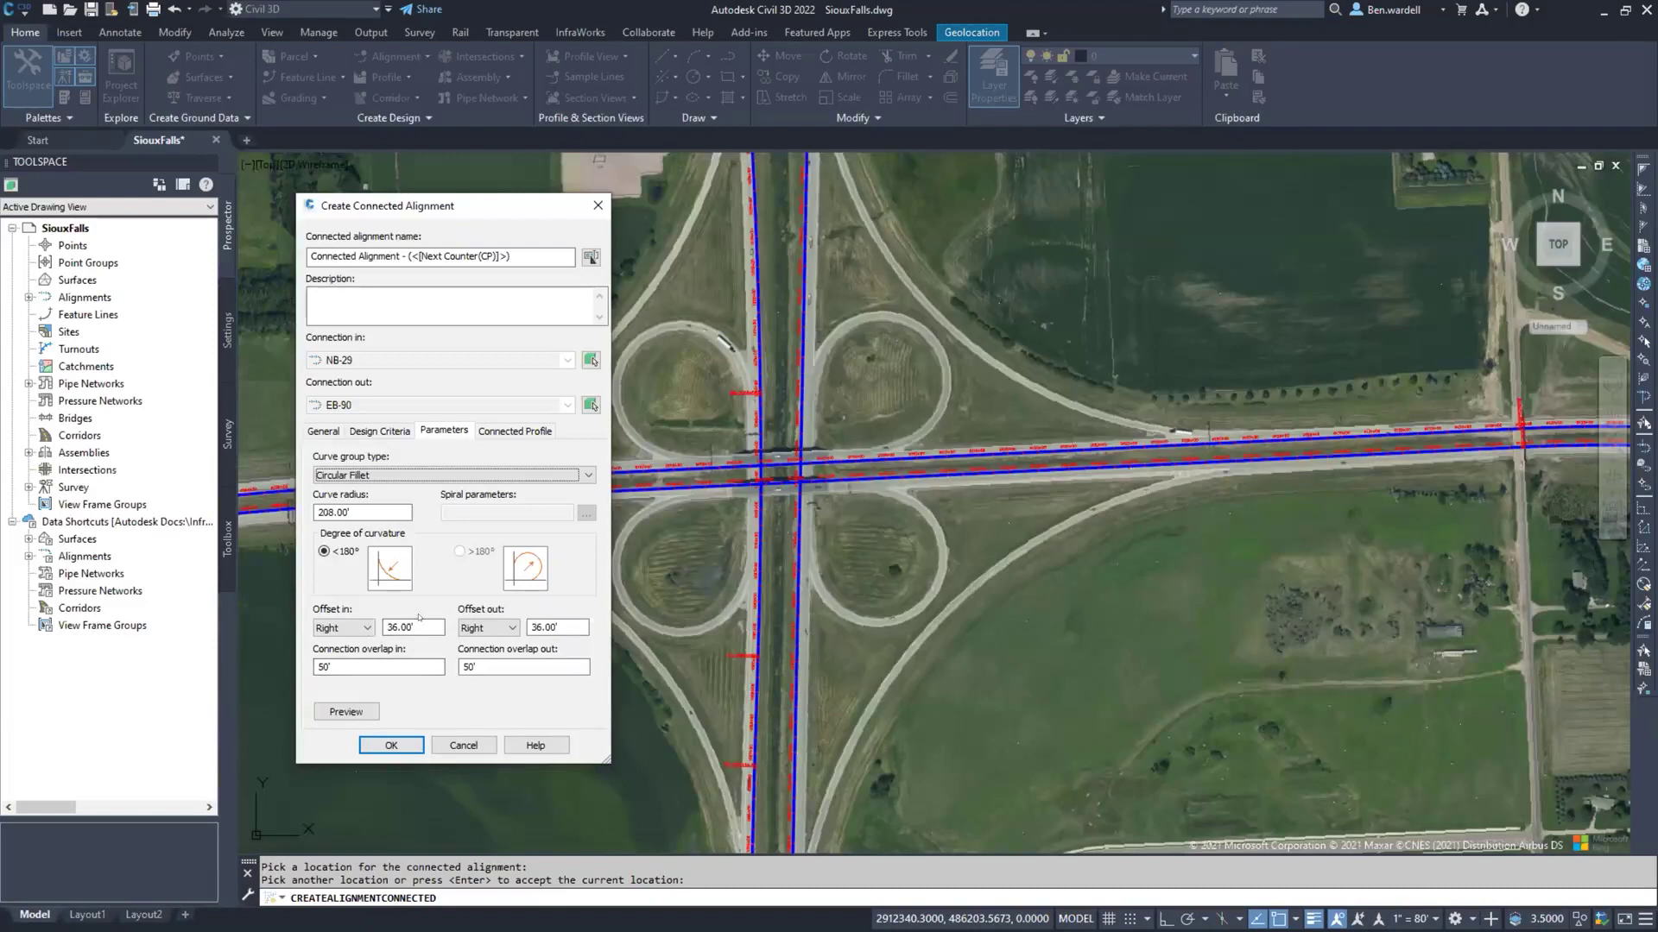
{"action": "left_click", "coordinate": [586, 476]}
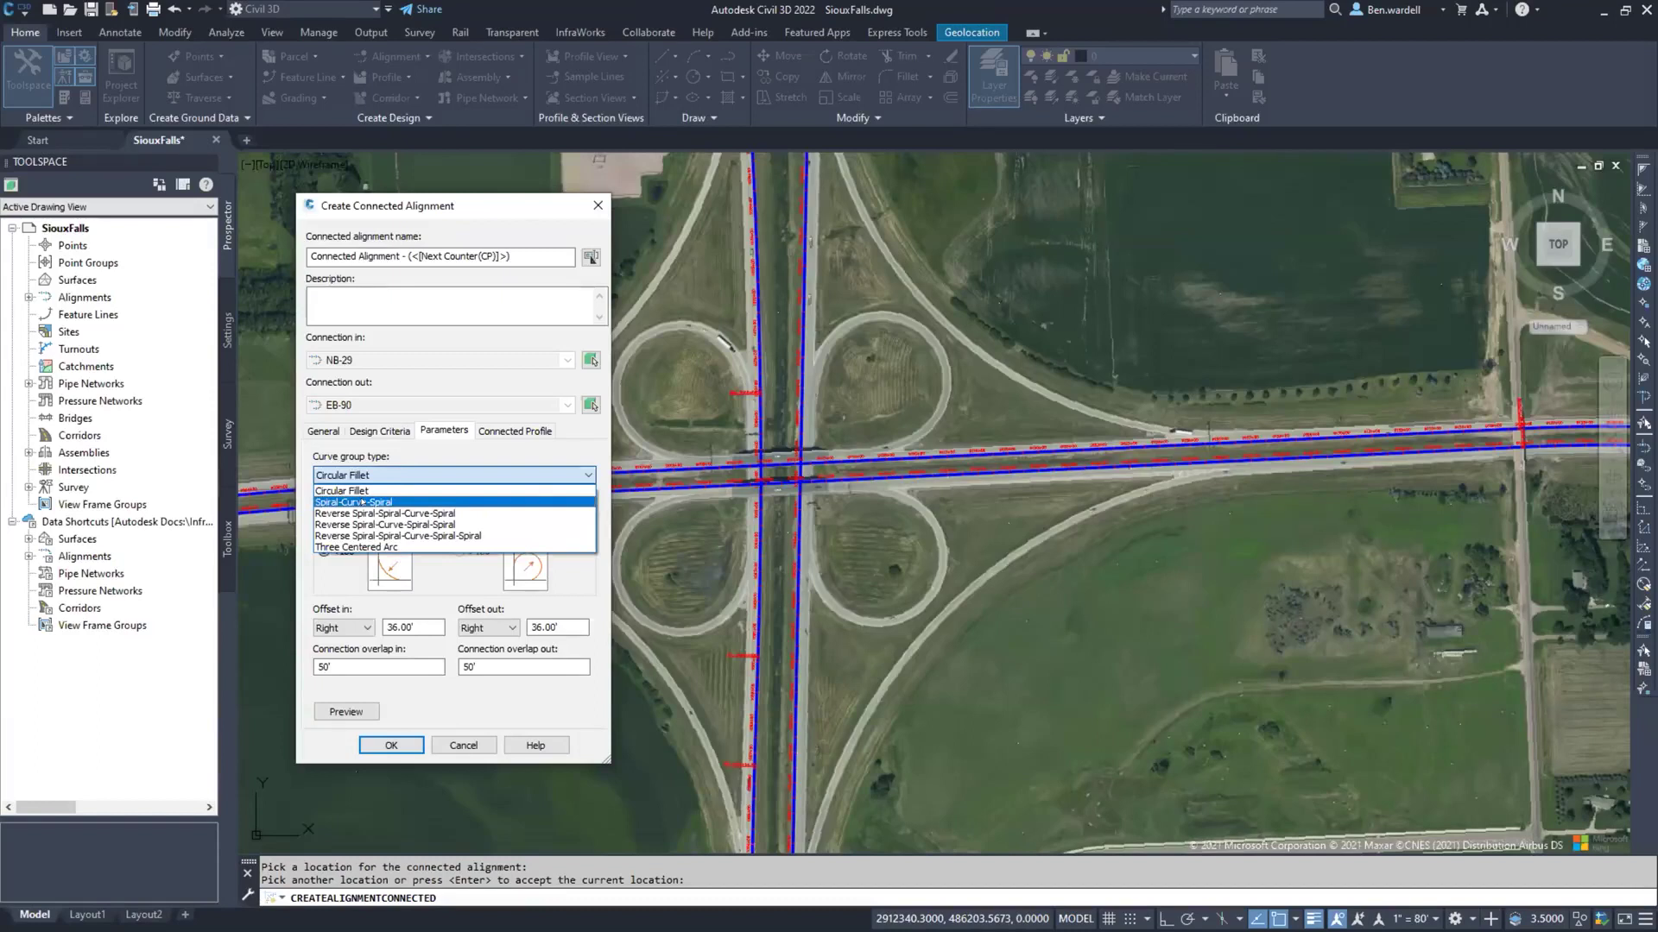
{"action": "left_click", "coordinate": [415, 535]}
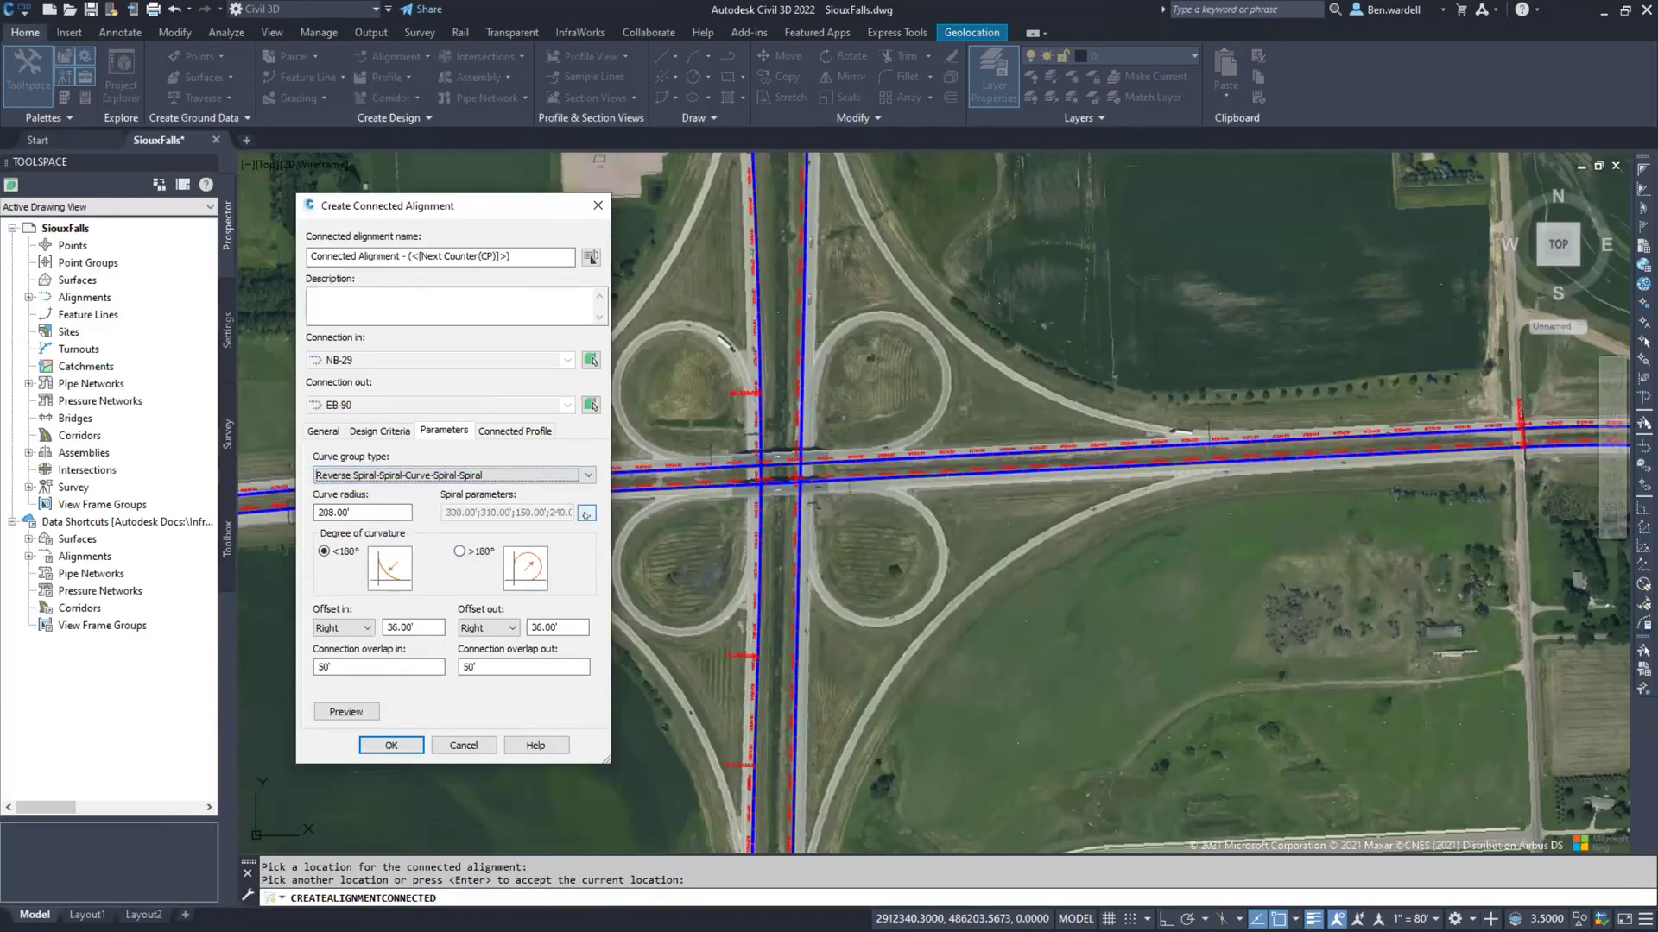
Step: Review the spiral in, reverse spiral in and spiral out lengths in the spiral settings
{"action": "left_click", "coordinate": [587, 512]}
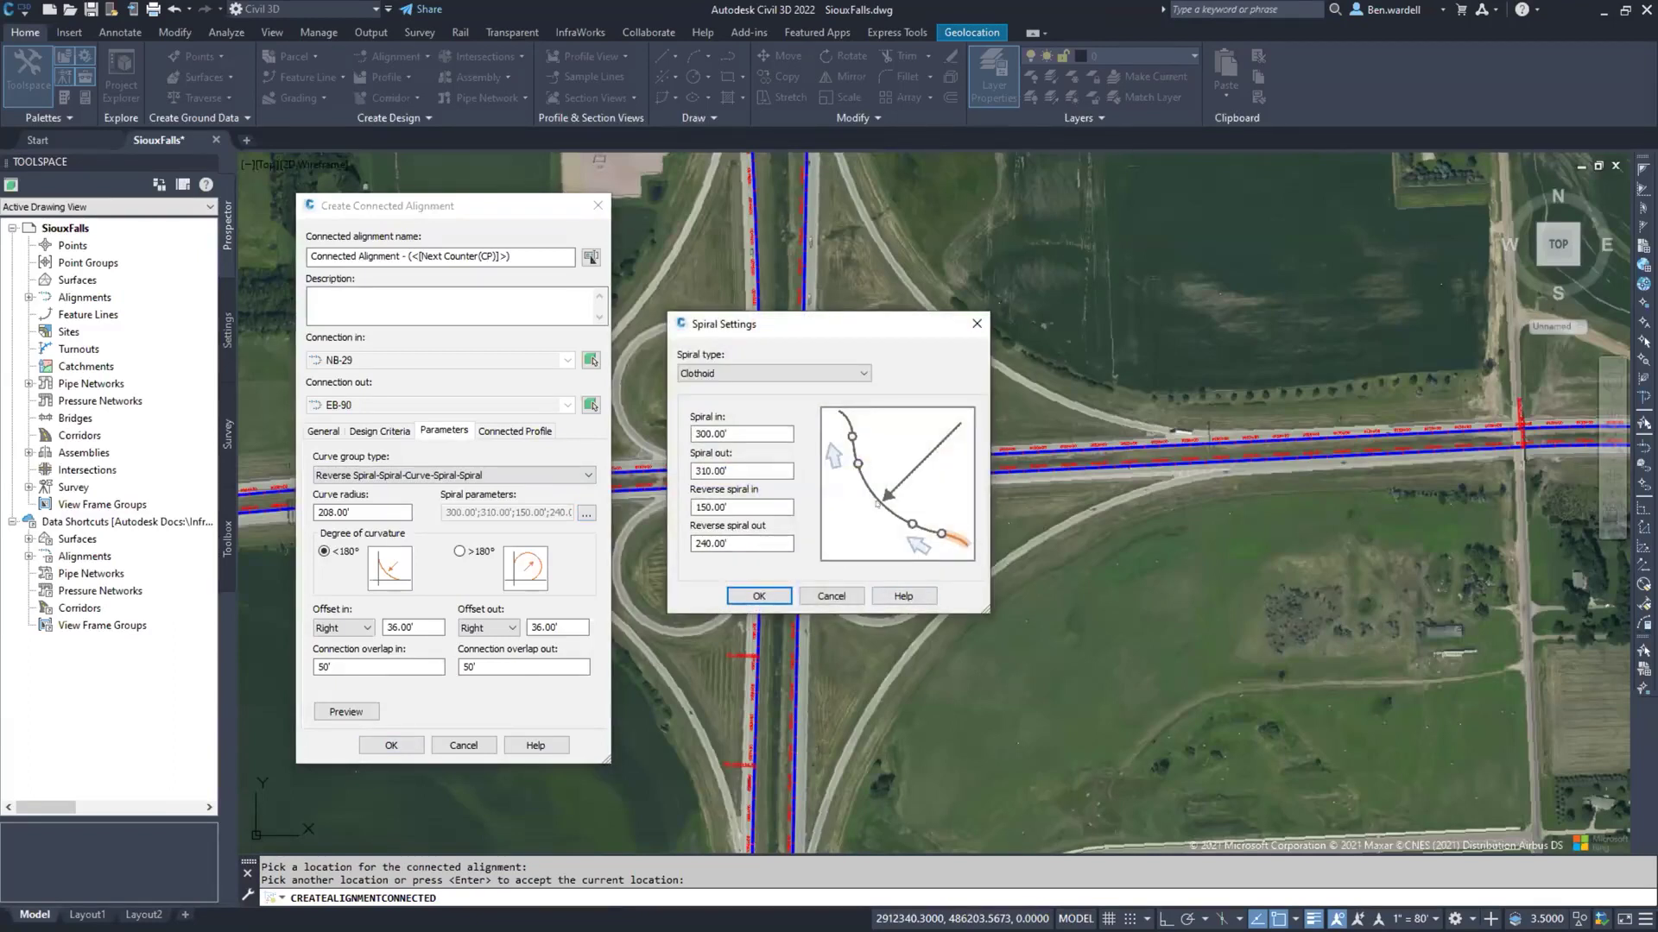
{"action": "left_click", "coordinate": [738, 426]}
{"action": "left_click", "coordinate": [743, 508]}
{"action": "left_click", "coordinate": [751, 464]}
{"action": "left_click", "coordinate": [740, 433]}
{"action": "left_click", "coordinate": [831, 596]}
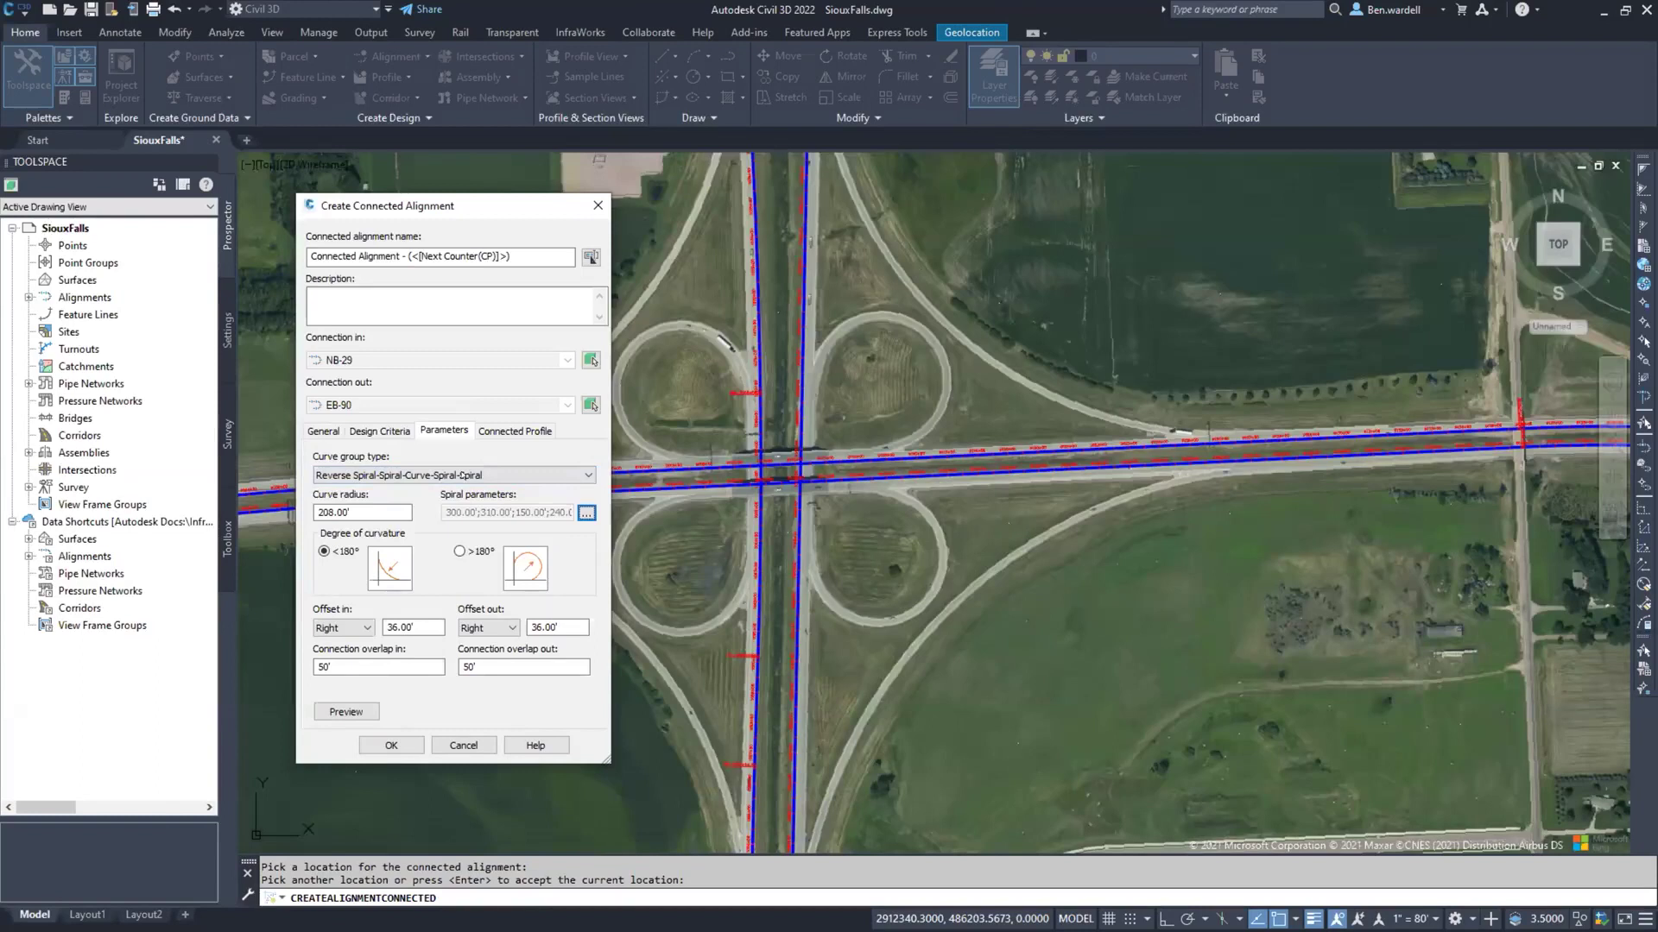
Step: Switch the curve group to Three Centered Arc and inspect the first arc's radius, length and angle
{"action": "left_click", "coordinate": [380, 474]}
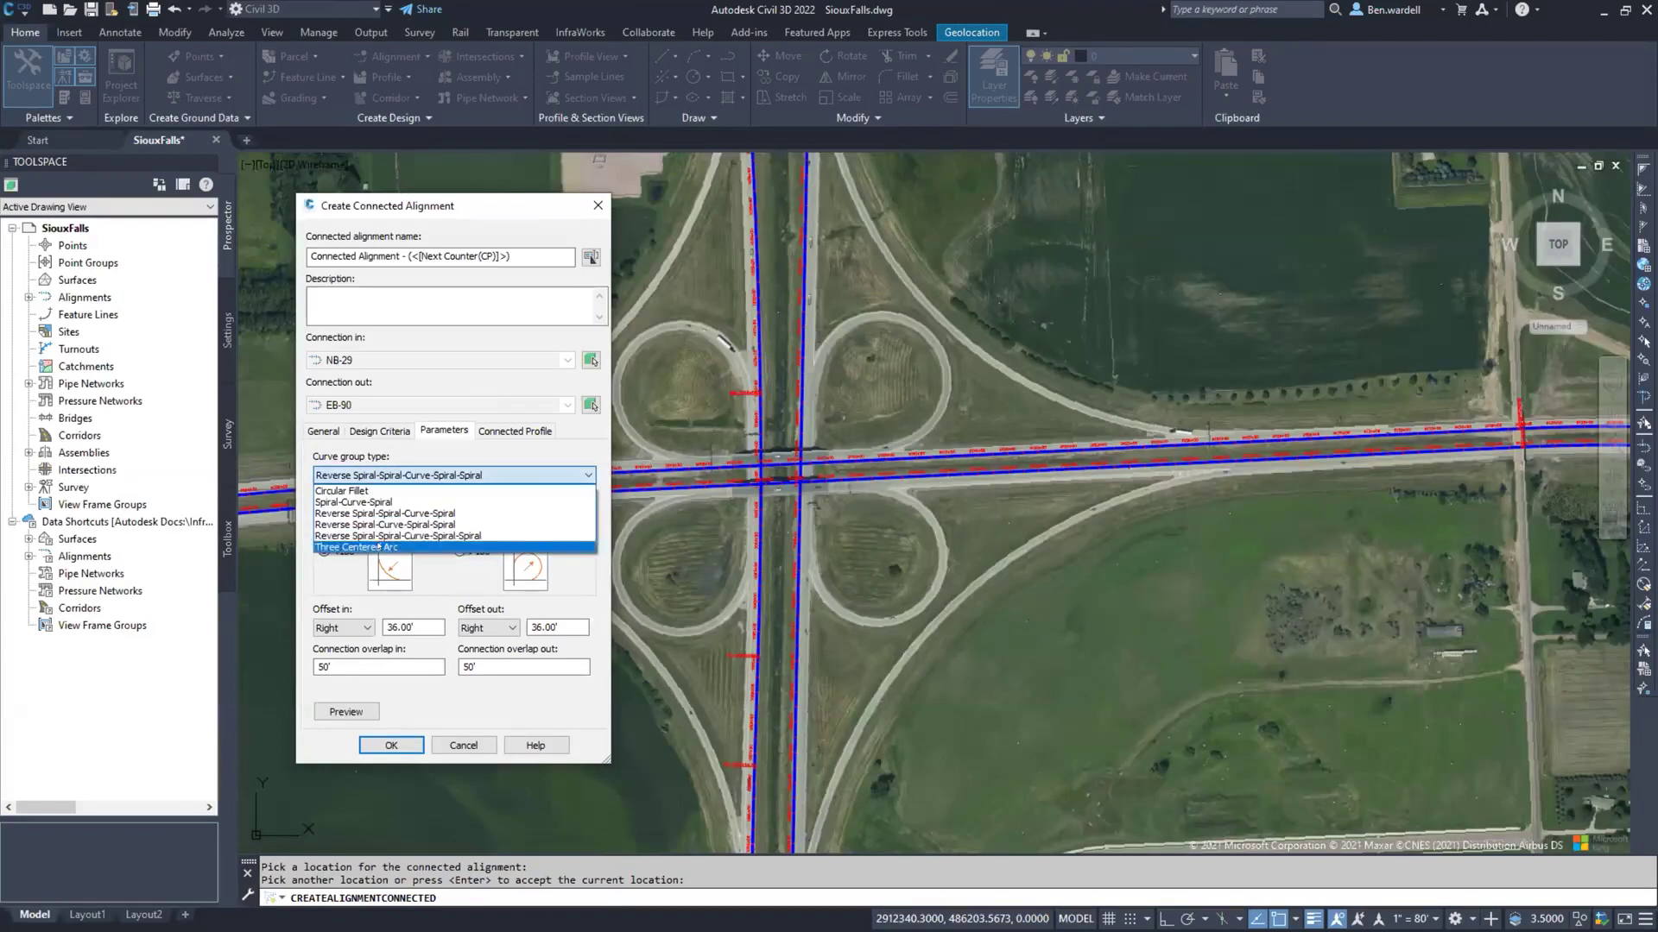
{"action": "left_click", "coordinate": [379, 548]}
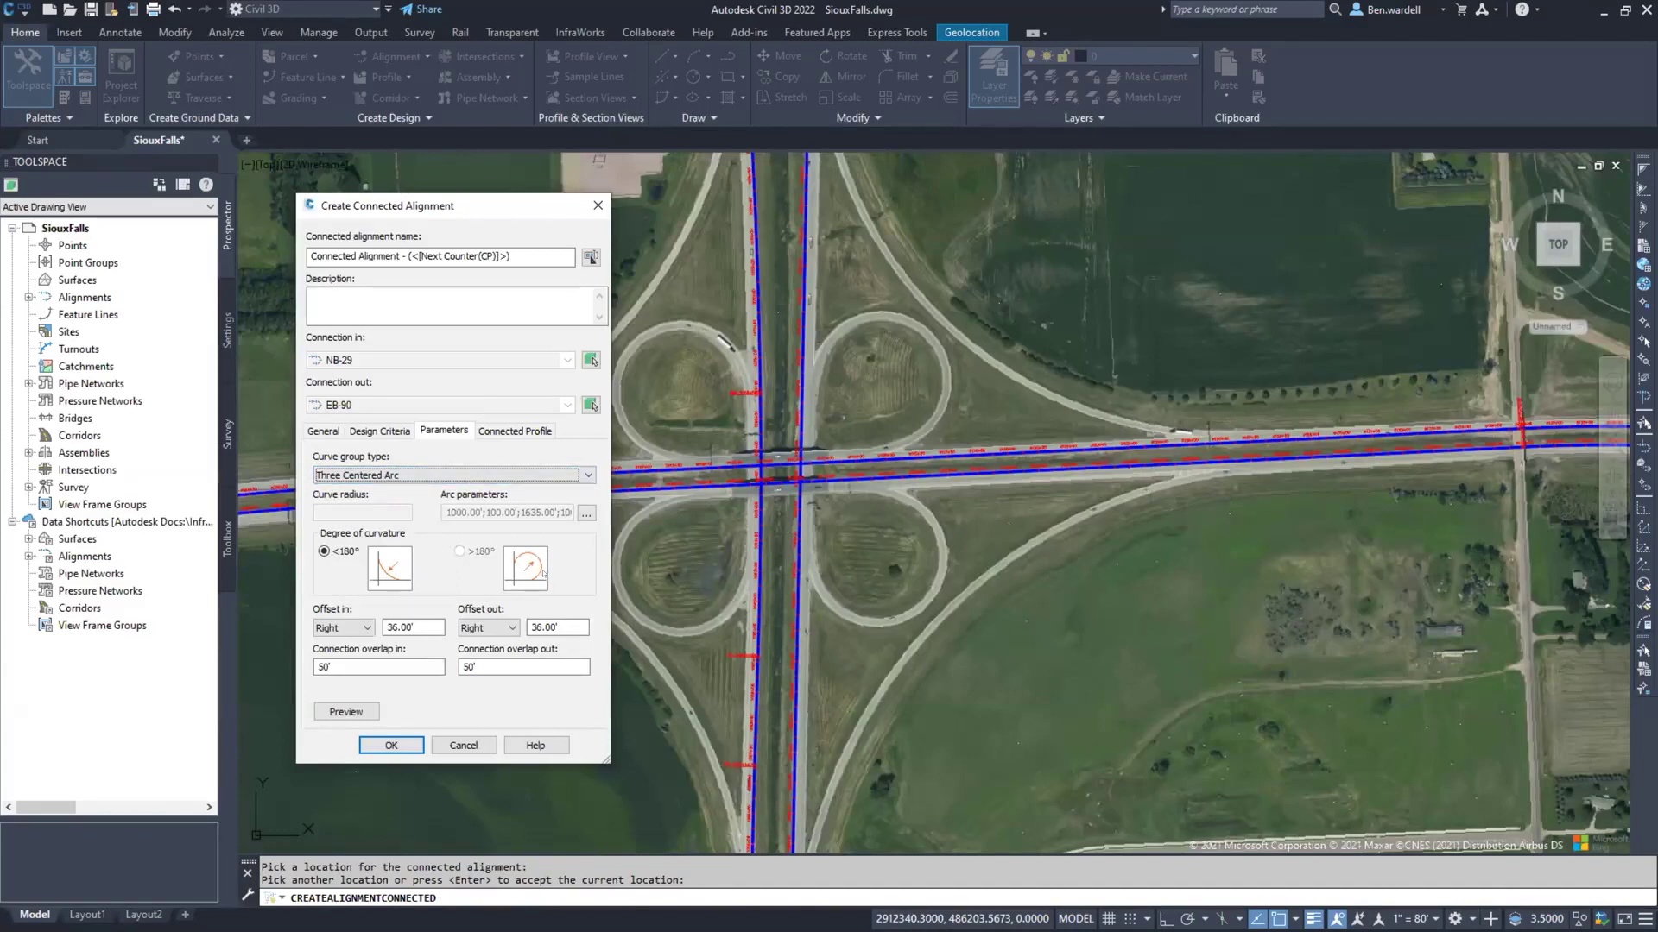
{"action": "left_click", "coordinate": [586, 513]}
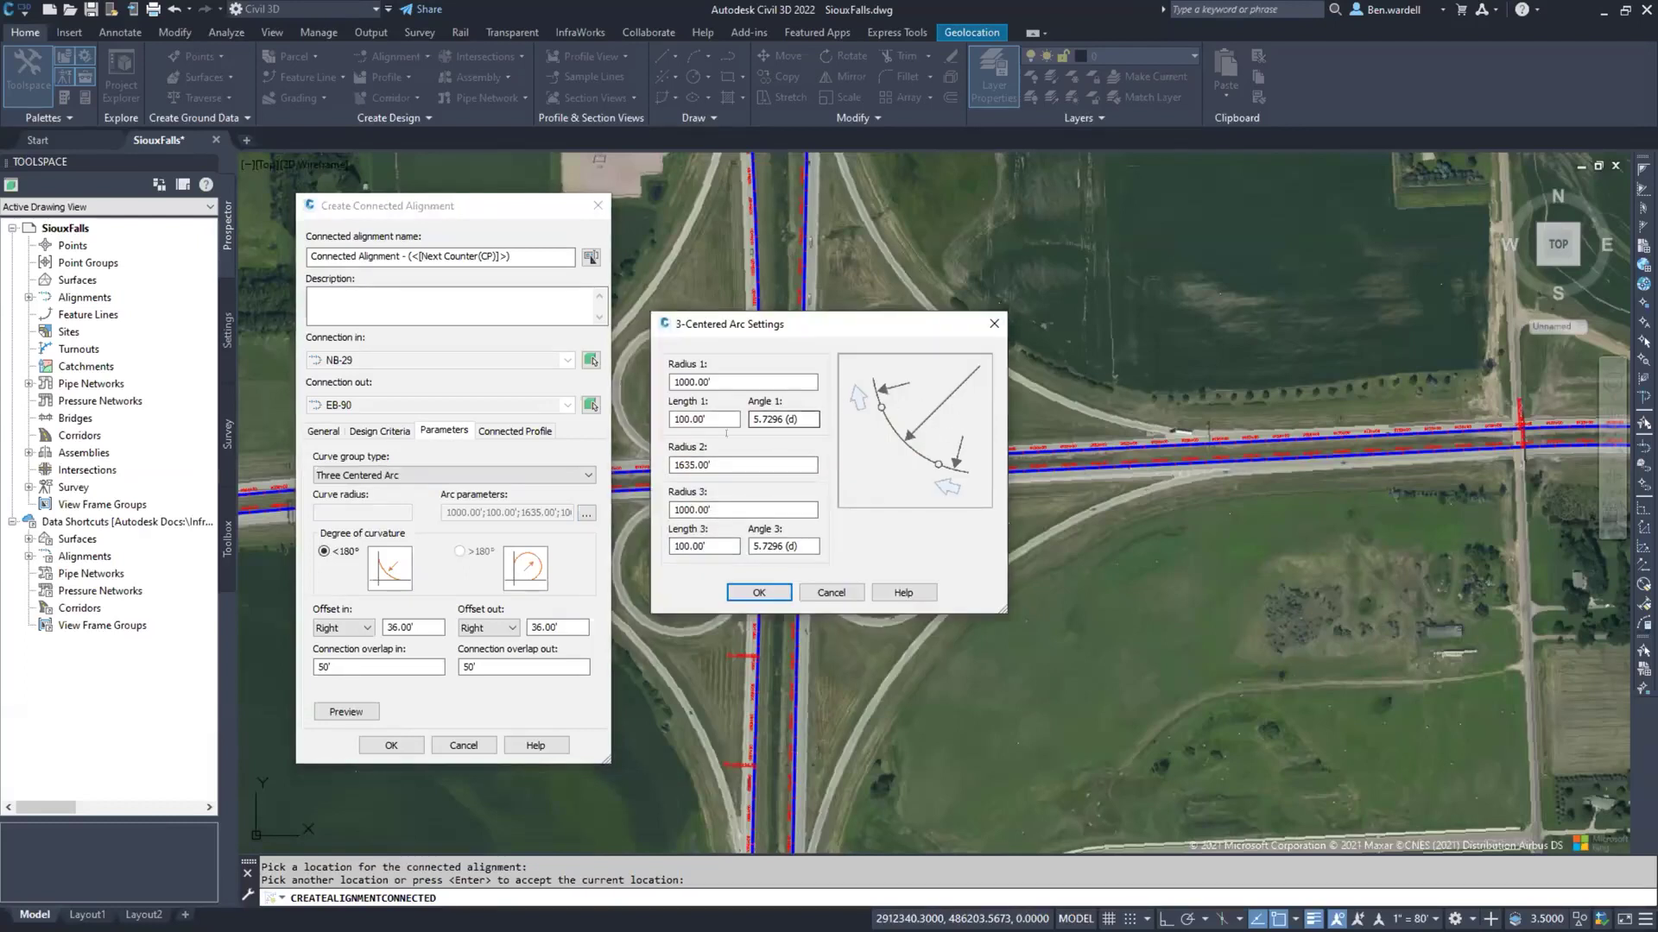
{"action": "left_click", "coordinate": [715, 381]}
{"action": "key", "text": "Tab"}
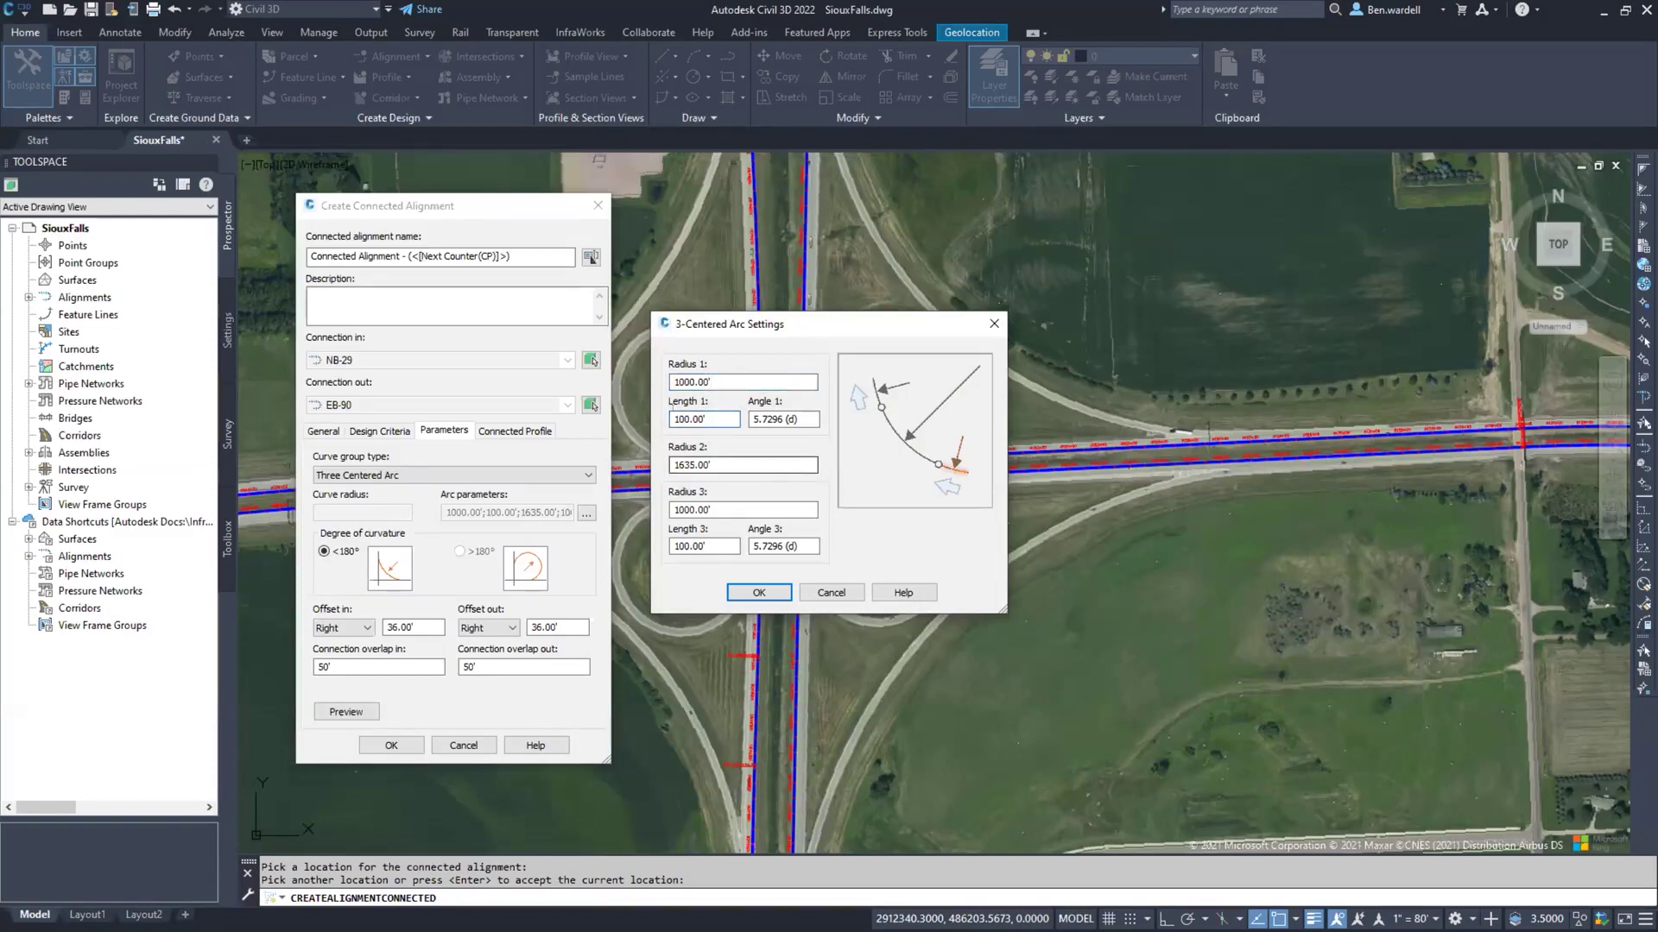
{"action": "key", "text": "Tab"}
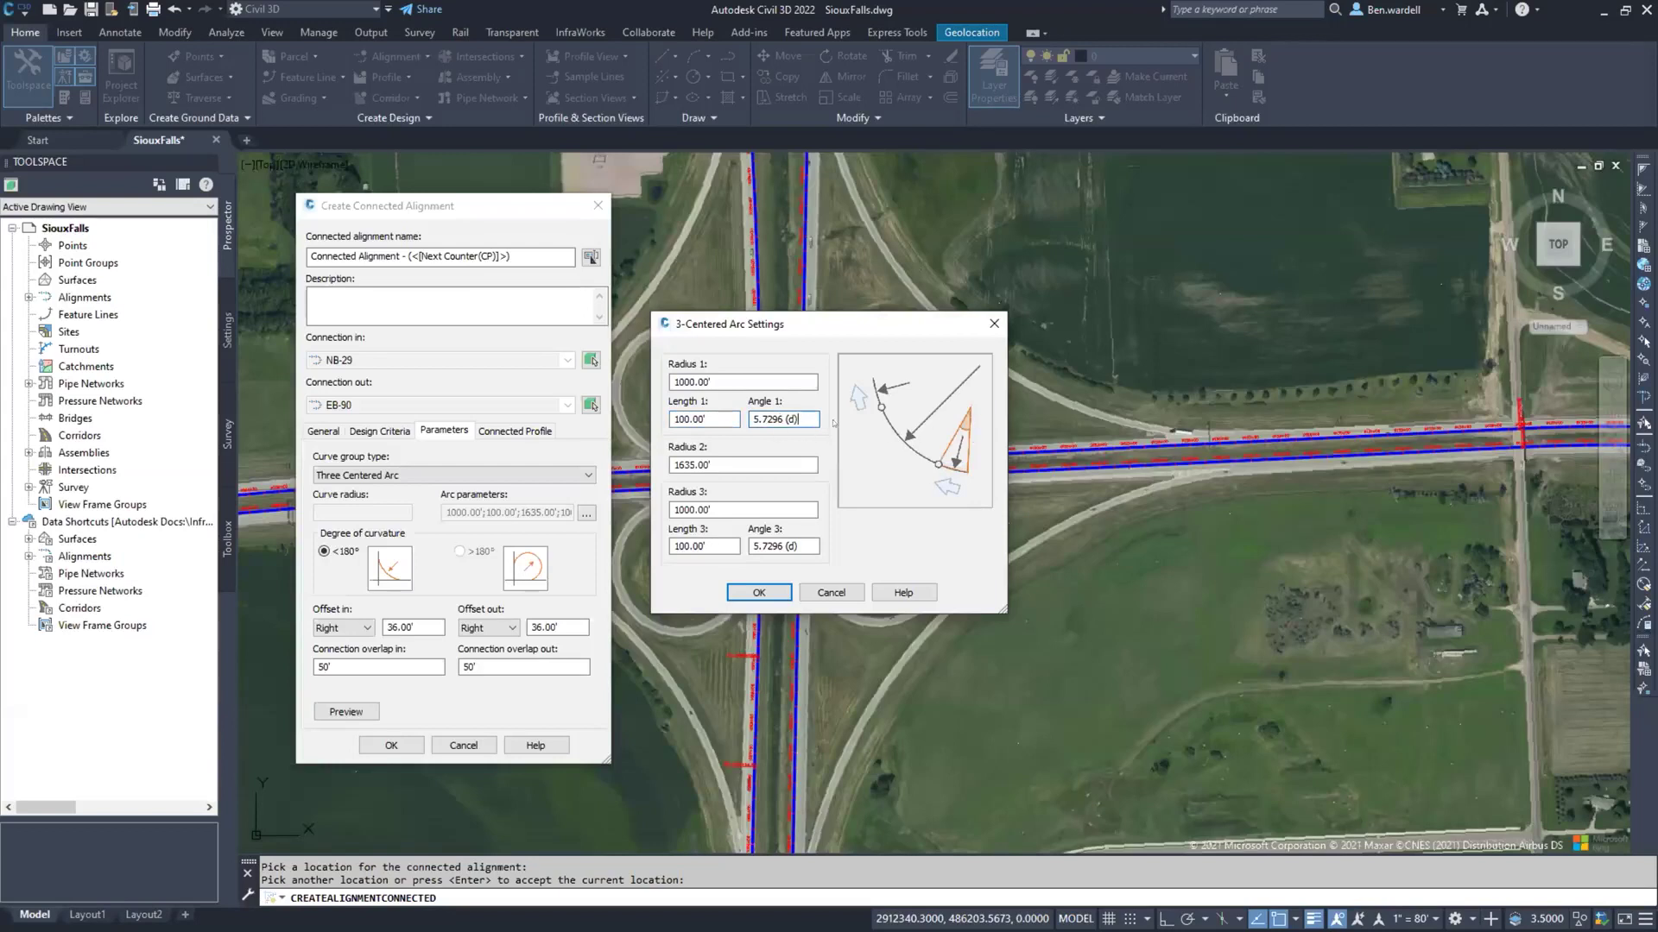
{"action": "key", "text": "shift+Tab"}
Step: Try a 200' first arc length, restore it to 100', review the third arc, and accept
{"action": "type", "text": "200"}
{"action": "left_click", "coordinate": [796, 420]}
{"action": "left_click_drag", "start_coordinate": [711, 418], "coordinate": [687, 419]}
{"action": "double_click", "coordinate": [683, 419]}
{"action": "type", "text": "100"}
{"action": "left_click", "coordinate": [767, 454]}
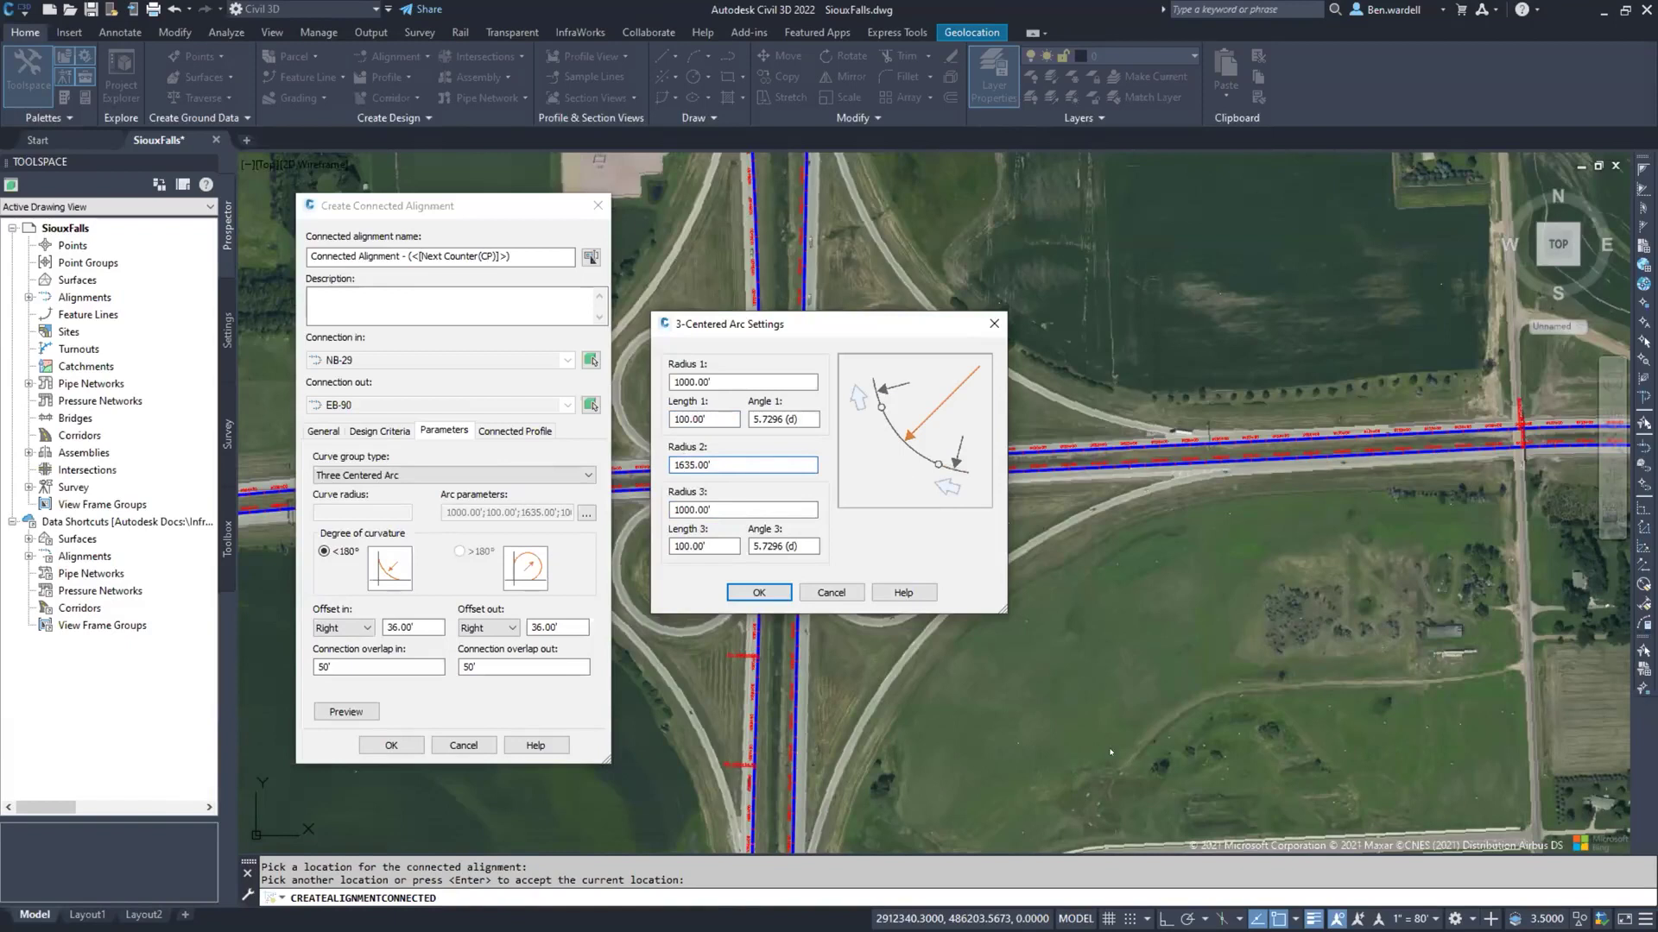
{"action": "left_click", "coordinate": [710, 511]}
{"action": "left_click", "coordinate": [704, 545]}
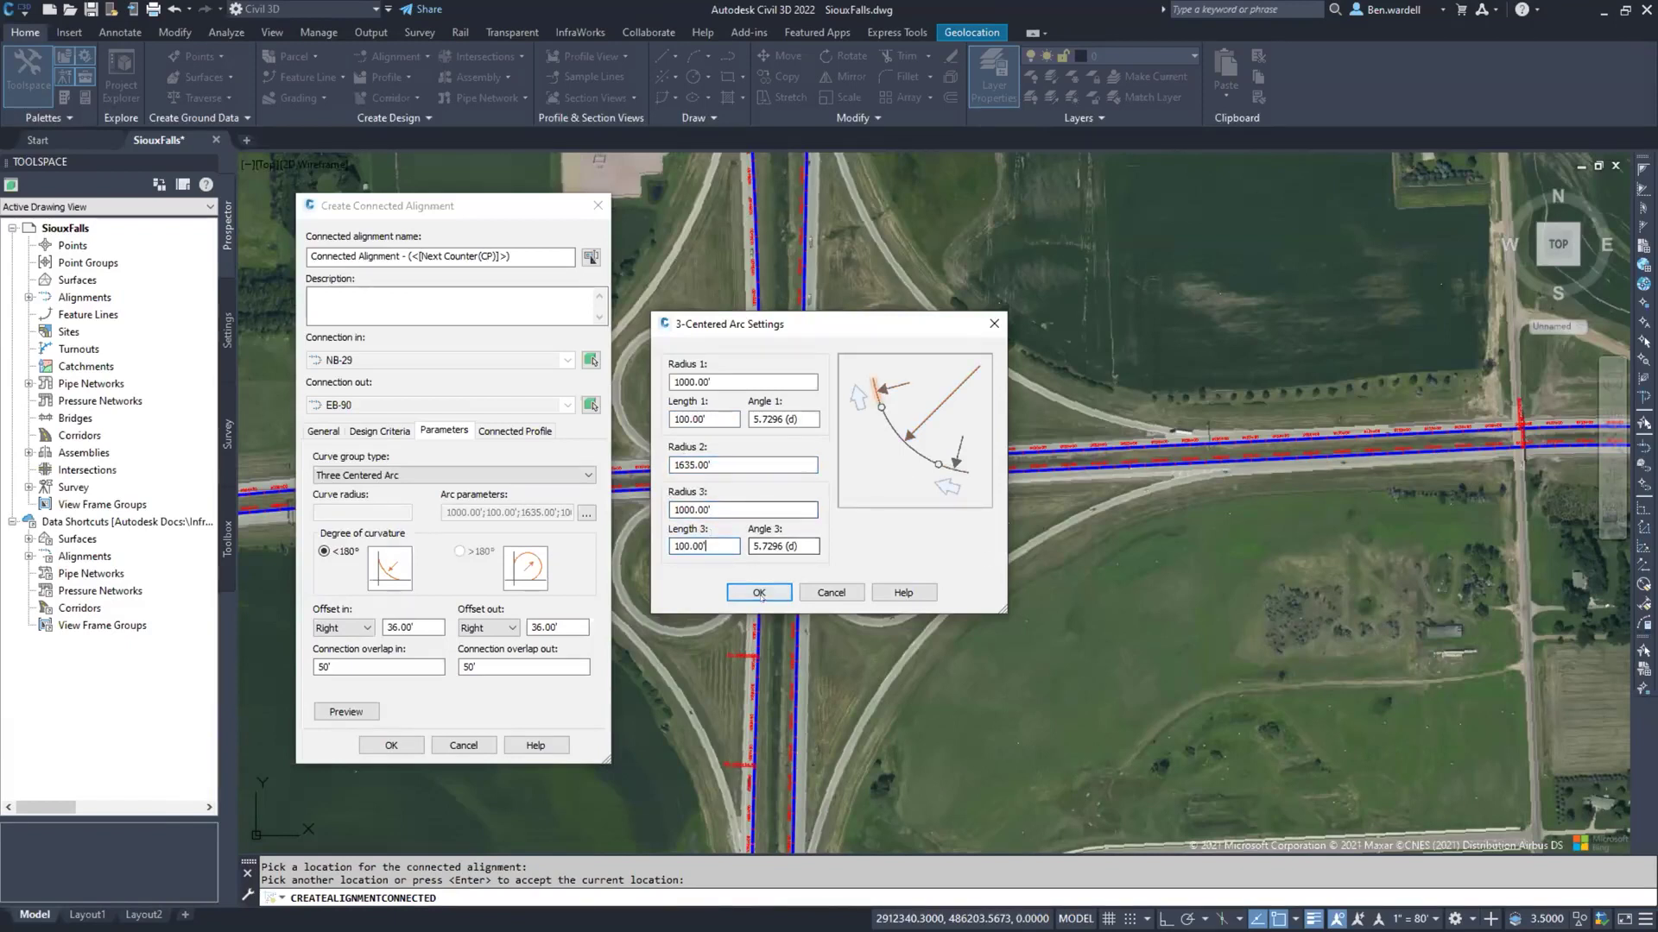
{"action": "key", "text": "Return"}
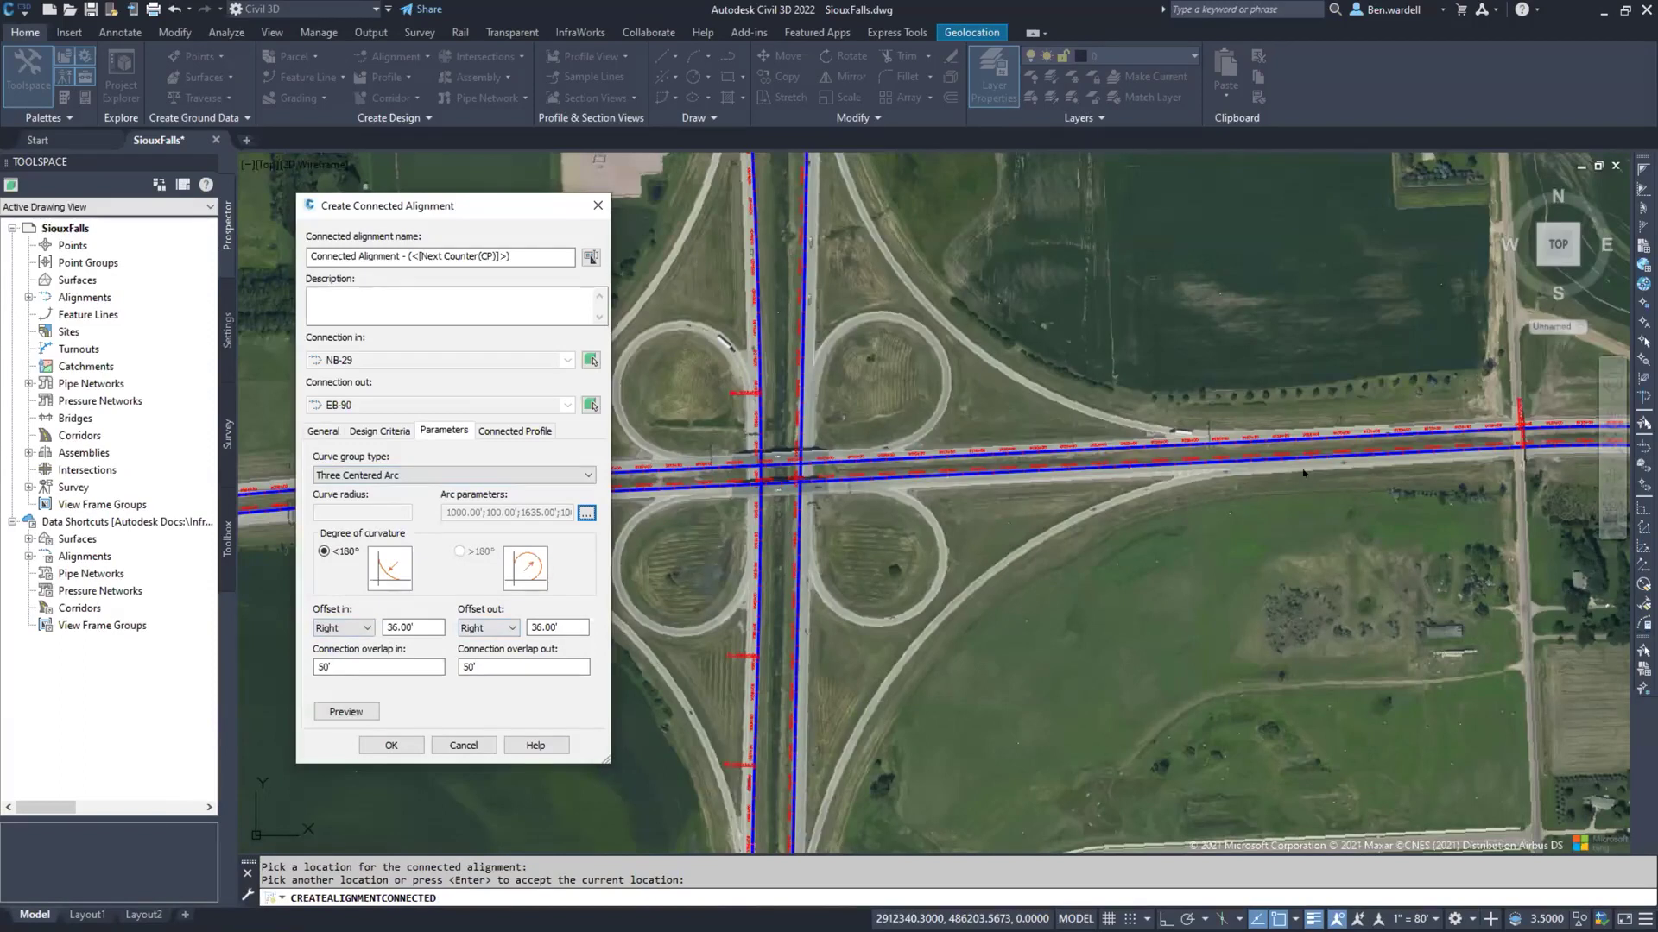
Step: Create the three-centered arc ramp (1000', 1635', 1000' radii) and select it in the drawing
{"action": "left_click", "coordinate": [404, 746]}
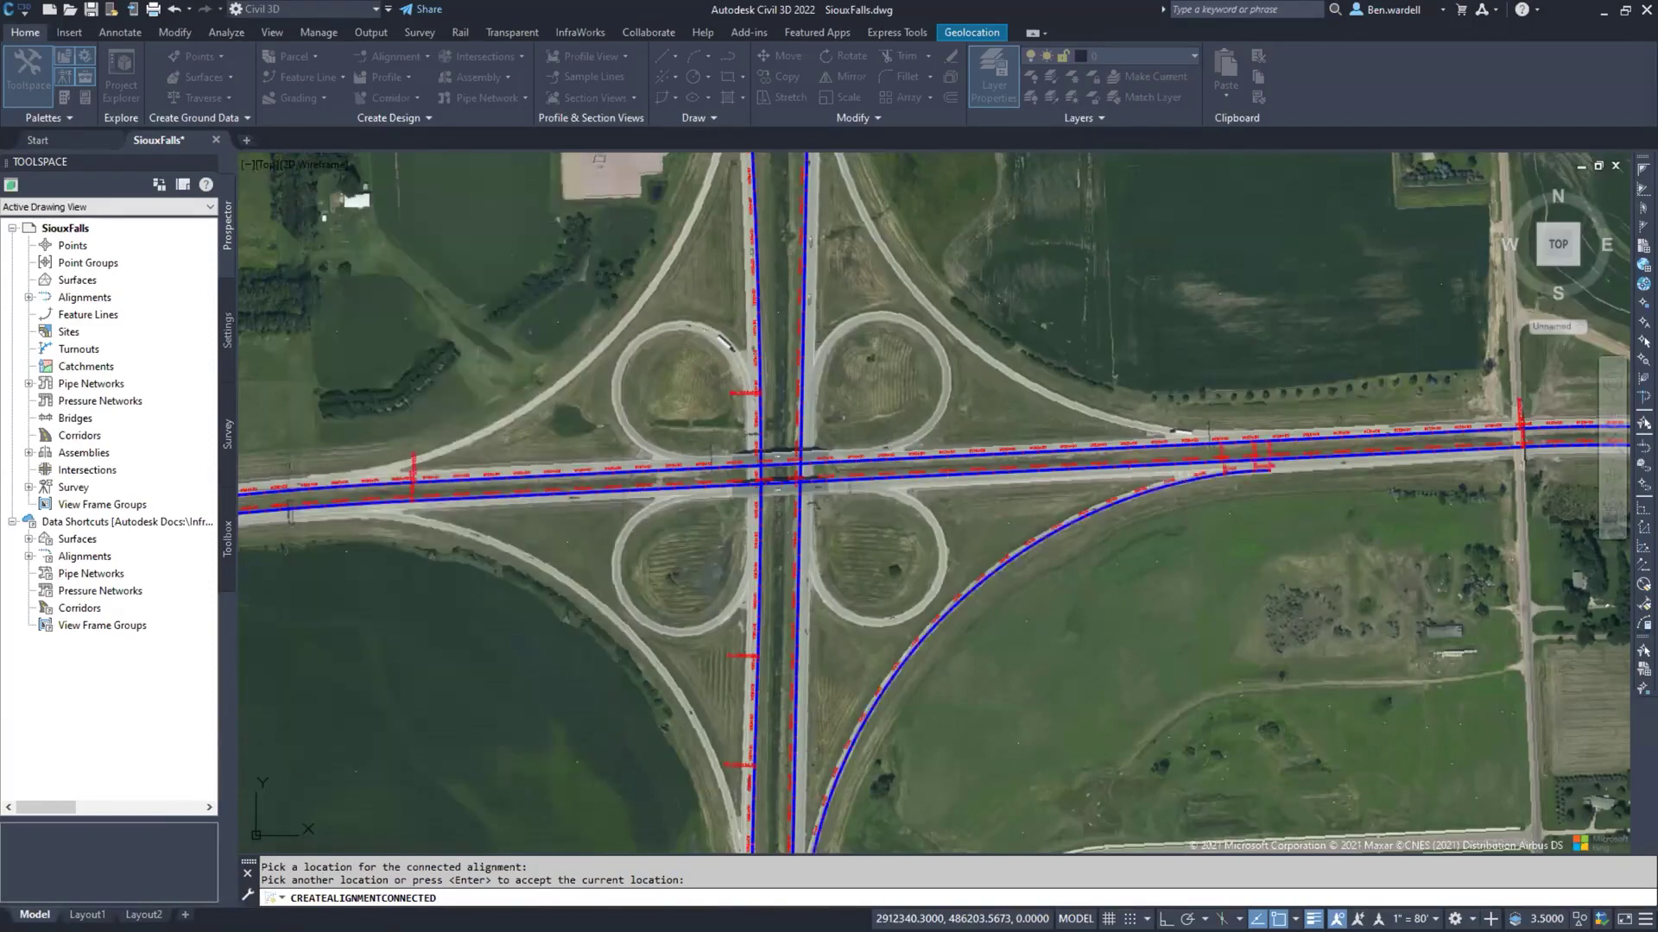
{"action": "left_click", "coordinate": [1027, 622]}
{"action": "left_click", "coordinate": [1021, 635]}
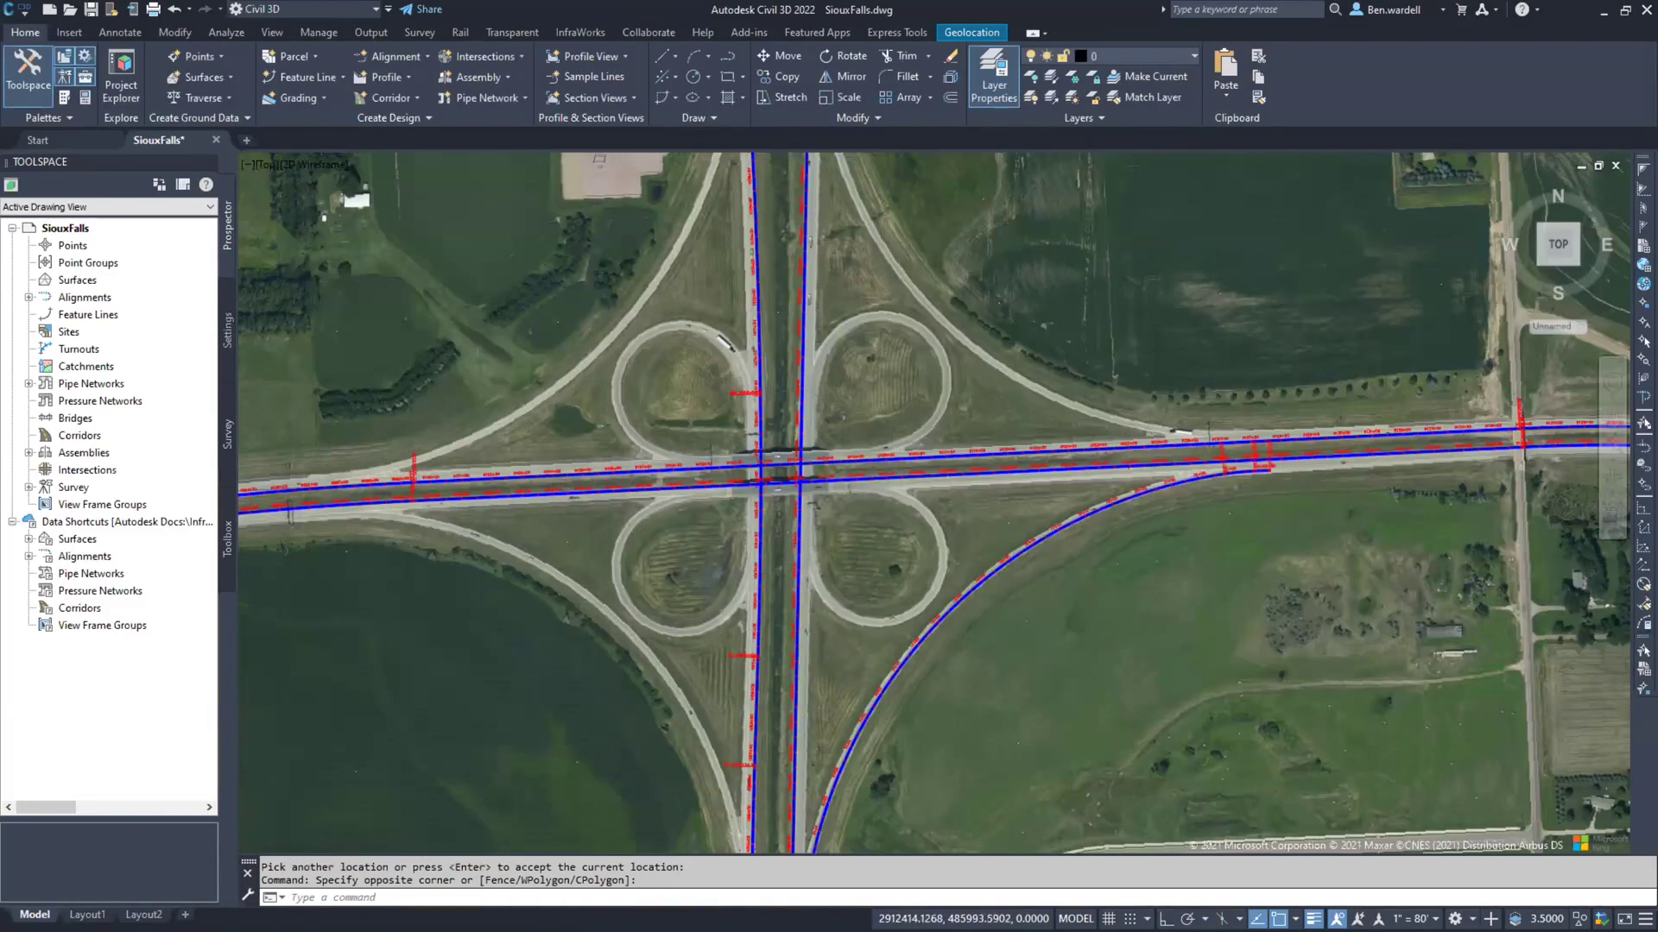
{"action": "scroll", "coordinate": [976, 634], "scroll_direction": "up", "scroll_amount": 5}
{"action": "scroll", "coordinate": [976, 634], "scroll_direction": "up", "scroll_amount": 2}
{"action": "scroll", "coordinate": [894, 552], "scroll_direction": "up", "scroll_amount": 2}
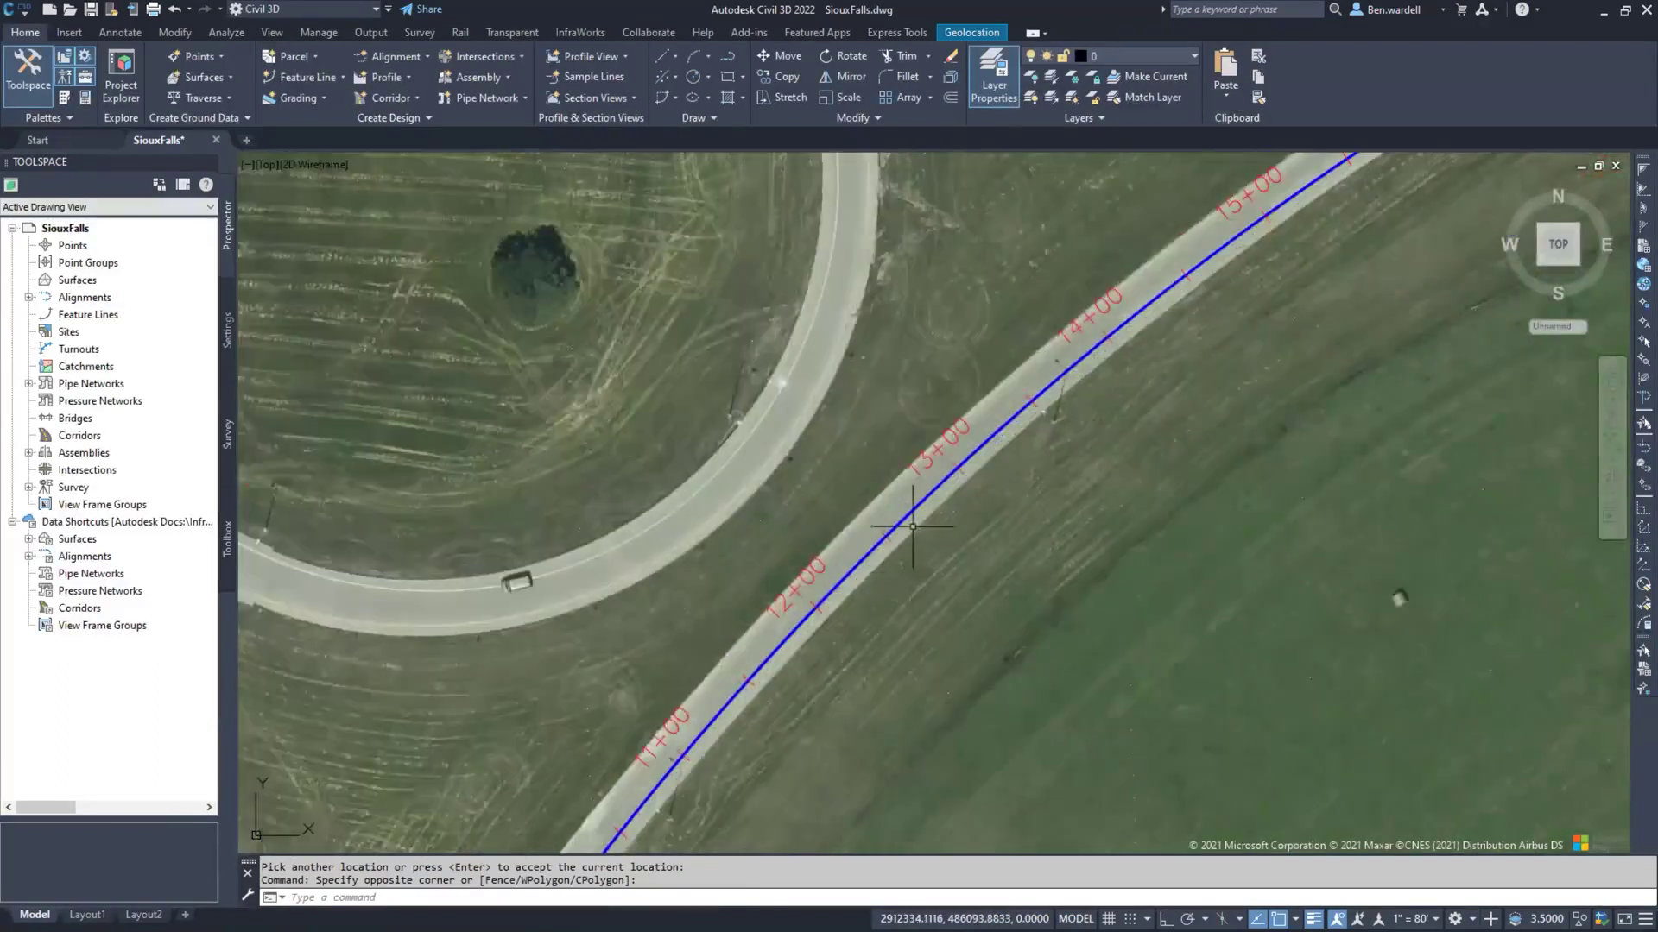
{"action": "scroll", "coordinate": [933, 535], "scroll_direction": "up", "scroll_amount": 2}
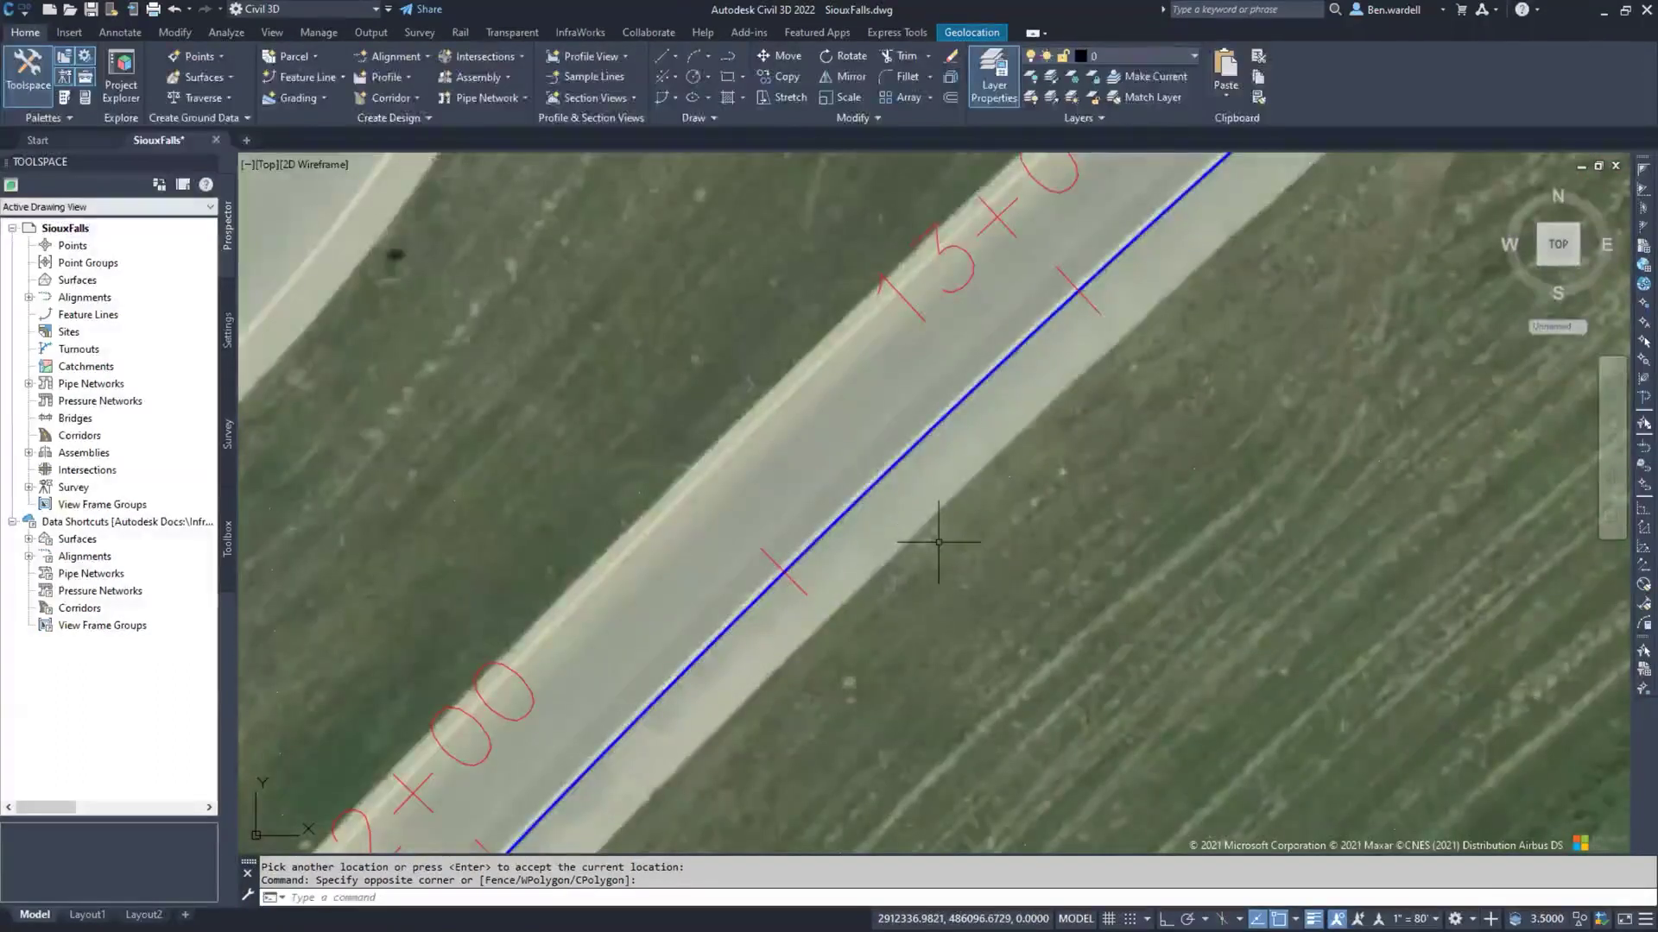
{"action": "scroll", "coordinate": [950, 539], "scroll_direction": "down", "scroll_amount": 2}
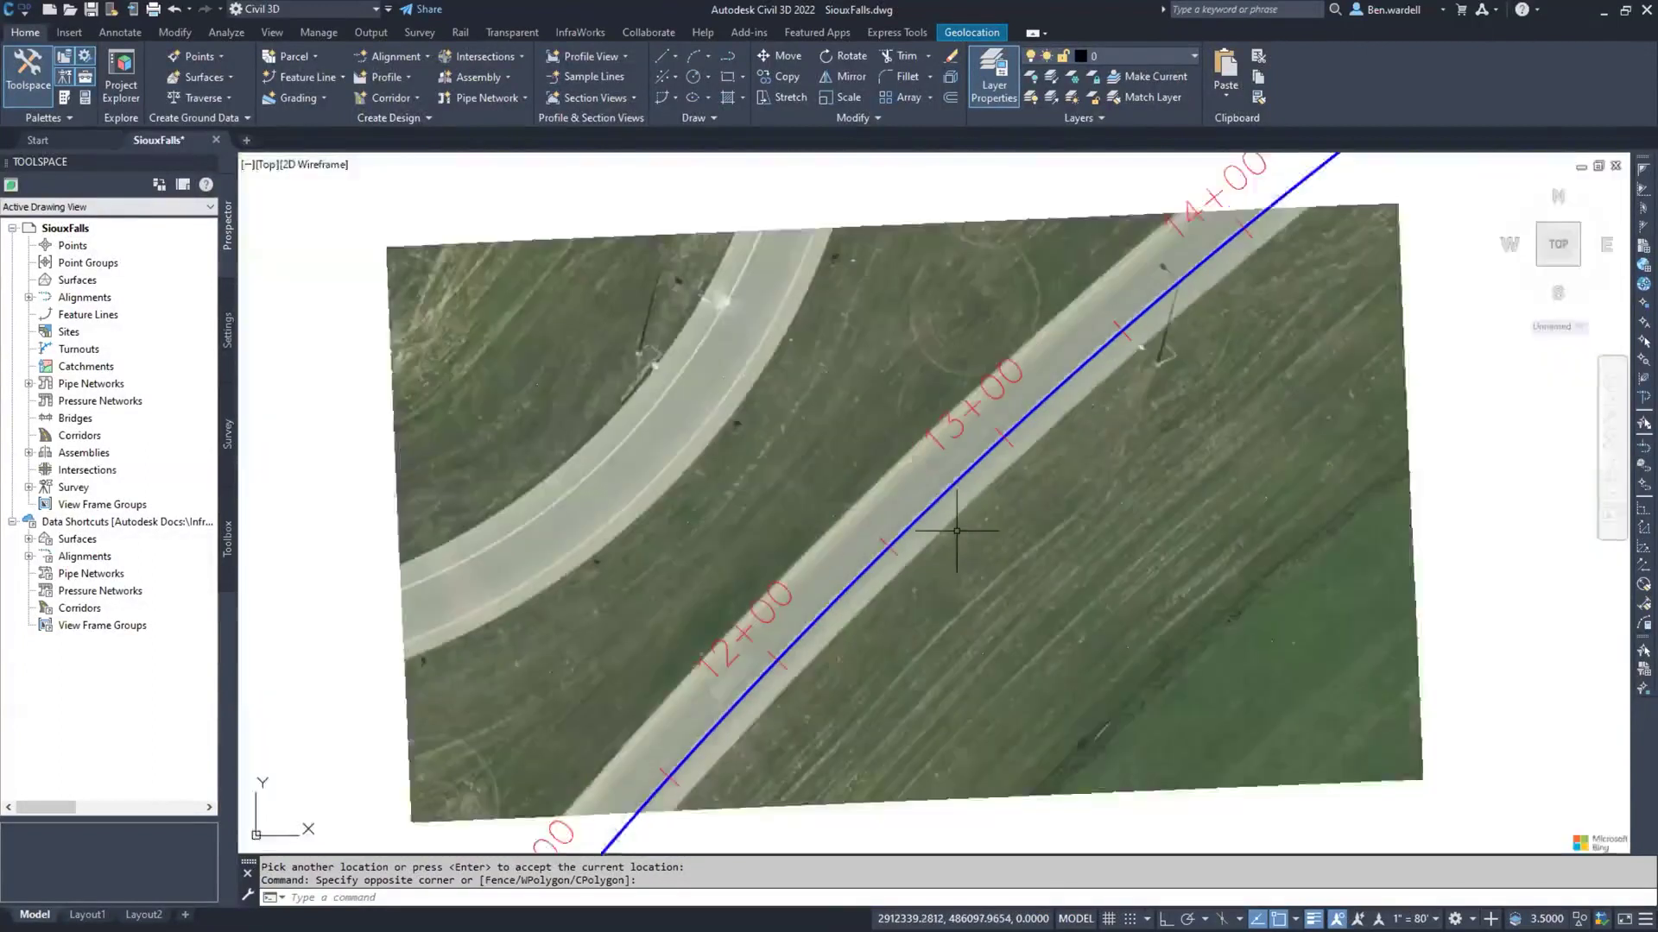
{"action": "mouse_move", "coordinate": [955, 531]}
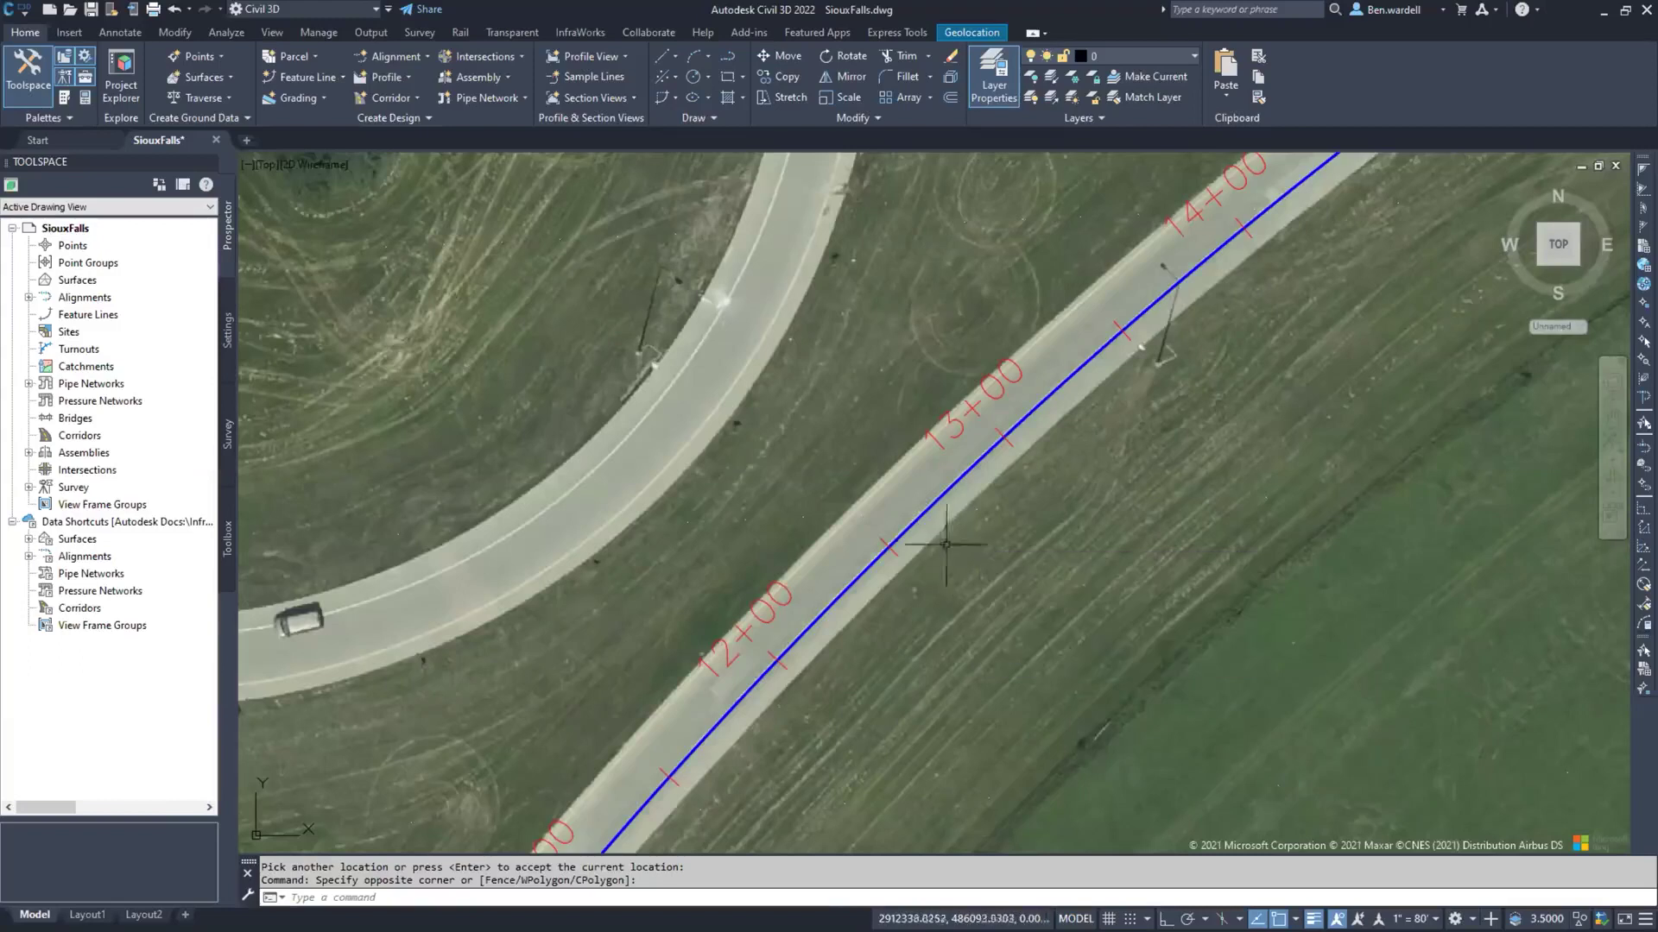
{"action": "scroll", "coordinate": [1000, 519], "scroll_direction": "down", "scroll_amount": 3}
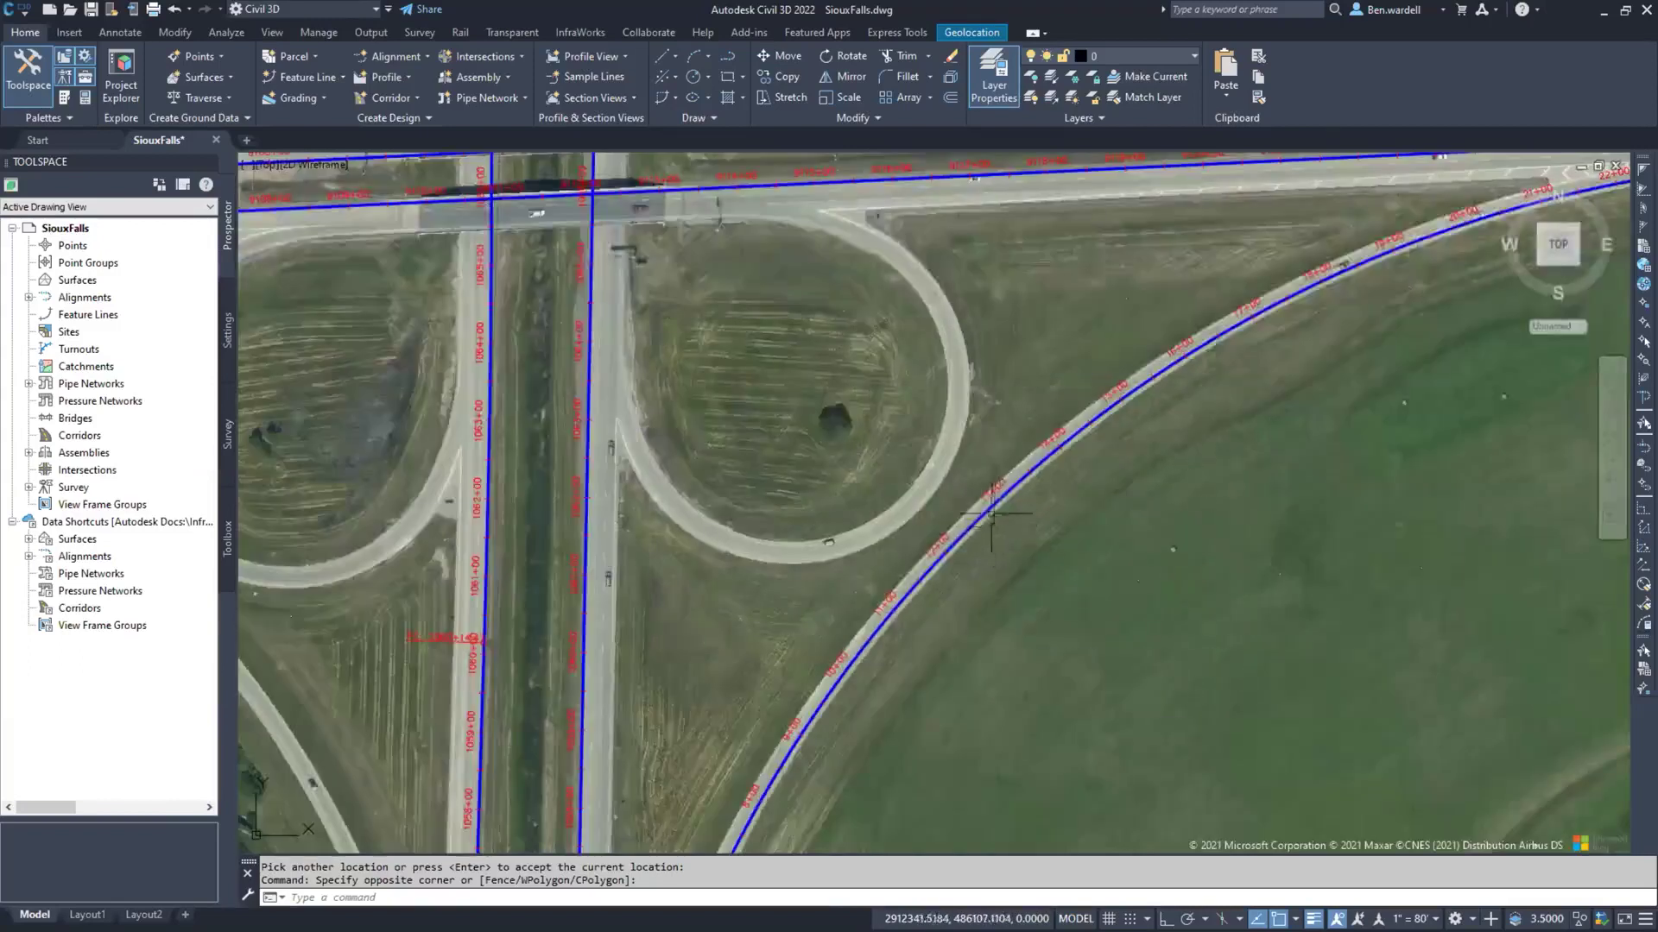
{"action": "left_click", "coordinate": [990, 513]}
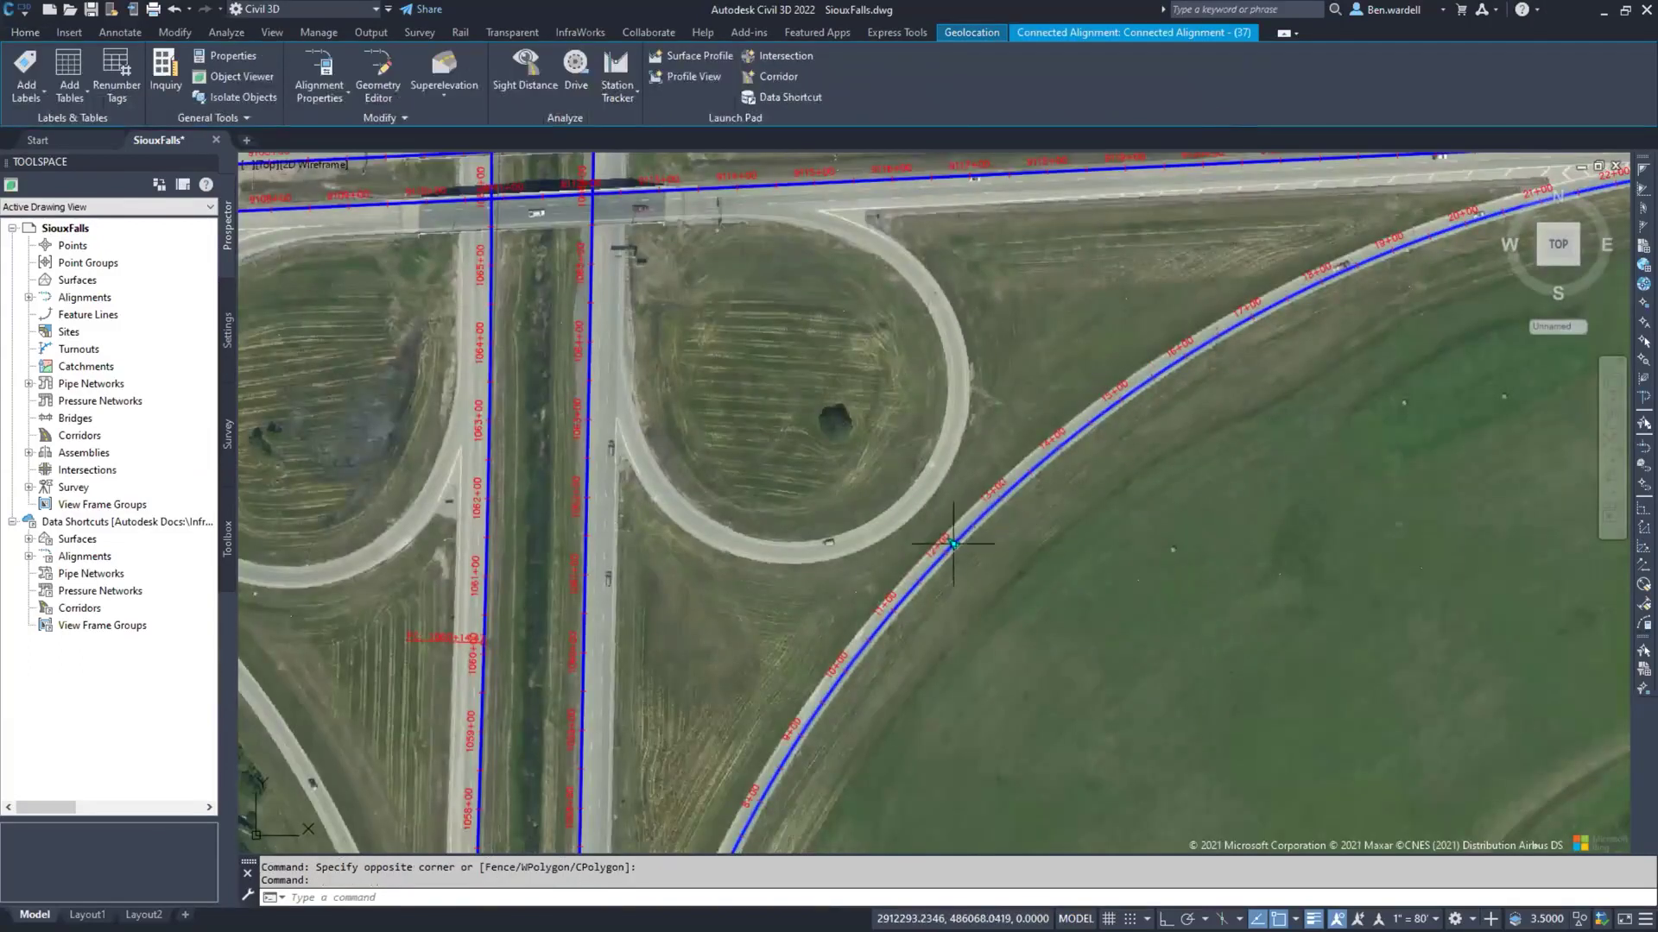
{"action": "key", "text": "Escape"}
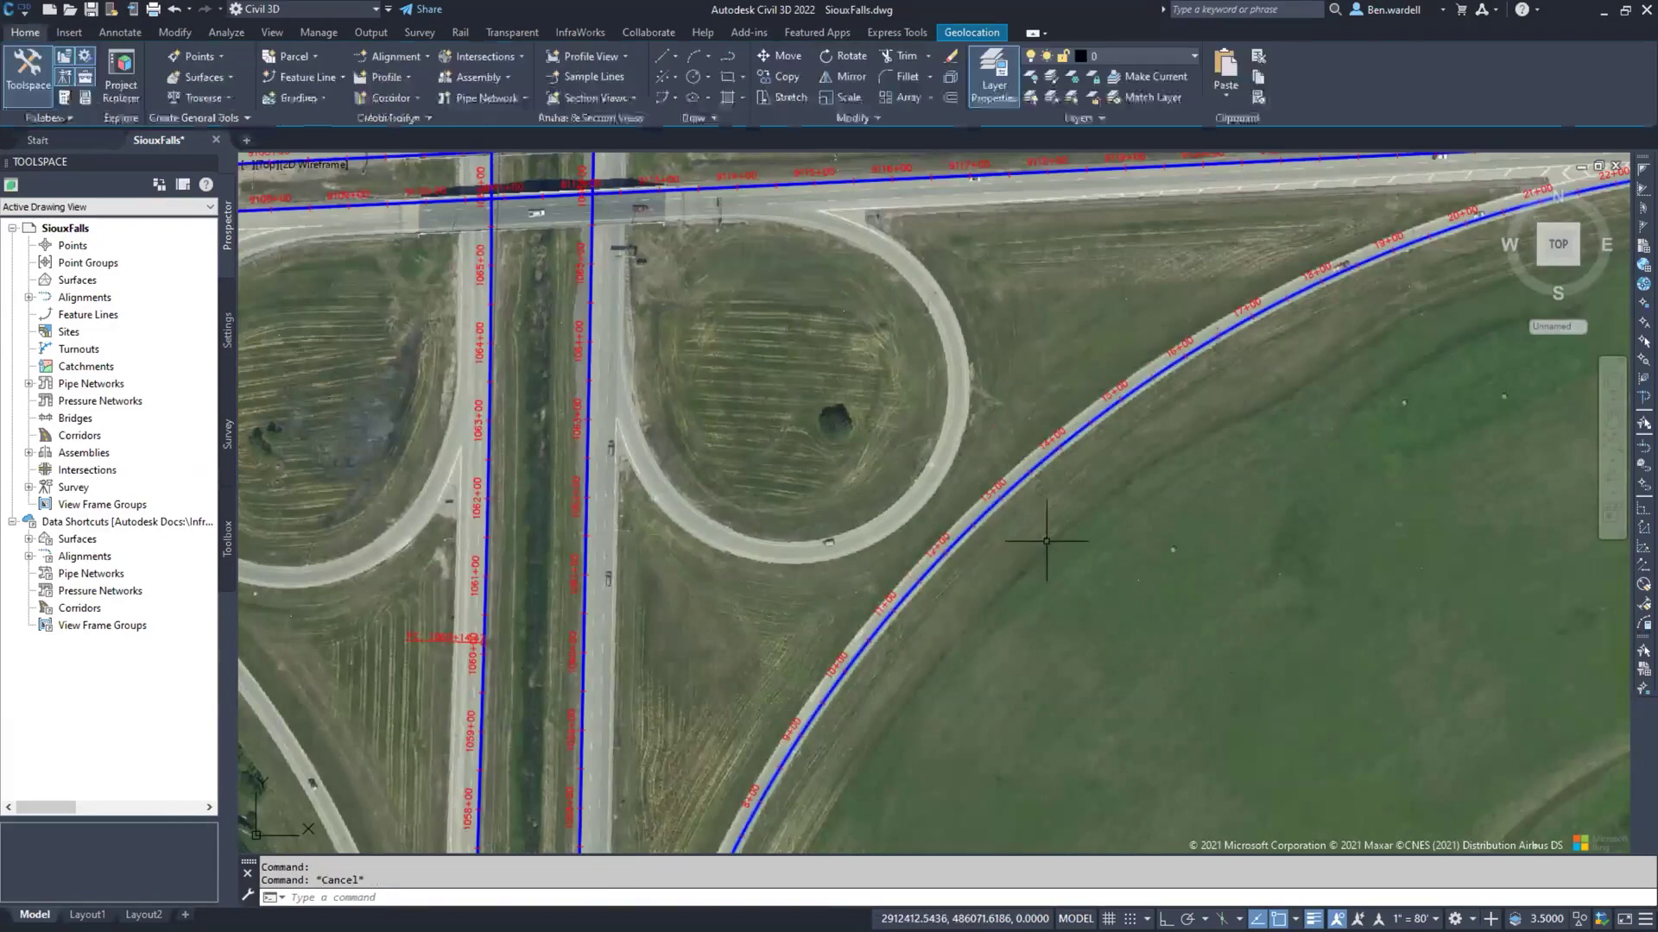
{"action": "scroll", "coordinate": [1044, 515], "scroll_direction": "down", "scroll_amount": 2}
{"action": "scroll", "coordinate": [1044, 516], "scroll_direction": "down", "scroll_amount": 3}
{"action": "scroll", "coordinate": [950, 467], "scroll_direction": "up", "scroll_amount": 3}
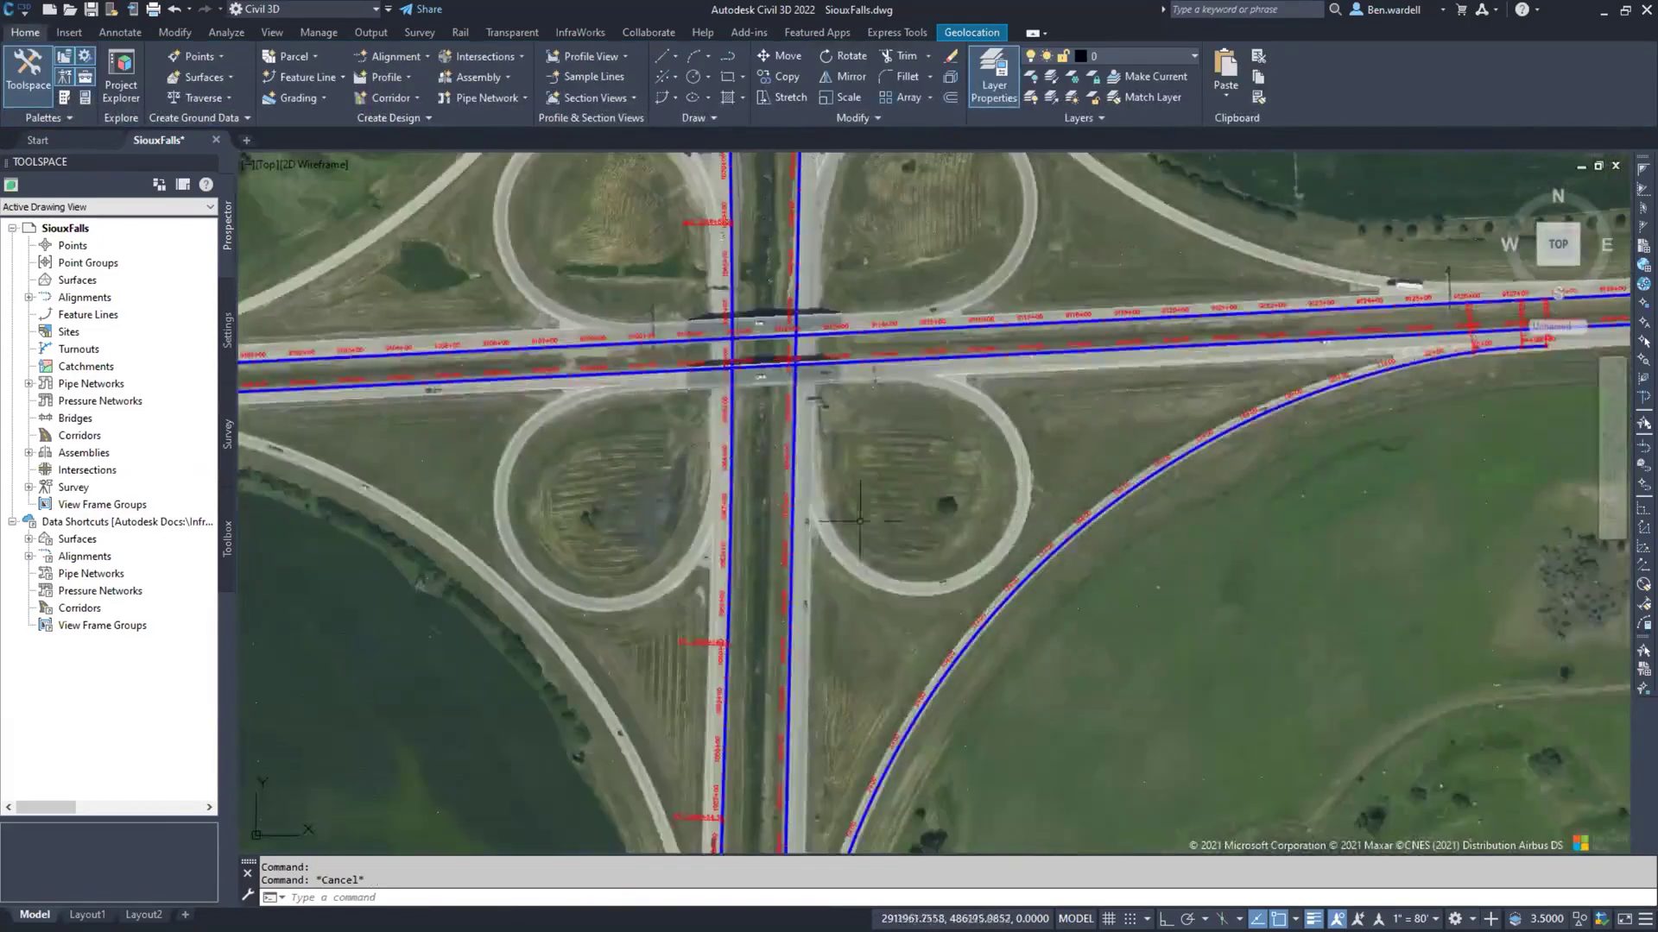
{"action": "scroll", "coordinate": [930, 449], "scroll_direction": "up", "scroll_amount": 2}
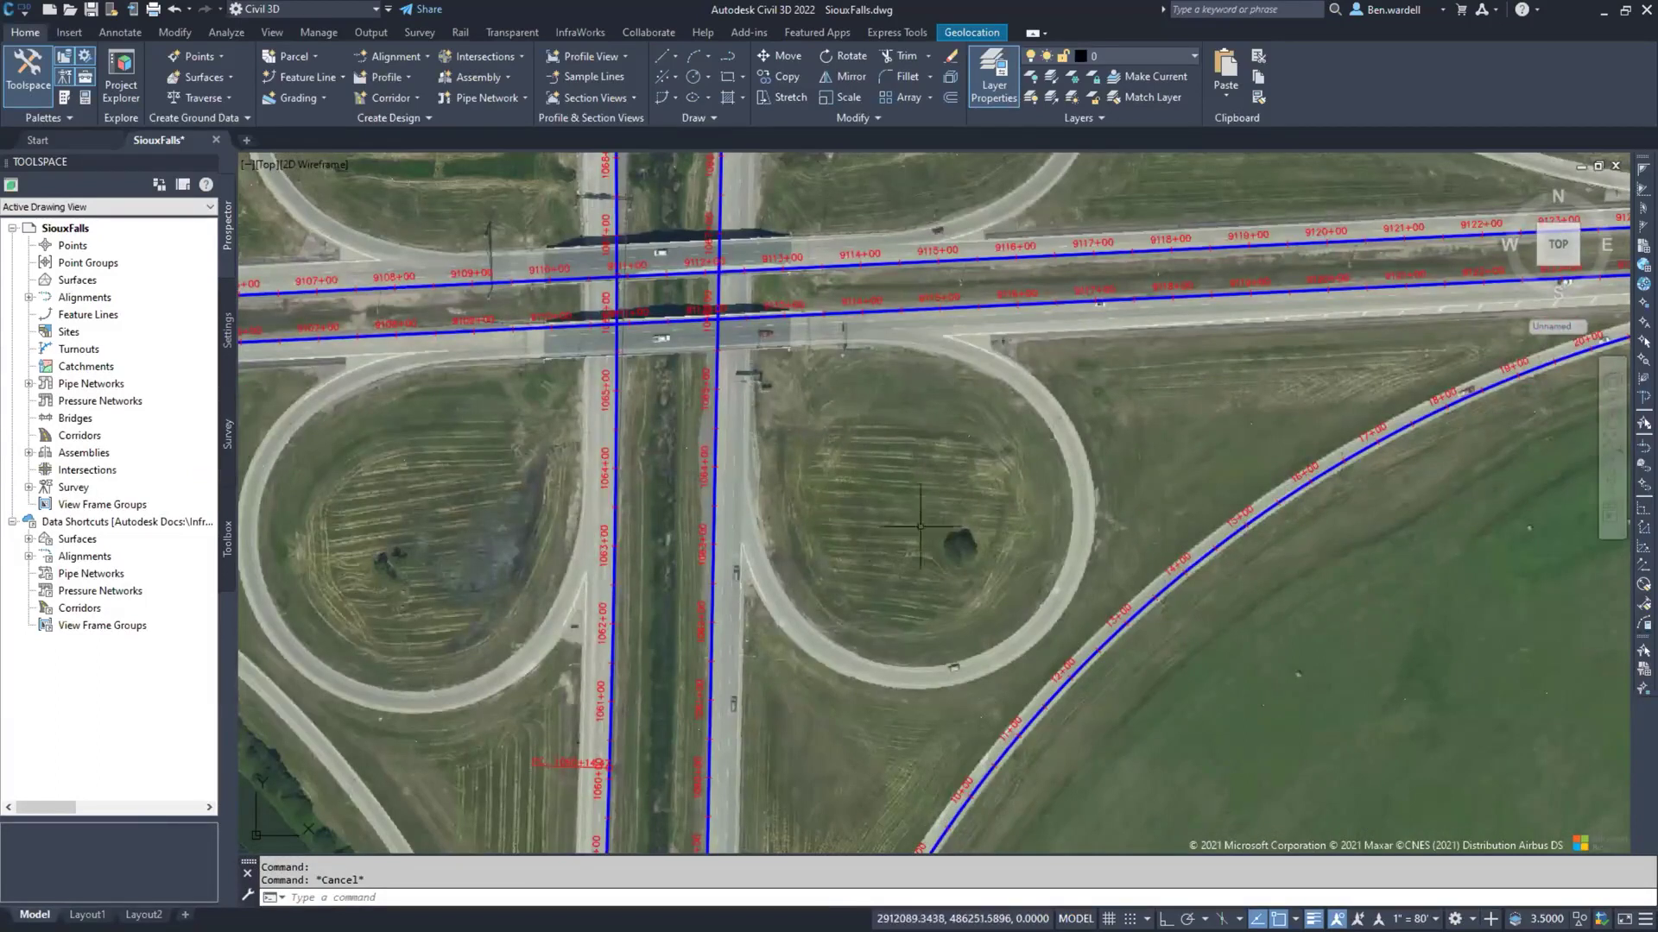
{"action": "key", "text": "Escape"}
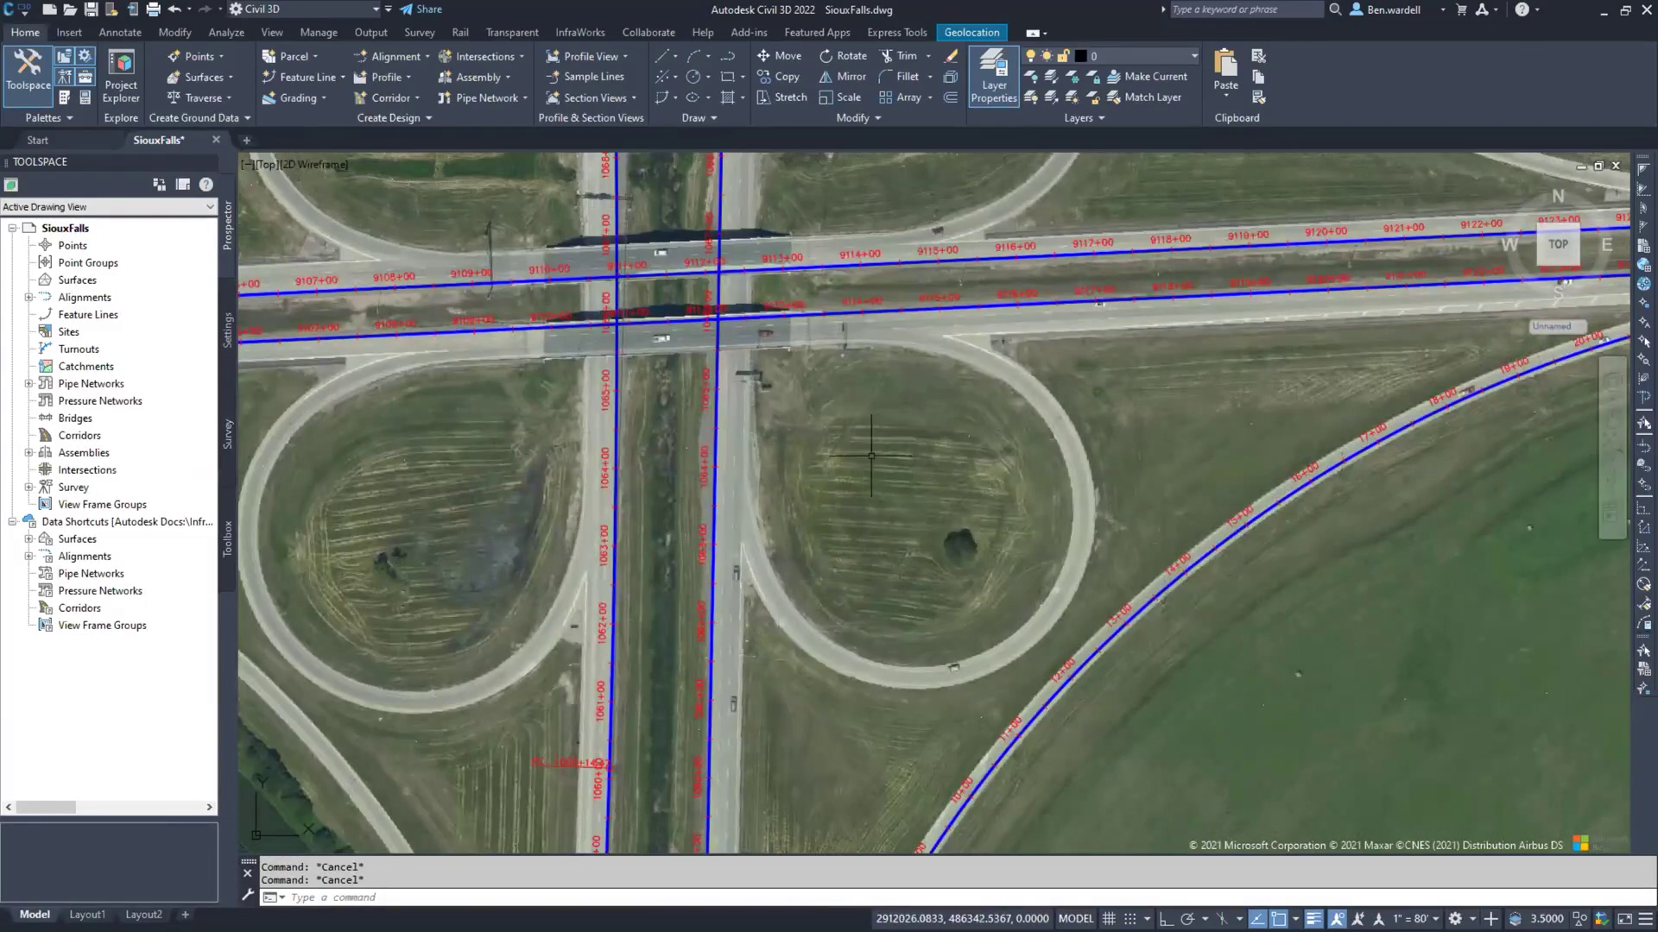
Step: Start a connected alignment from EB-90 to NB-29 placed in the northeast loop
{"action": "left_click", "coordinate": [402, 54]}
{"action": "left_click", "coordinate": [432, 366]}
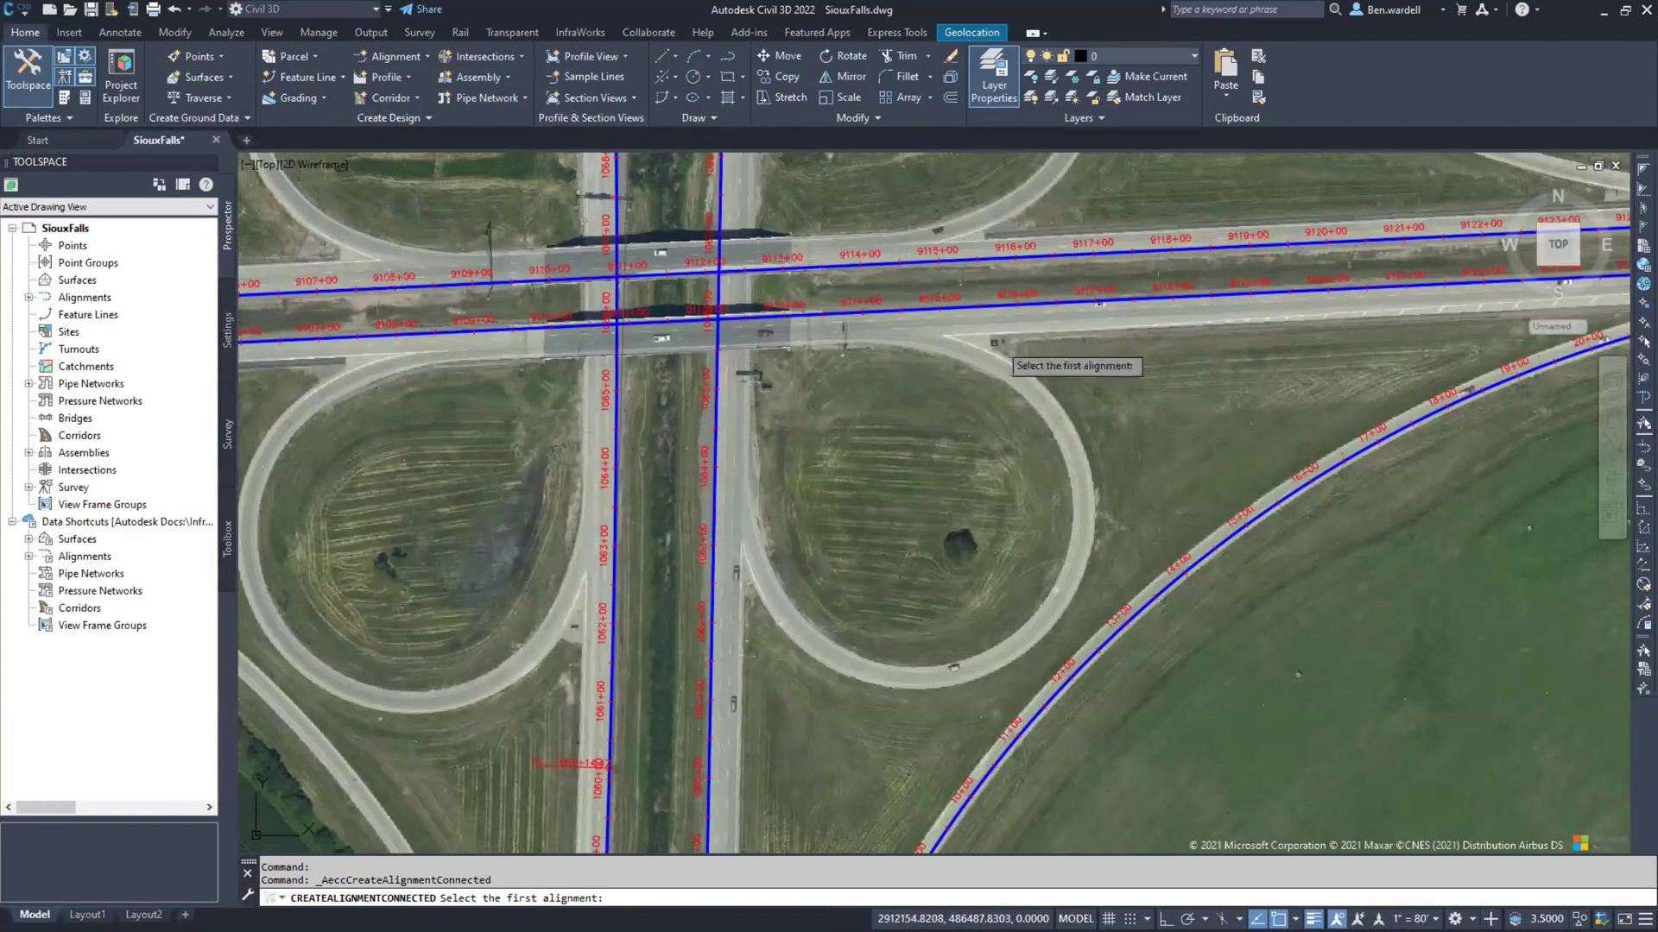
{"action": "left_click", "coordinate": [879, 309]}
{"action": "left_click", "coordinate": [716, 466]}
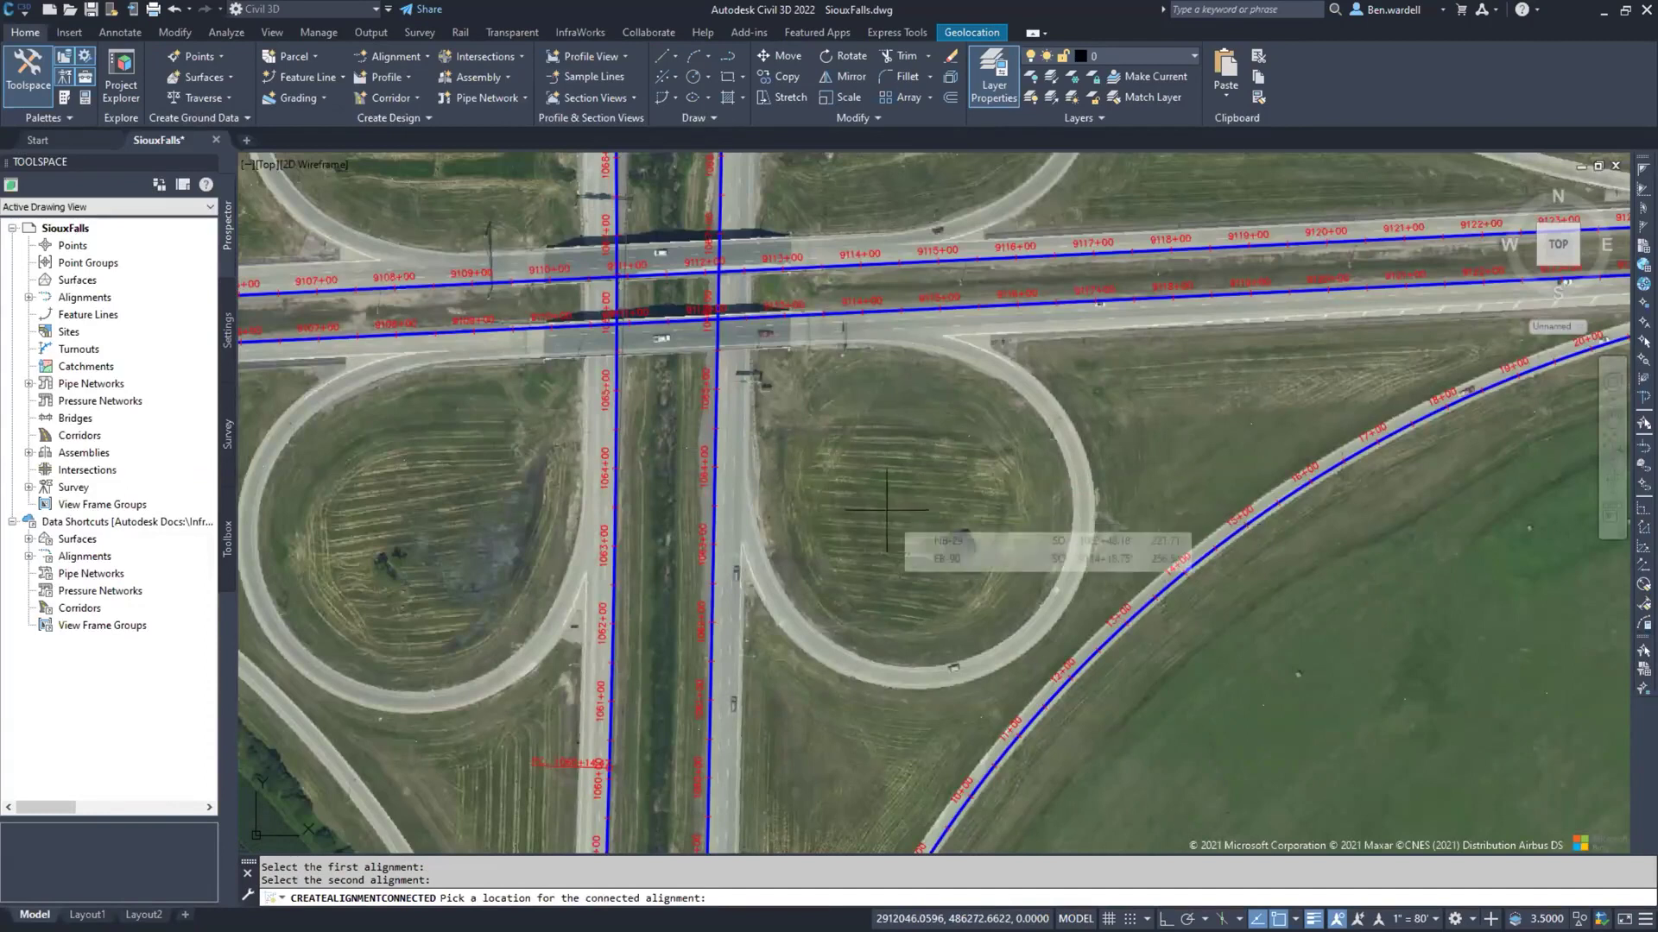
{"action": "left_click", "coordinate": [887, 510]}
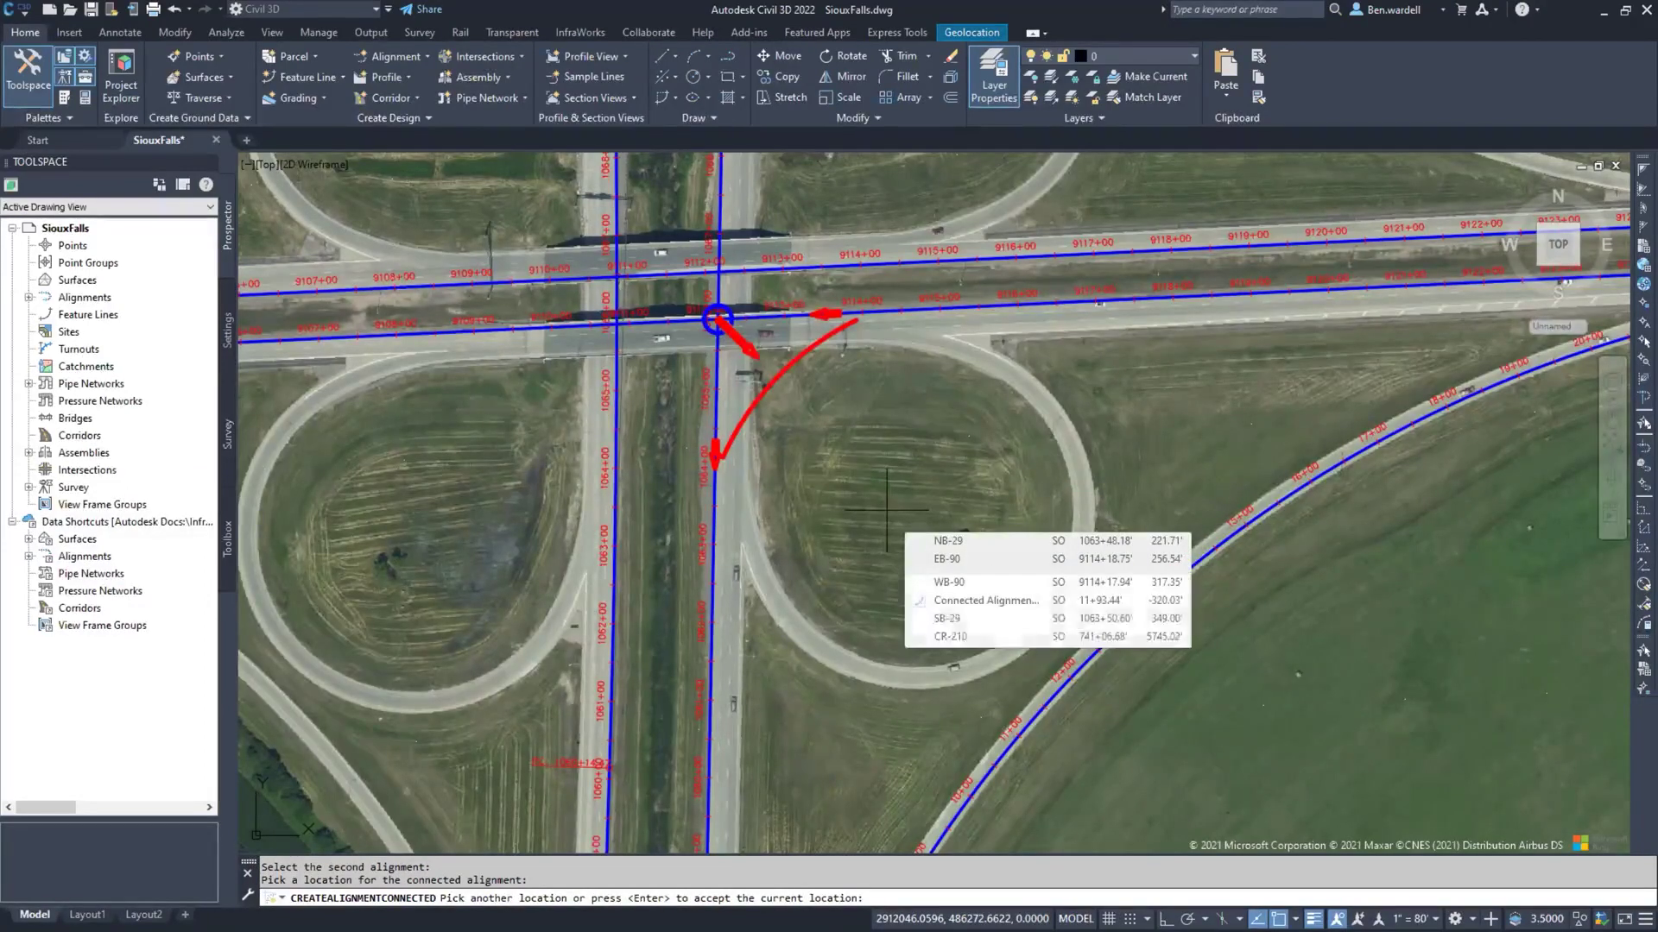
{"action": "key", "text": "Return"}
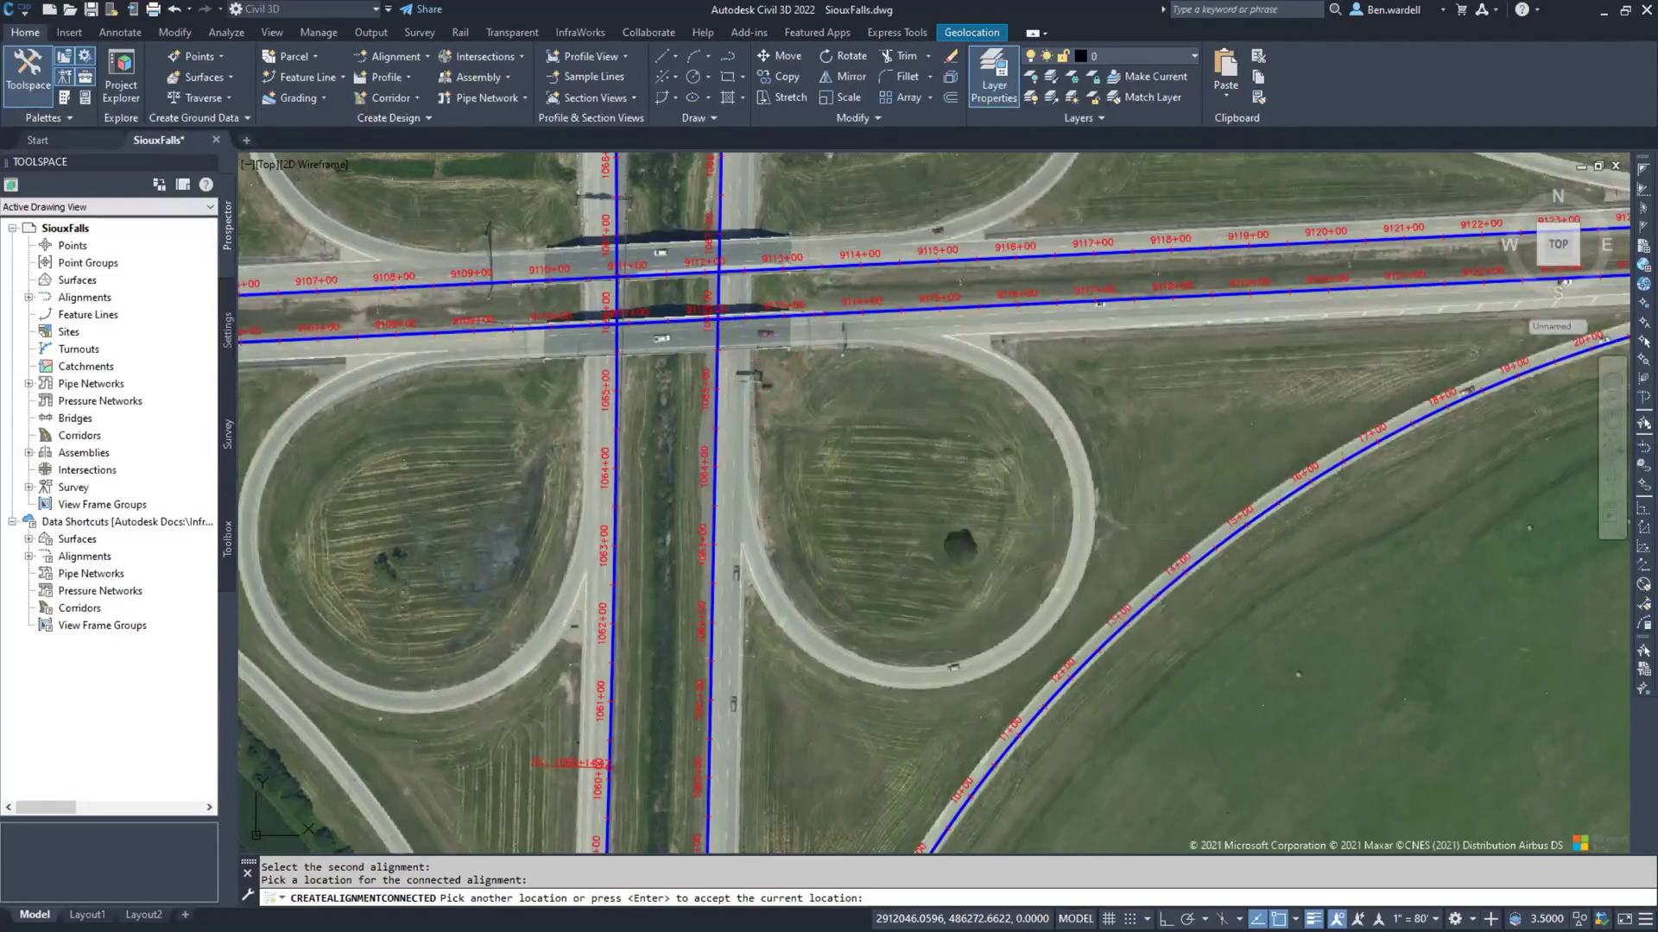
Step: Create it as a Spiral-Curve-Spiral over 180 degrees with 300'/310' spirals and 34' offset in
{"action": "left_click", "coordinate": [380, 430]}
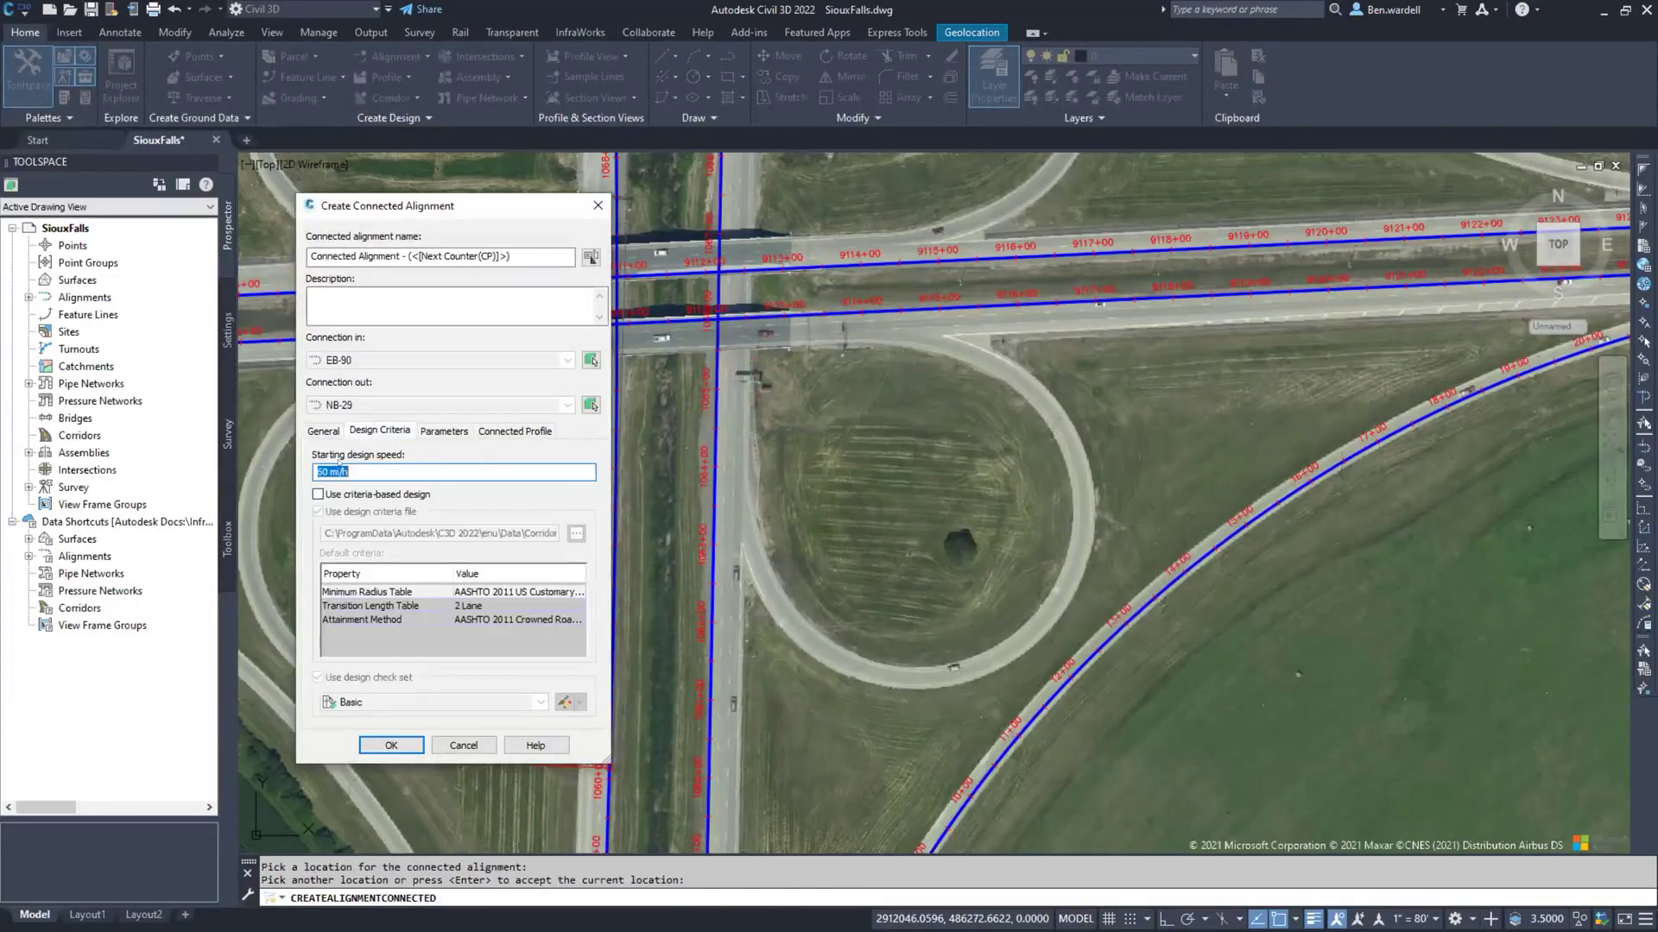
{"action": "left_click", "coordinate": [434, 432]}
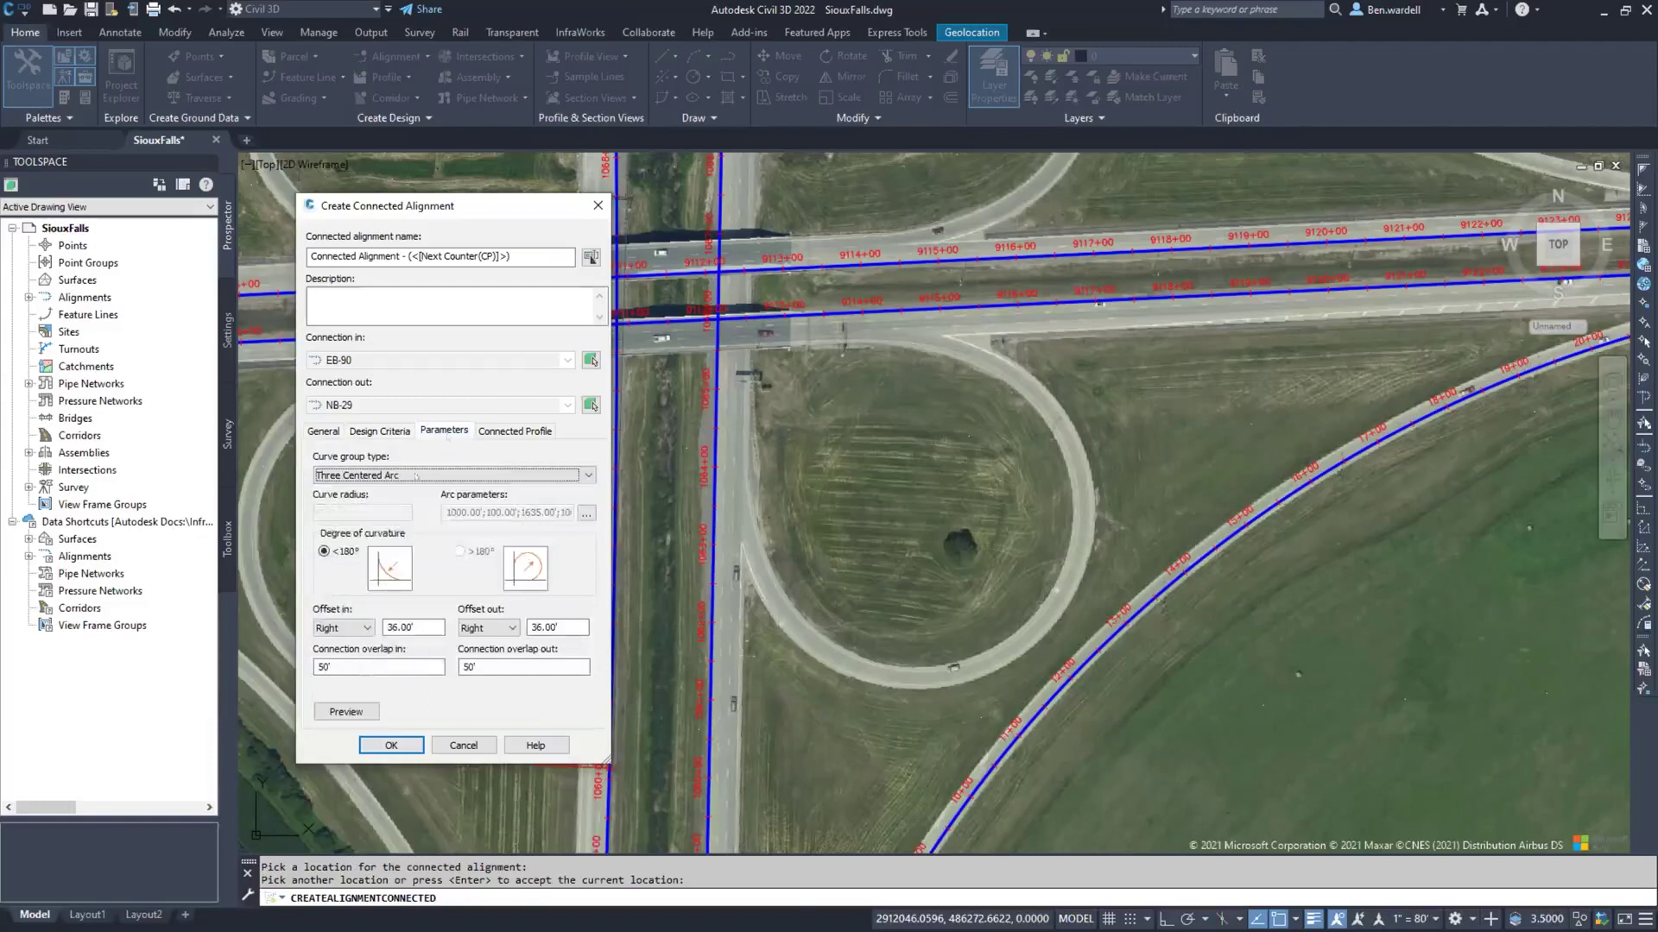
{"action": "left_click", "coordinate": [587, 476]}
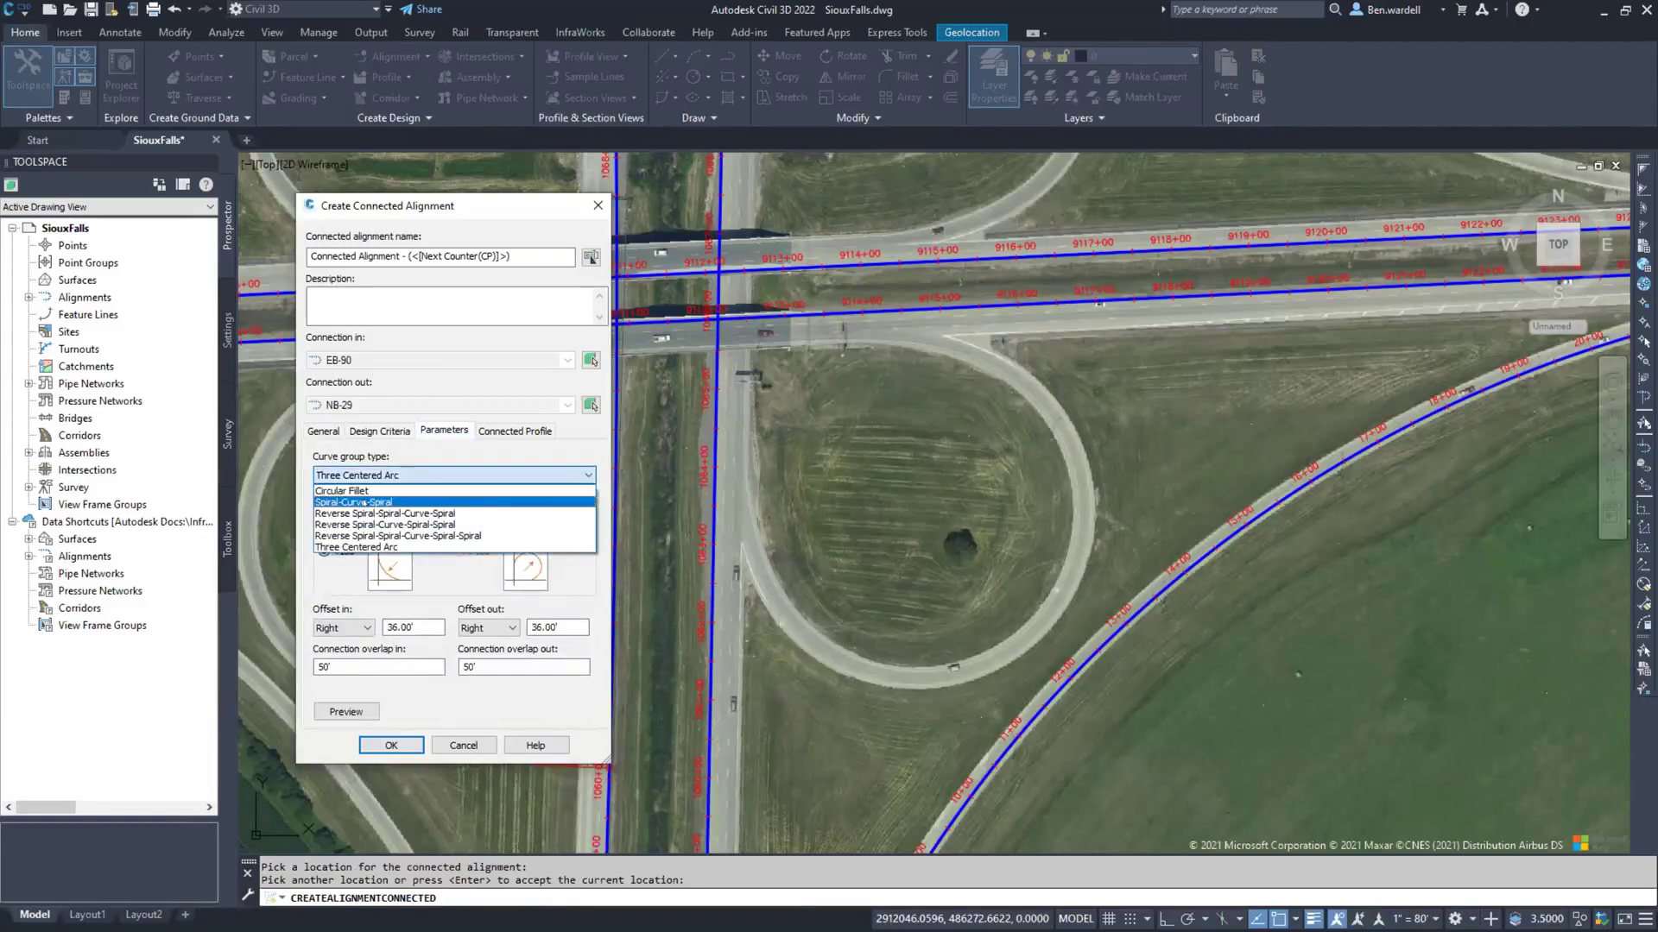
{"action": "left_click", "coordinate": [380, 494]}
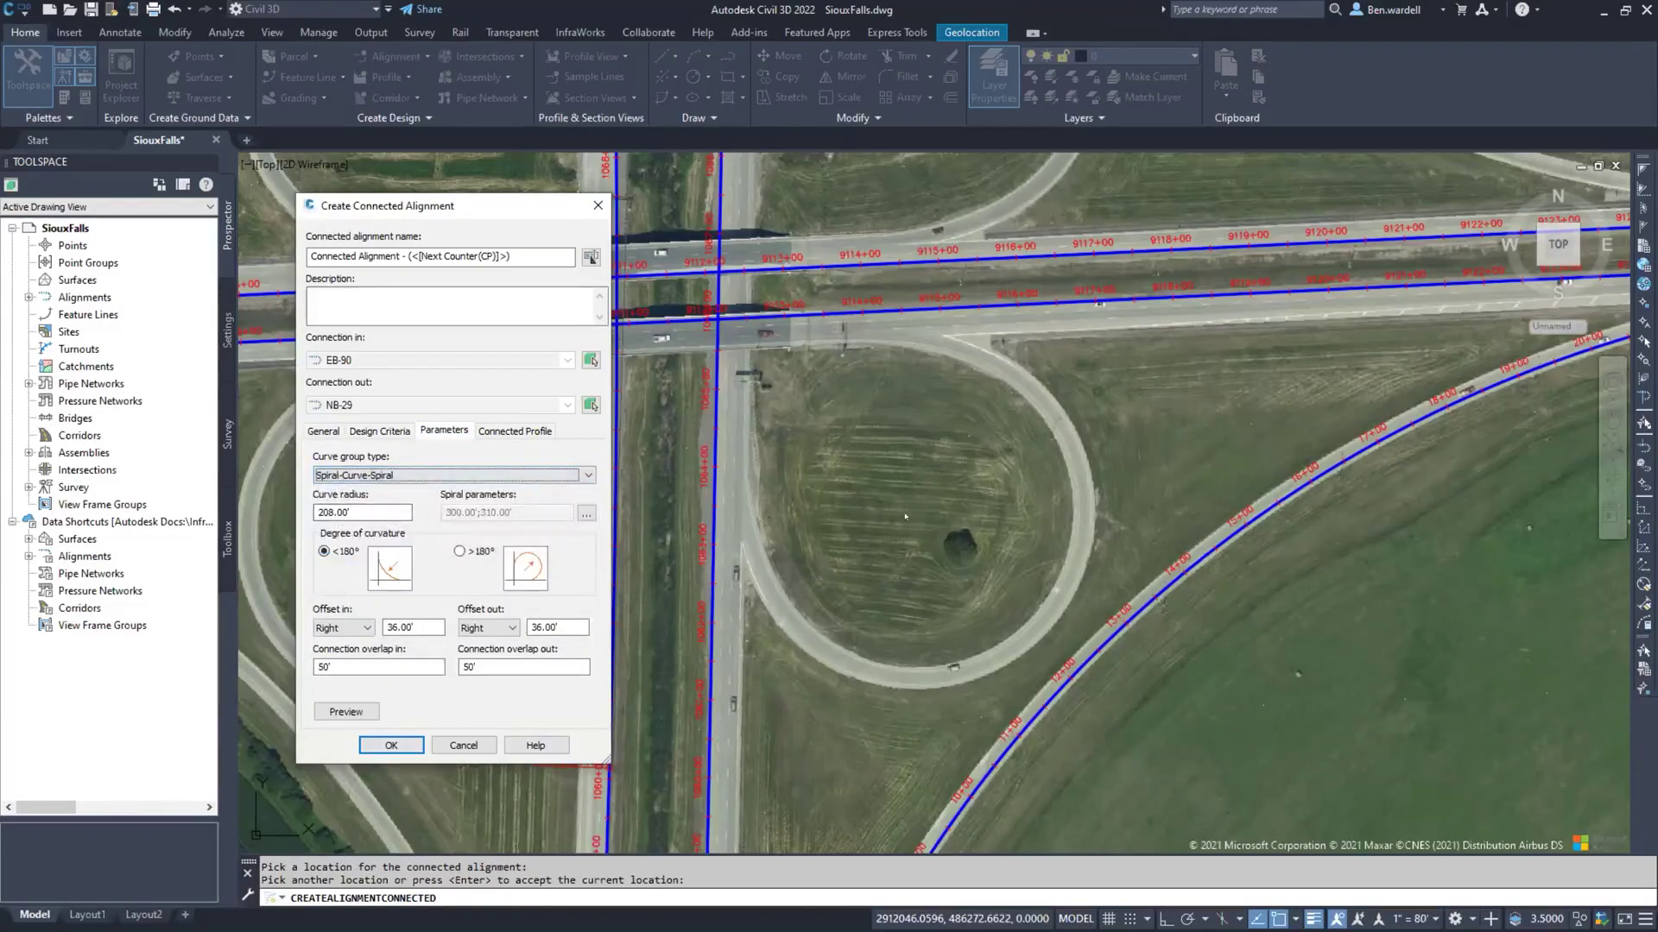
{"action": "left_click", "coordinate": [479, 552]}
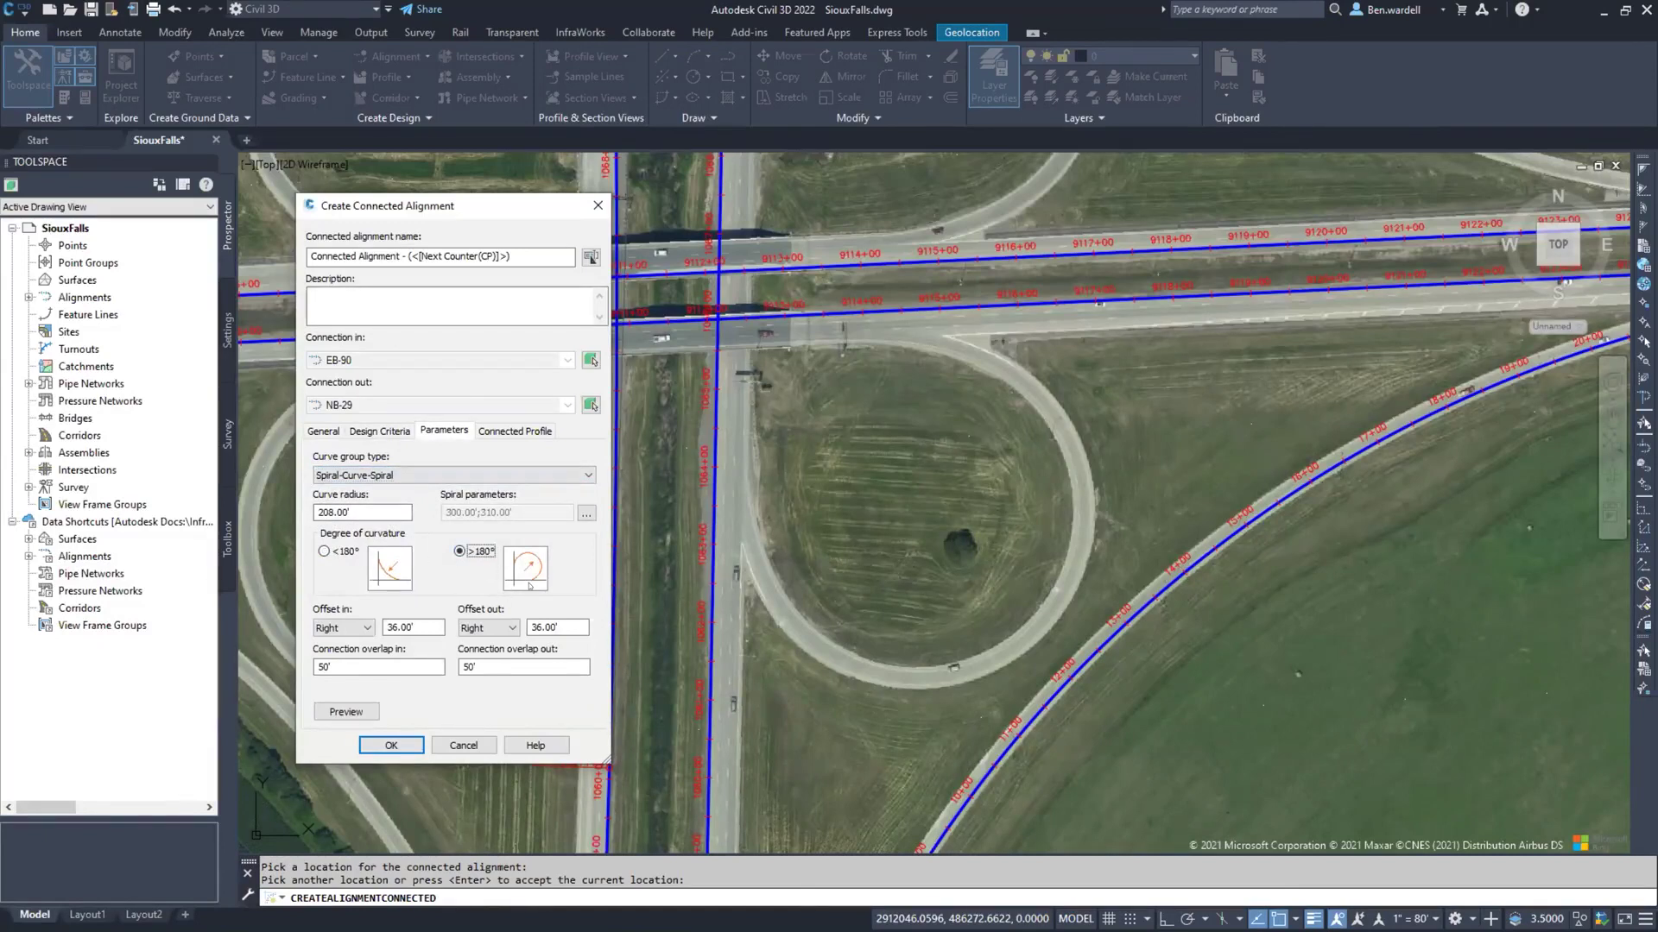
{"action": "left_click", "coordinate": [586, 515]}
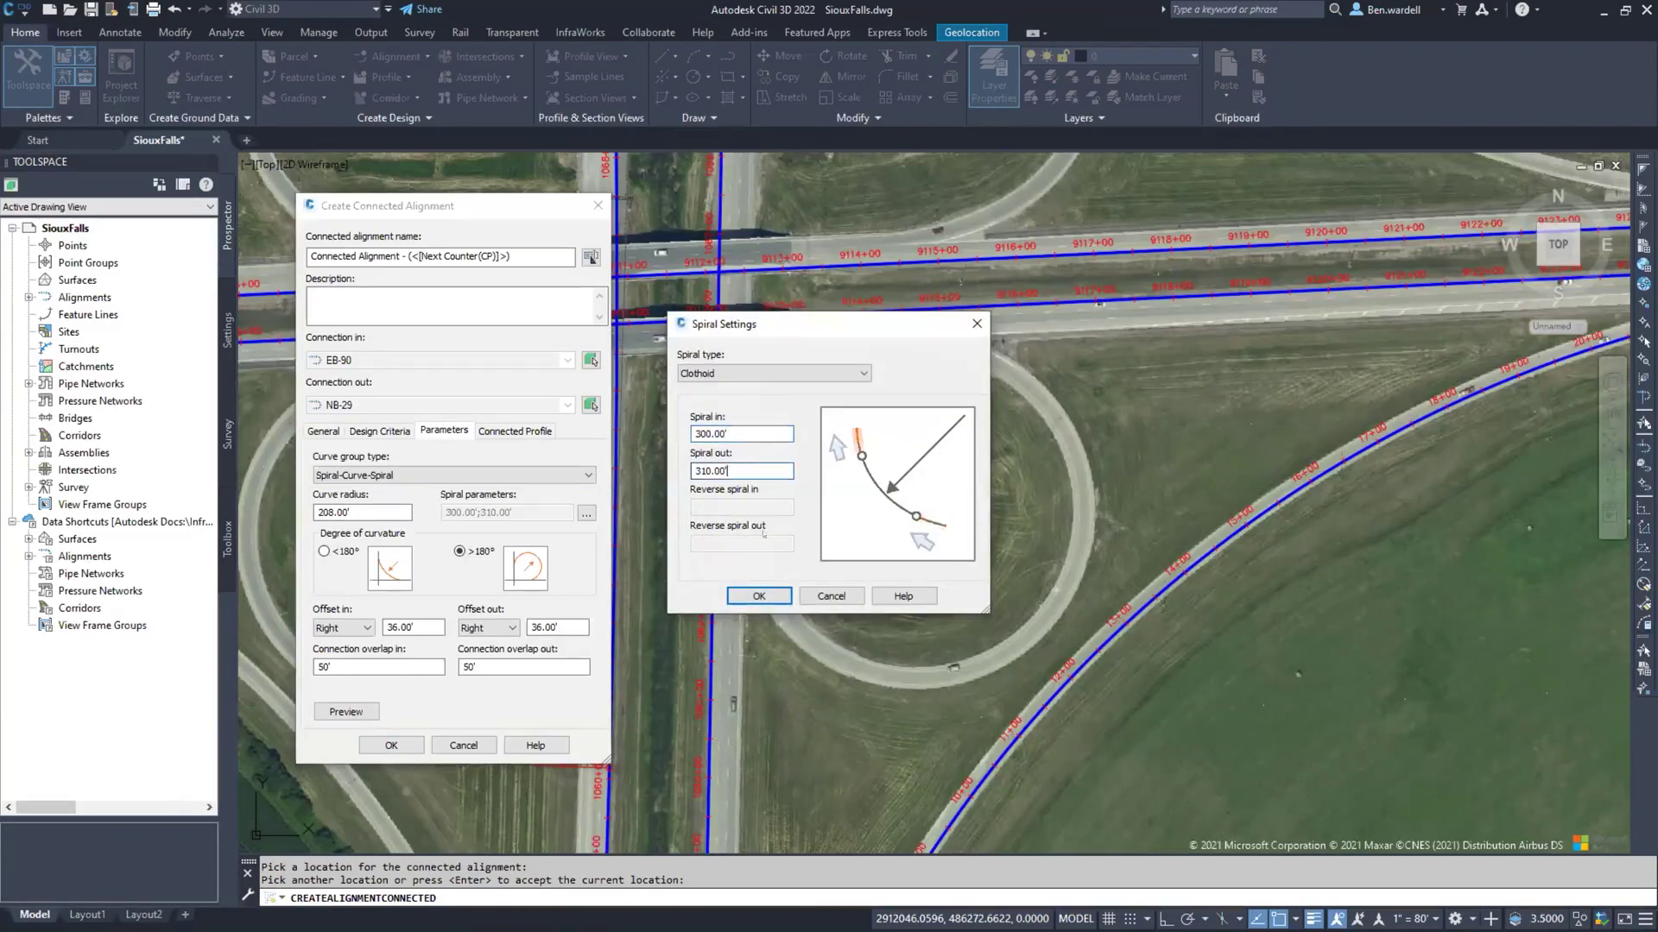
{"action": "left_click", "coordinate": [758, 596]}
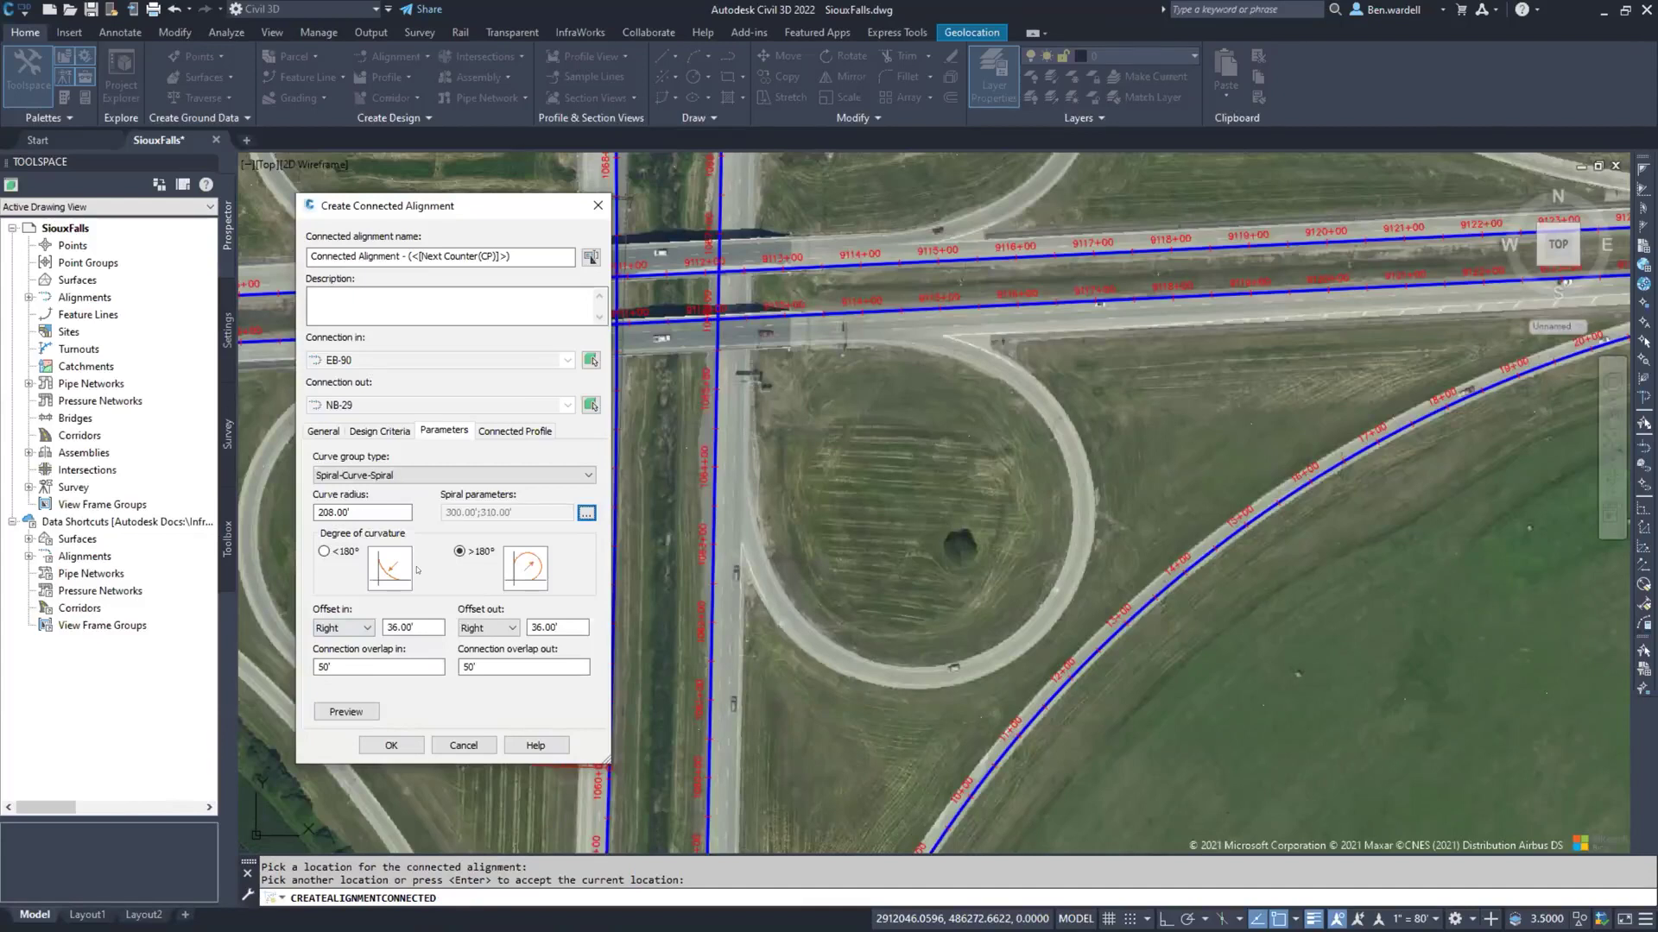
{"action": "left_click", "coordinate": [387, 628]}
{"action": "left_click", "coordinate": [396, 744]}
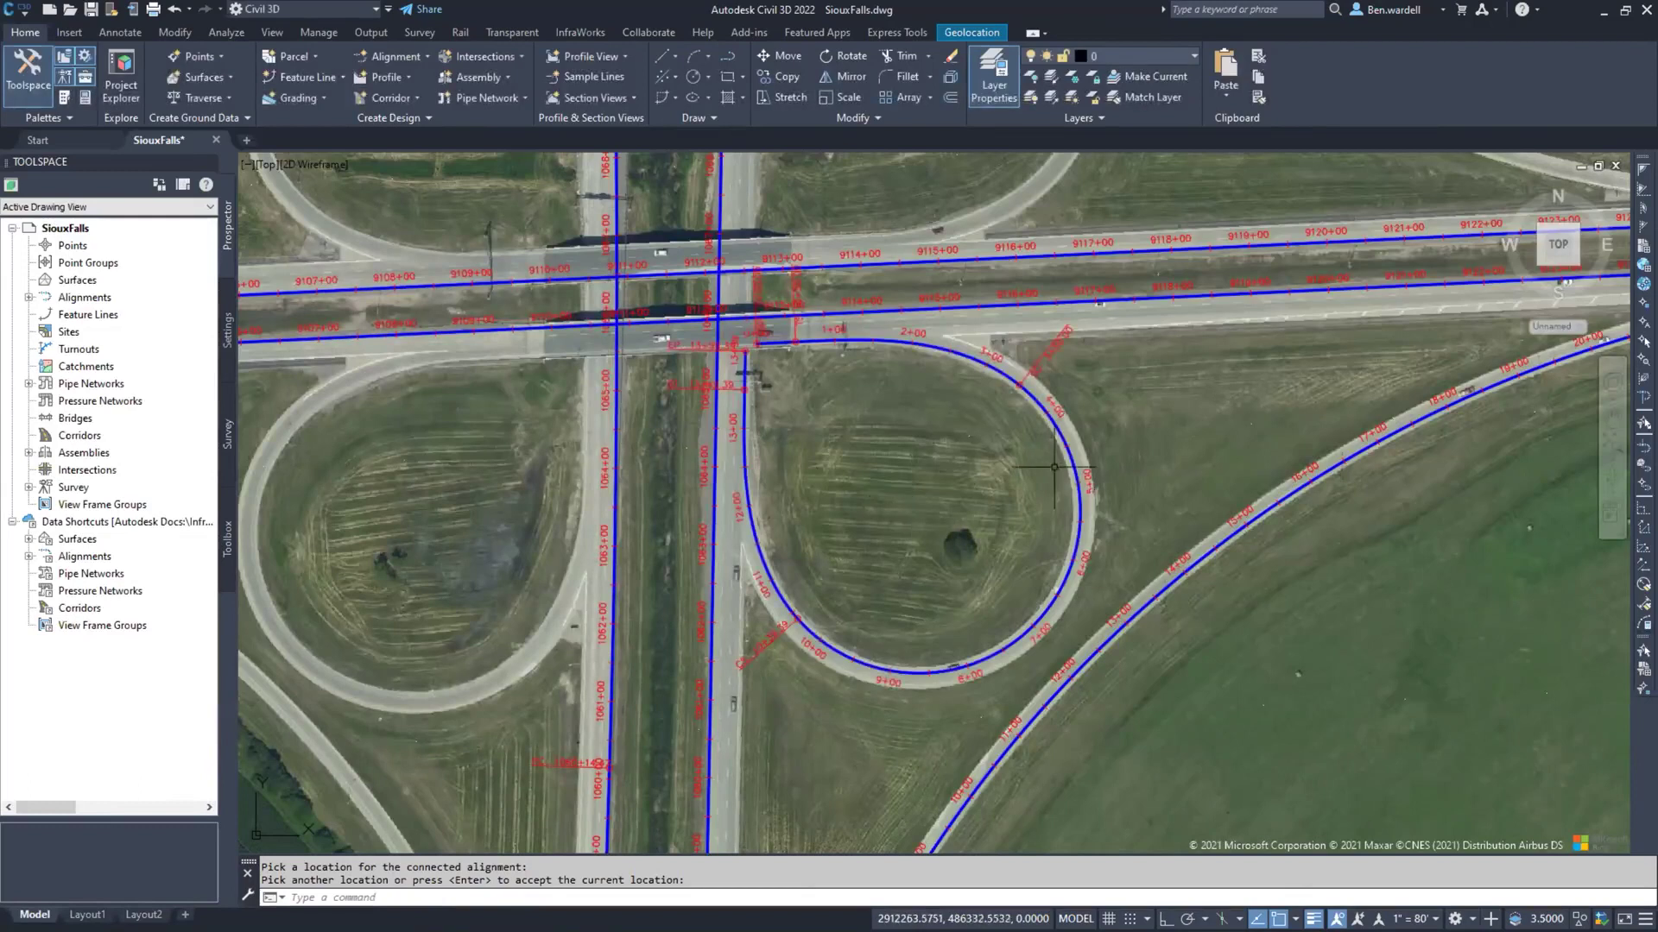
Step: End the command and stretch a loop ramp grip near station 7+00 with object snap set to None
{"action": "scroll", "coordinate": [1095, 584], "scroll_direction": "up", "scroll_amount": 6}
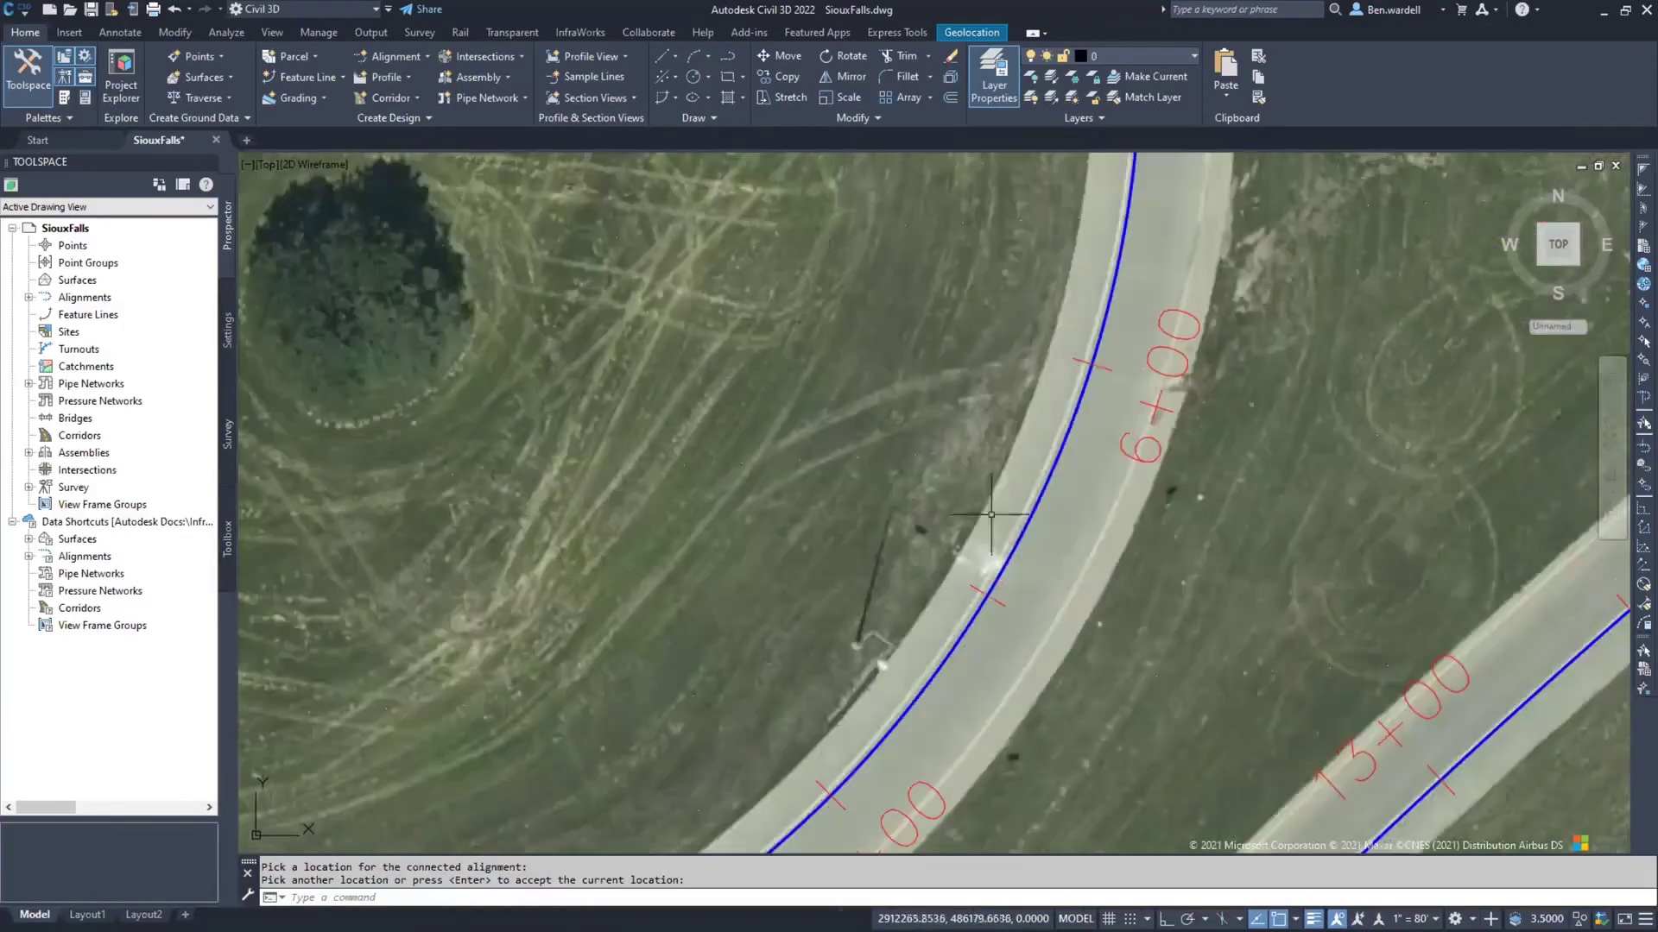
{"action": "key", "text": "Return"}
{"action": "scroll", "coordinate": [993, 552], "scroll_direction": "down", "scroll_amount": 5}
{"action": "scroll", "coordinate": [922, 605], "scroll_direction": "up", "scroll_amount": 6}
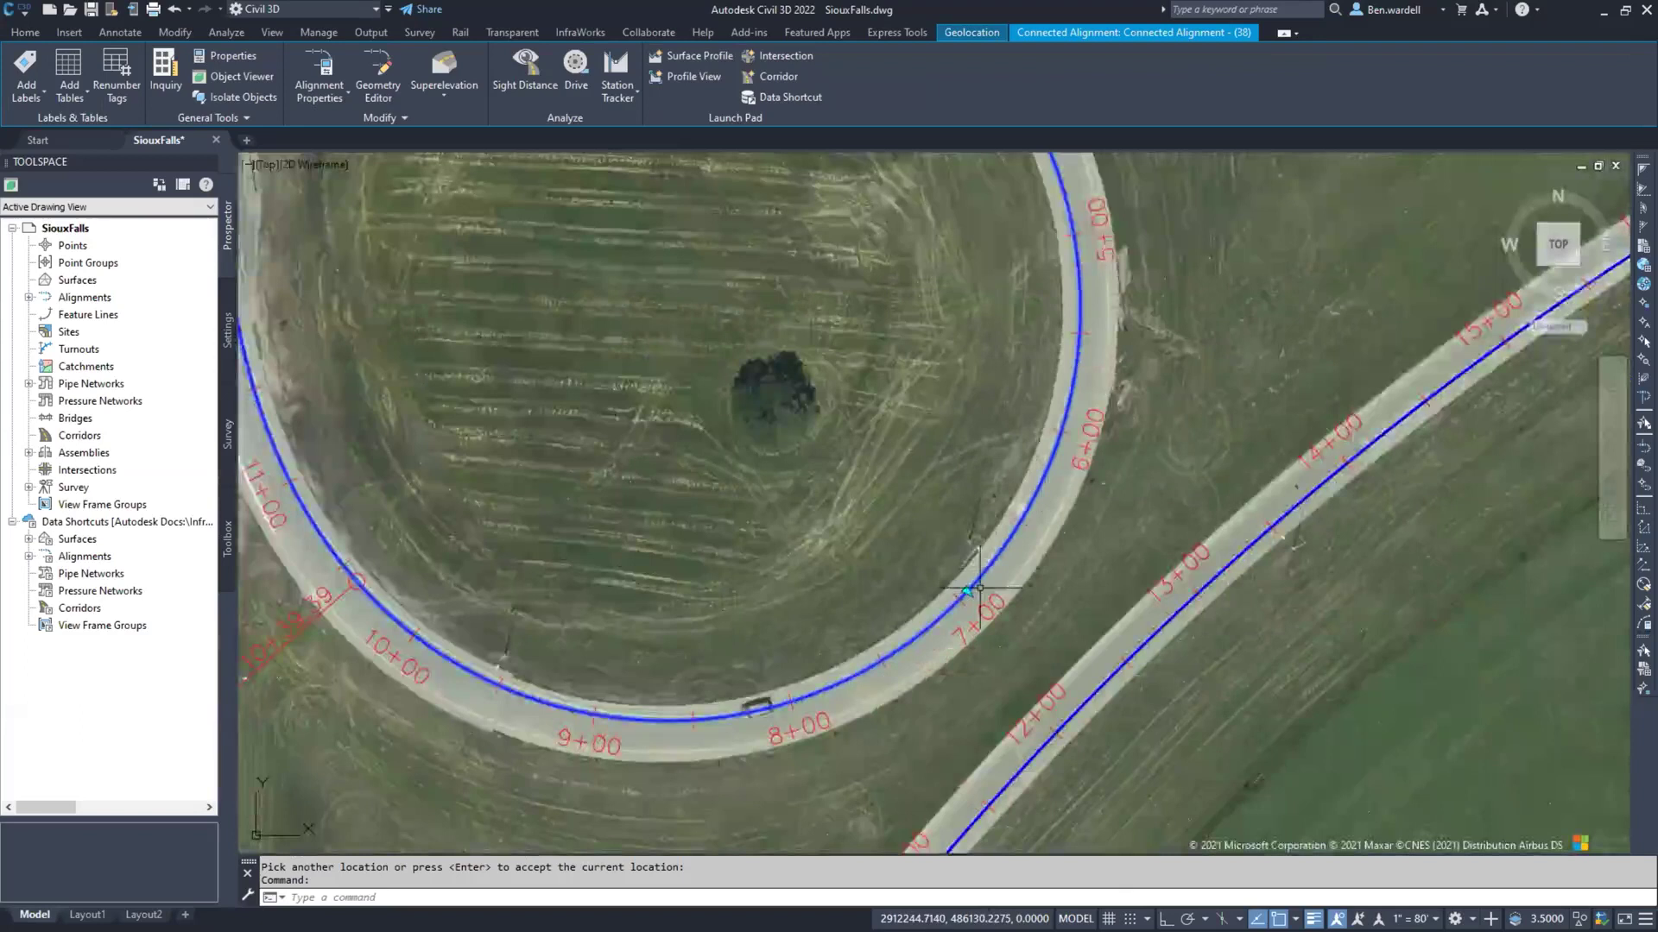
{"action": "scroll", "coordinate": [922, 605], "scroll_direction": "up", "scroll_amount": 3}
{"action": "left_click", "coordinate": [926, 603]}
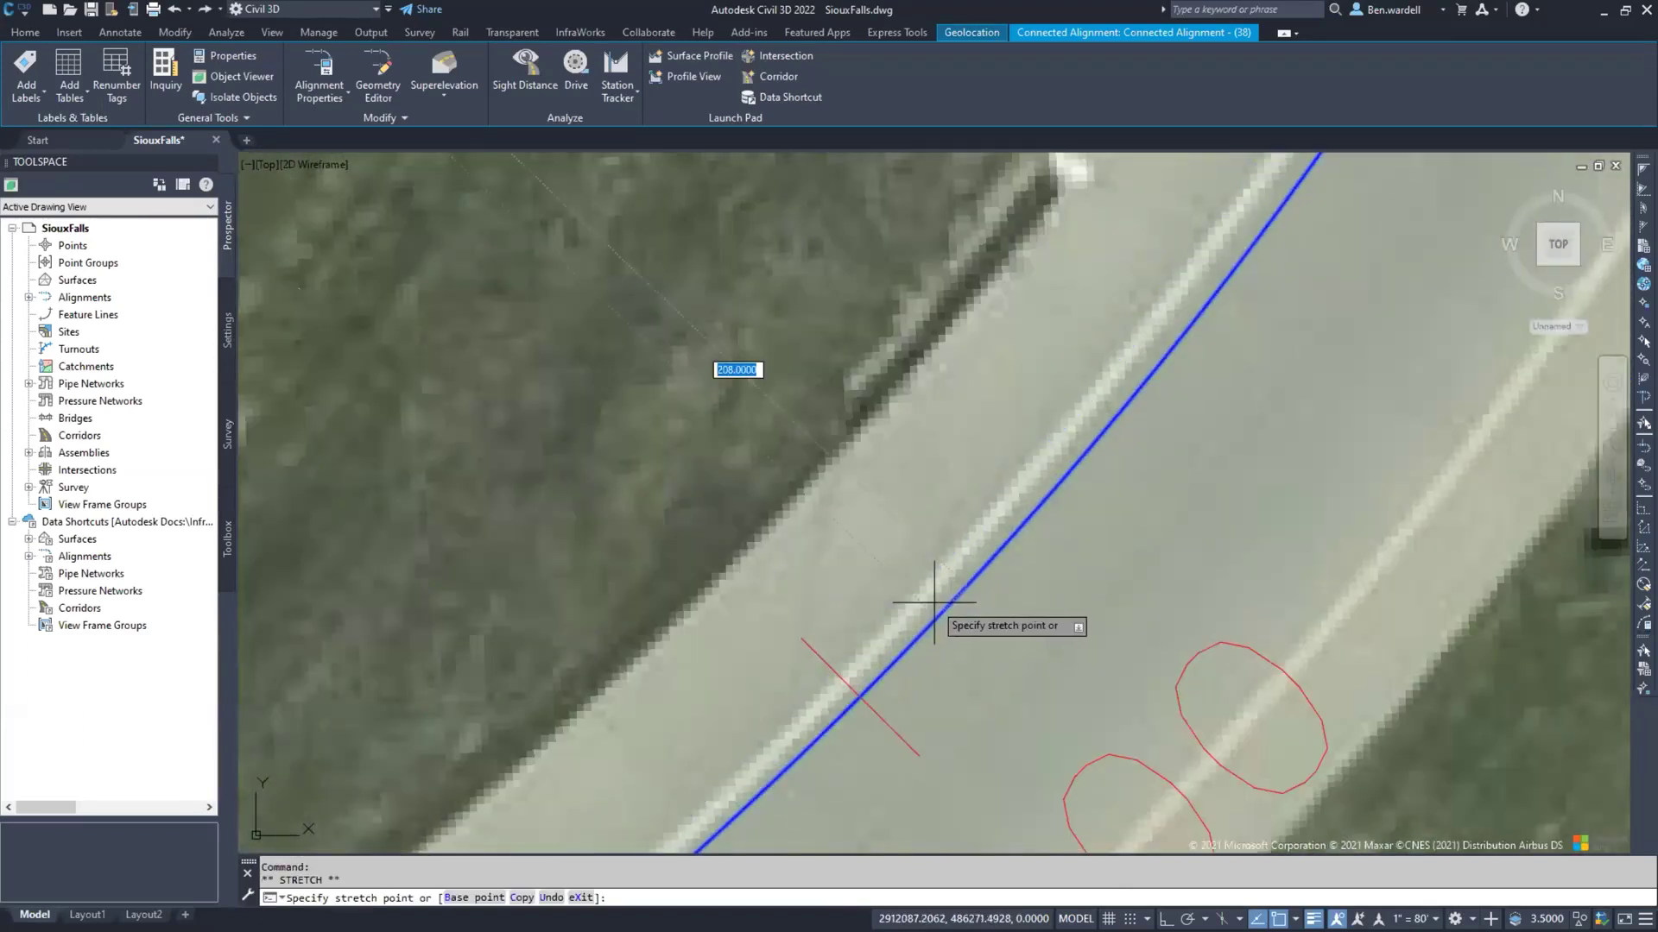
{"action": "right_click", "coordinate": [933, 602], "text": "shift"}
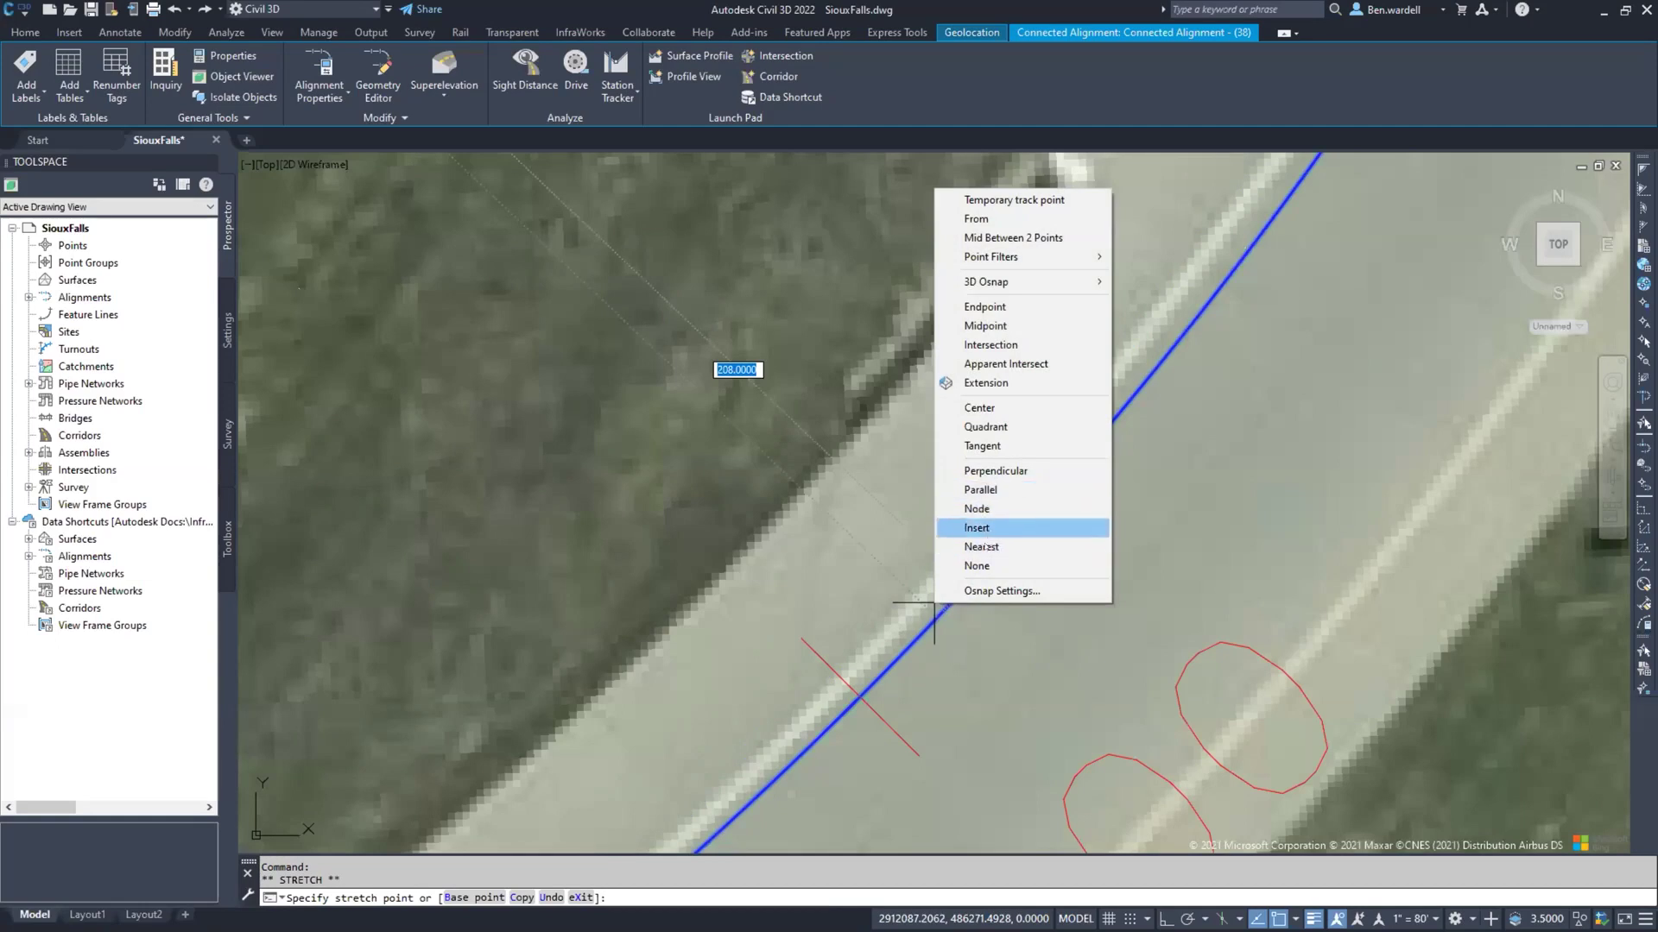
{"action": "left_click", "coordinate": [977, 565]}
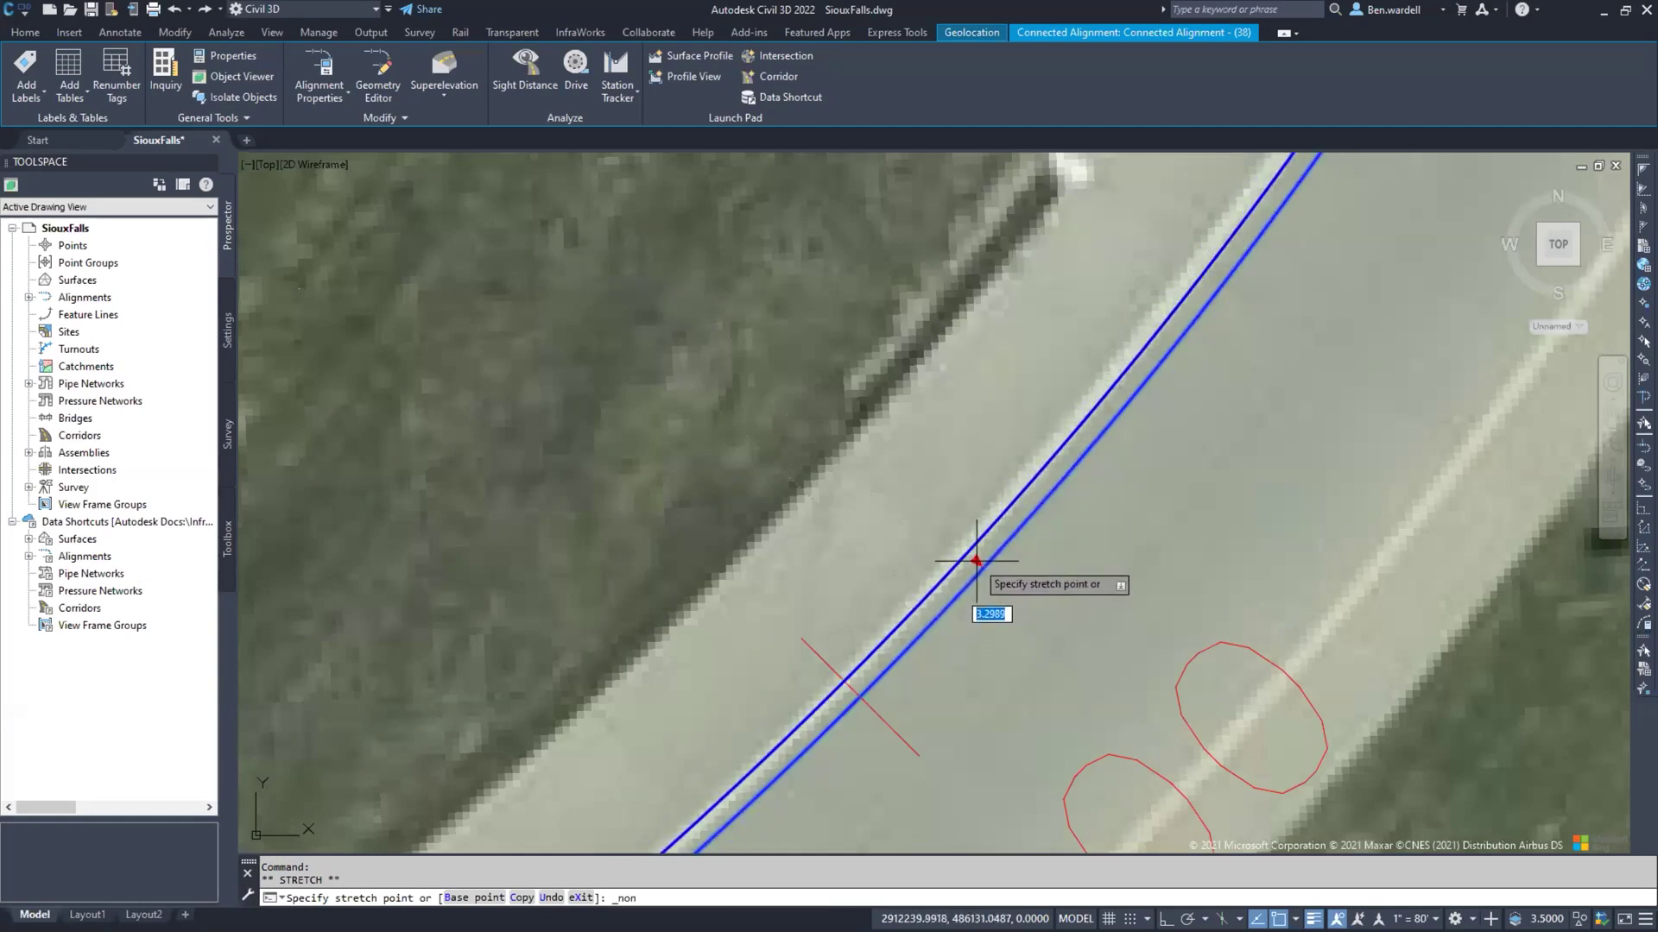
{"action": "left_click", "coordinate": [974, 562]}
{"action": "scroll", "coordinate": [955, 581], "scroll_direction": "down", "scroll_amount": 2}
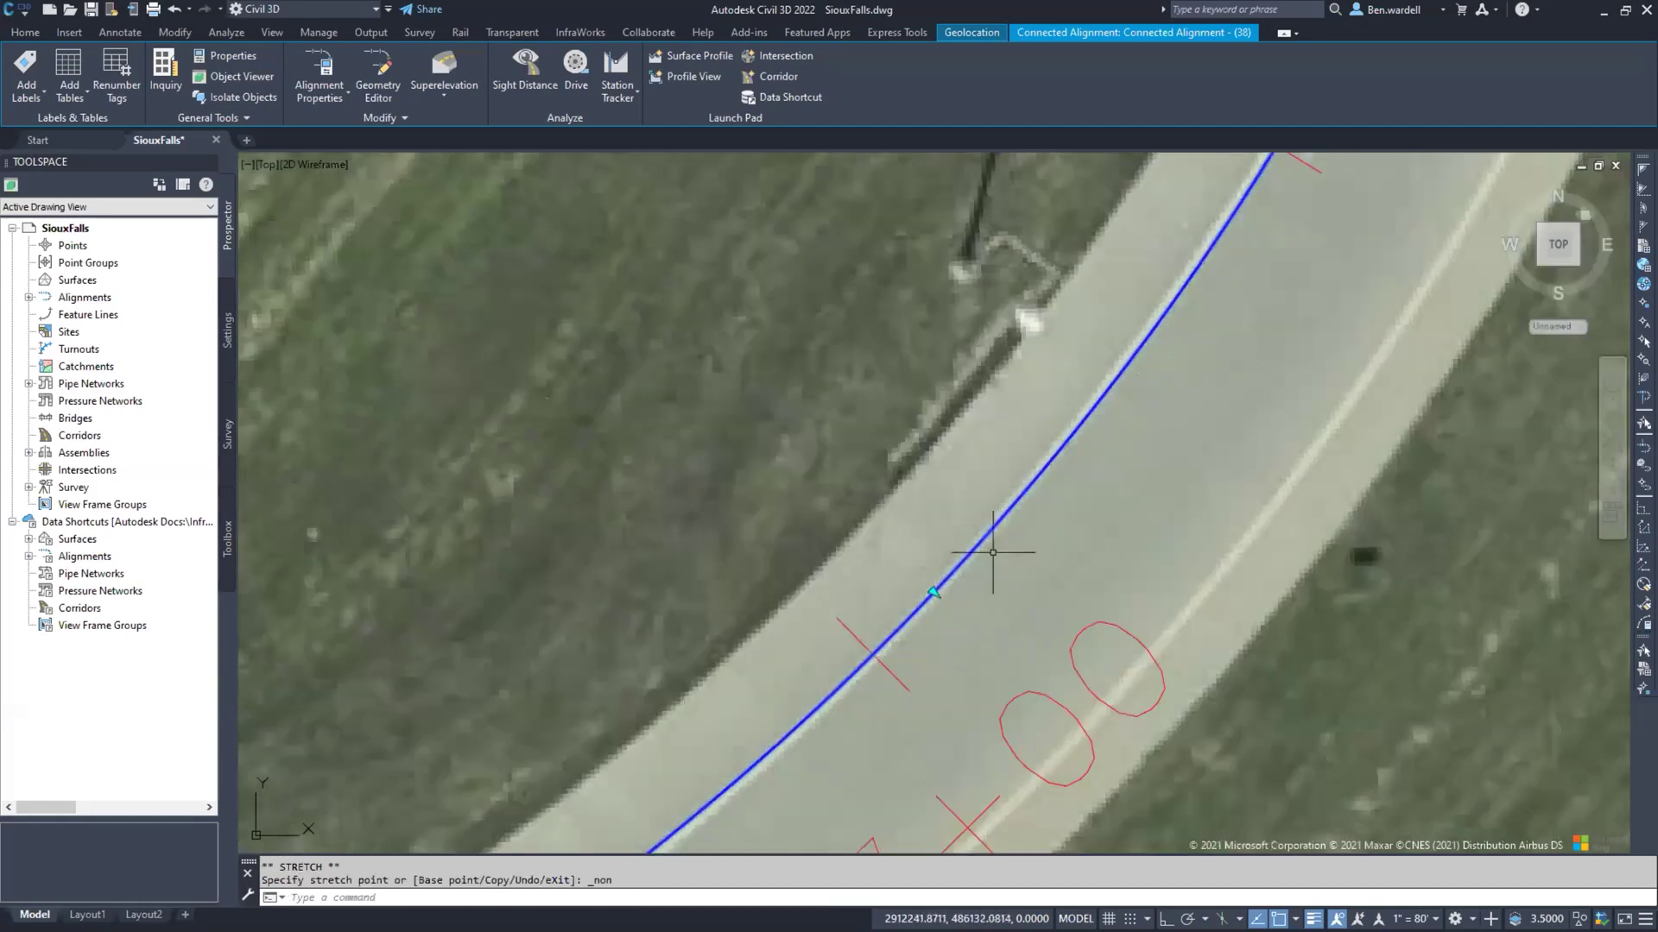
Step: Review the loop ramp's line, spiral, curve and spiral entities in the Edit Alignment Geometry grid
{"action": "right_click", "coordinate": [967, 551]}
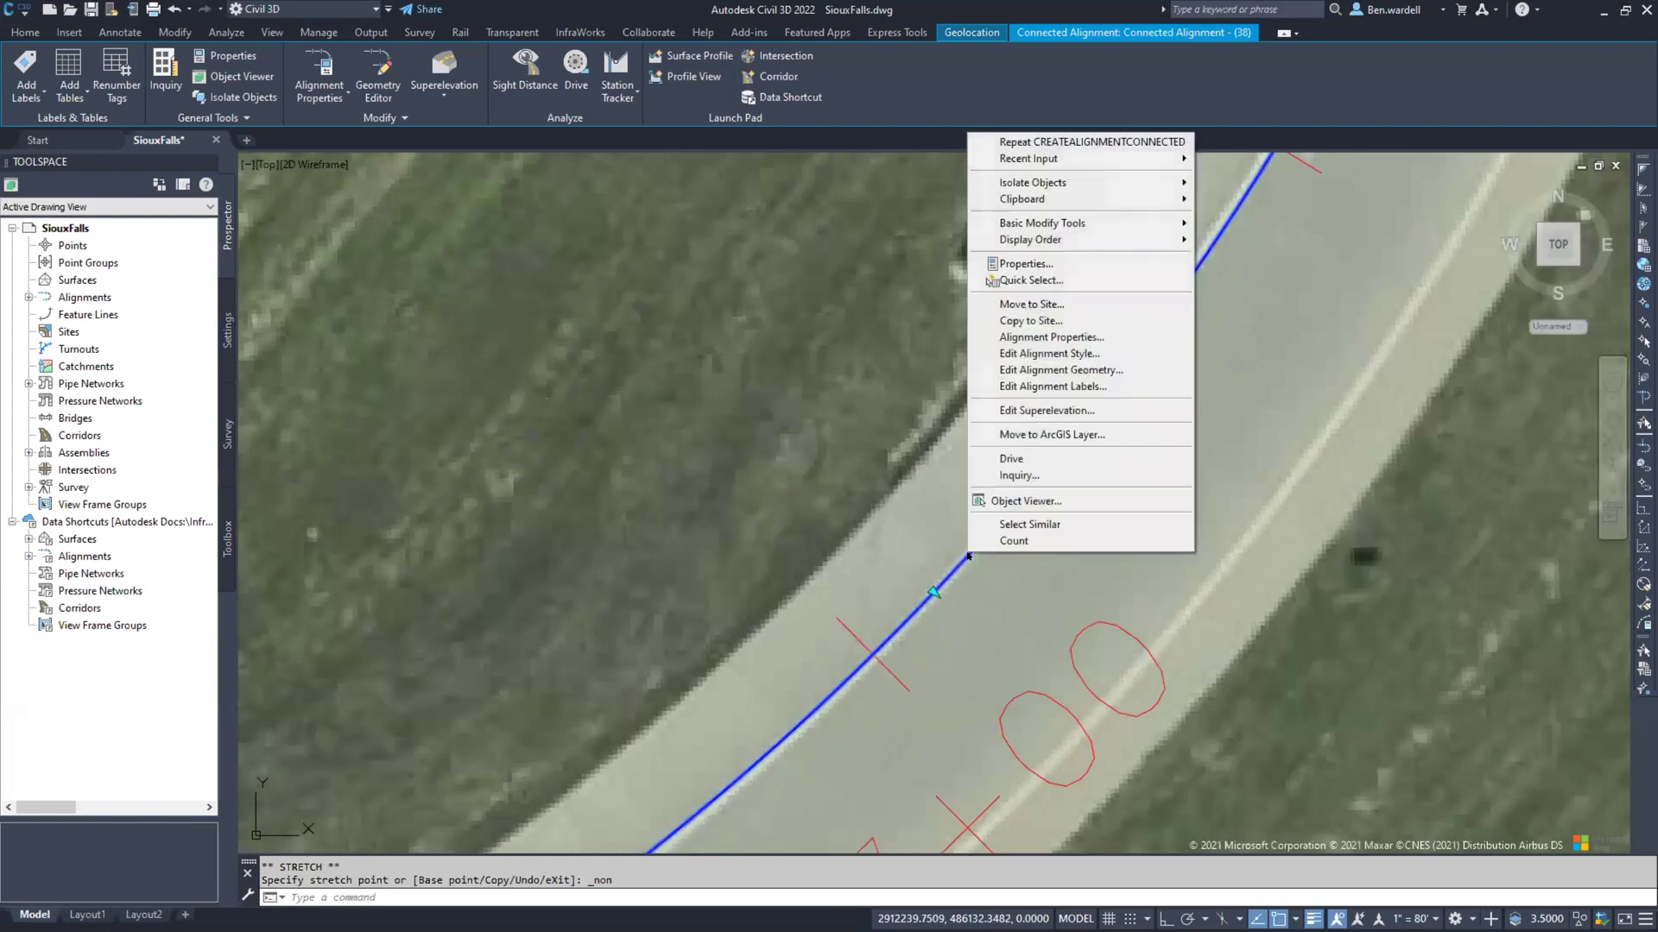
{"action": "left_click", "coordinate": [1036, 370]}
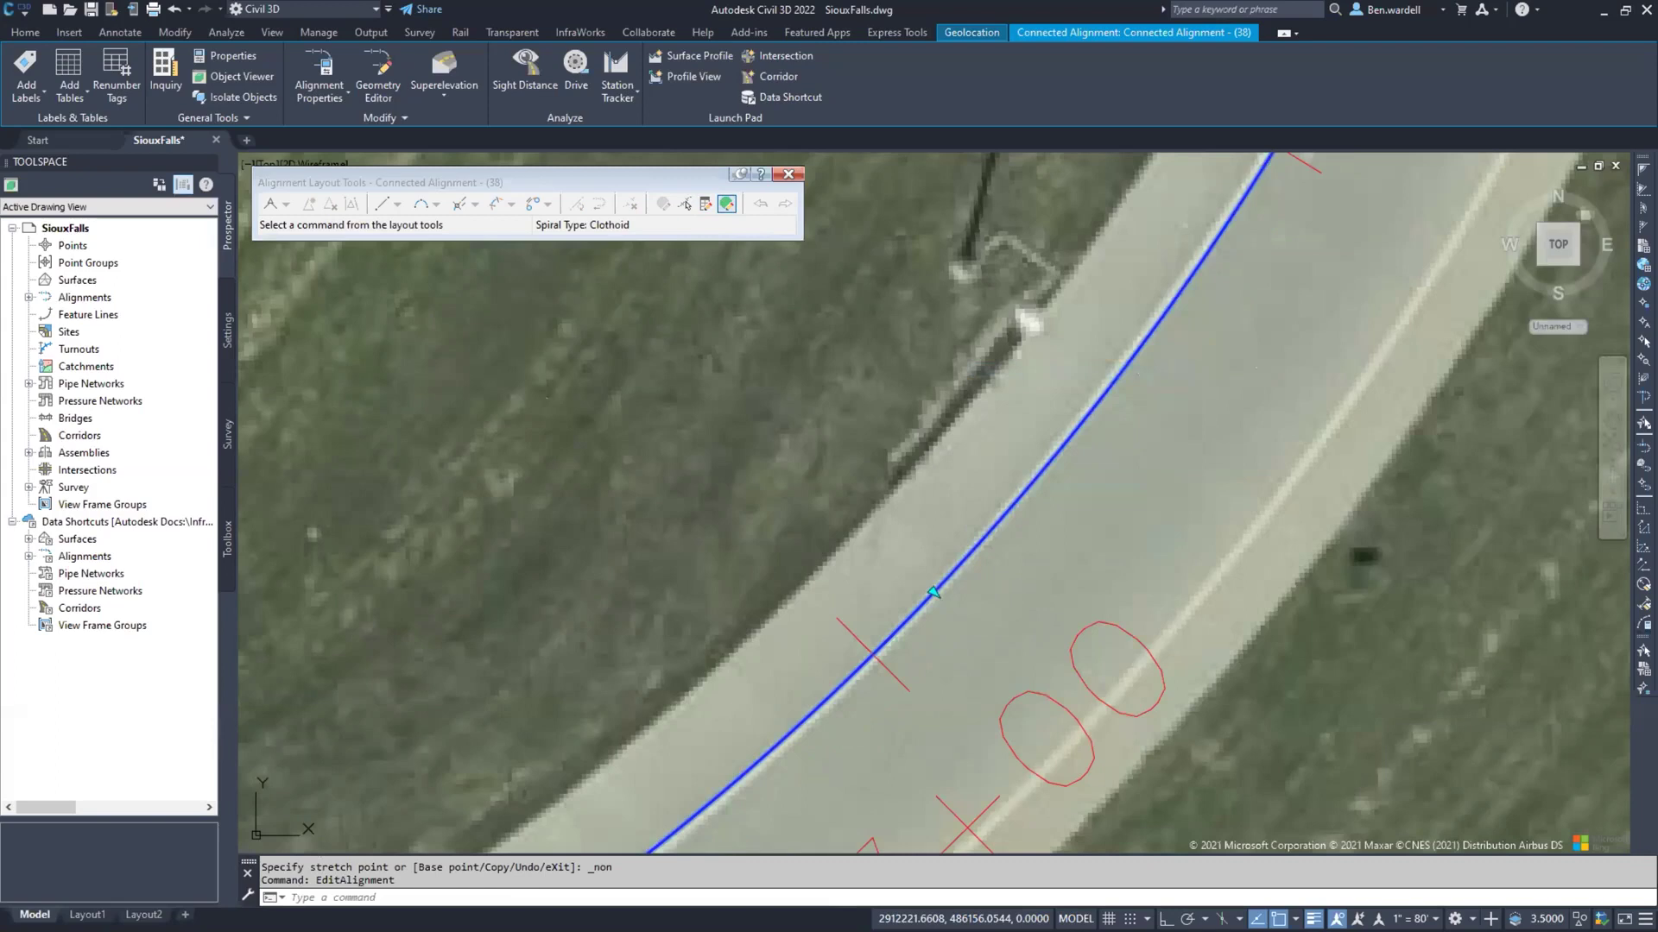
{"action": "left_click", "coordinate": [727, 203]}
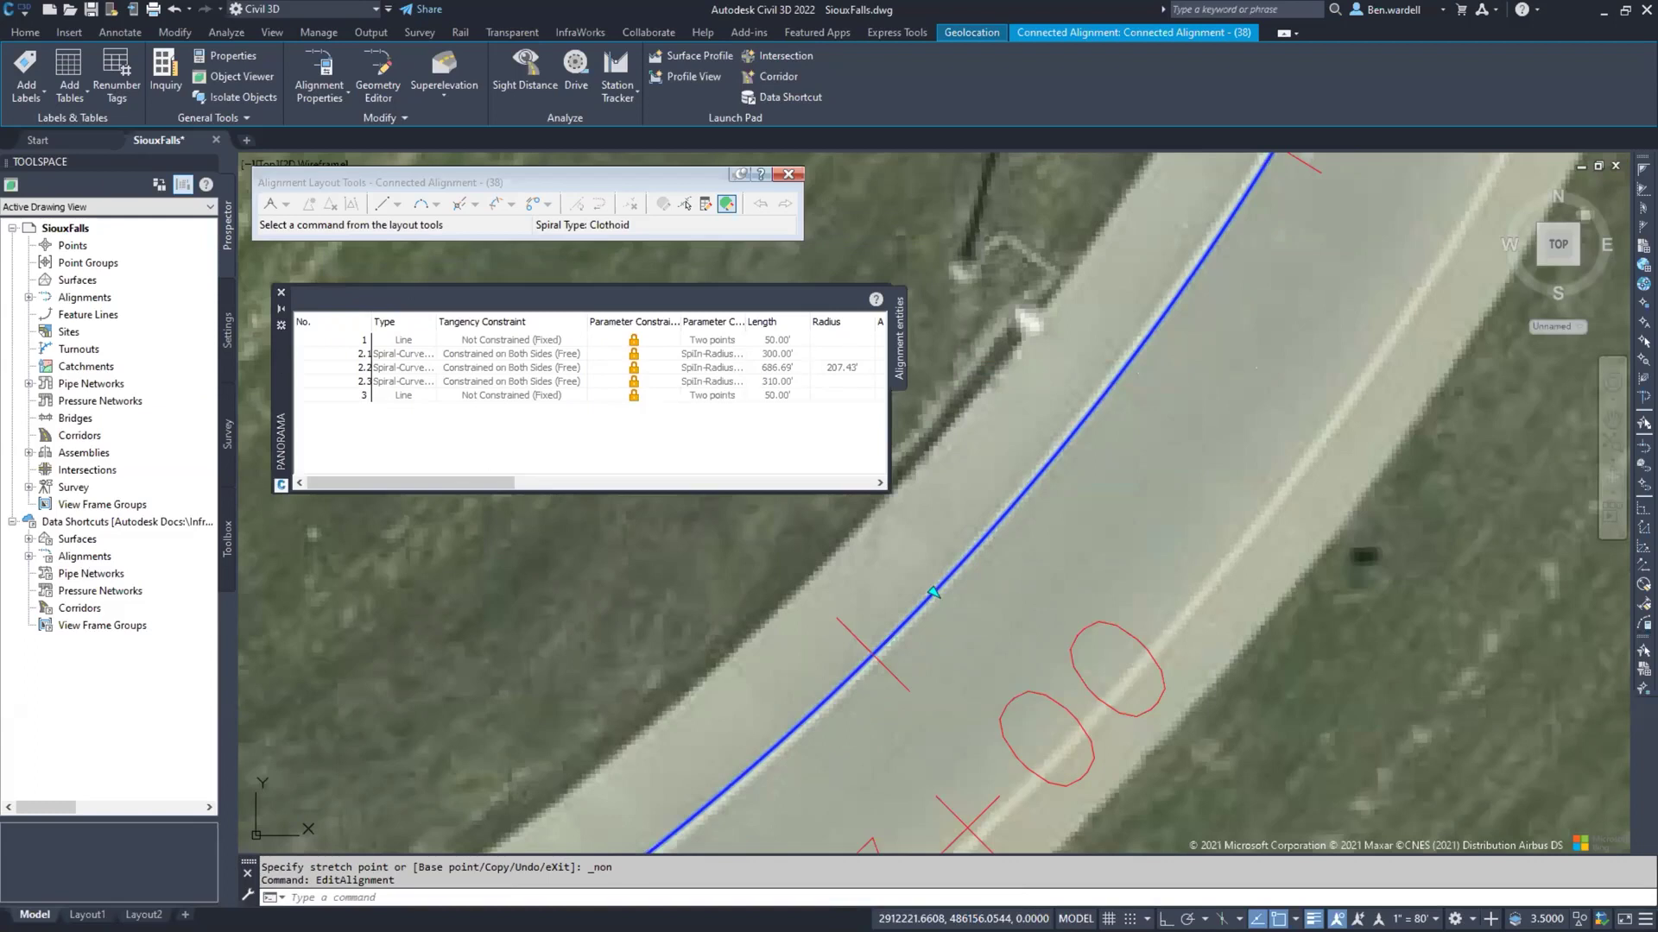
{"action": "left_click", "coordinate": [280, 293]}
{"action": "key", "text": "Escape"}
{"action": "key", "text": "Escape"}
Step: Recenter the interchange view and reopen the alignment creation options
{"action": "scroll", "coordinate": [1010, 504], "scroll_direction": "down", "scroll_amount": 12}
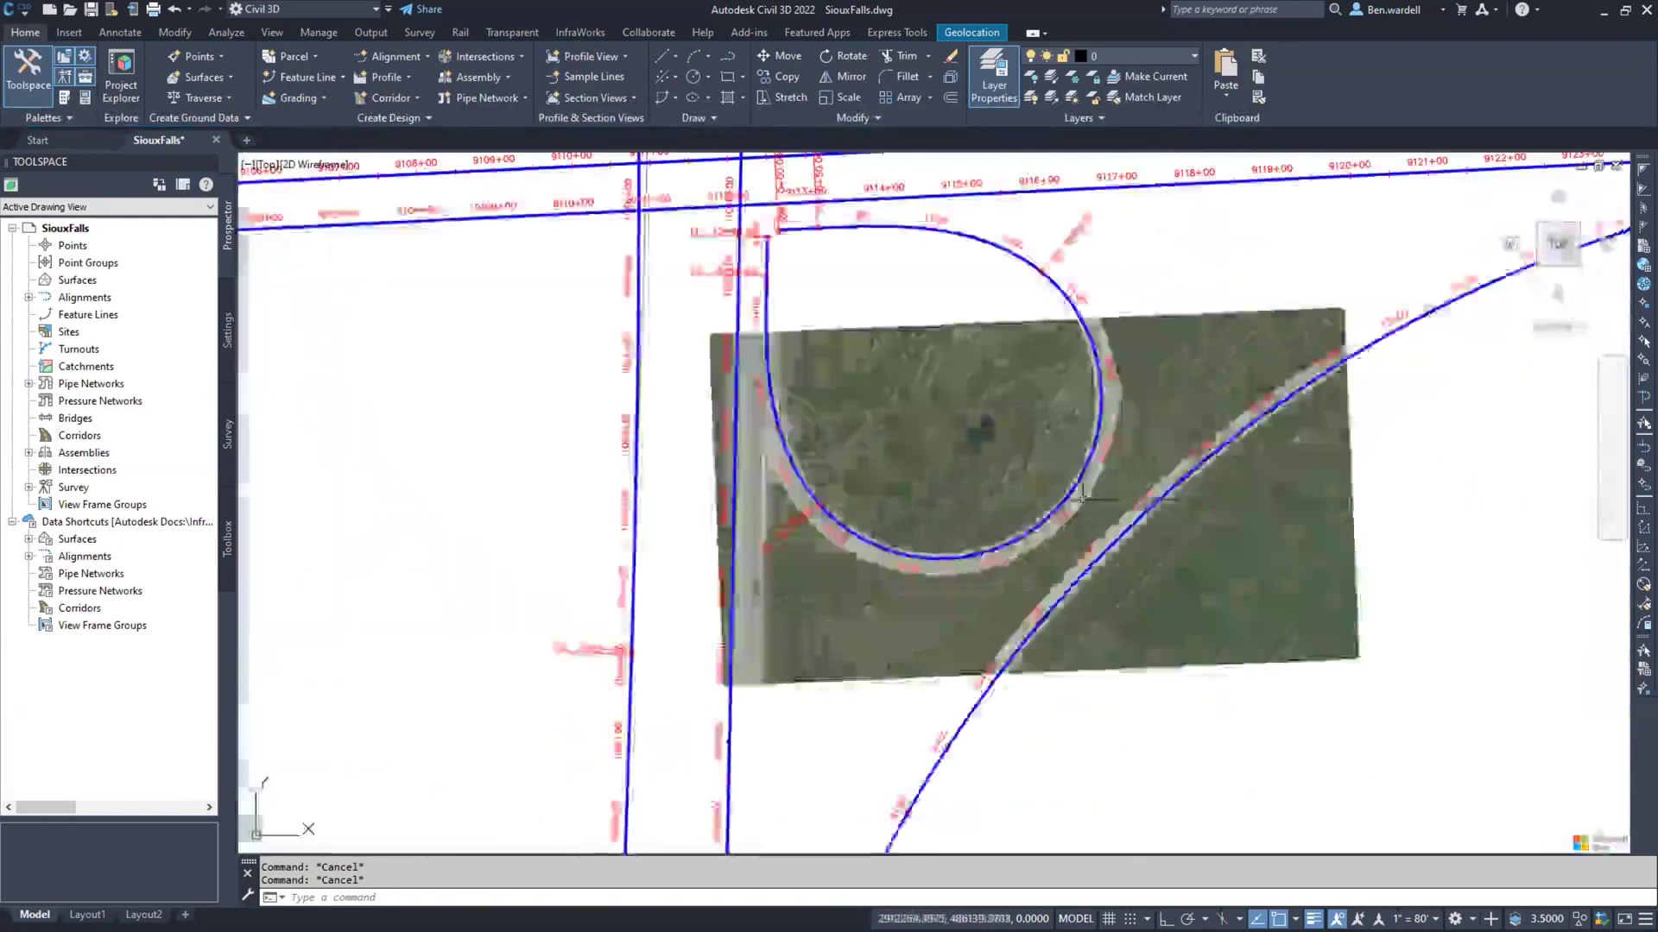
{"action": "middle_click_drag", "start_coordinate": [1062, 482], "coordinate": [1023, 531]}
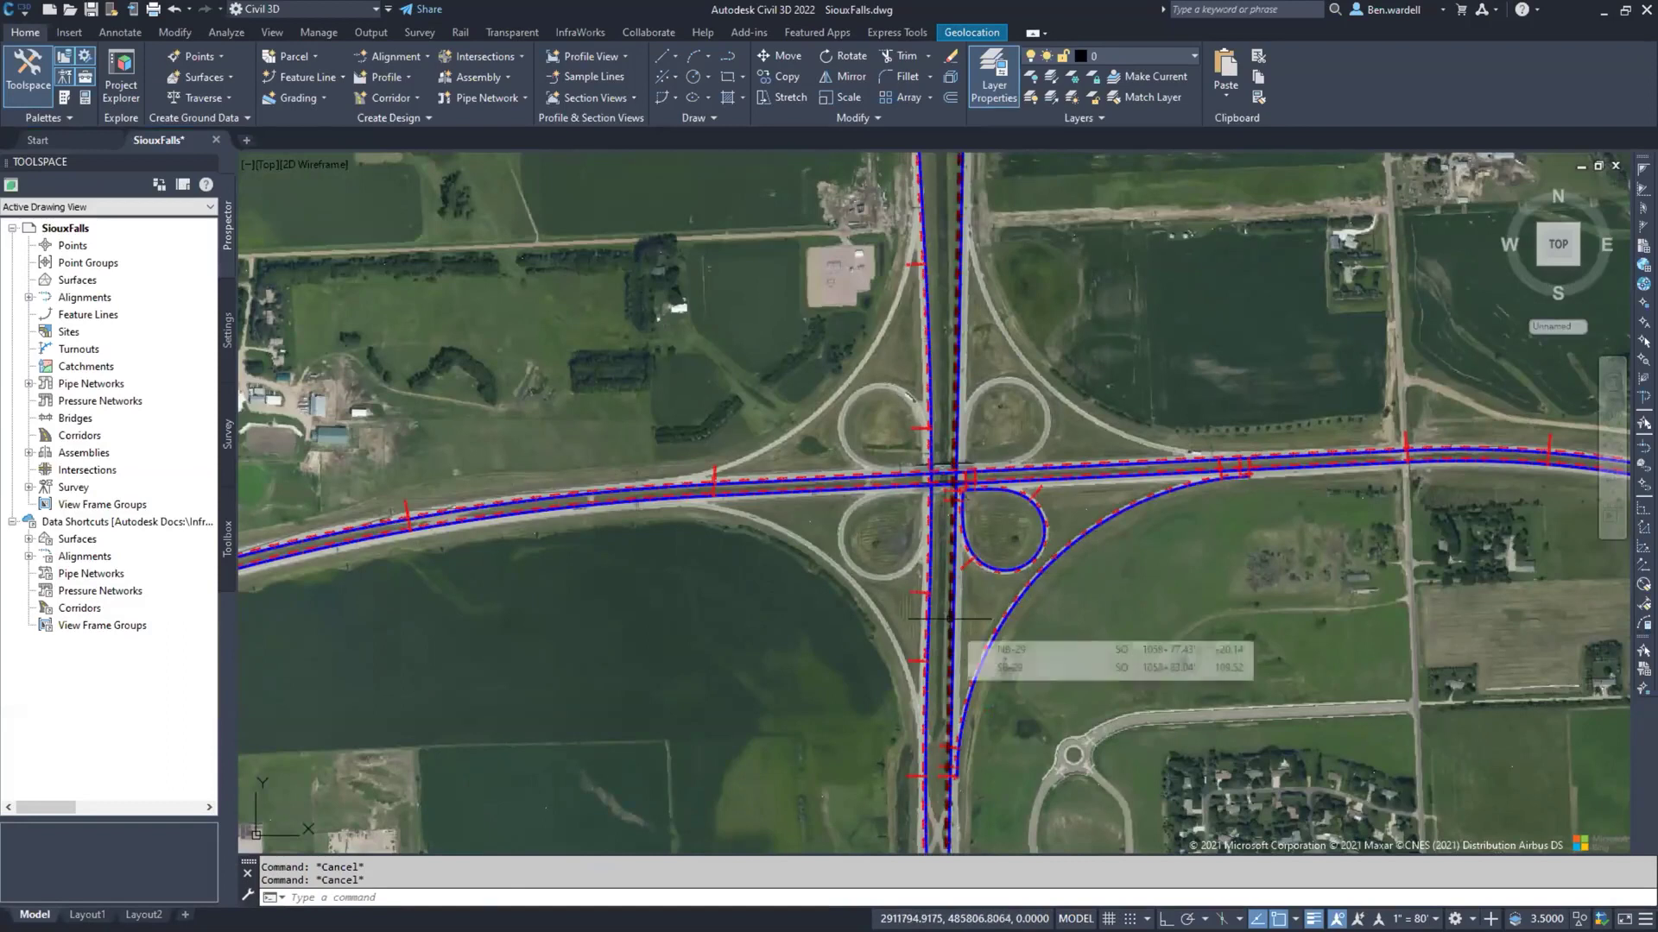
{"action": "mouse_move", "coordinate": [1087, 635]}
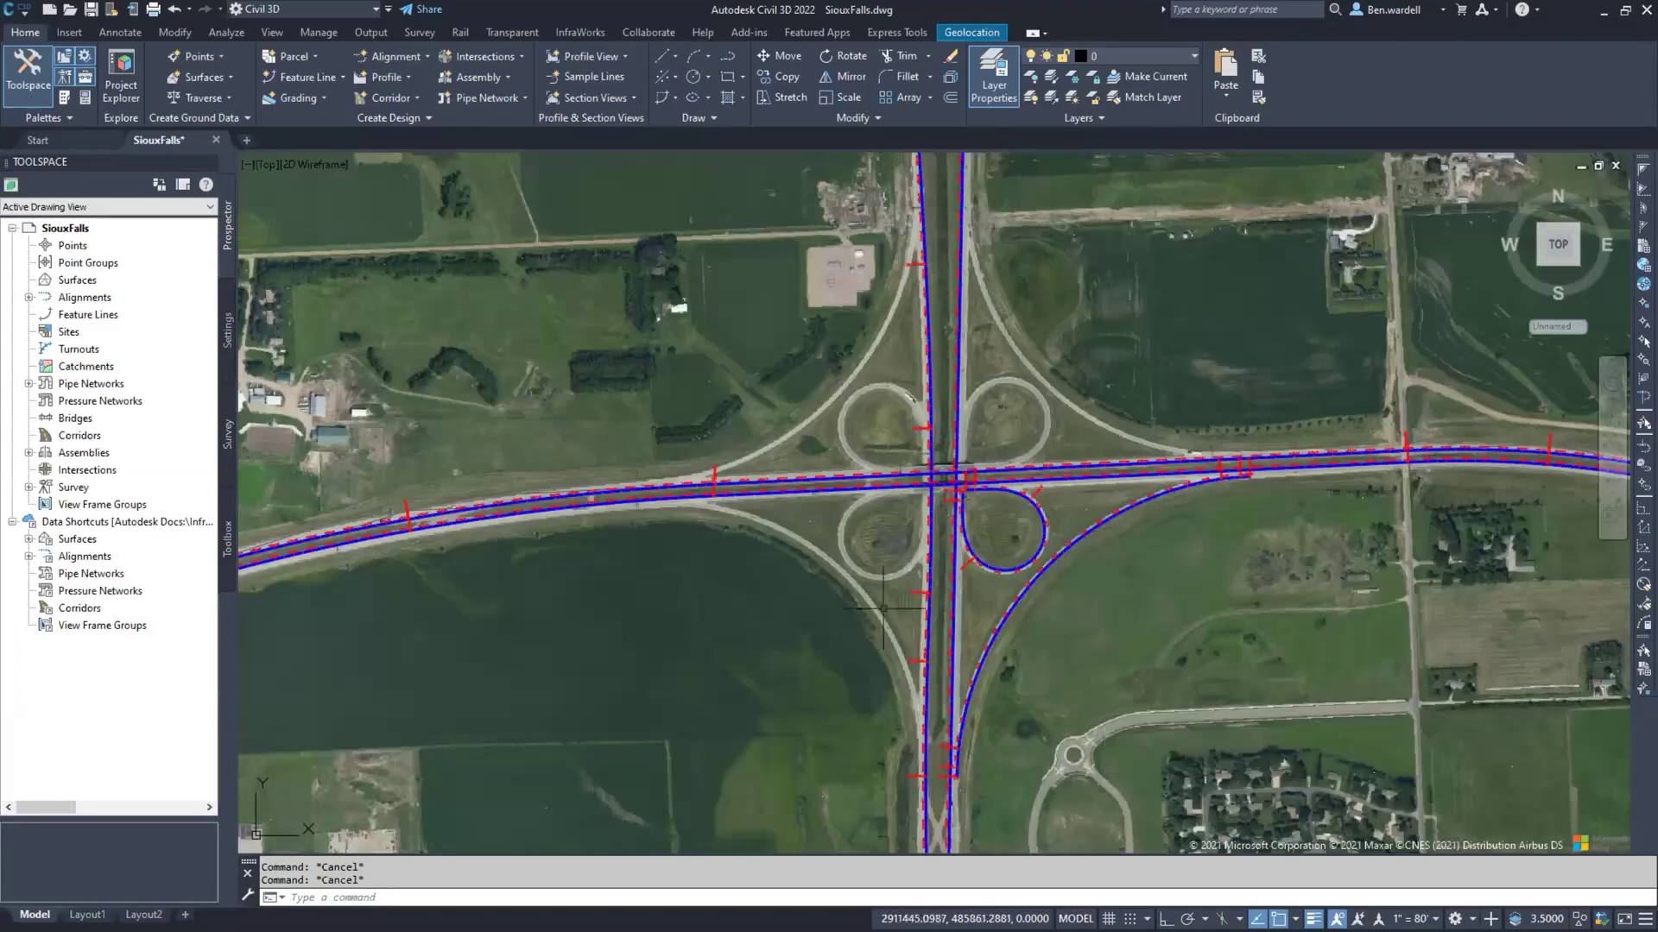
{"action": "left_click", "coordinate": [393, 56]}
{"action": "left_click", "coordinate": [414, 369]}
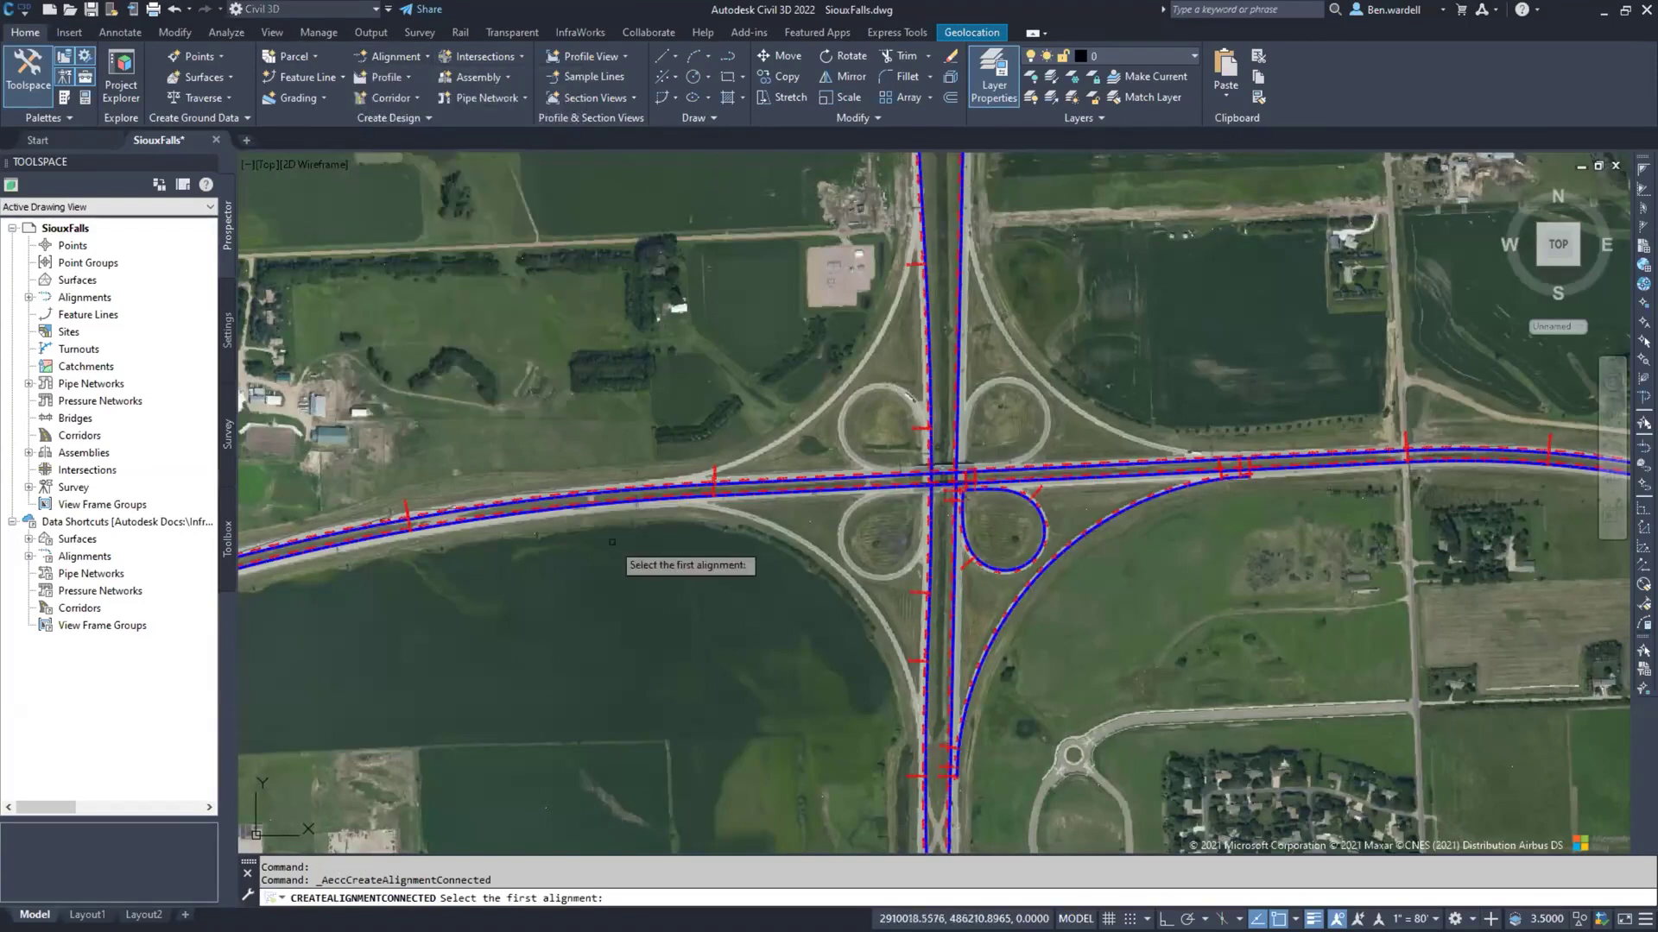
{"action": "scroll", "coordinate": [972, 521], "scroll_direction": "up", "scroll_amount": 5}
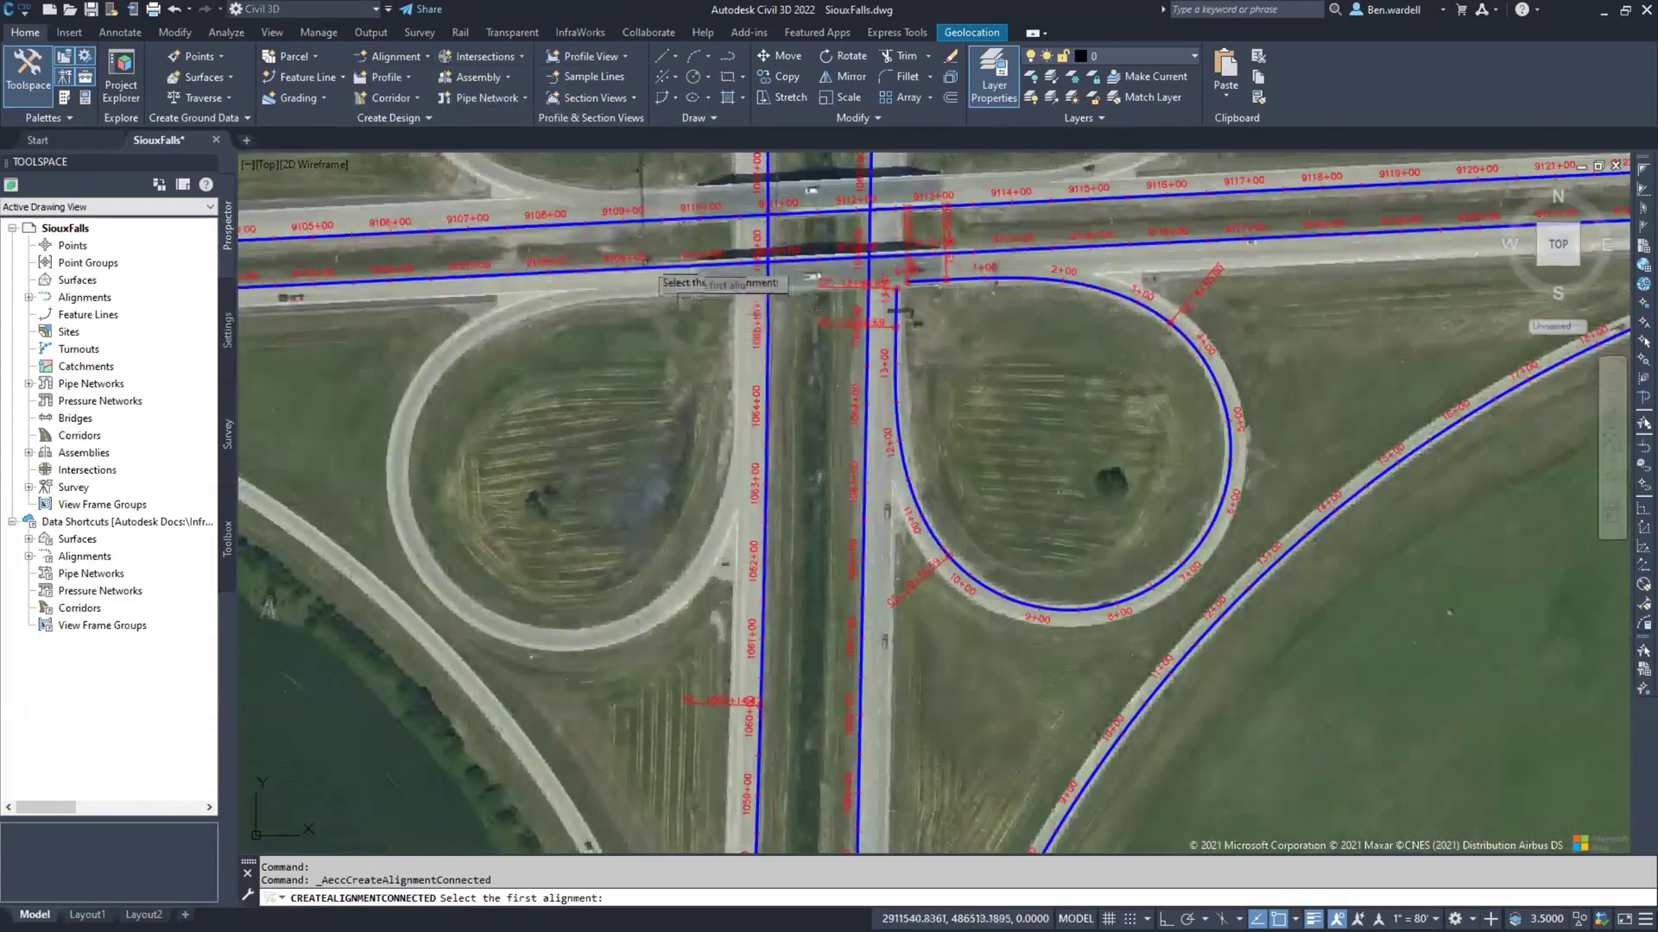
{"action": "left_click", "coordinate": [760, 290]}
{"action": "left_click", "coordinate": [679, 266]}
{"action": "key", "text": "Return"}
{"action": "key", "text": "Return"}
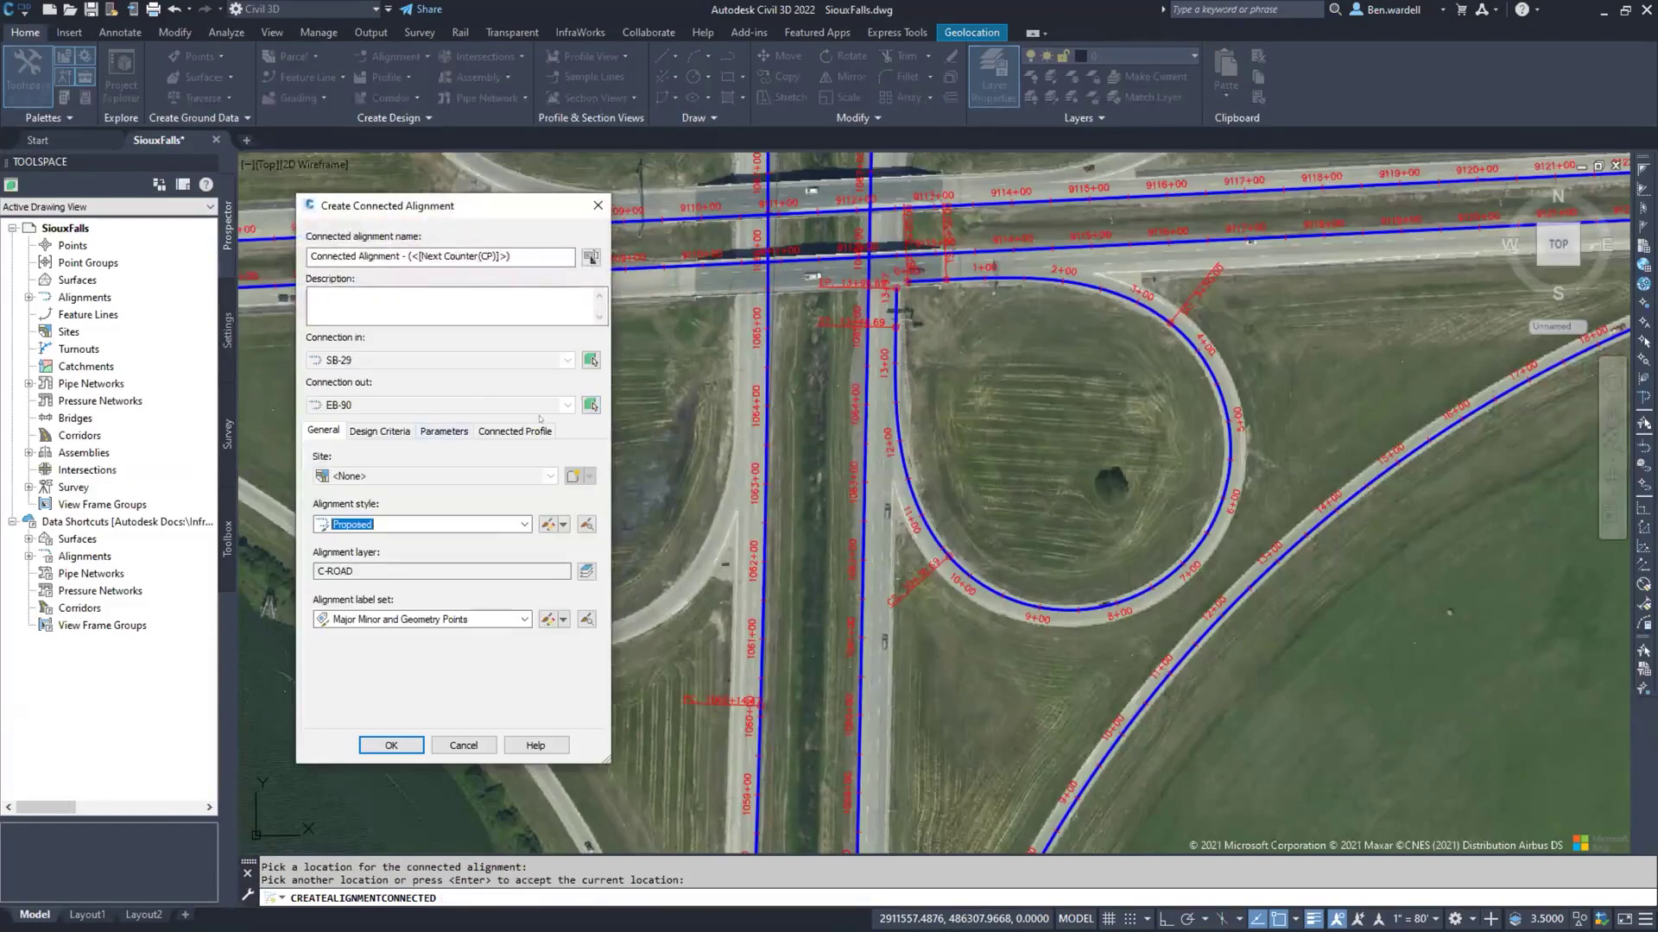
{"action": "left_click", "coordinate": [529, 429]}
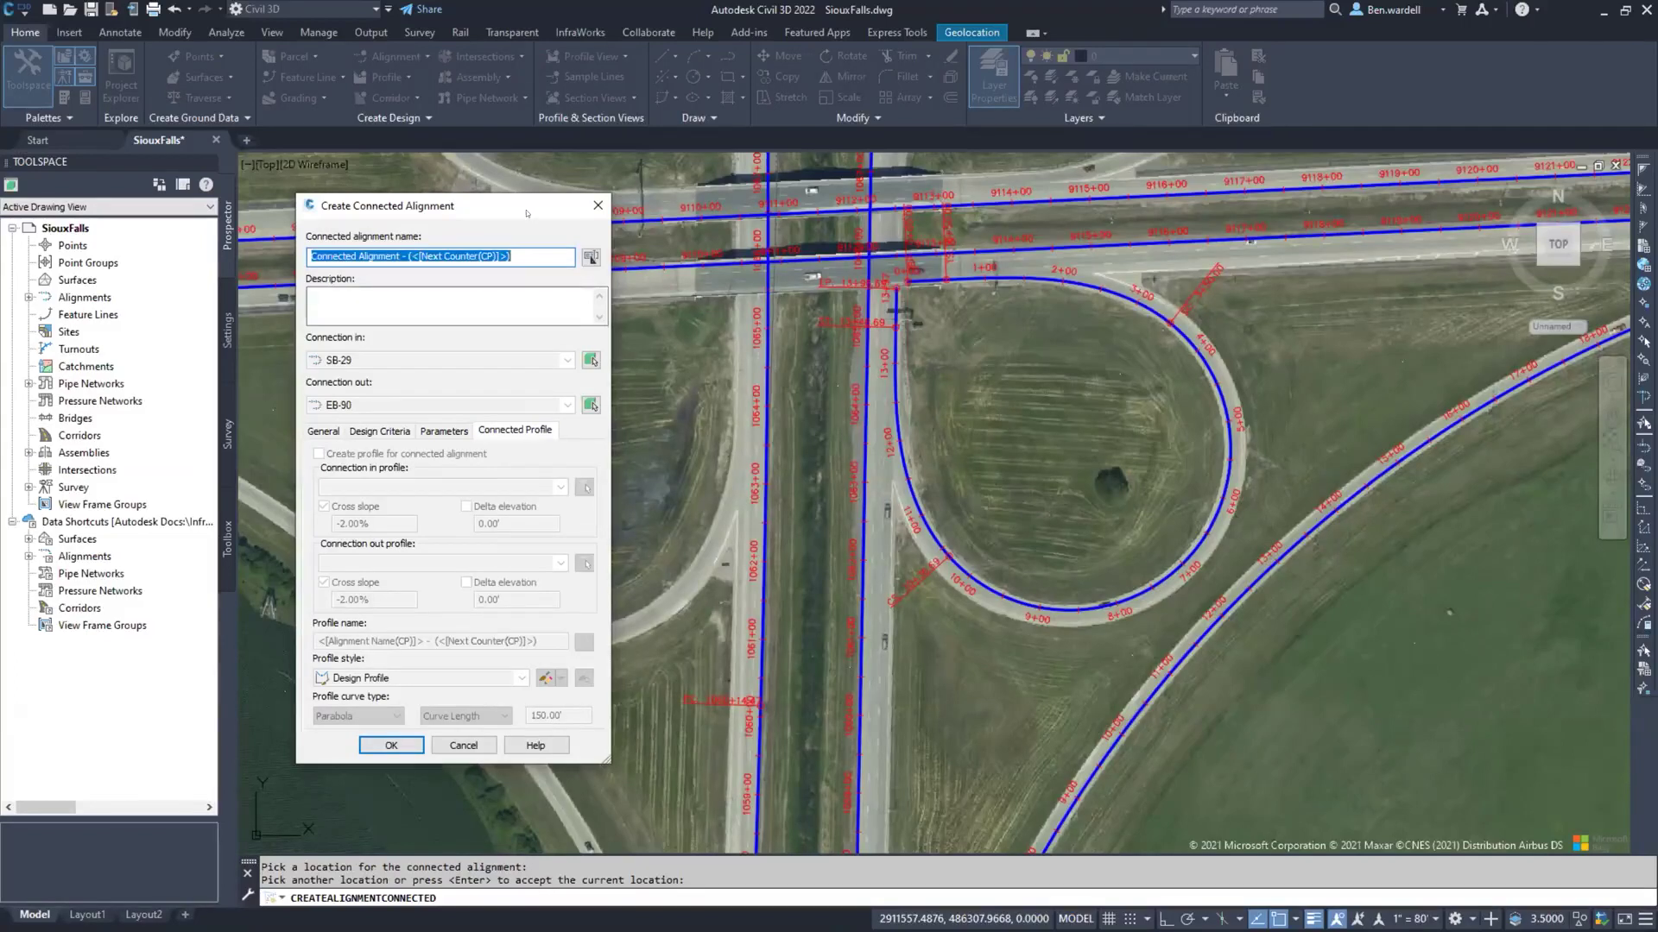
{"action": "left_click_drag", "start_coordinate": [541, 215], "coordinate": [1020, 244]}
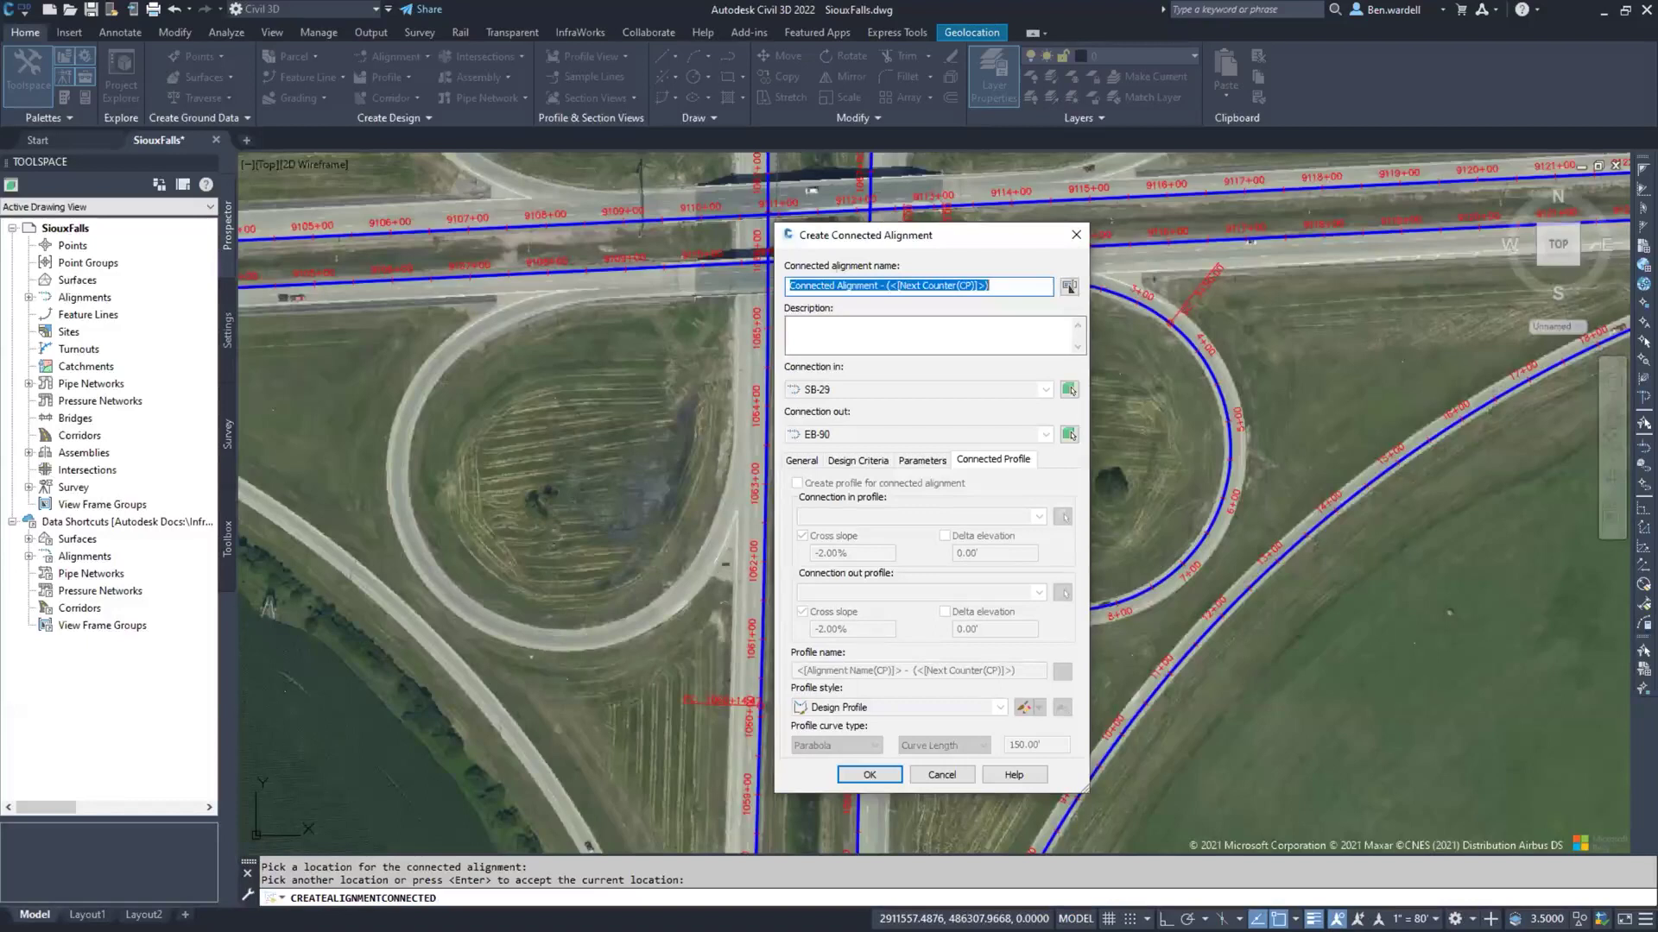
{"action": "left_click_drag", "start_coordinate": [848, 235], "coordinate": [983, 231]}
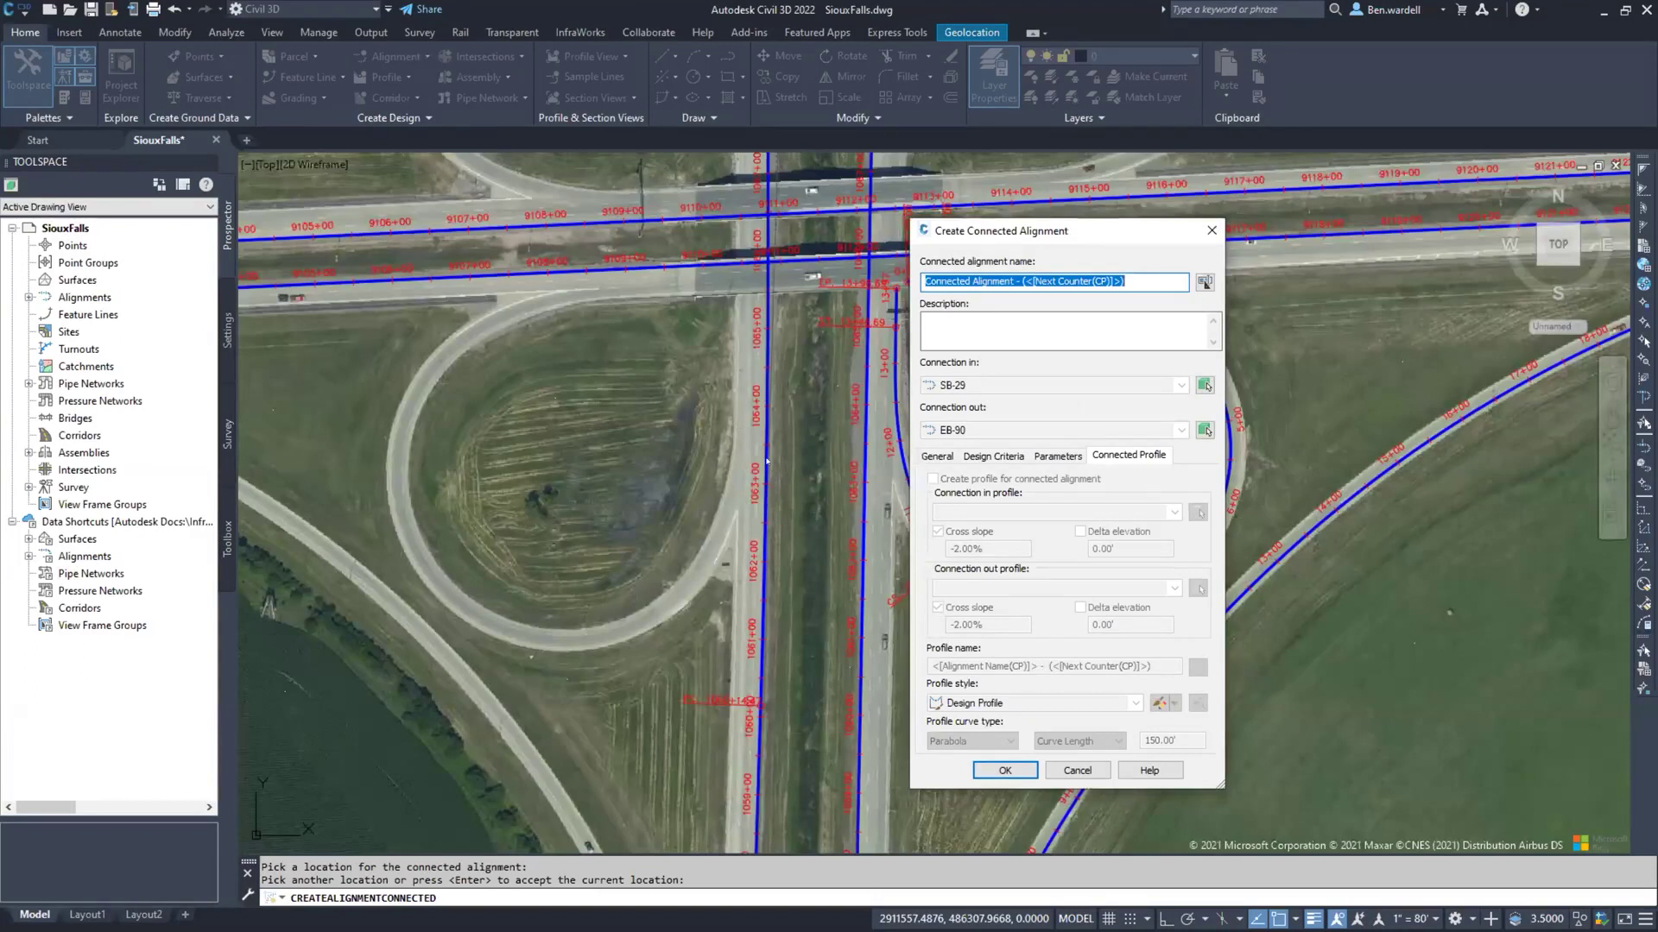
{"action": "left_click", "coordinate": [1081, 772]}
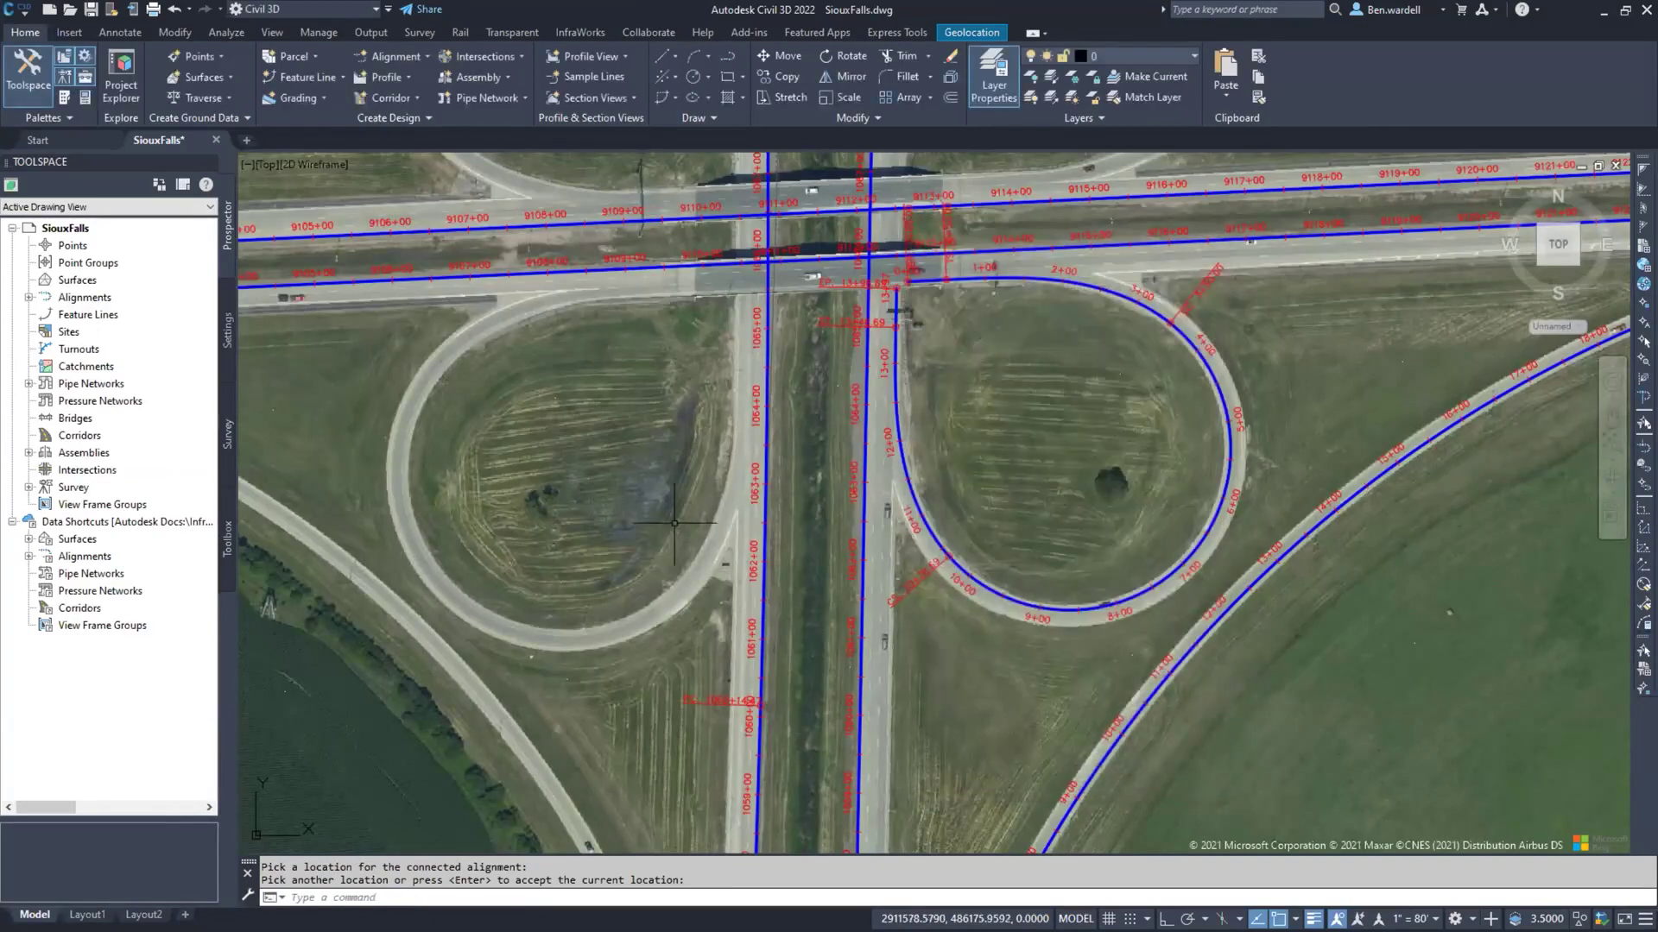
Step: Zoom out to show the full cloverleaf interchange
{"action": "scroll", "coordinate": [674, 523], "scroll_direction": "down", "scroll_amount": 5}
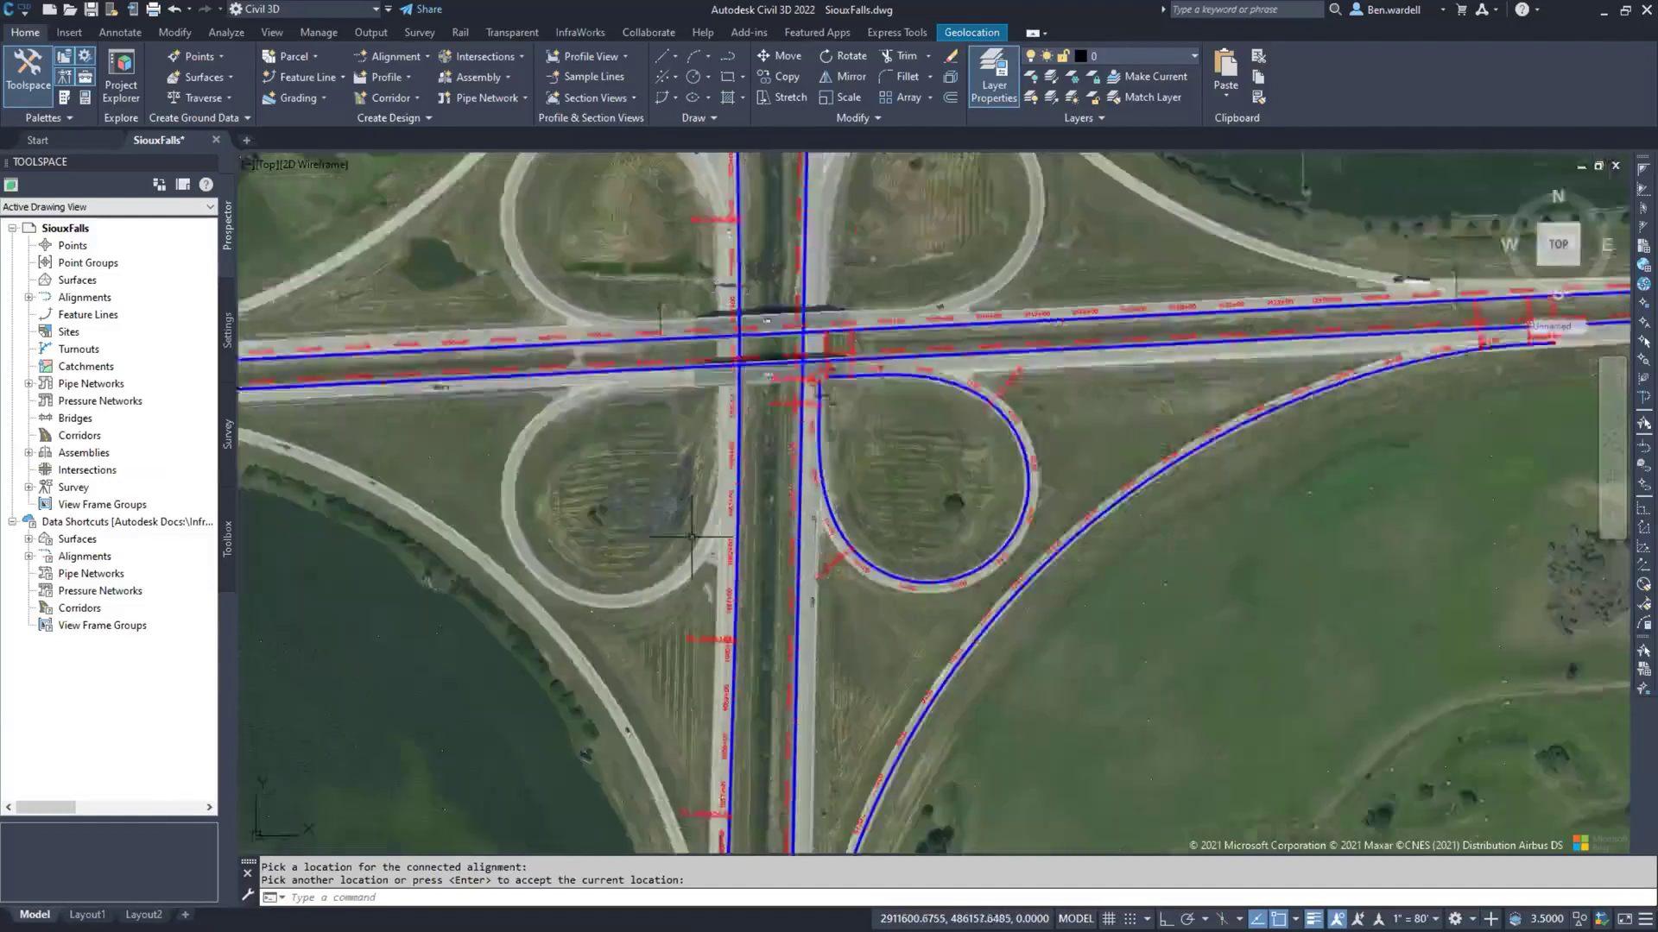
{"action": "scroll", "coordinate": [901, 584], "scroll_direction": "down", "scroll_amount": 2}
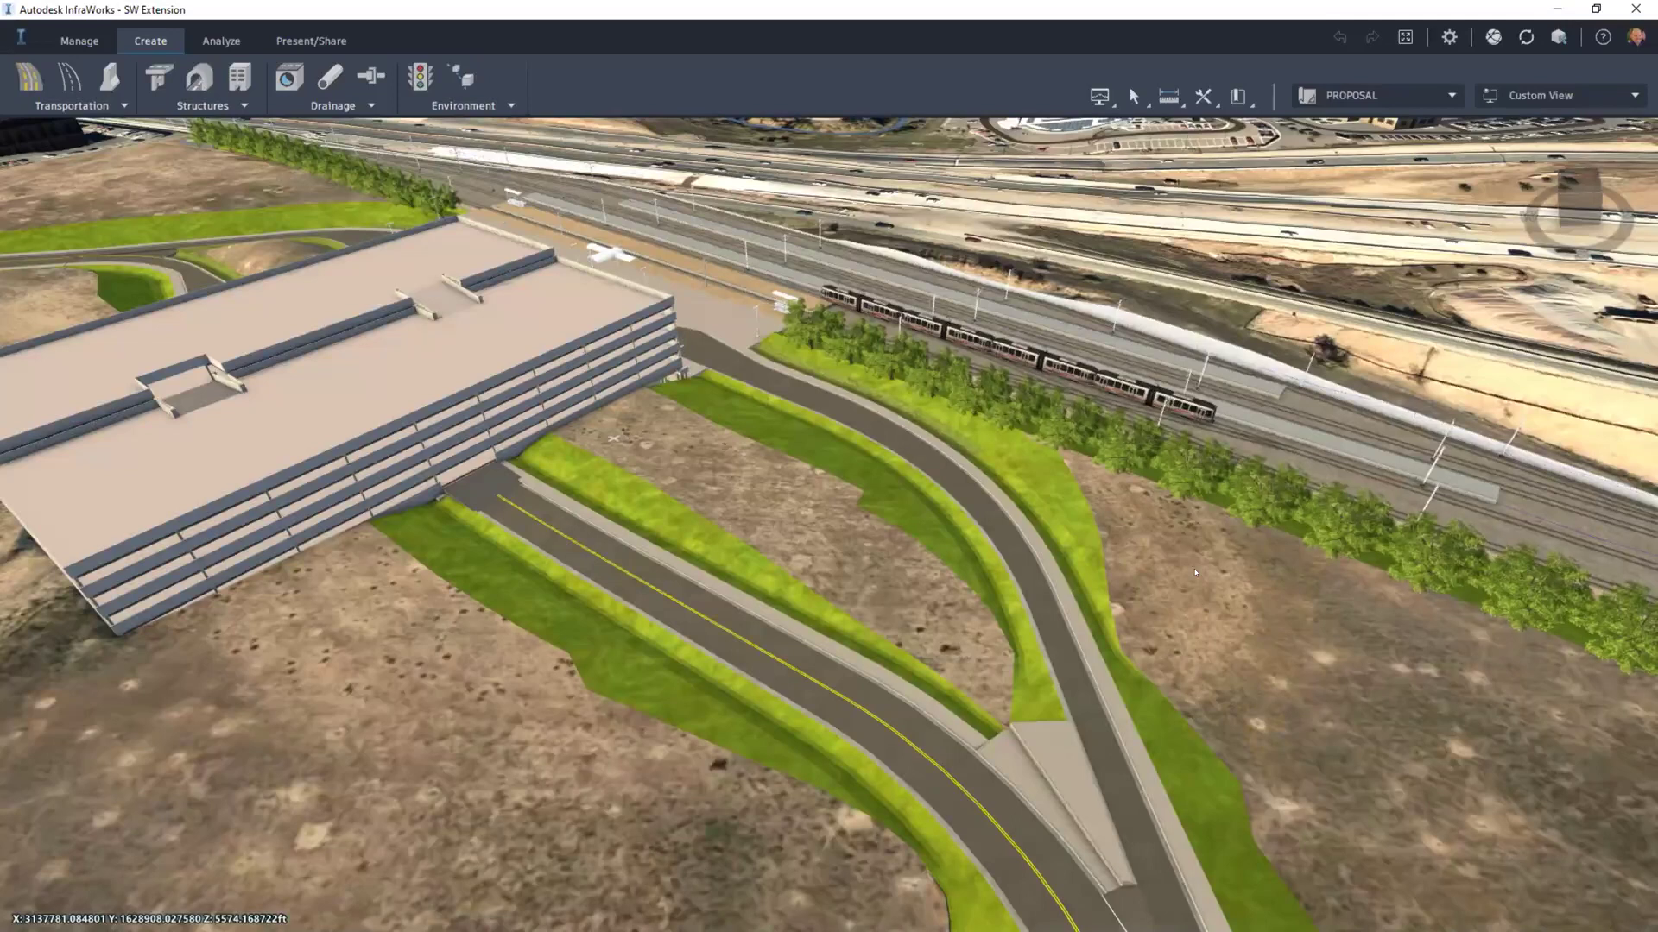
Step: Zoom in and orbit so the road and its roadside grass and trees fill the view
{"action": "scroll", "coordinate": [1196, 572], "scroll_direction": "up", "scroll_amount": 3}
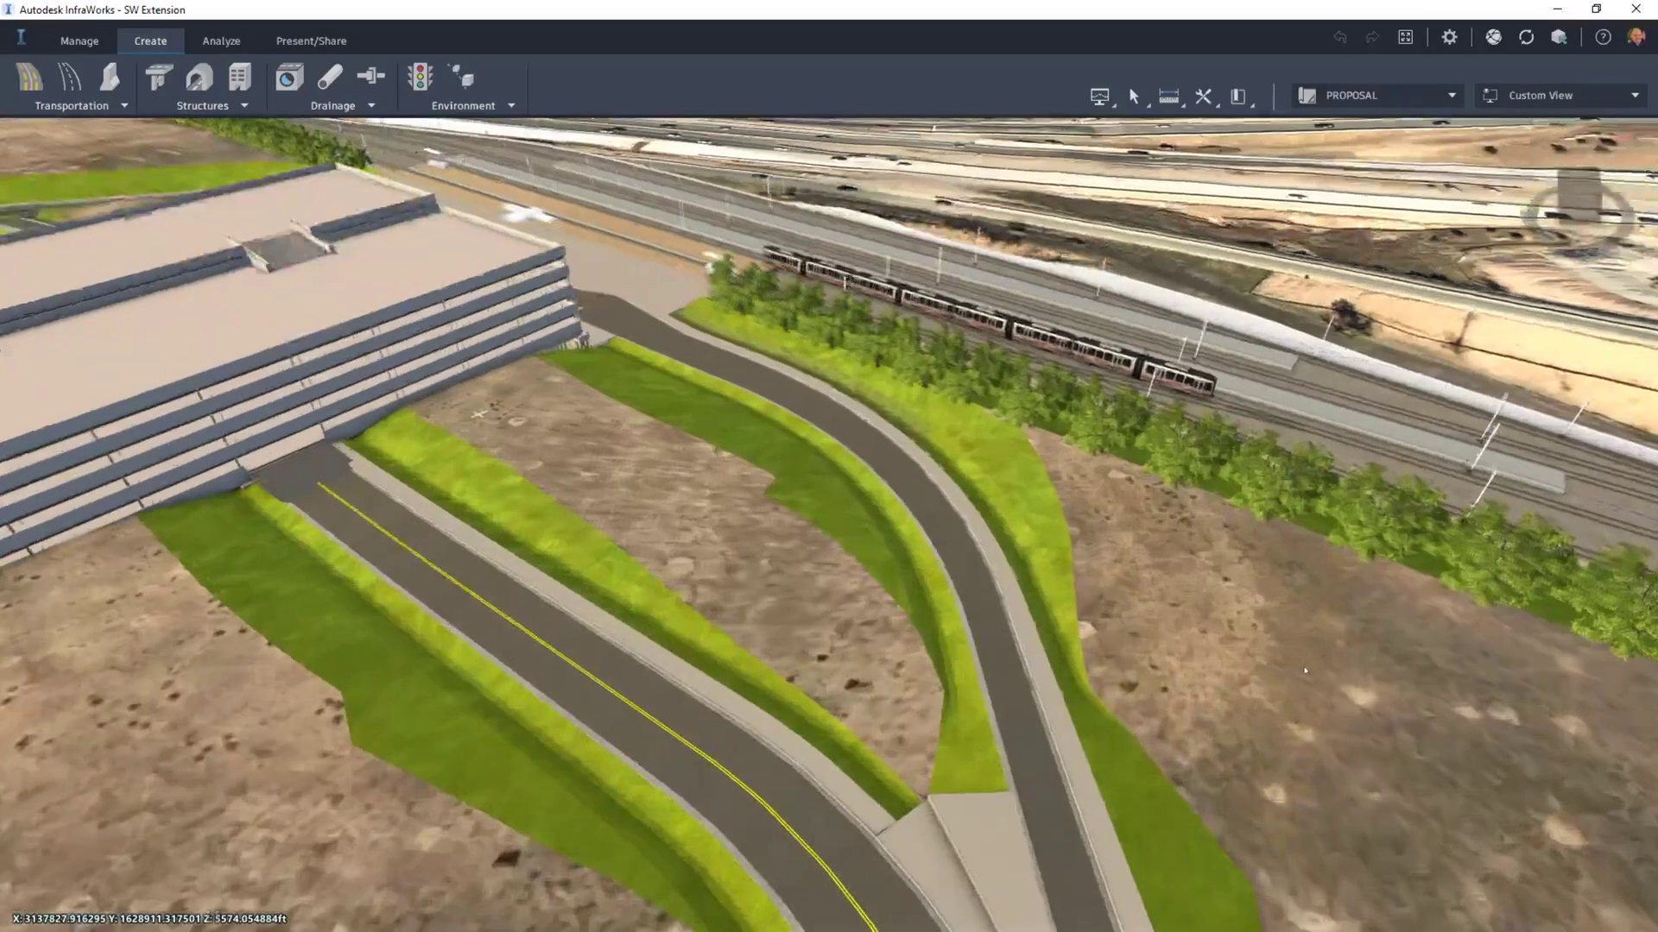
{"action": "scroll", "coordinate": [1305, 670], "scroll_direction": "up", "scroll_amount": 6}
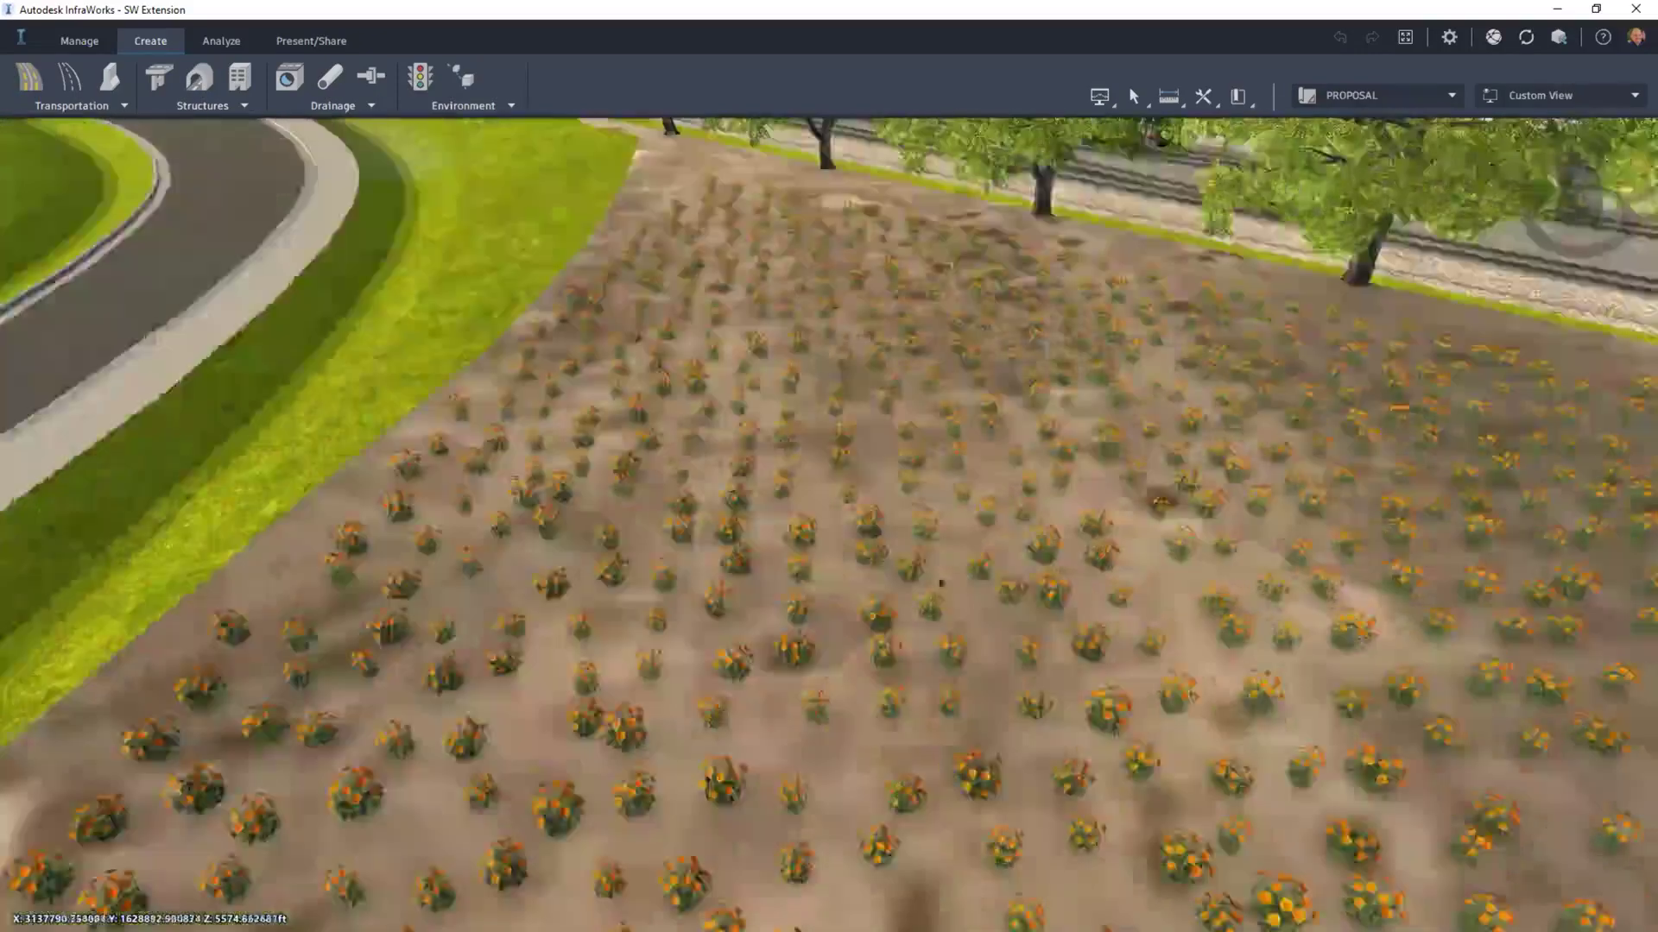
{"action": "scroll", "coordinate": [1295, 604], "scroll_direction": "up", "scroll_amount": 3}
{"action": "middle_click_drag", "start_coordinate": [817, 561], "coordinate": [639, 405]}
{"action": "scroll", "coordinate": [639, 406], "scroll_direction": "up", "scroll_amount": 5}
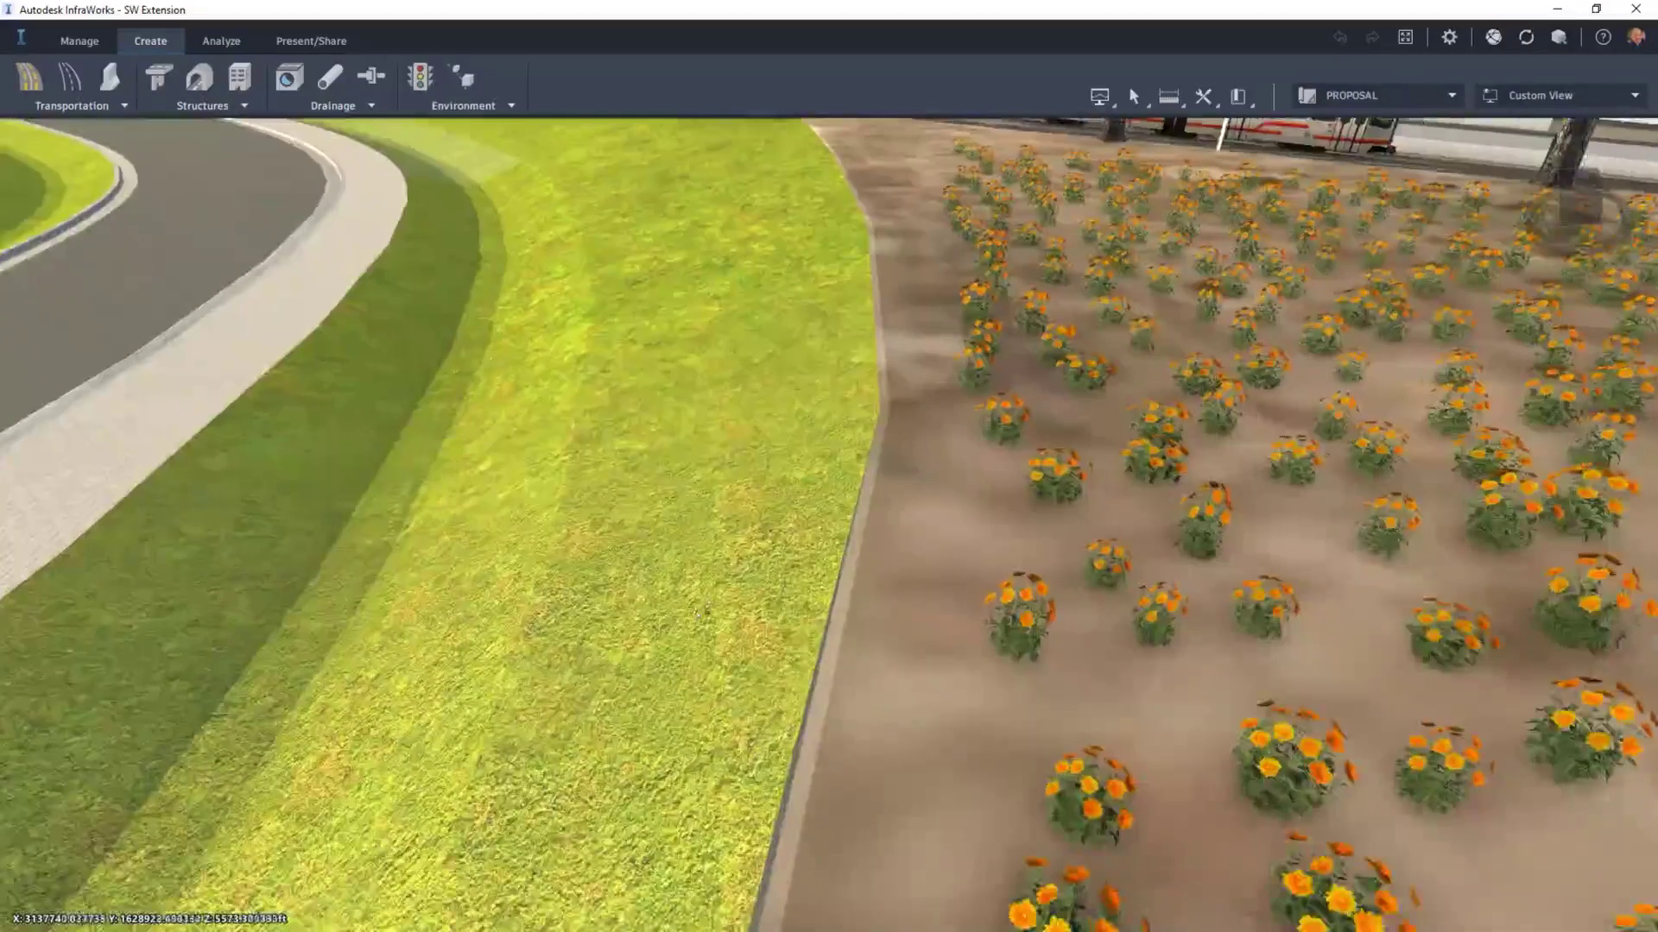
{"action": "scroll", "coordinate": [701, 610], "scroll_direction": "up", "scroll_amount": 4}
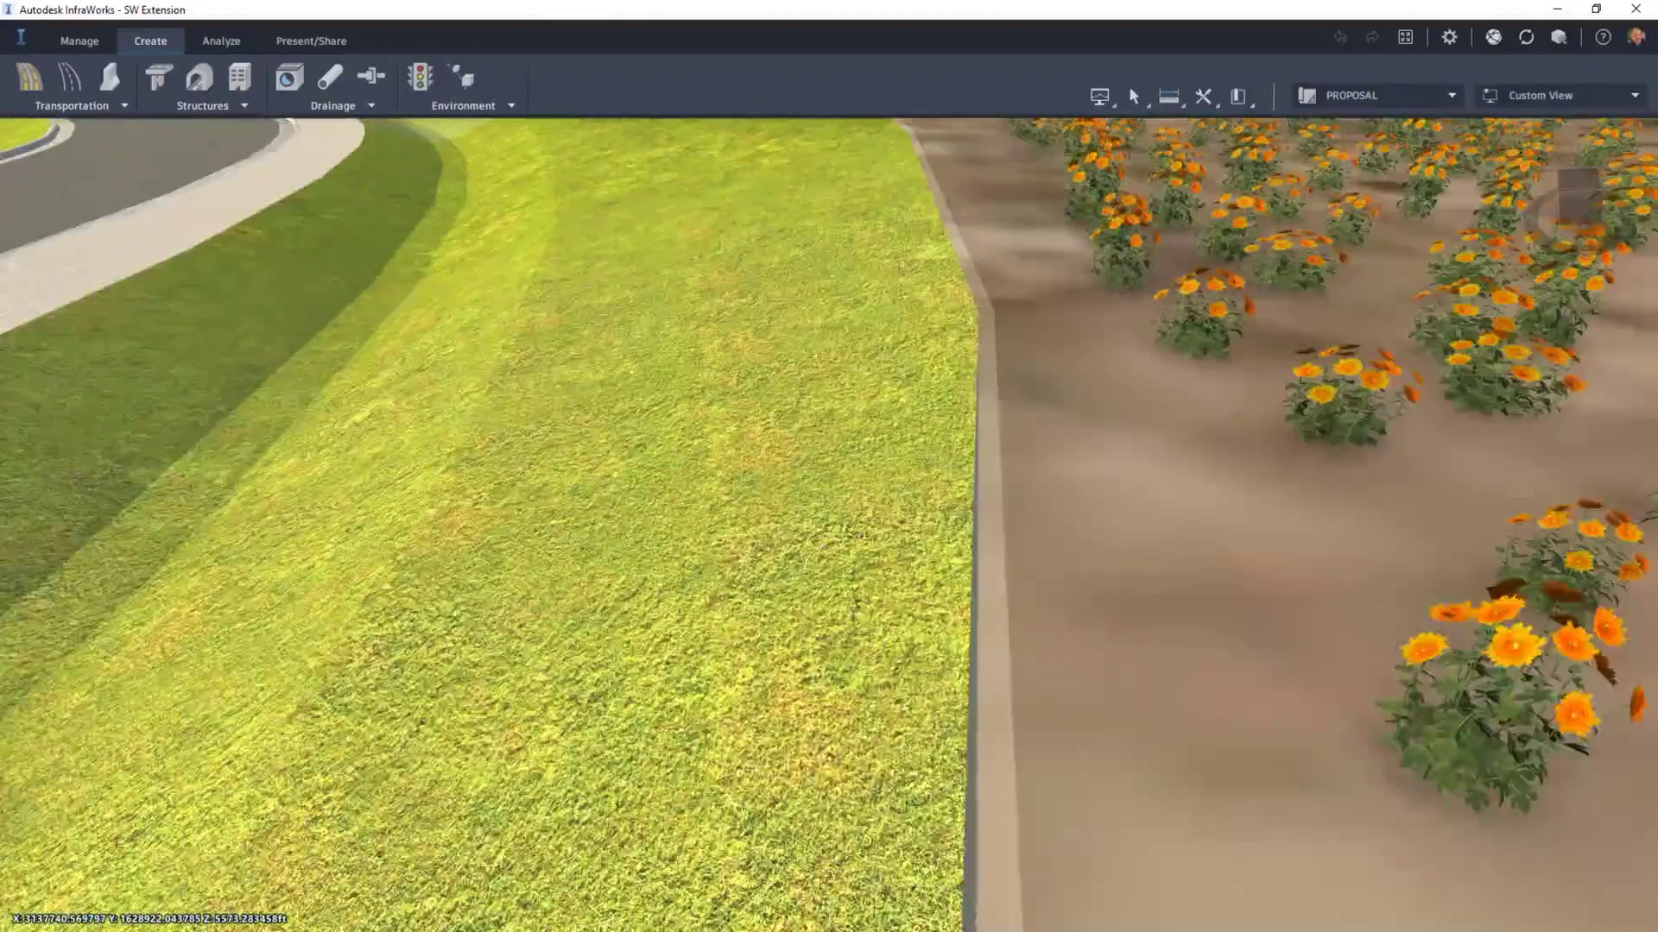
{"action": "scroll", "coordinate": [835, 536], "scroll_direction": "down", "scroll_amount": 6}
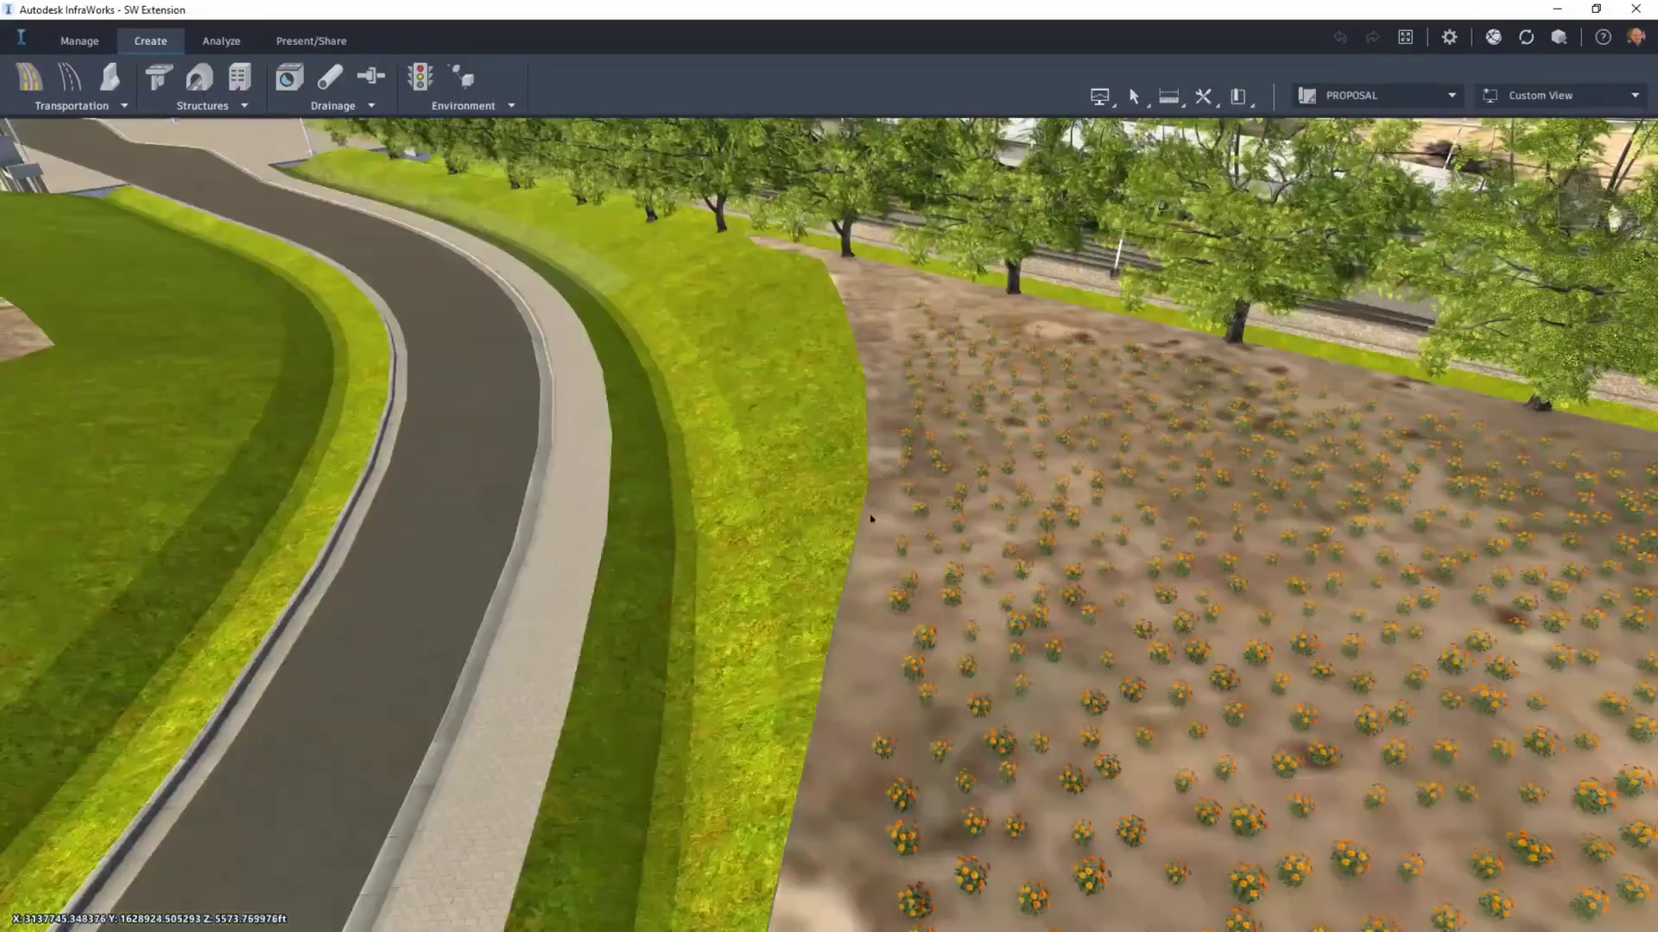
{"action": "scroll", "coordinate": [940, 516], "scroll_direction": "down", "scroll_amount": 5}
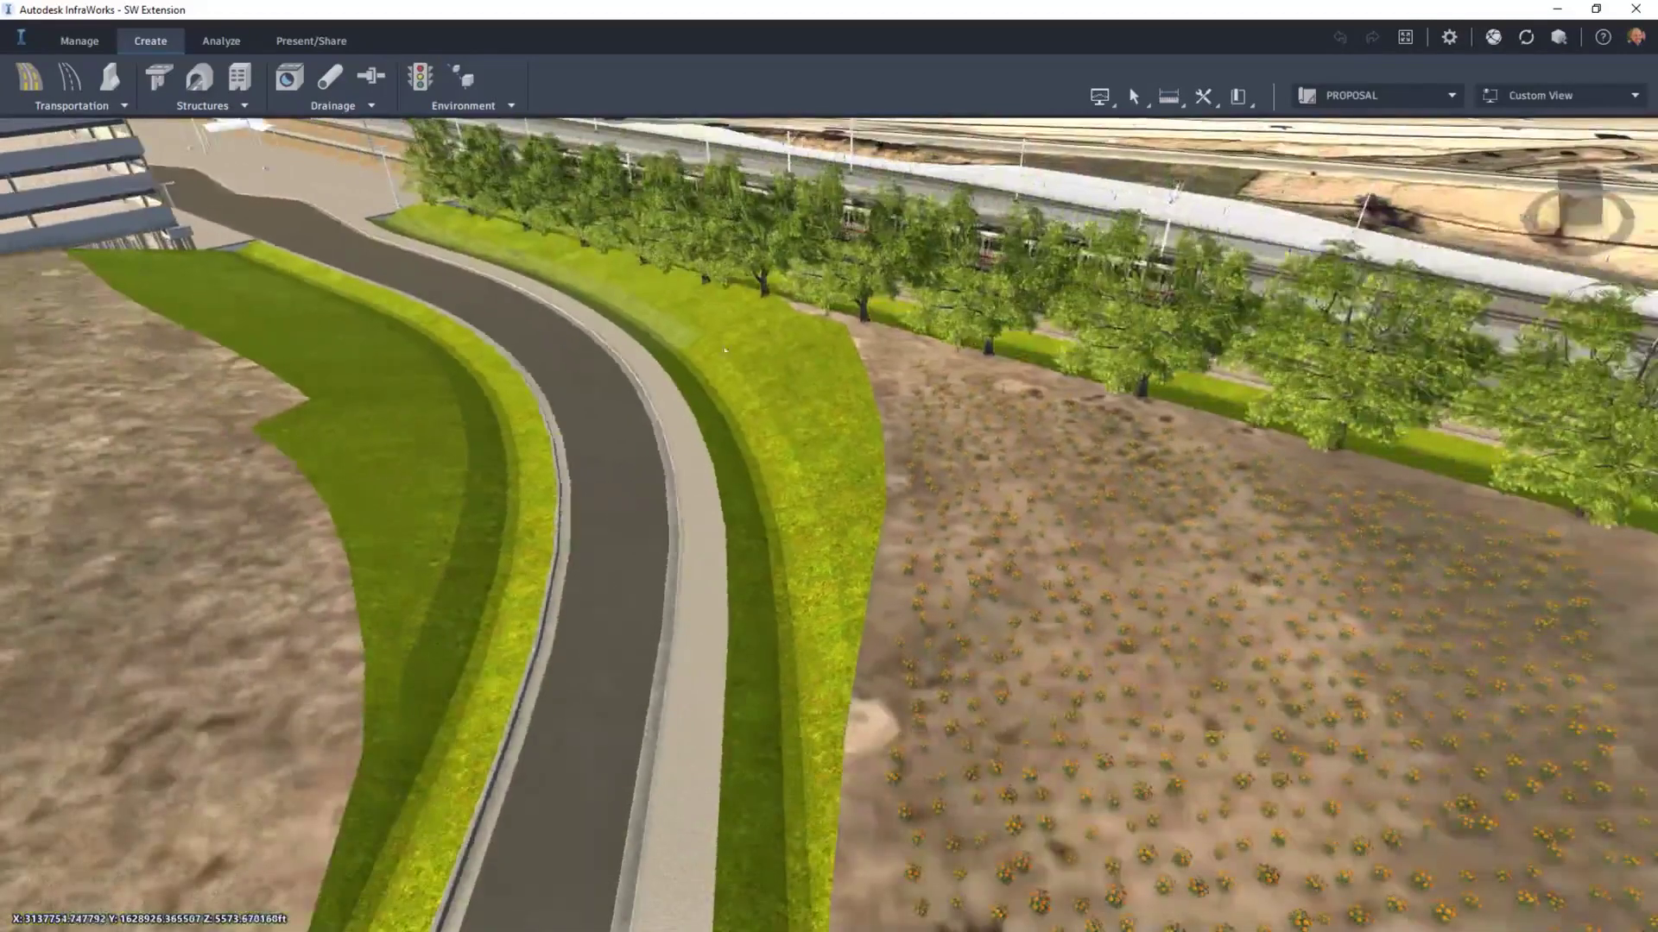
{"action": "scroll", "coordinate": [959, 511], "scroll_direction": "down", "scroll_amount": 3}
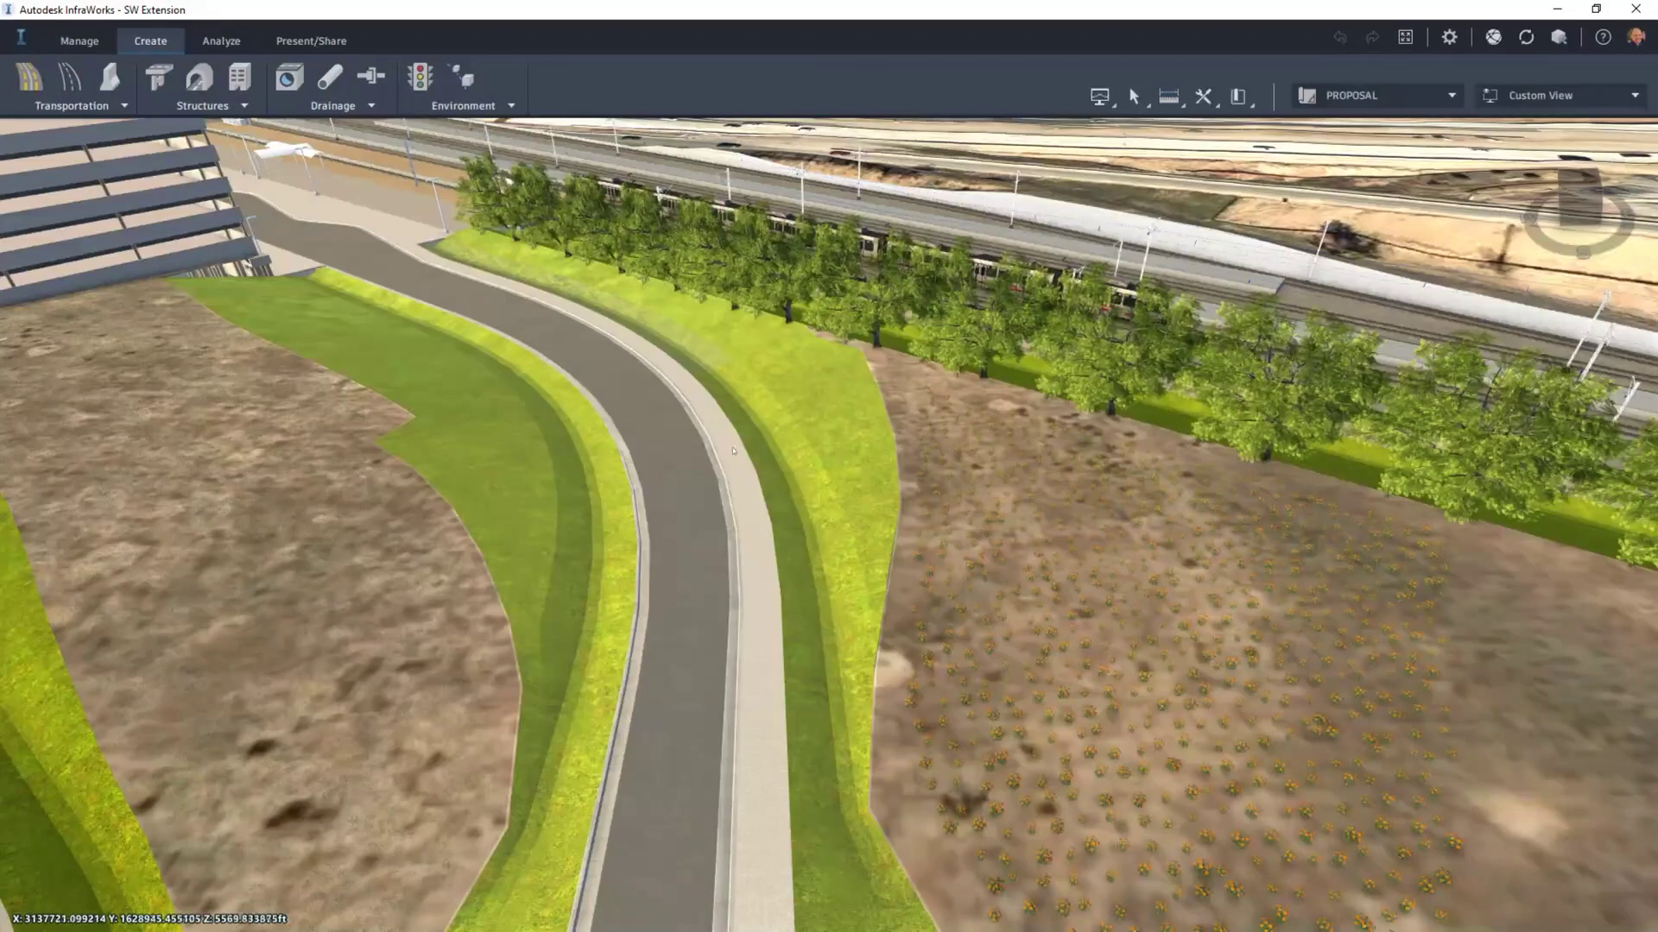
Step: Swing, tilt and shift the view along the curving ramp, then open the Environment feature list
{"action": "middle_click_drag", "start_coordinate": [627, 573], "coordinate": [595, 623]}
{"action": "scroll", "coordinate": [595, 623], "scroll_direction": "up", "scroll_amount": 5}
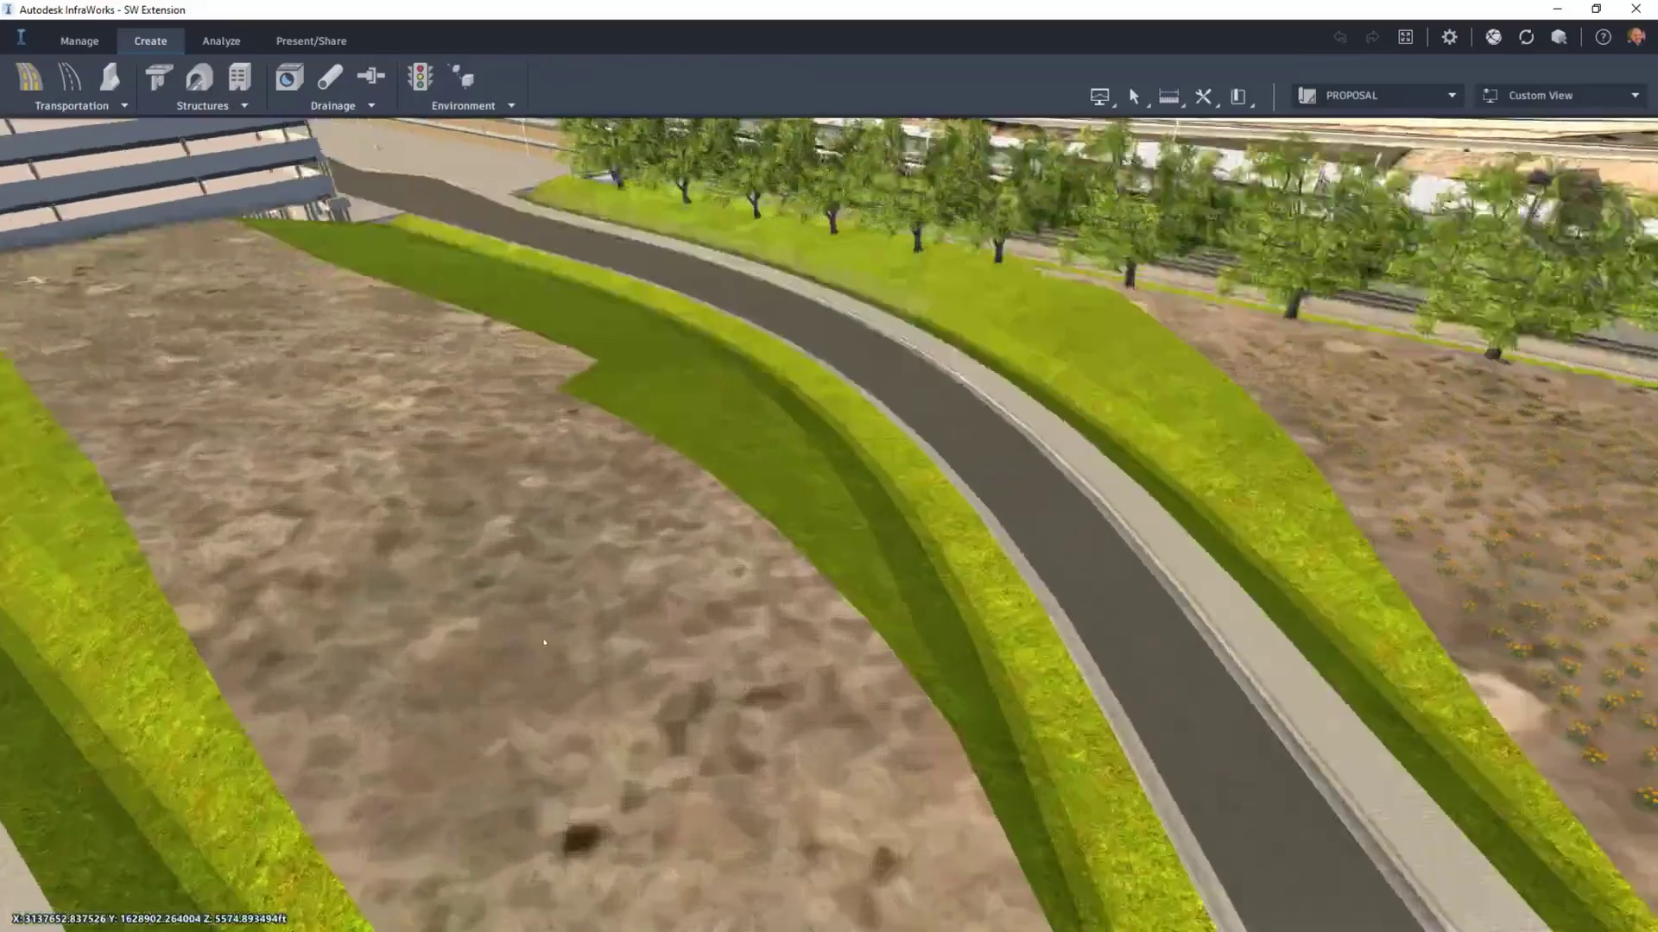
{"action": "scroll", "coordinate": [529, 590], "scroll_direction": "up", "scroll_amount": 3}
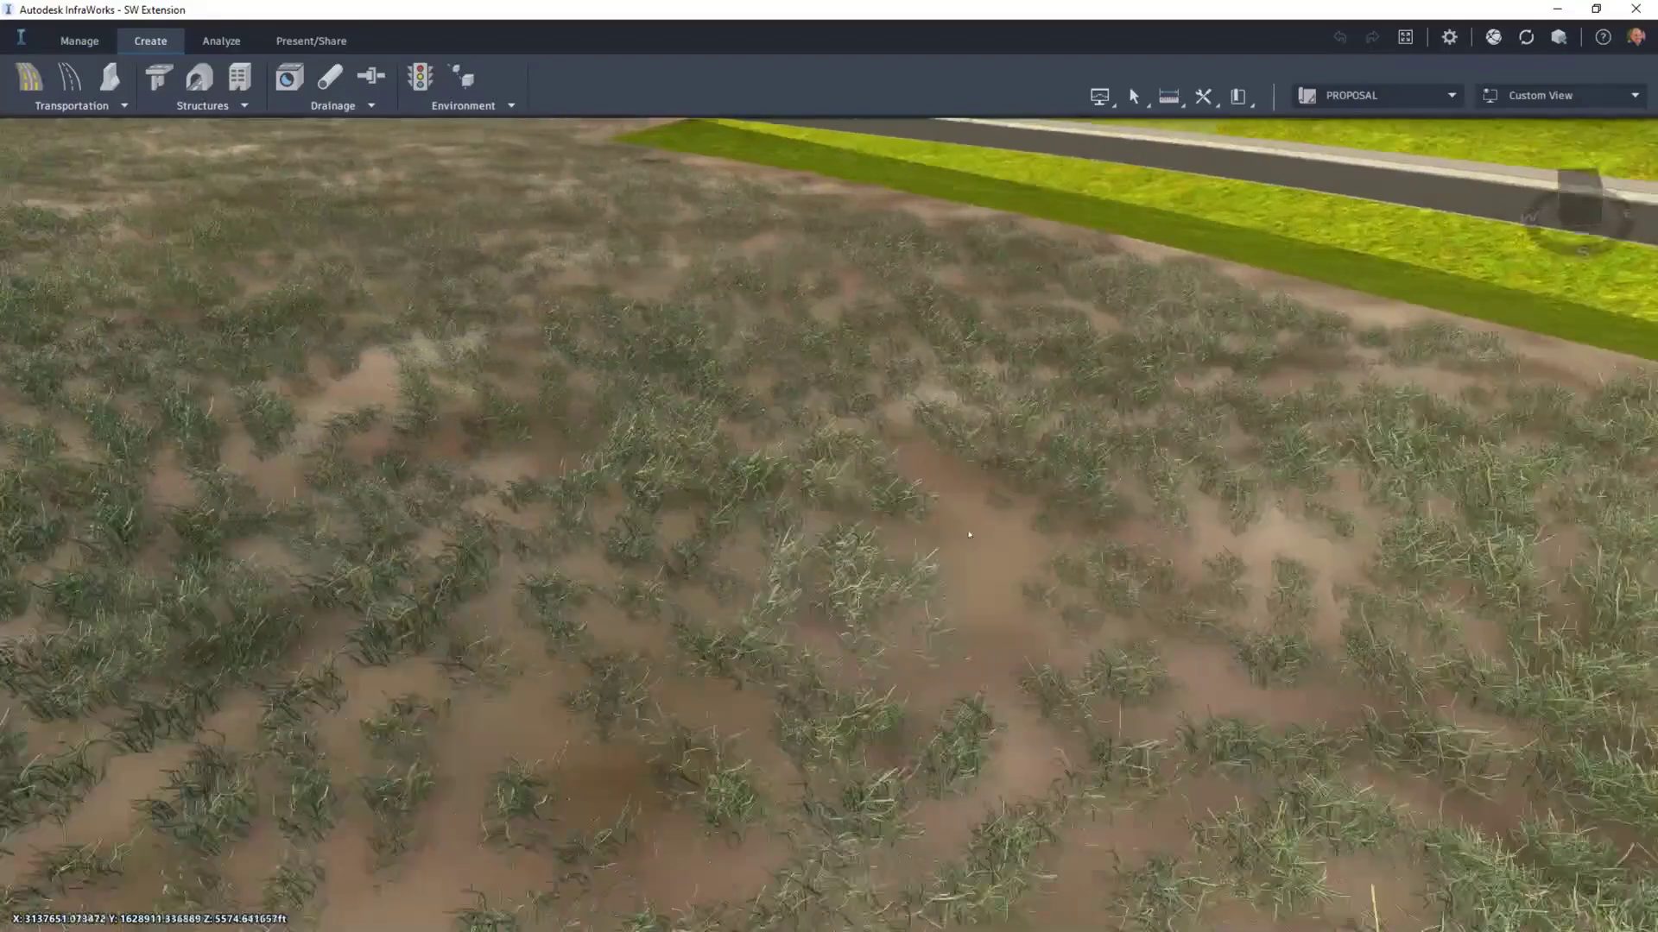
{"action": "middle_click_drag", "start_coordinate": [969, 534], "coordinate": [818, 506]}
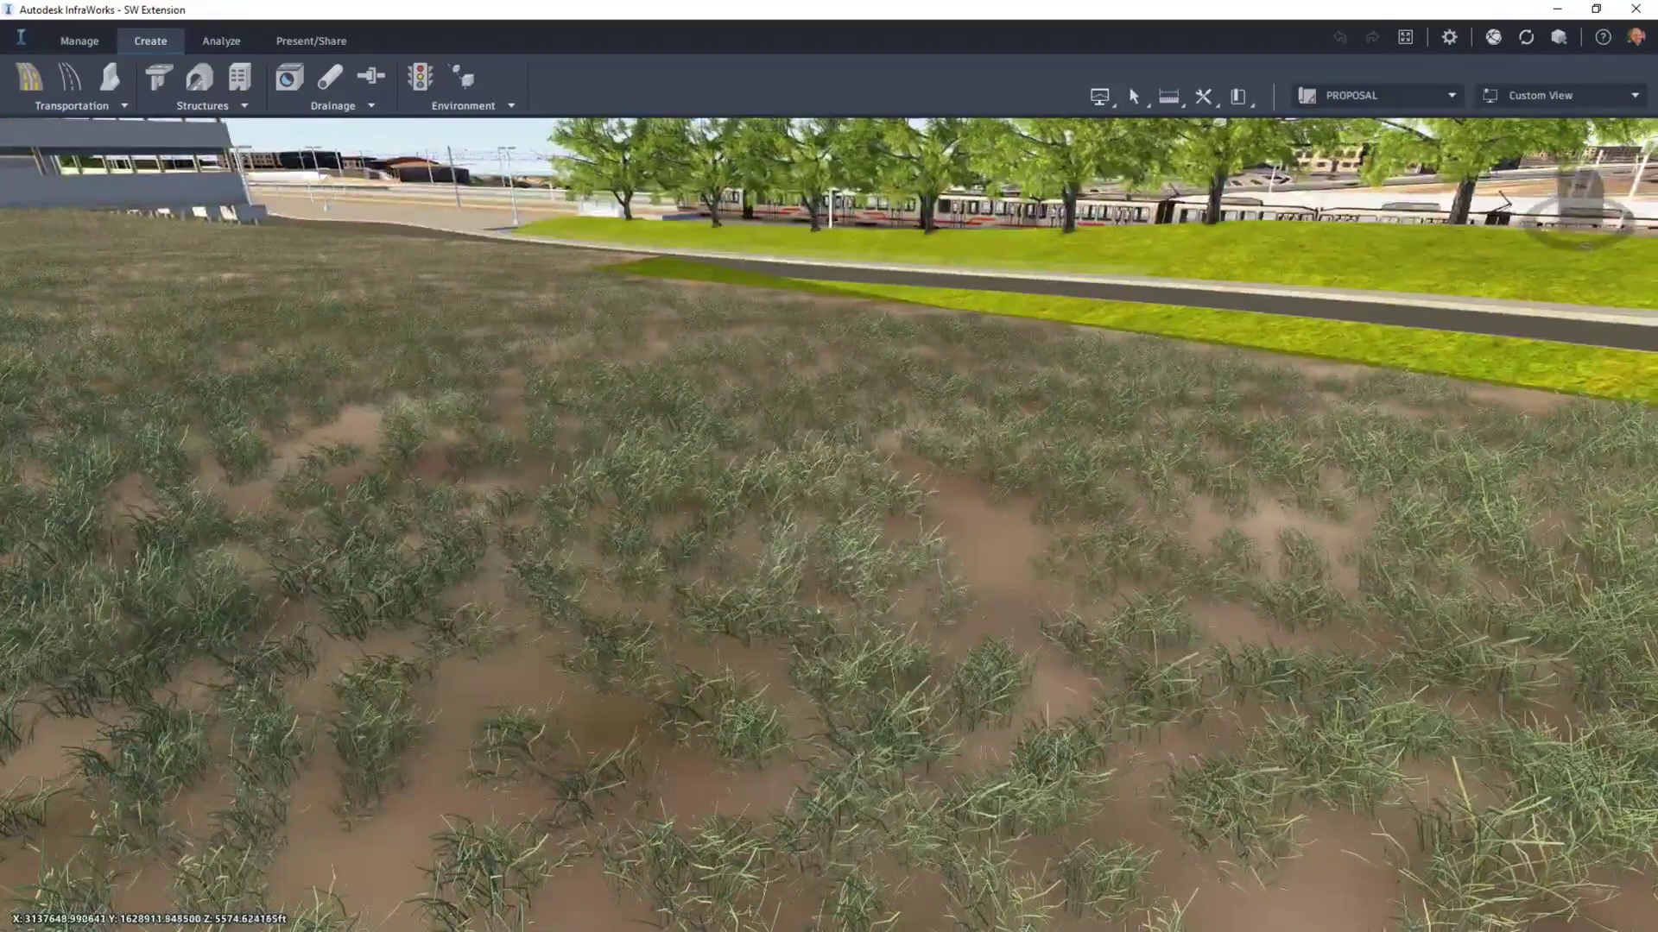
{"action": "scroll", "coordinate": [876, 614], "scroll_direction": "down", "scroll_amount": 5}
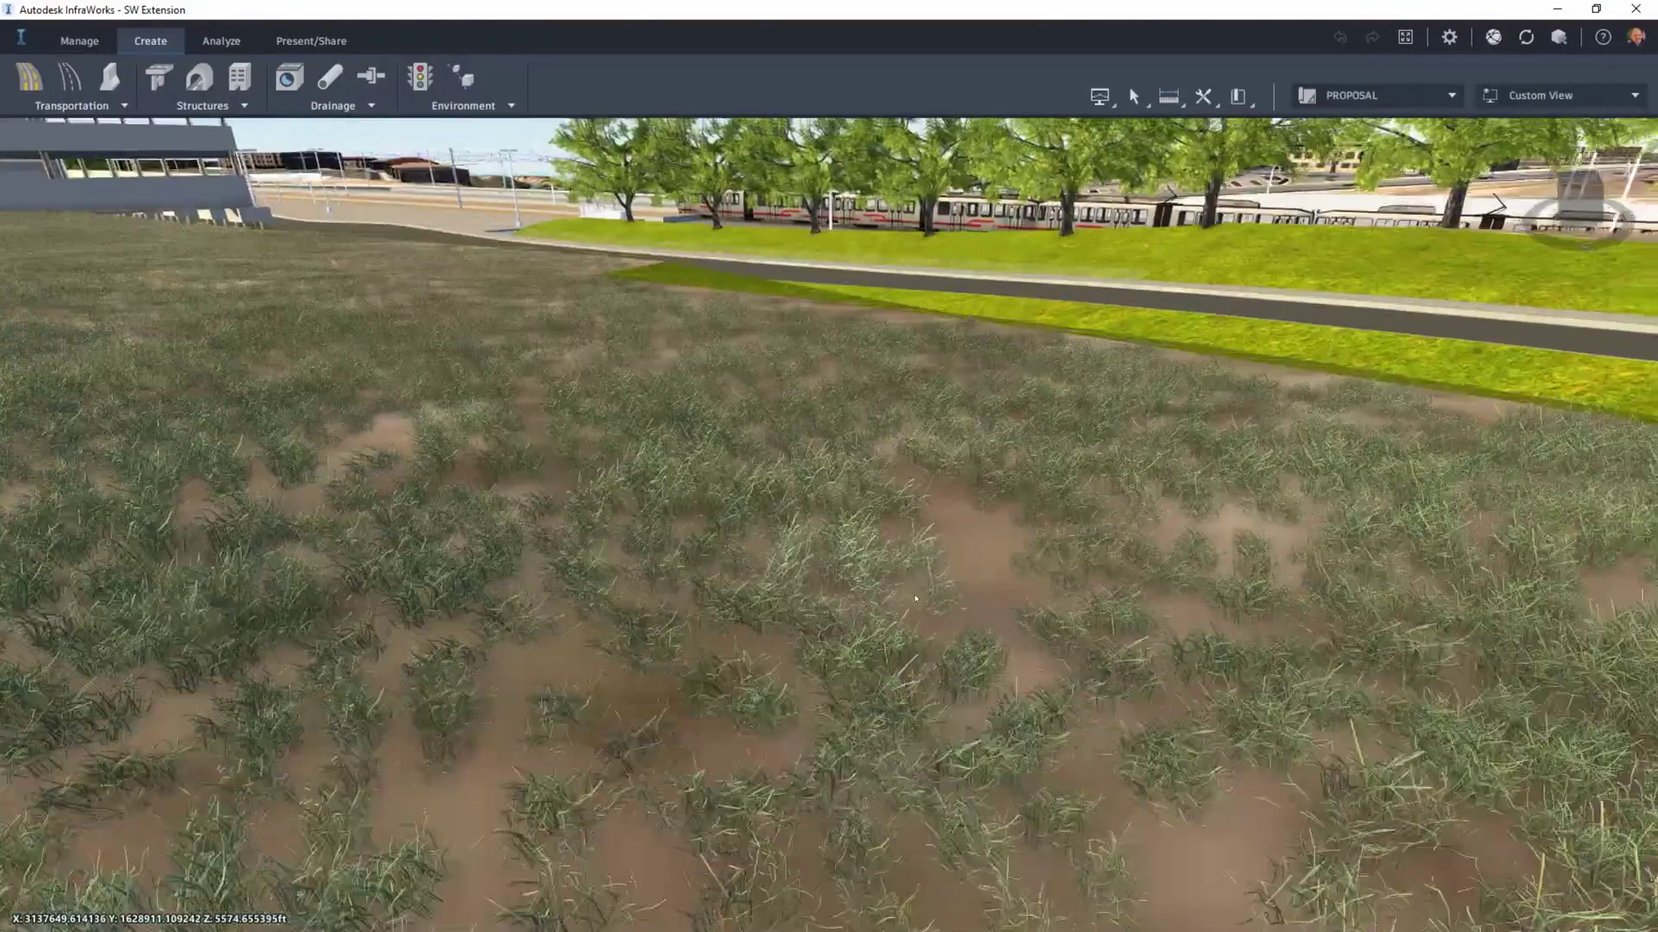
{"action": "scroll", "coordinate": [613, 462], "scroll_direction": "down", "scroll_amount": 6}
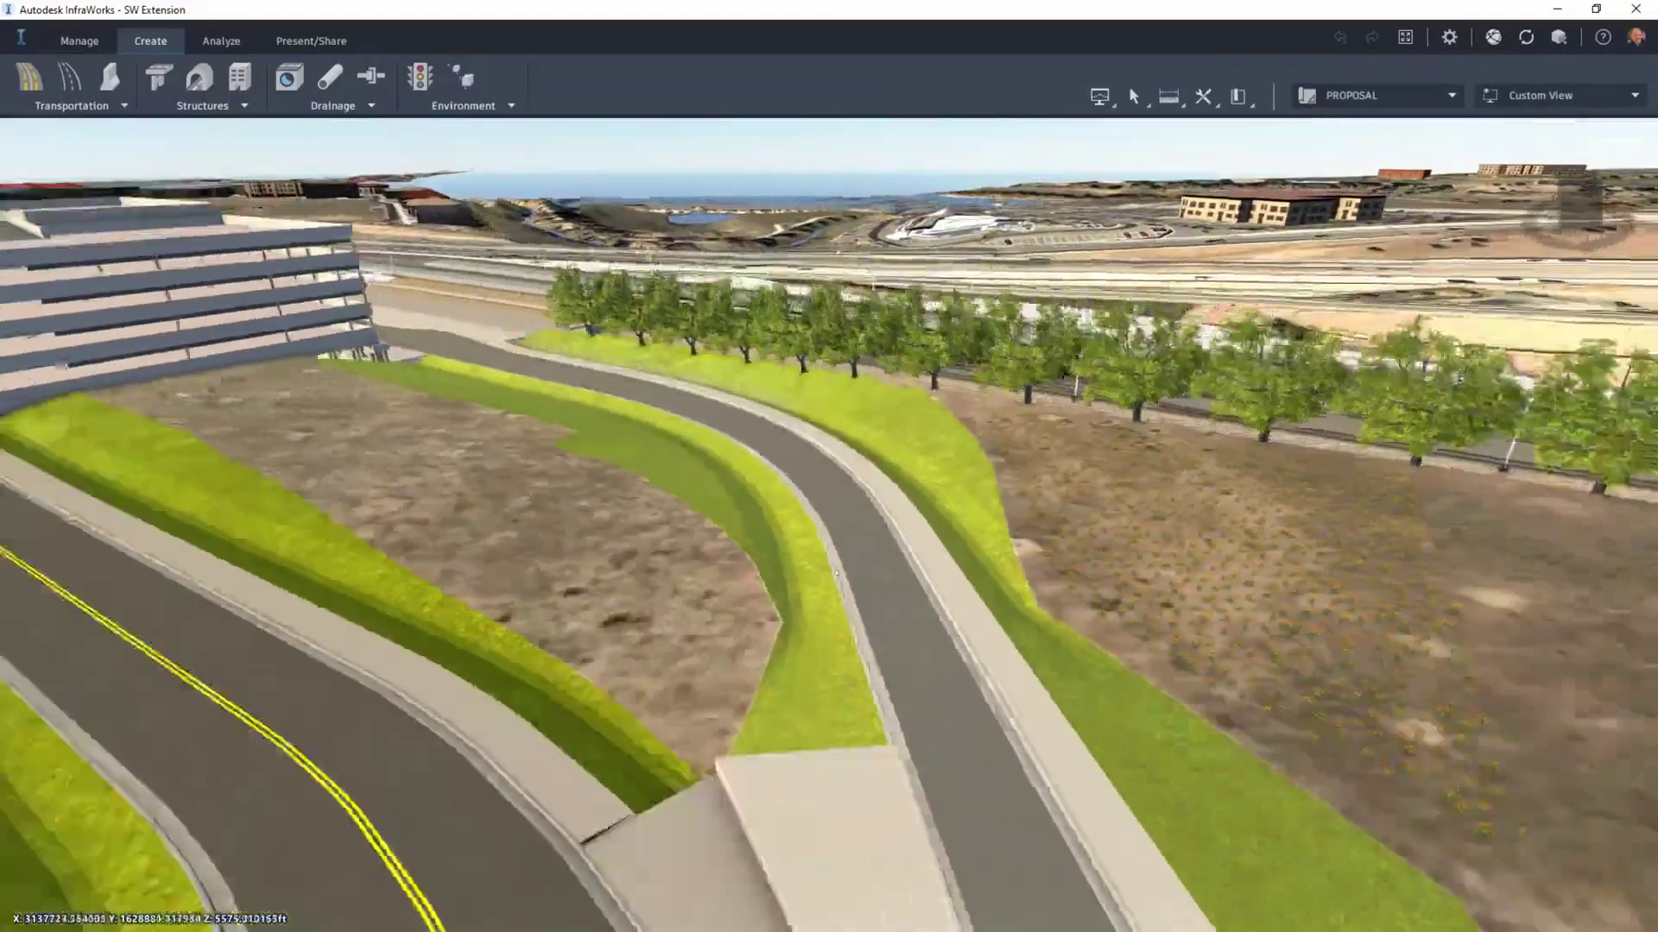
{"action": "left_click_drag", "start_coordinate": [835, 573], "coordinate": [1235, 725]}
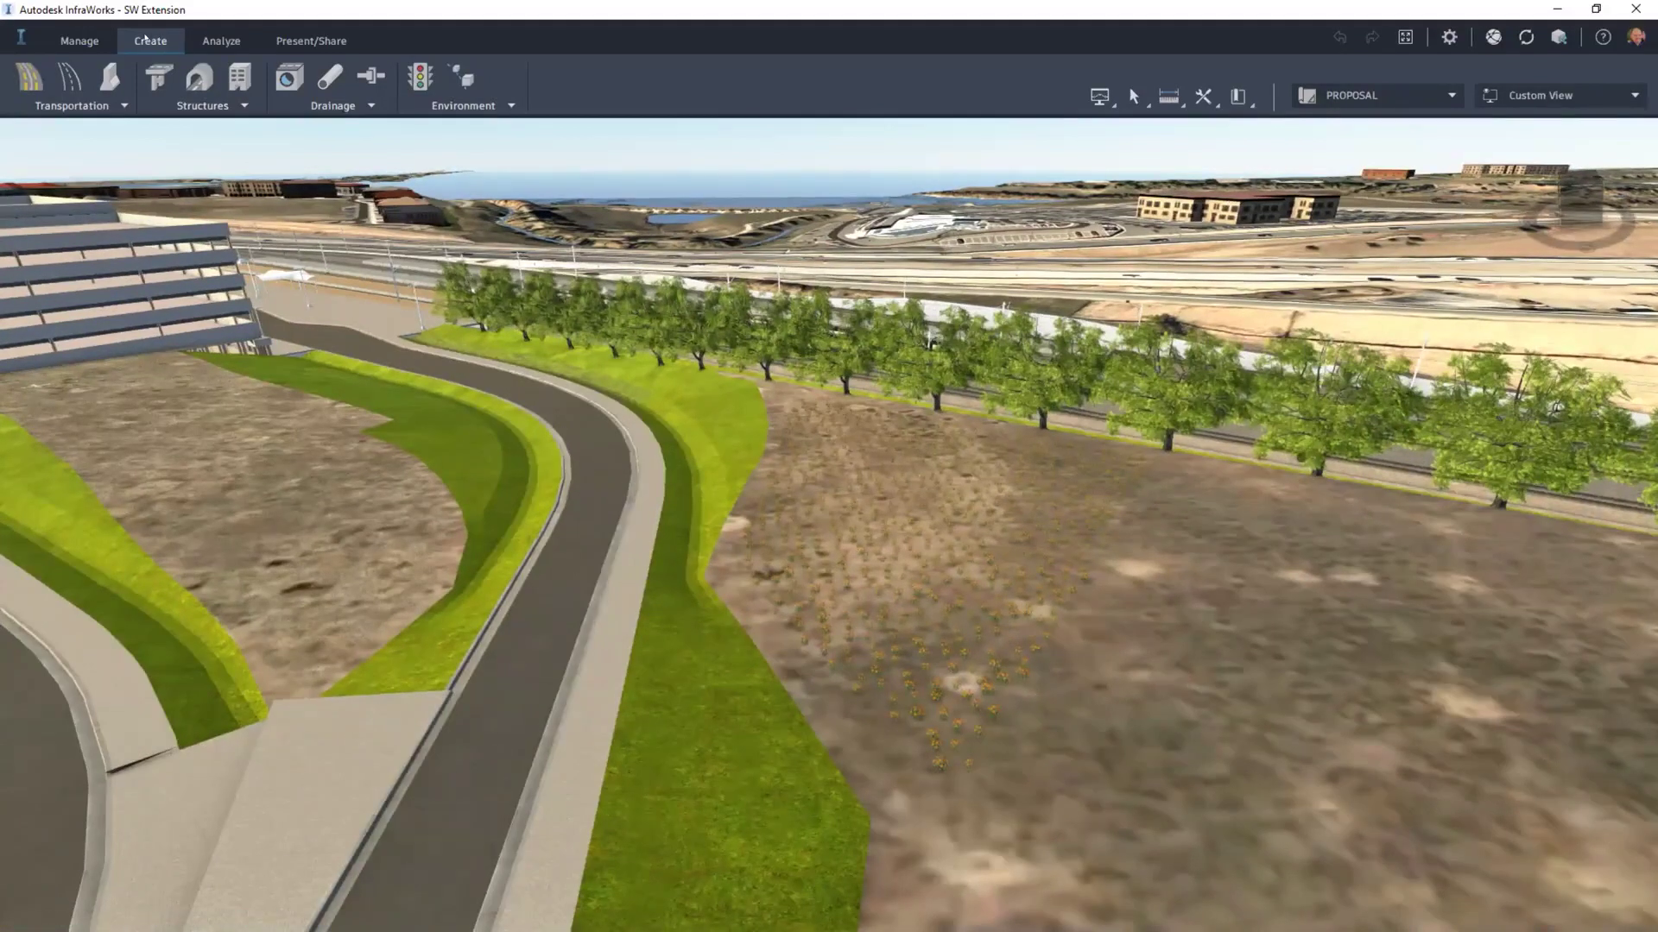
{"action": "left_click", "coordinate": [508, 106]}
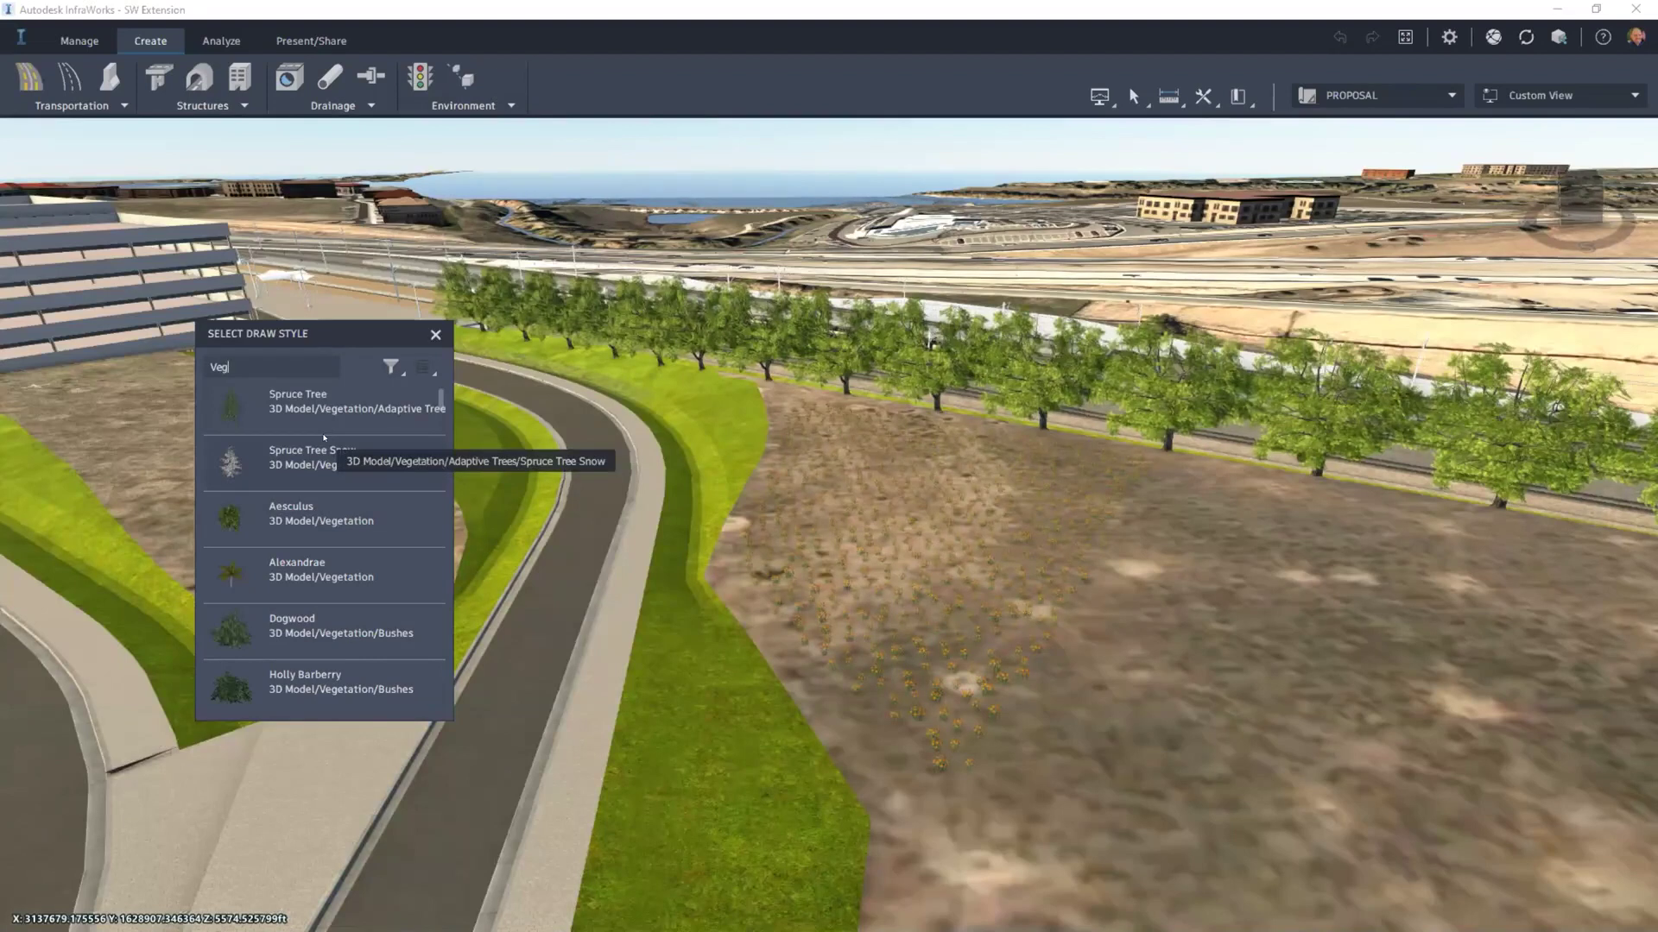
Step: Pick the Dandelion (Blossom) style and outline a three-corner planting area on the bare ground
{"action": "scroll", "coordinate": [324, 529], "scroll_direction": "down", "scroll_amount": 5}
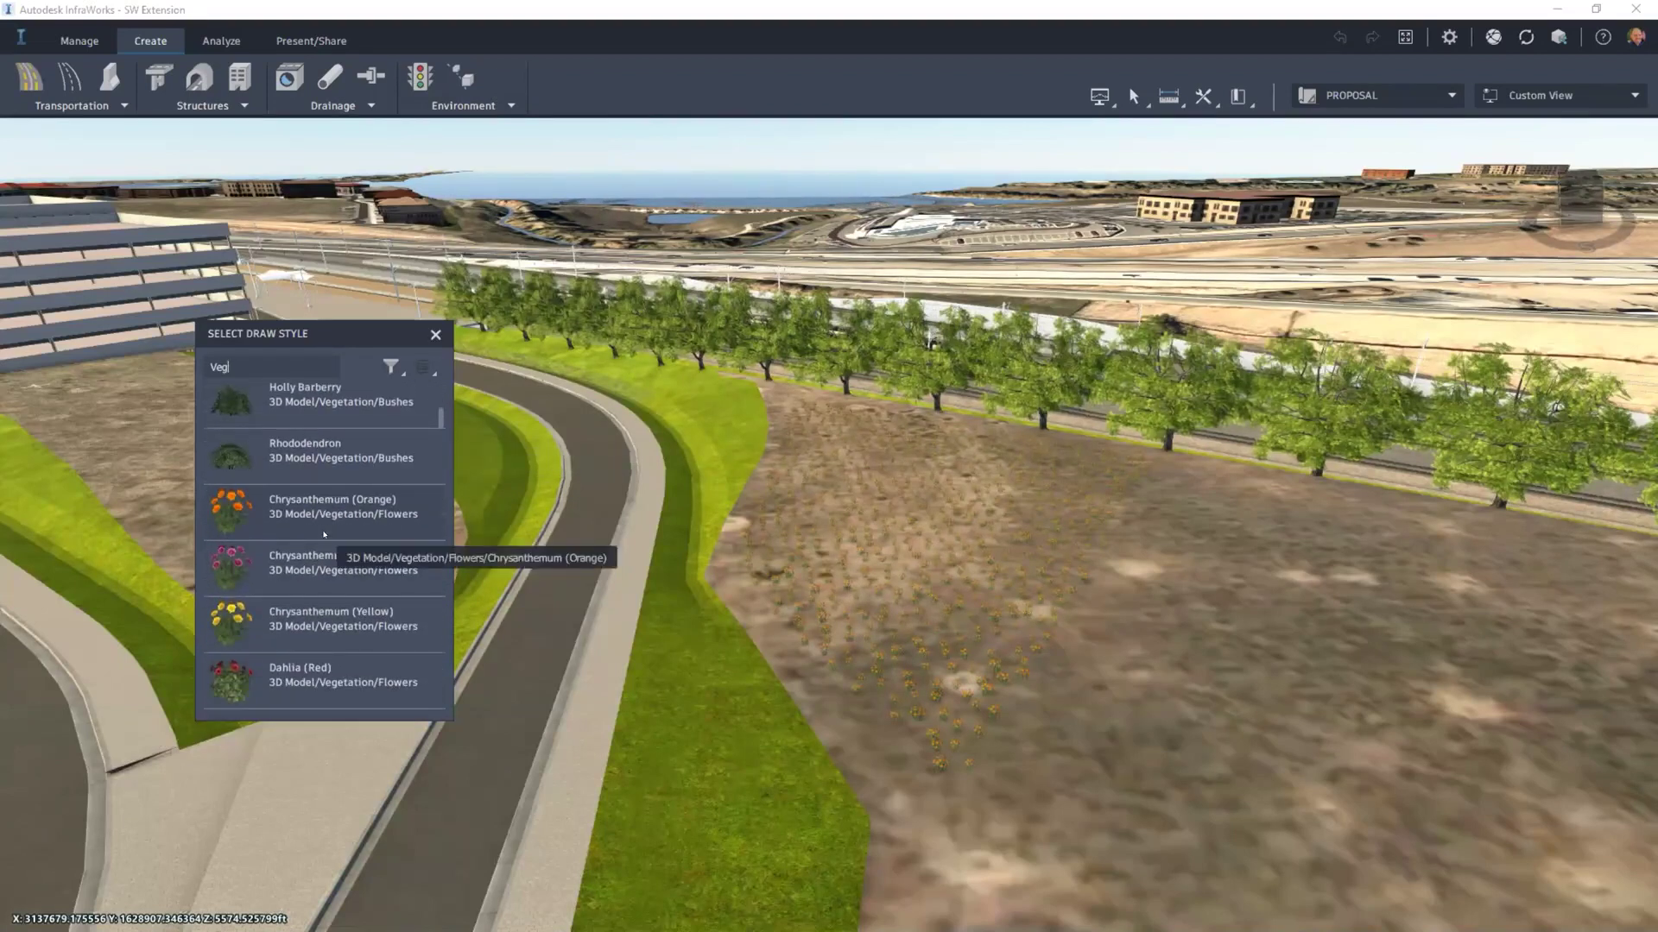
{"action": "scroll", "coordinate": [322, 518], "scroll_direction": "down", "scroll_amount": 2}
{"action": "scroll", "coordinate": [324, 527], "scroll_direction": "down", "scroll_amount": 4}
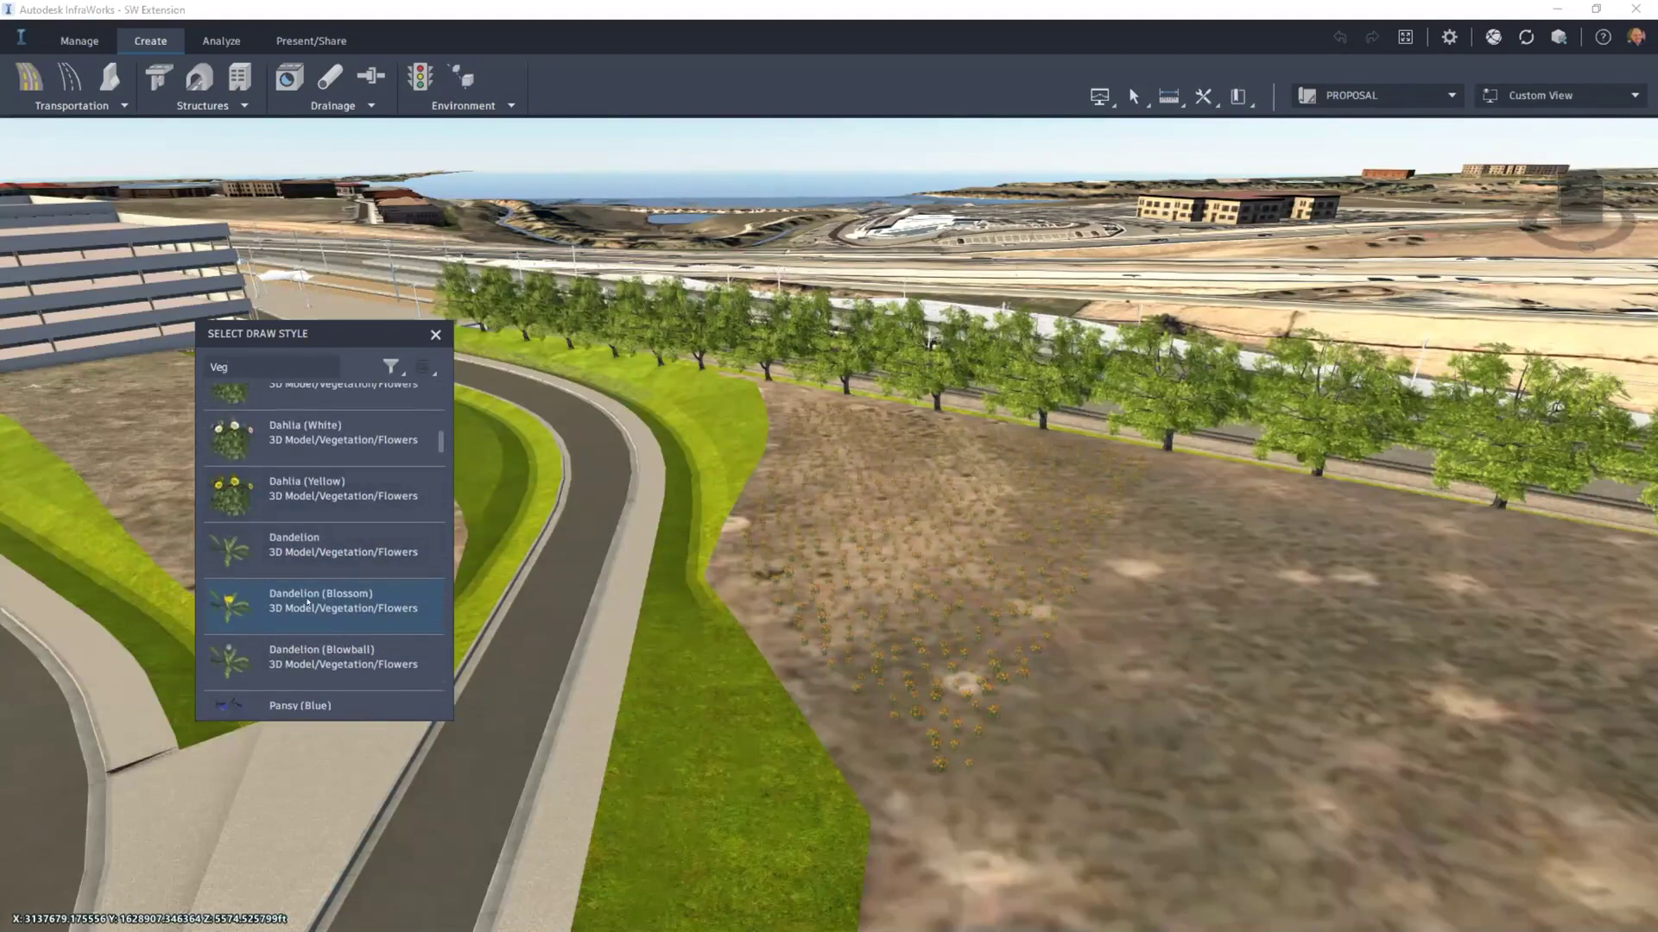
{"action": "left_click", "coordinate": [307, 602]}
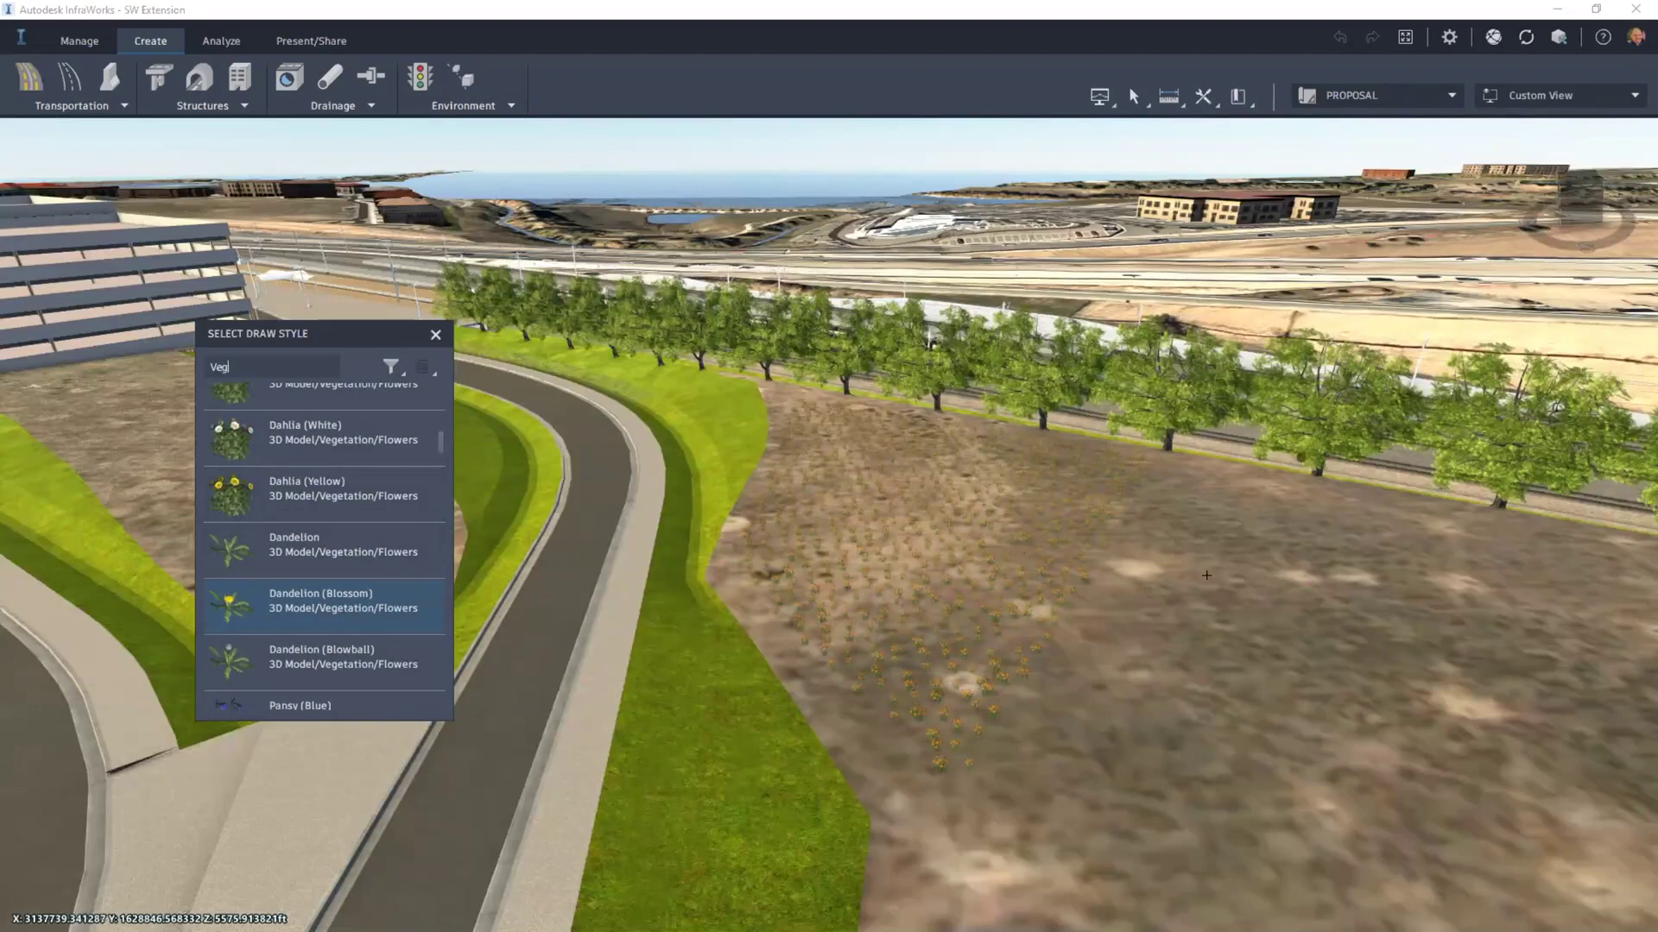
{"action": "left_click", "coordinate": [1166, 465]}
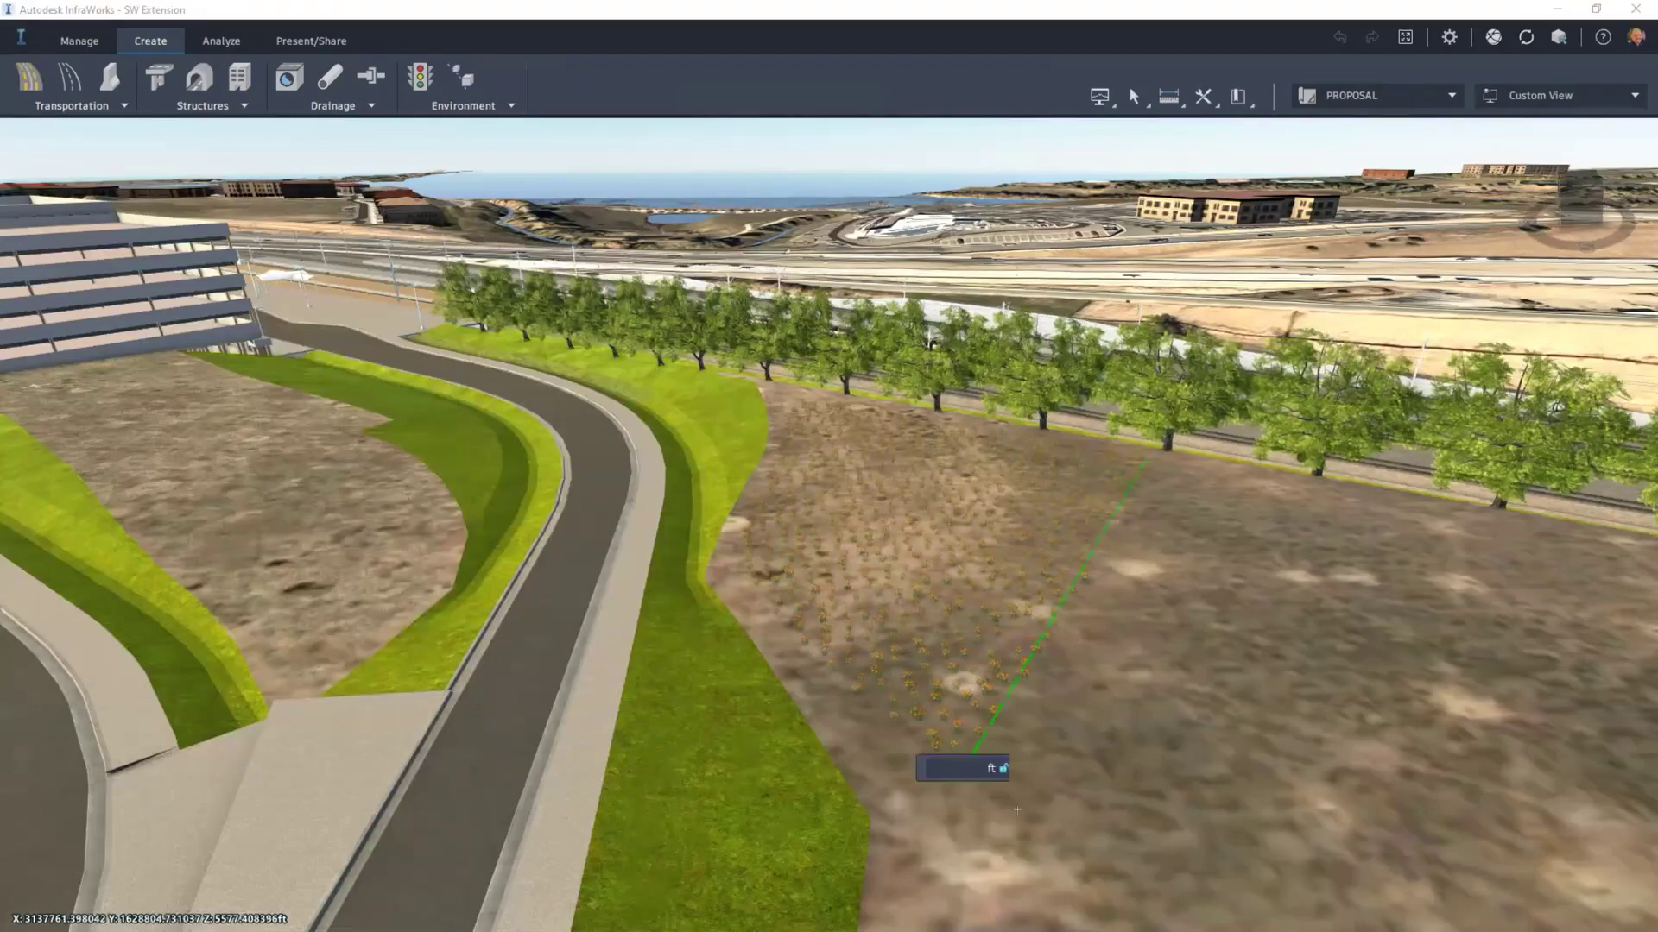
{"action": "left_click", "coordinate": [971, 760]}
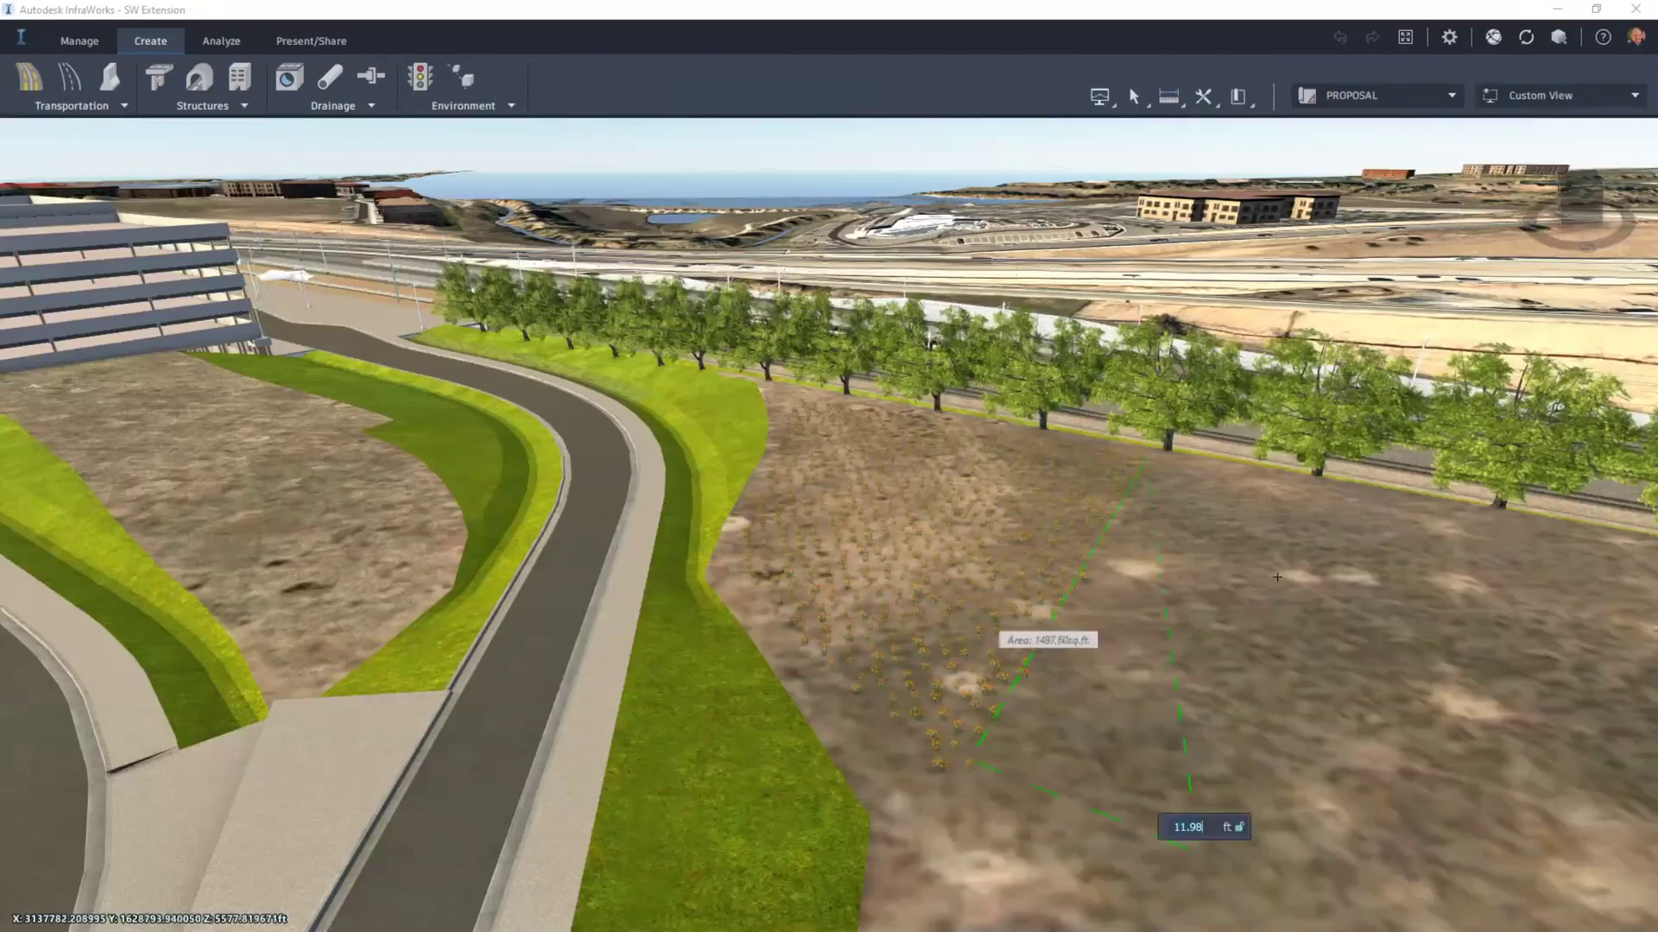
{"action": "left_click", "coordinate": [1322, 493]}
{"action": "double_click", "coordinate": [1322, 493]}
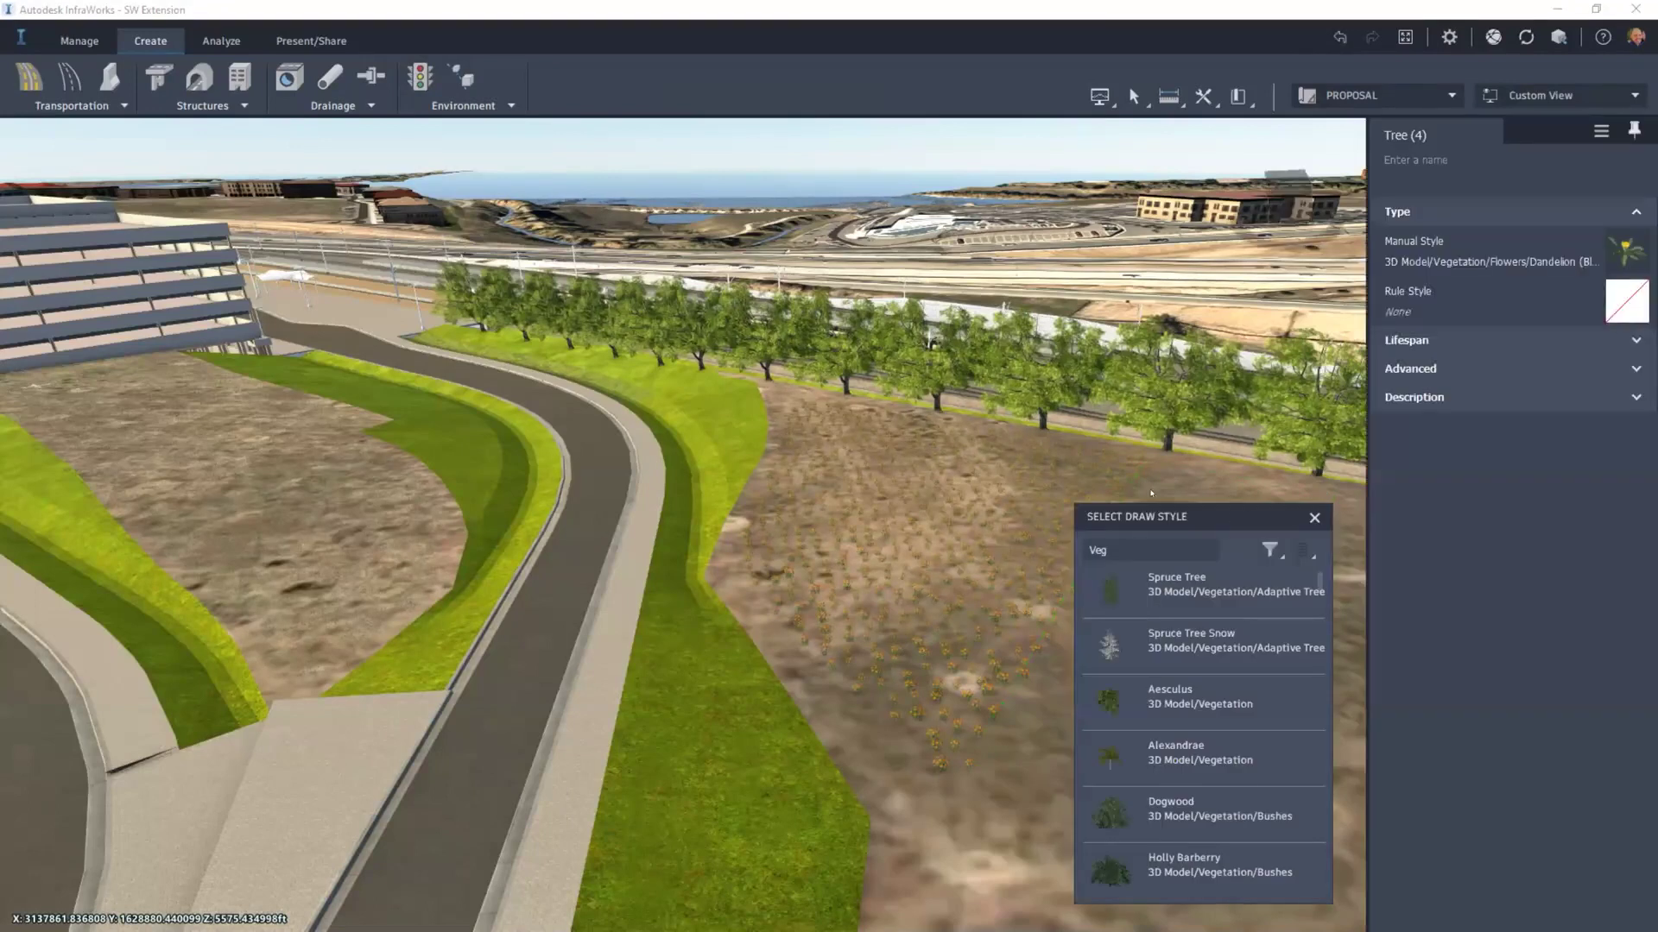
Step: Close the plant style chooser and select the new Dandelion stand
{"action": "middle_click_drag", "start_coordinate": [1267, 603], "coordinate": [1030, 576]}
{"action": "scroll", "coordinate": [1030, 576], "scroll_direction": "up", "scroll_amount": 4}
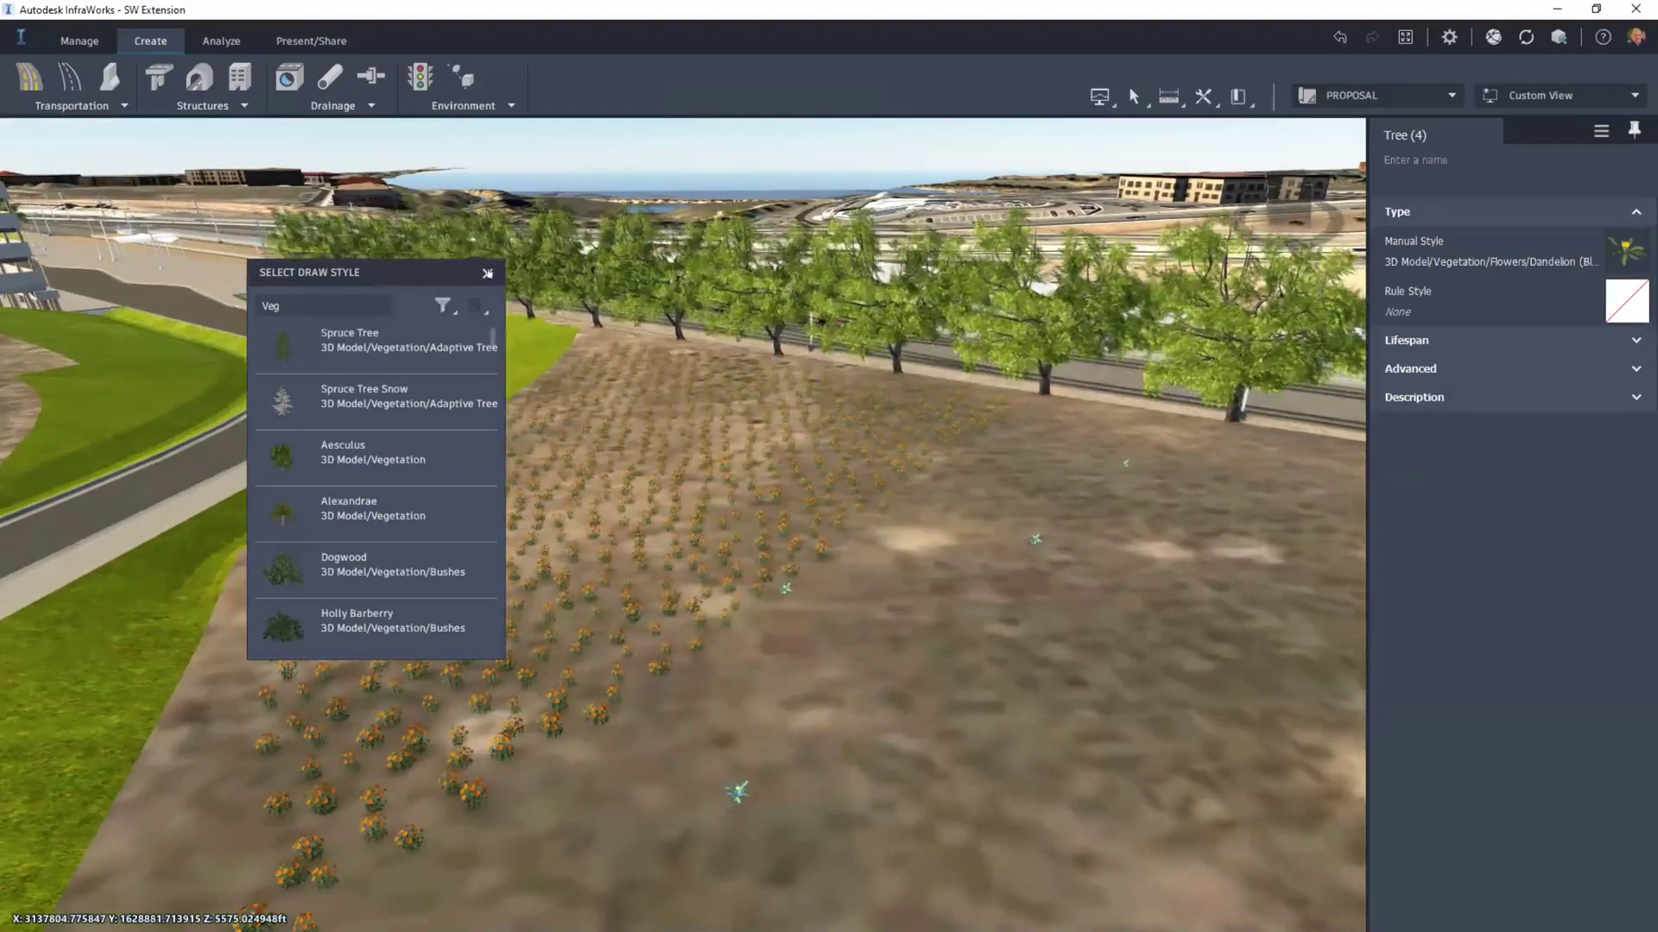
{"action": "left_click", "coordinate": [487, 272]}
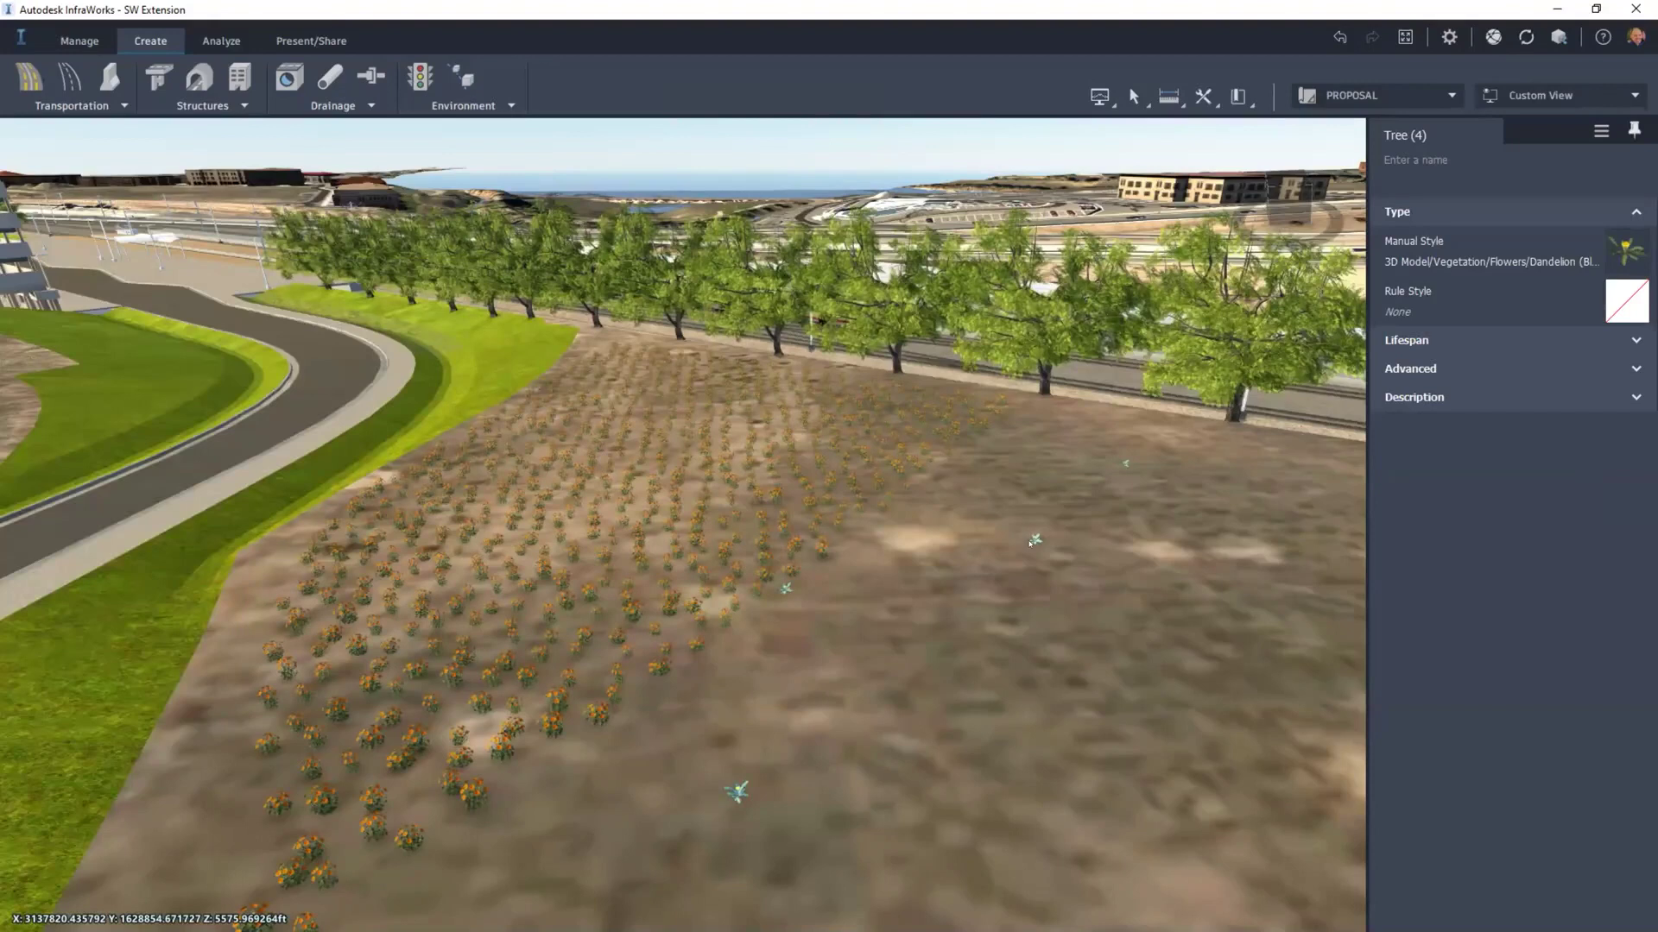
{"action": "left_click", "coordinate": [1030, 542]}
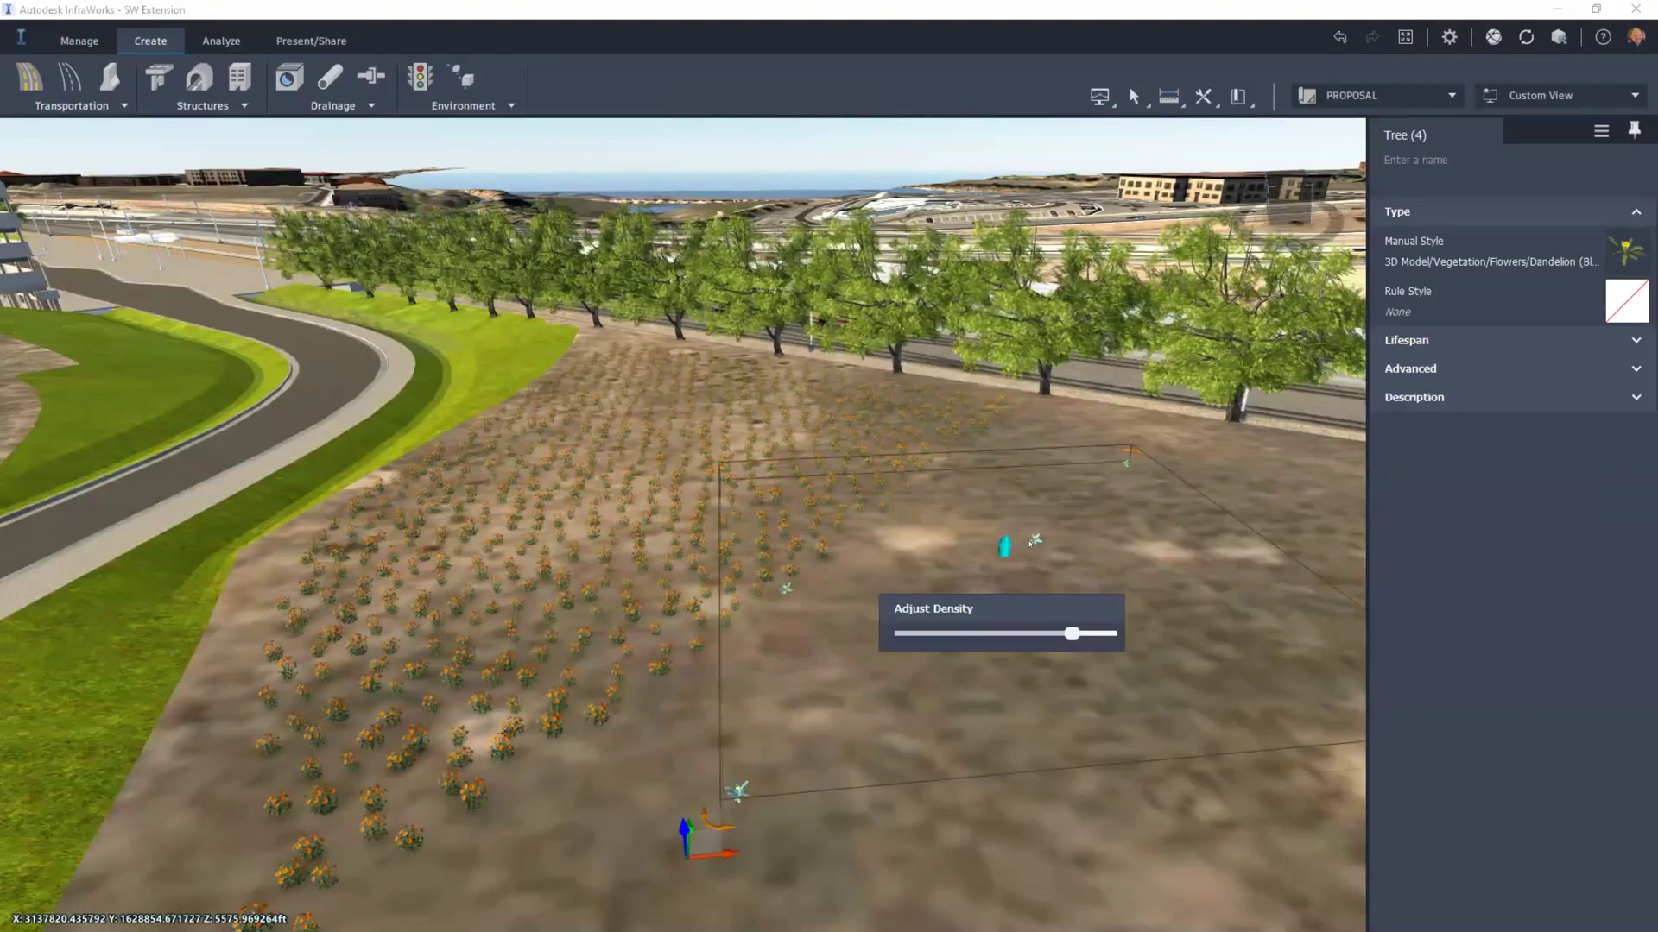
Step: Raise the stand's density to maximum, filling the area with dandelions
{"action": "left_click_drag", "start_coordinate": [1070, 633], "coordinate": [1119, 642]}
{"action": "left_click", "coordinate": [1190, 613]}
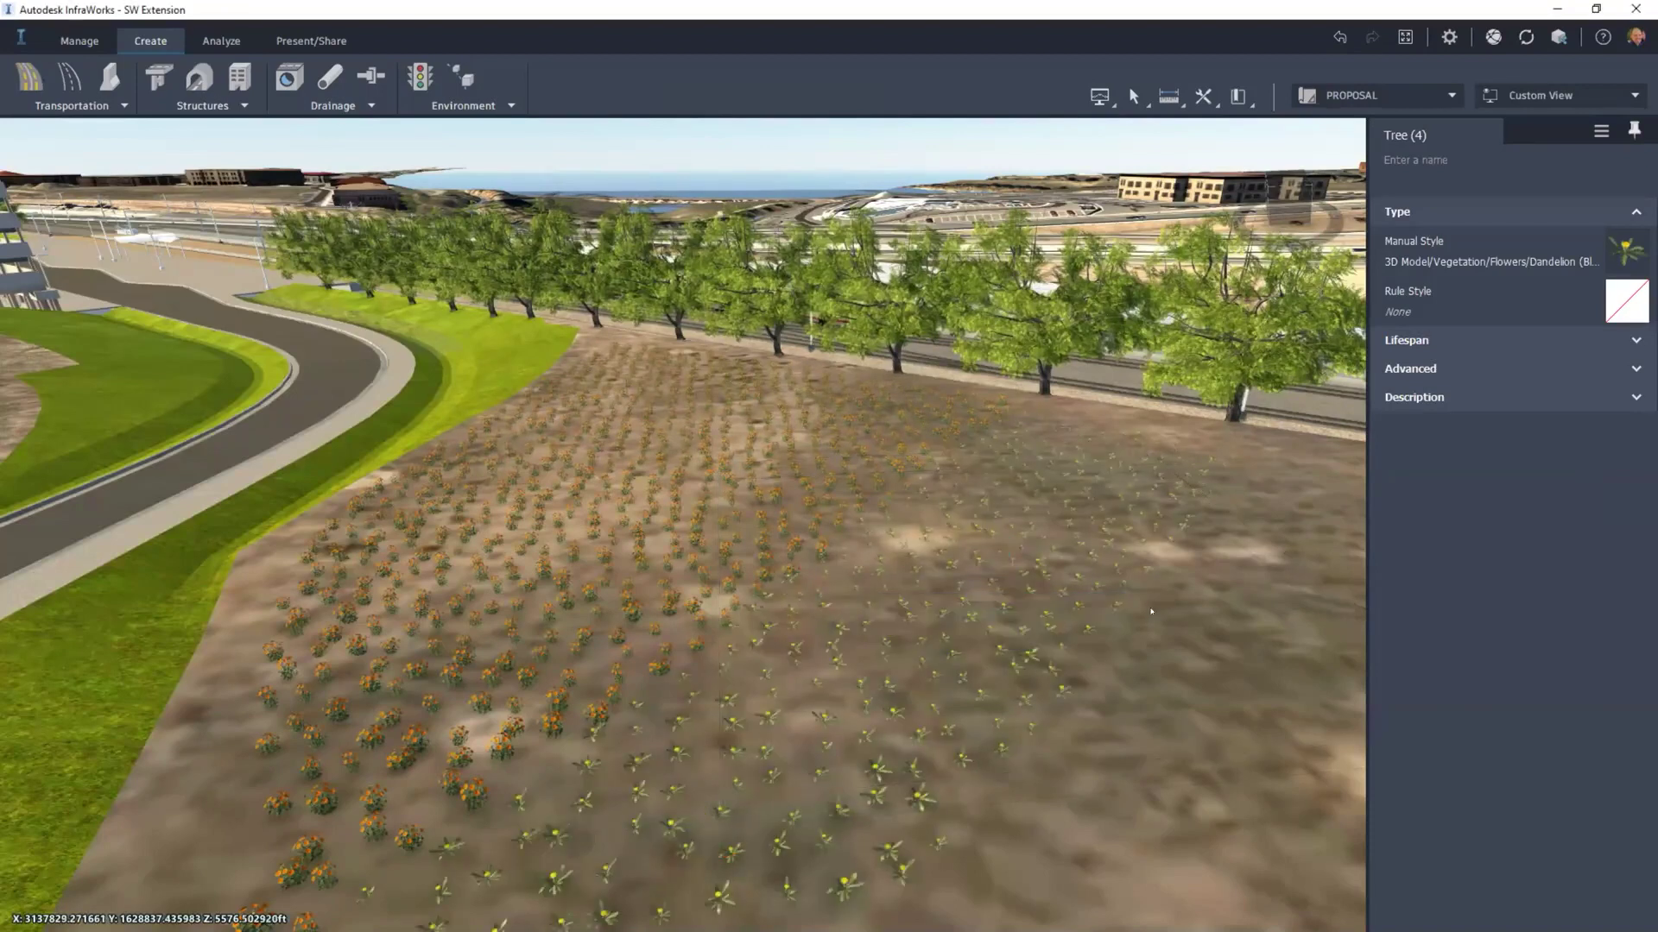
{"action": "scroll", "coordinate": [1151, 611], "scroll_direction": "up", "scroll_amount": 3}
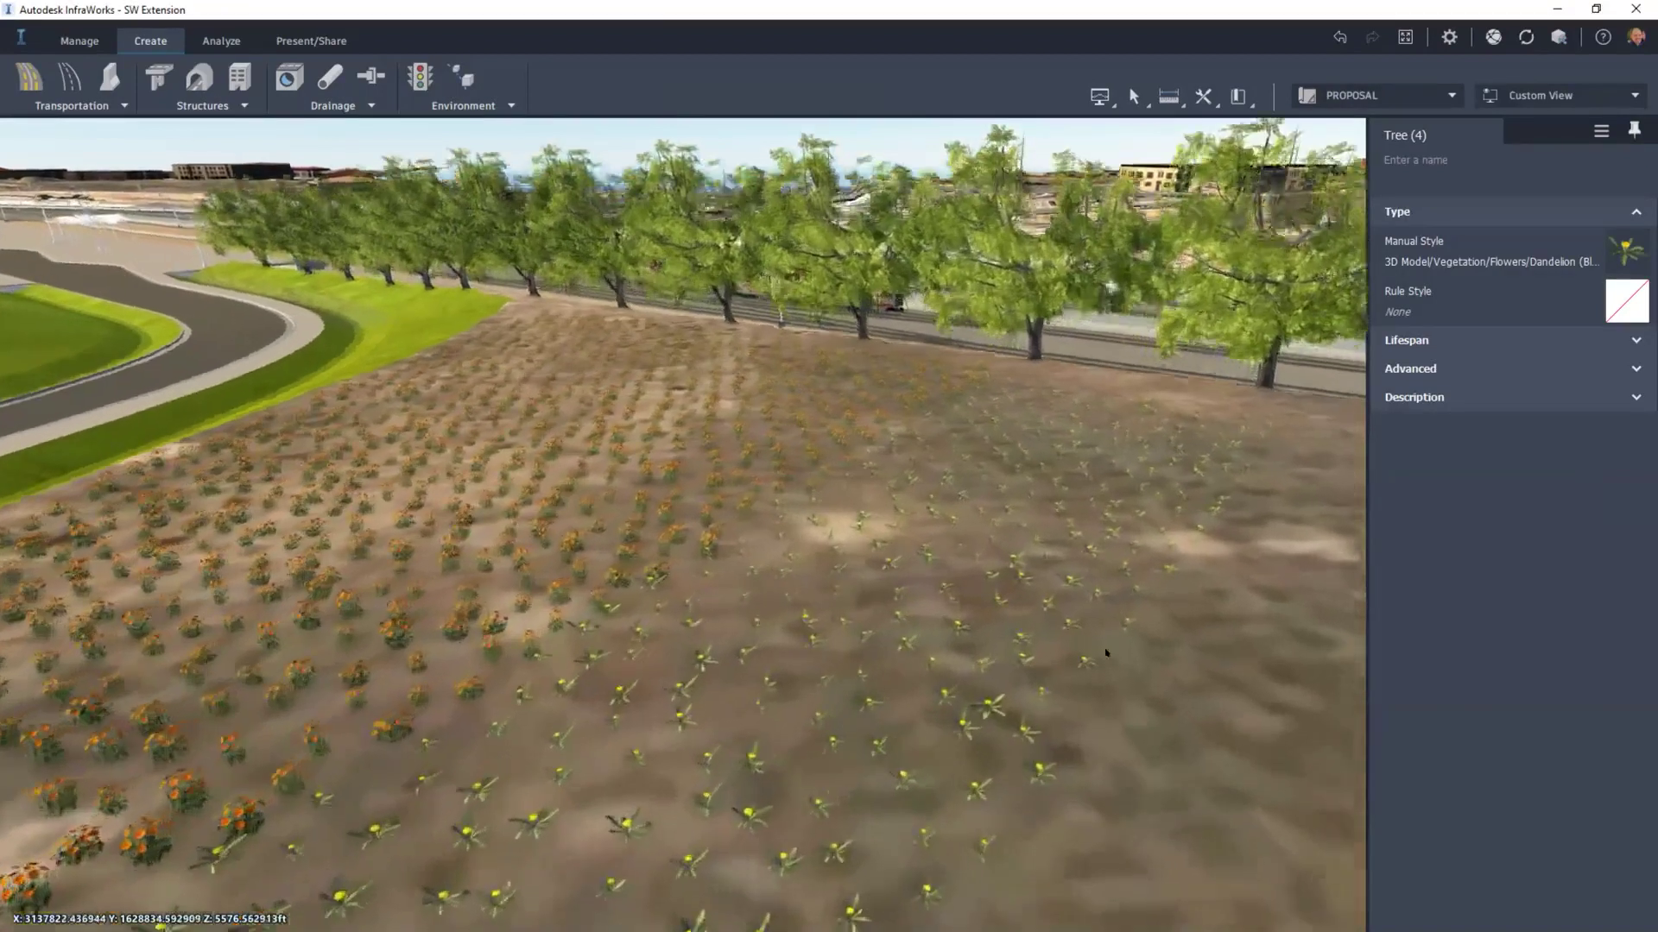
{"action": "scroll", "coordinate": [1105, 653], "scroll_direction": "up", "scroll_amount": 5}
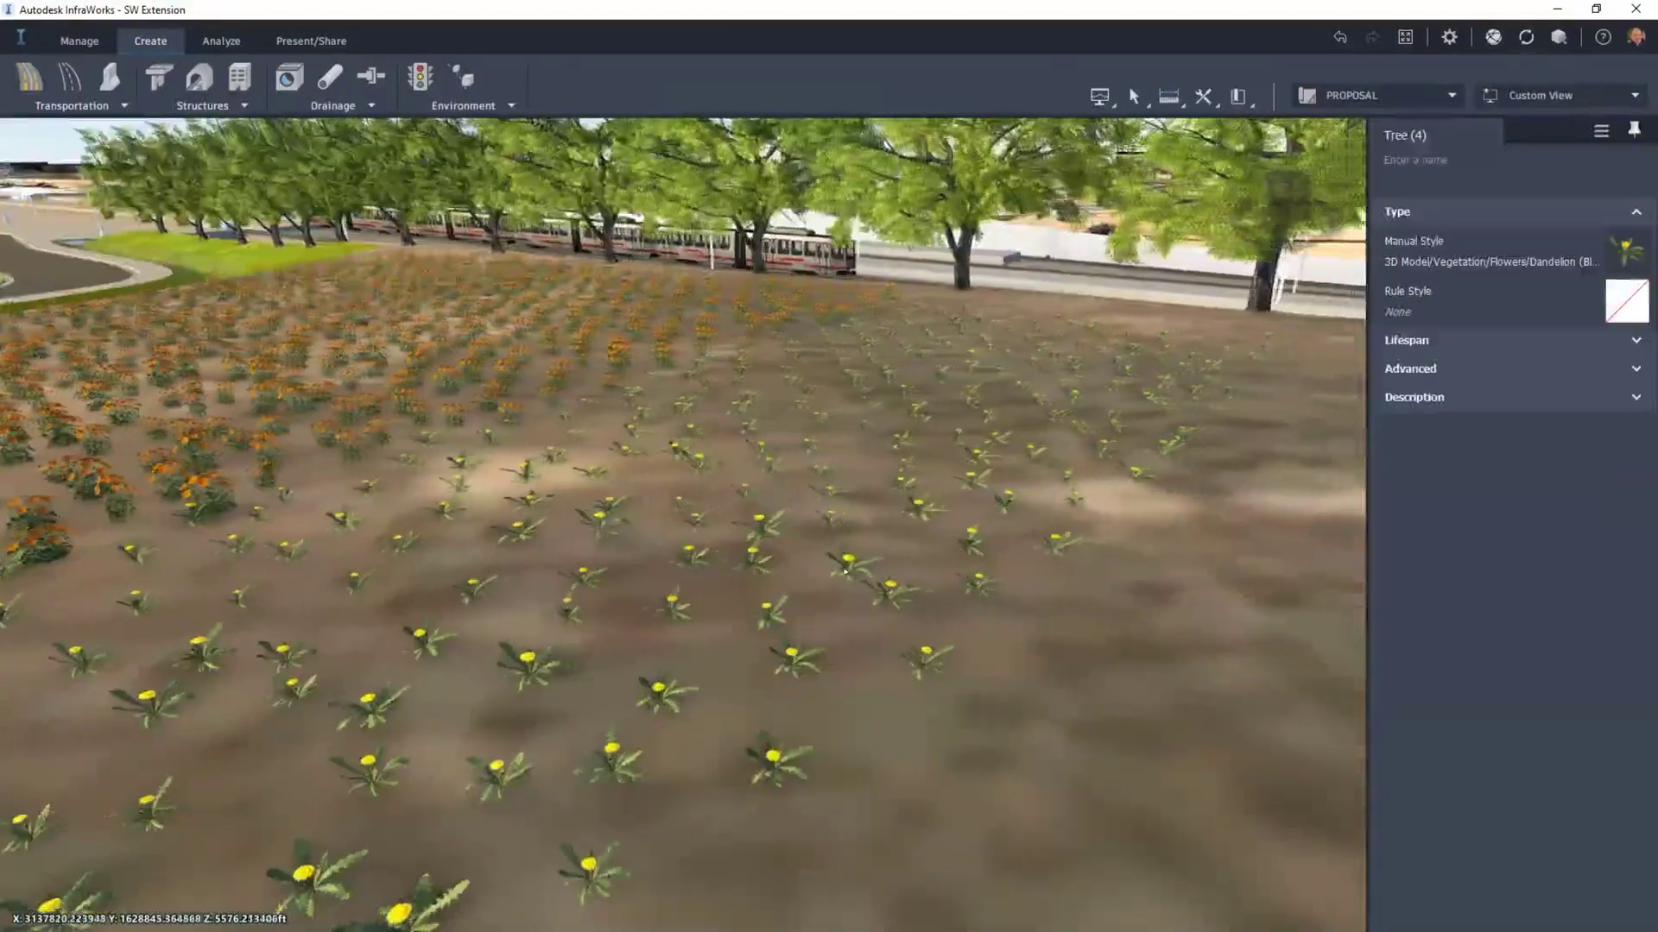
Step: Reselect the whole Dandelion stand and thin its density down to three plants
{"action": "left_click", "coordinate": [844, 570]}
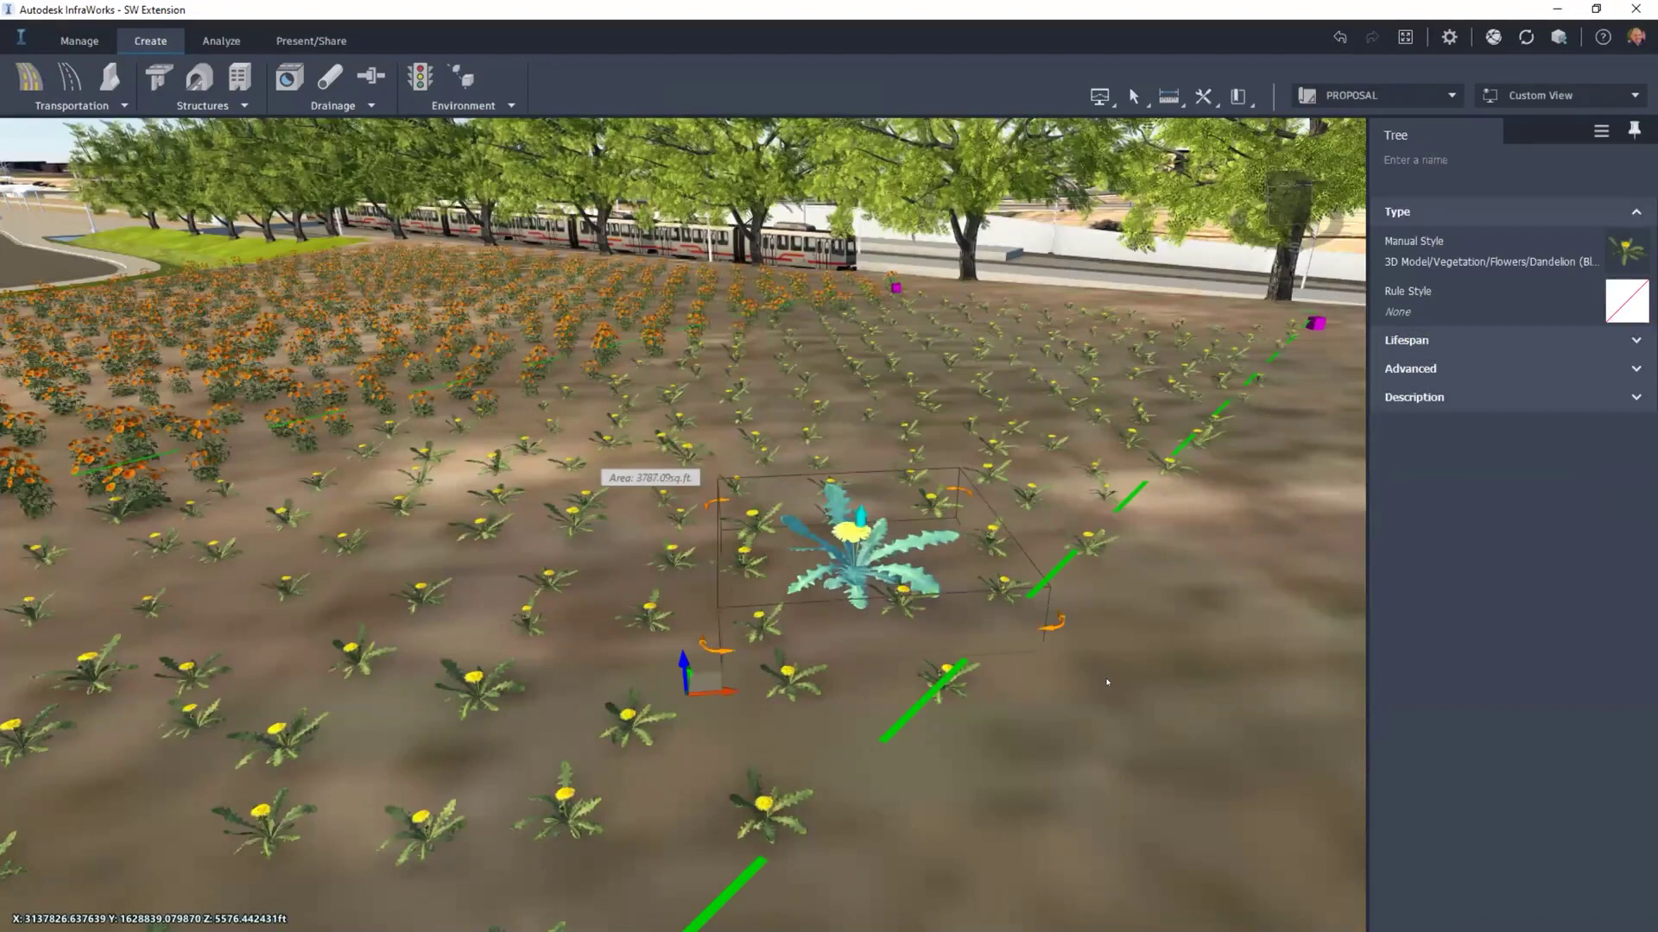
{"action": "key", "text": "Escape"}
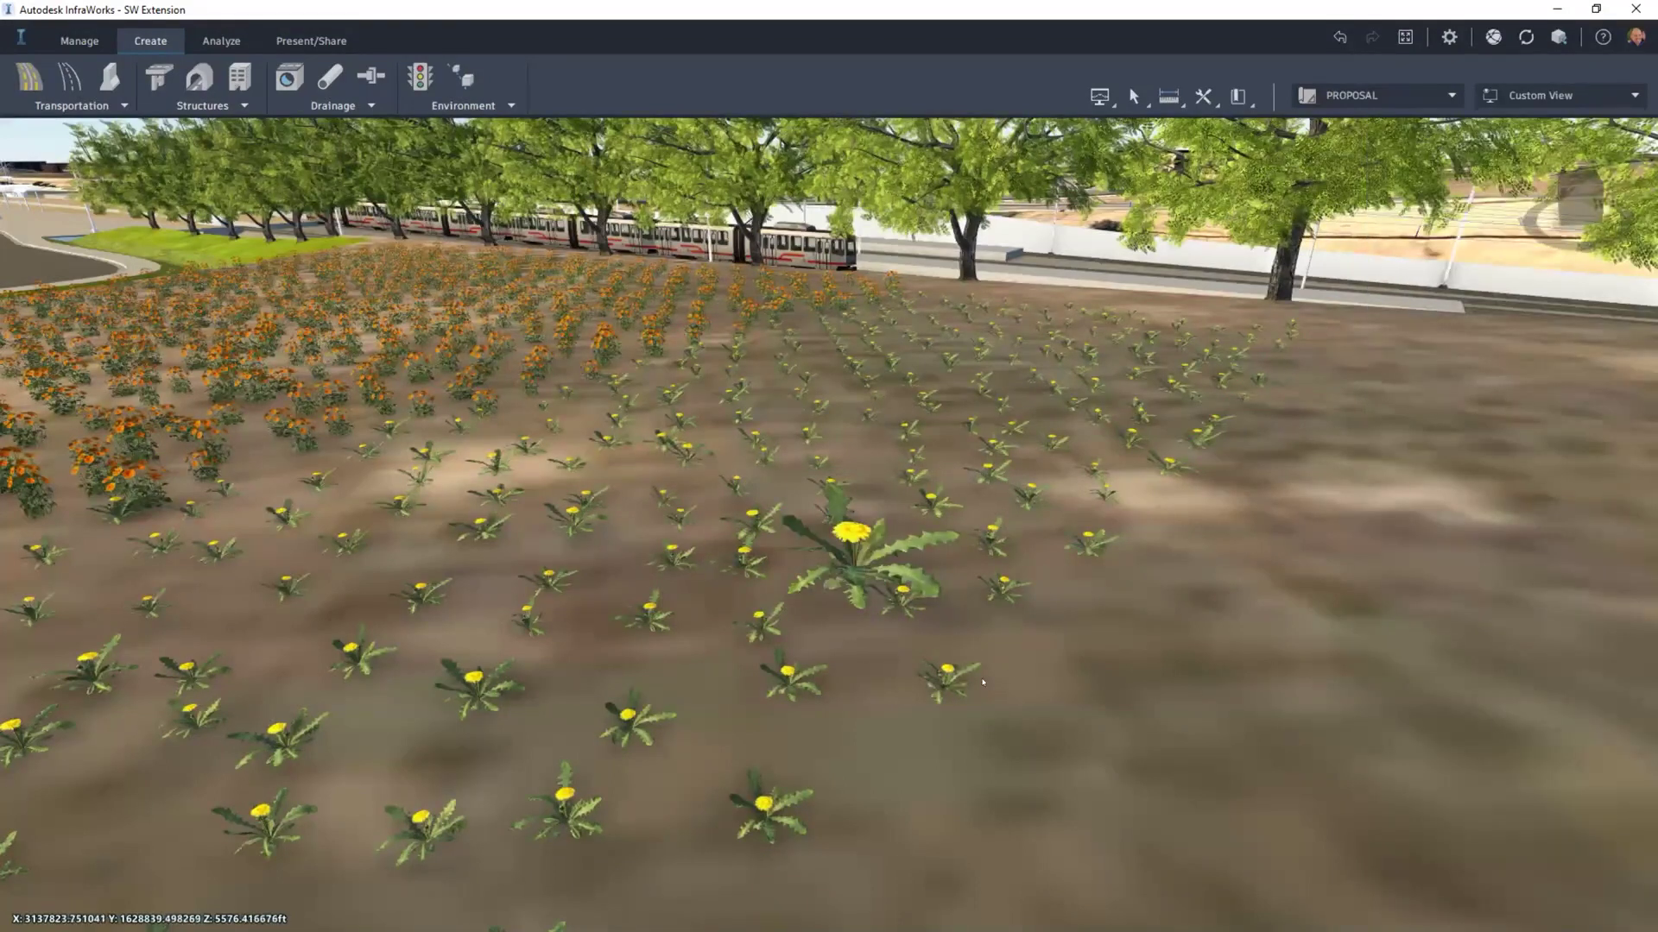
{"action": "left_click", "coordinate": [948, 676]}
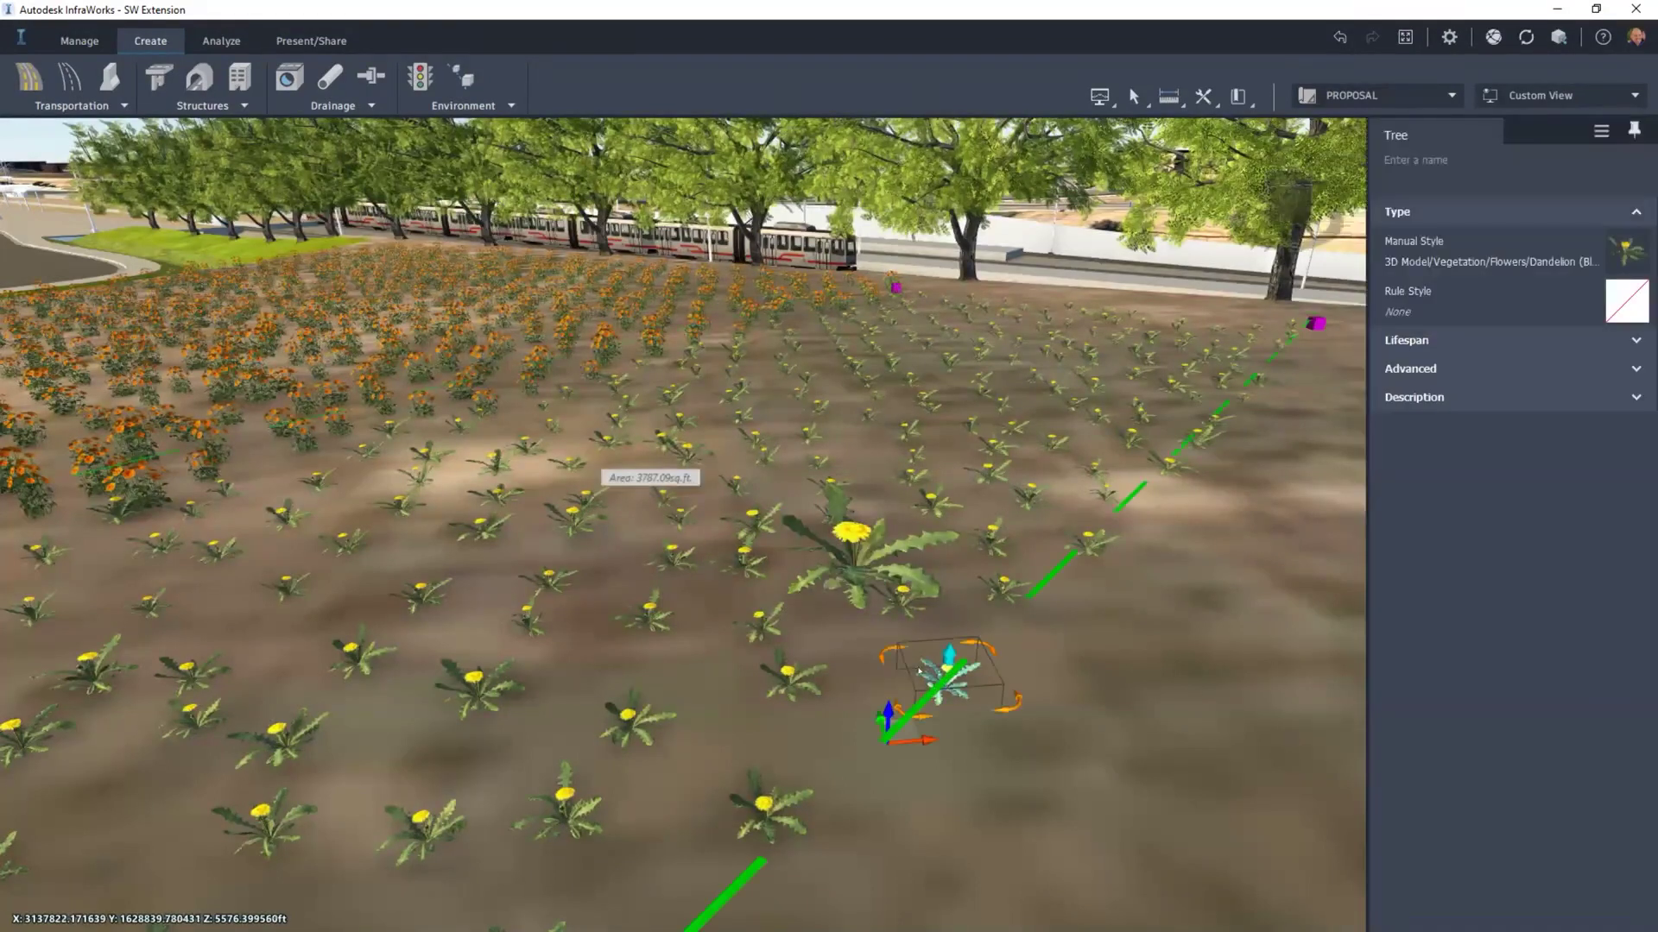
{"action": "double_click", "coordinate": [920, 672]}
{"action": "left_click_drag", "start_coordinate": [943, 765], "coordinate": [920, 765]}
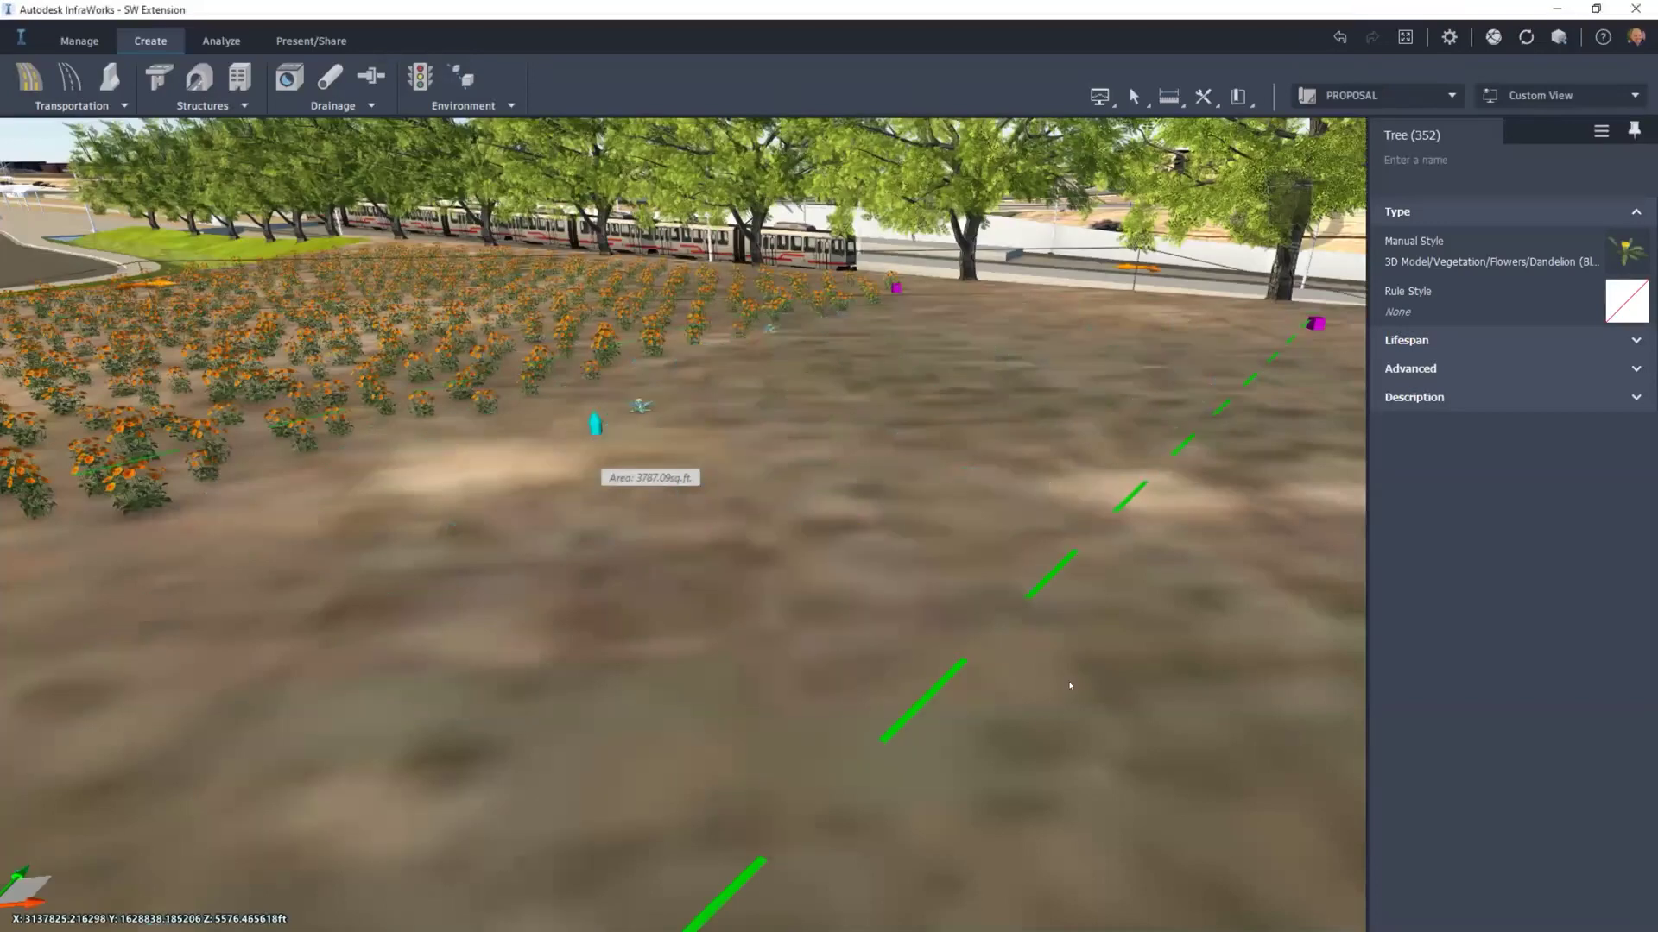
{"action": "left_click_drag", "start_coordinate": [1065, 704], "coordinate": [1064, 613]}
Step: Deselect the stand and close the model to the InfraWorks home screen
{"action": "scroll", "coordinate": [1065, 613], "scroll_direction": "down", "scroll_amount": 5}
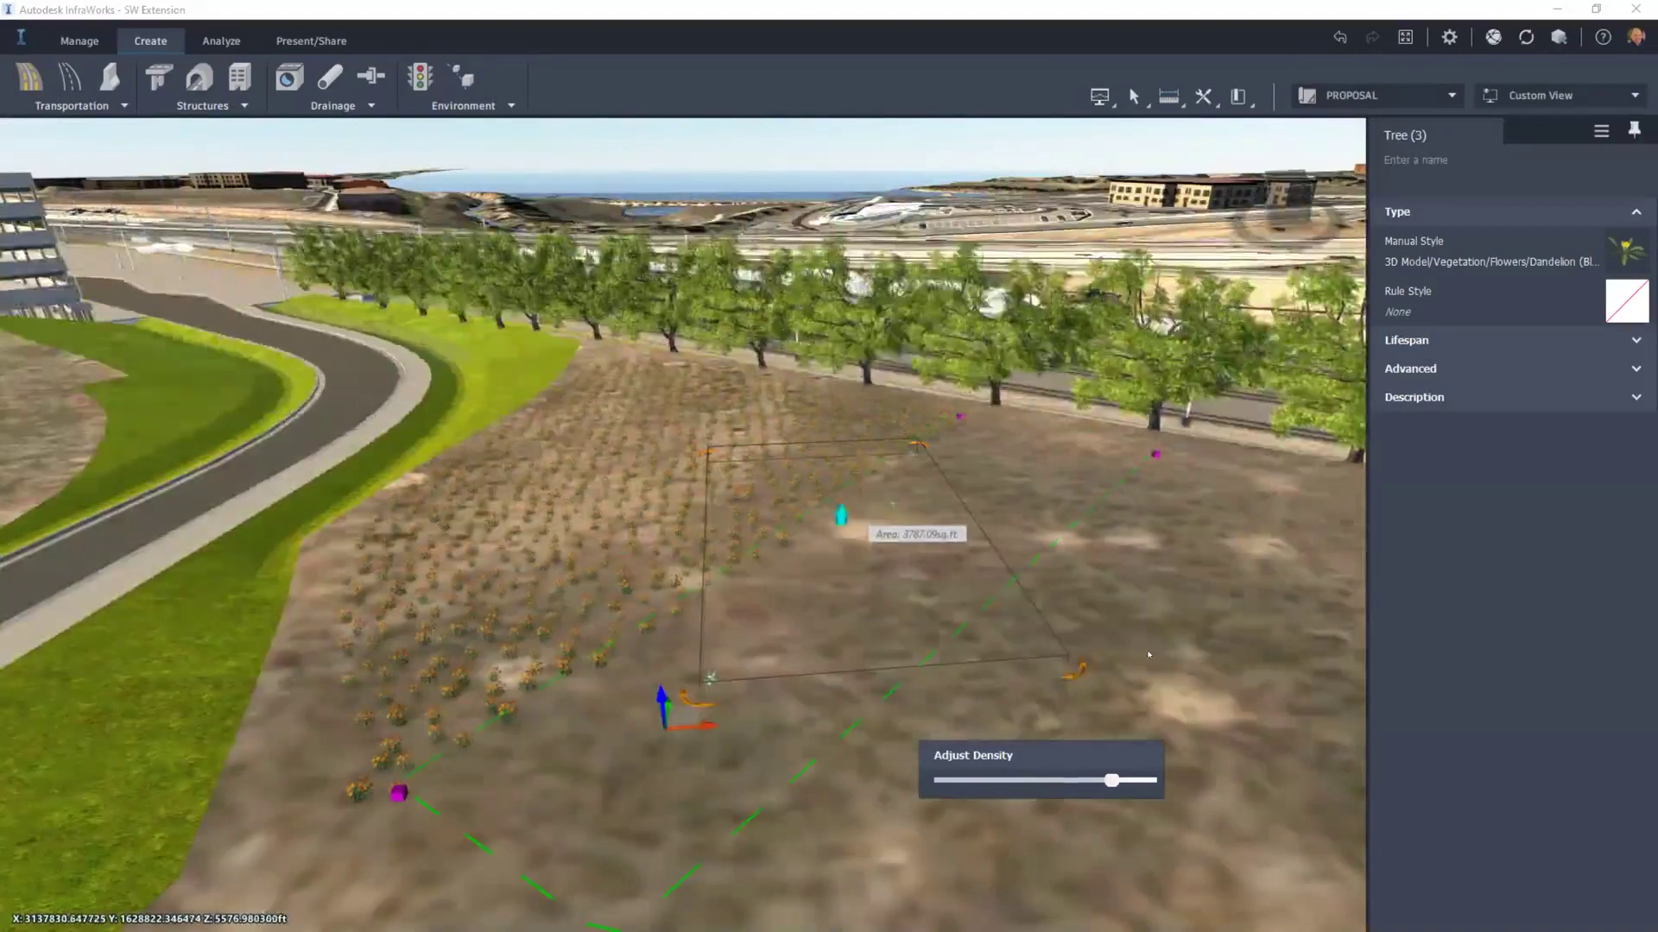
{"action": "key", "text": "Escape"}
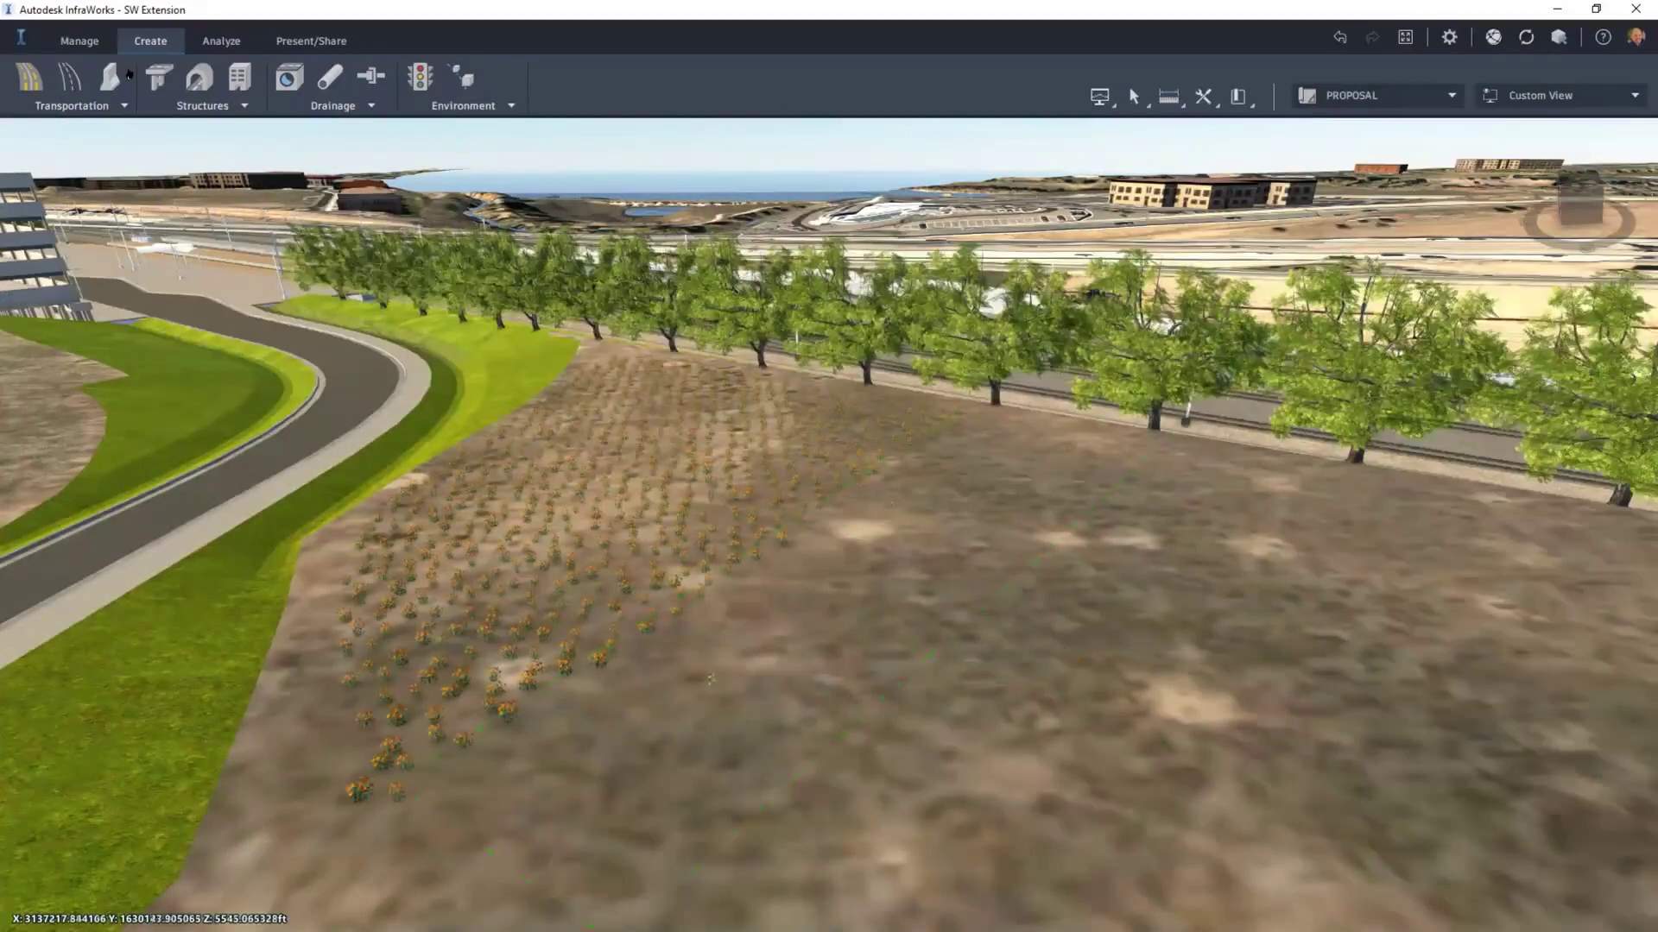
{"action": "left_click", "coordinate": [12, 38]}
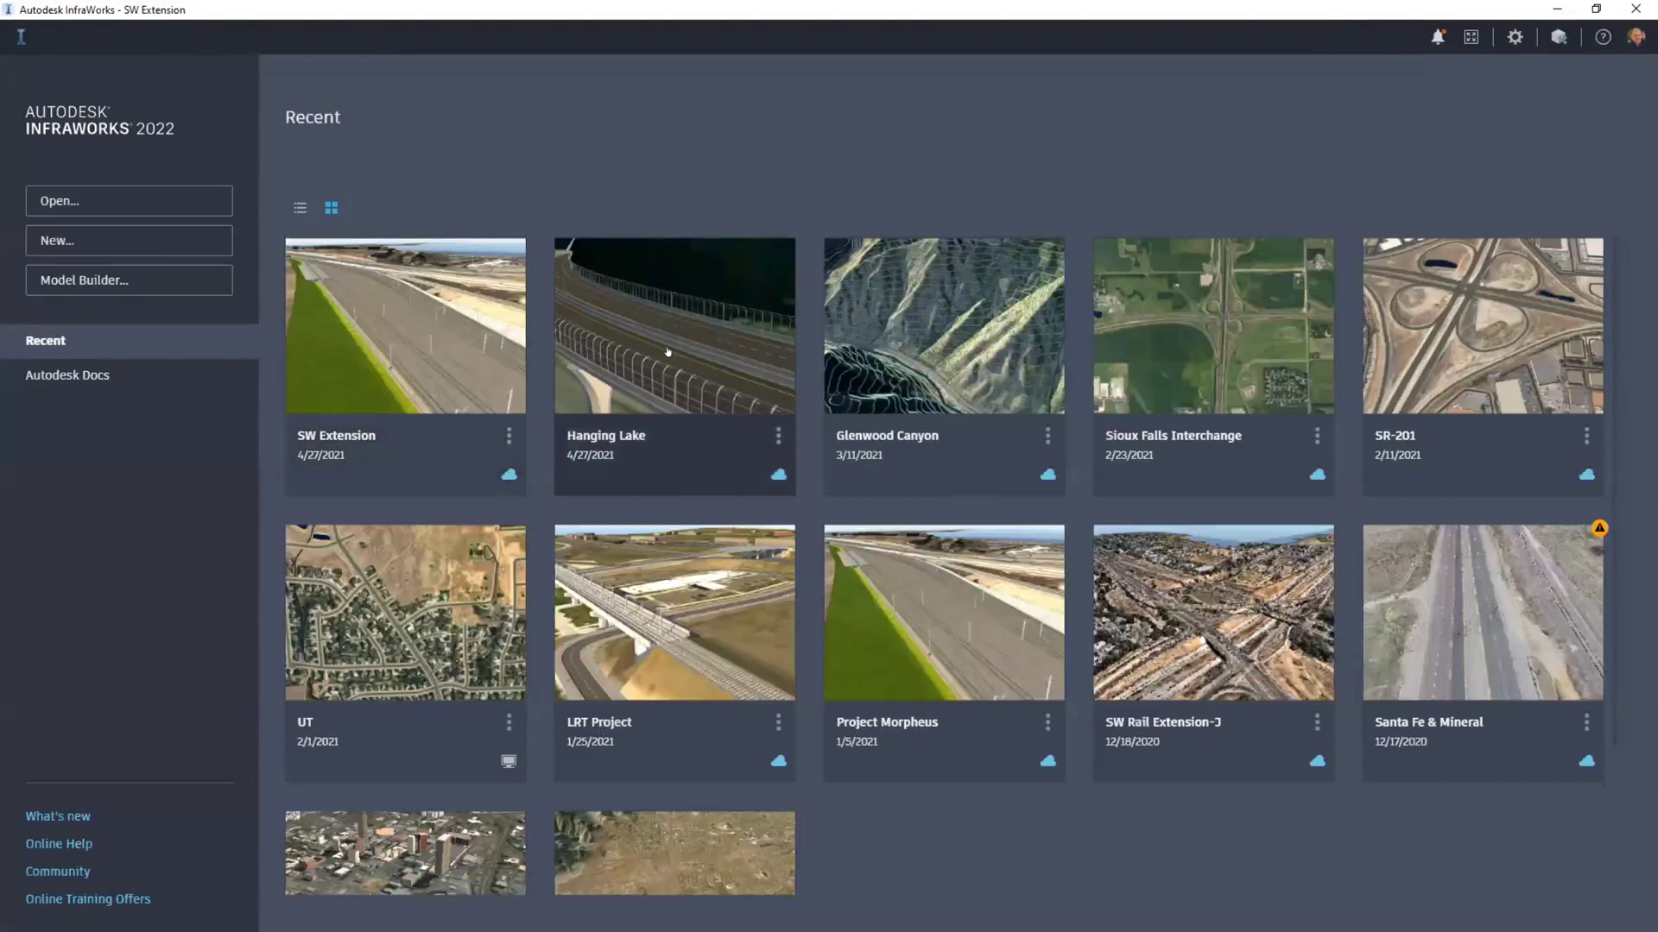
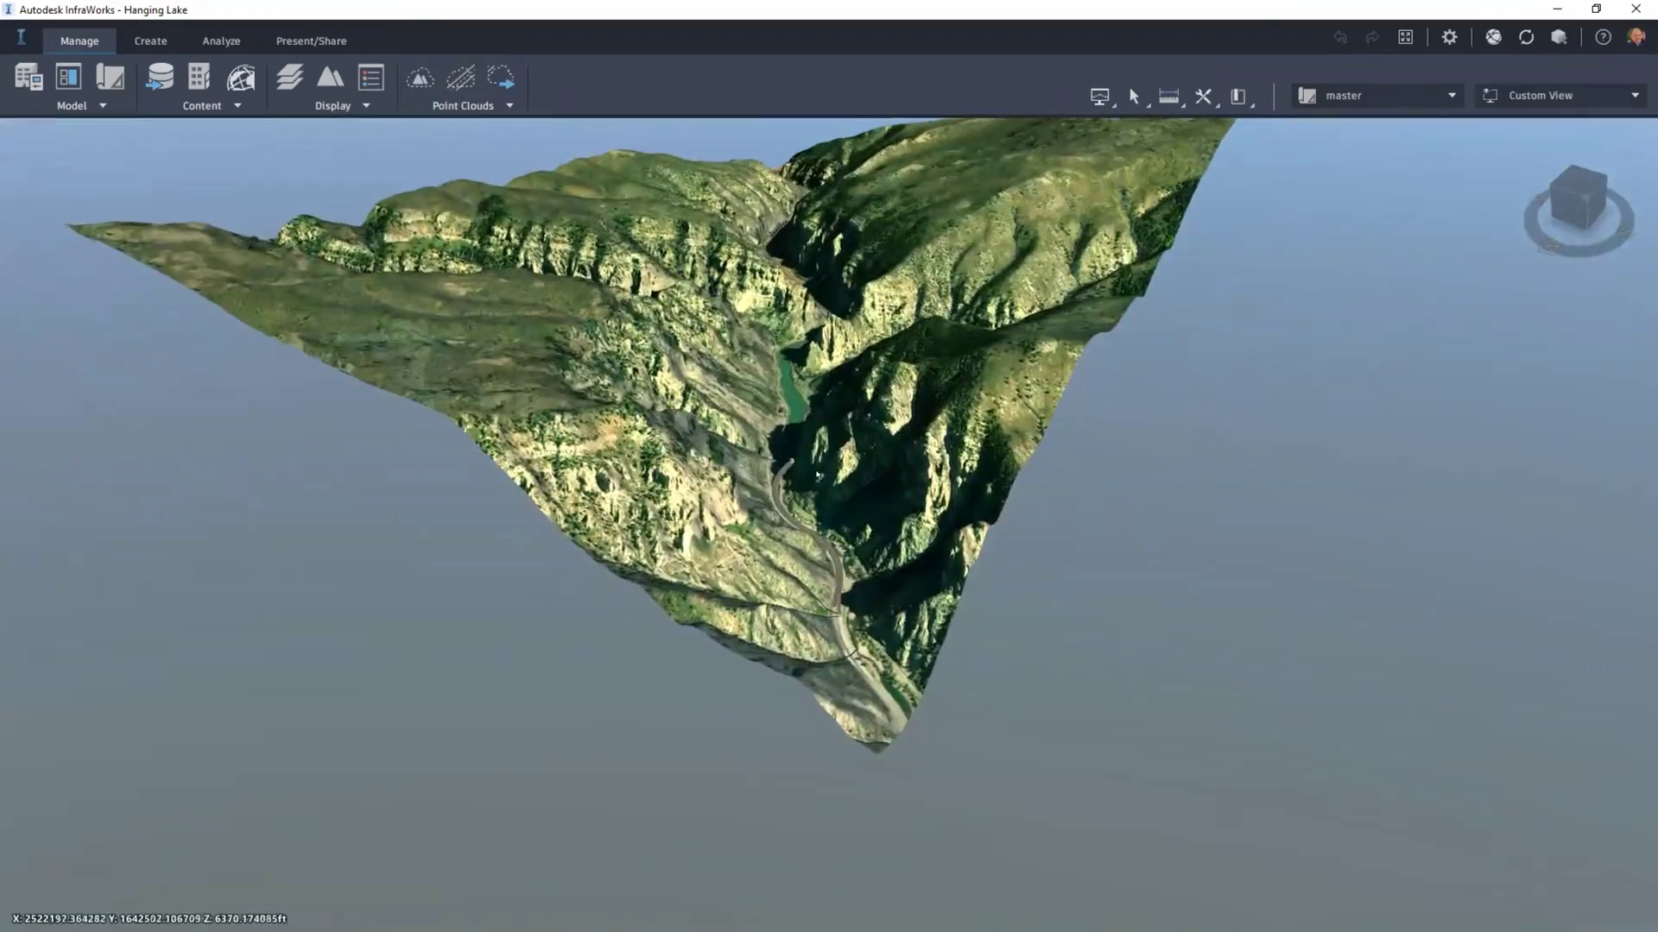
Step: Zoom and orbit into the canyon highway, then select right-hand roadway EB_70 to show its Road properties
{"action": "scroll", "coordinate": [817, 474], "scroll_direction": "up", "scroll_amount": 5}
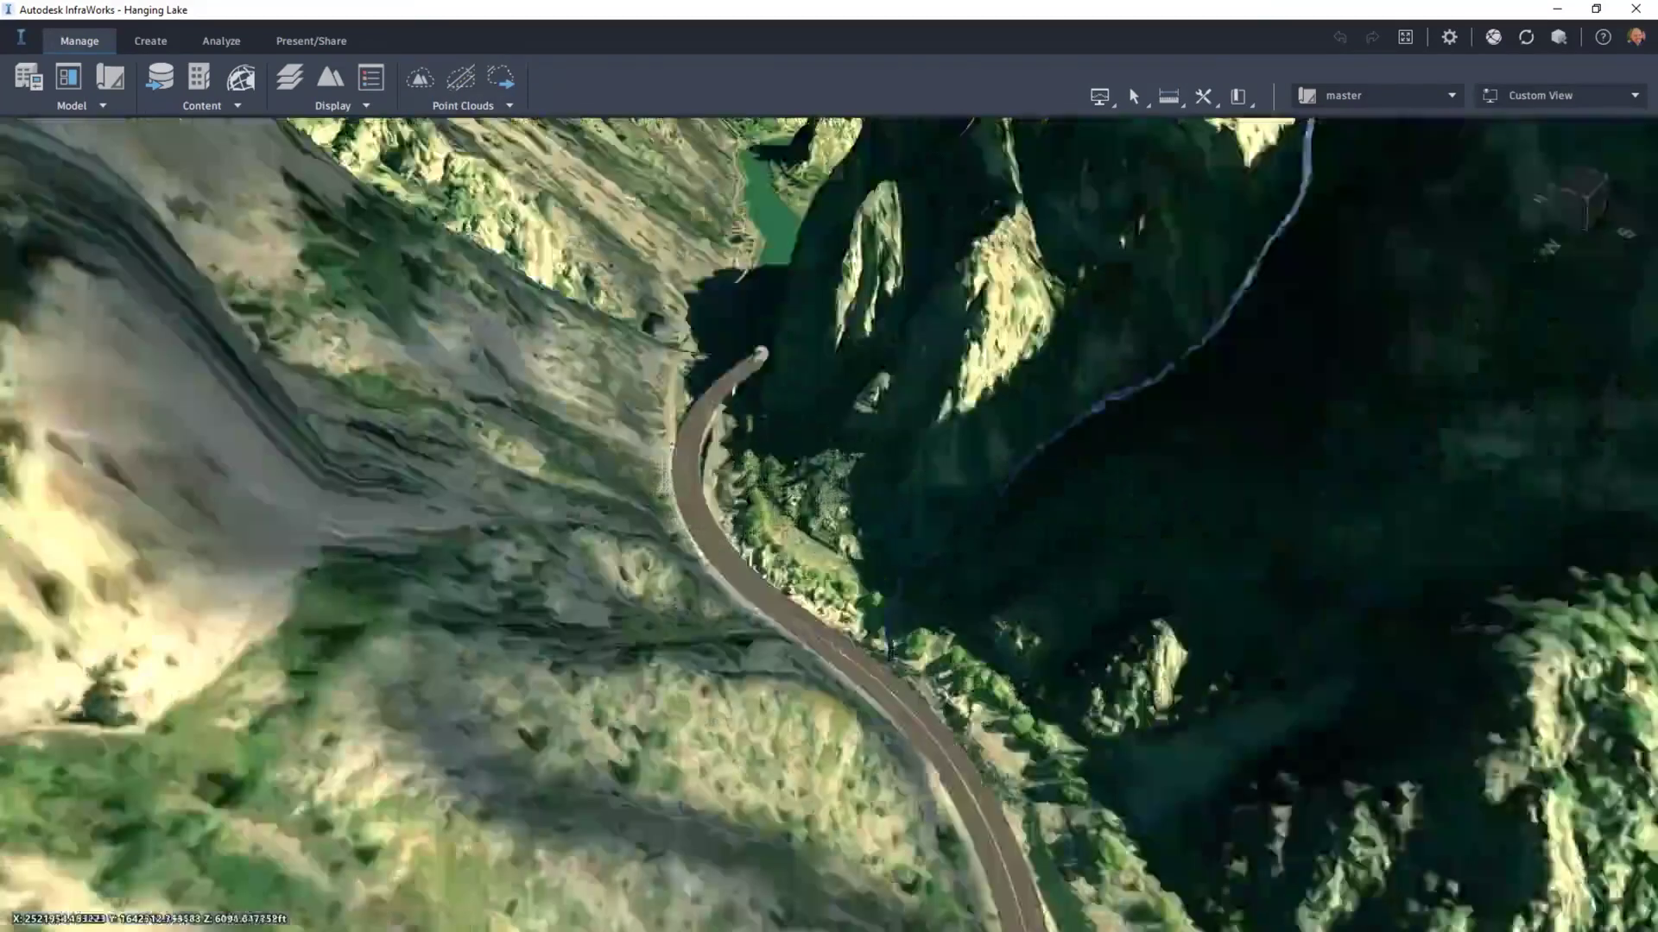
{"action": "scroll", "coordinate": [637, 571], "scroll_direction": "up", "scroll_amount": 5}
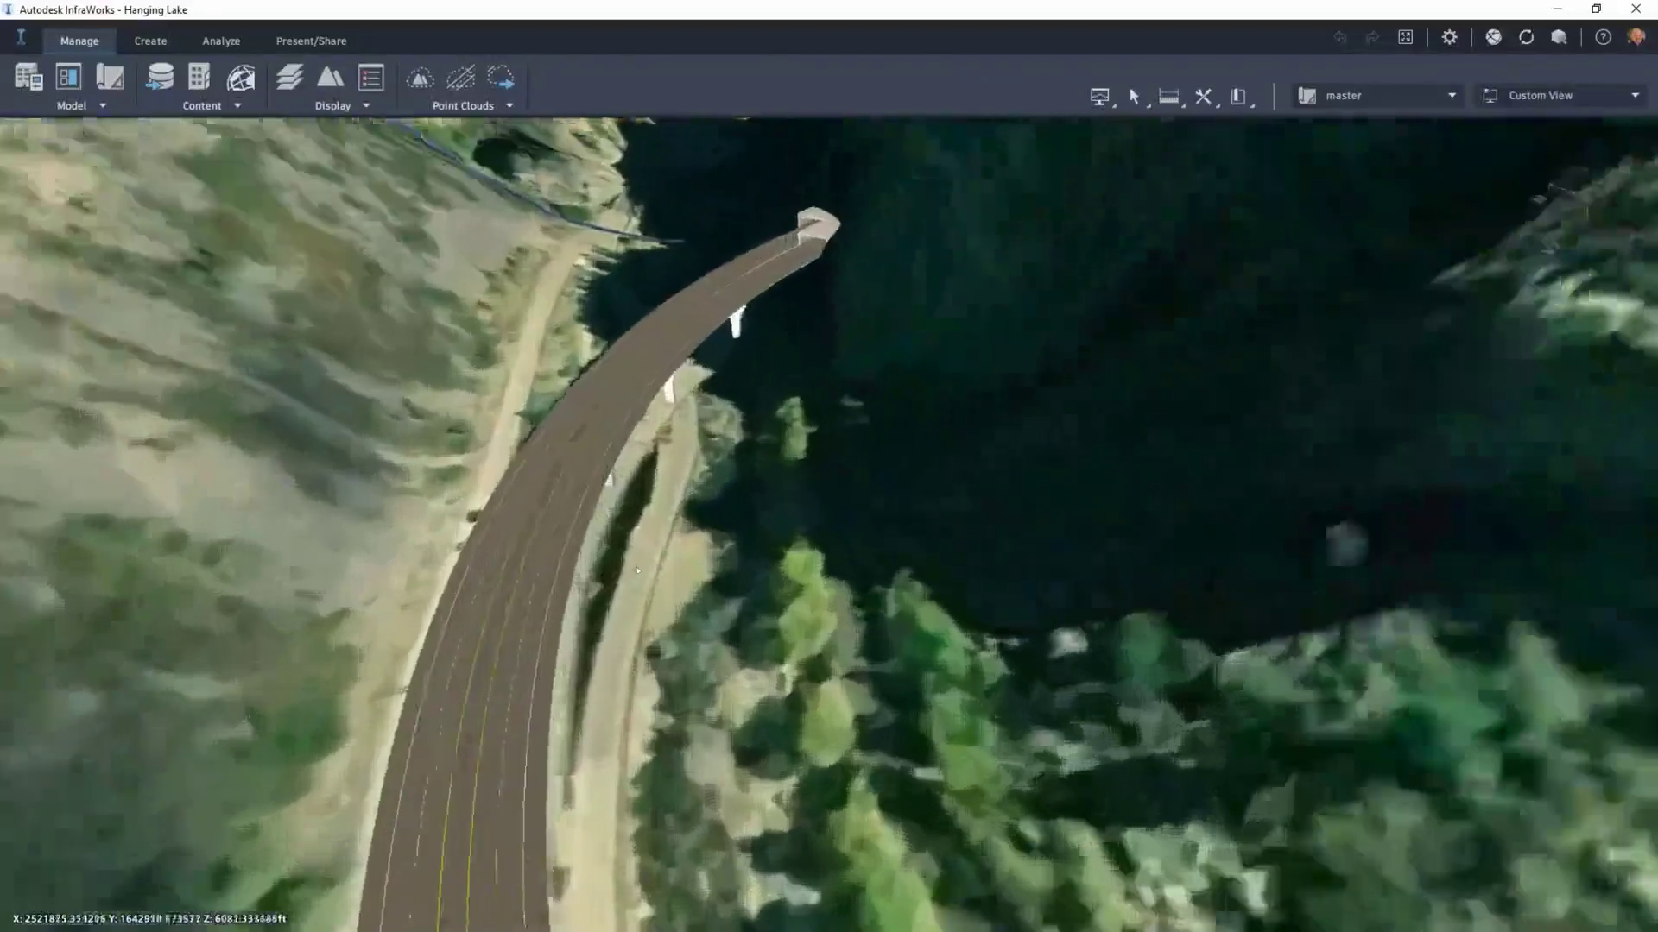
{"action": "middle_click_drag", "start_coordinate": [637, 571], "coordinate": [678, 175], "text": "shift"}
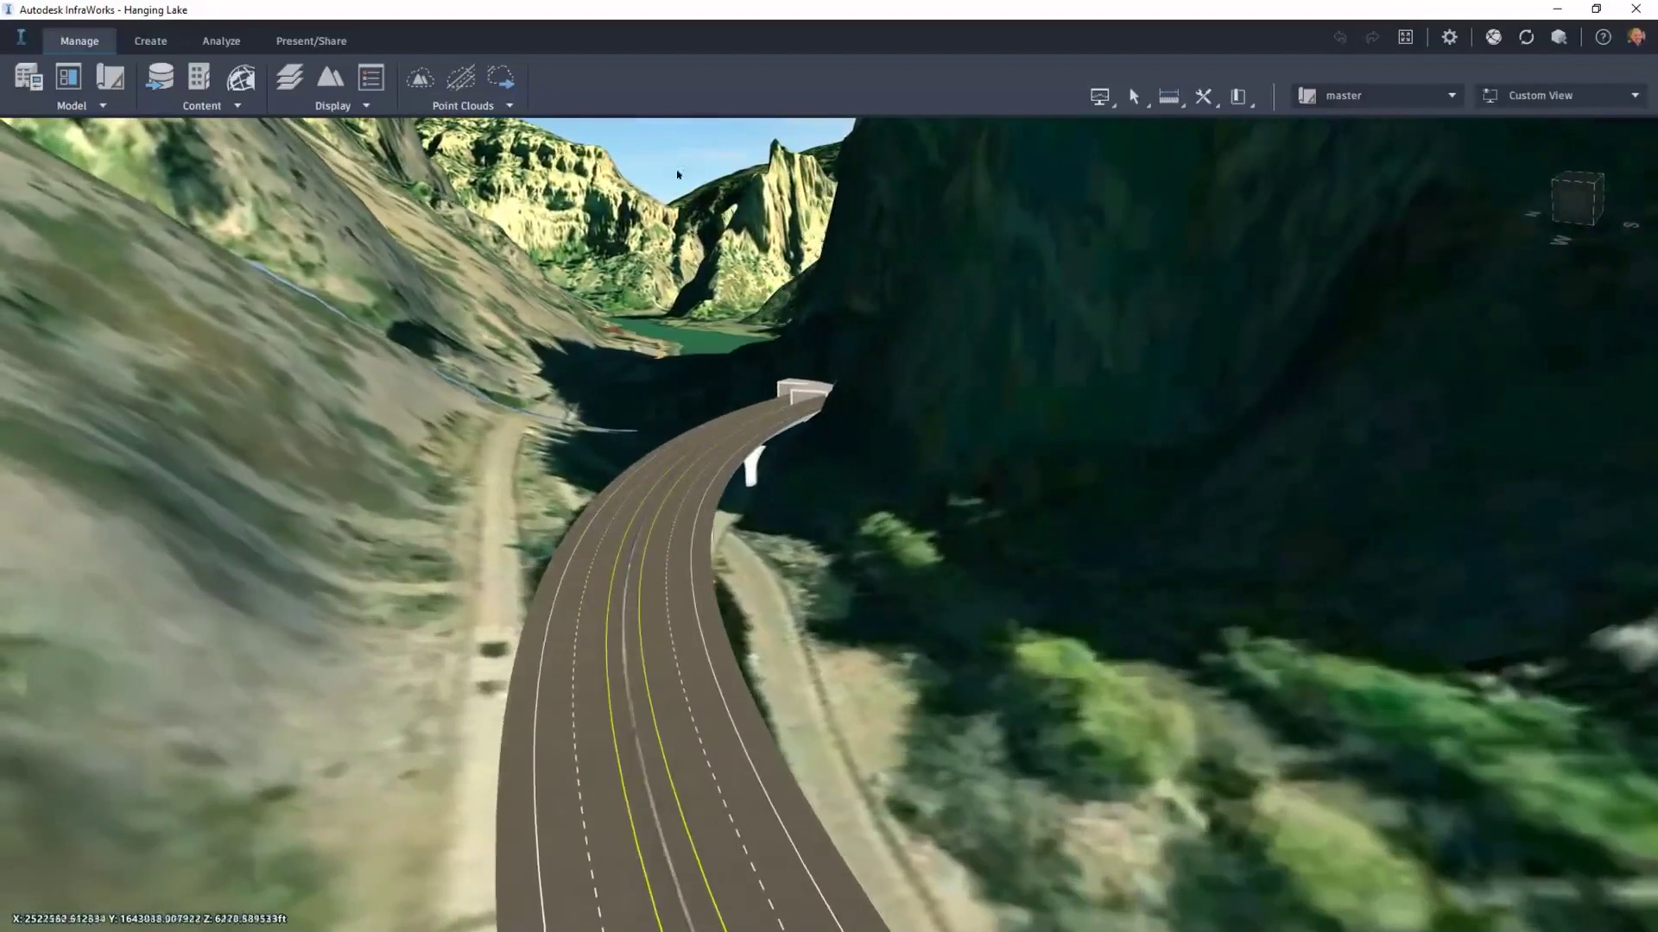
{"action": "scroll", "coordinate": [749, 599], "scroll_direction": "up", "scroll_amount": 5}
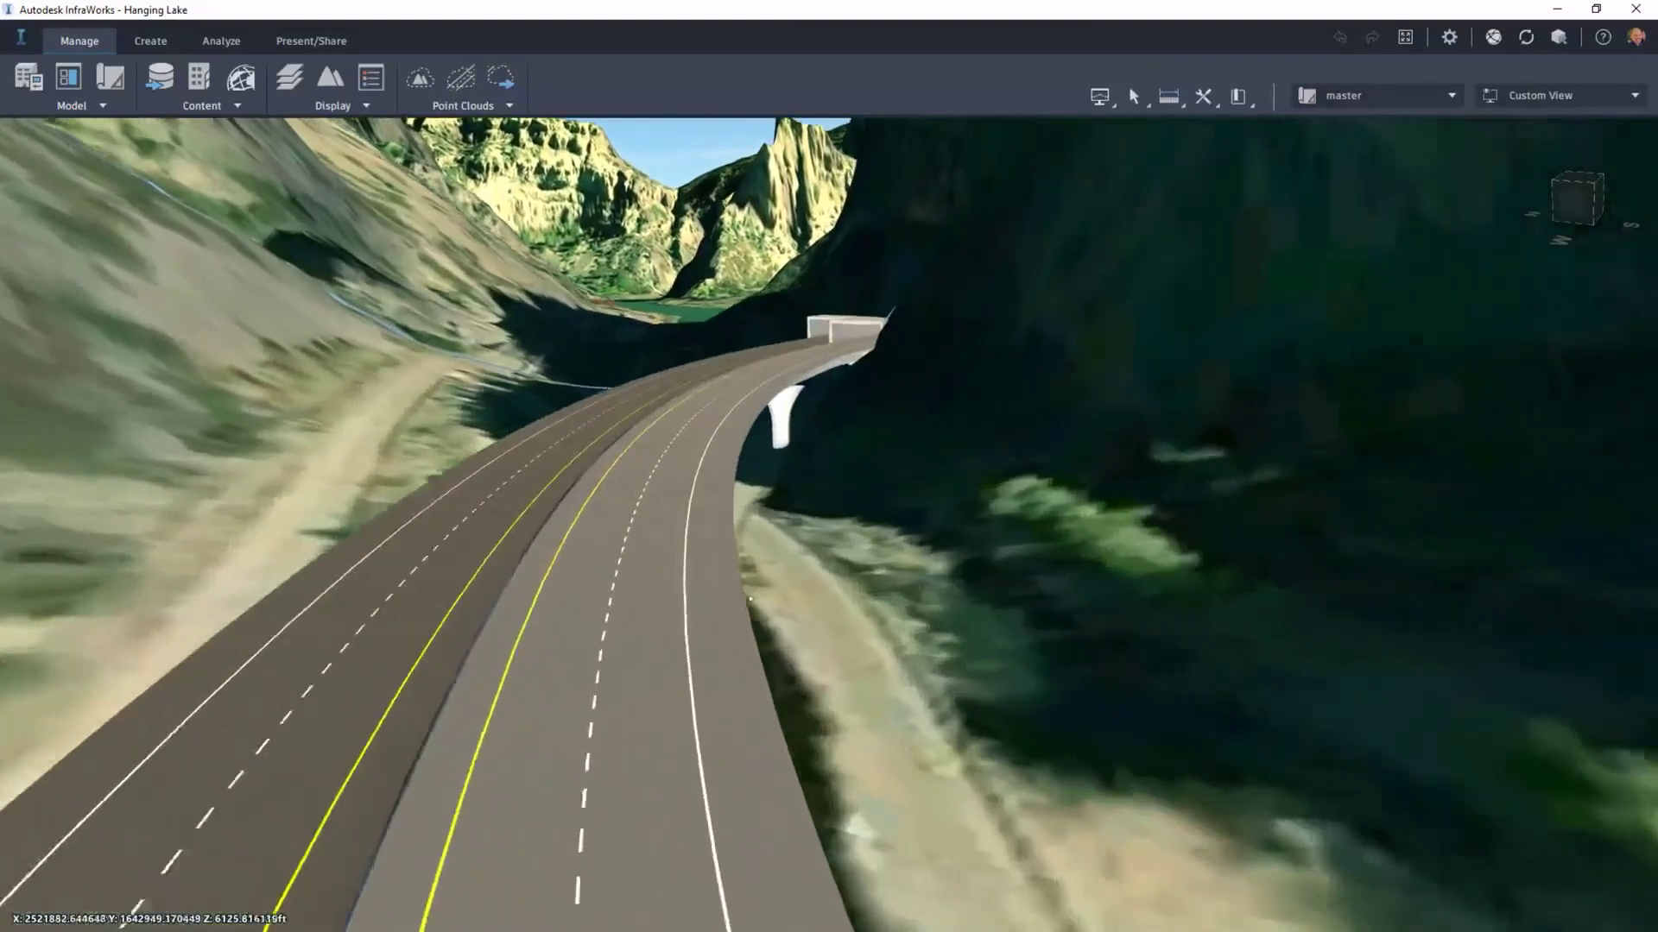
{"action": "middle_click_drag", "start_coordinate": [921, 432], "coordinate": [1136, 464], "text": "shift"}
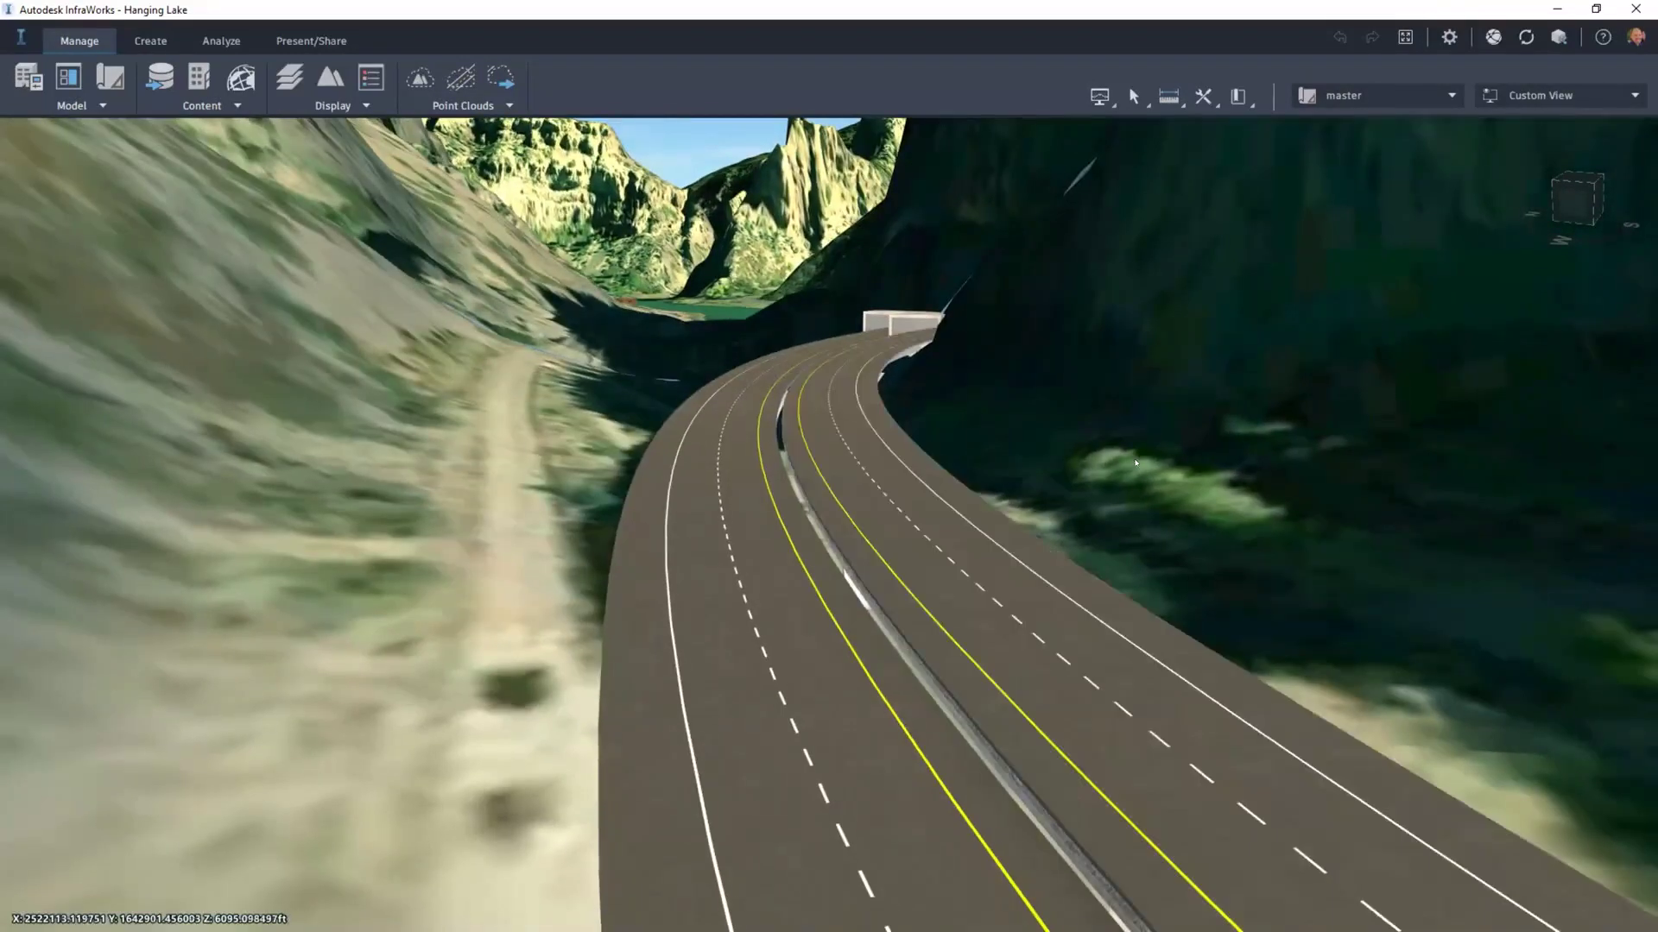
{"action": "left_click", "coordinate": [928, 572]}
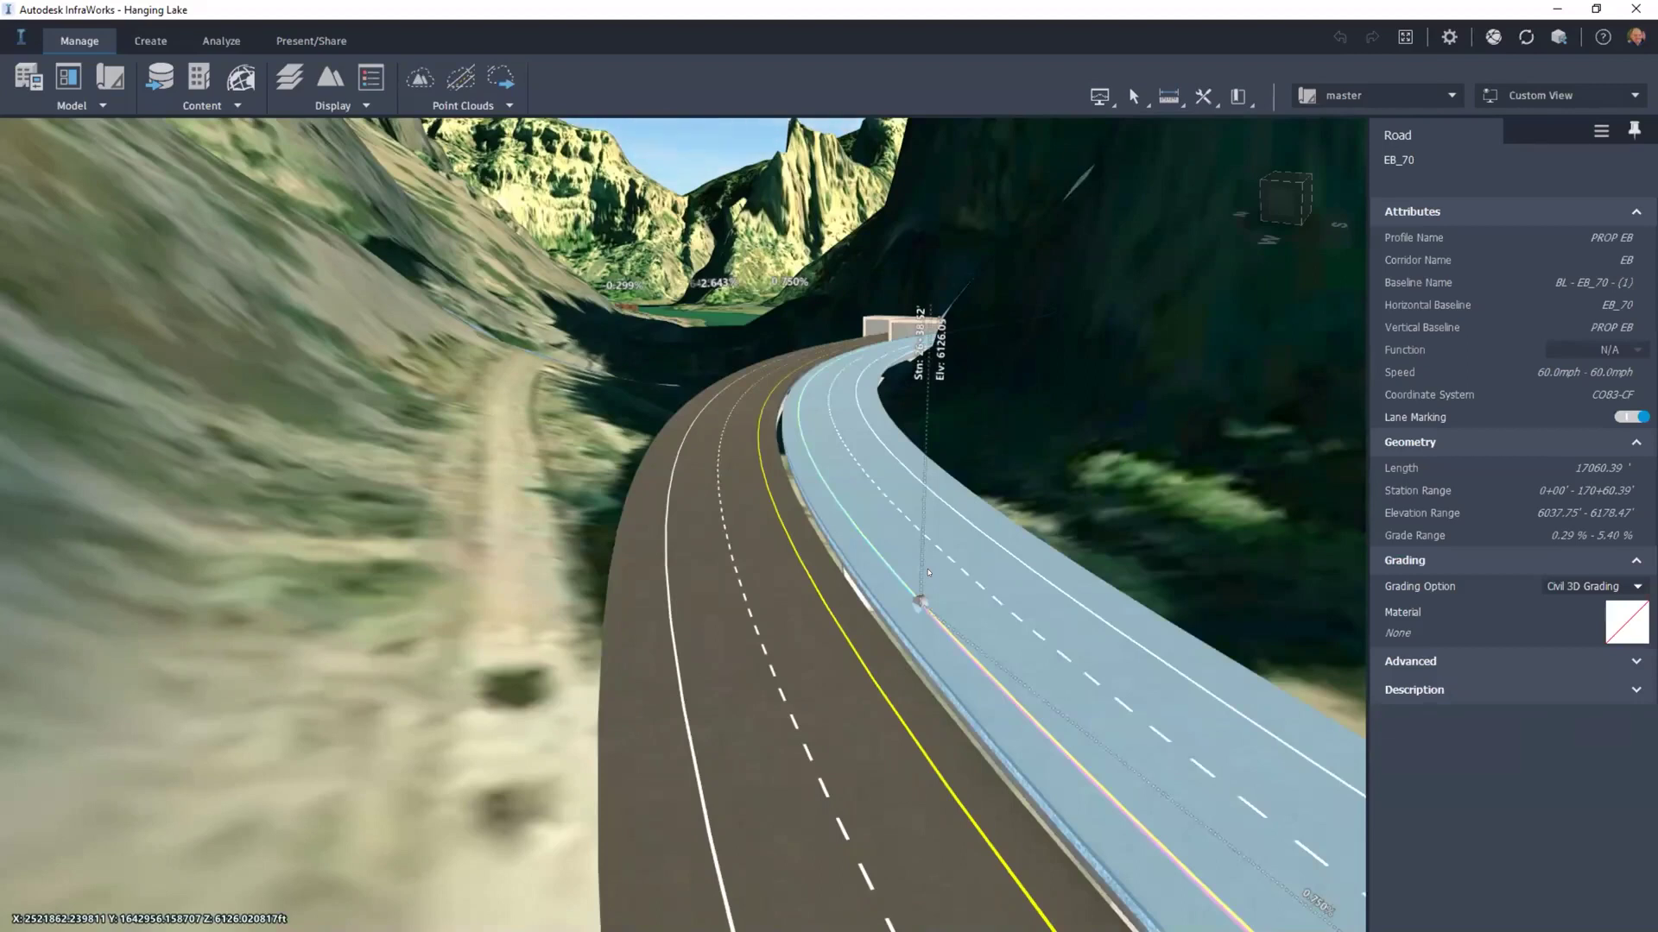
{"action": "right_click", "coordinate": [928, 572]}
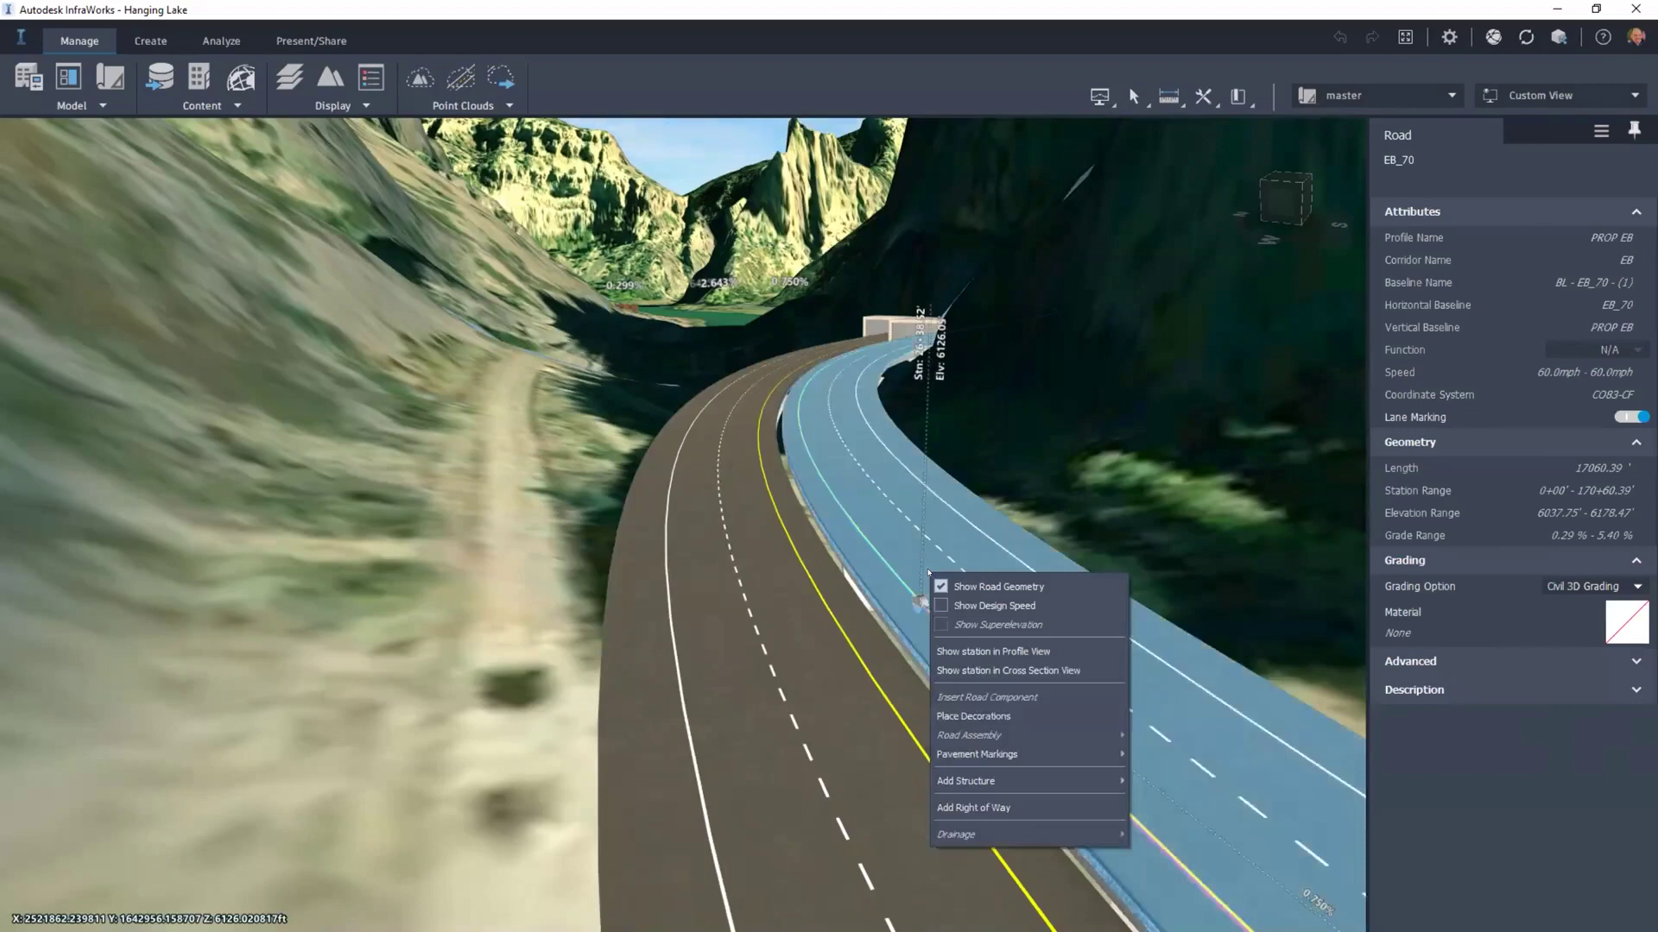
Step: Start placing decorations on the road and search for the Concrete Barrier Grey component
{"action": "left_click", "coordinate": [973, 715]}
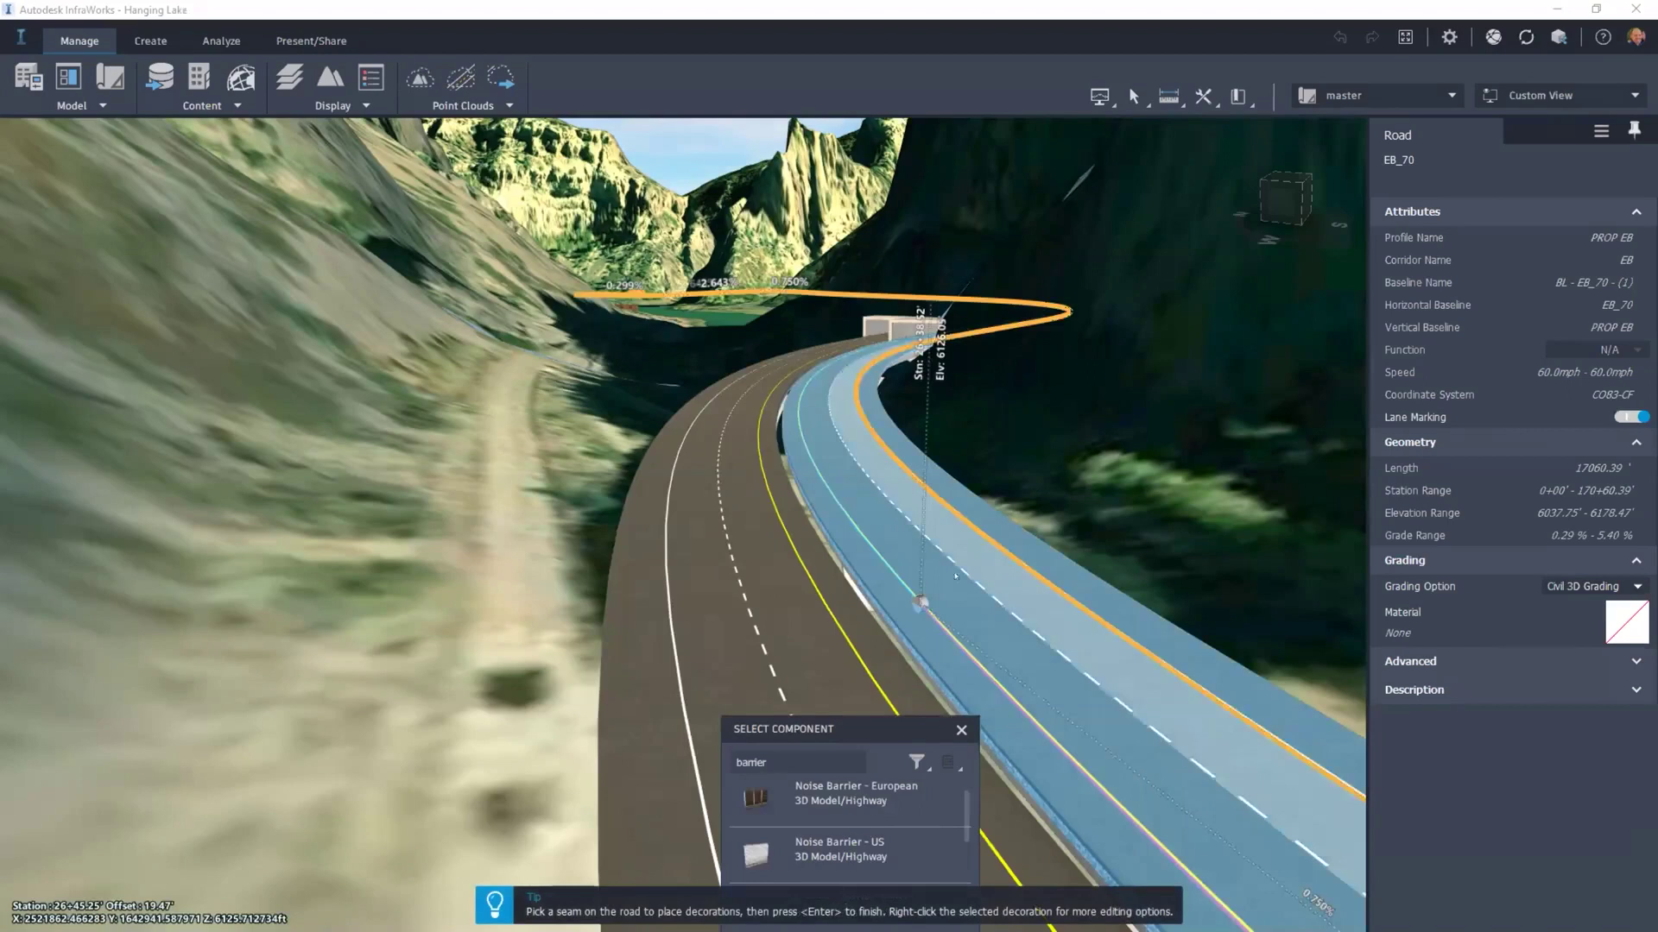
{"action": "left_click_drag", "start_coordinate": [806, 761], "coordinate": [208, 243]}
{"action": "left_click", "coordinate": [187, 242]}
{"action": "scroll", "coordinate": [278, 377], "scroll_direction": "down", "scroll_amount": 5}
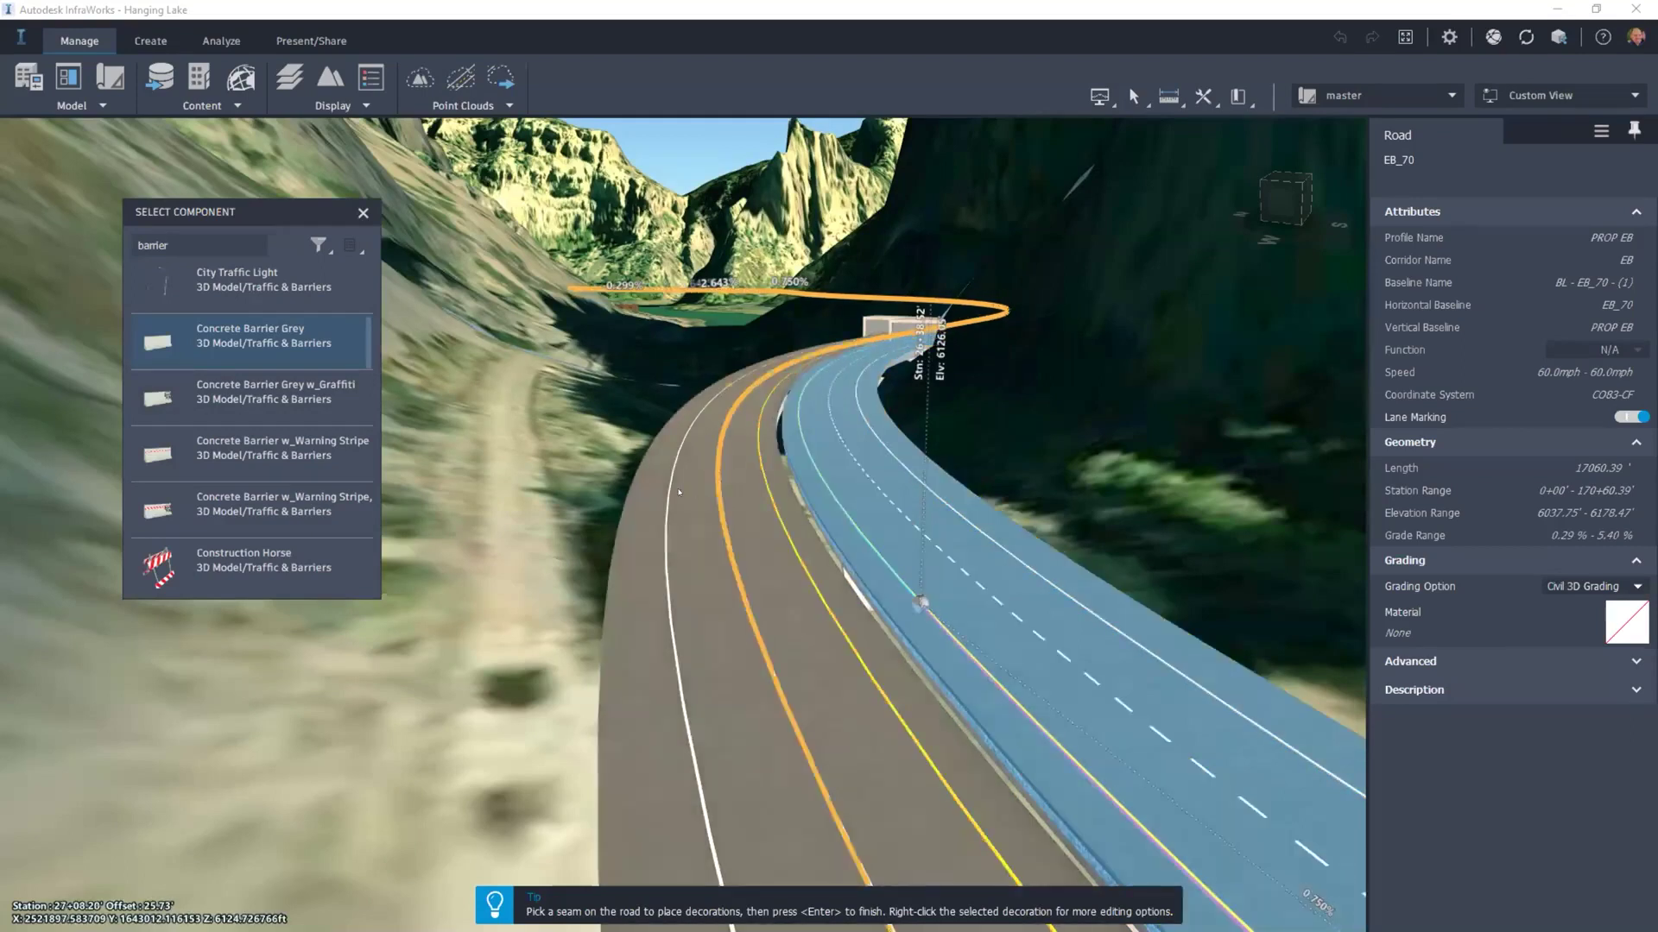
Step: Place Concrete Barrier Grey rows along the left edge, the median seam and the right edge
{"action": "left_click", "coordinate": [628, 492]}
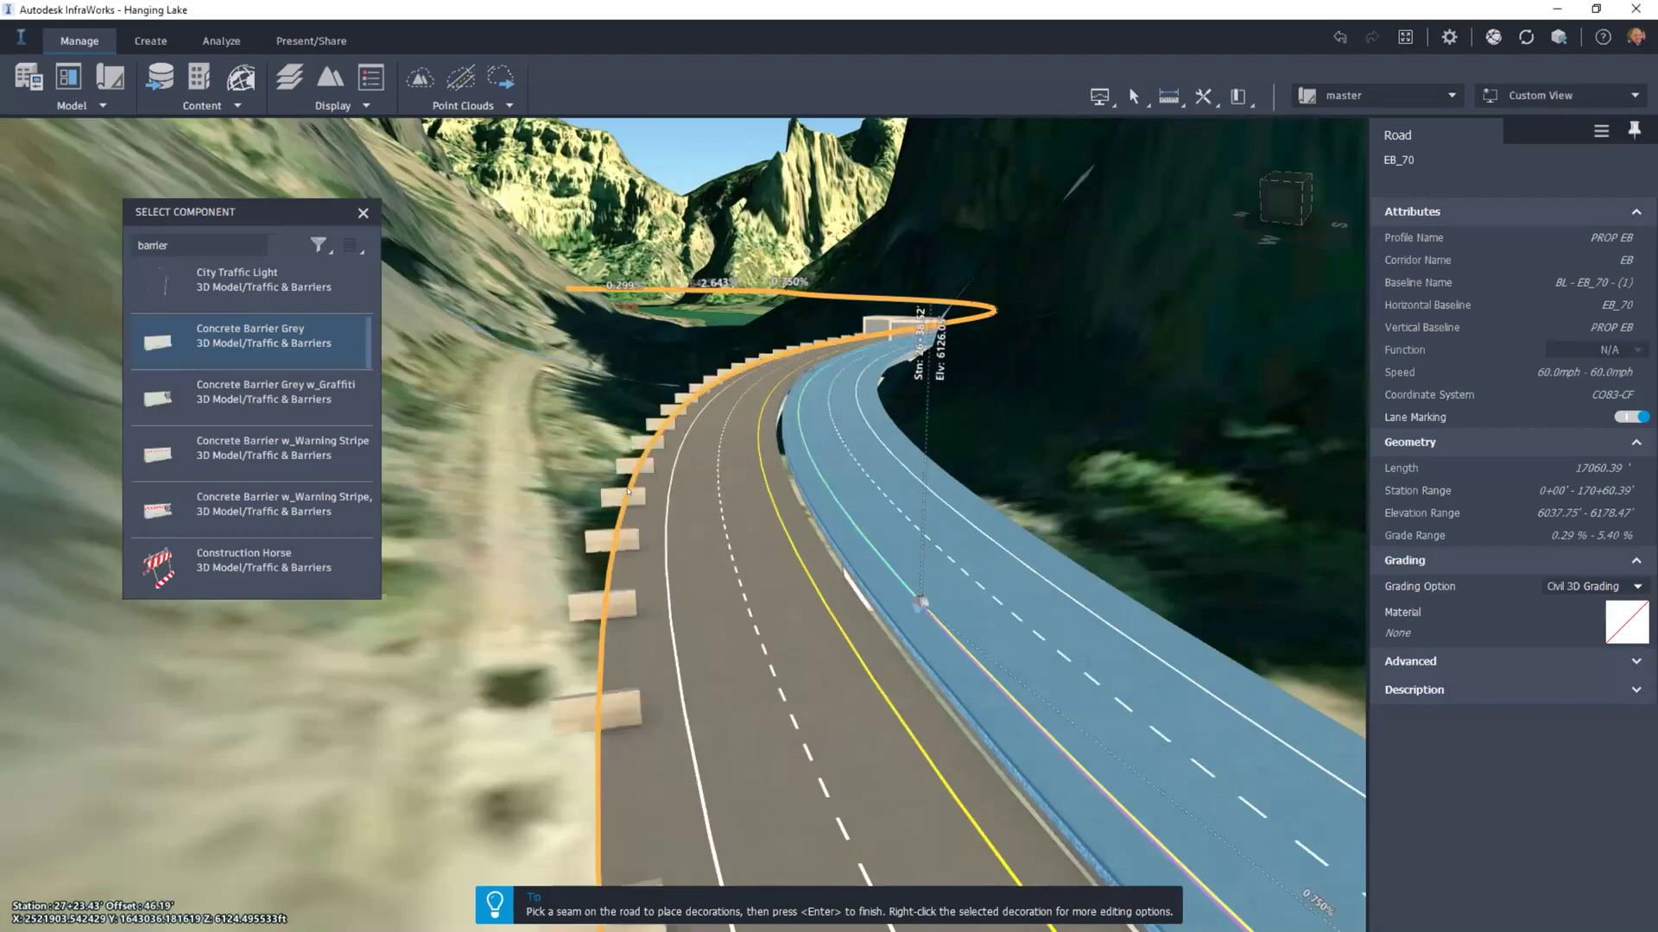
{"action": "left_click", "coordinate": [803, 507]}
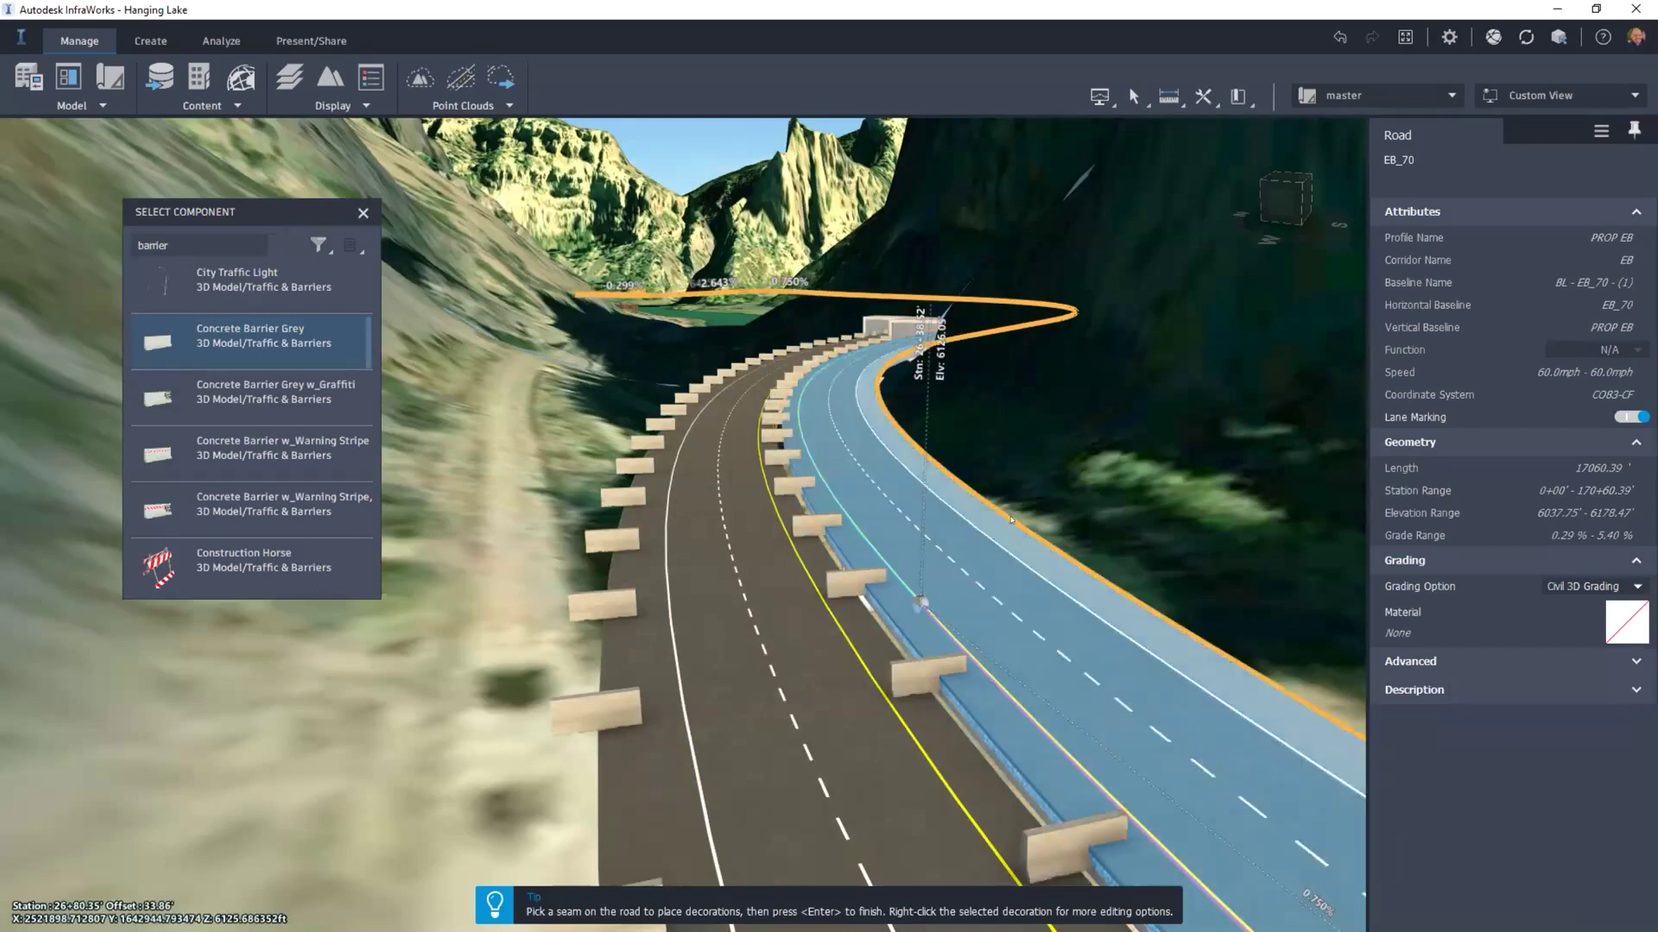
{"action": "left_click", "coordinate": [1011, 520]}
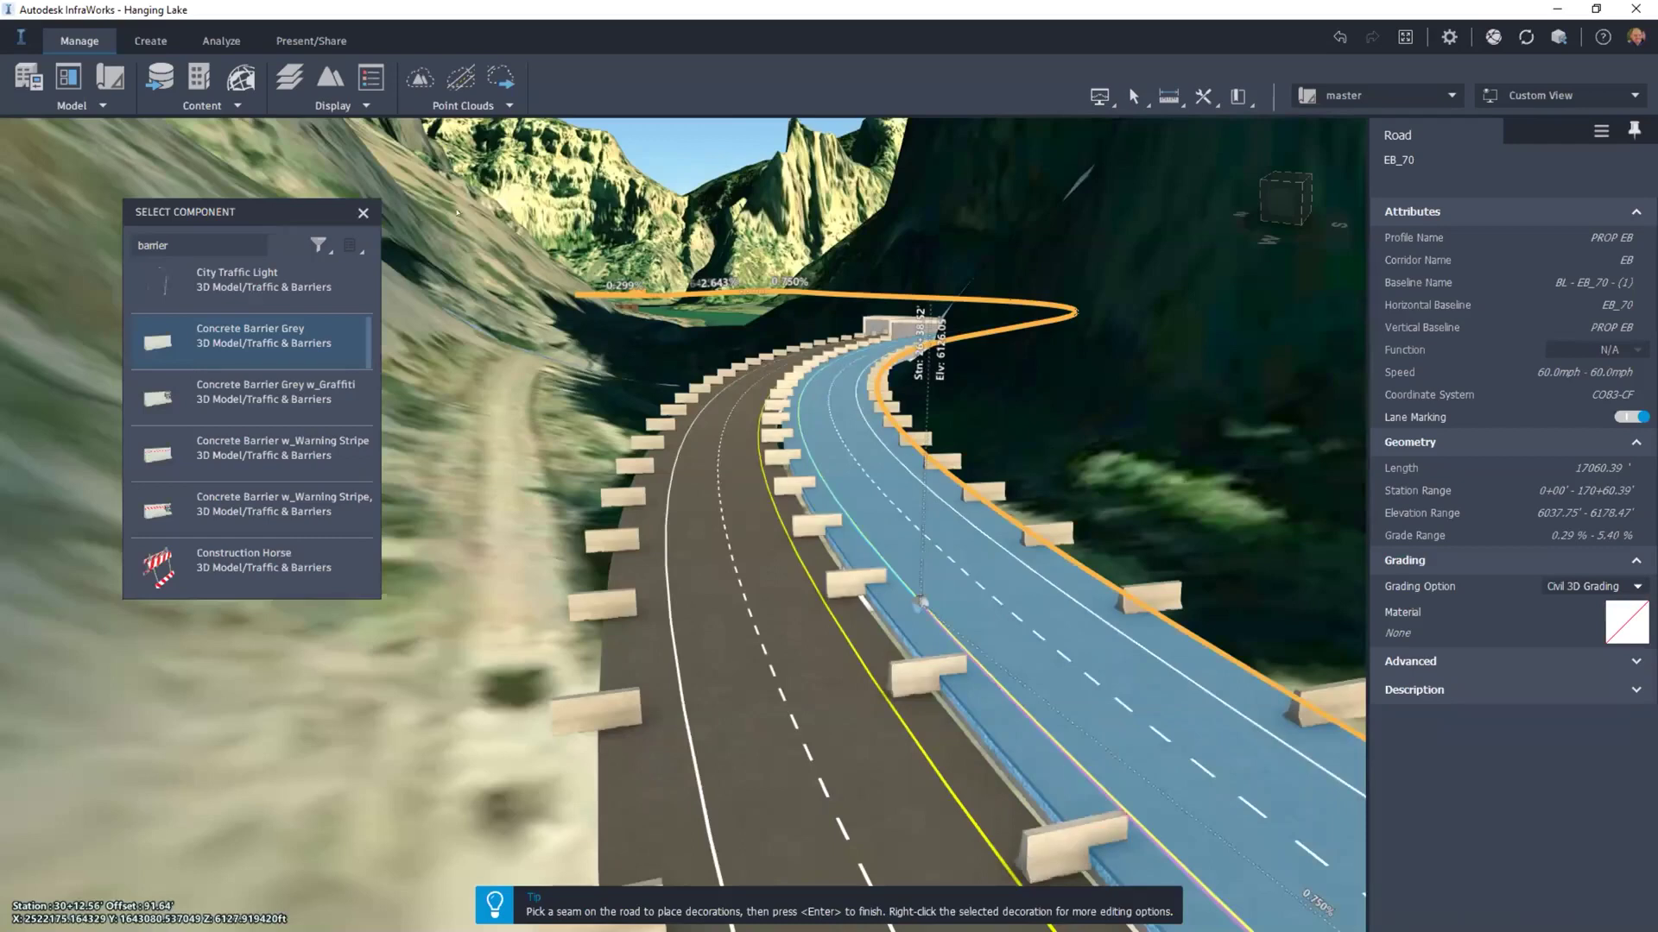
{"action": "key", "text": "Return"}
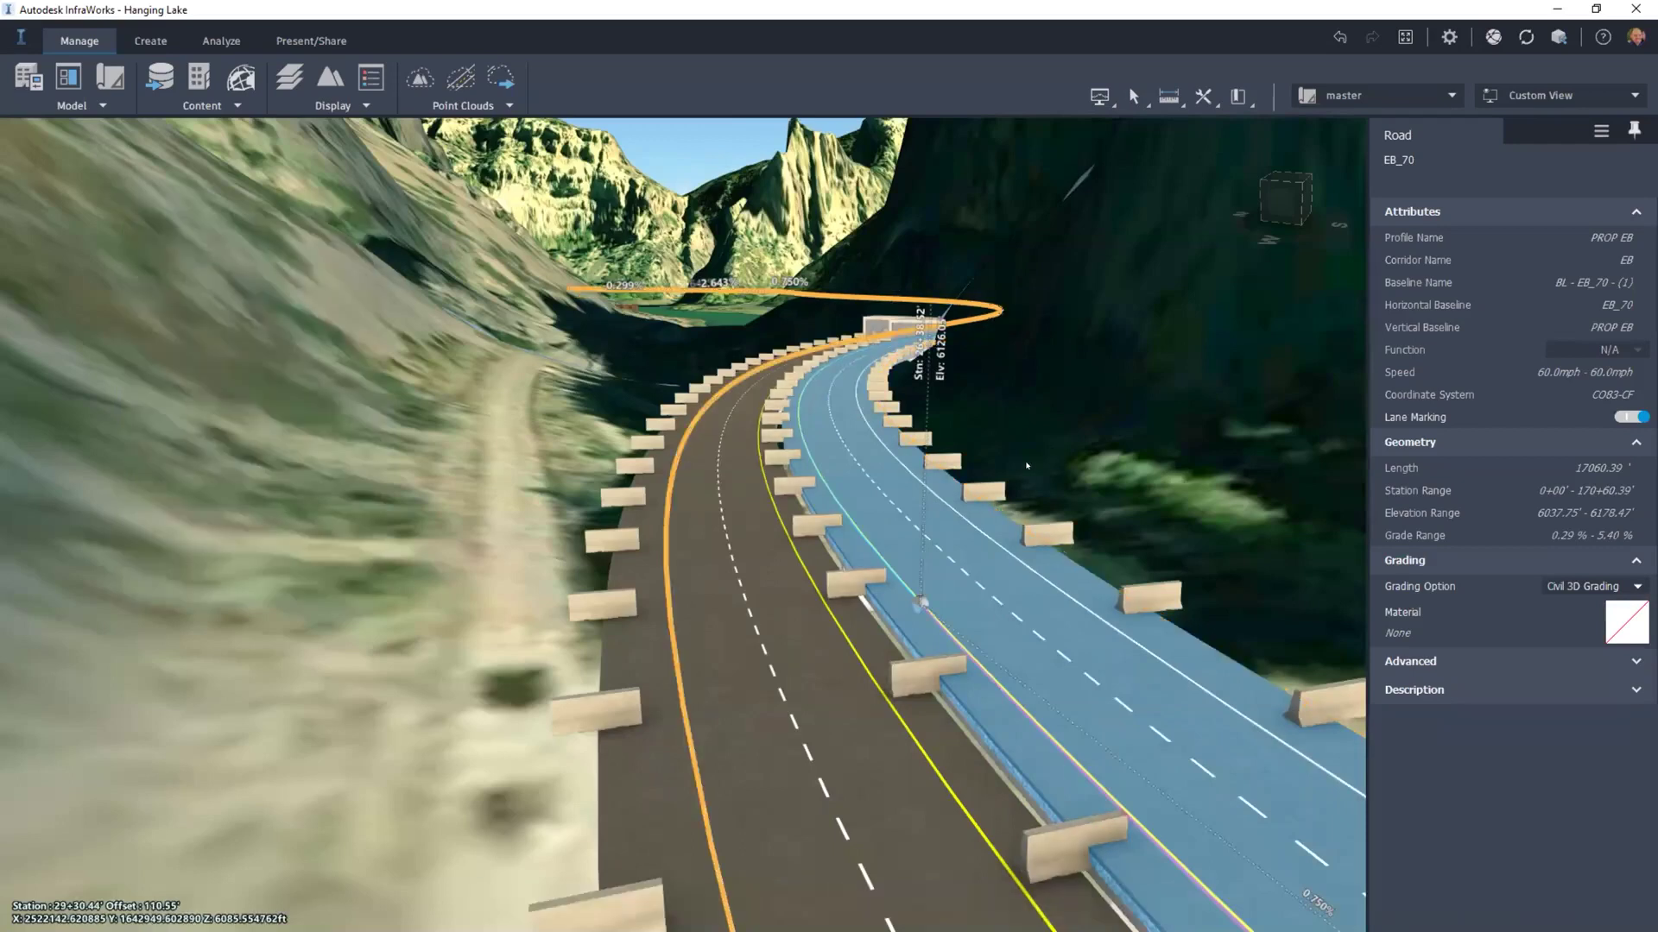
{"action": "key", "text": "Escape"}
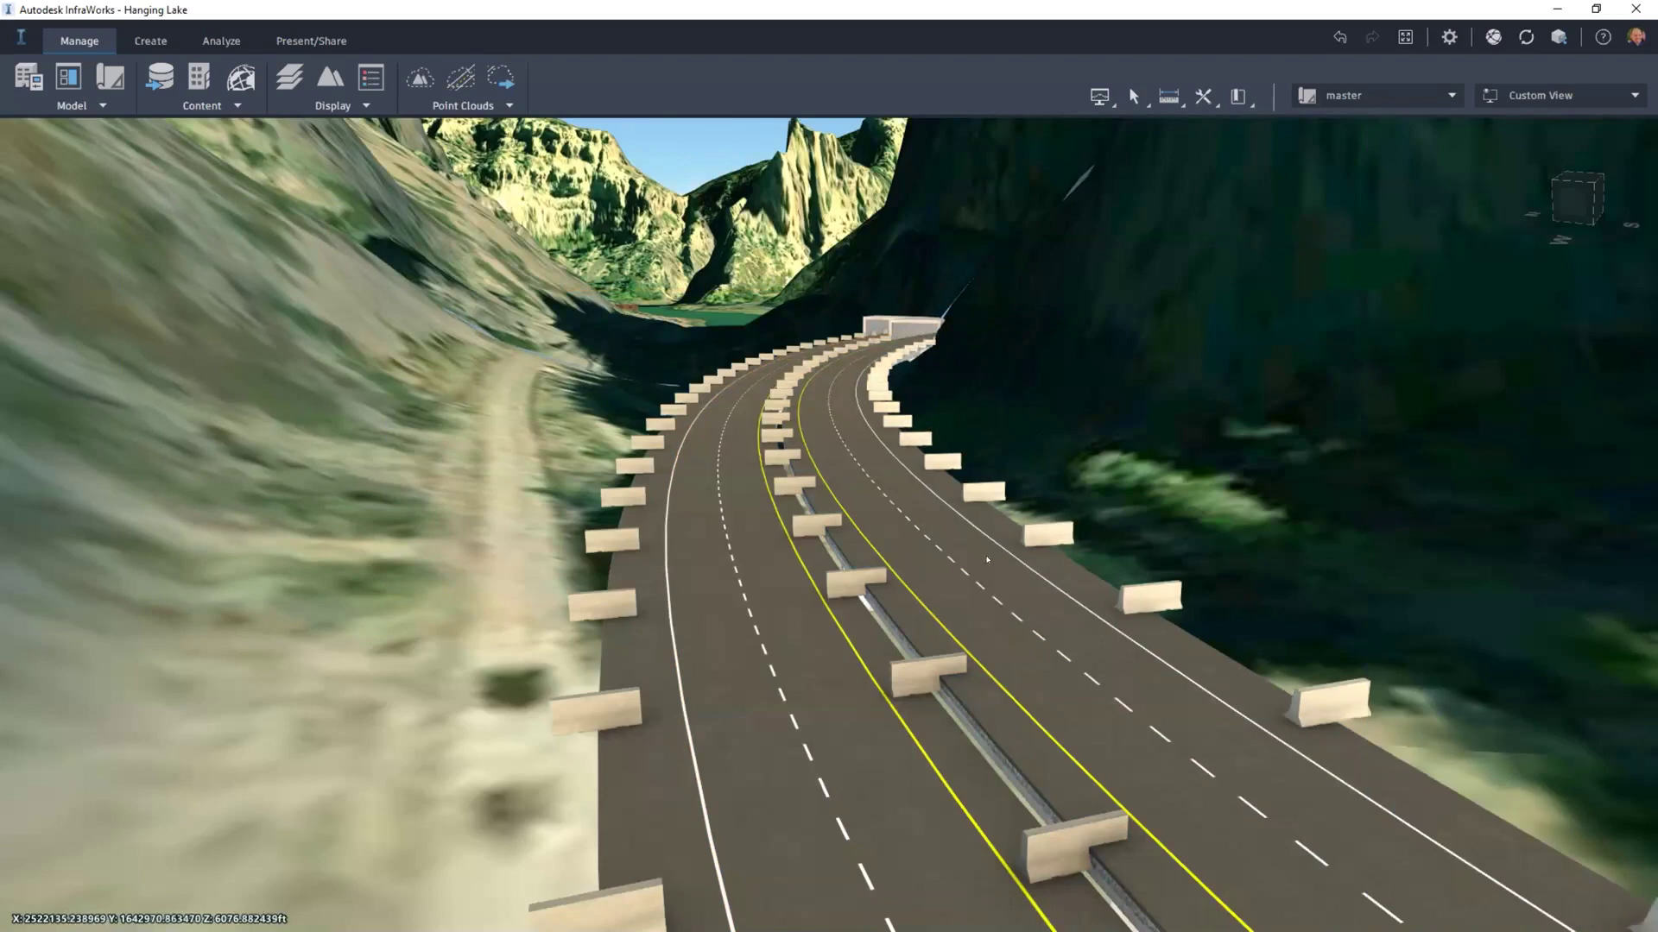
{"action": "left_click", "coordinate": [987, 491]}
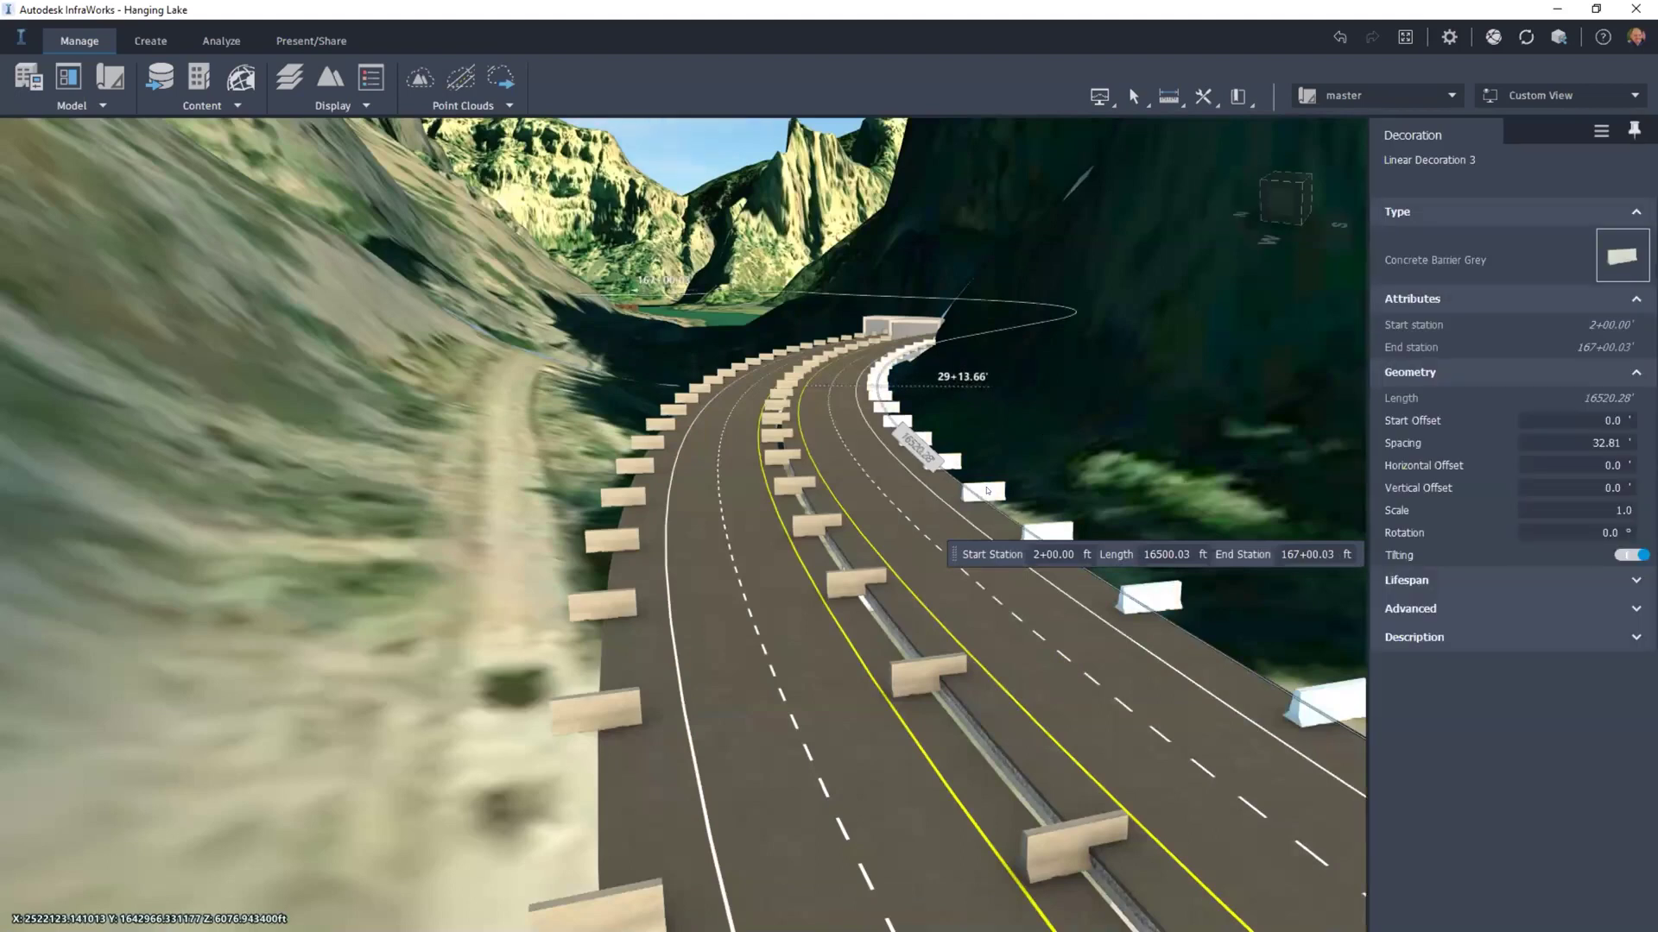
Step: Set the right-edge barrier decoration's rotation to 90°
{"action": "left_click_drag", "start_coordinate": [987, 491], "coordinate": [913, 432]}
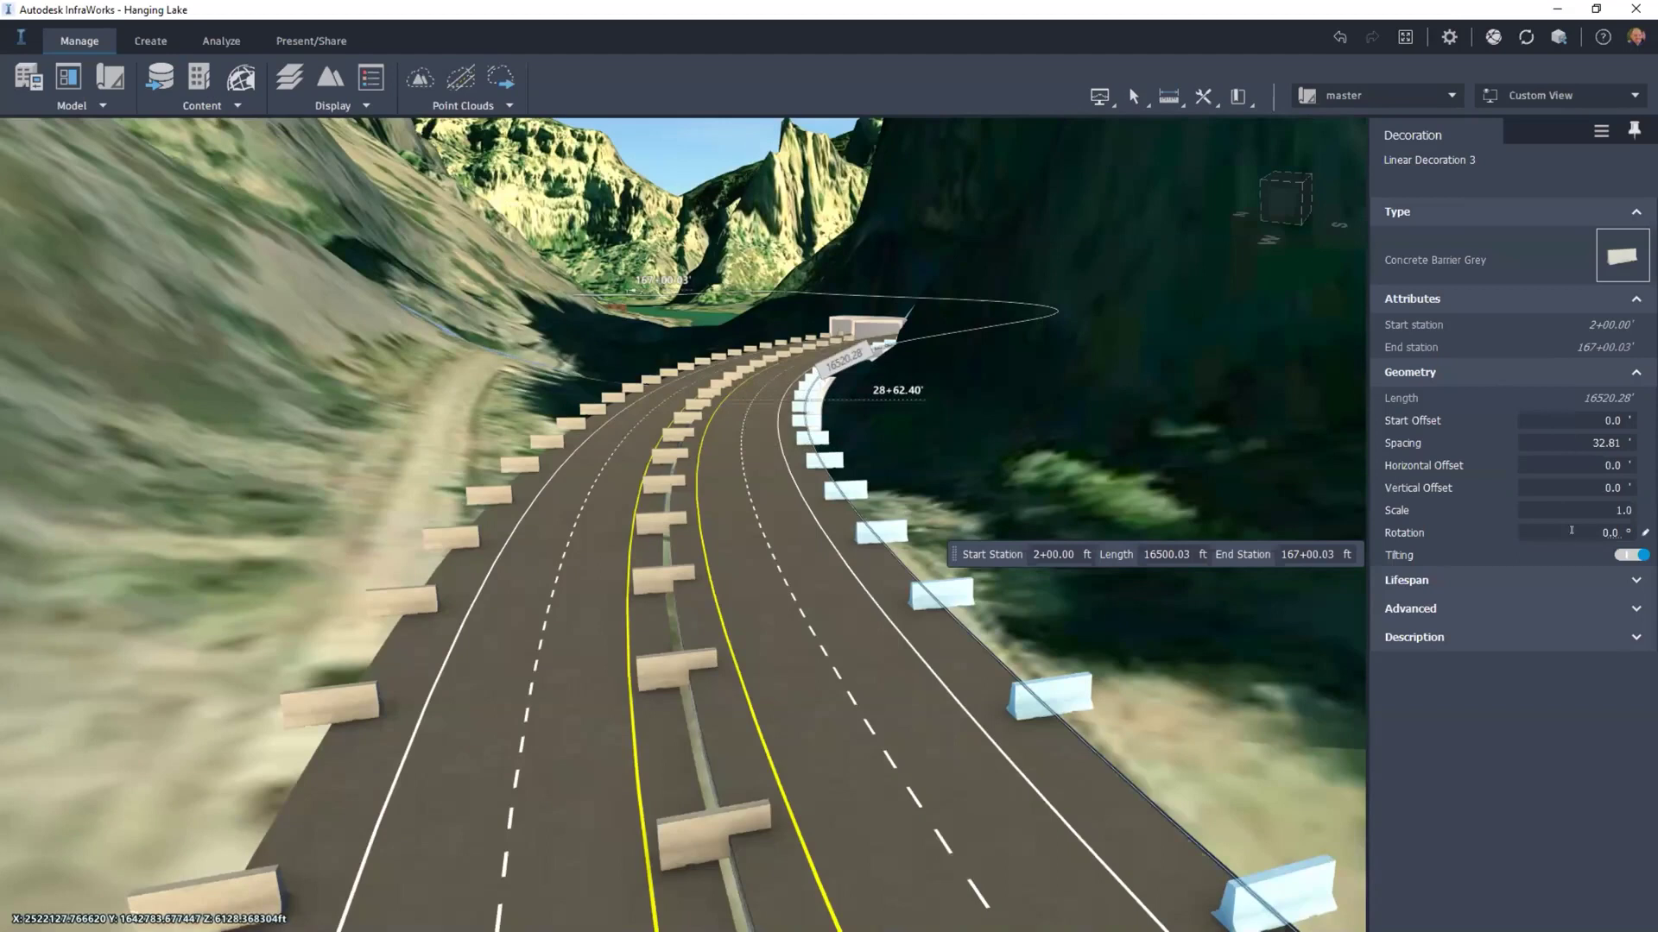
{"action": "left_click", "coordinate": [1599, 522]}
{"action": "type", "text": "90"}
{"action": "key", "text": "Return"}
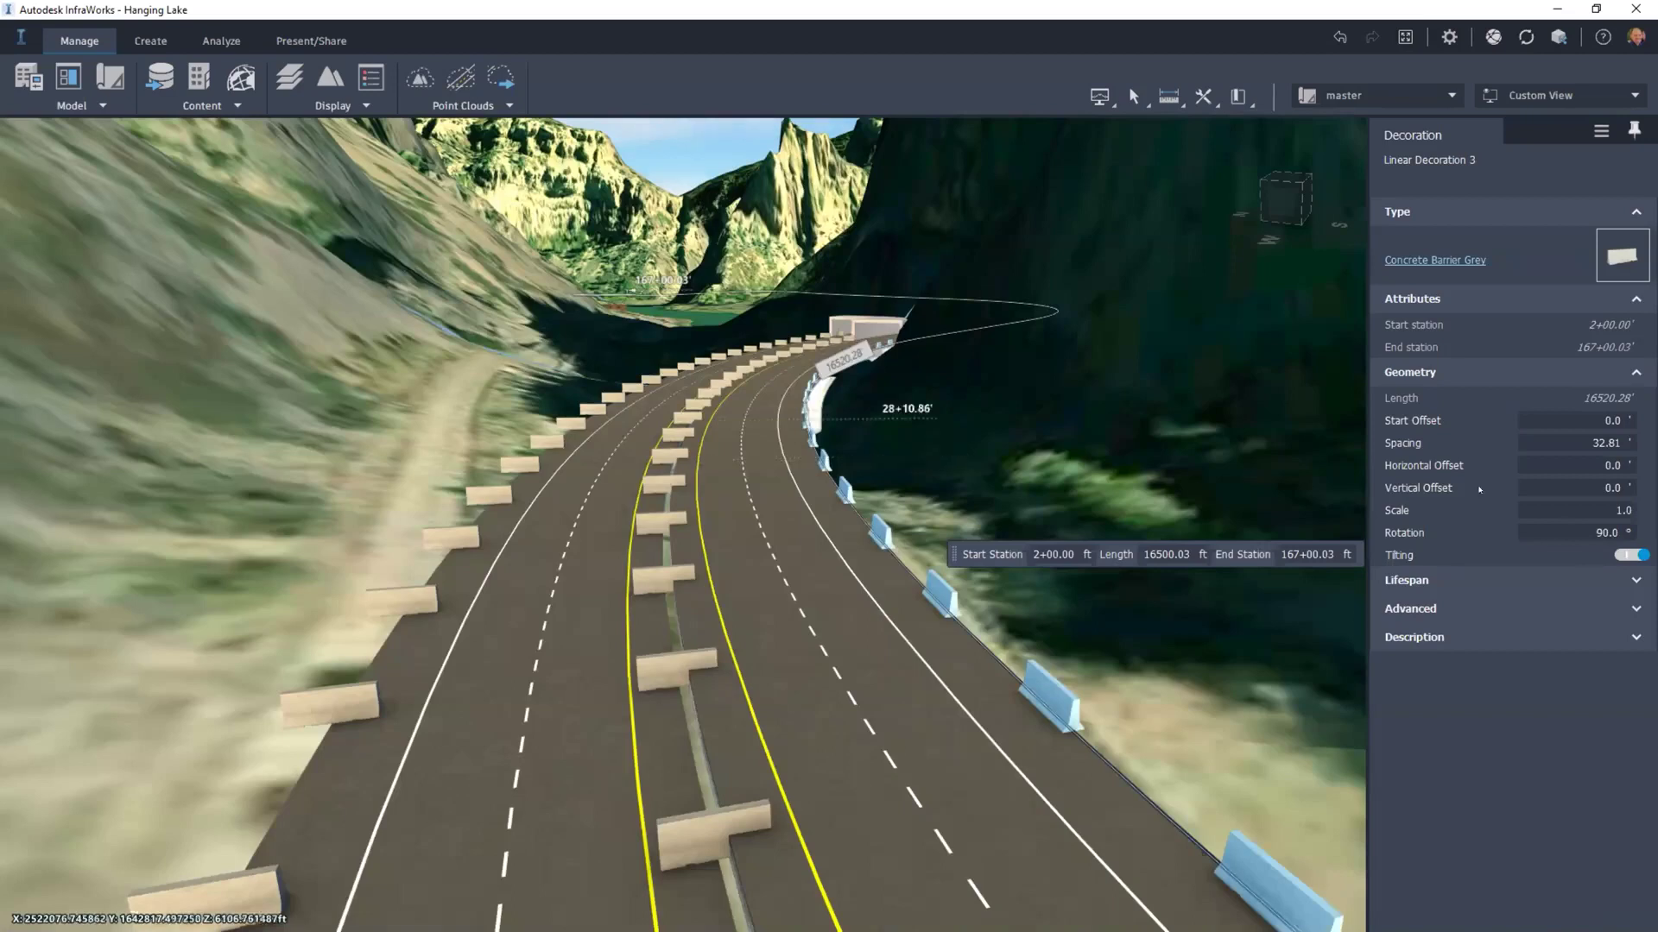
Step: Set the right-edge barrier spacing to 10 ft so the blocks form a continuous wall
{"action": "left_click", "coordinate": [1612, 442]}
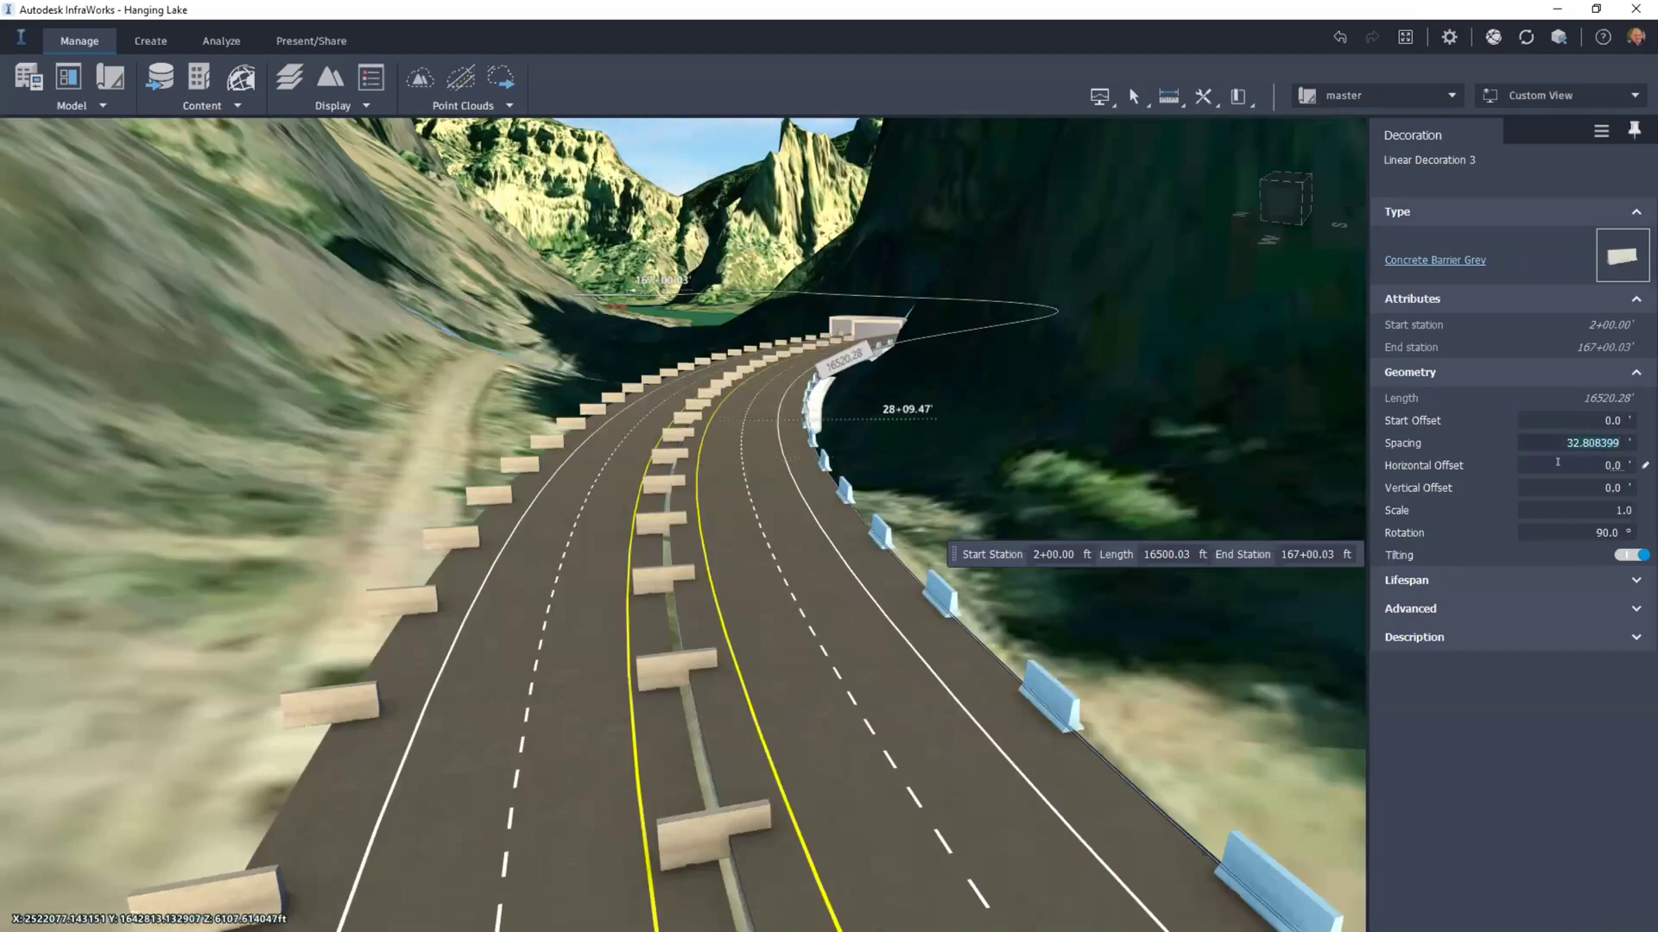
{"action": "type", "text": "12"}
{"action": "key", "text": "Return"}
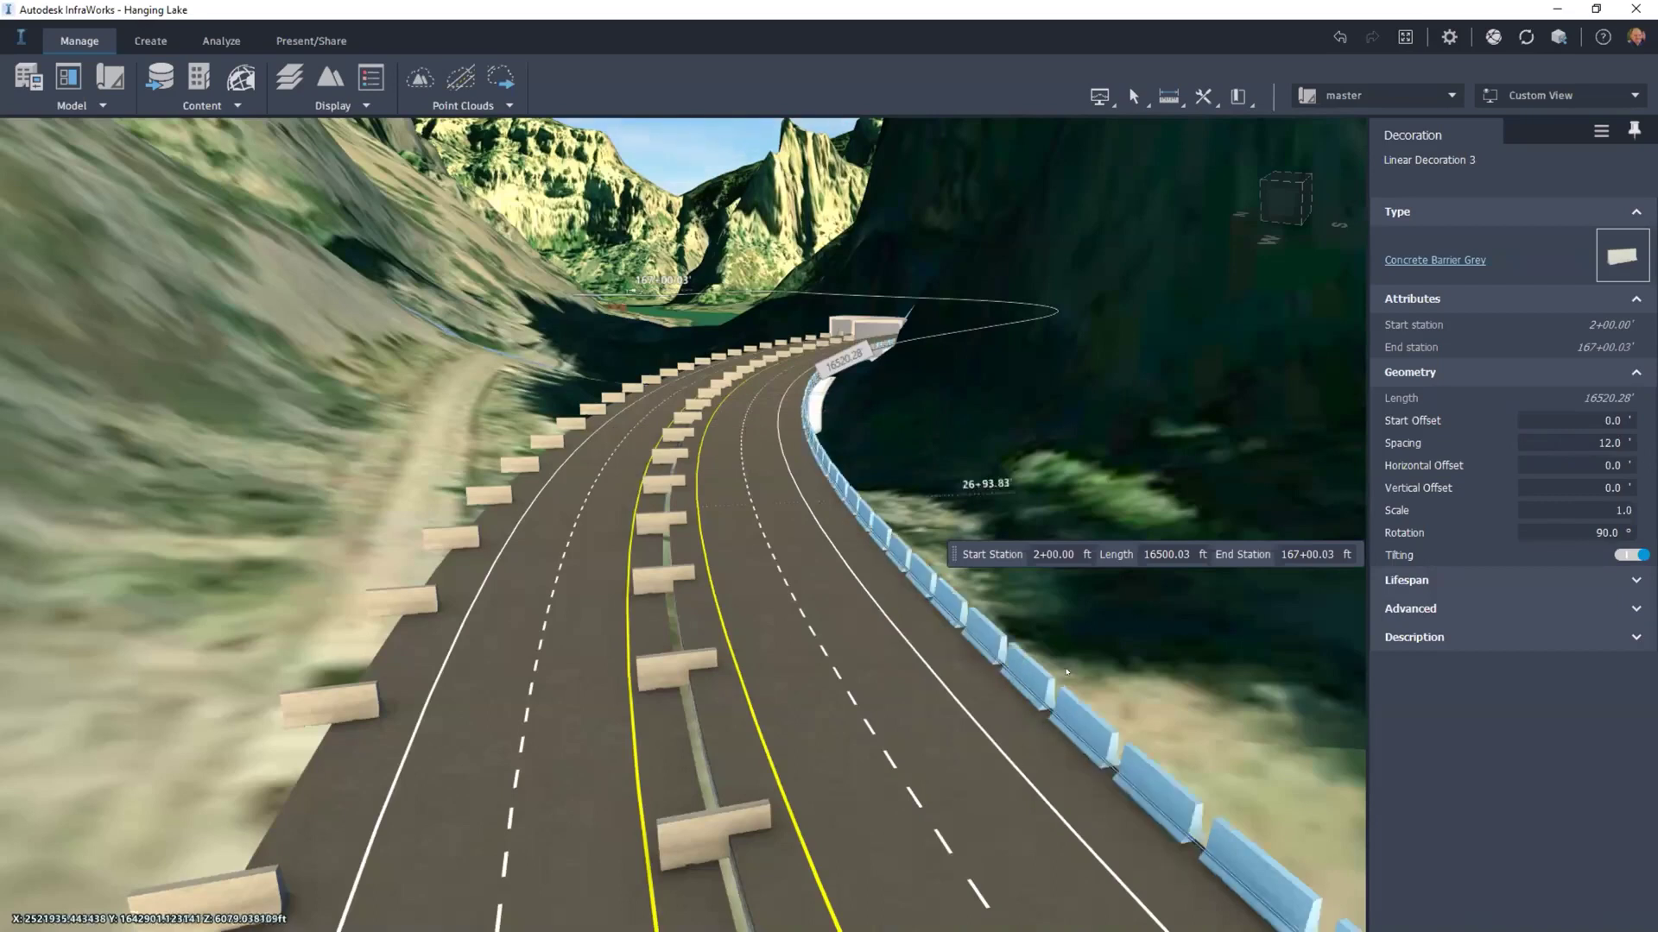
{"action": "left_click", "coordinate": [1626, 437]}
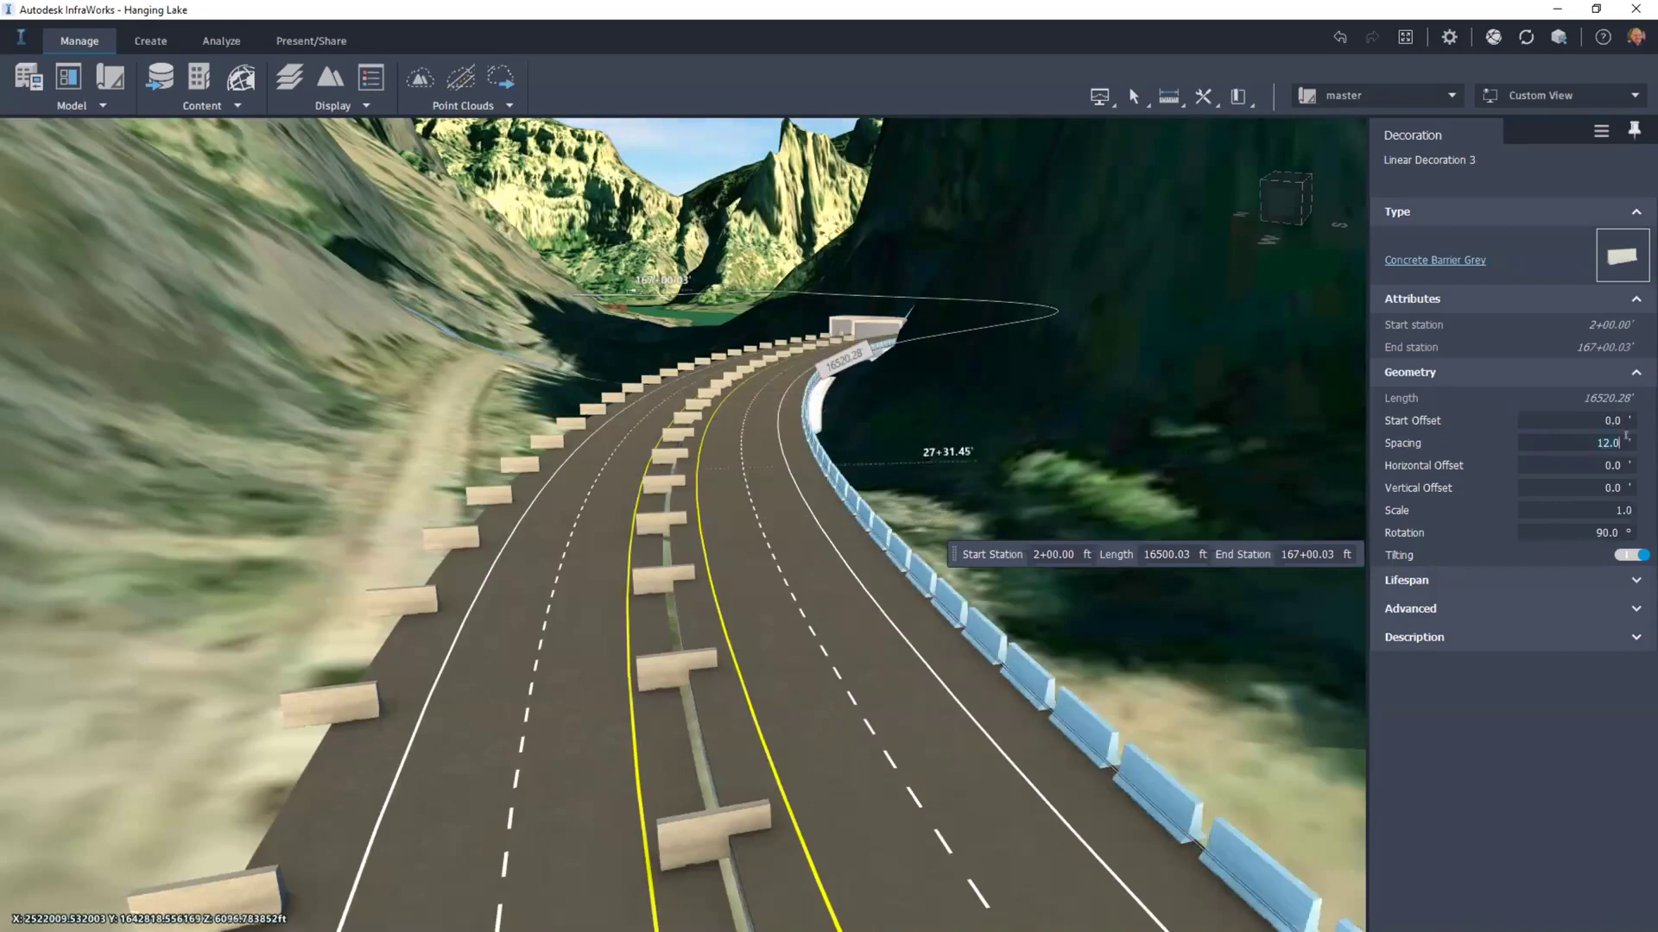
{"action": "key", "text": "BackSpace"}
{"action": "type", "text": "10"}
{"action": "key", "text": "Return"}
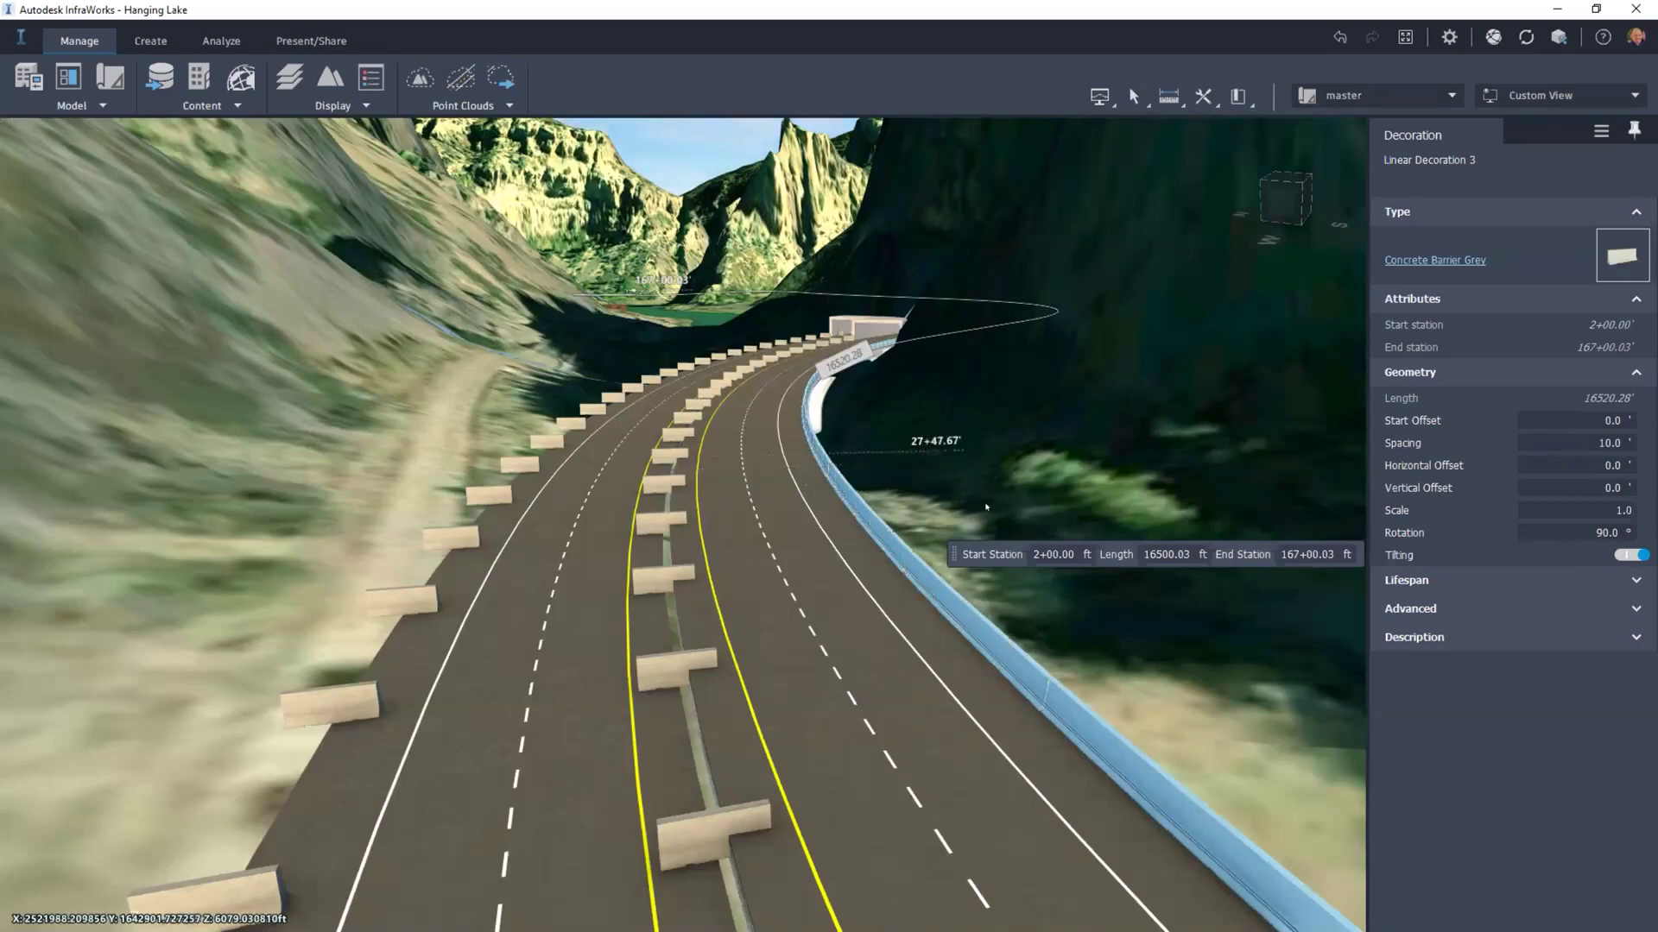
{"action": "key", "text": "Escape"}
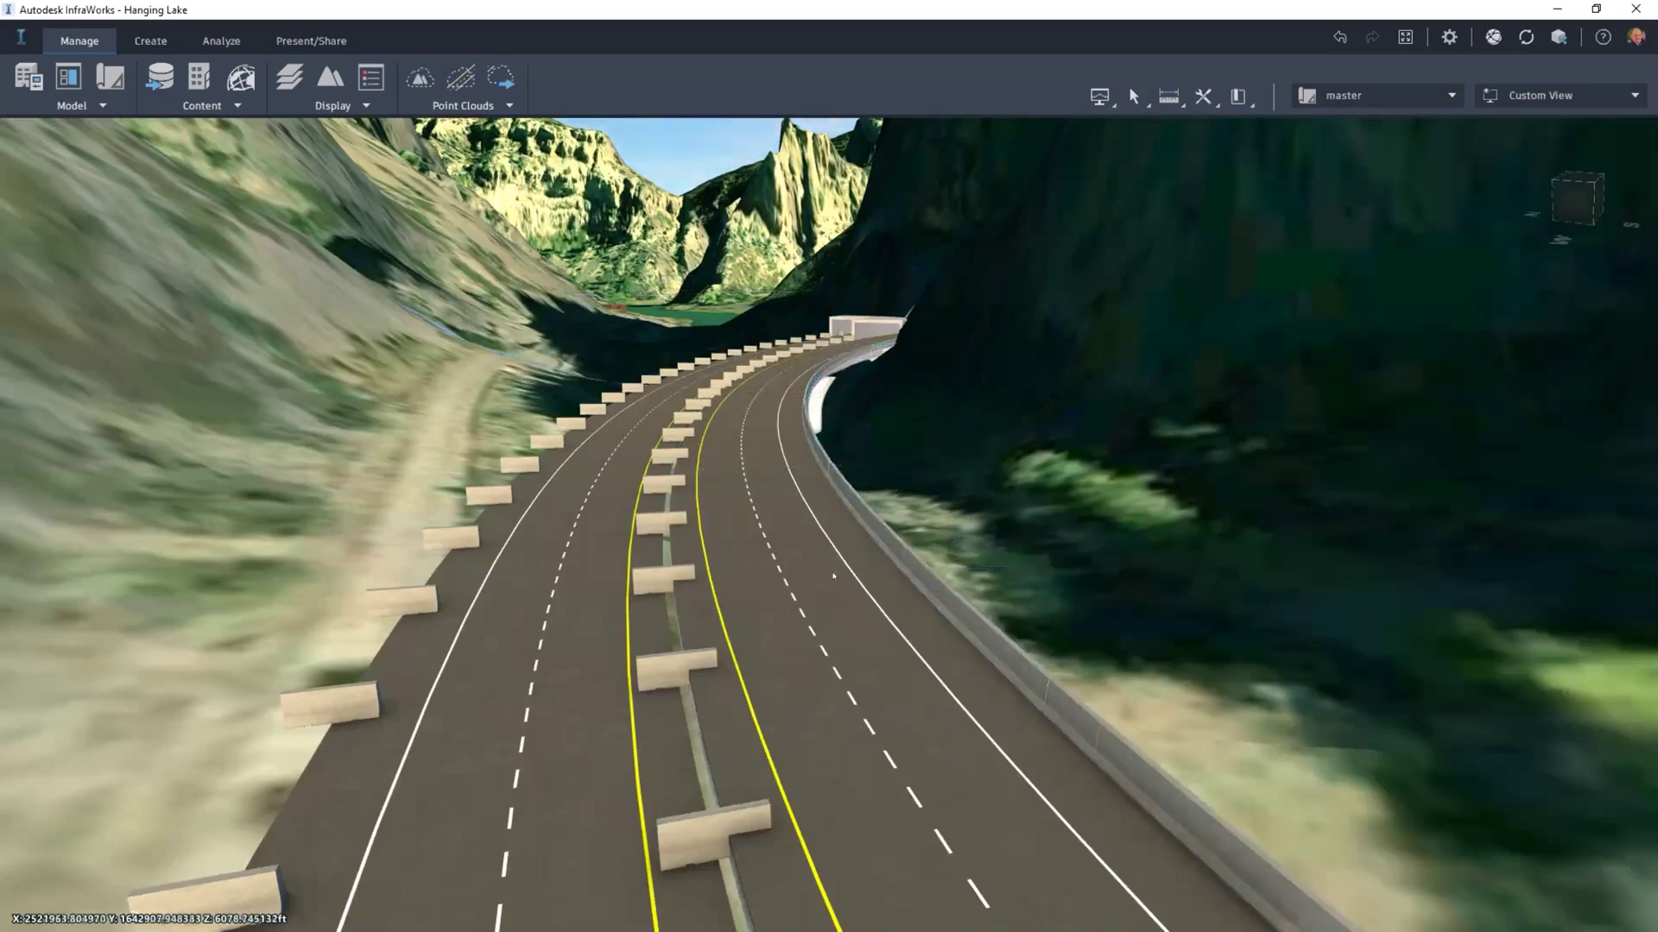
Step: Rotate the left roadside barriers 90° and set their spacing to 8 ft
{"action": "left_click", "coordinate": [447, 531]}
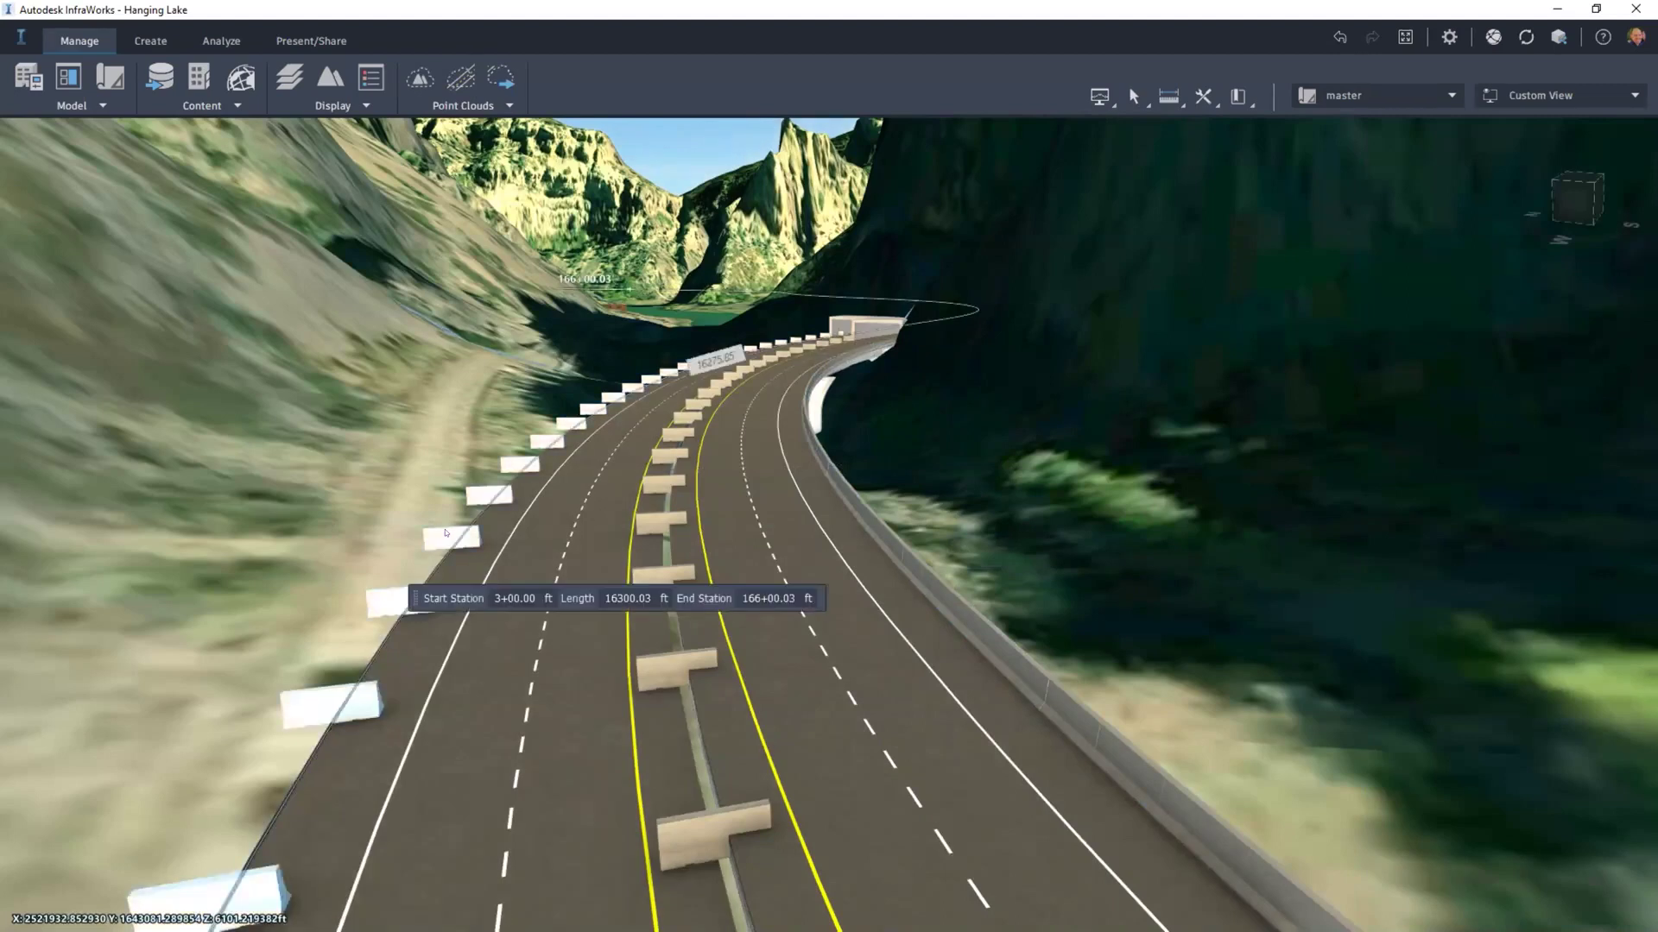
{"action": "left_click", "coordinate": [1567, 533]}
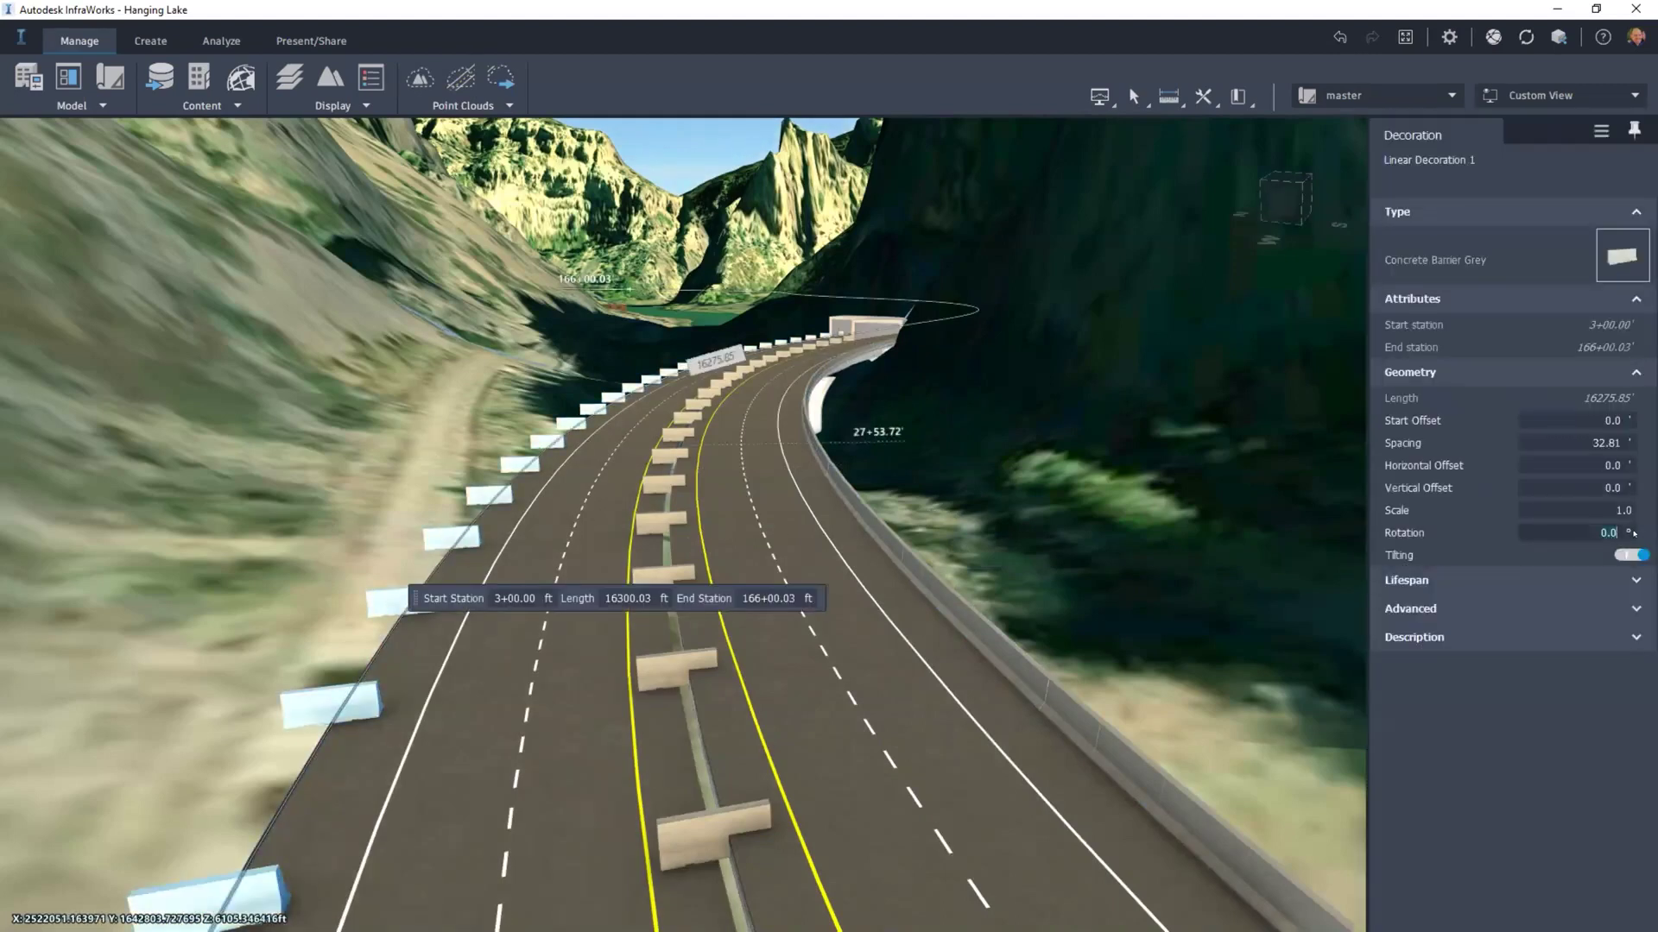
{"action": "type", "text": "9"}
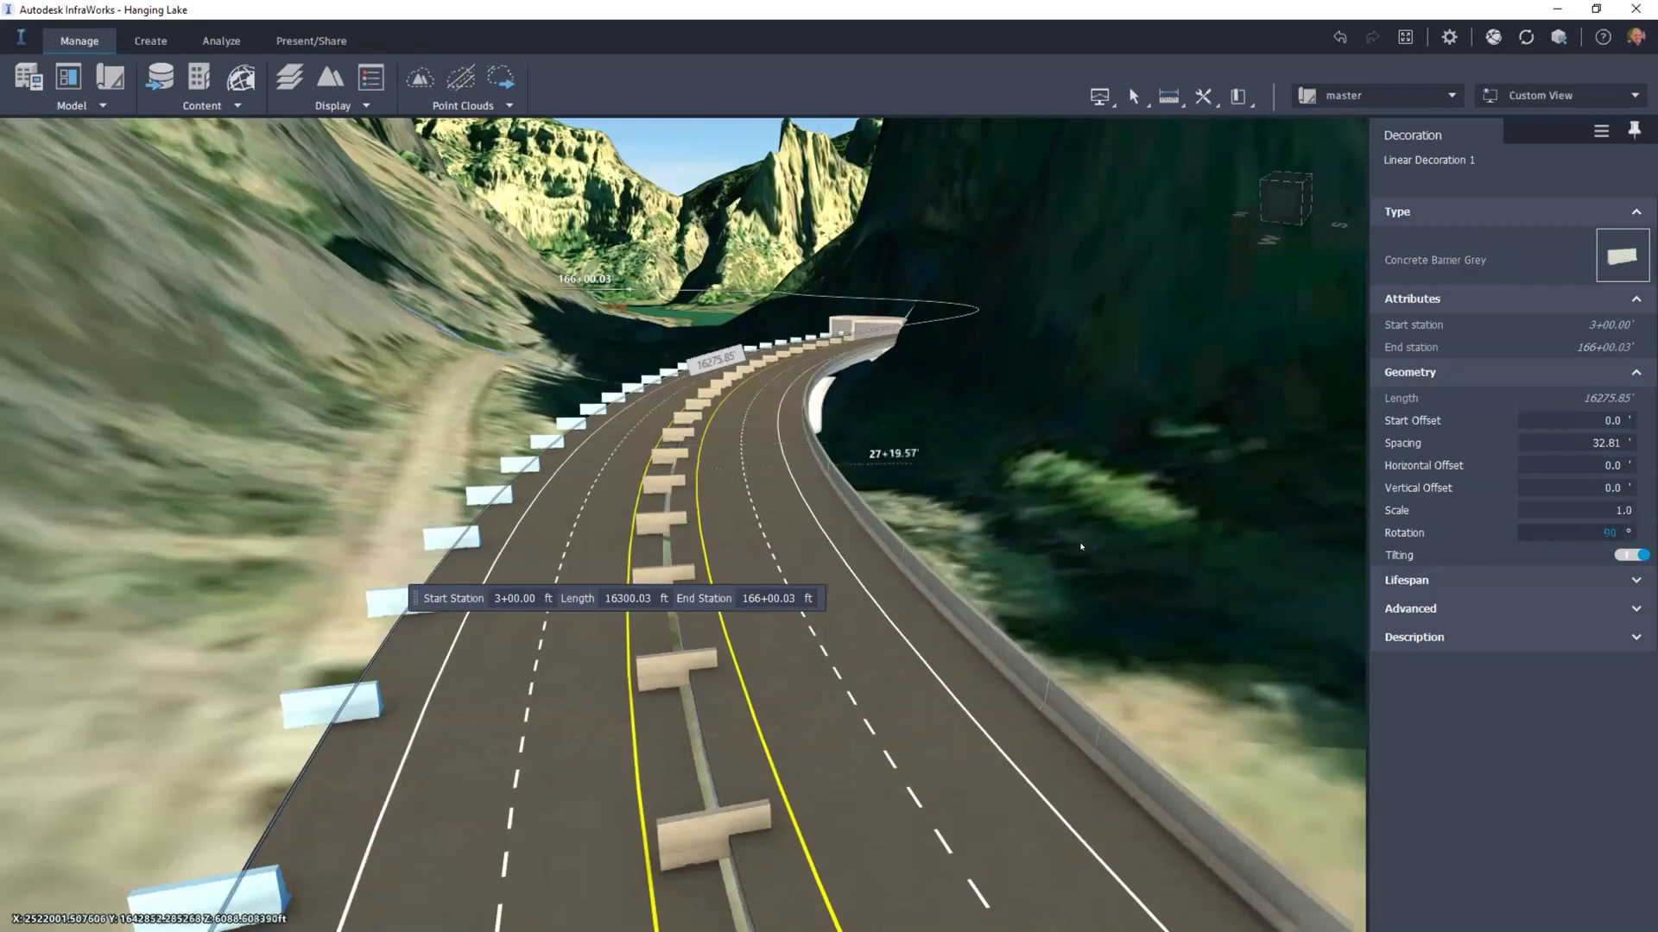
{"action": "type", "text": "0"}
{"action": "key", "text": "Return"}
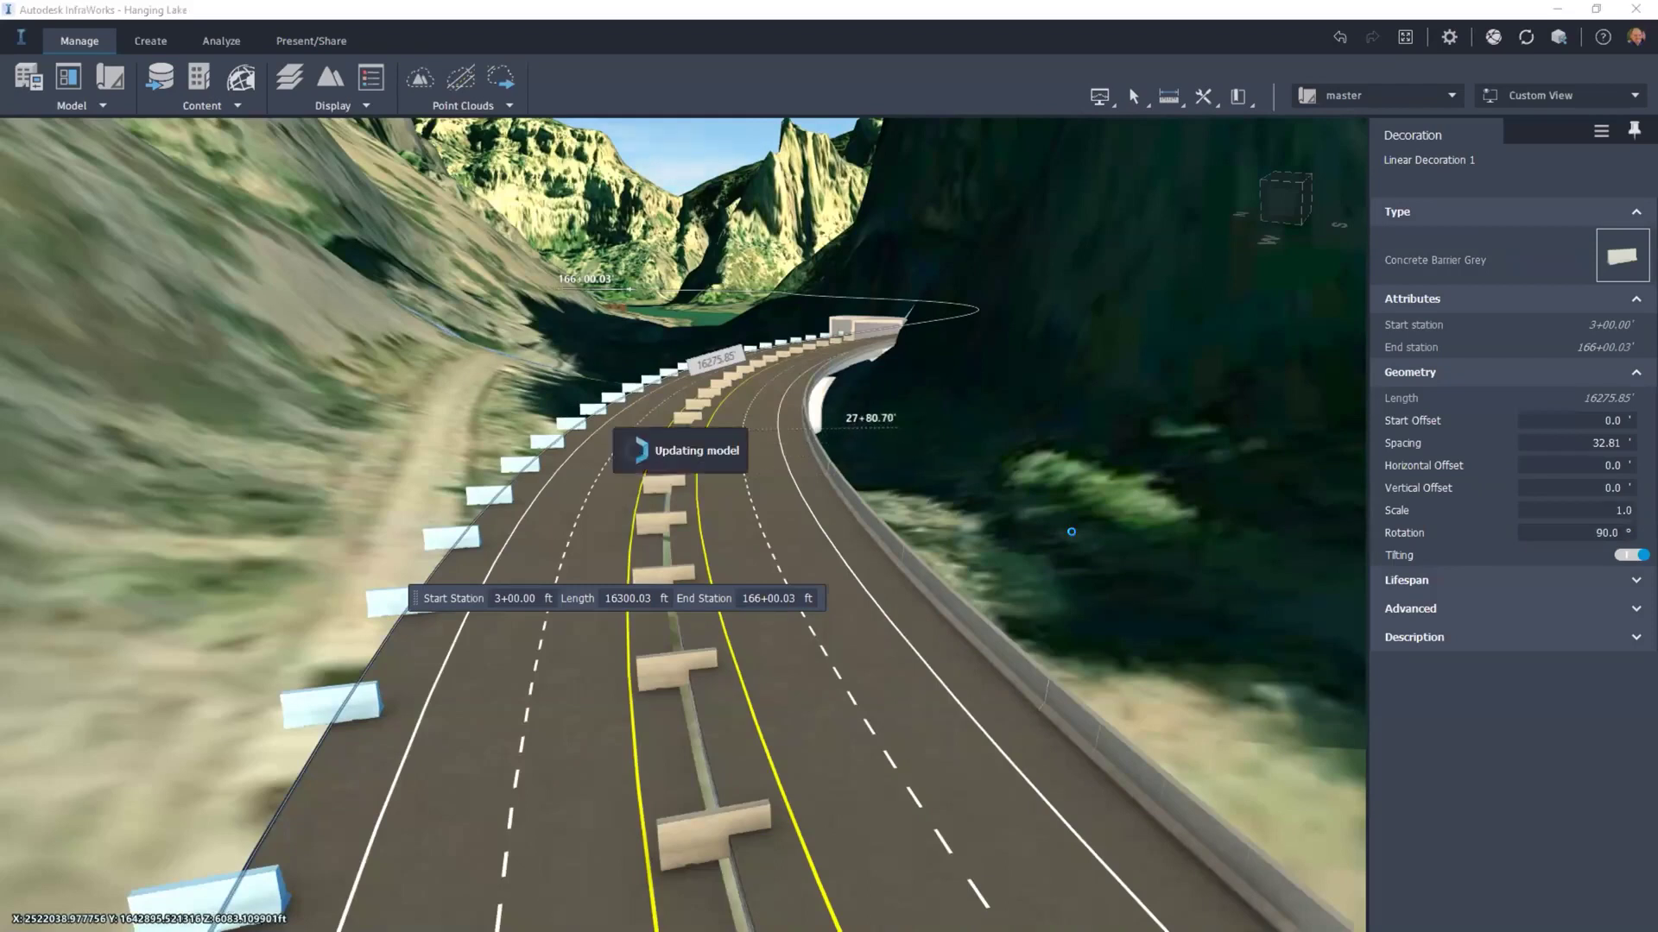
{"action": "left_click", "coordinate": [1610, 447]}
{"action": "type", "text": "8"}
{"action": "key", "text": "Return"}
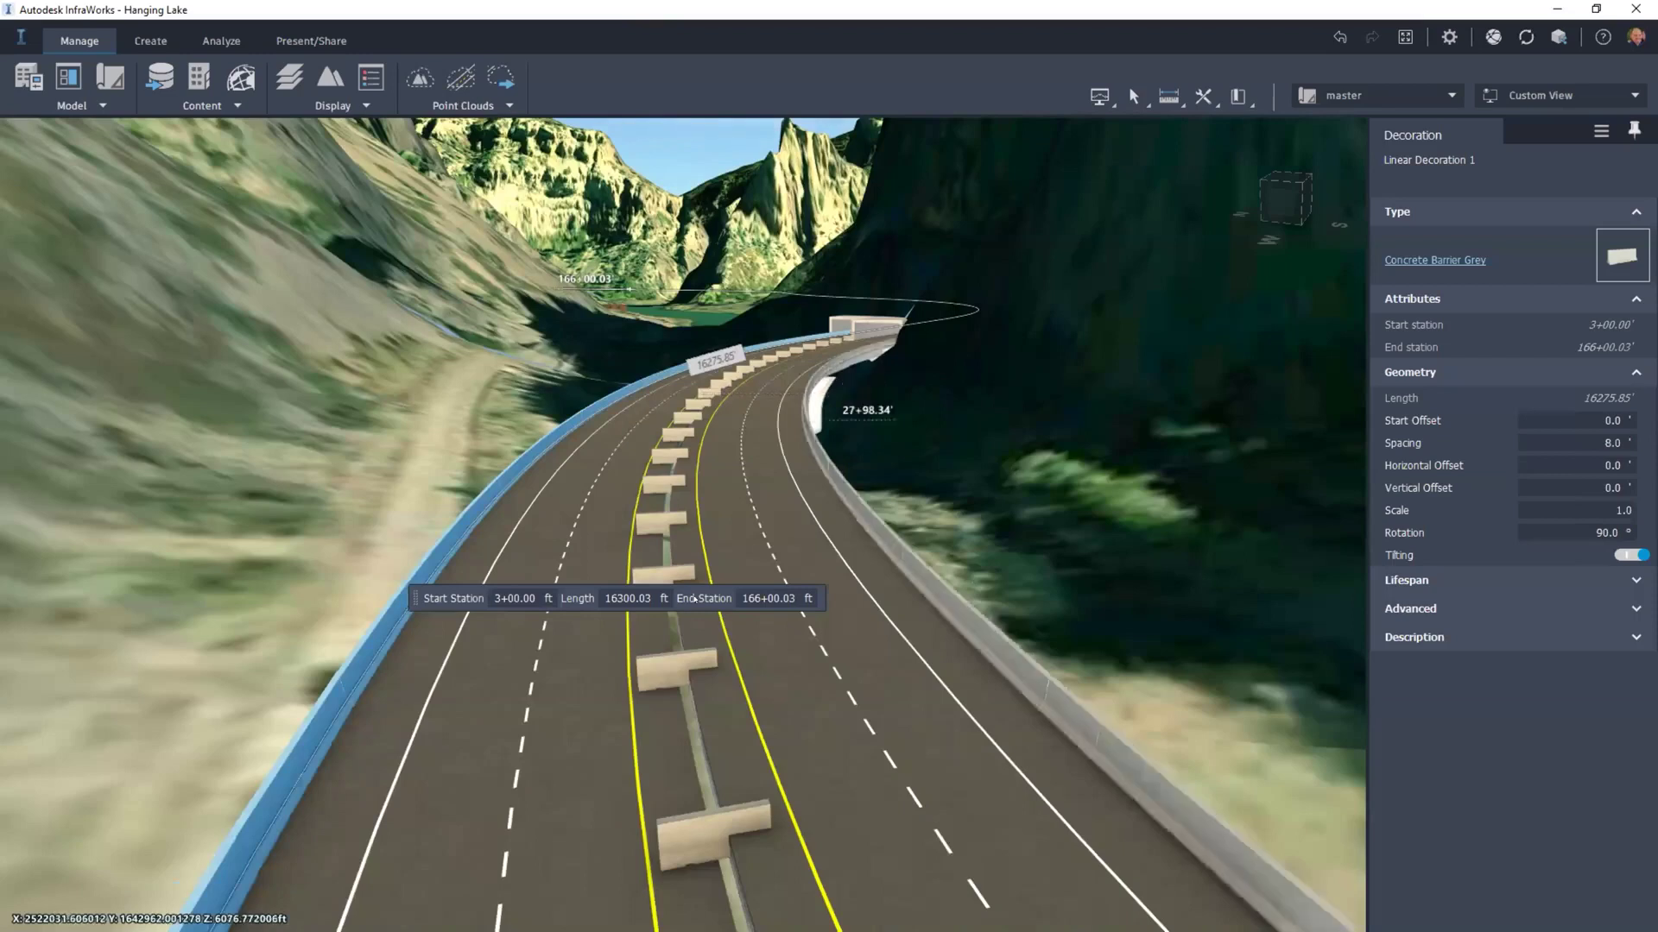
Step: Change the left barrier line's start station to 24+00
{"action": "left_click", "coordinate": [515, 597]}
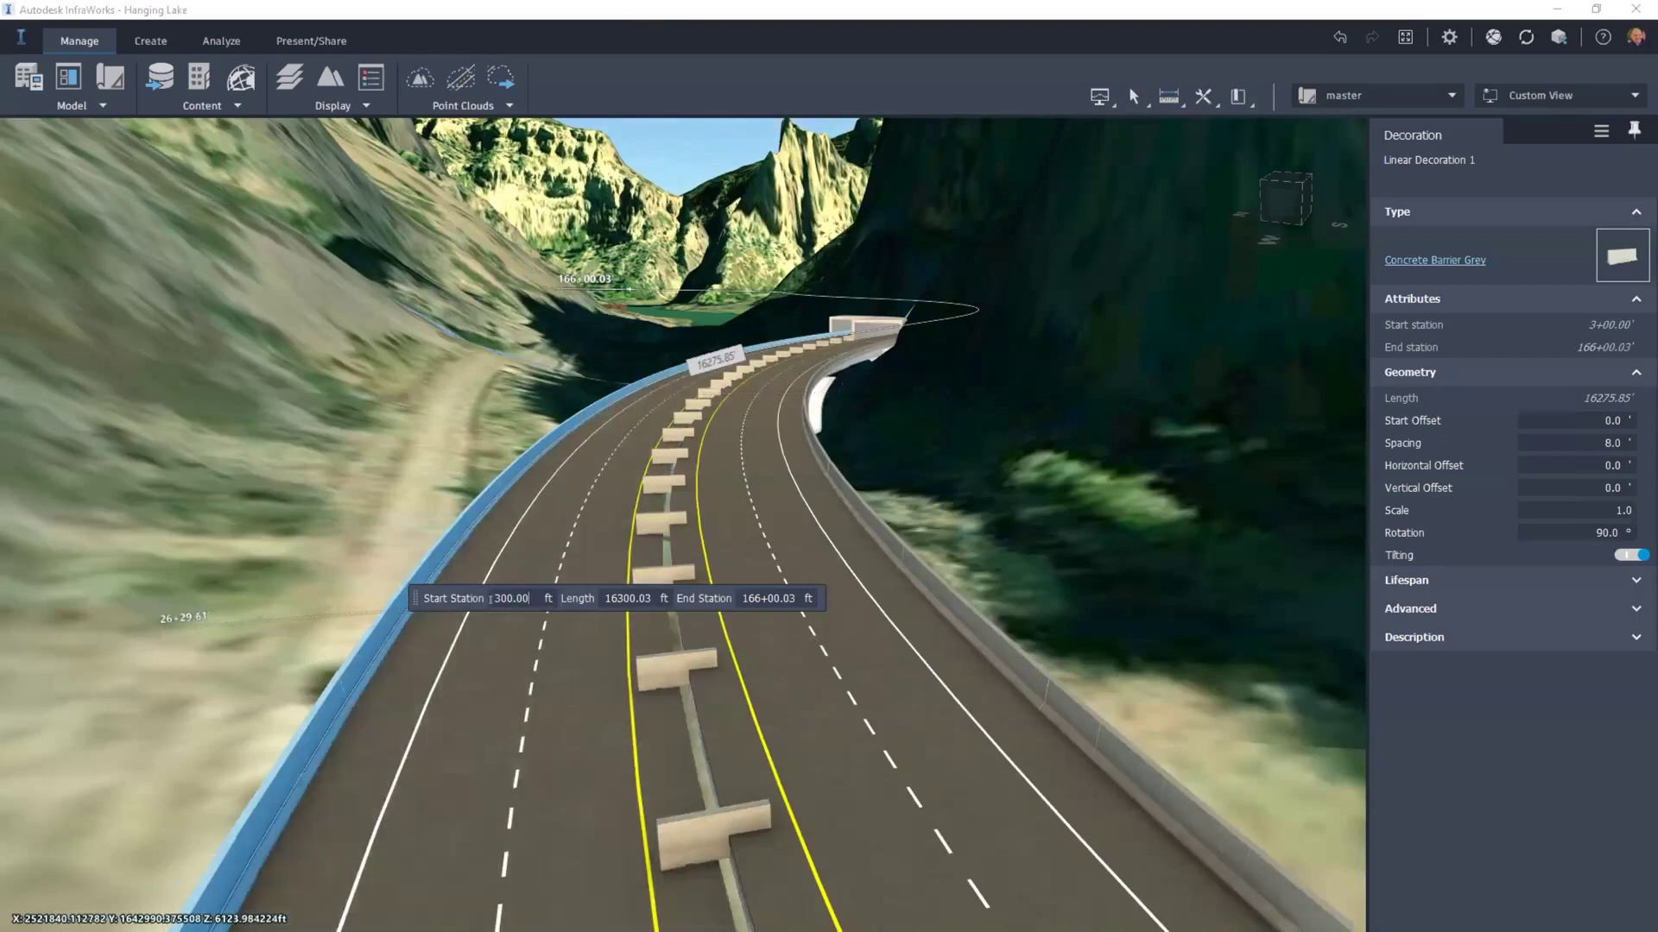
{"action": "double_click", "coordinate": [520, 588]}
{"action": "type", "text": "4000"}
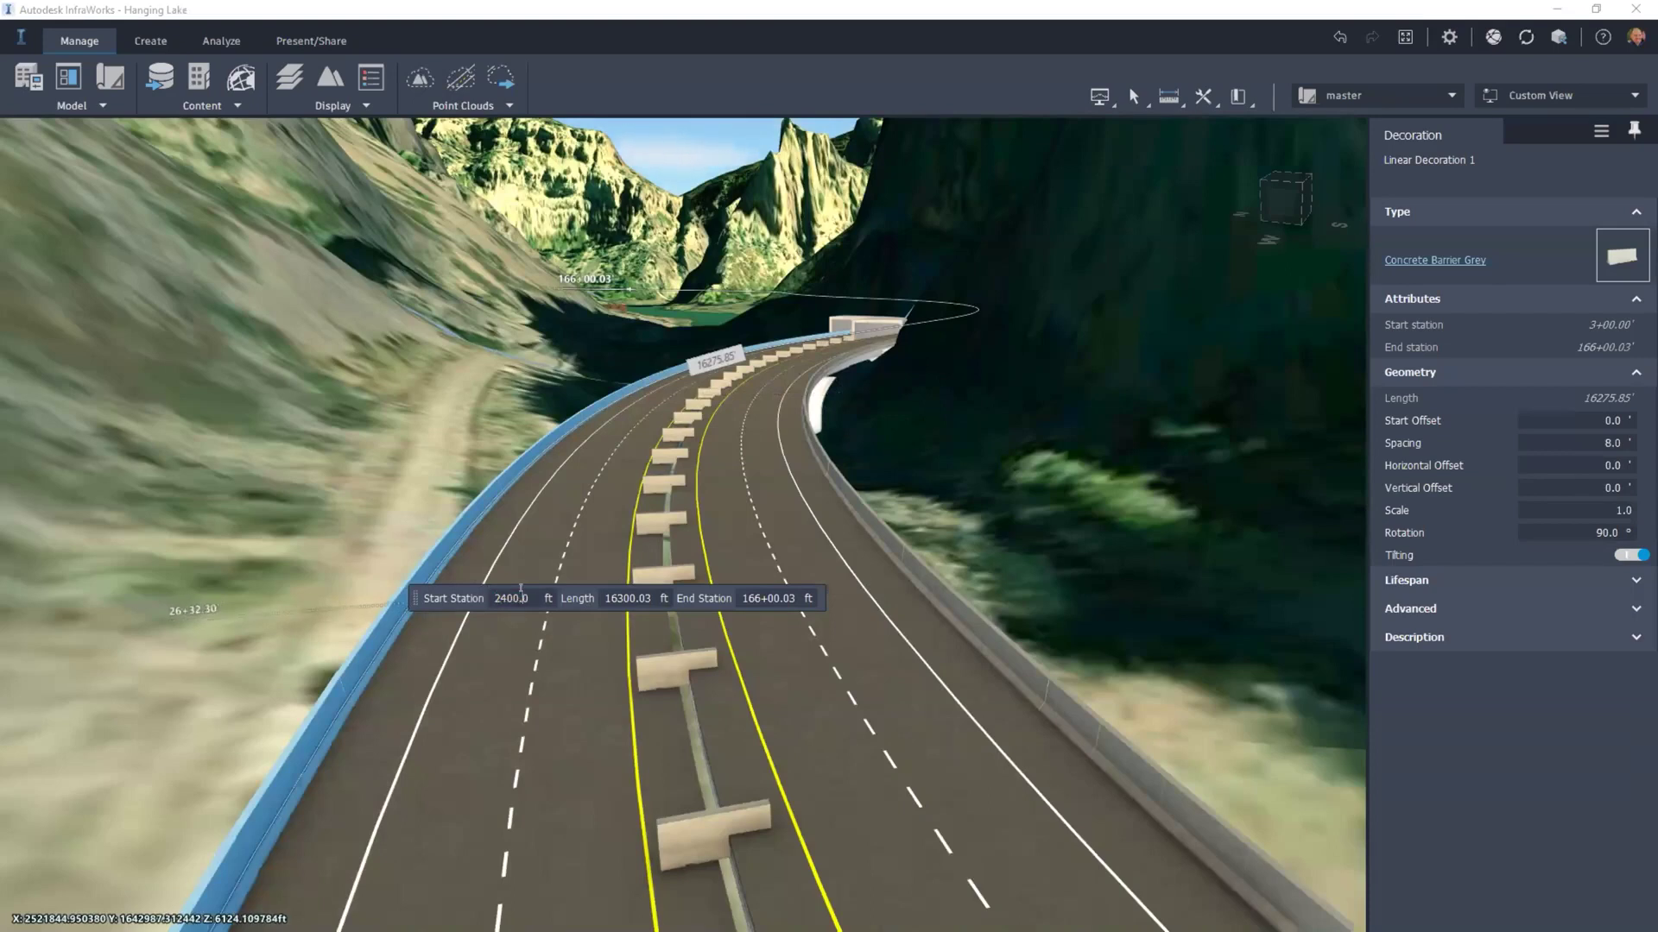
{"action": "key", "text": "Return"}
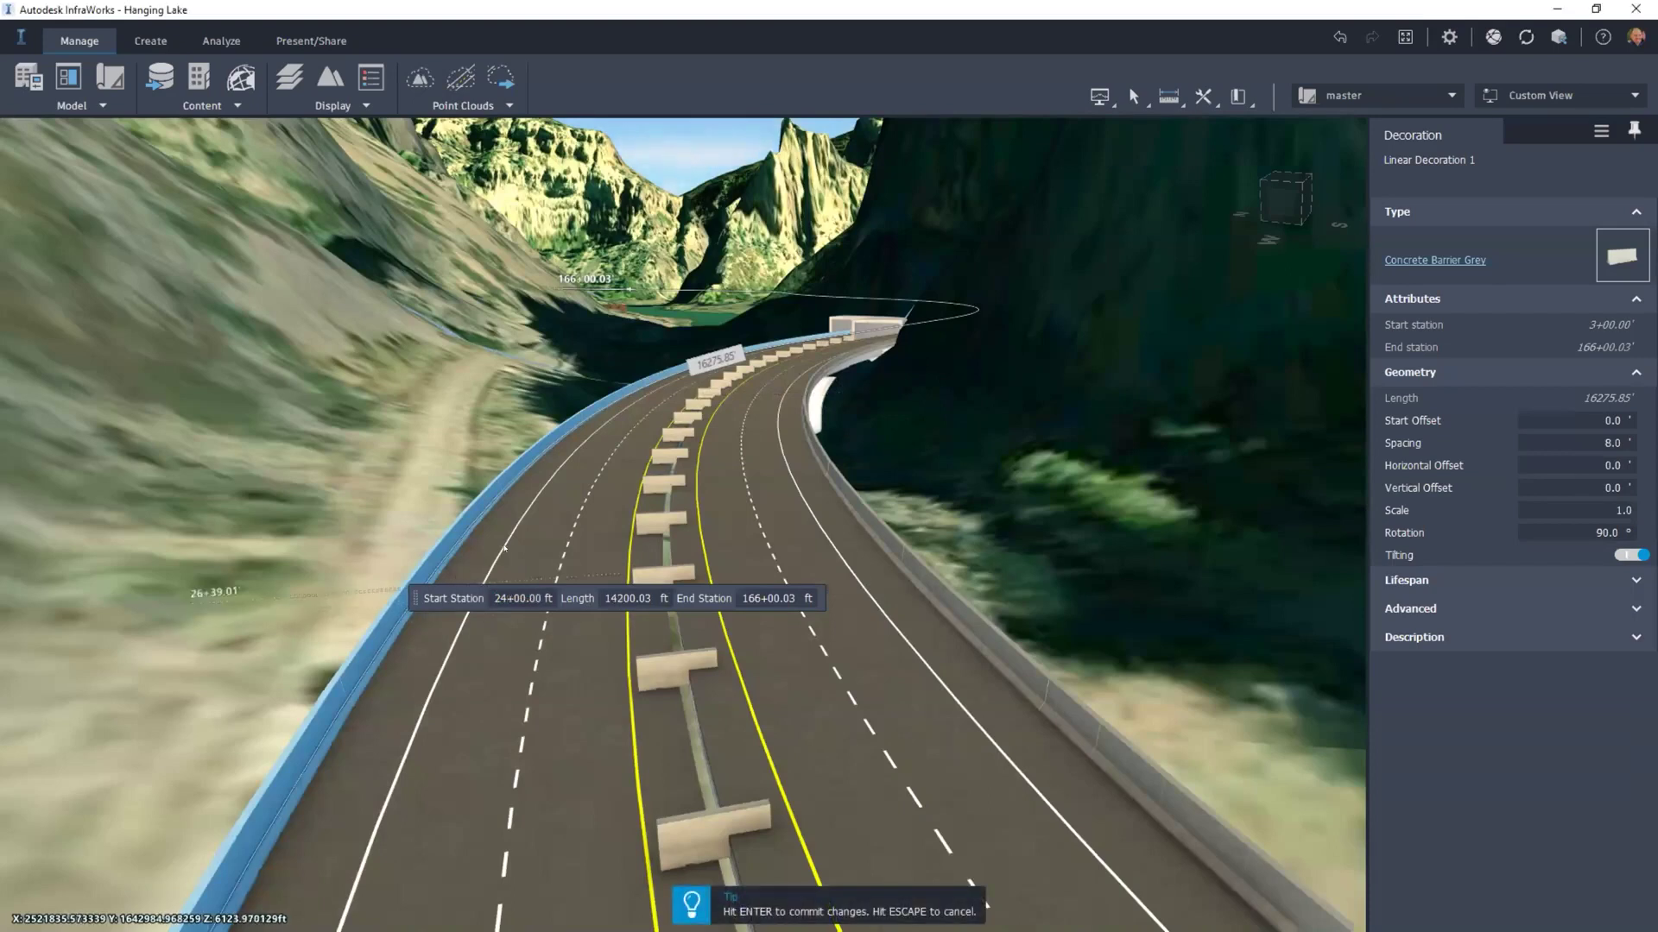
{"action": "key", "text": "Return"}
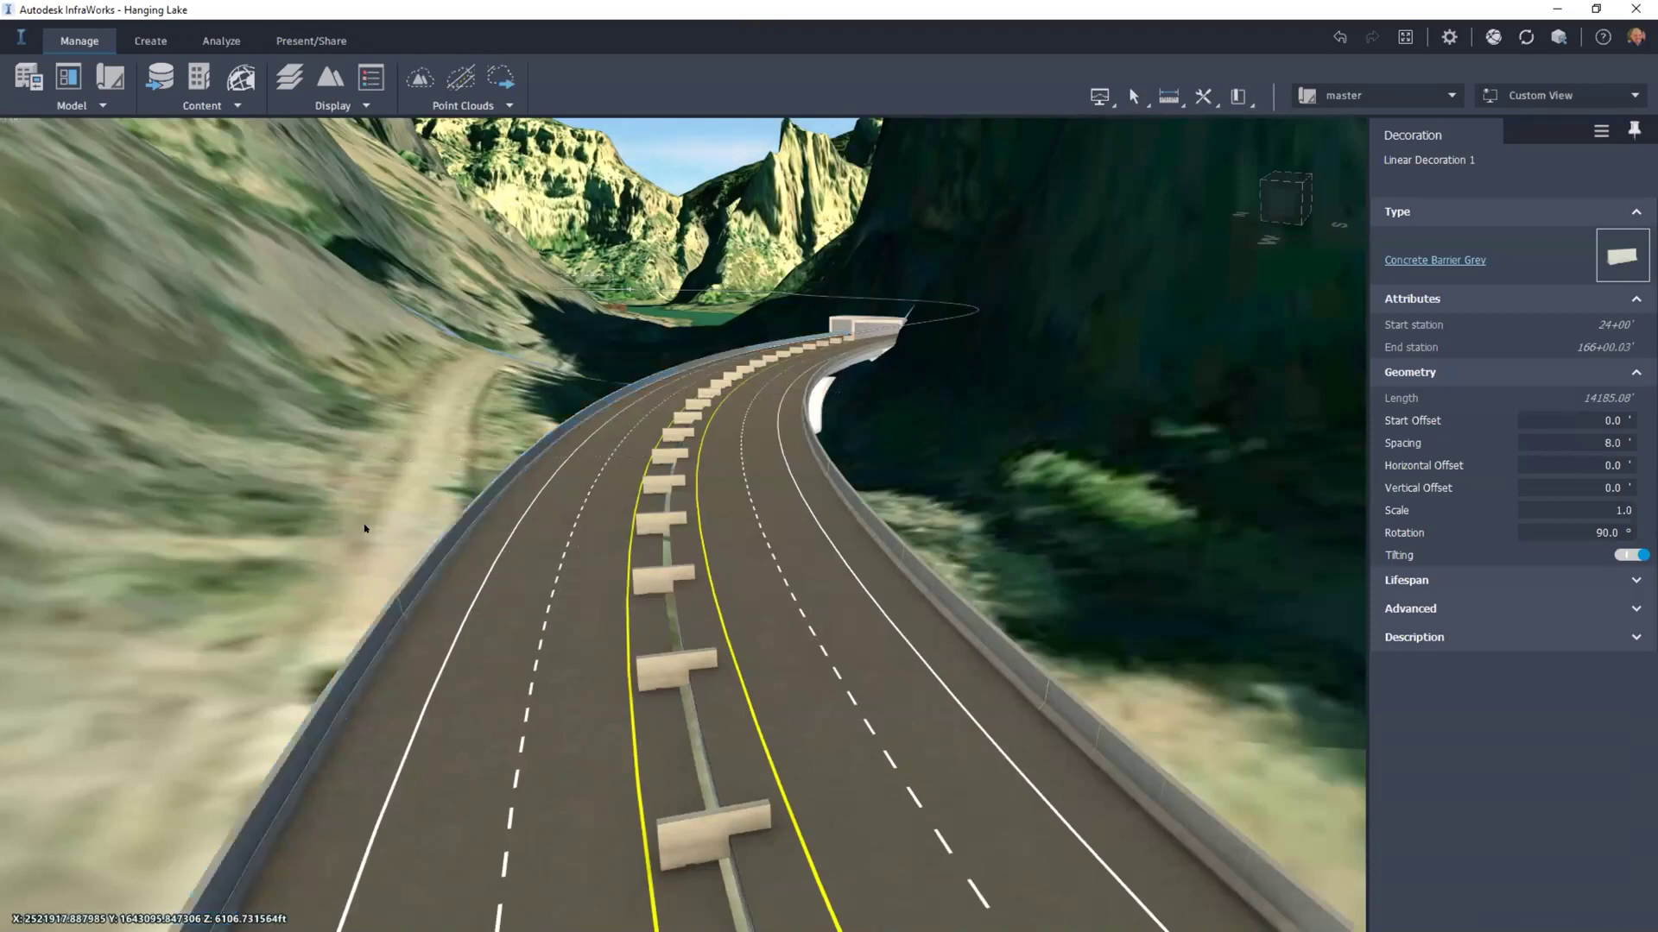
Step: Drag the left barrier line's start grip farther up the road
{"action": "scroll", "coordinate": [380, 518], "scroll_direction": "down", "scroll_amount": 3}
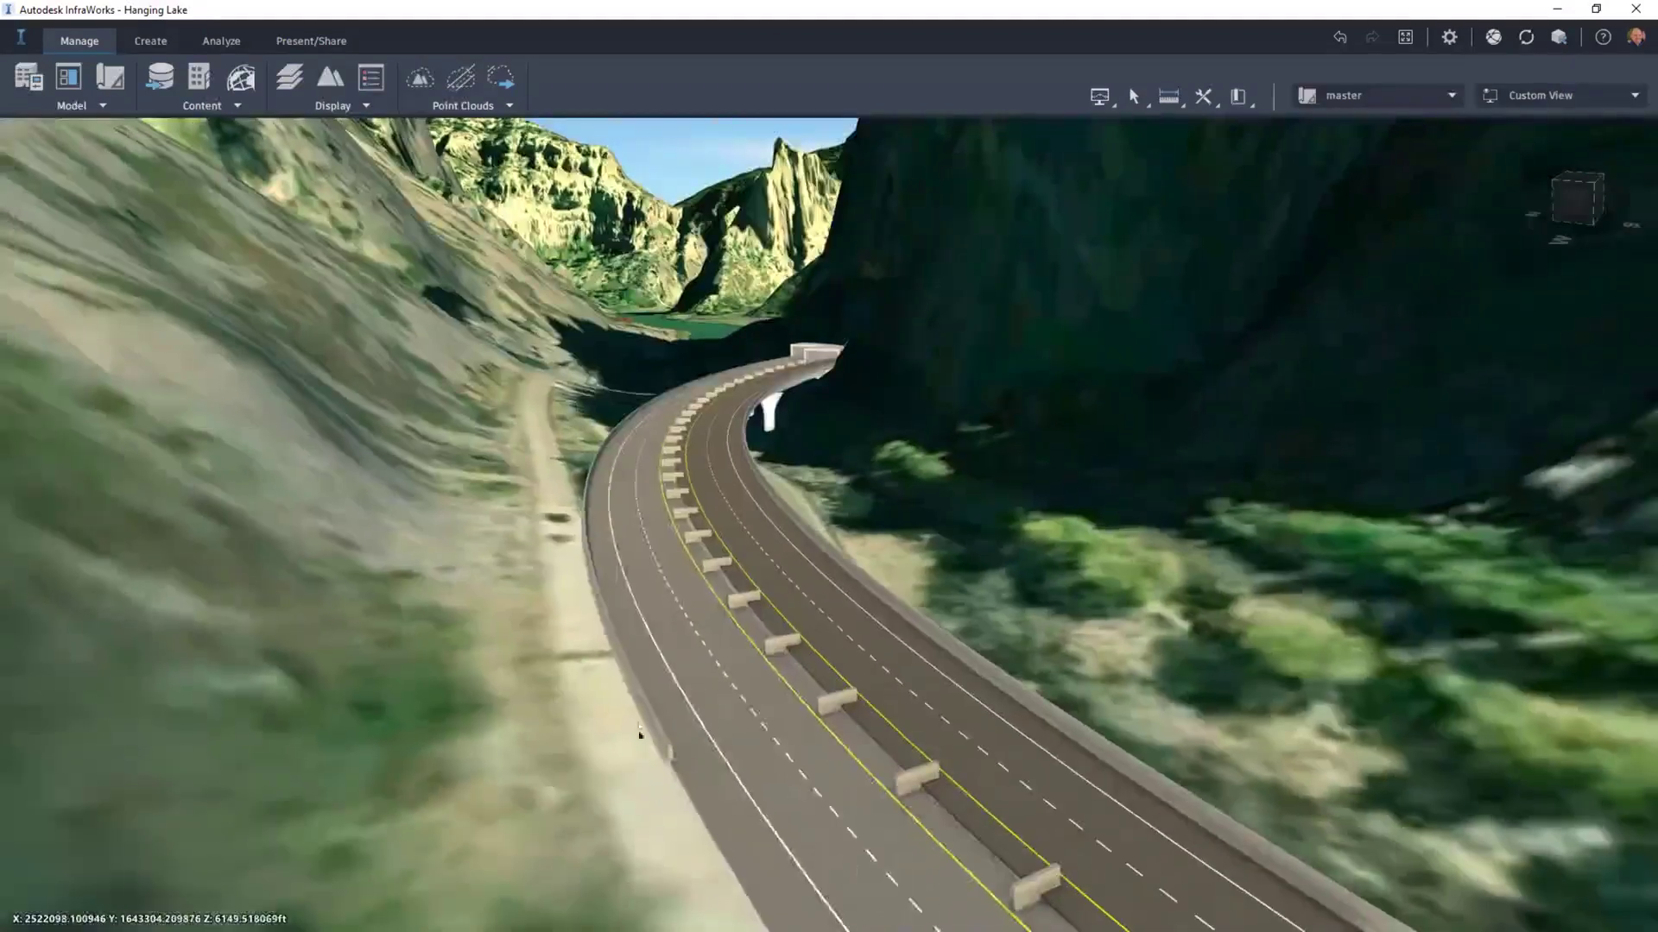
{"action": "left_click", "coordinate": [656, 739]}
{"action": "left_click", "coordinate": [656, 739]}
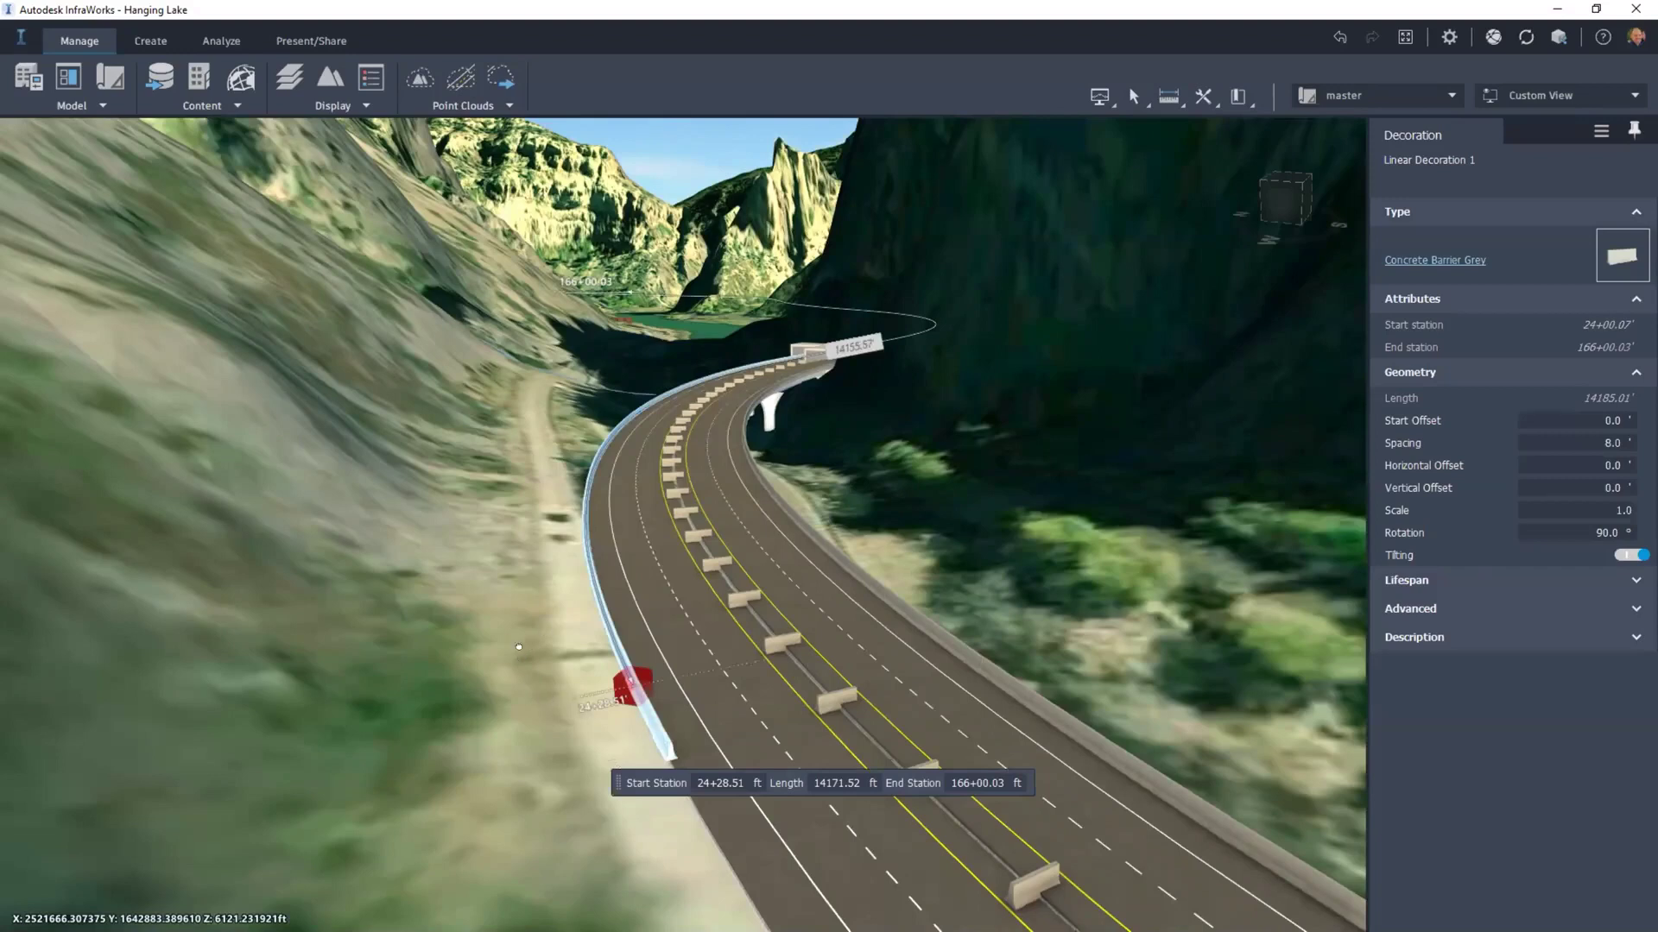
{"action": "left_click", "coordinate": [588, 624]}
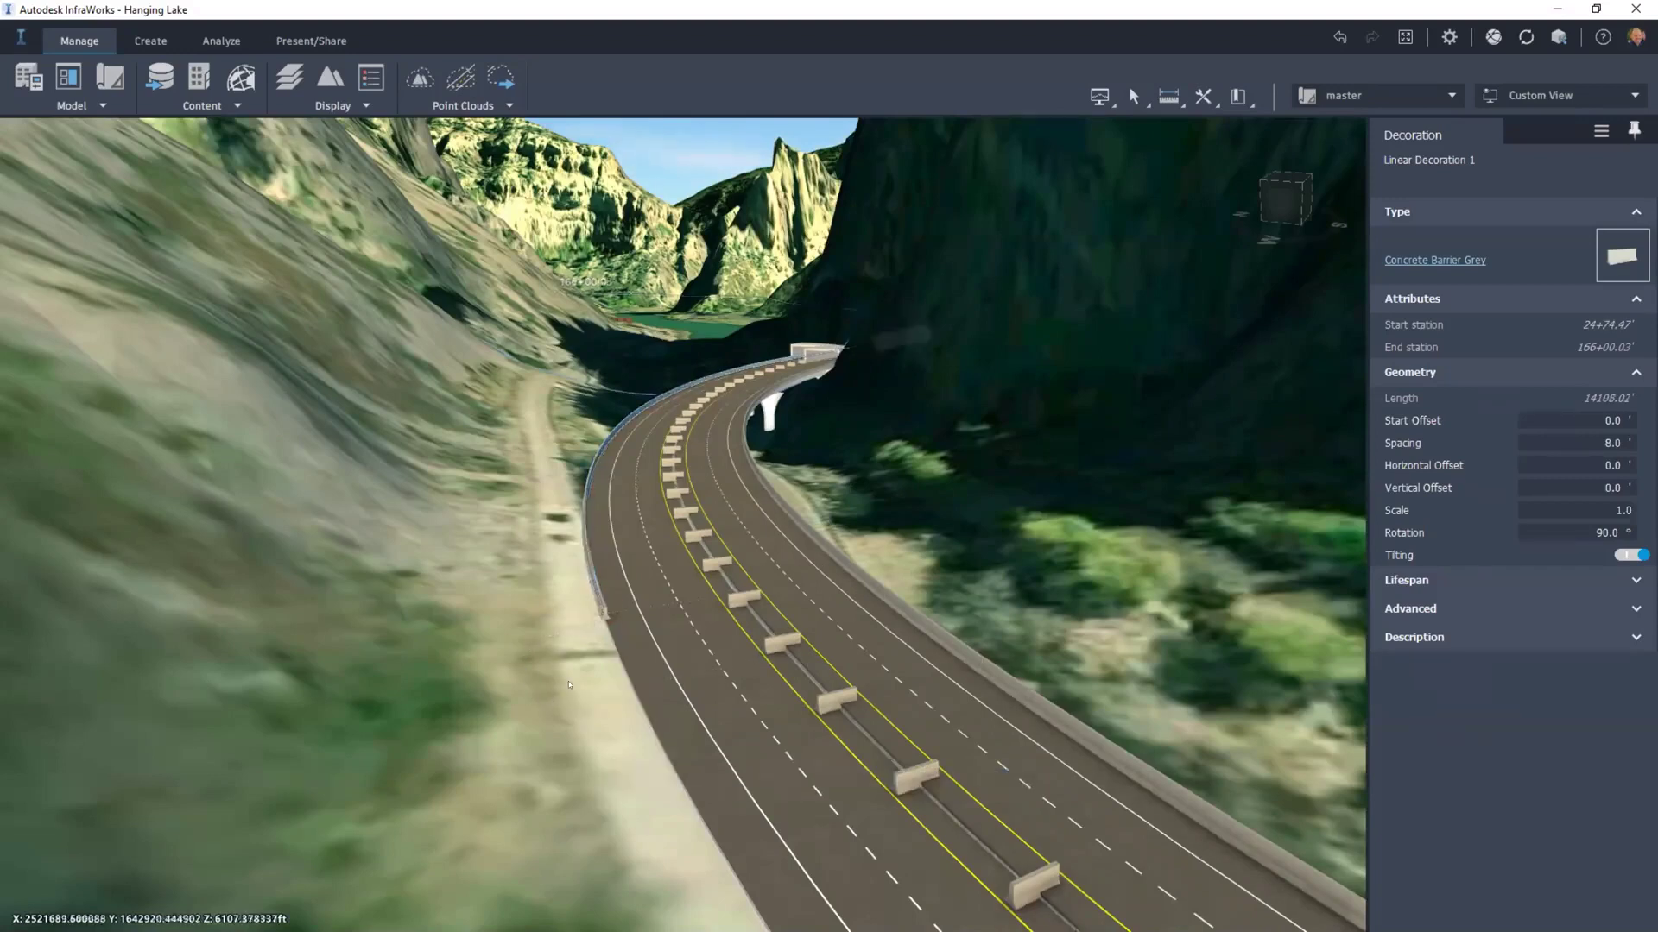
{"action": "scroll", "coordinate": [723, 596], "scroll_direction": "up", "scroll_amount": 3}
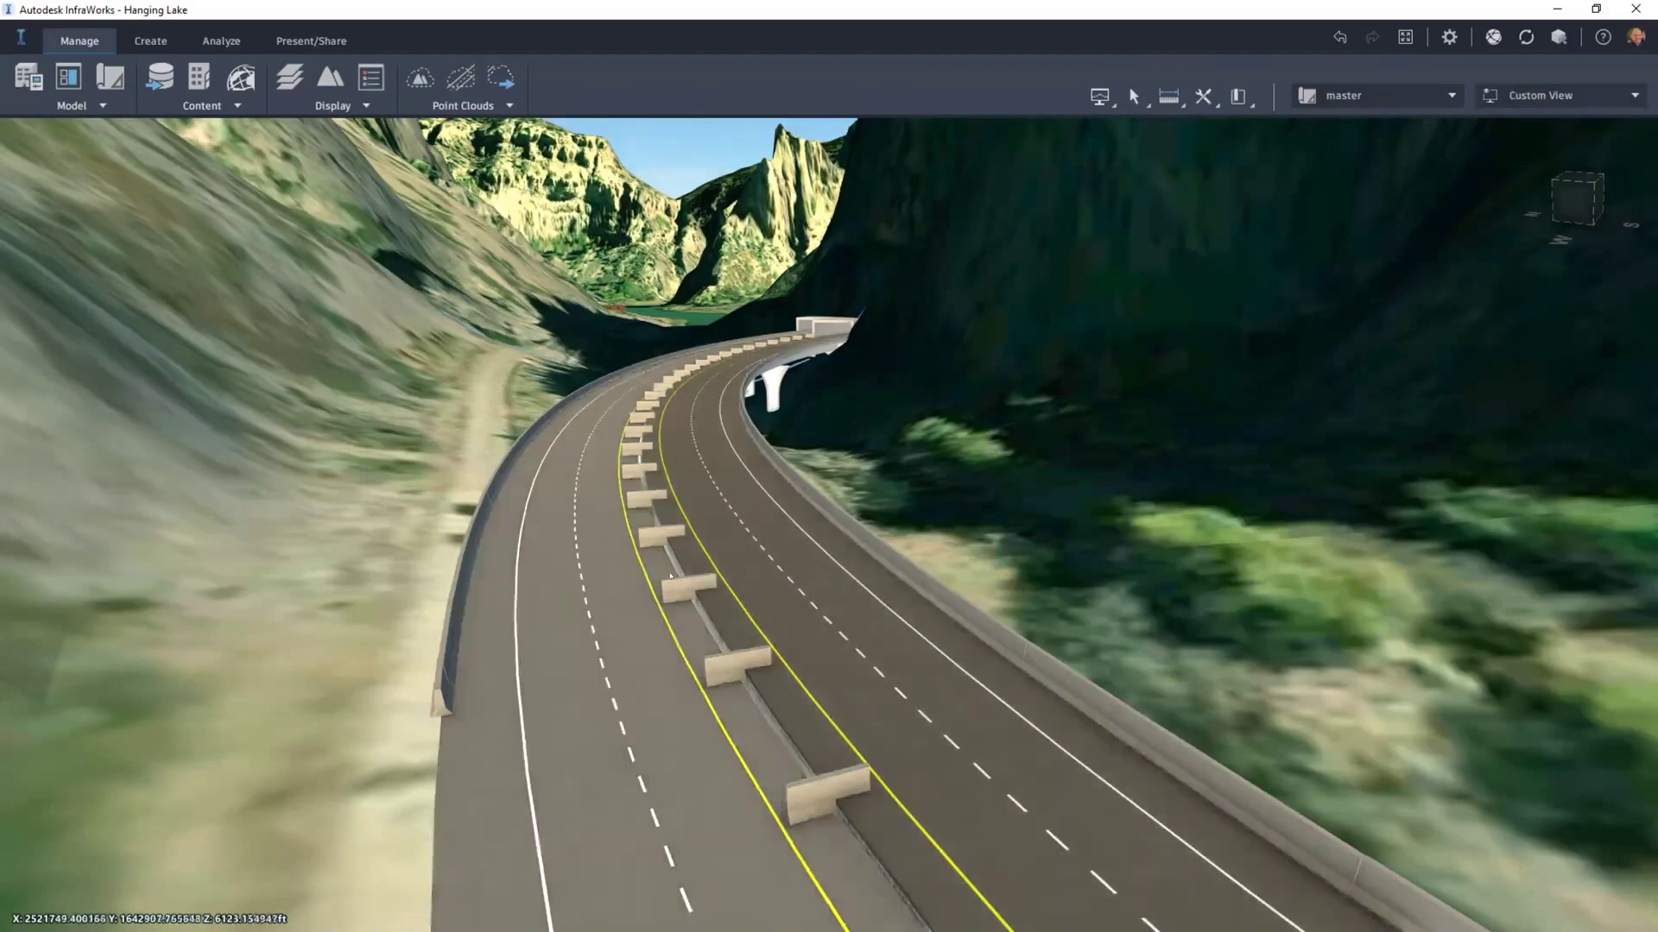
{"action": "left_click", "coordinate": [683, 586]}
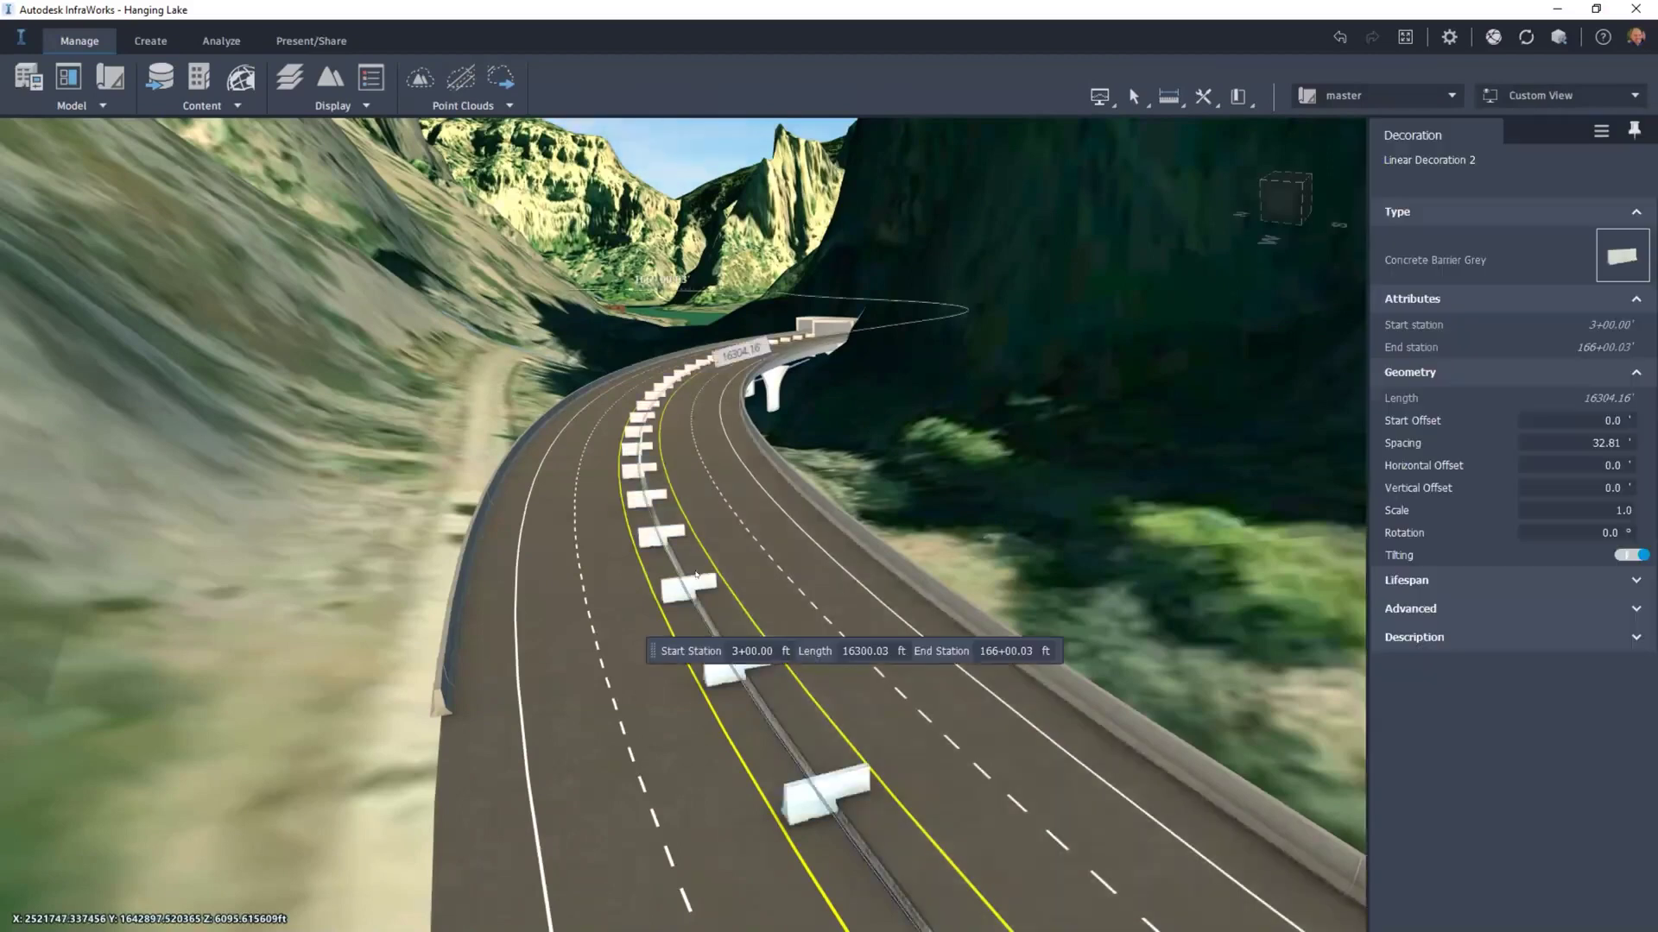
Step: Set the median barrier decoration's rotation to 90° so the blocks run lengthwise
{"action": "left_click", "coordinate": [1628, 532]}
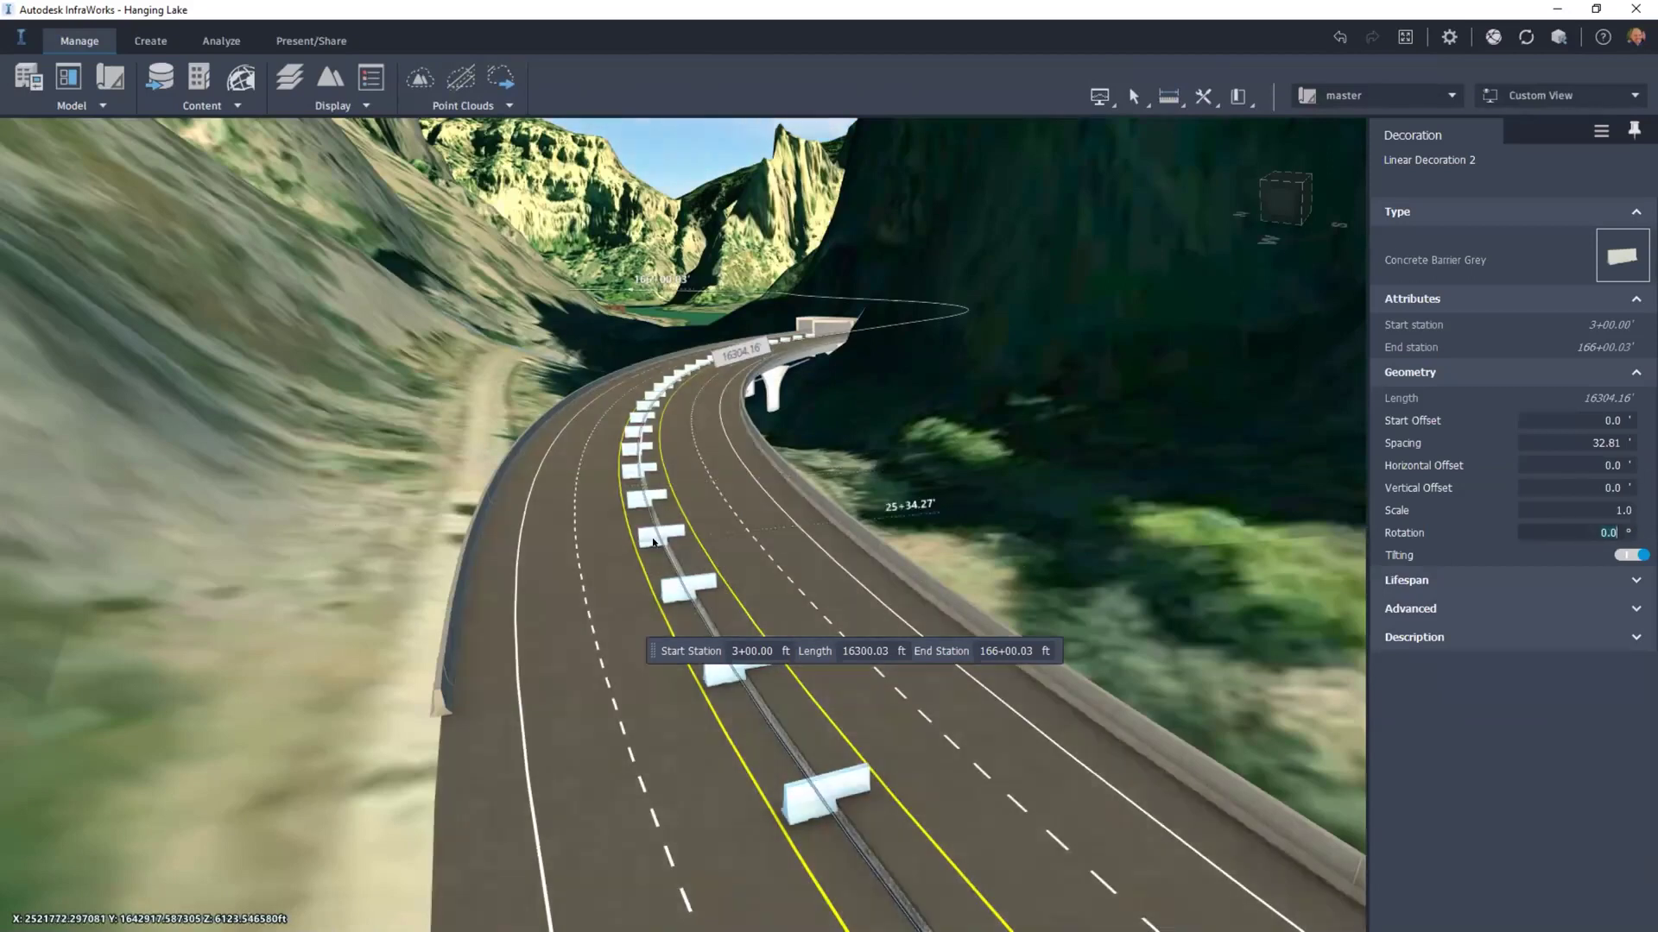
{"action": "type", "text": "90"}
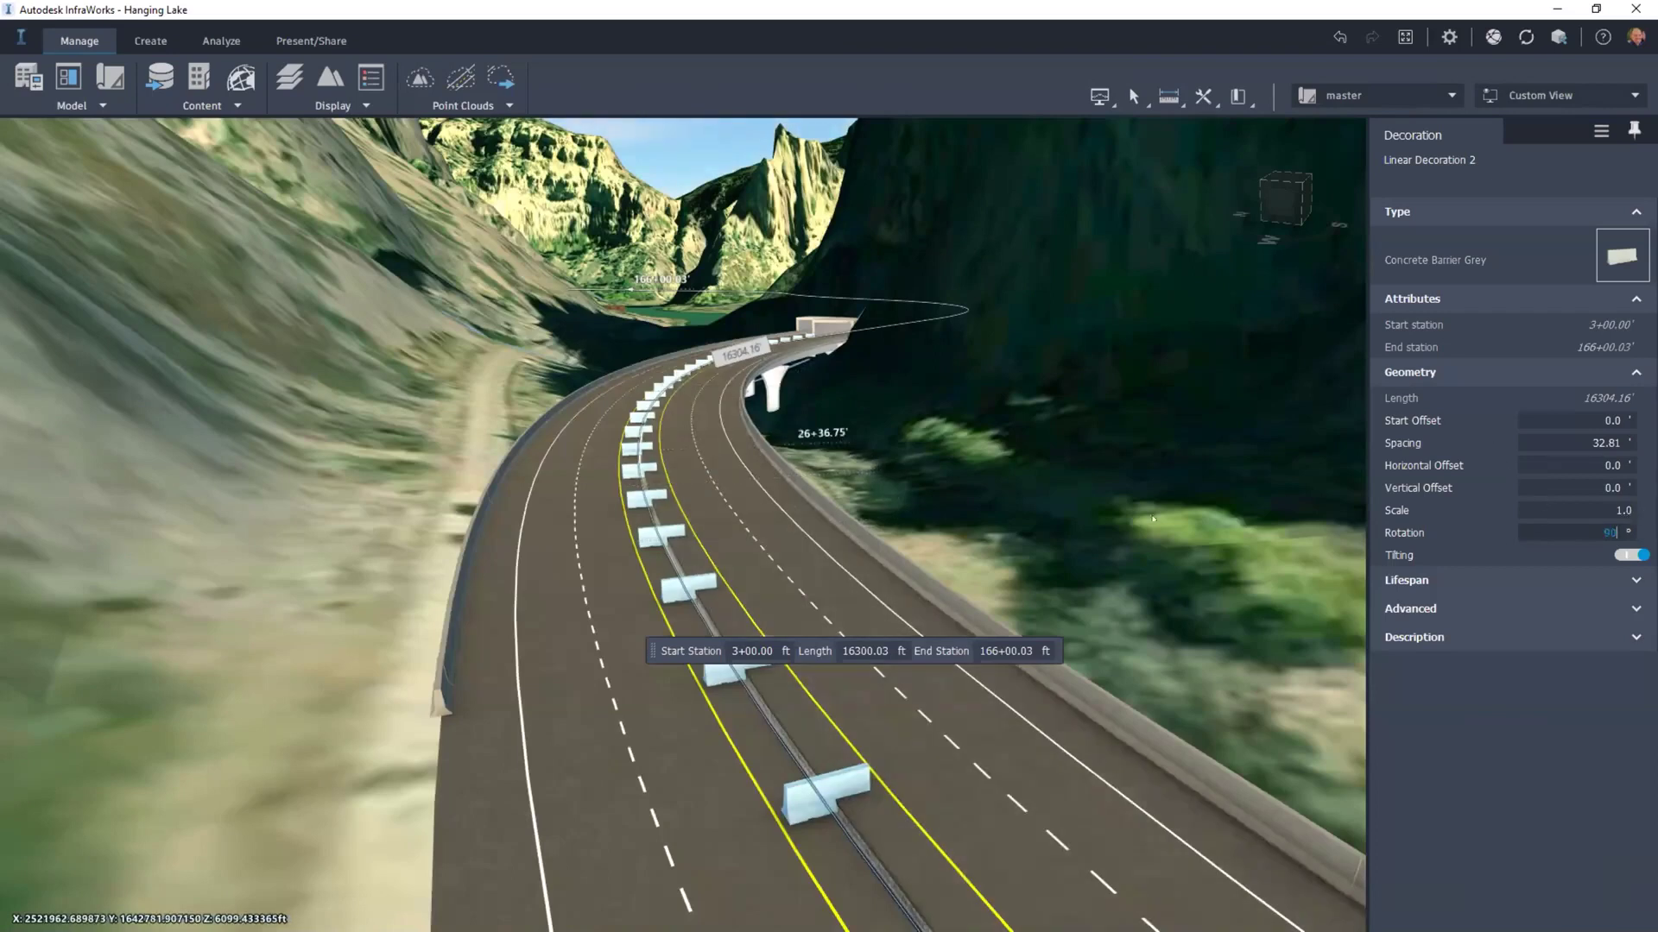
{"action": "key", "text": "Return"}
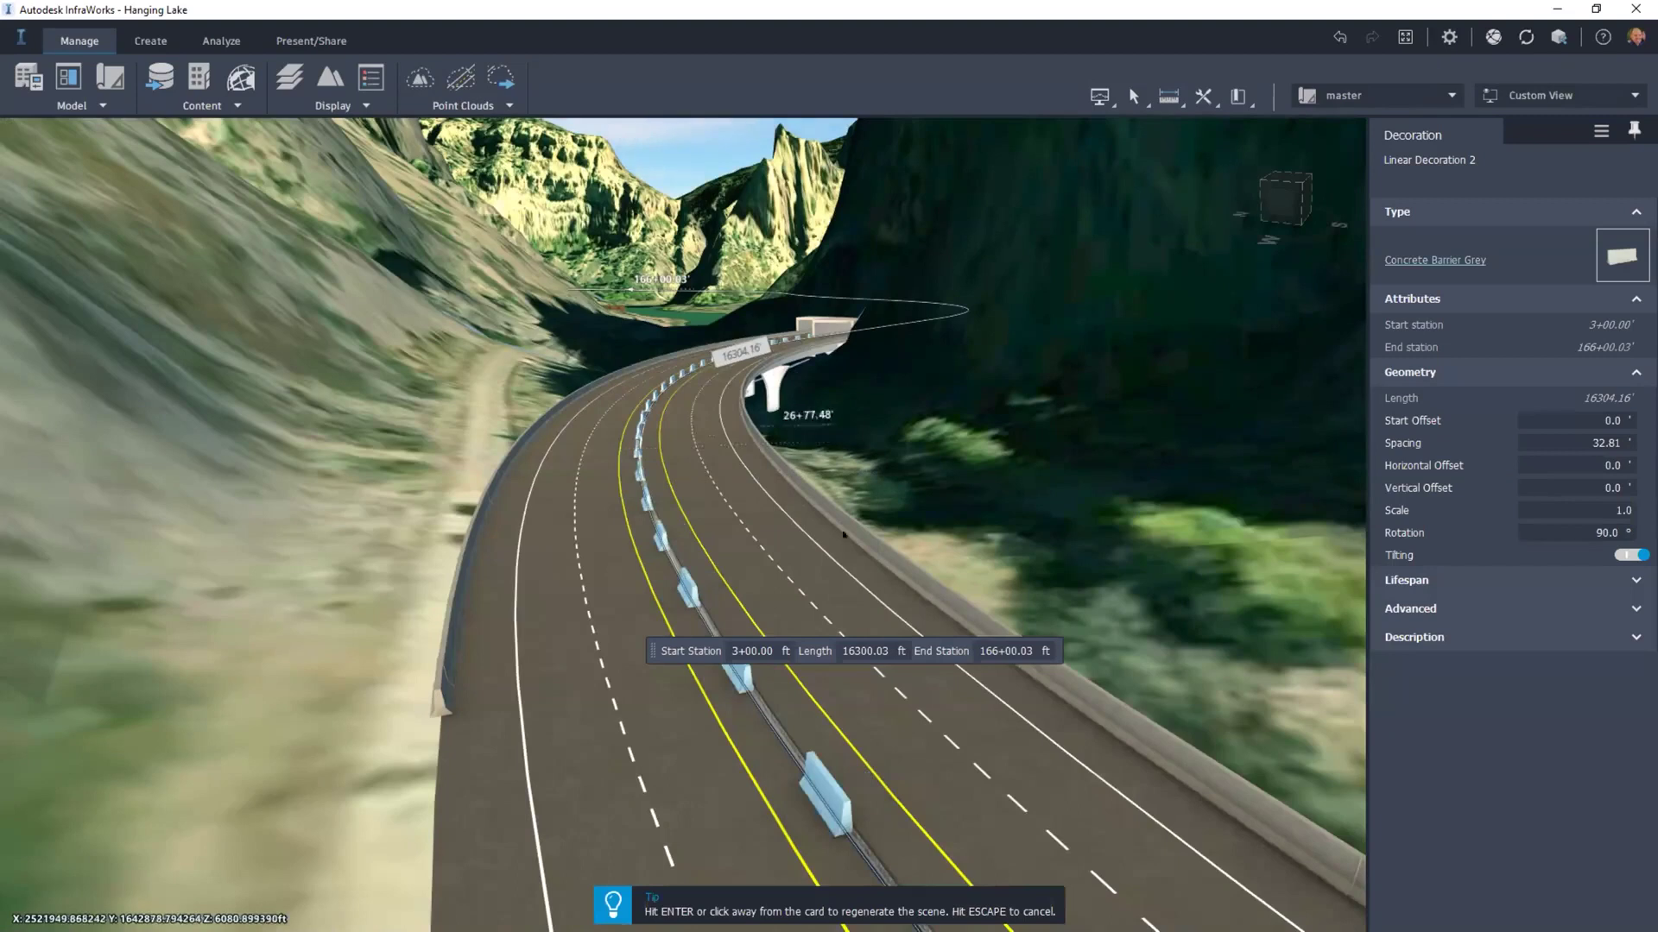
{"action": "right_click", "coordinate": [789, 560]}
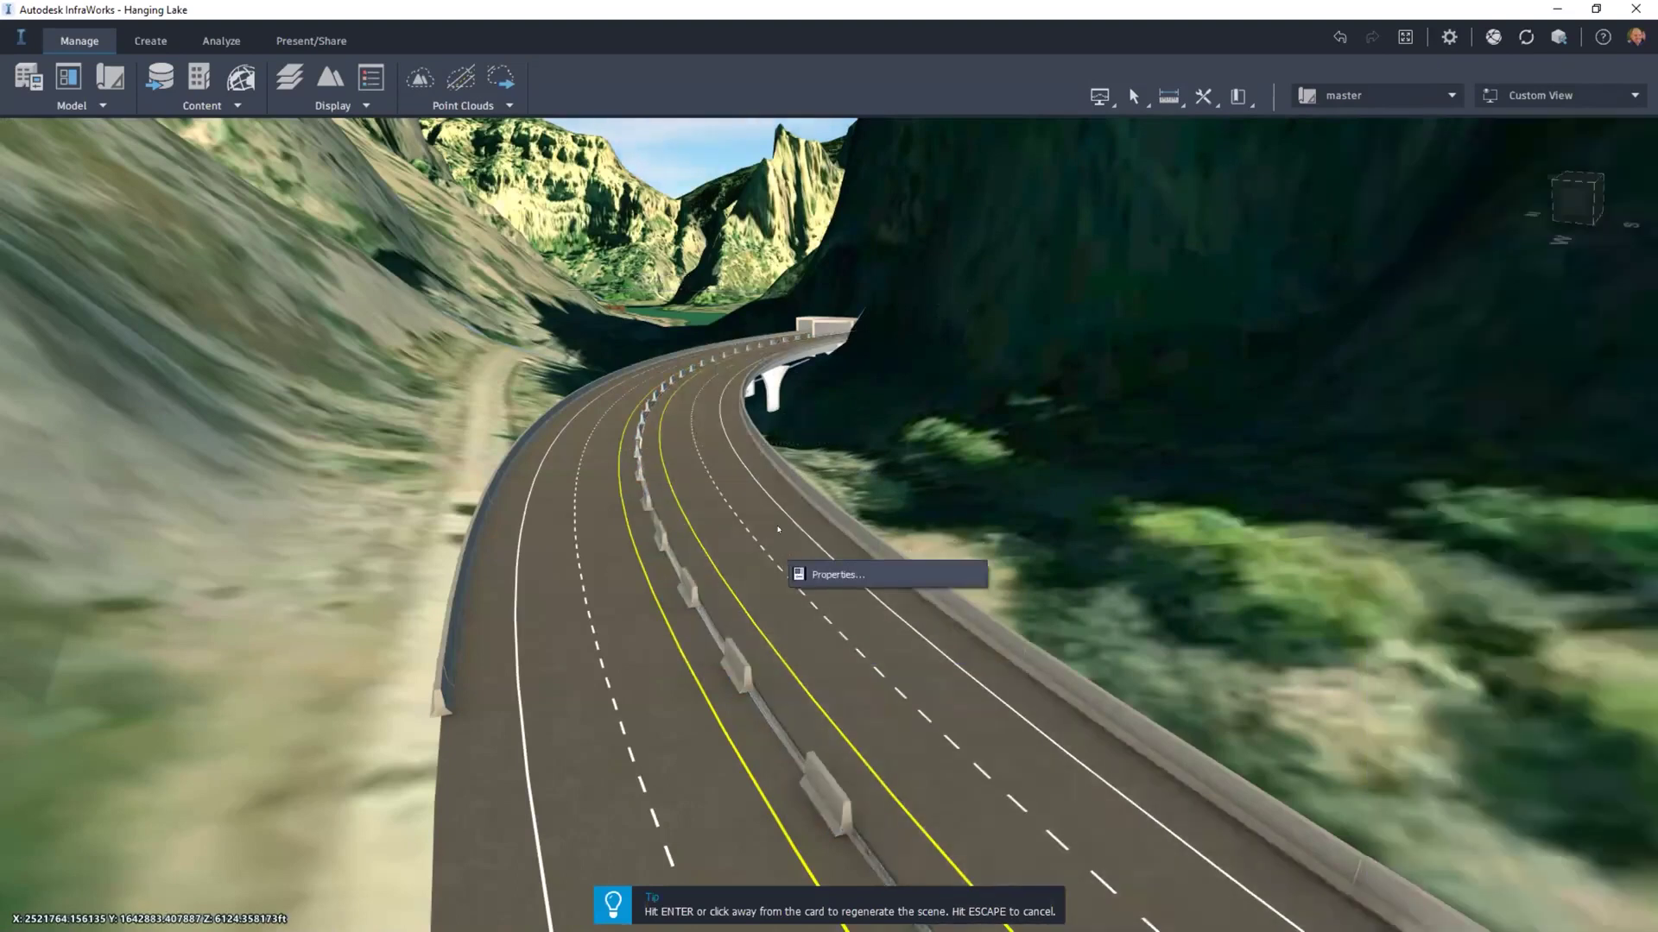
{"action": "left_click", "coordinate": [777, 532]}
Step: Start placing decorations on EB_70 and pick Street Light w_1 Bulb from a 'light' search
{"action": "right_click", "coordinate": [779, 546]}
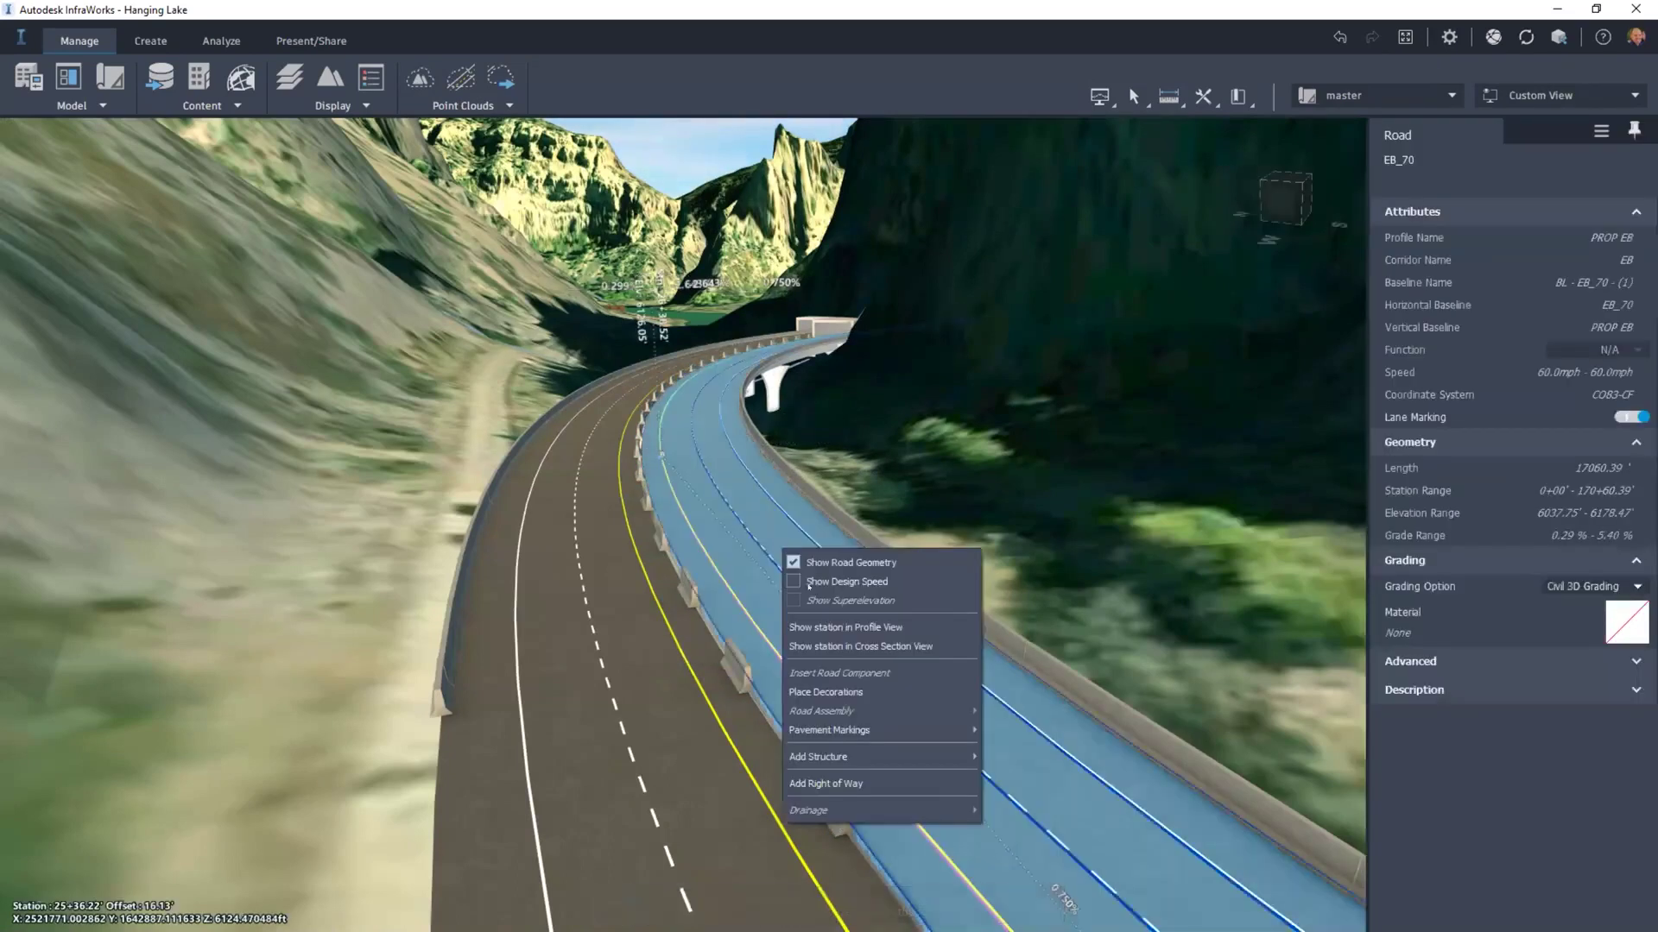
{"action": "left_click", "coordinate": [889, 691]}
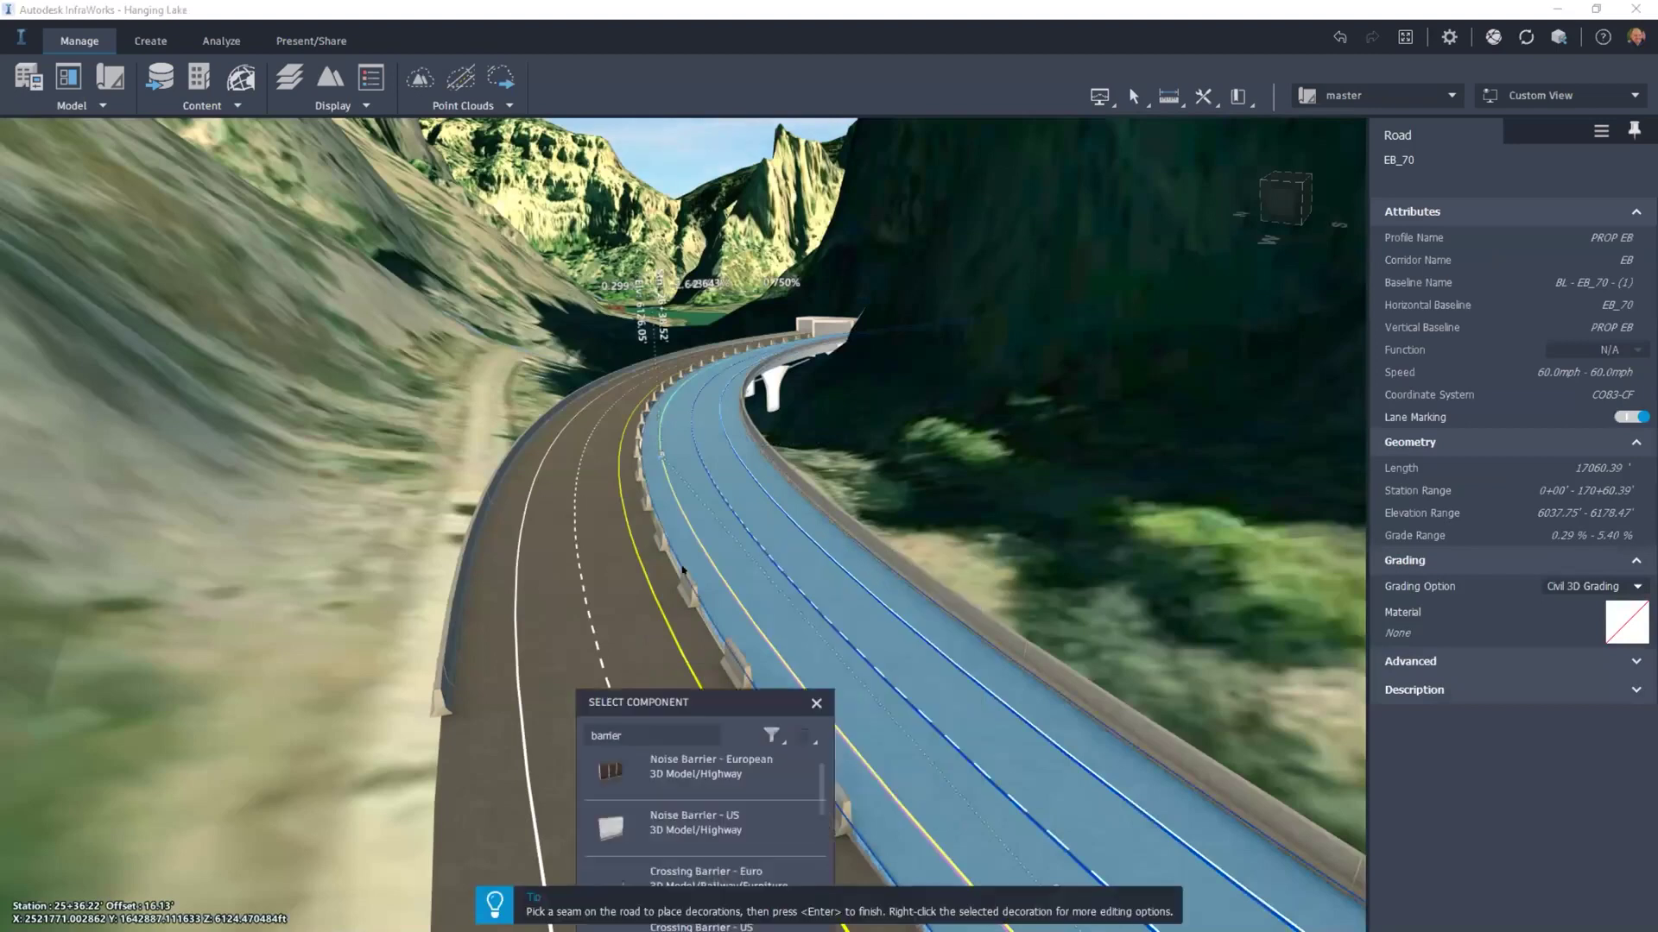
{"action": "left_click_drag", "start_coordinate": [702, 705], "coordinate": [274, 189]}
{"action": "double_click", "coordinate": [175, 217]}
{"action": "type", "text": "light"}
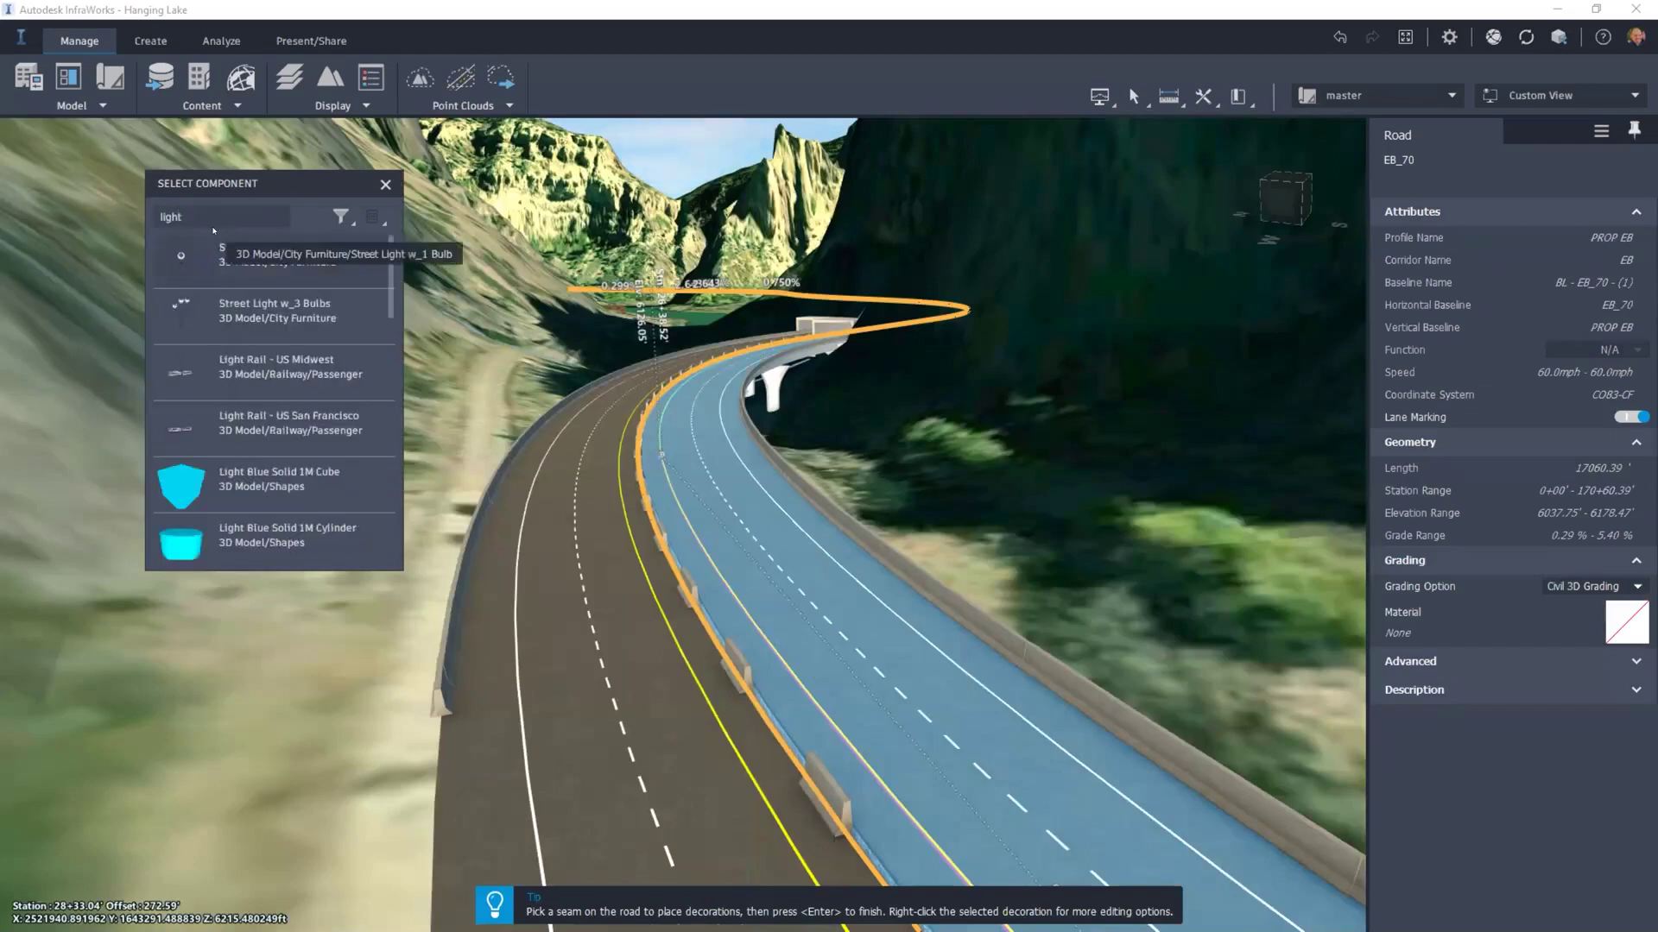
{"action": "scroll", "coordinate": [266, 378], "scroll_direction": "down", "scroll_amount": 3}
{"action": "scroll", "coordinate": [254, 359], "scroll_direction": "up", "scroll_amount": 3}
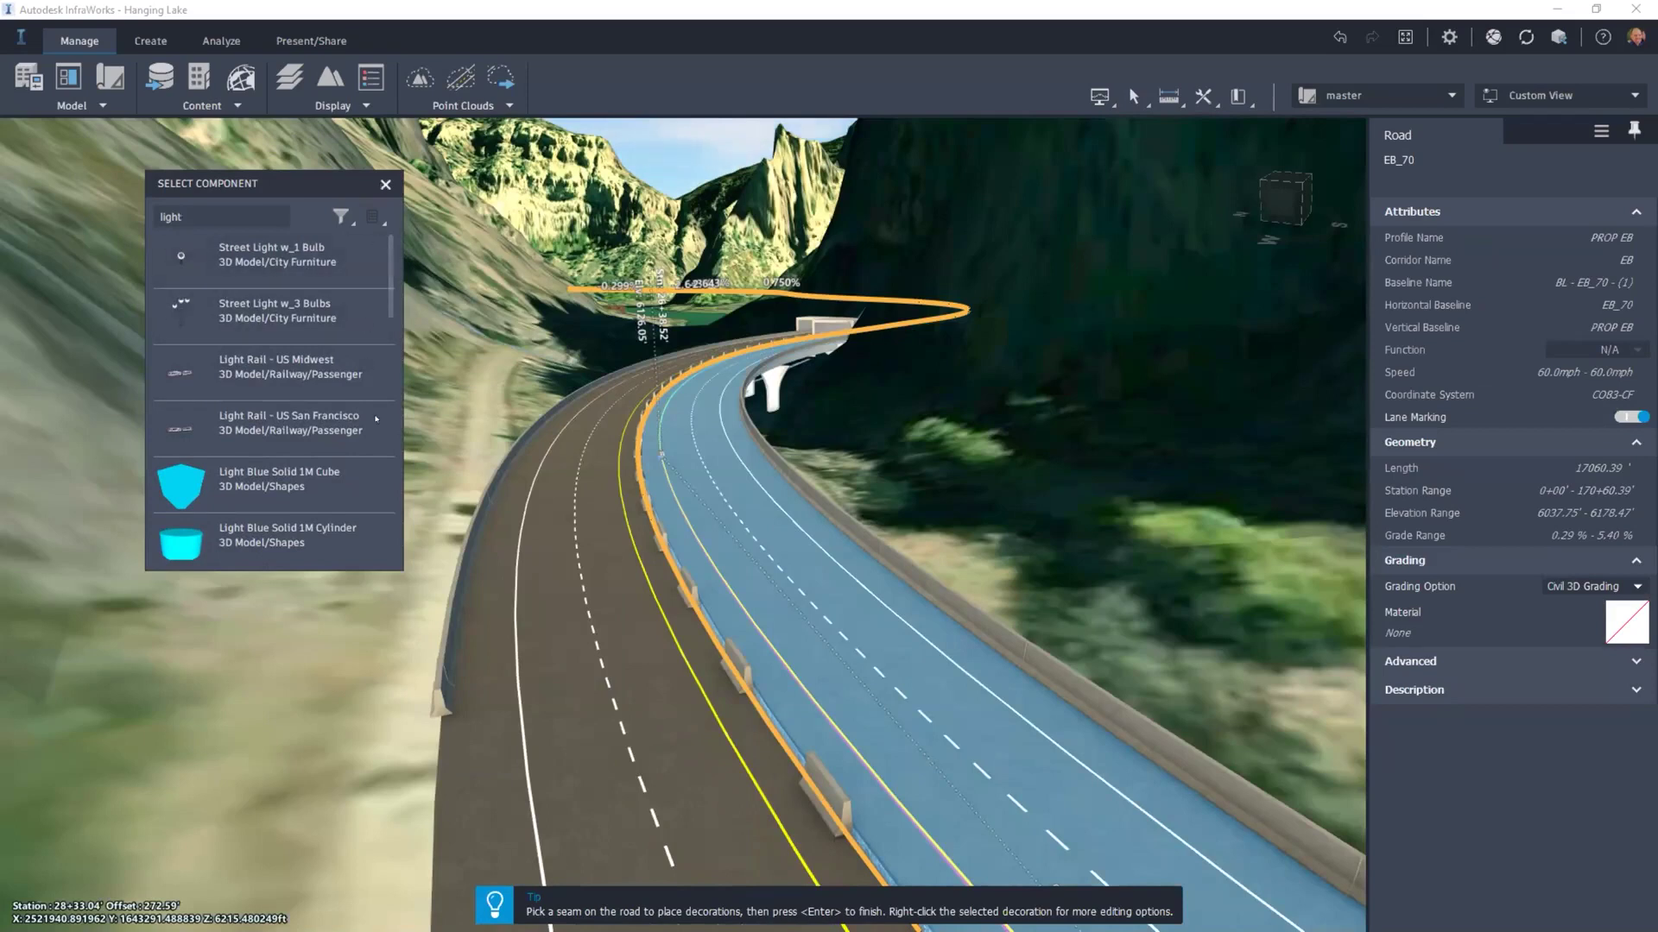
{"action": "left_click", "coordinate": [385, 185]}
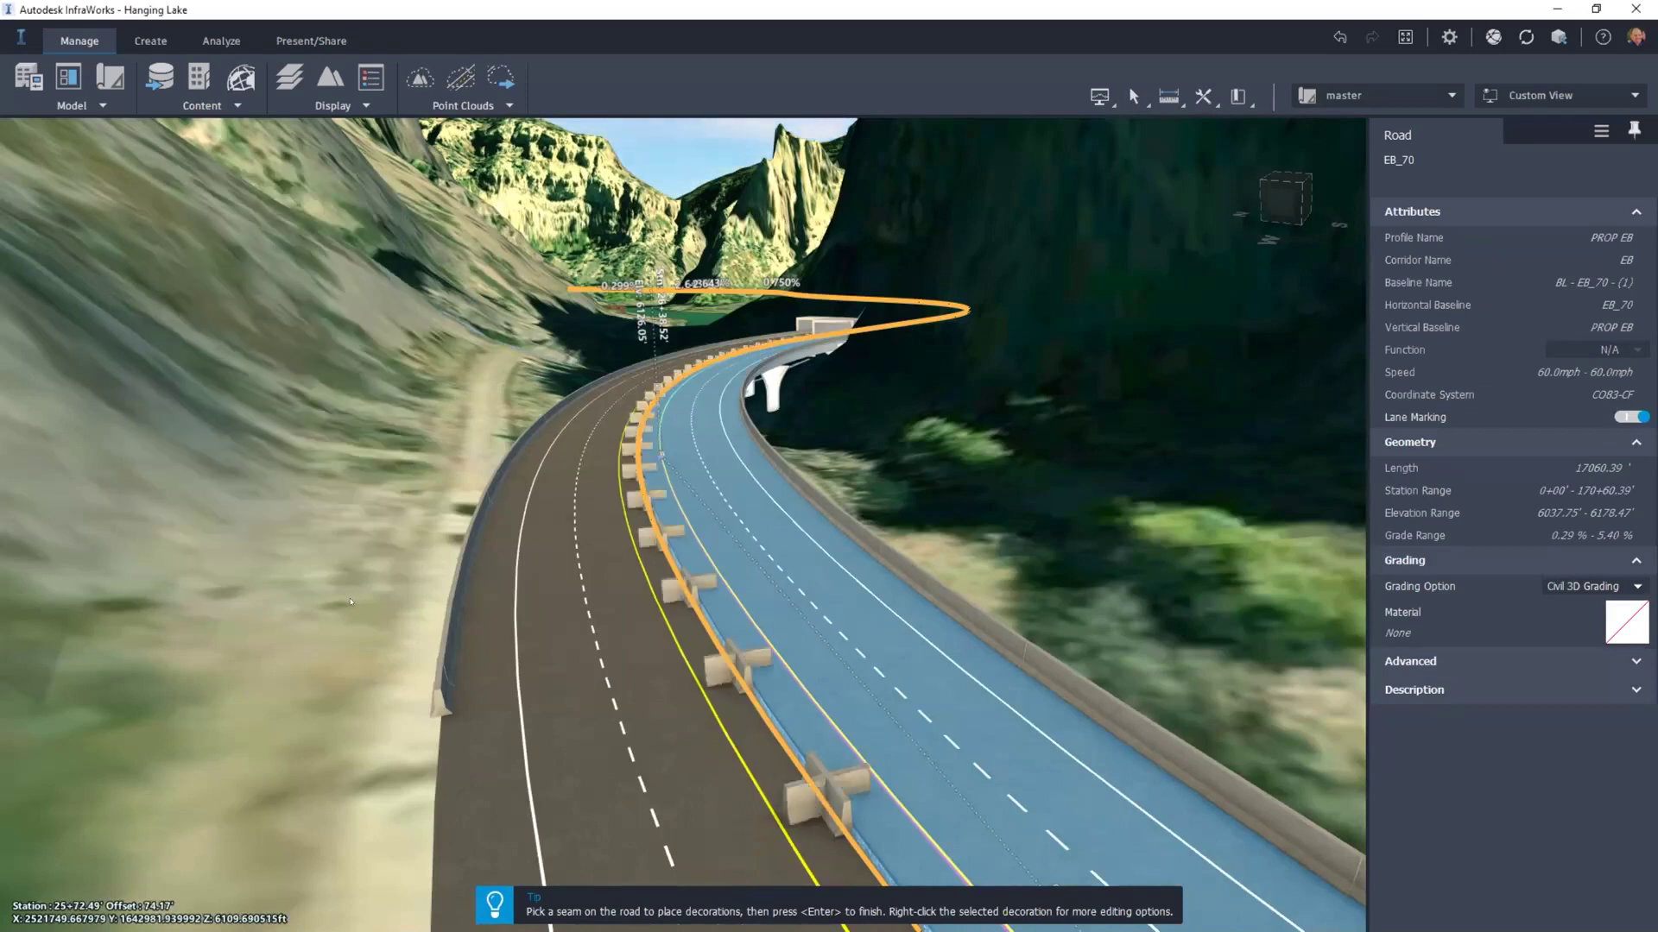
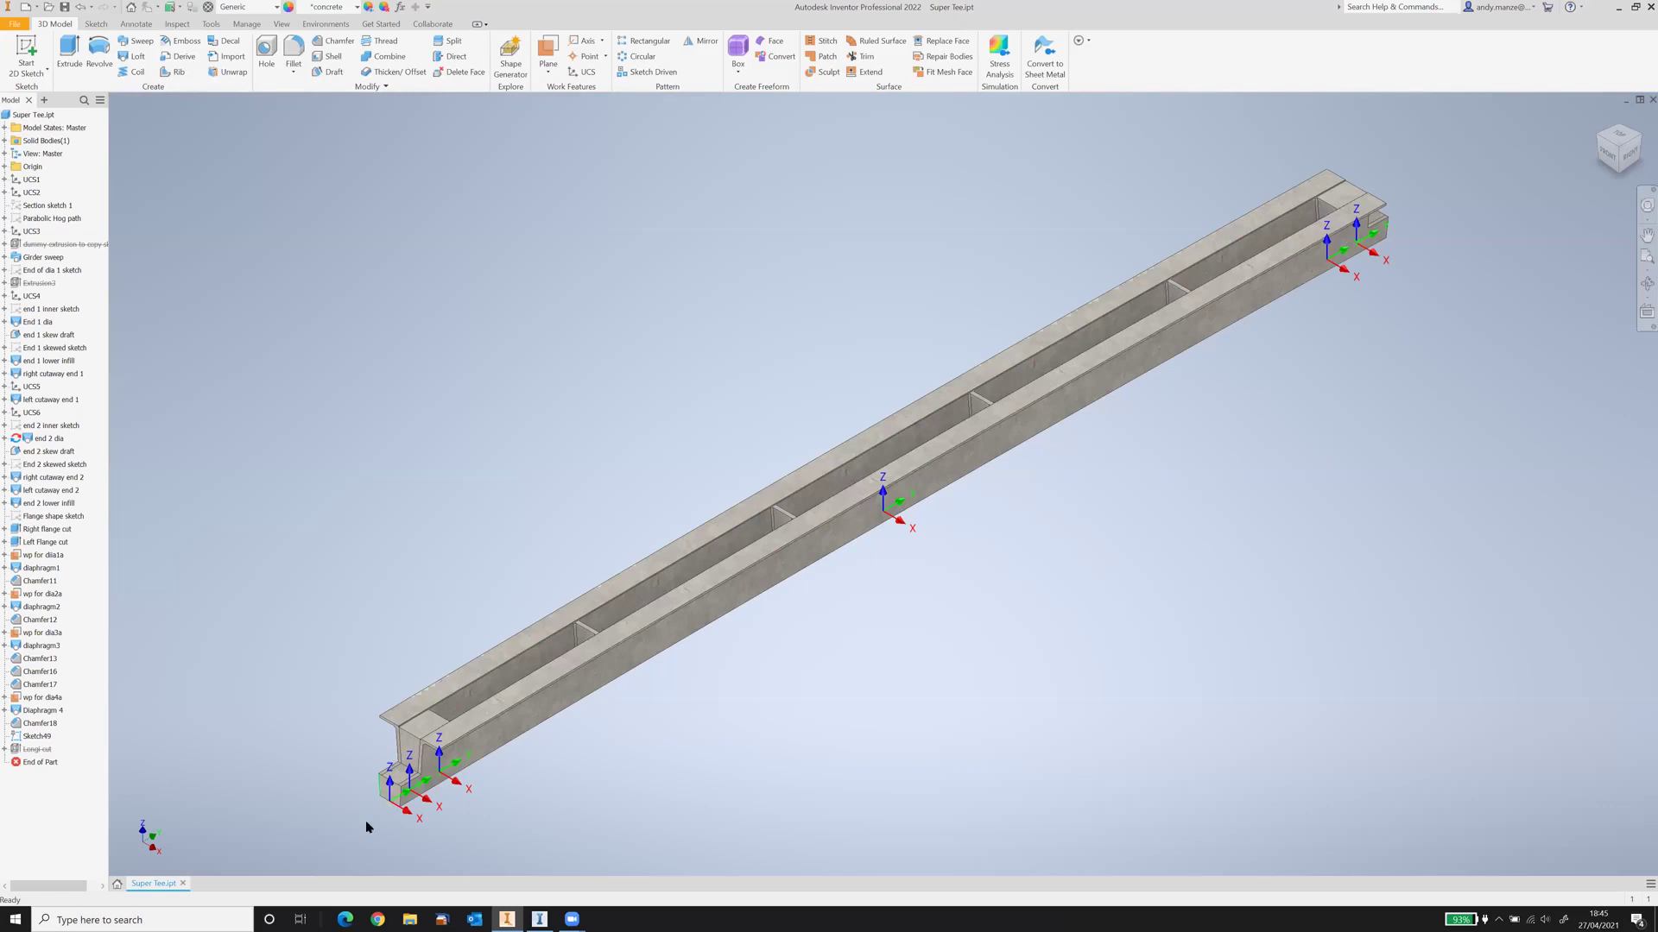
Step: Roll the Super Tee history back so End of Part sits just below Girder sweep
{"action": "scroll", "coordinate": [730, 420], "scroll_direction": "up", "scroll_amount": 5}
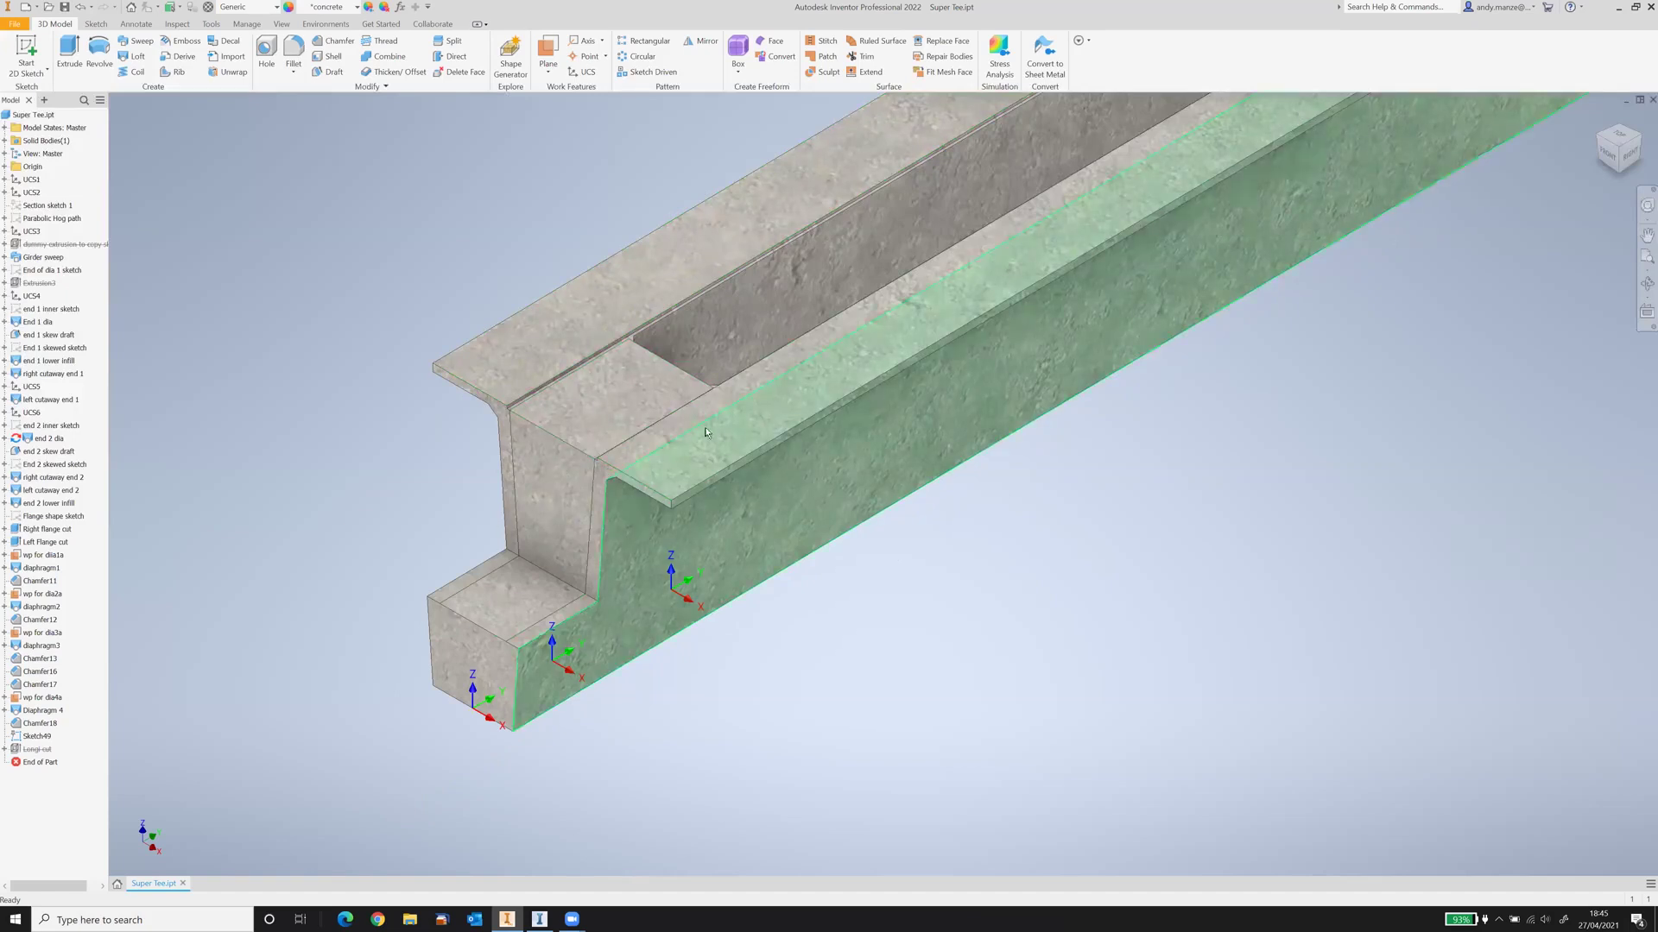
{"action": "scroll", "coordinate": [695, 479], "scroll_direction": "down", "scroll_amount": 4}
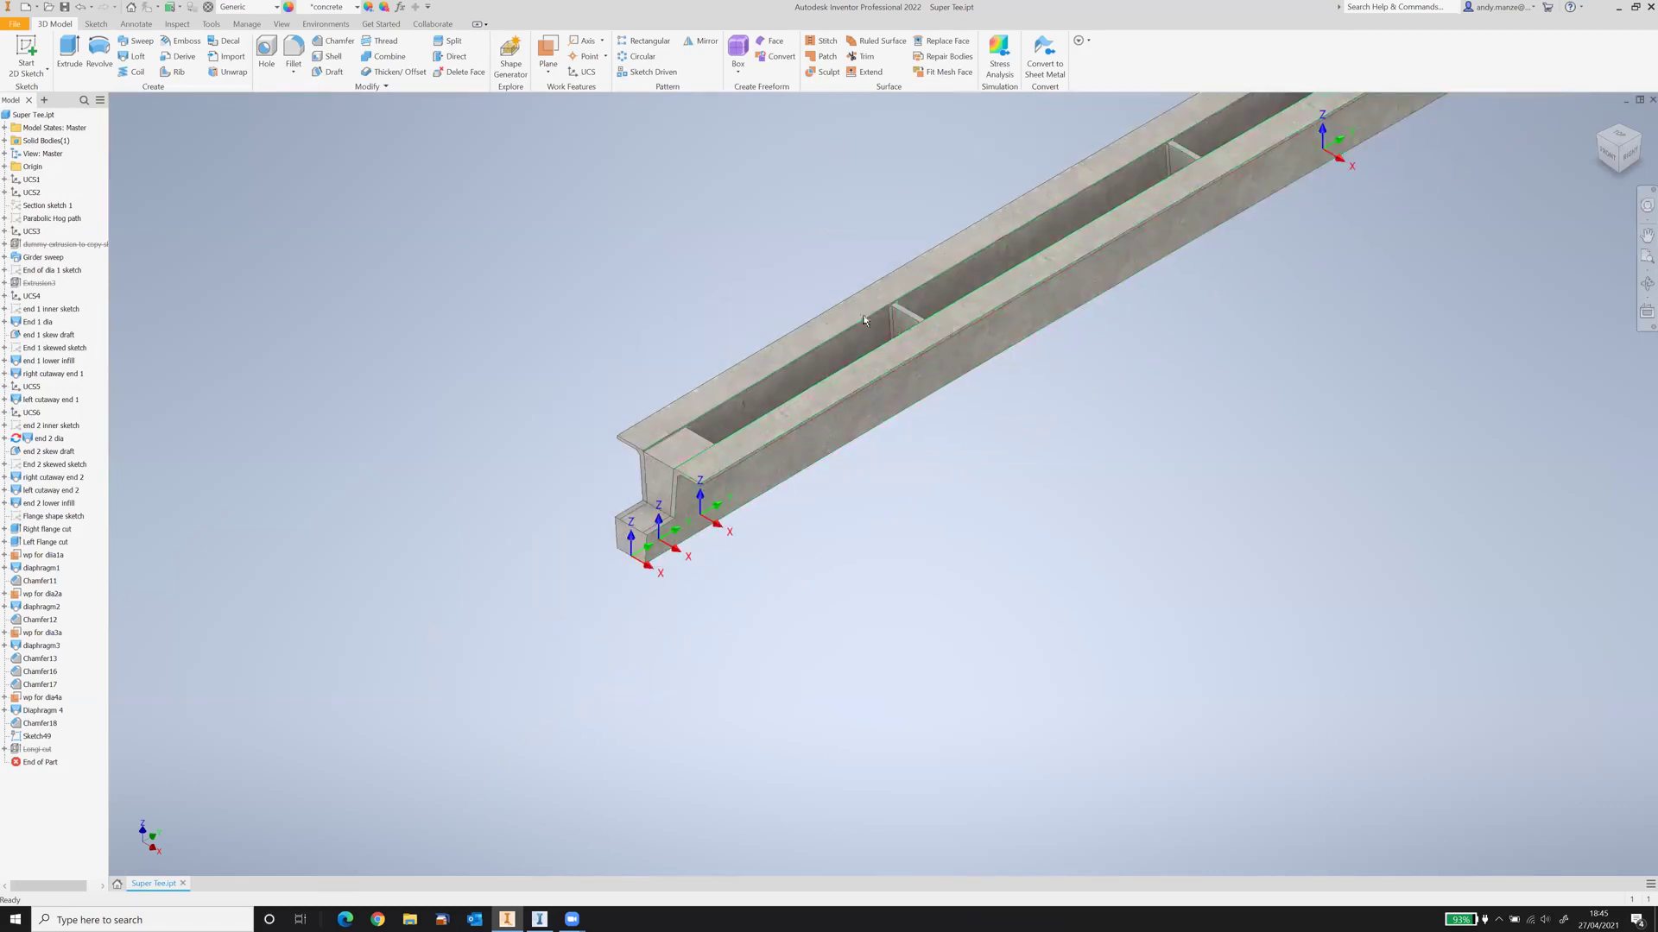
{"action": "scroll", "coordinate": [646, 521], "scroll_direction": "up", "scroll_amount": 4}
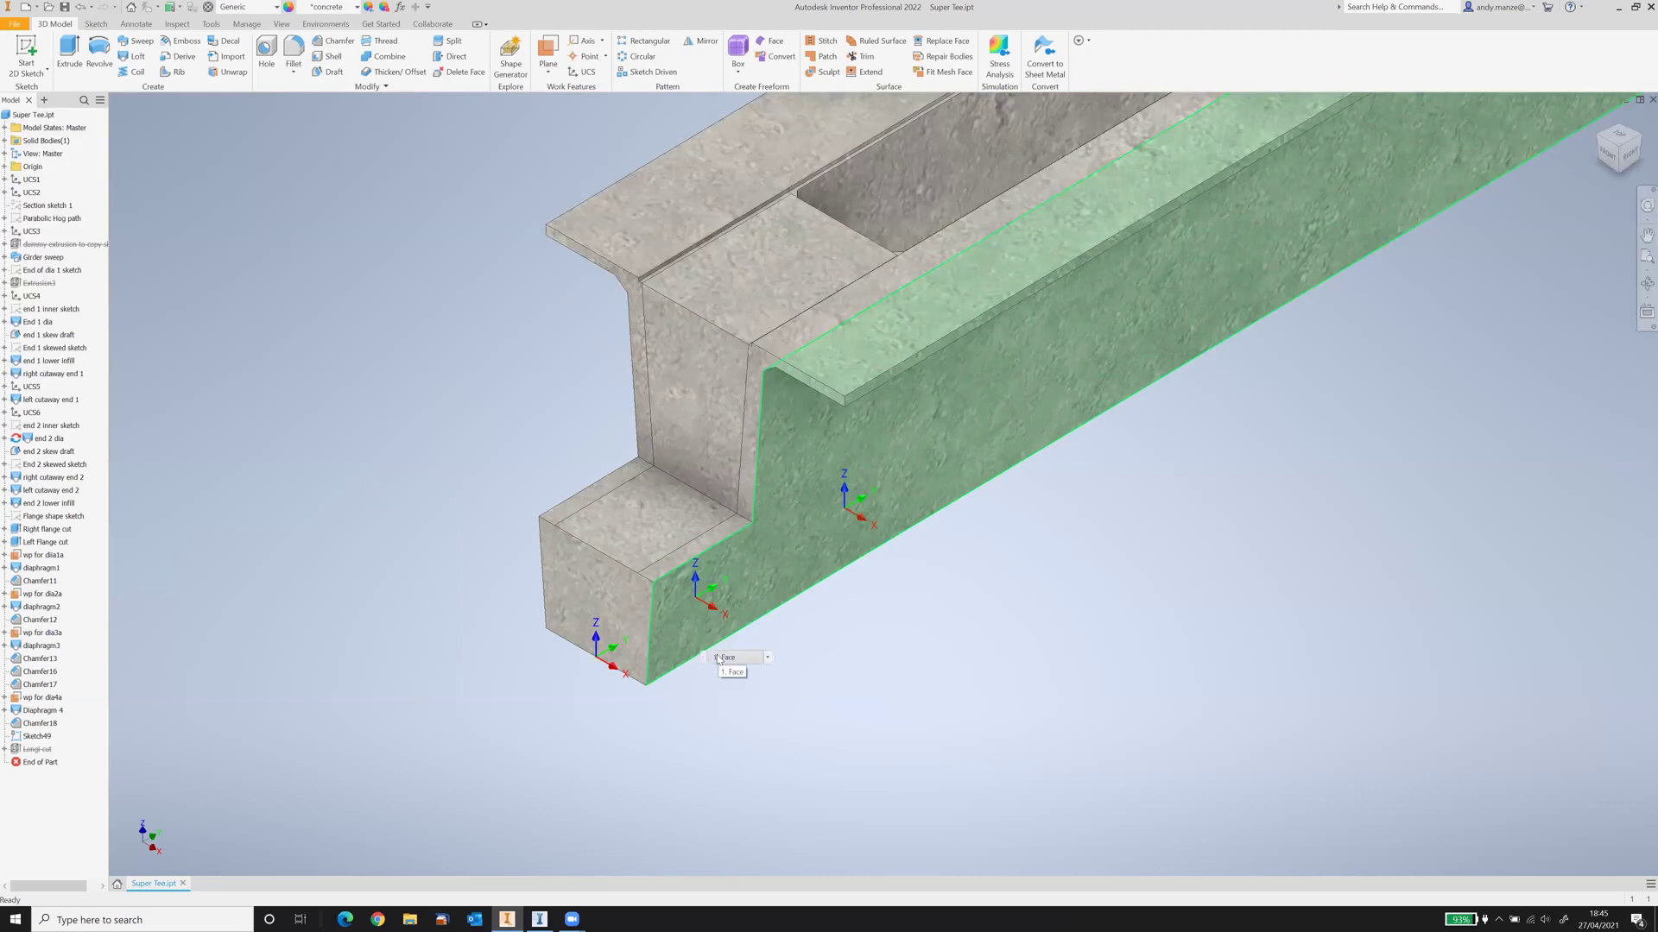
{"action": "mouse_move", "coordinate": [39, 763]}
{"action": "left_mouse_down"}
{"action": "mouse_move", "coordinate": [23, 257]}
{"action": "mouse_move", "coordinate": [25, 273]}
{"action": "left_mouse_up"}
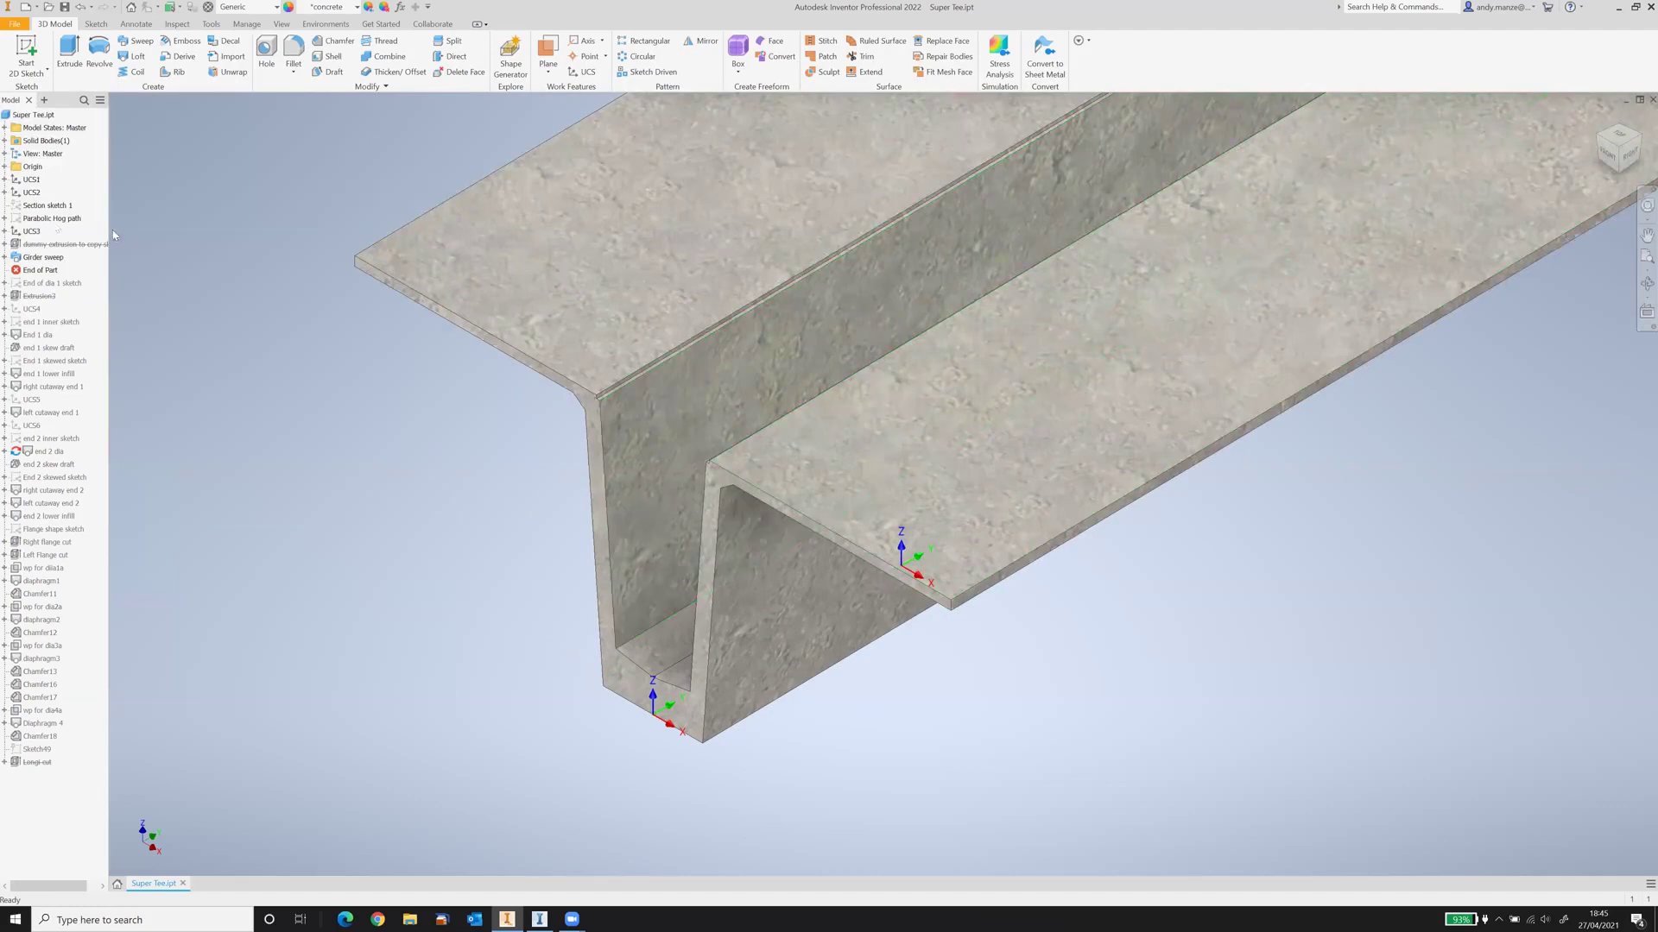
Step: Review Section sketch 1 head-on in sketch edit, then finish the sketch
{"action": "left_click", "coordinate": [32, 206]}
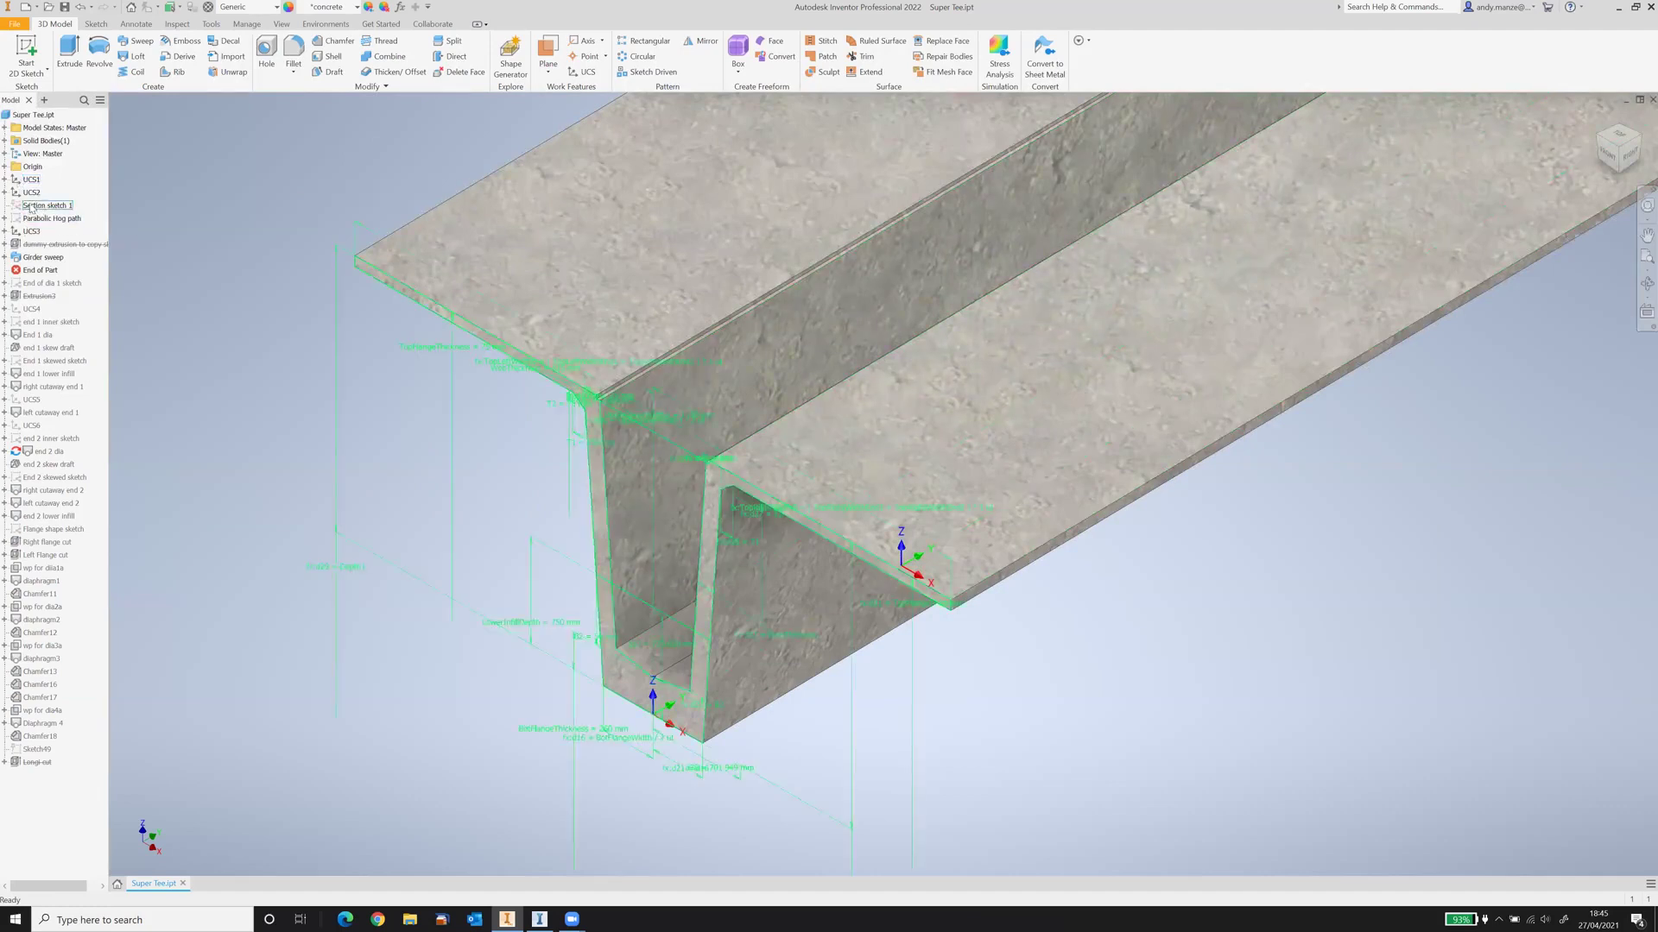
{"action": "key", "text": "Page_Up"}
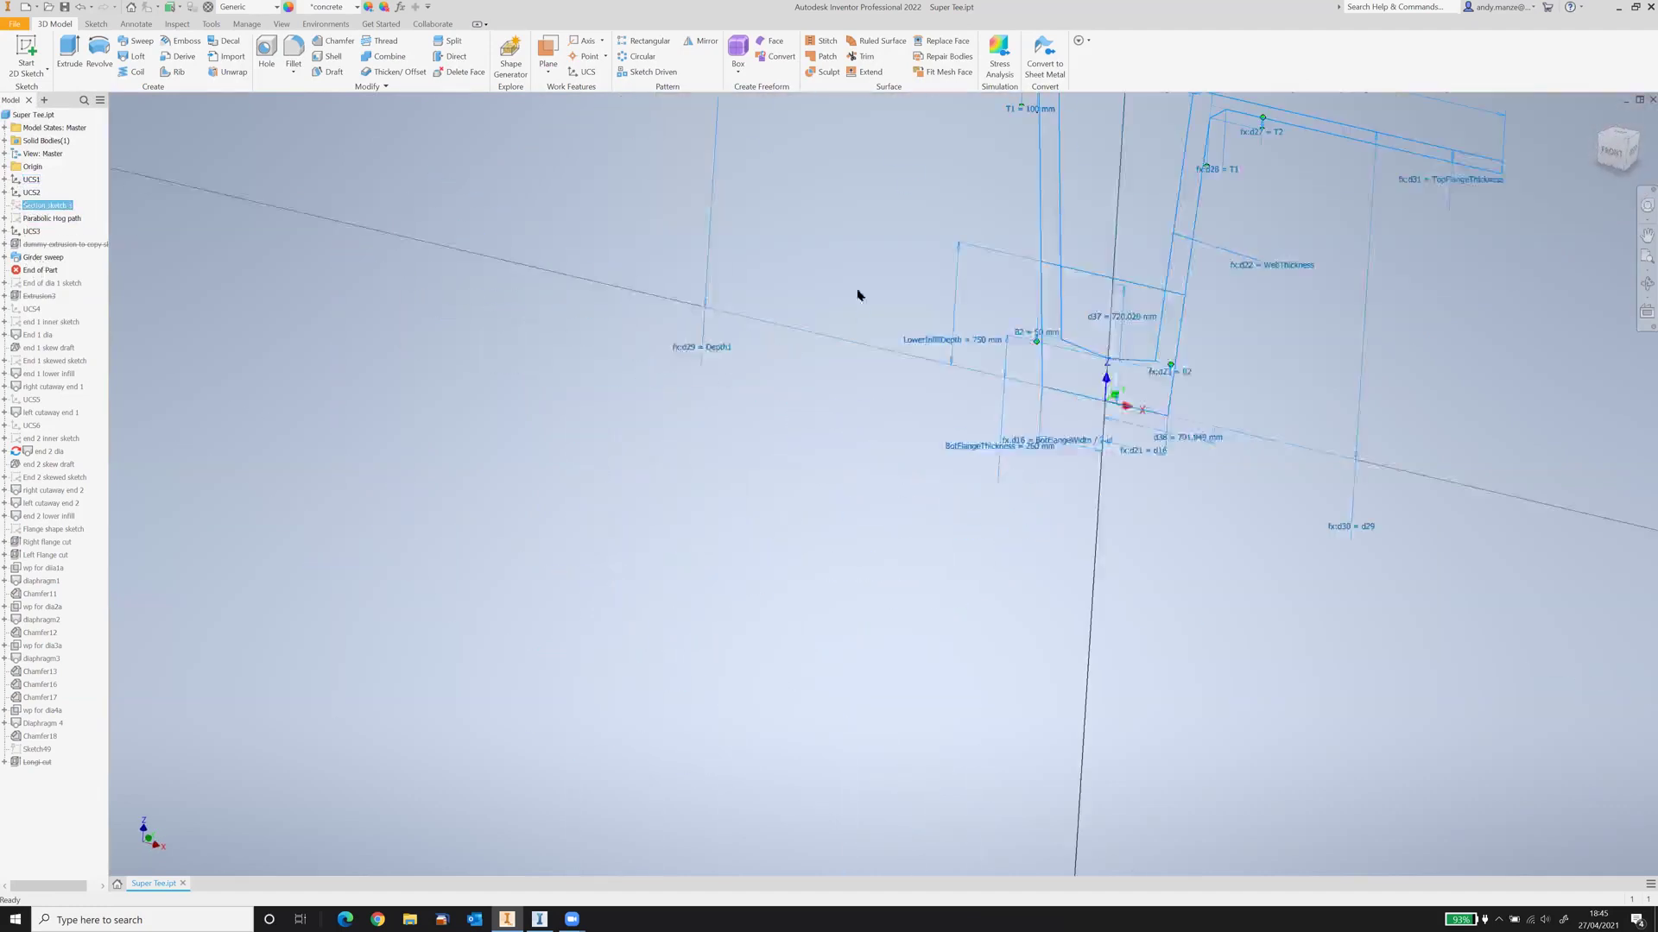
{"action": "double_click", "coordinate": [945, 307]}
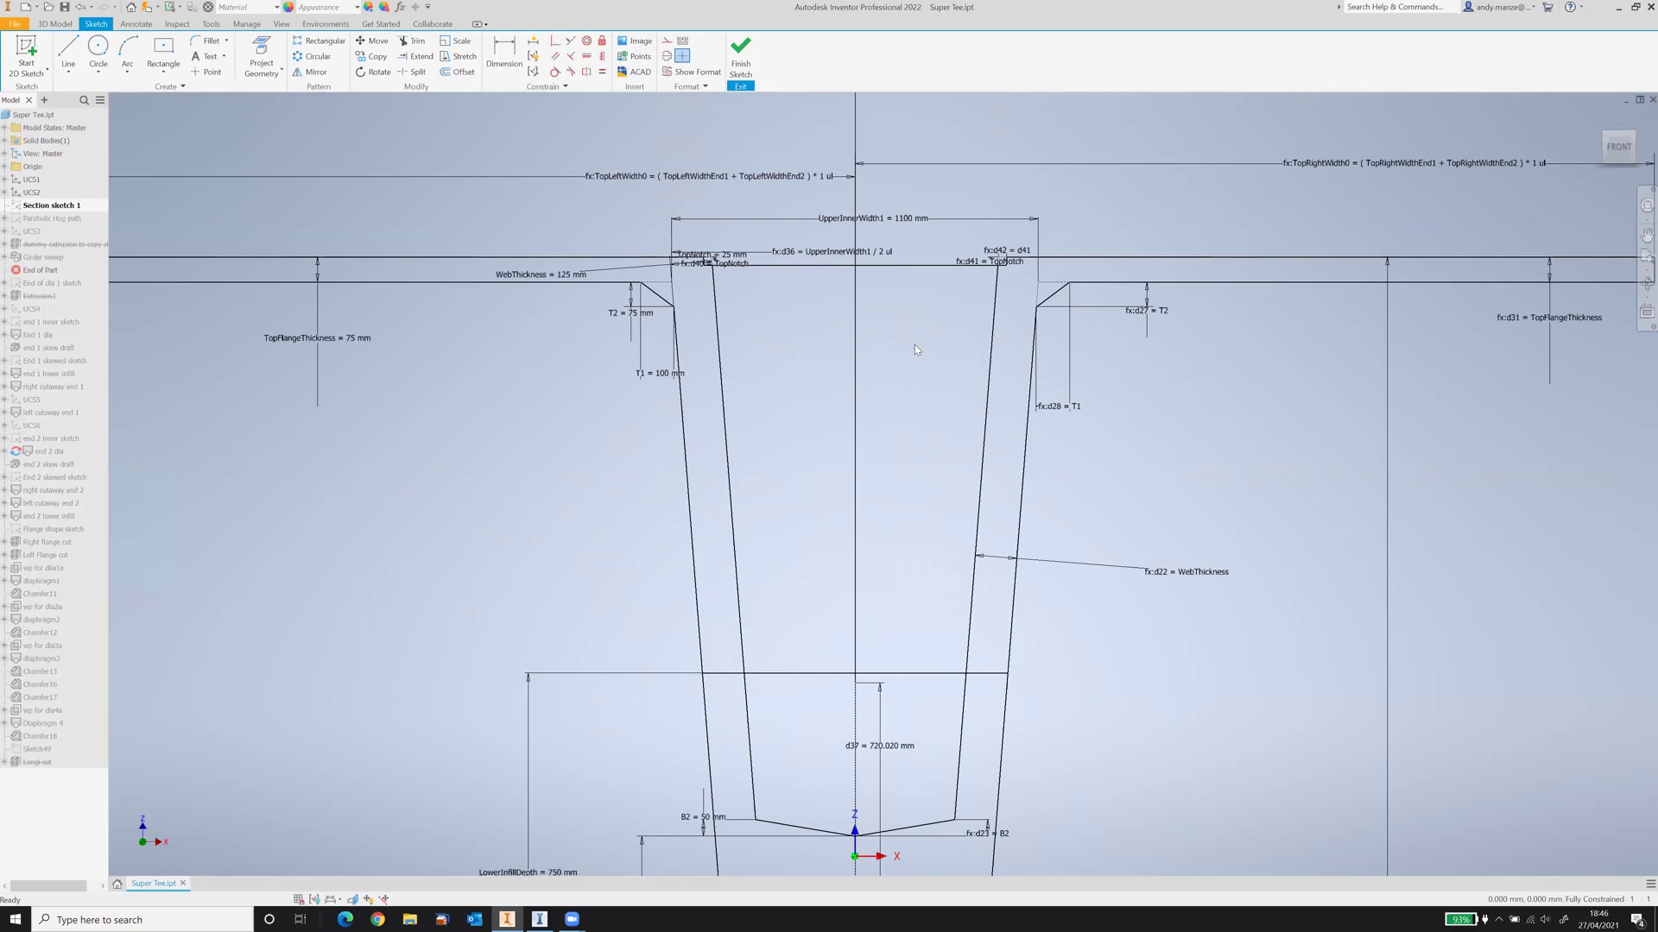
{"action": "scroll", "coordinate": [914, 345], "scroll_direction": "up", "scroll_amount": 3}
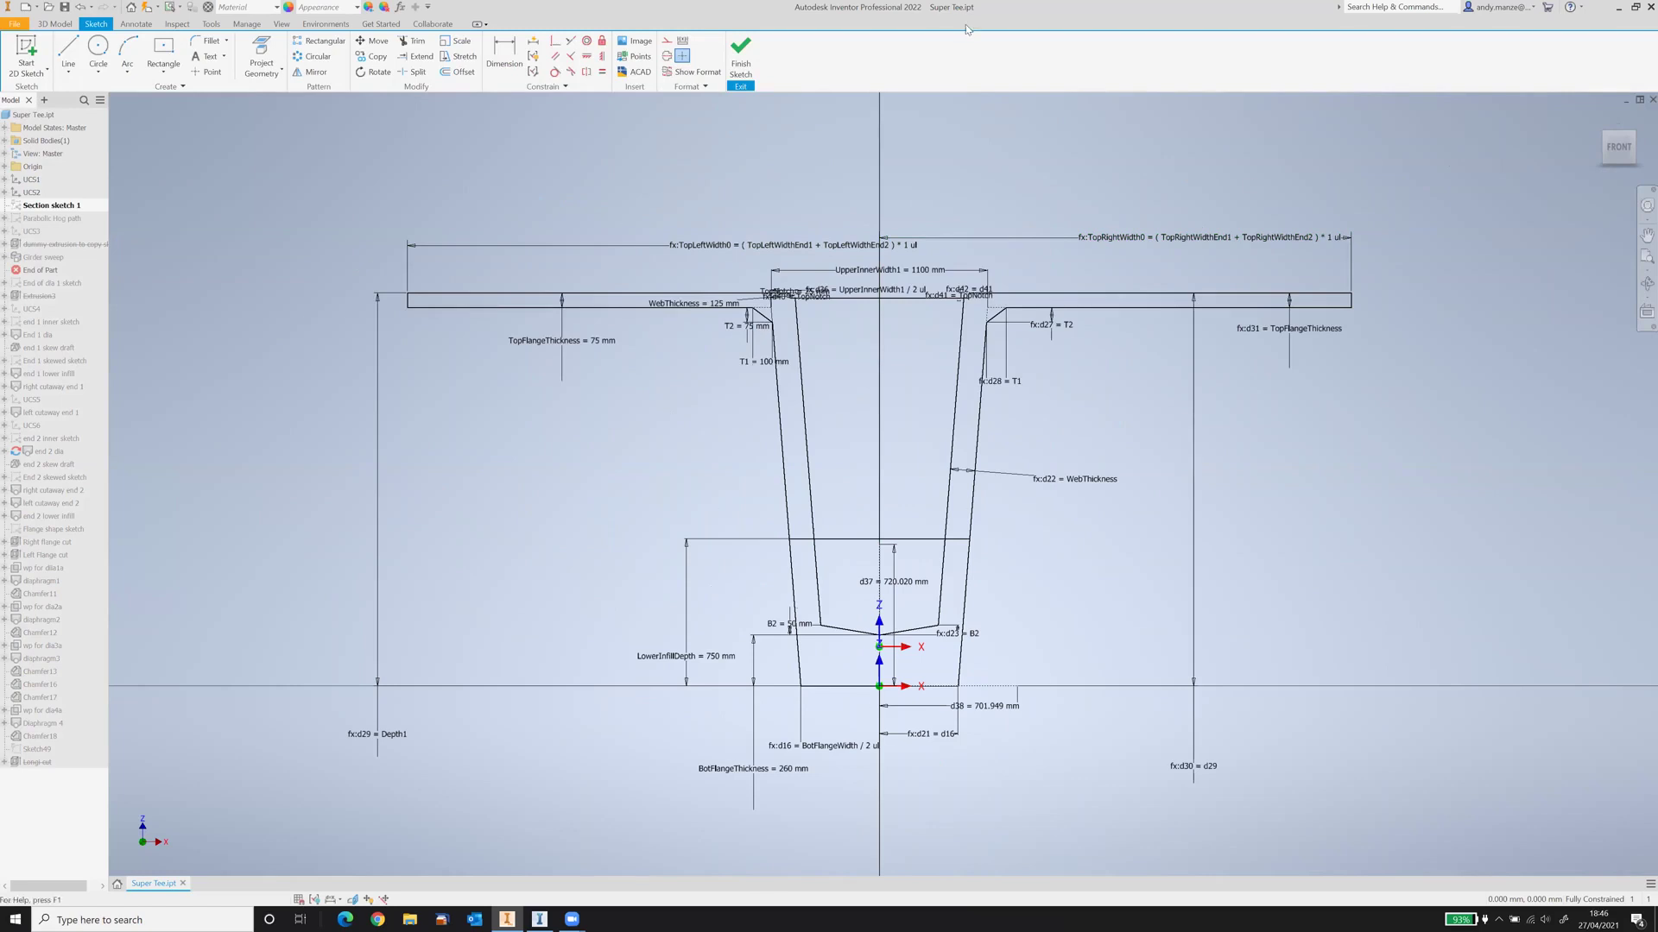
{"action": "left_click", "coordinate": [740, 54]}
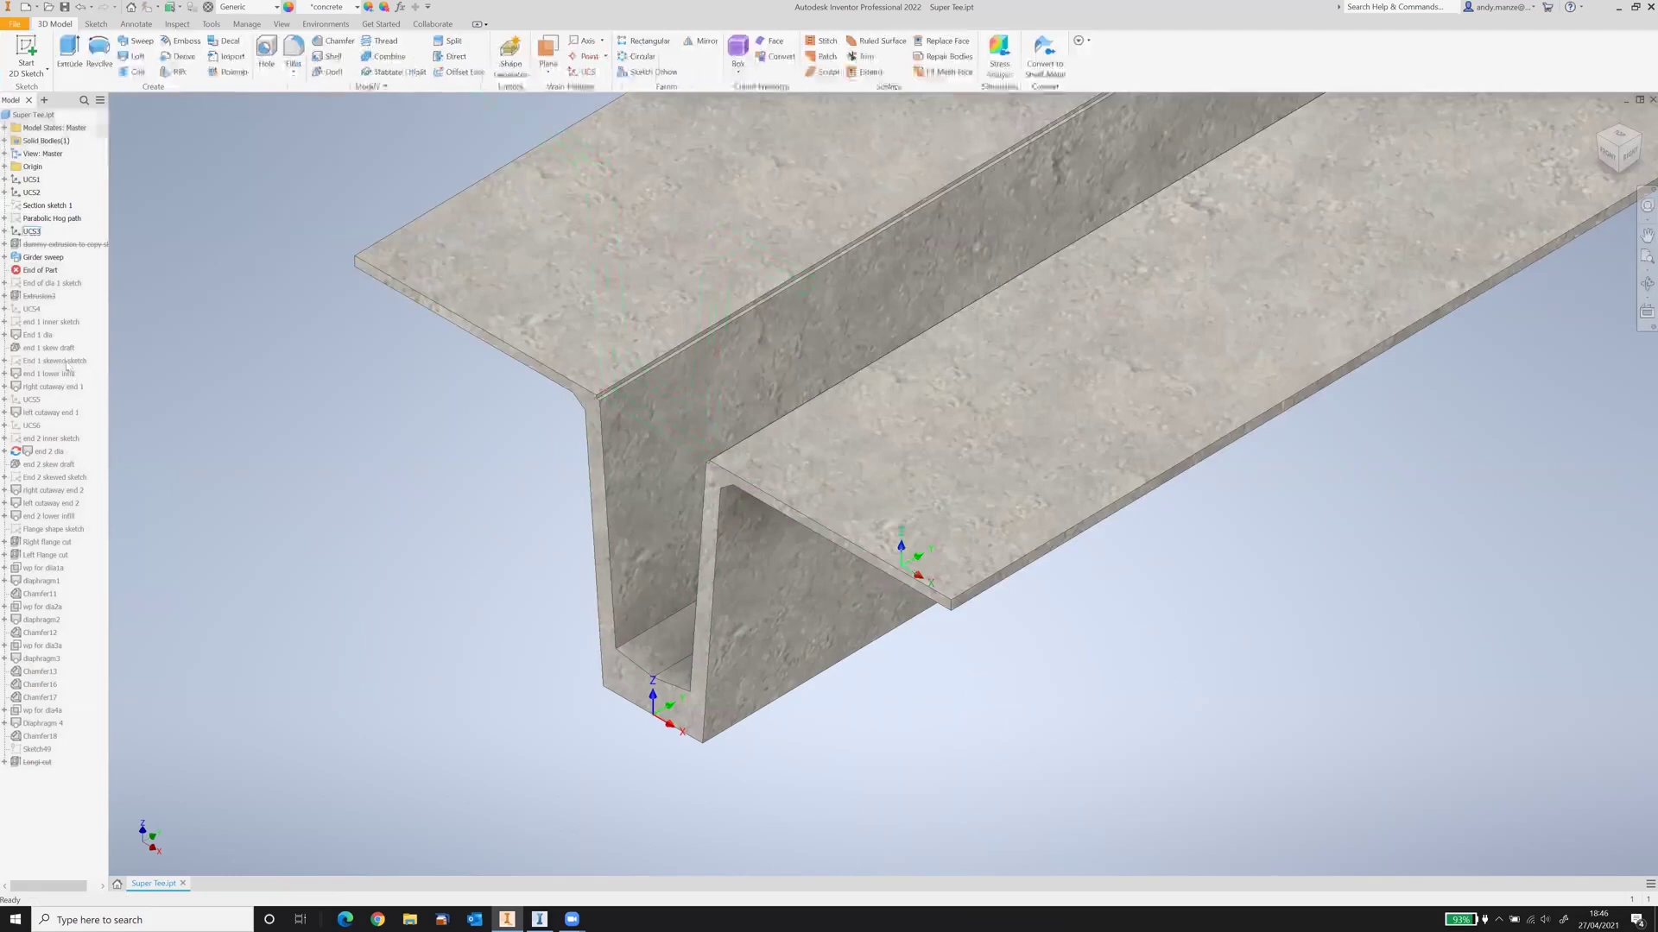
Step: Move End of Part down in stages, past the end features and flange cuts, to the history's end
{"action": "left_click_drag", "start_coordinate": [40, 271], "coordinate": [41, 418]}
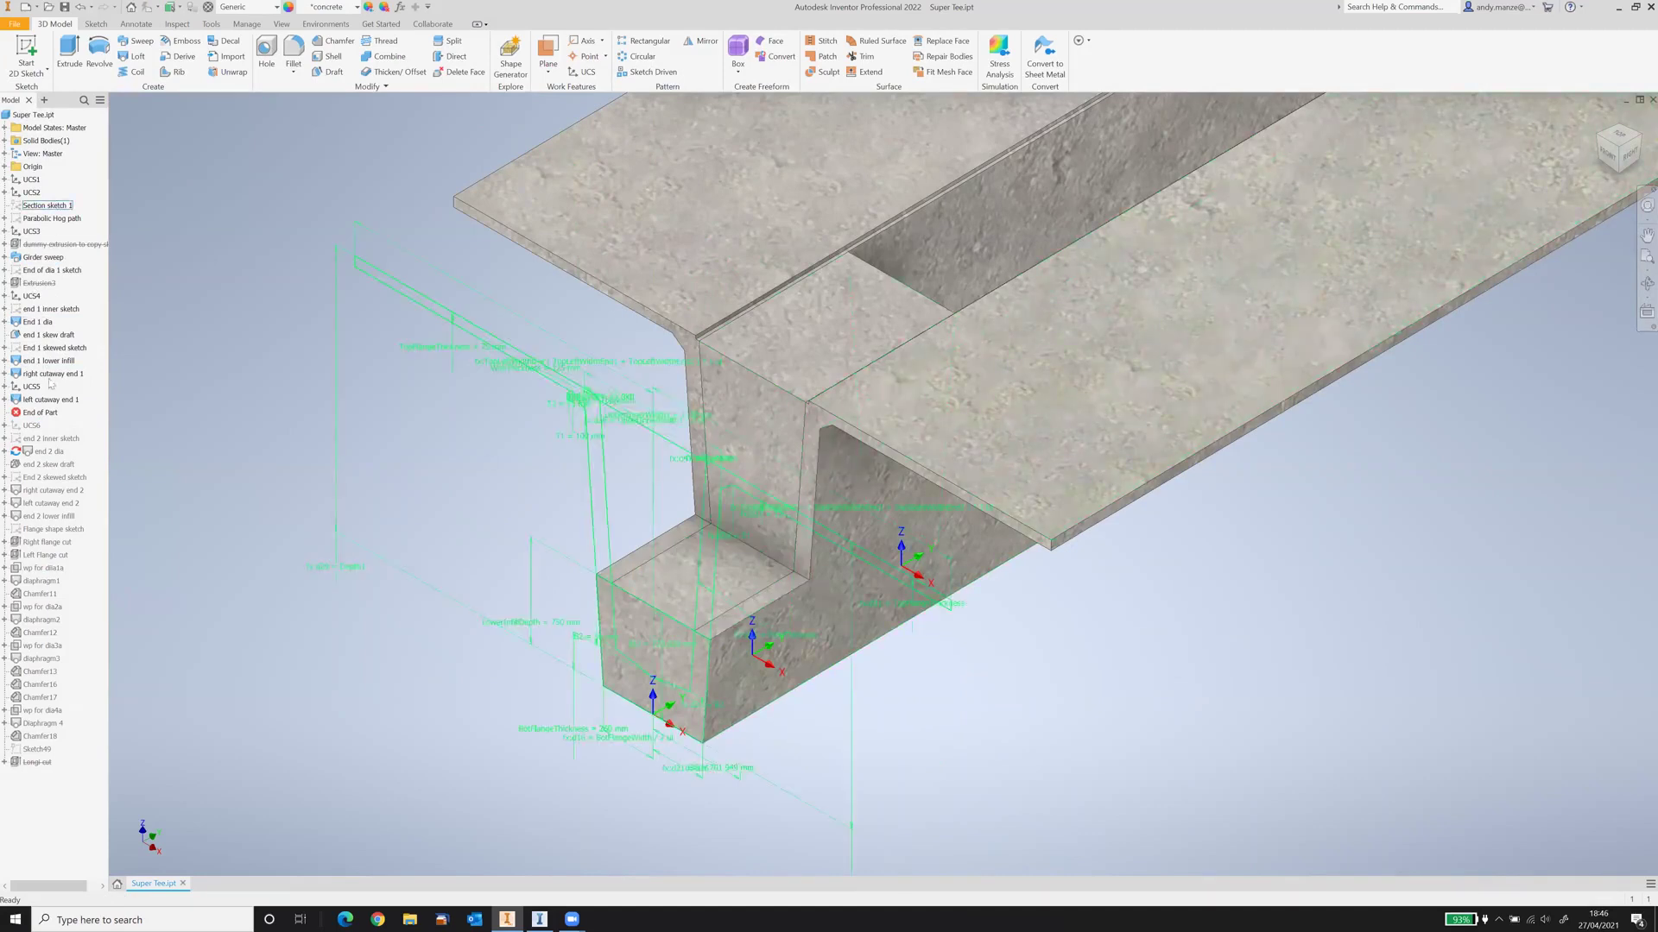
{"action": "left_click", "coordinate": [38, 413]}
{"action": "left_click_drag", "start_coordinate": [38, 413], "coordinate": [44, 561]}
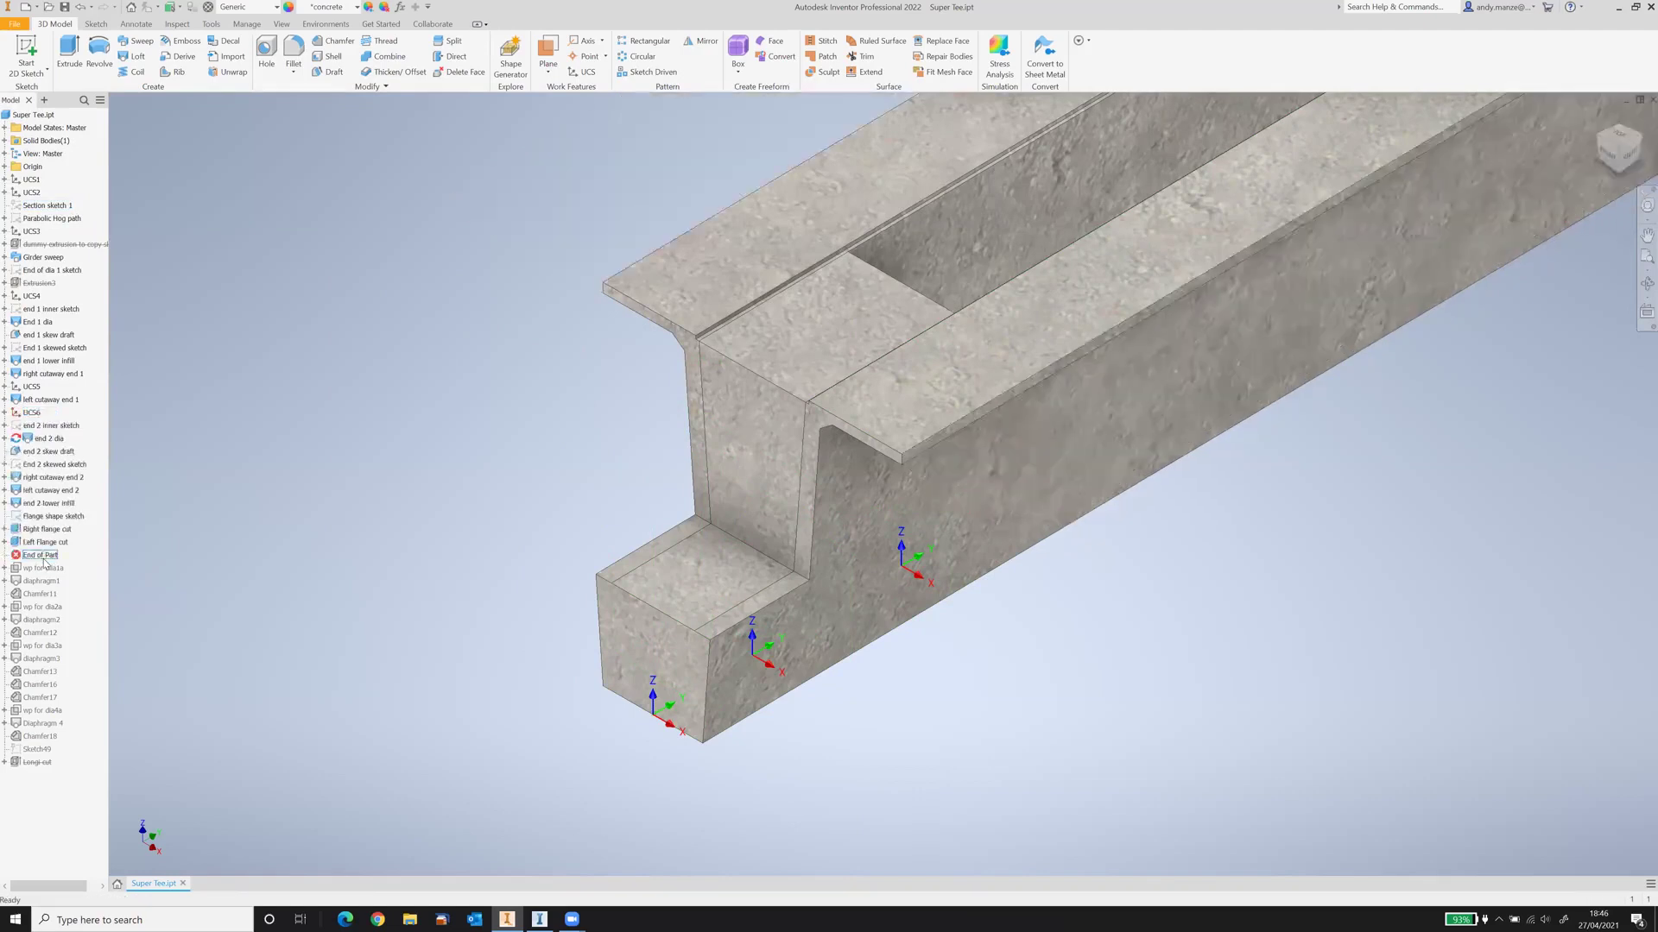
{"action": "left_click_drag", "start_coordinate": [34, 561], "coordinate": [40, 767]}
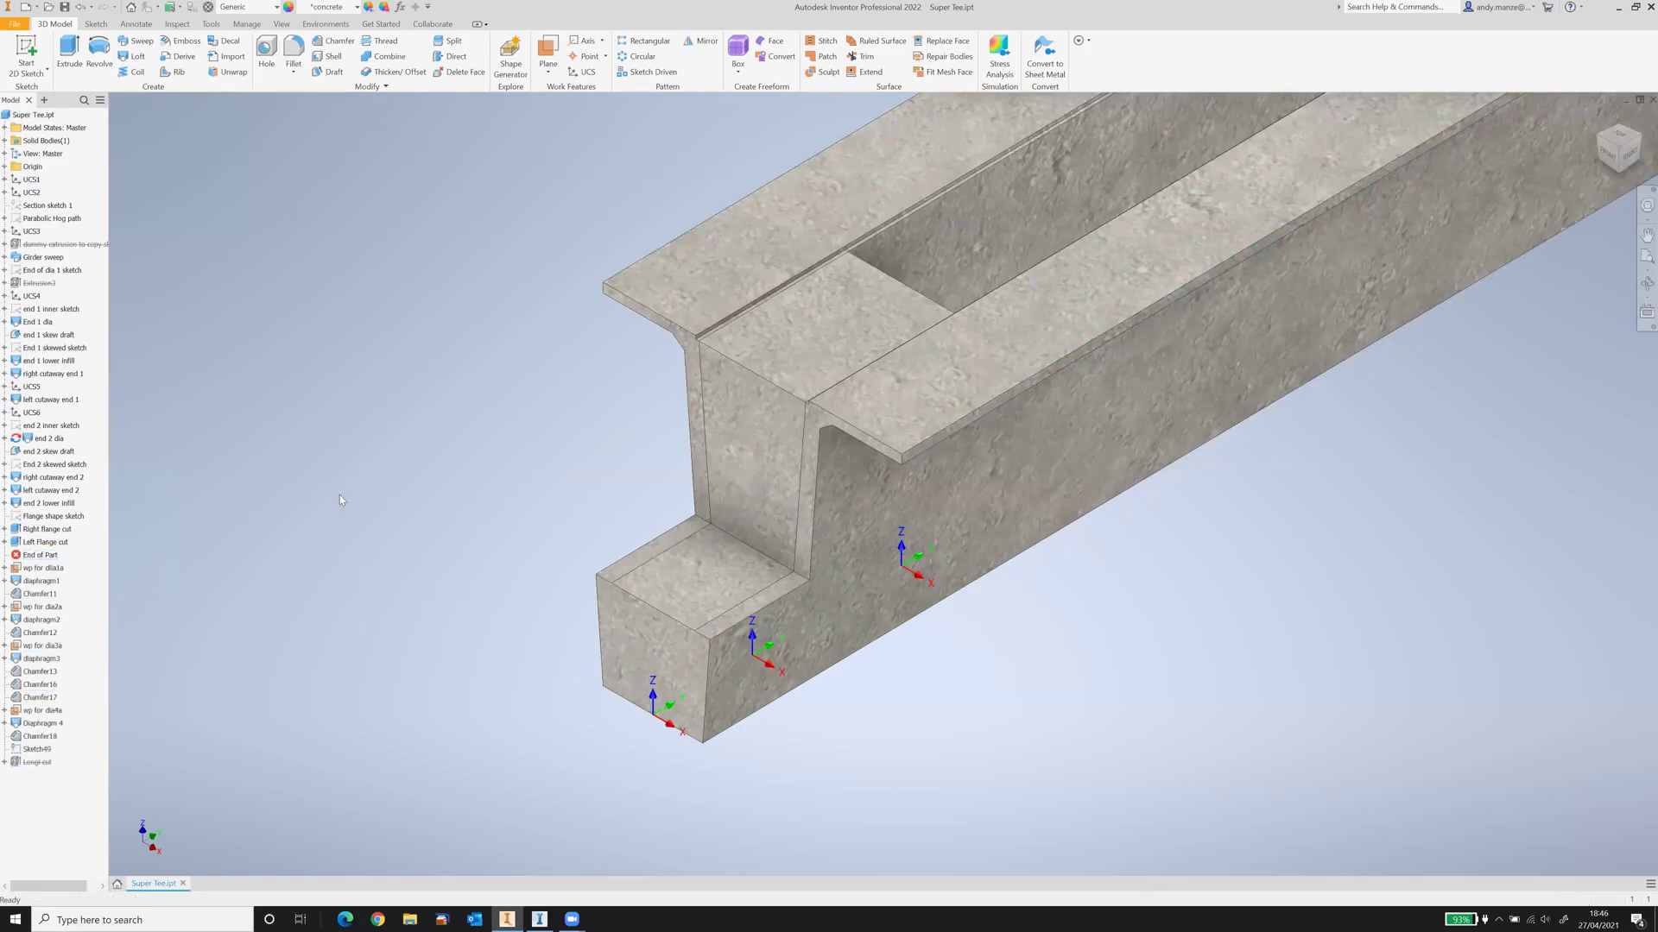
{"action": "scroll", "coordinate": [516, 553], "scroll_direction": "down", "scroll_amount": 5}
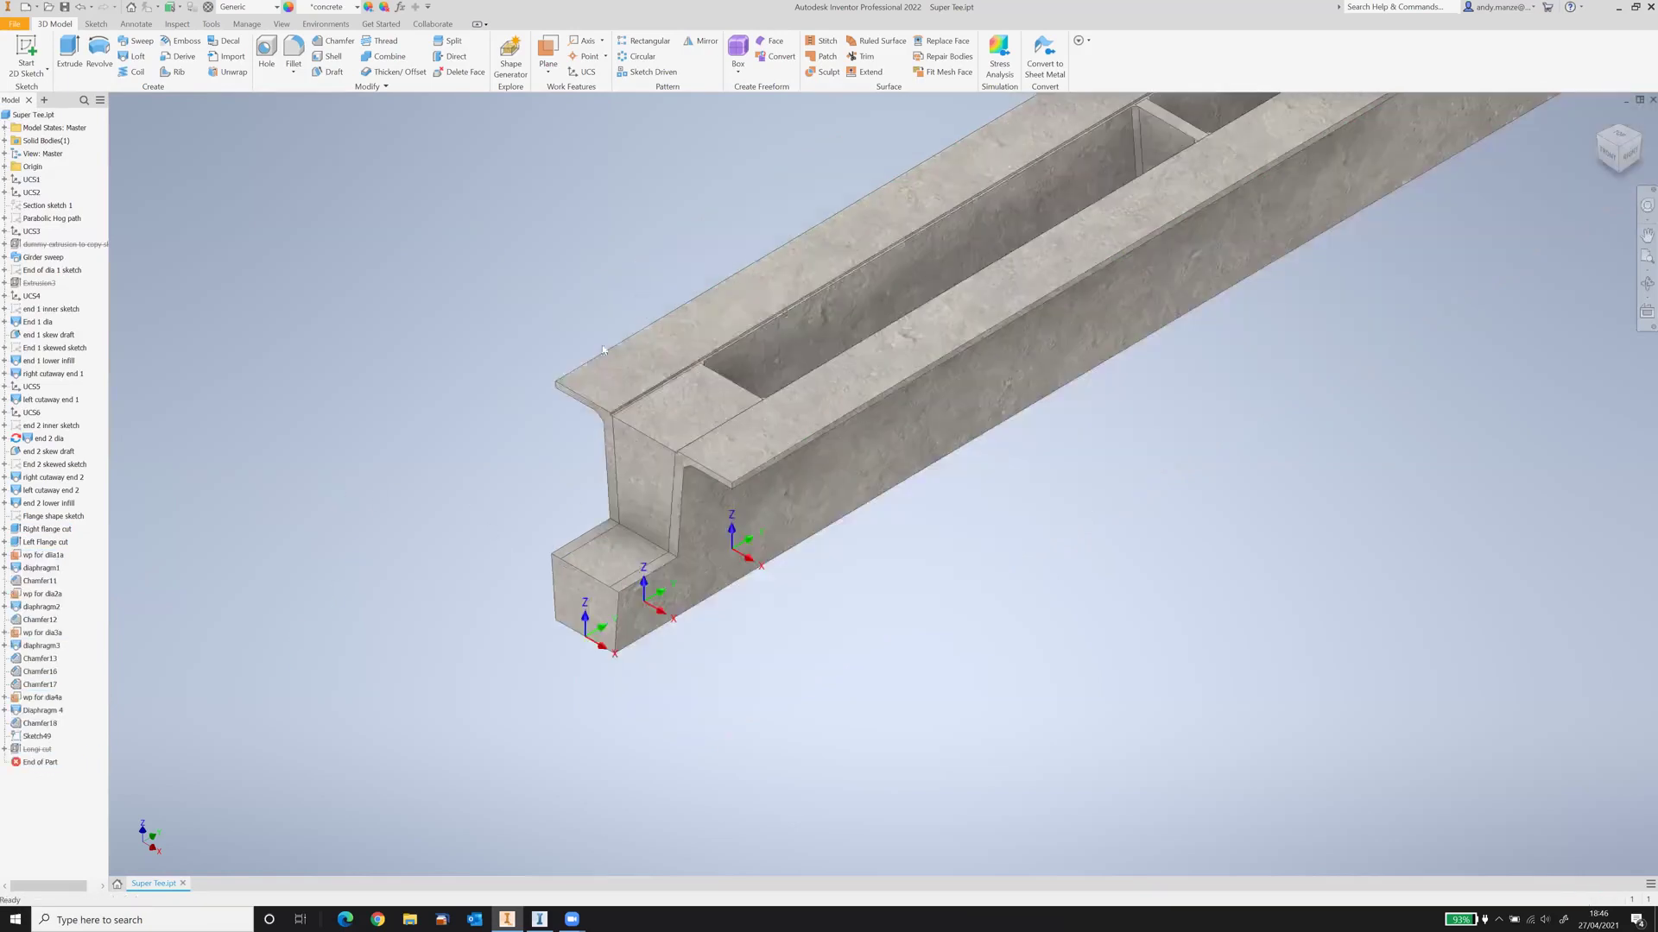
{"action": "left_click", "coordinate": [35, 375]}
{"action": "left_click", "coordinate": [677, 474]}
{"action": "right_click", "coordinate": [57, 376]}
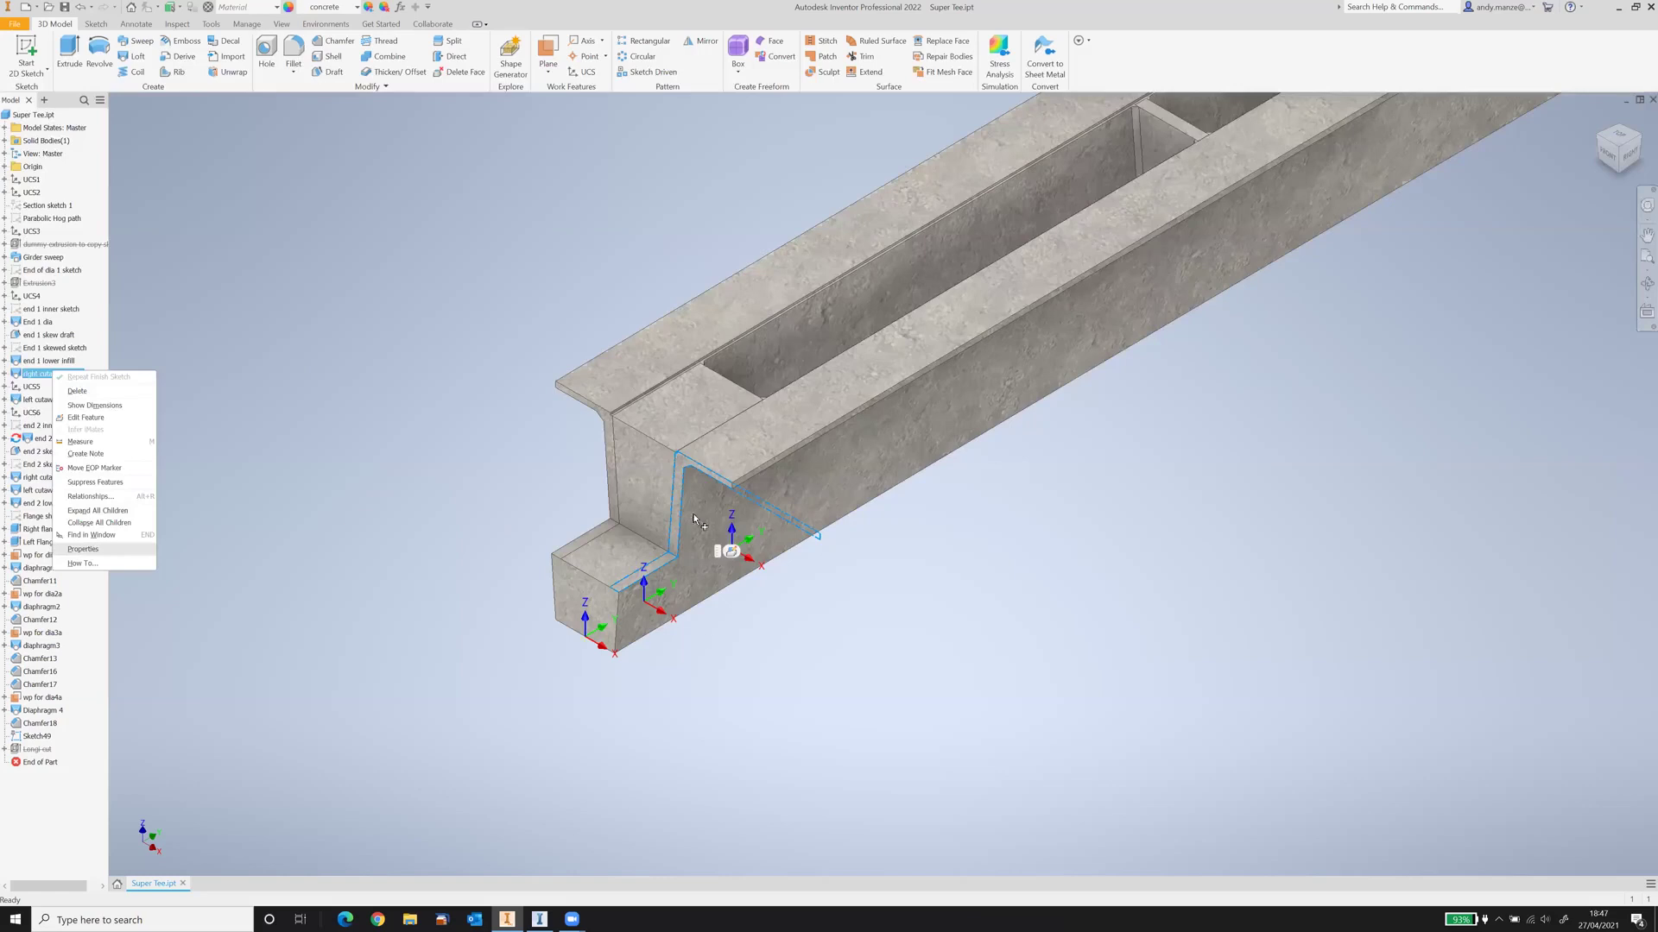
{"action": "left_click", "coordinate": [80, 549]}
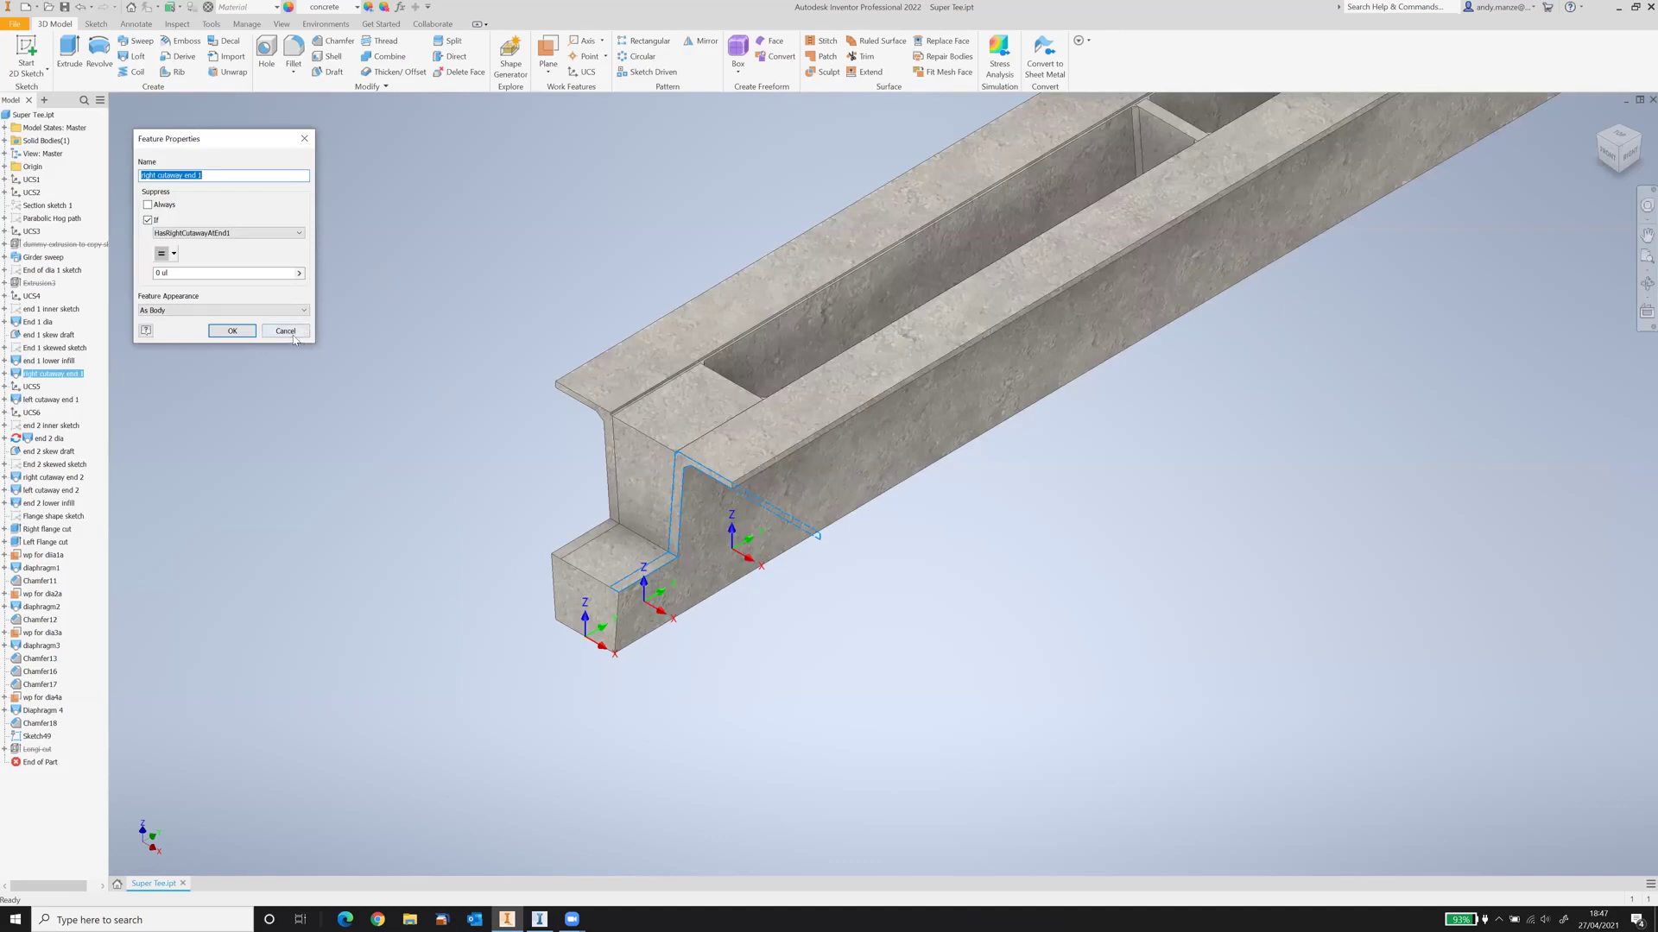
{"action": "key", "text": "Escape"}
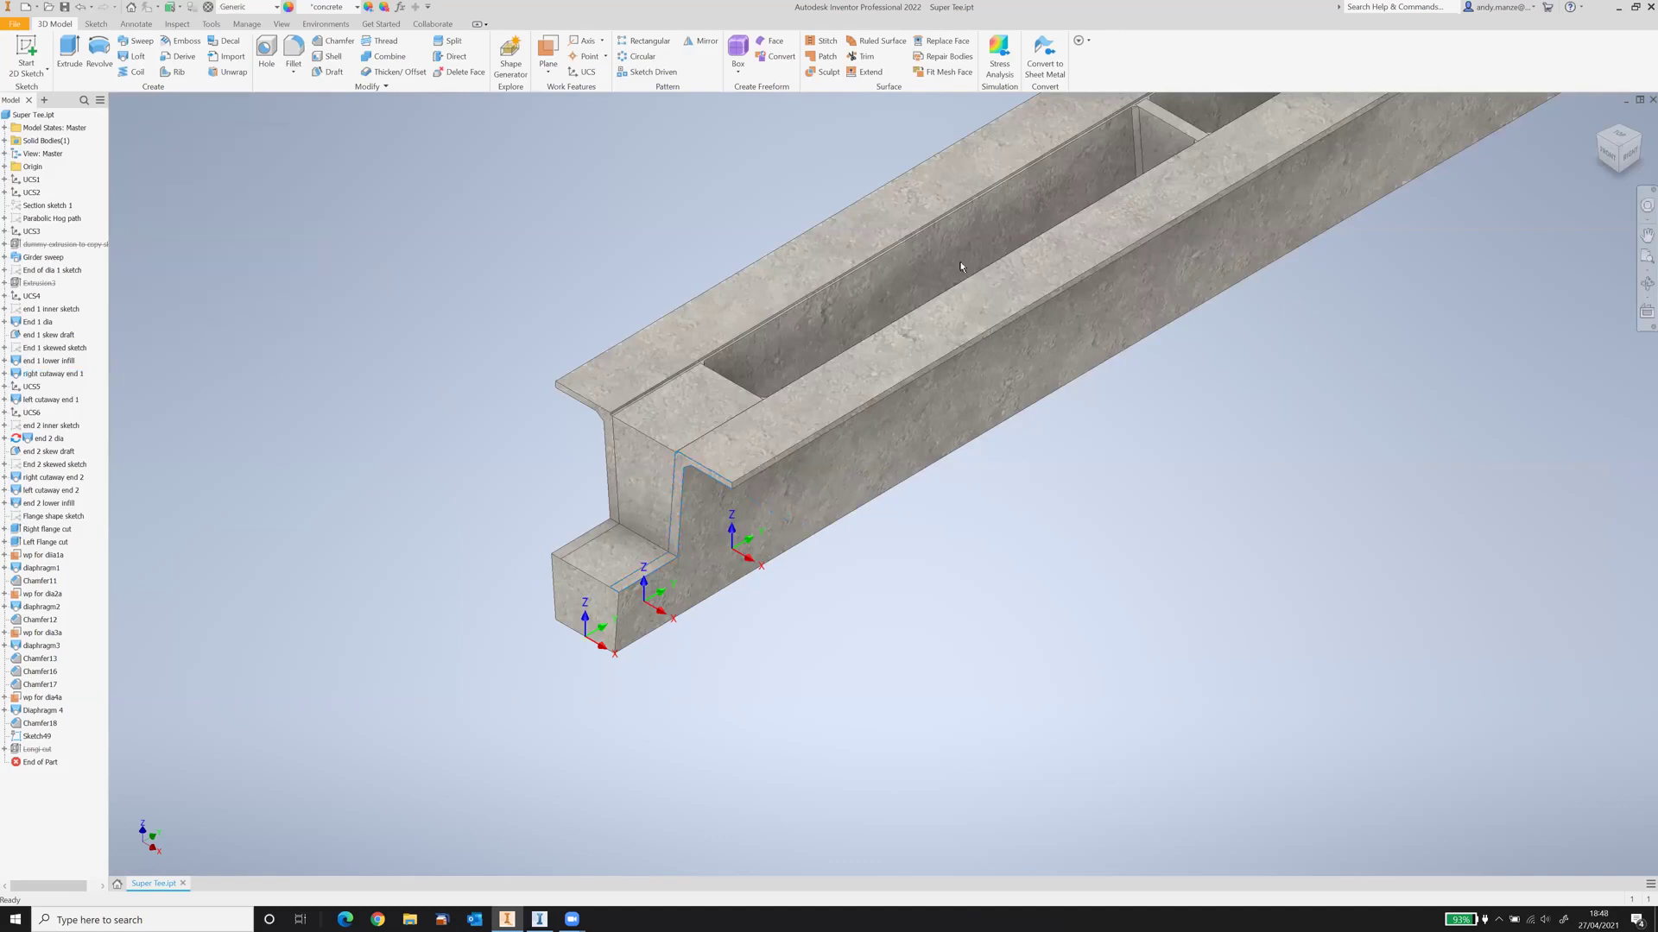
{"action": "scroll", "coordinate": [814, 467], "scroll_direction": "down", "scroll_amount": 5}
Step: Create a new blank metric part, Part3, from the Standard (mm).ipt template
{"action": "middle_click_drag", "start_coordinate": [640, 466], "coordinate": [627, 499]}
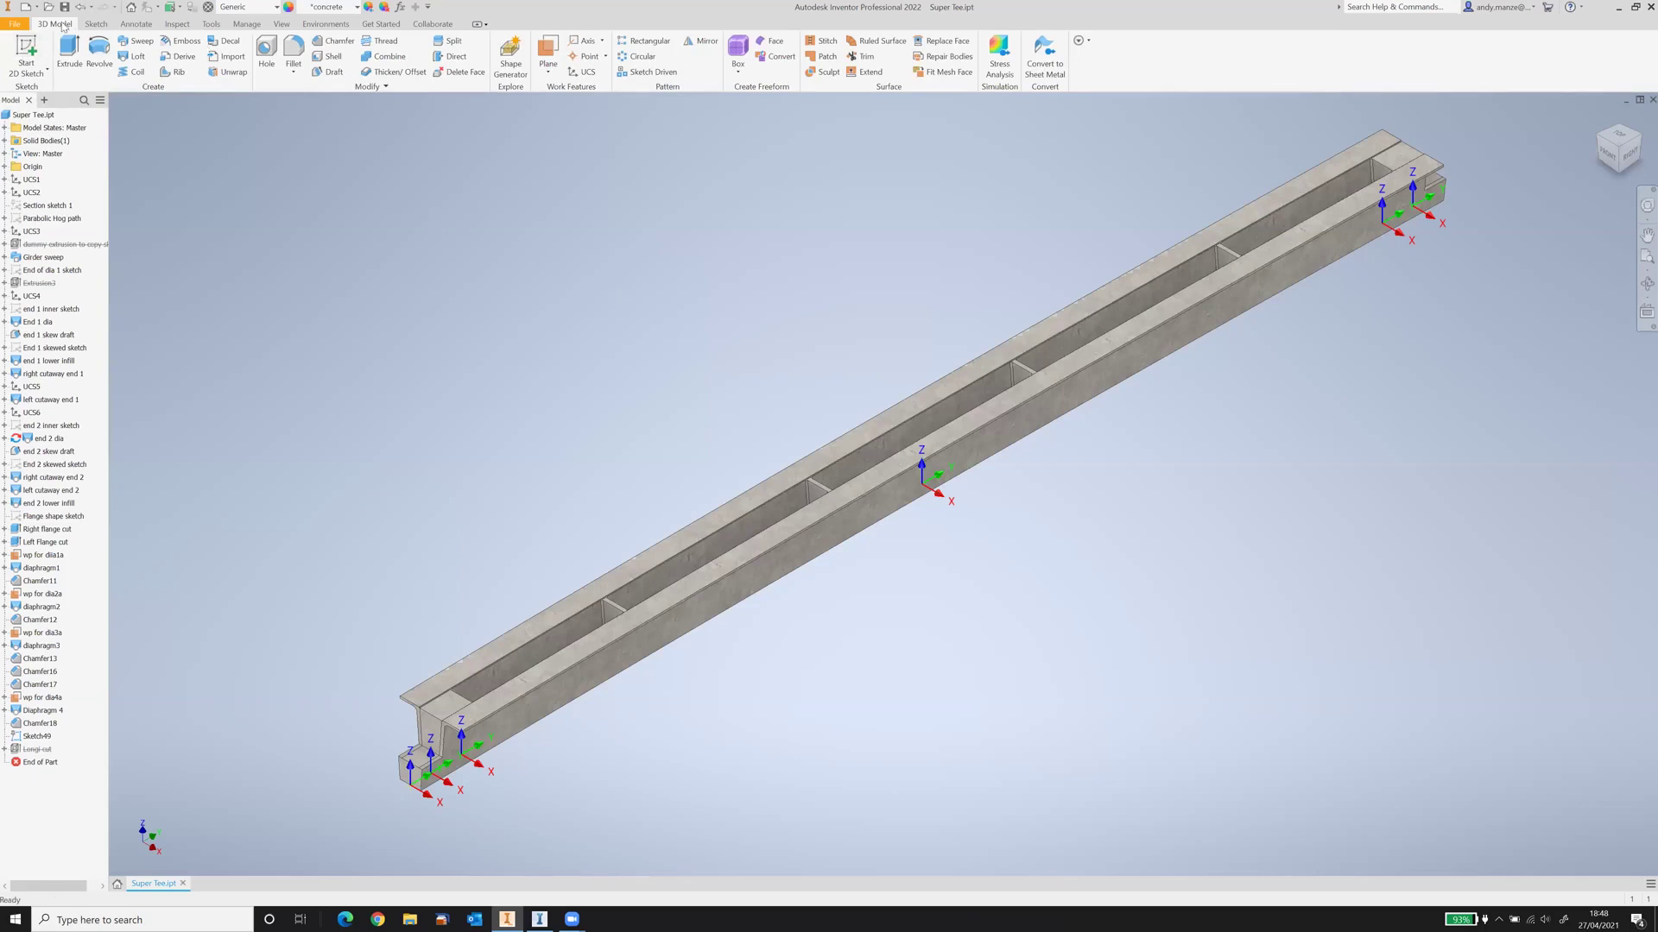
{"action": "left_click", "coordinate": [16, 24]}
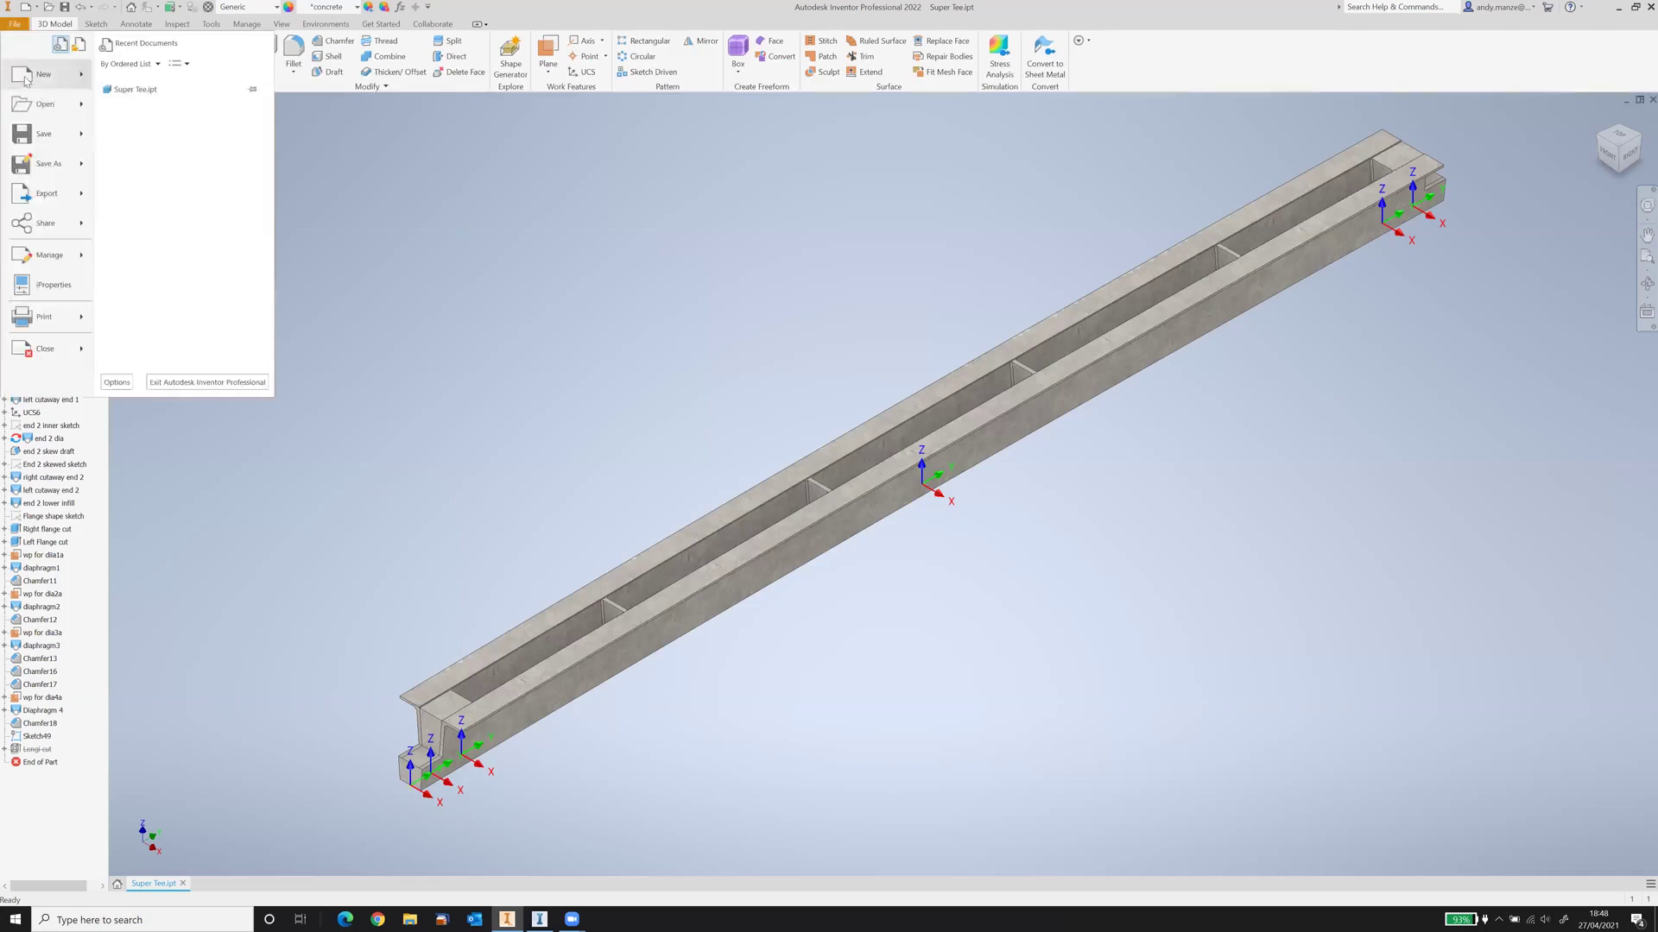
{"action": "left_click", "coordinate": [468, 532]}
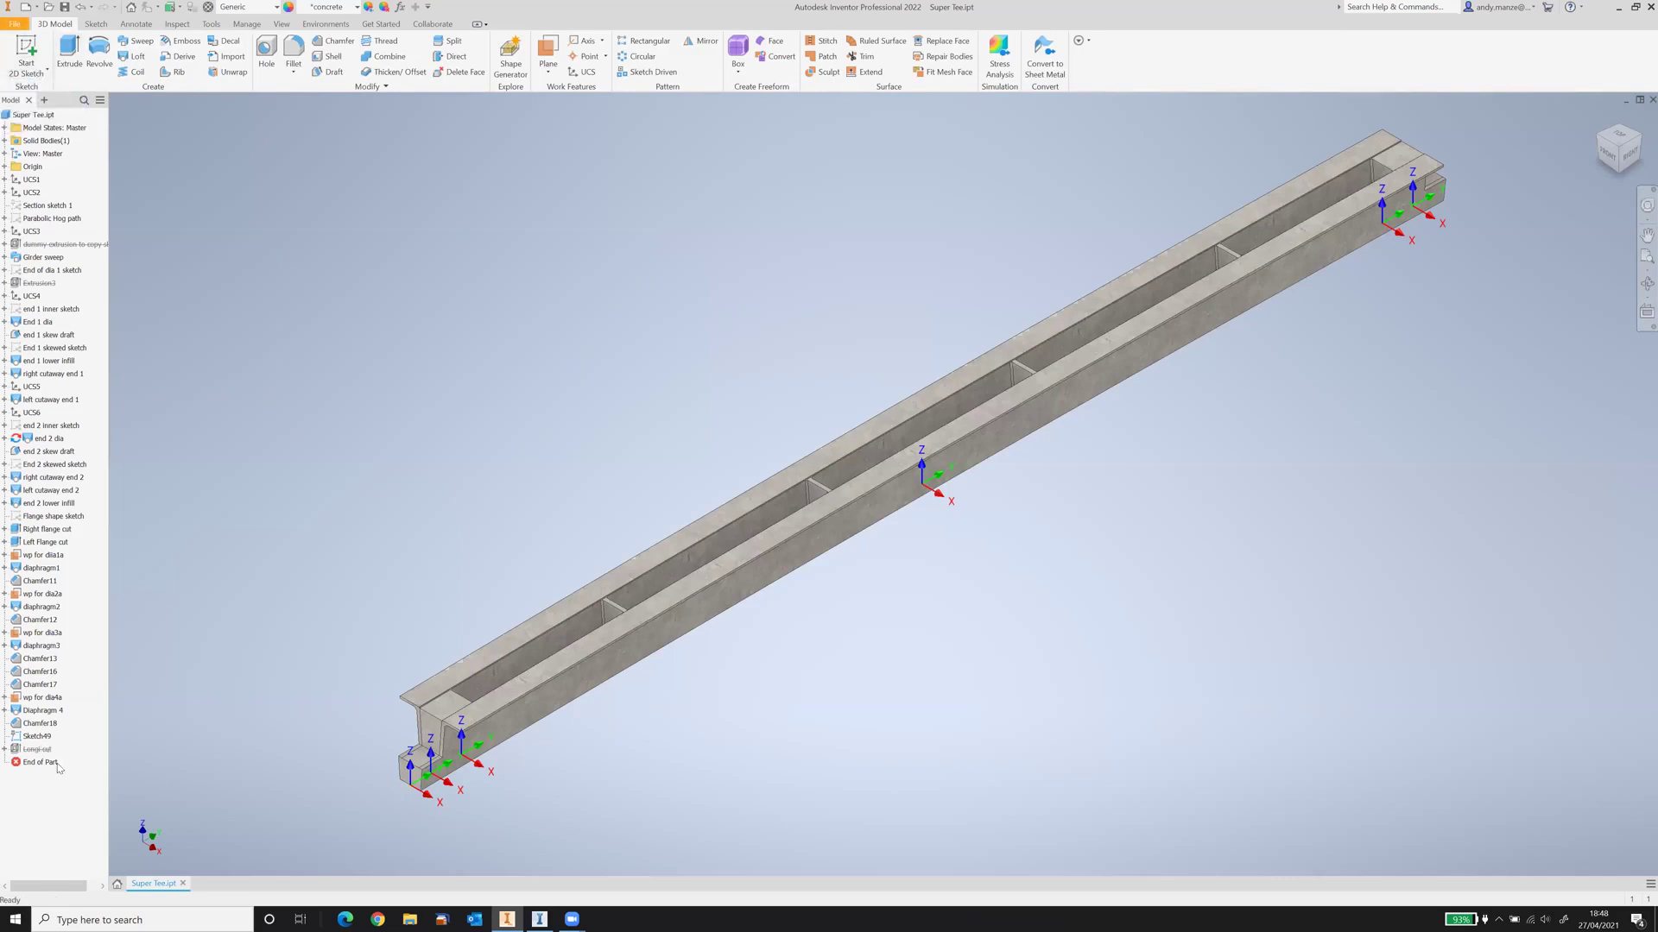
{"action": "left_click", "coordinate": [16, 24]}
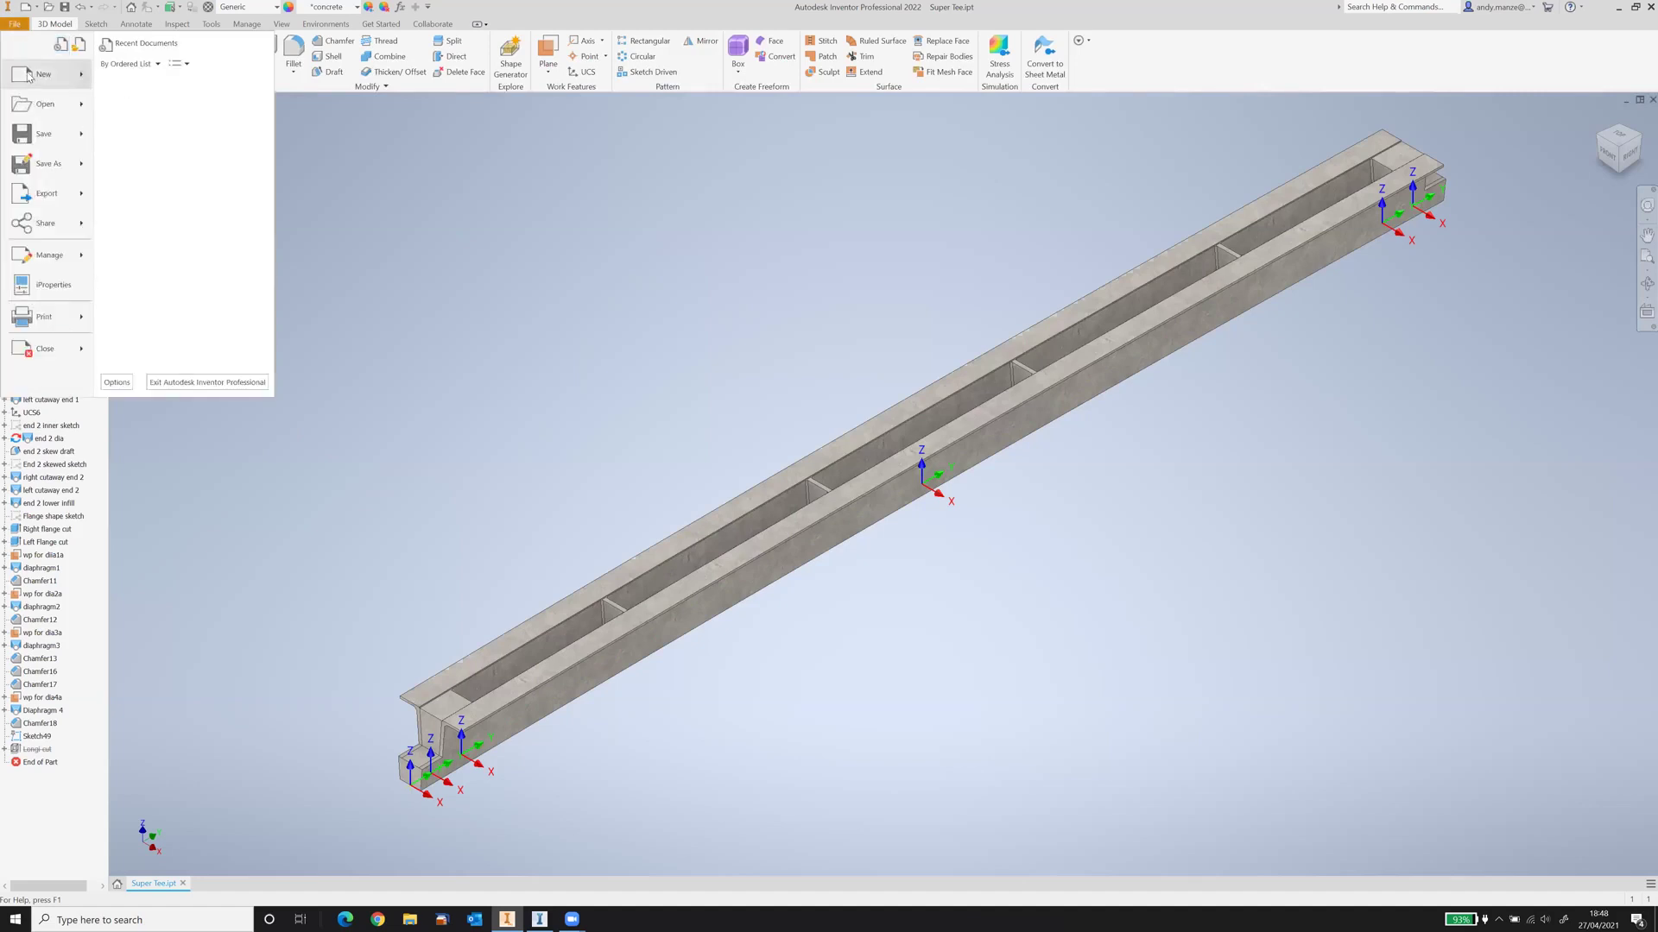
{"action": "key", "text": "Escape"}
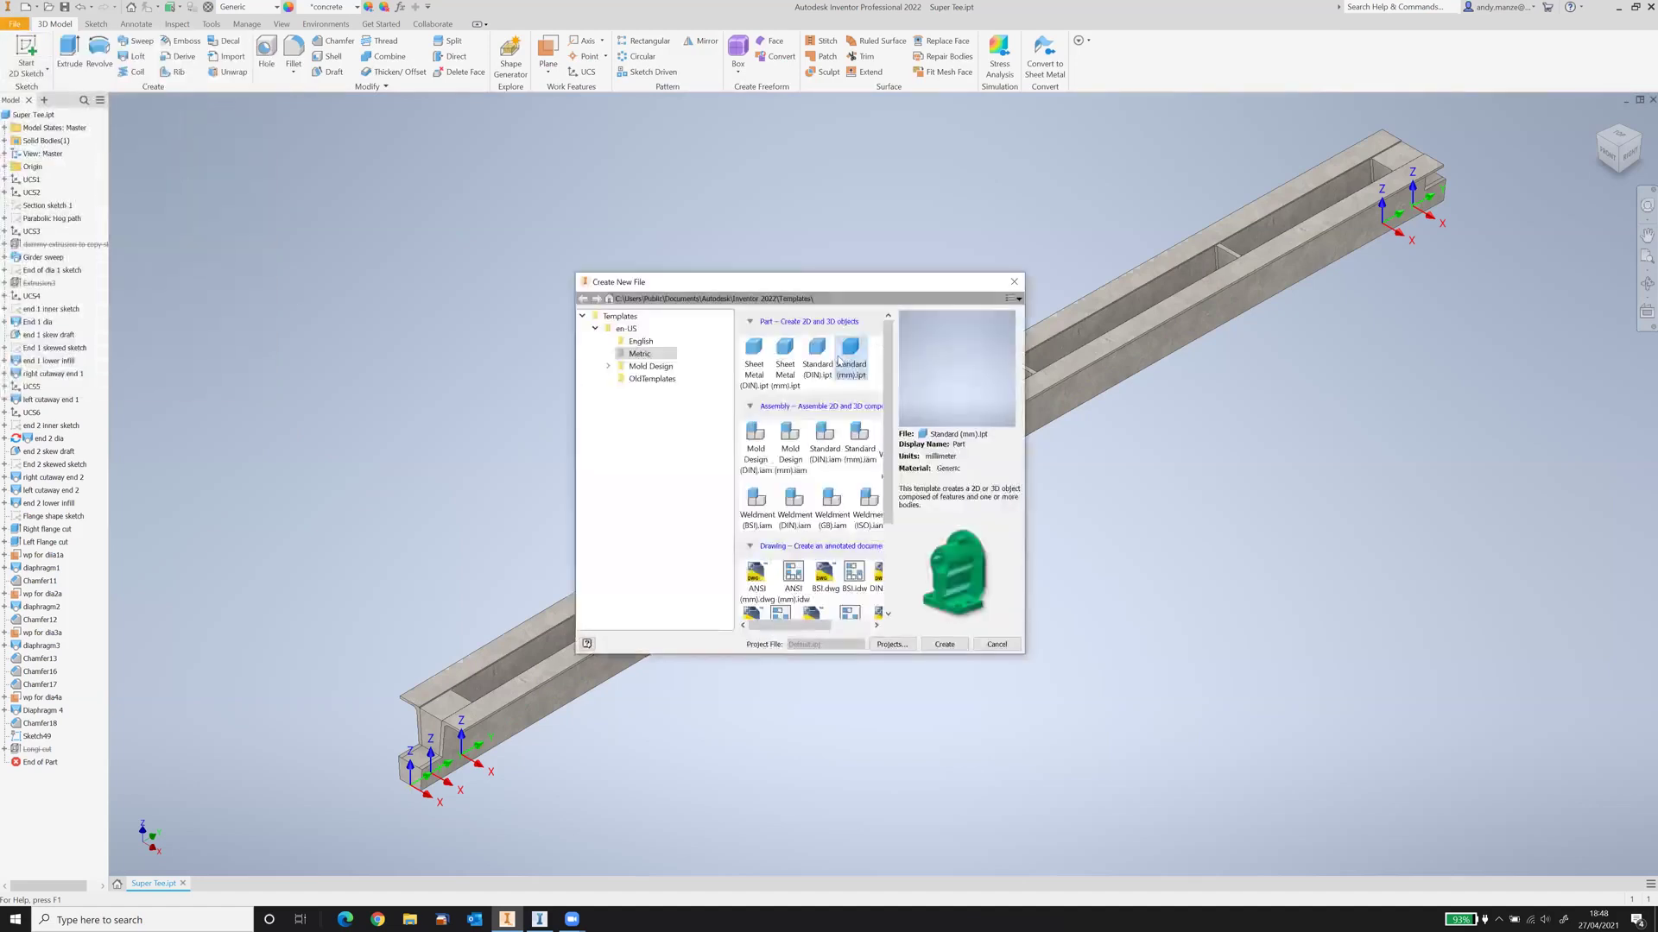
{"action": "key", "text": "Return"}
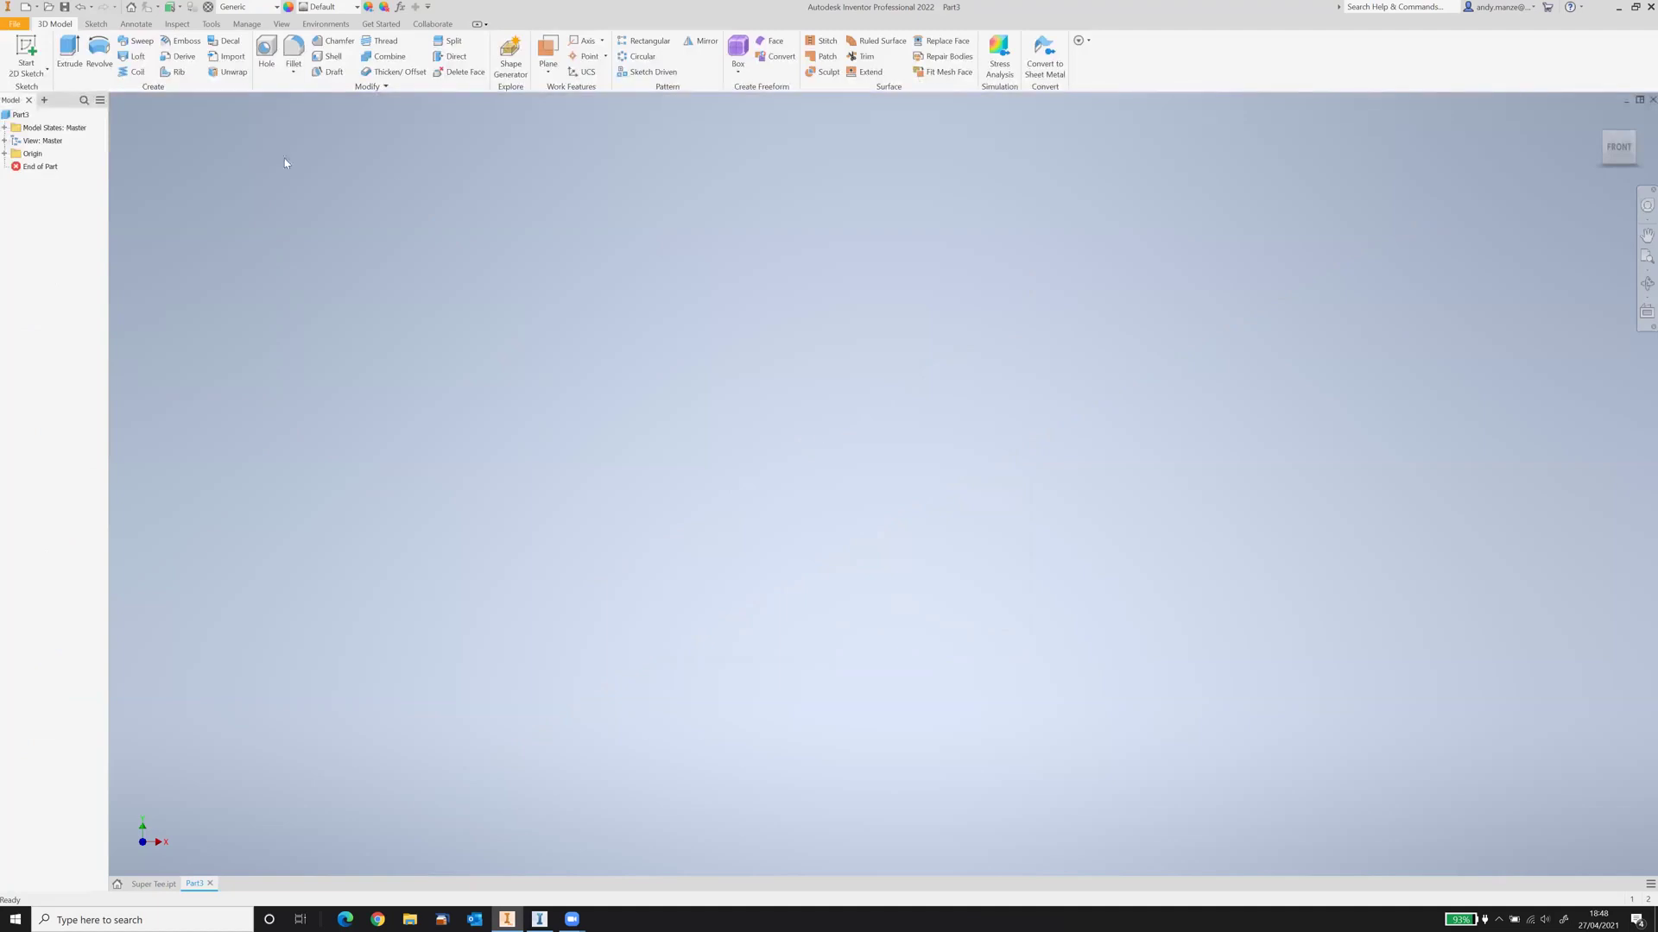
Step: Start a new sketch on Part3's XZ Plane and turn the sketch view upright
{"action": "left_click", "coordinate": [5, 154]}
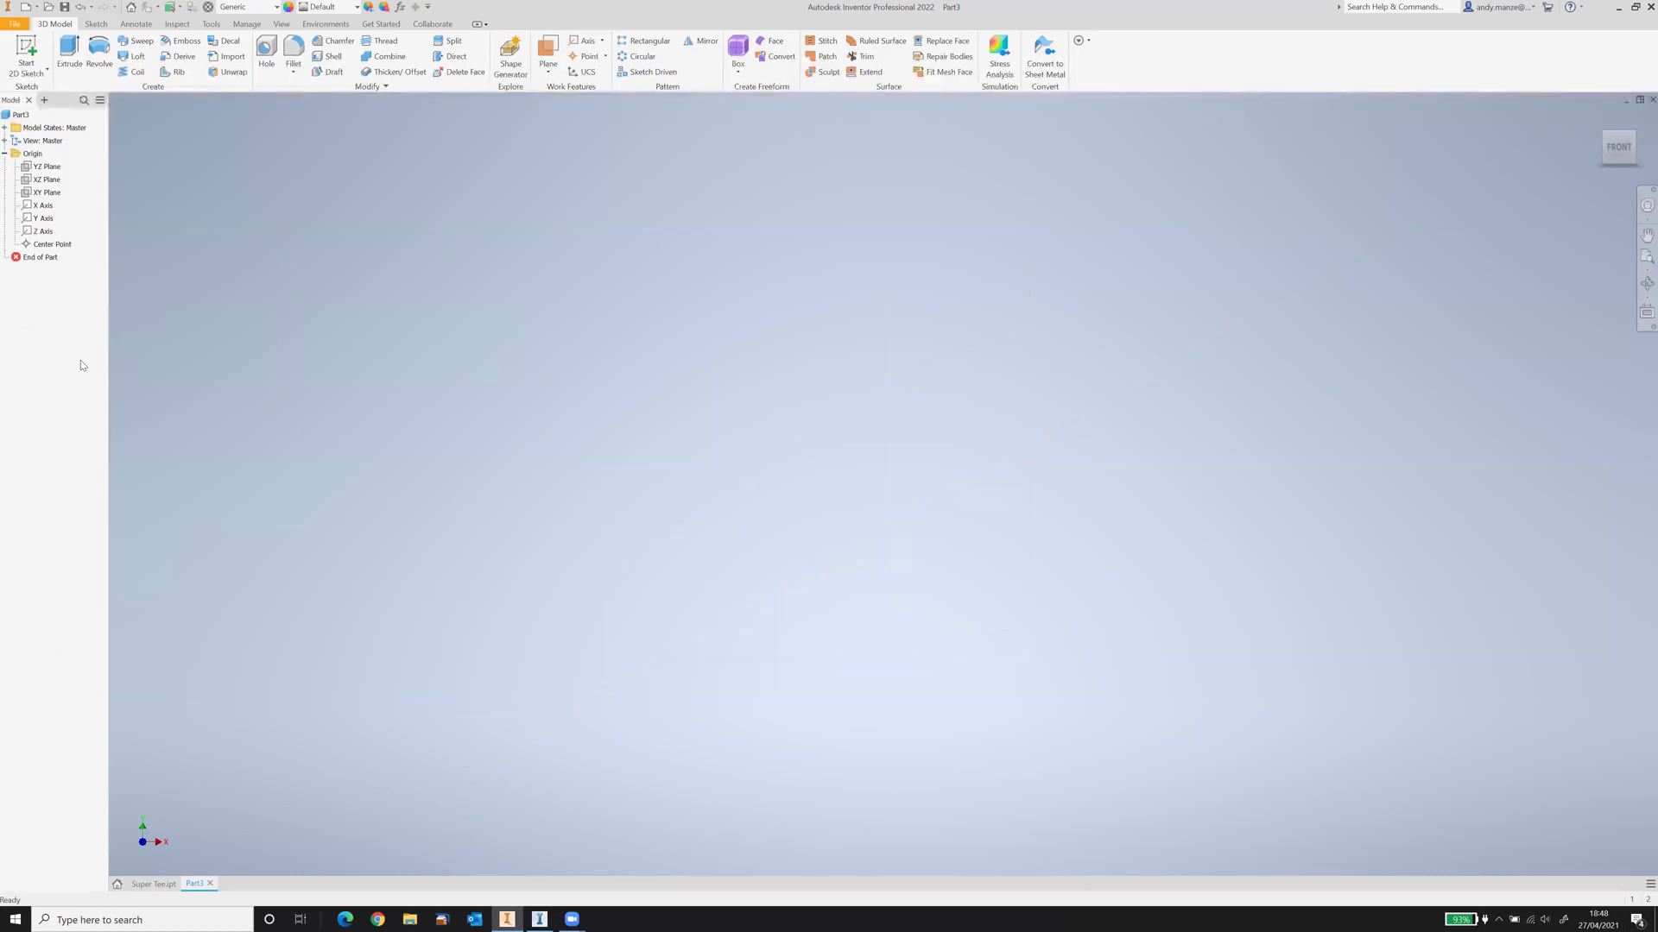
{"action": "right_click", "coordinate": [38, 183]}
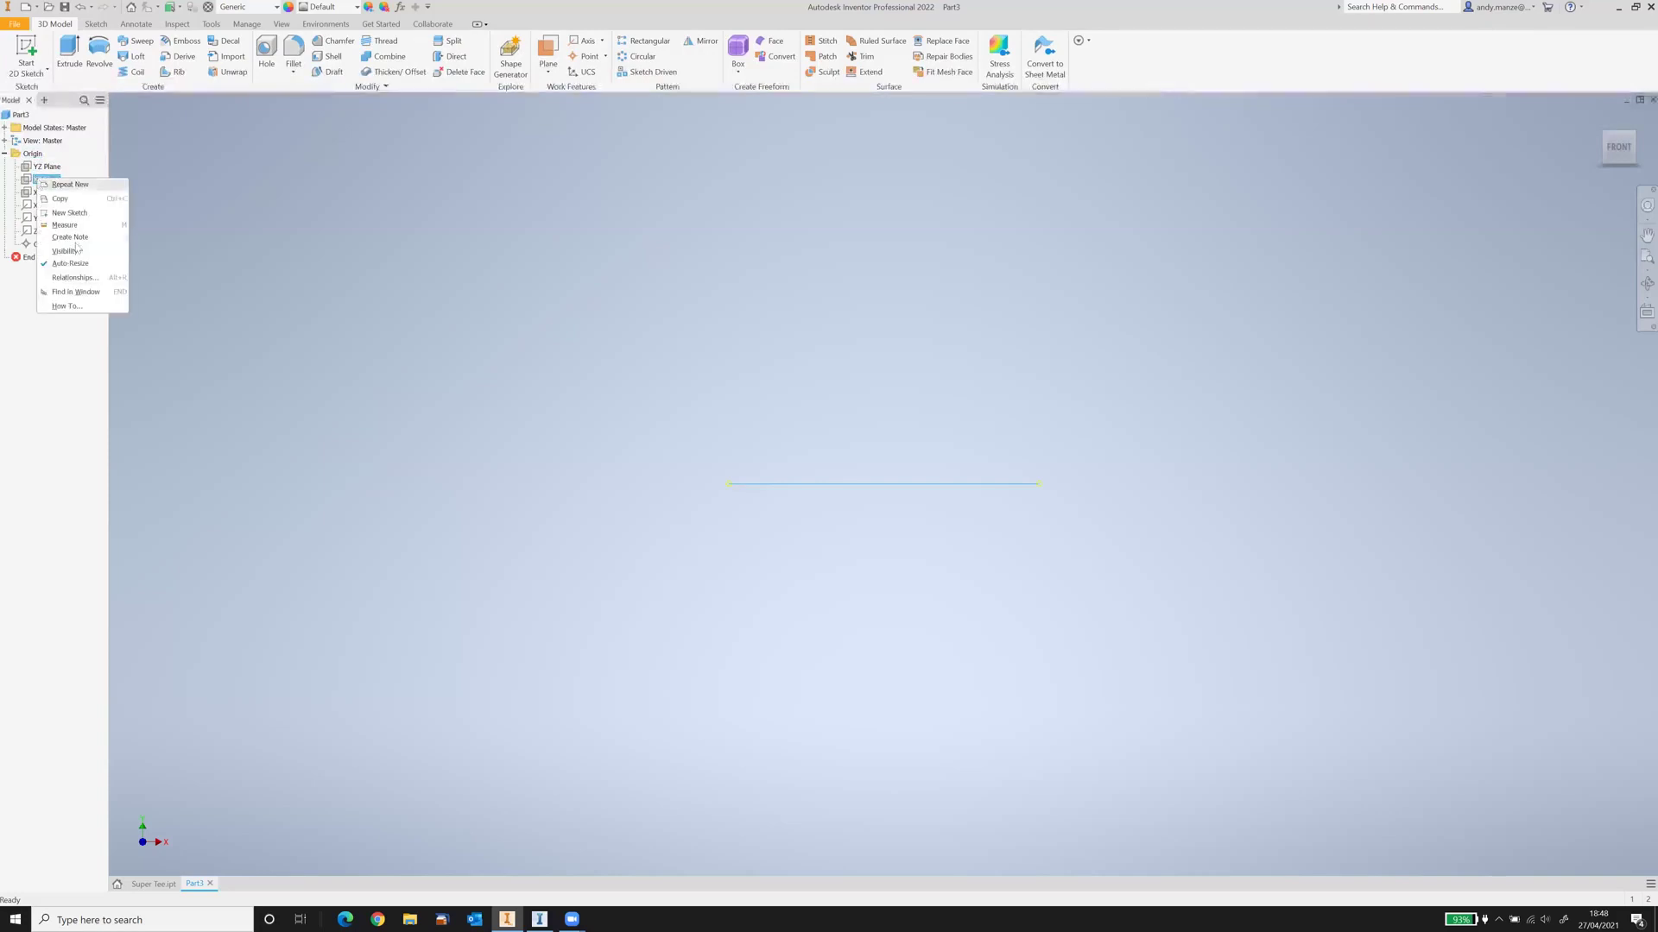
{"action": "left_click", "coordinate": [70, 212]}
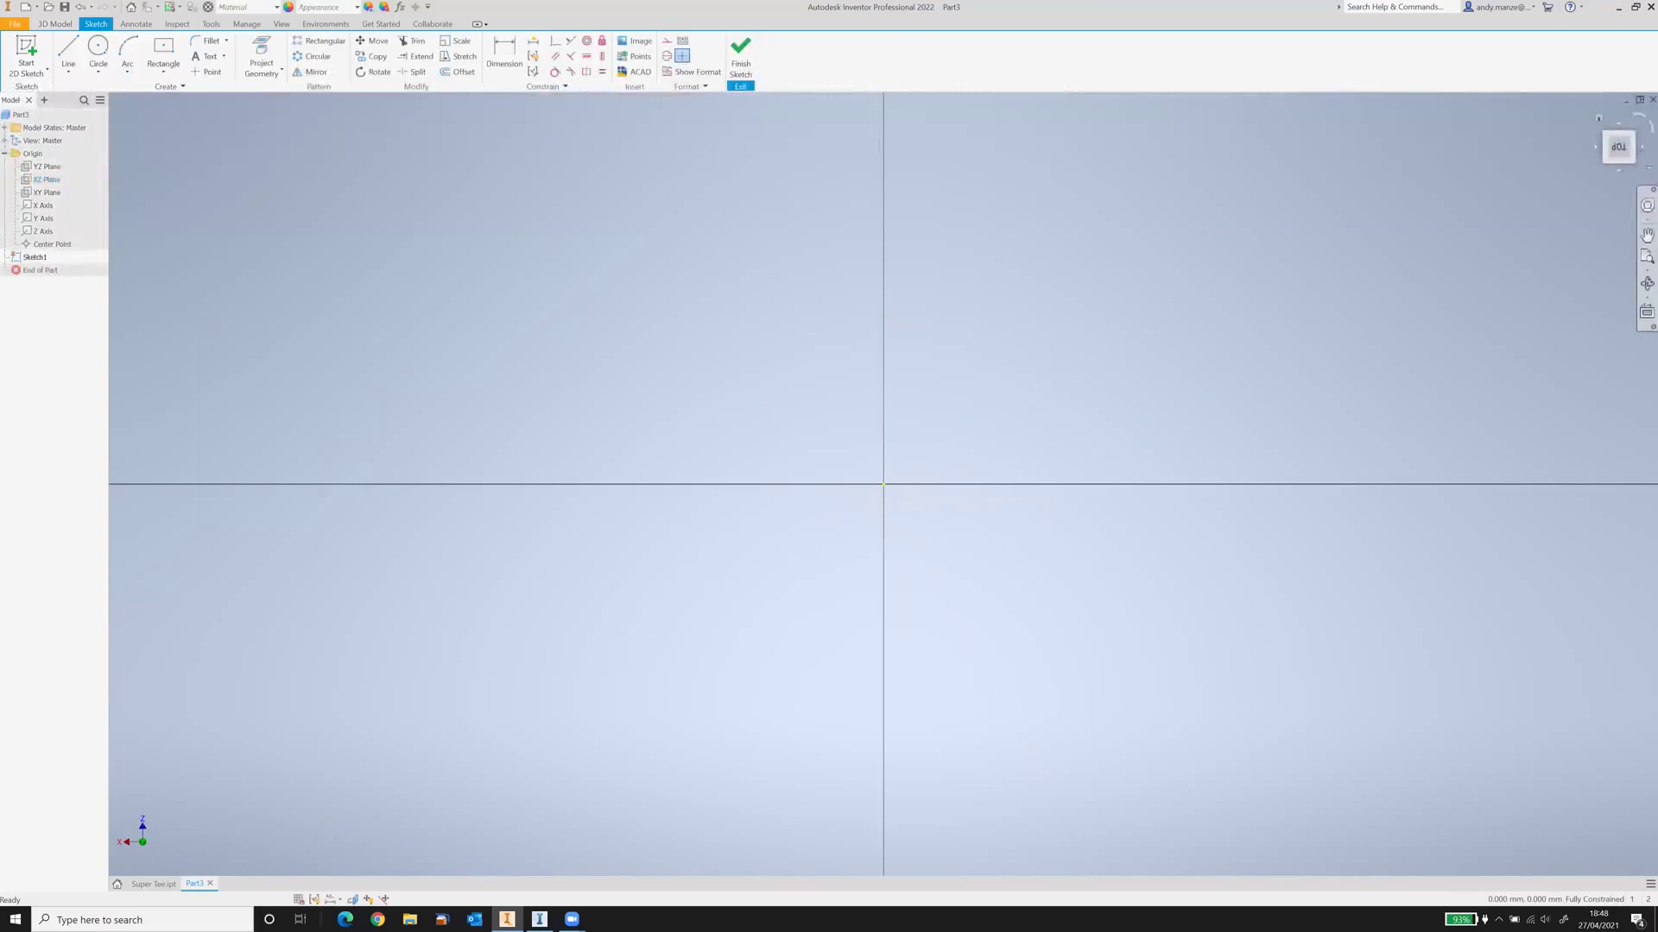
{"action": "left_click", "coordinate": [1639, 138]}
{"action": "left_click", "coordinate": [1639, 145]}
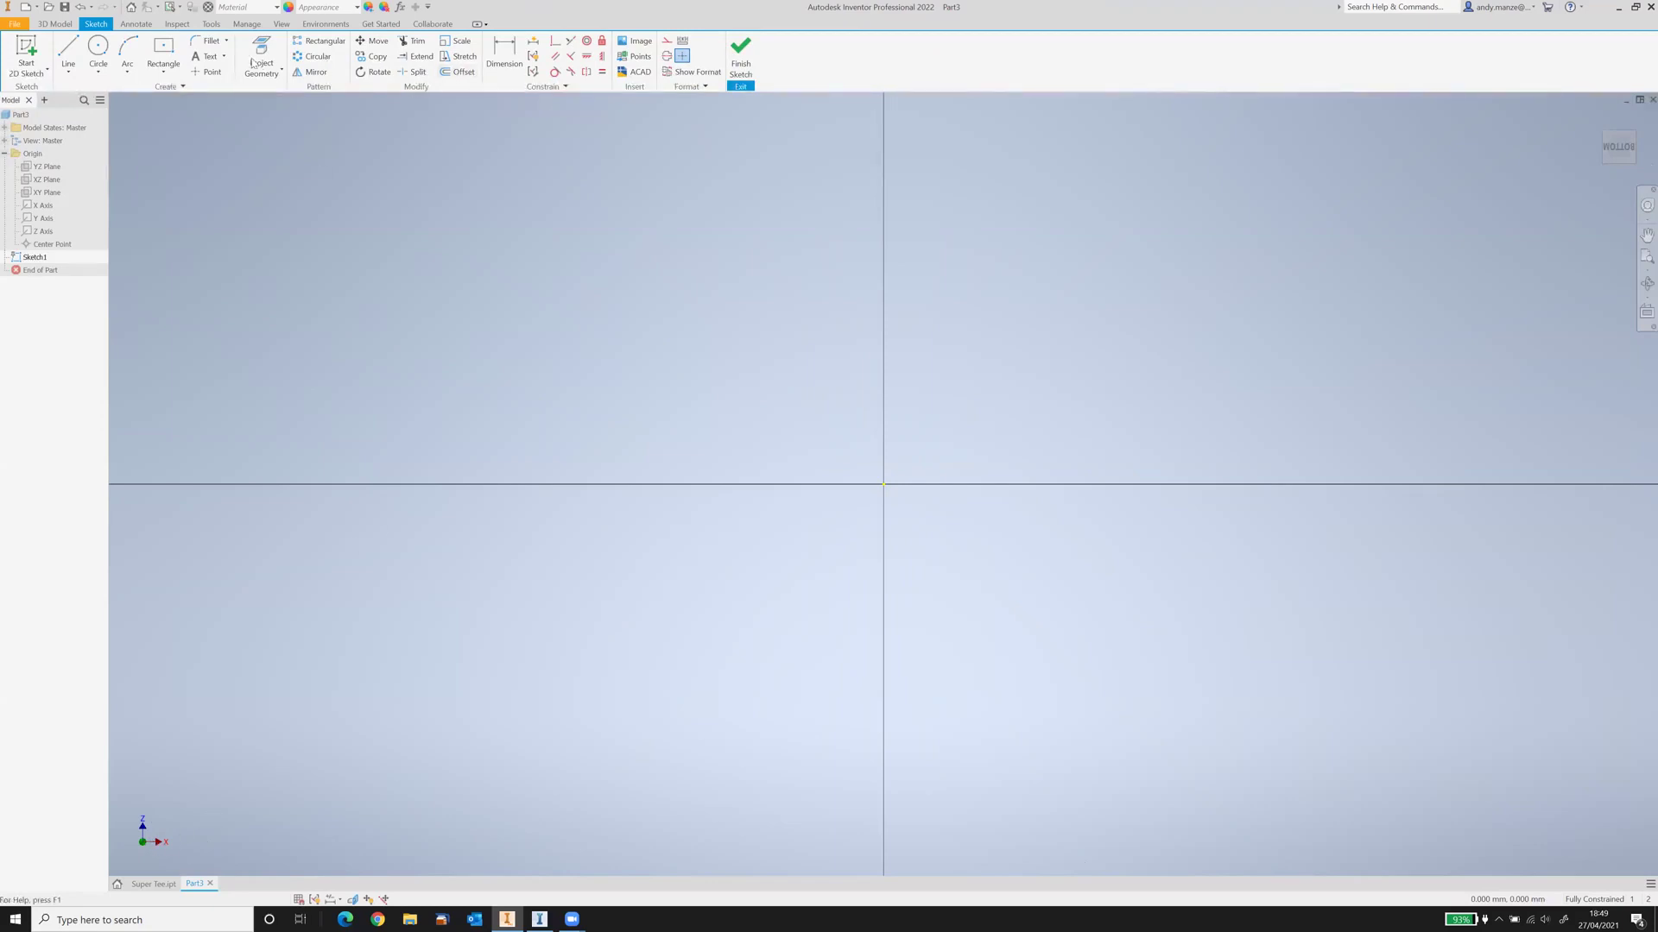
Step: Draw a 450 × 750 mm rectangle centred on the origin and finish the sketch
{"action": "left_click", "coordinate": [164, 51]}
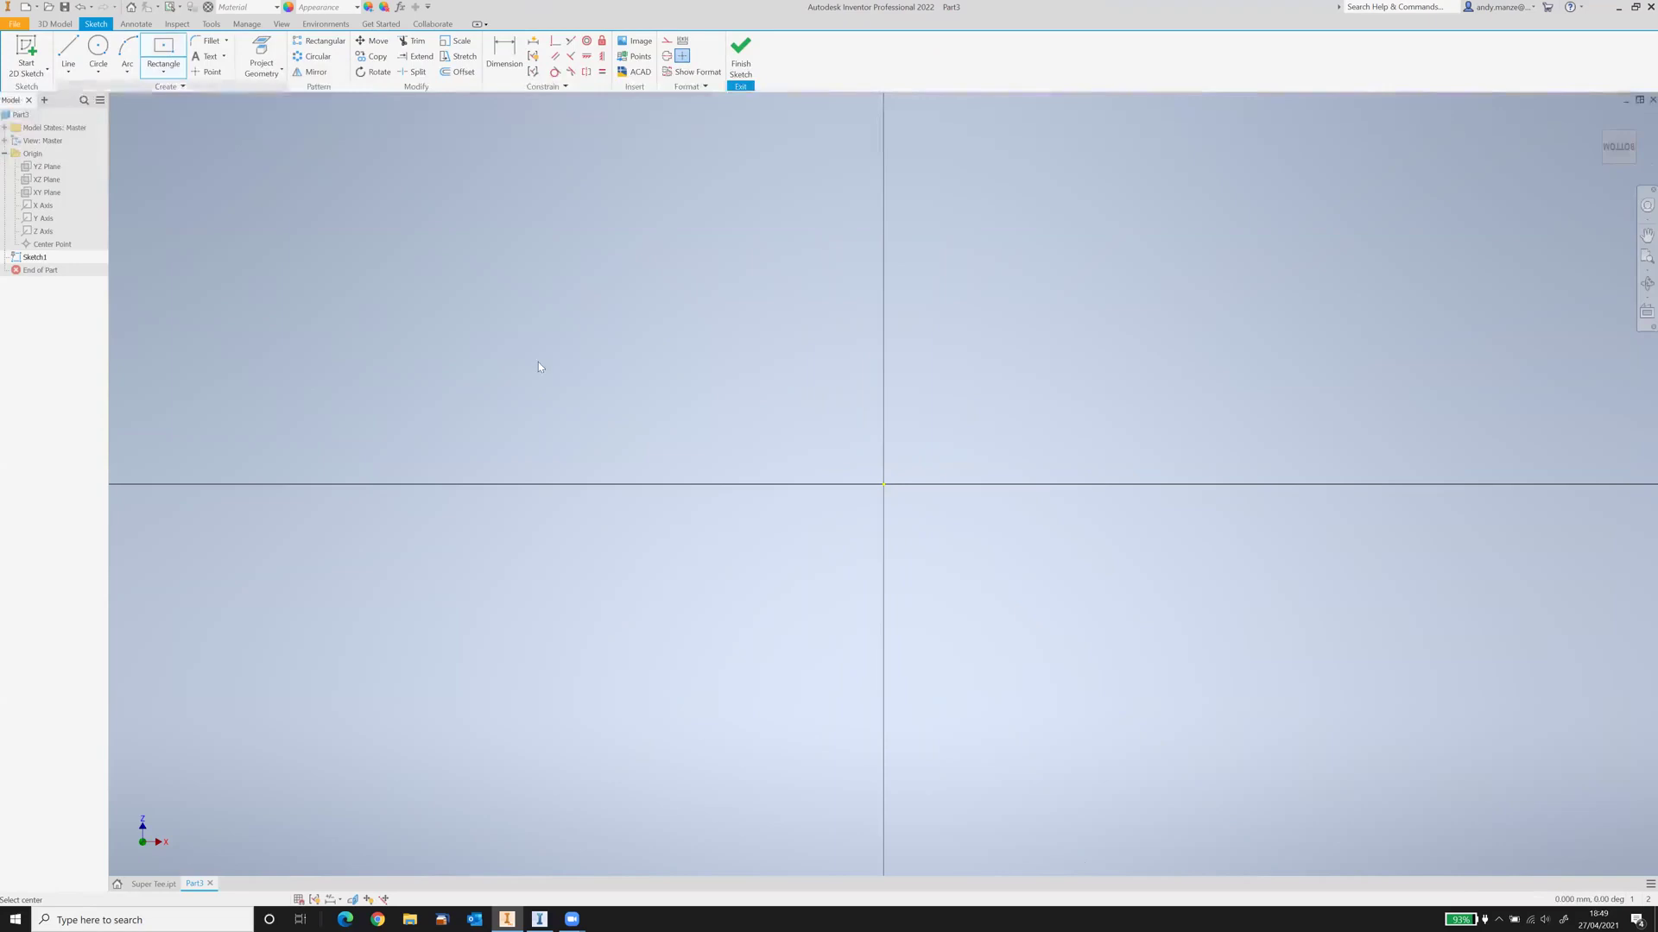
{"action": "left_click", "coordinate": [886, 485]}
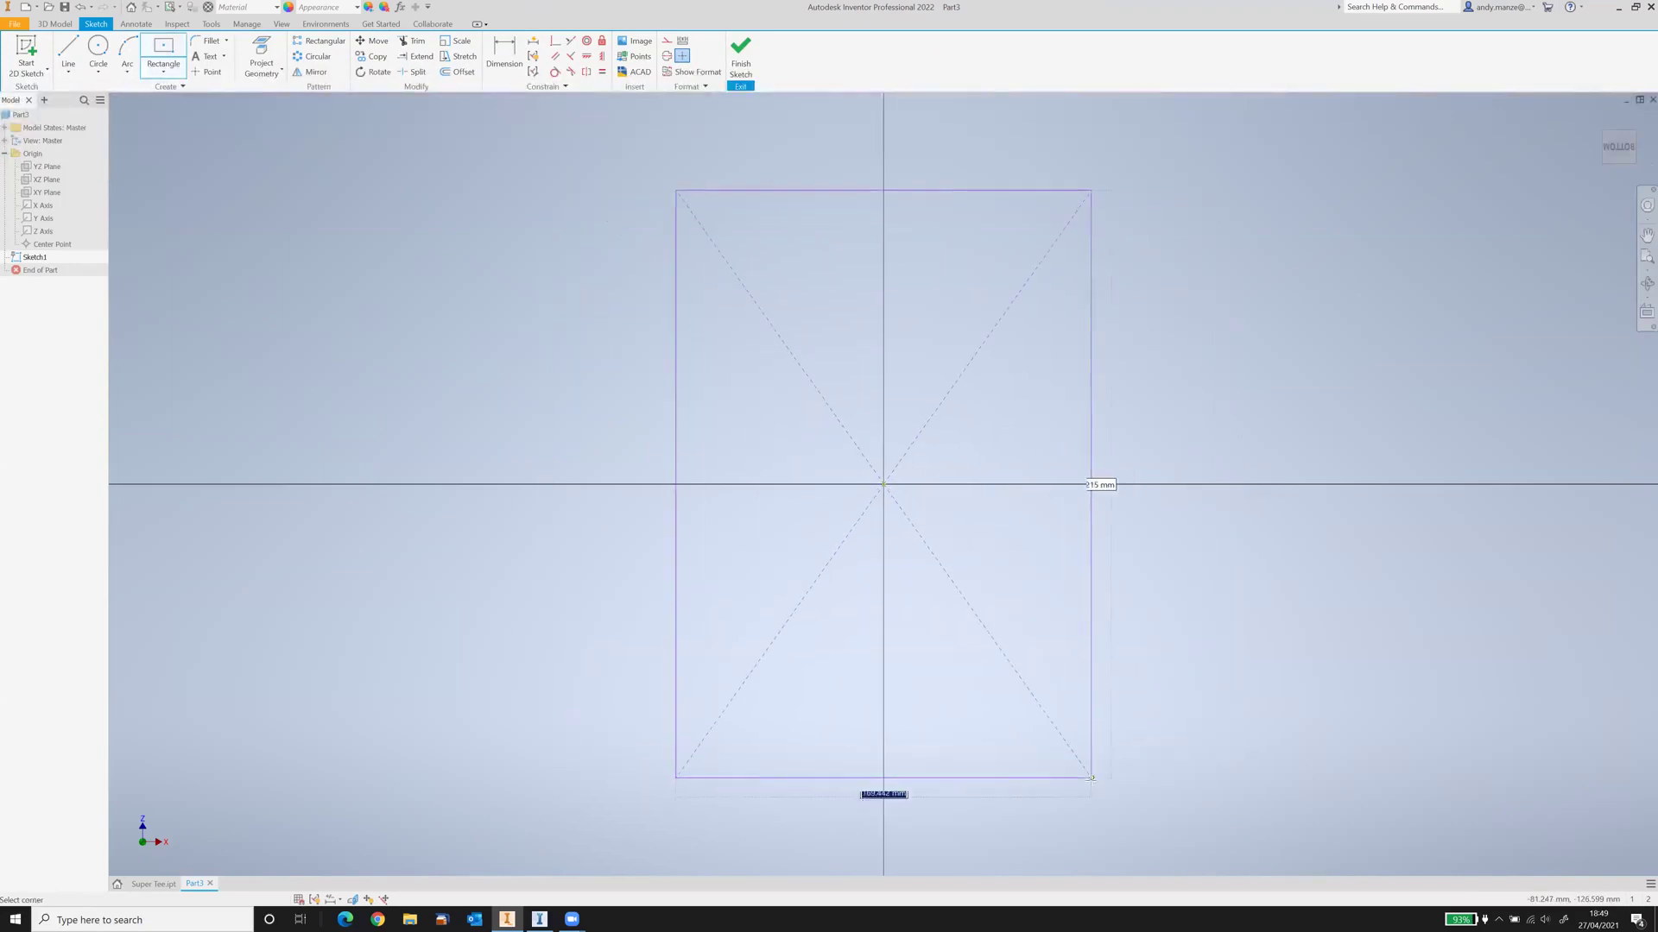
{"action": "type", "text": "450"}
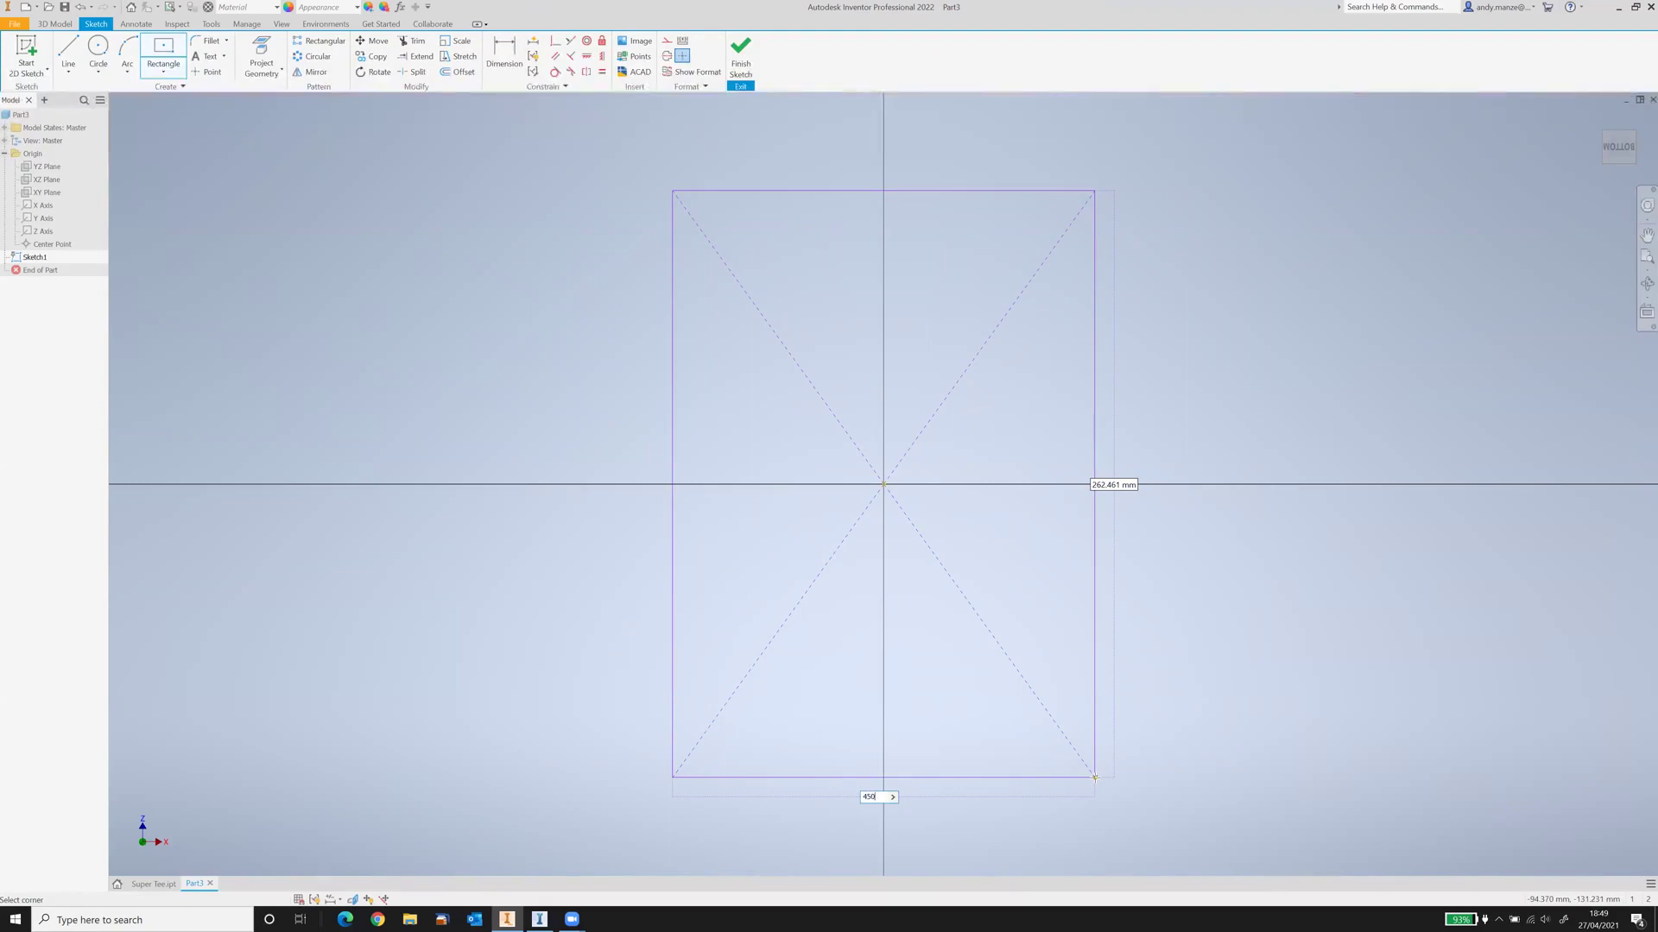
{"action": "key", "text": "Tab"}
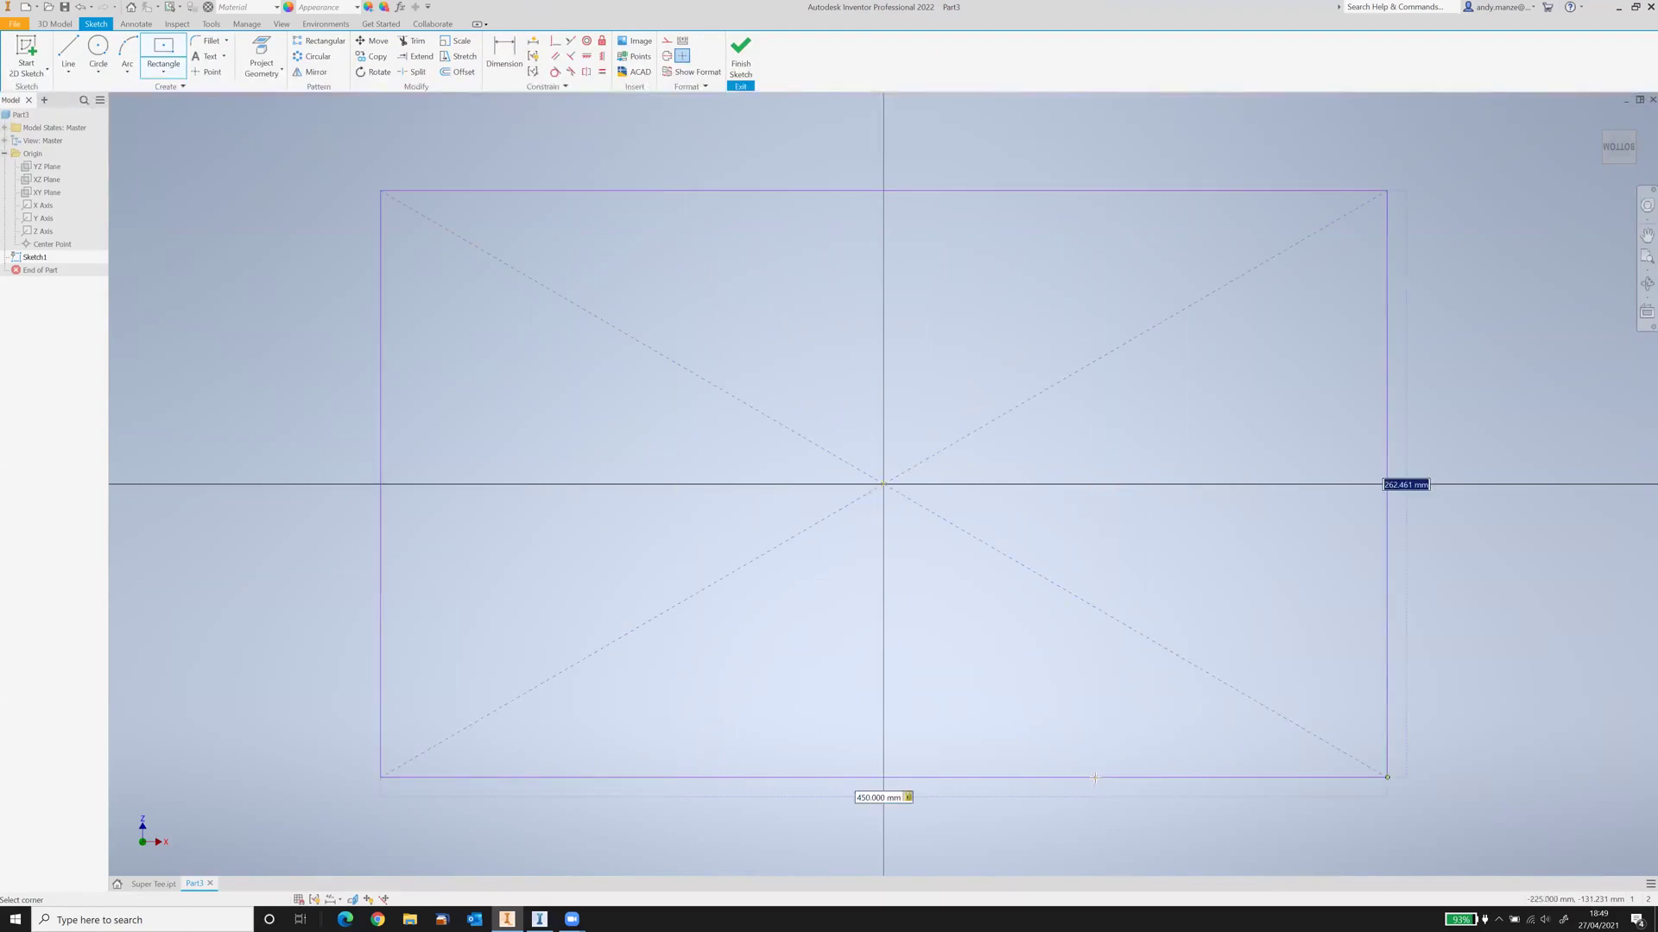
{"action": "type", "text": "750"}
{"action": "key", "text": "Return"}
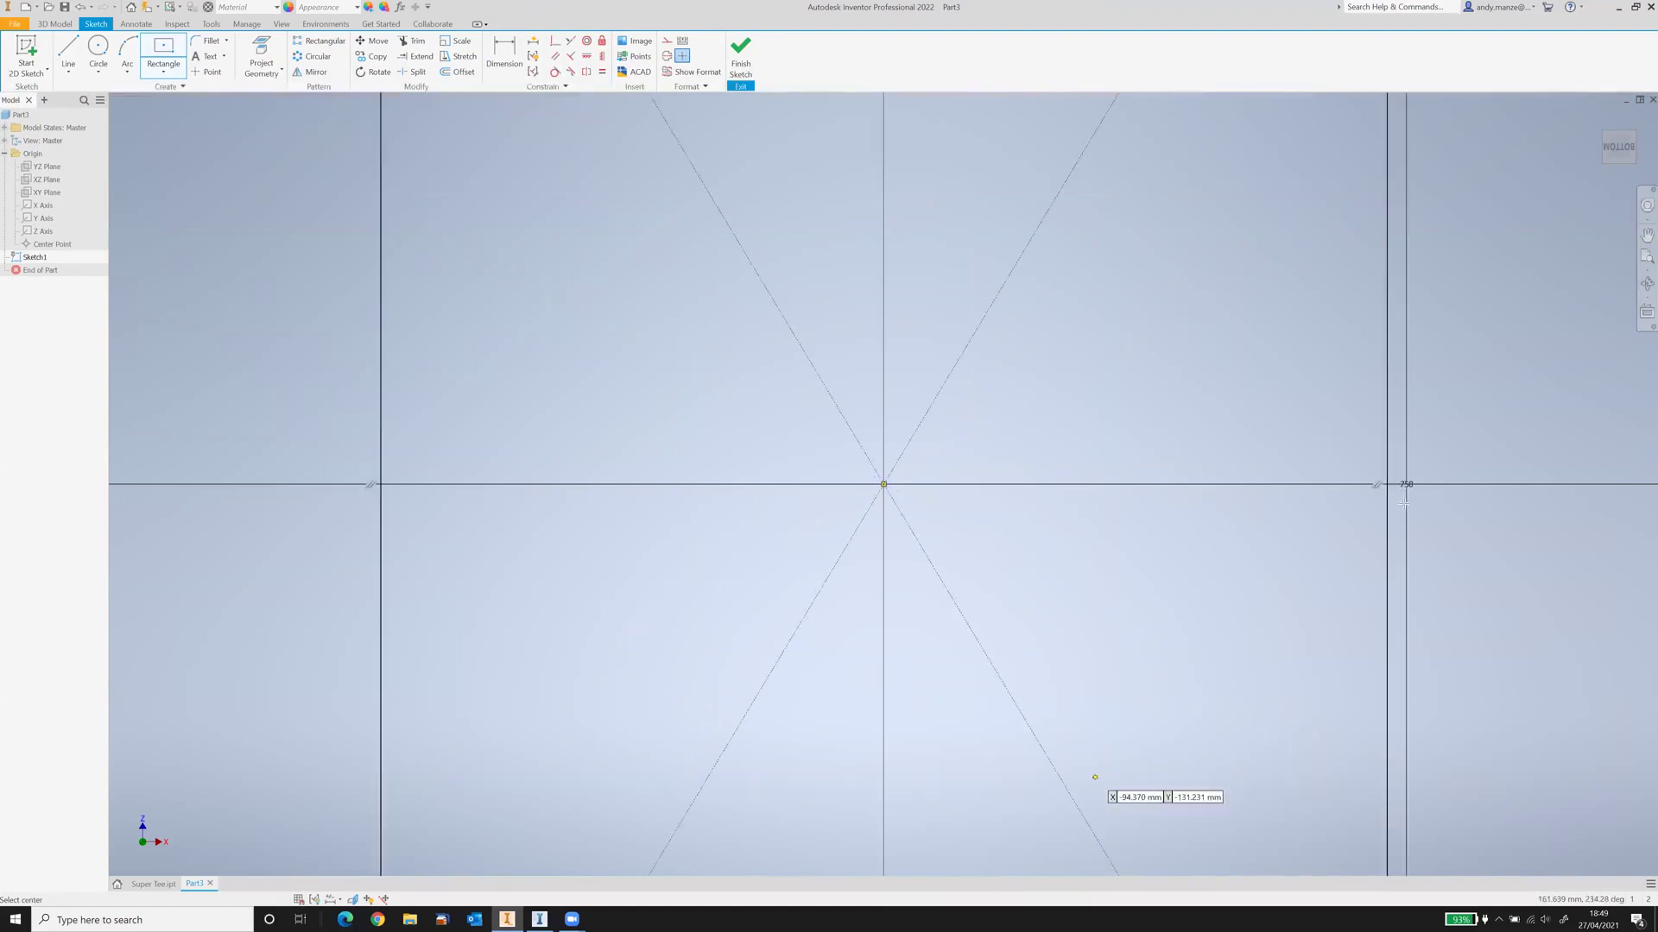
{"action": "left_click", "coordinate": [741, 60]}
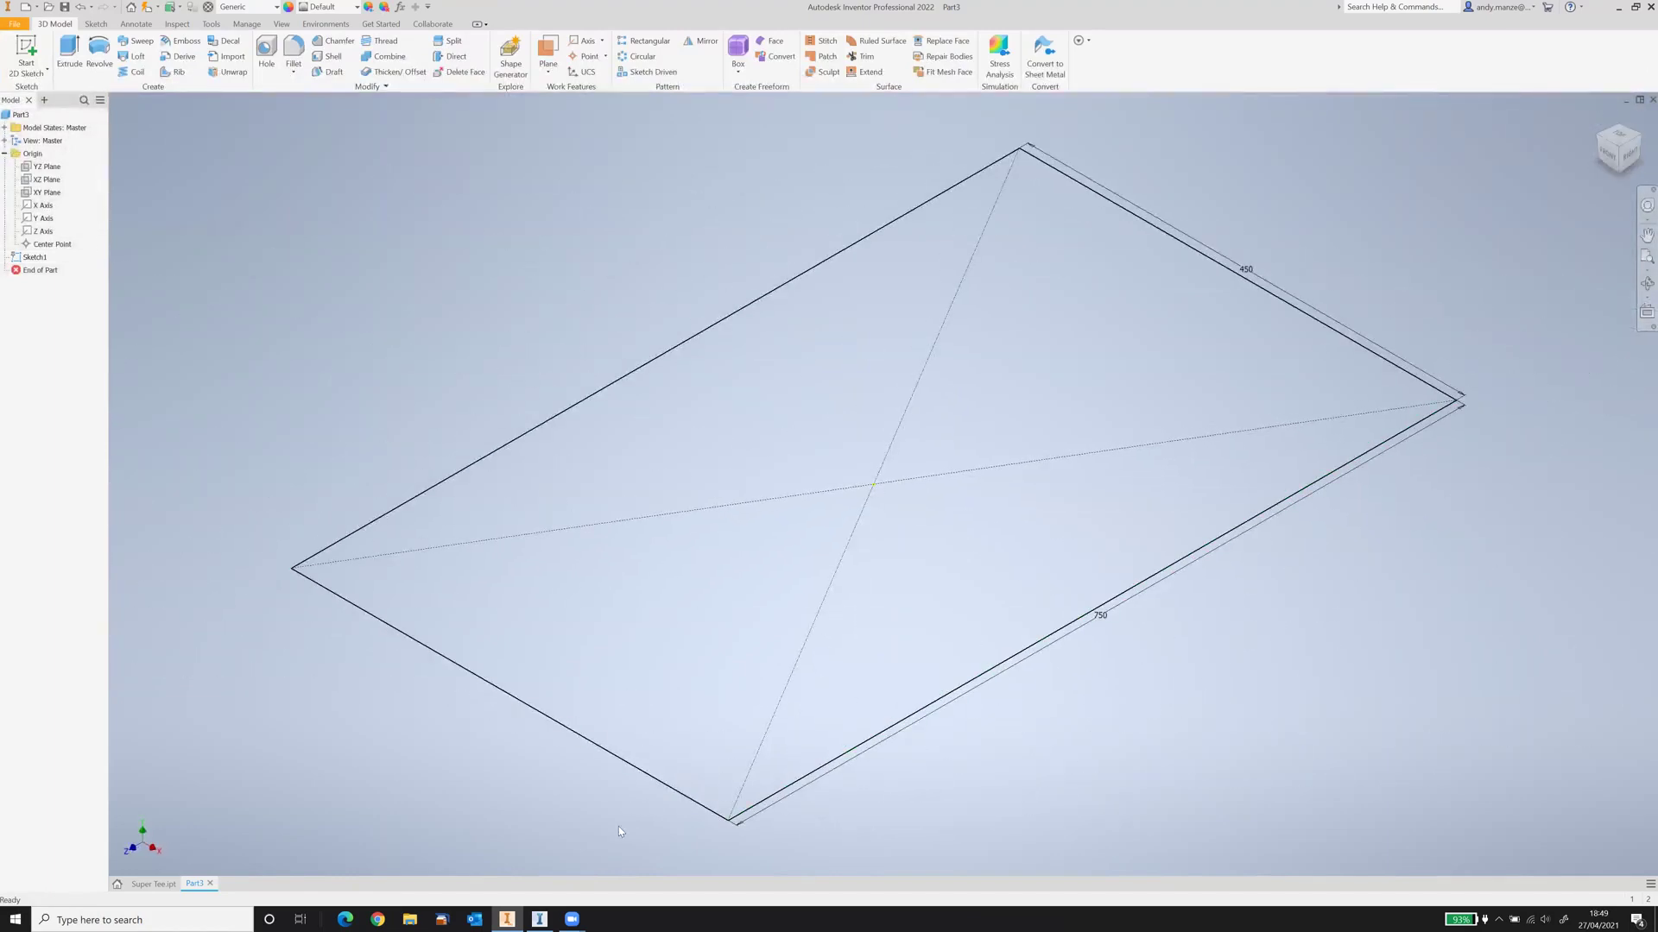
Step: Extrude the rectangle into a solid bar with distance SegmentLength=6000 mm
{"action": "middle_click_drag", "start_coordinate": [618, 717], "coordinate": [878, 544], "text": "shift"}
{"action": "scroll", "coordinate": [888, 553], "scroll_direction": "down", "scroll_amount": 6}
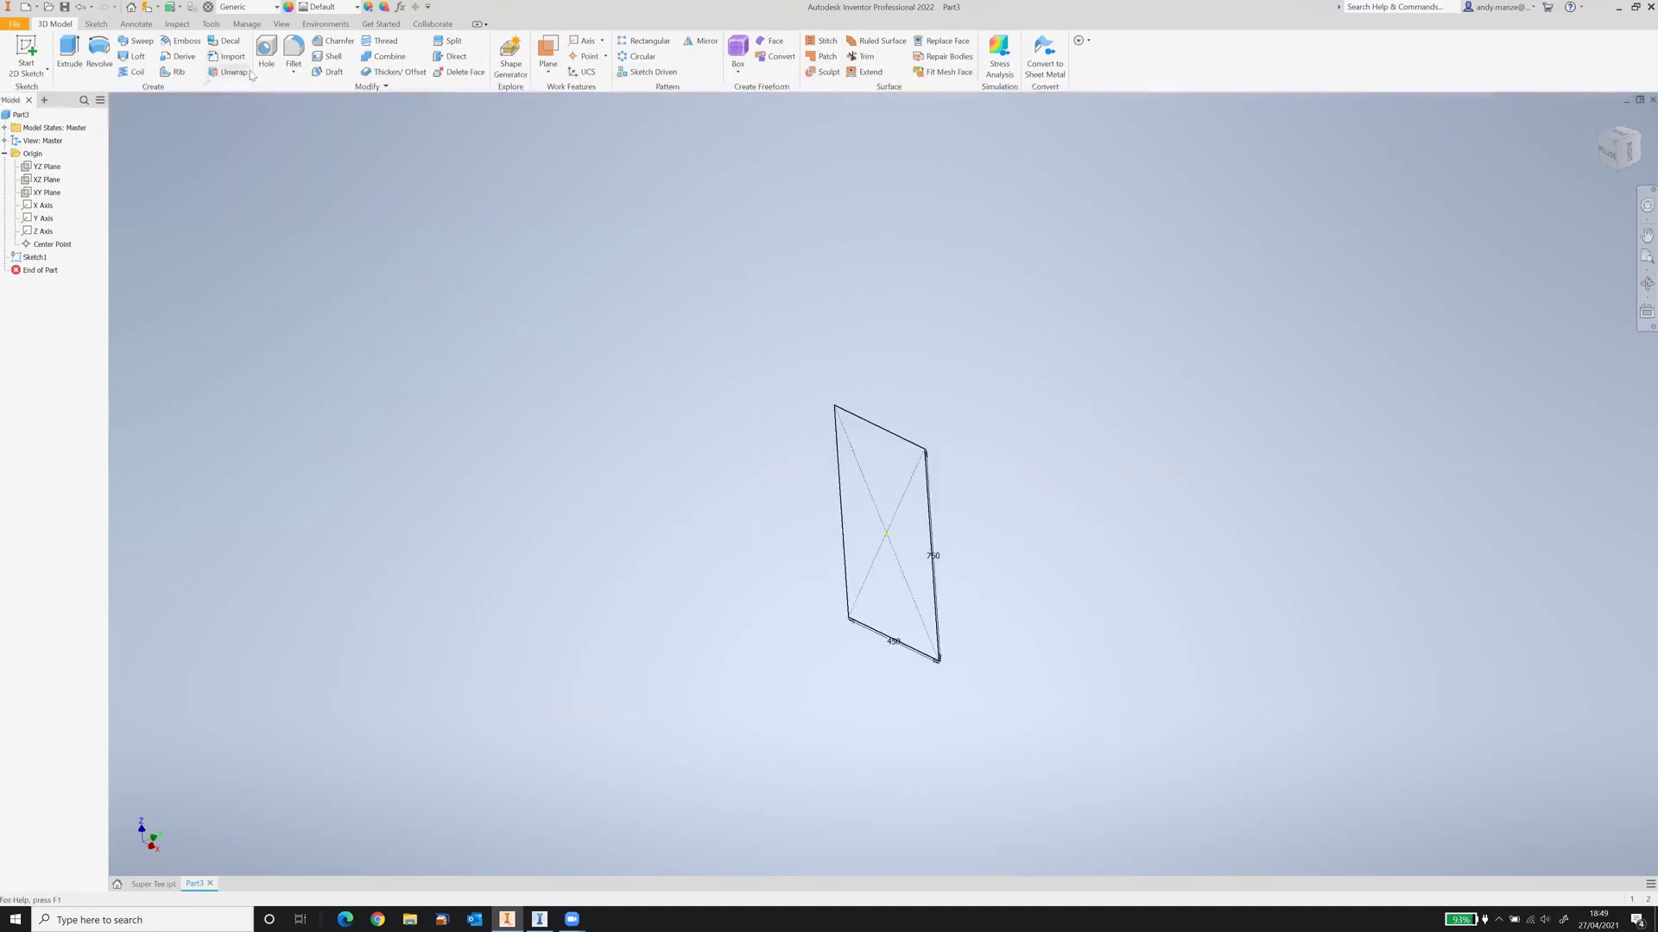
{"action": "left_click", "coordinate": [69, 52]}
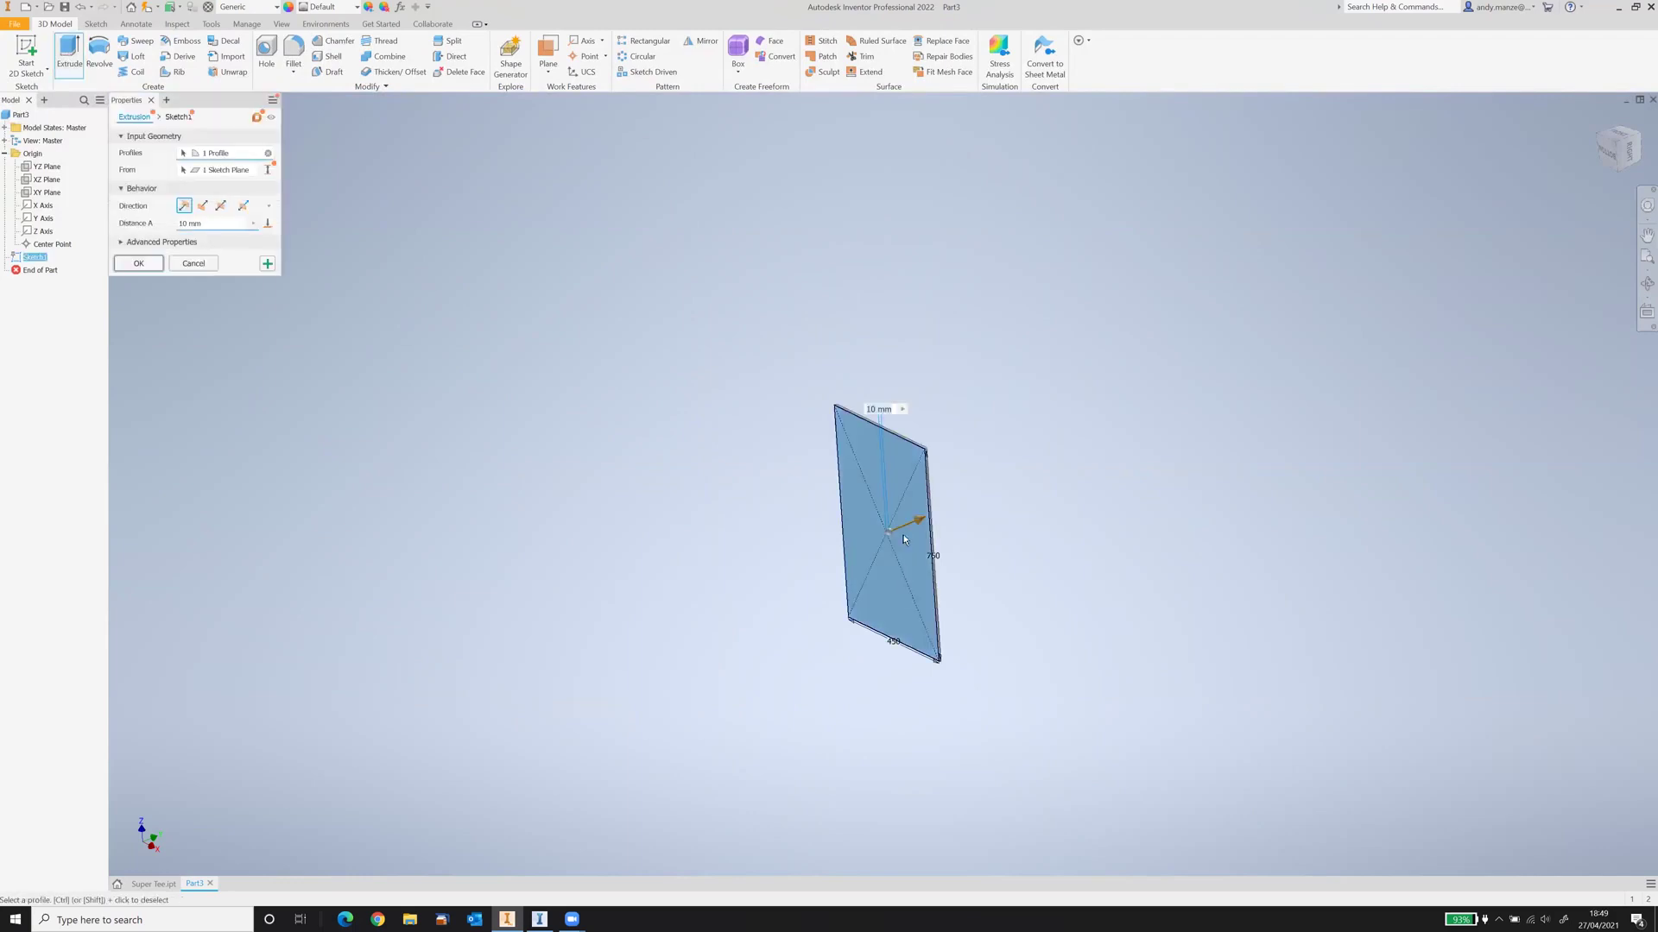
{"action": "left_click_drag", "start_coordinate": [917, 521], "coordinate": [1397, 315]}
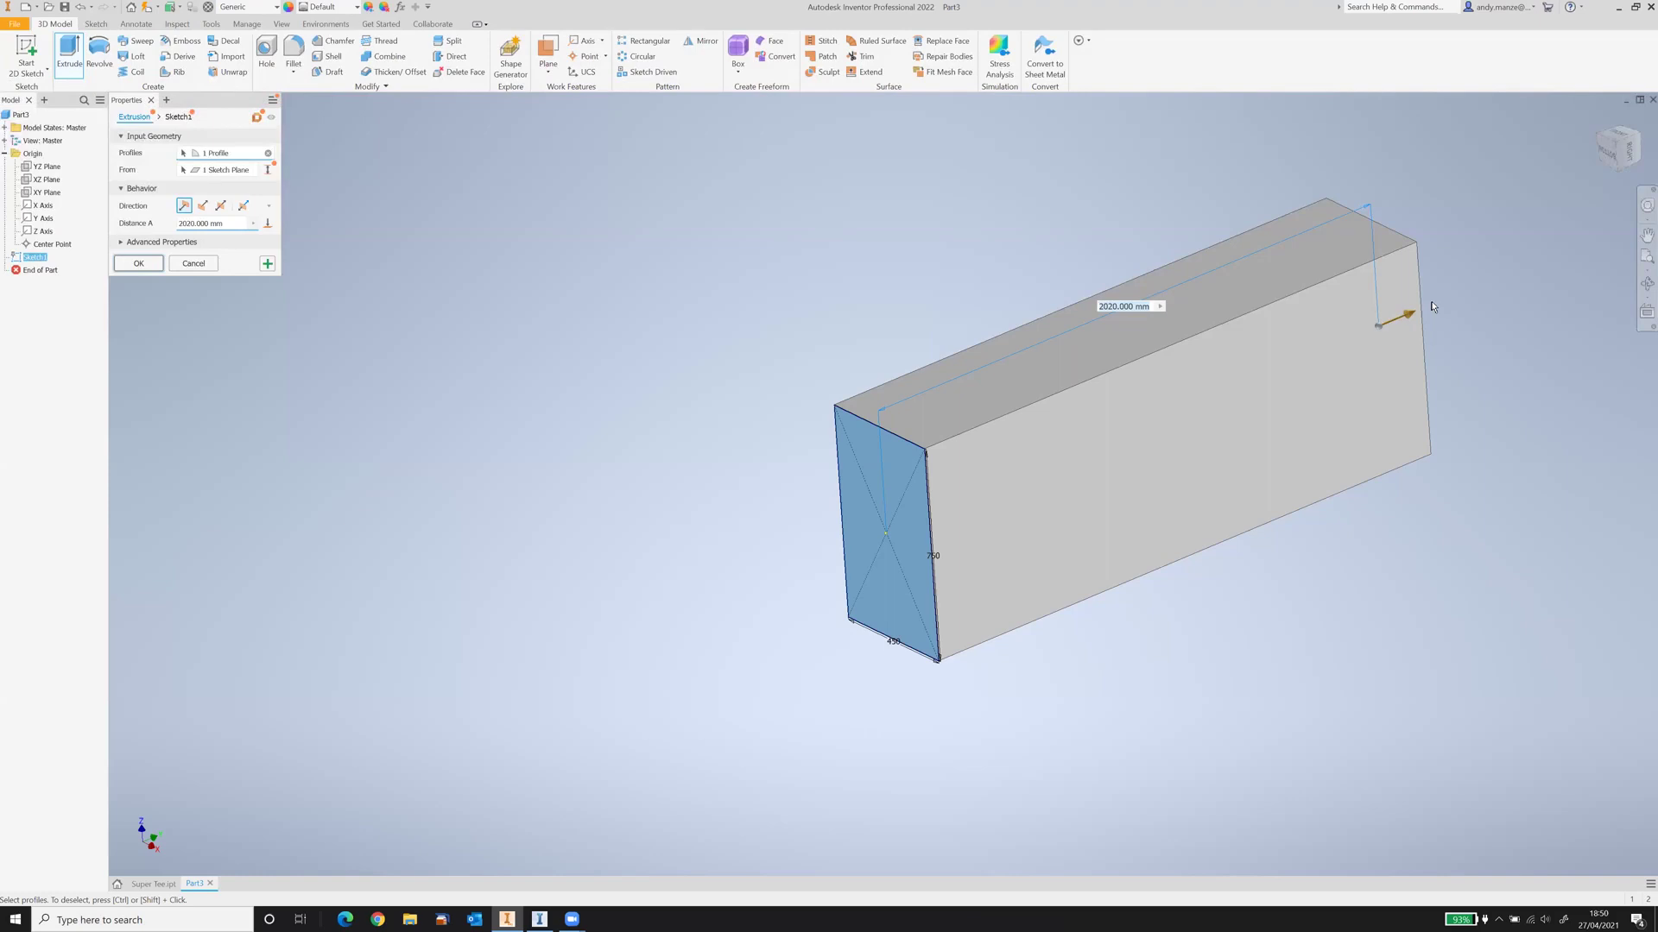
{"action": "left_click", "coordinate": [231, 224]}
{"action": "type", "text": "SegmentL"}
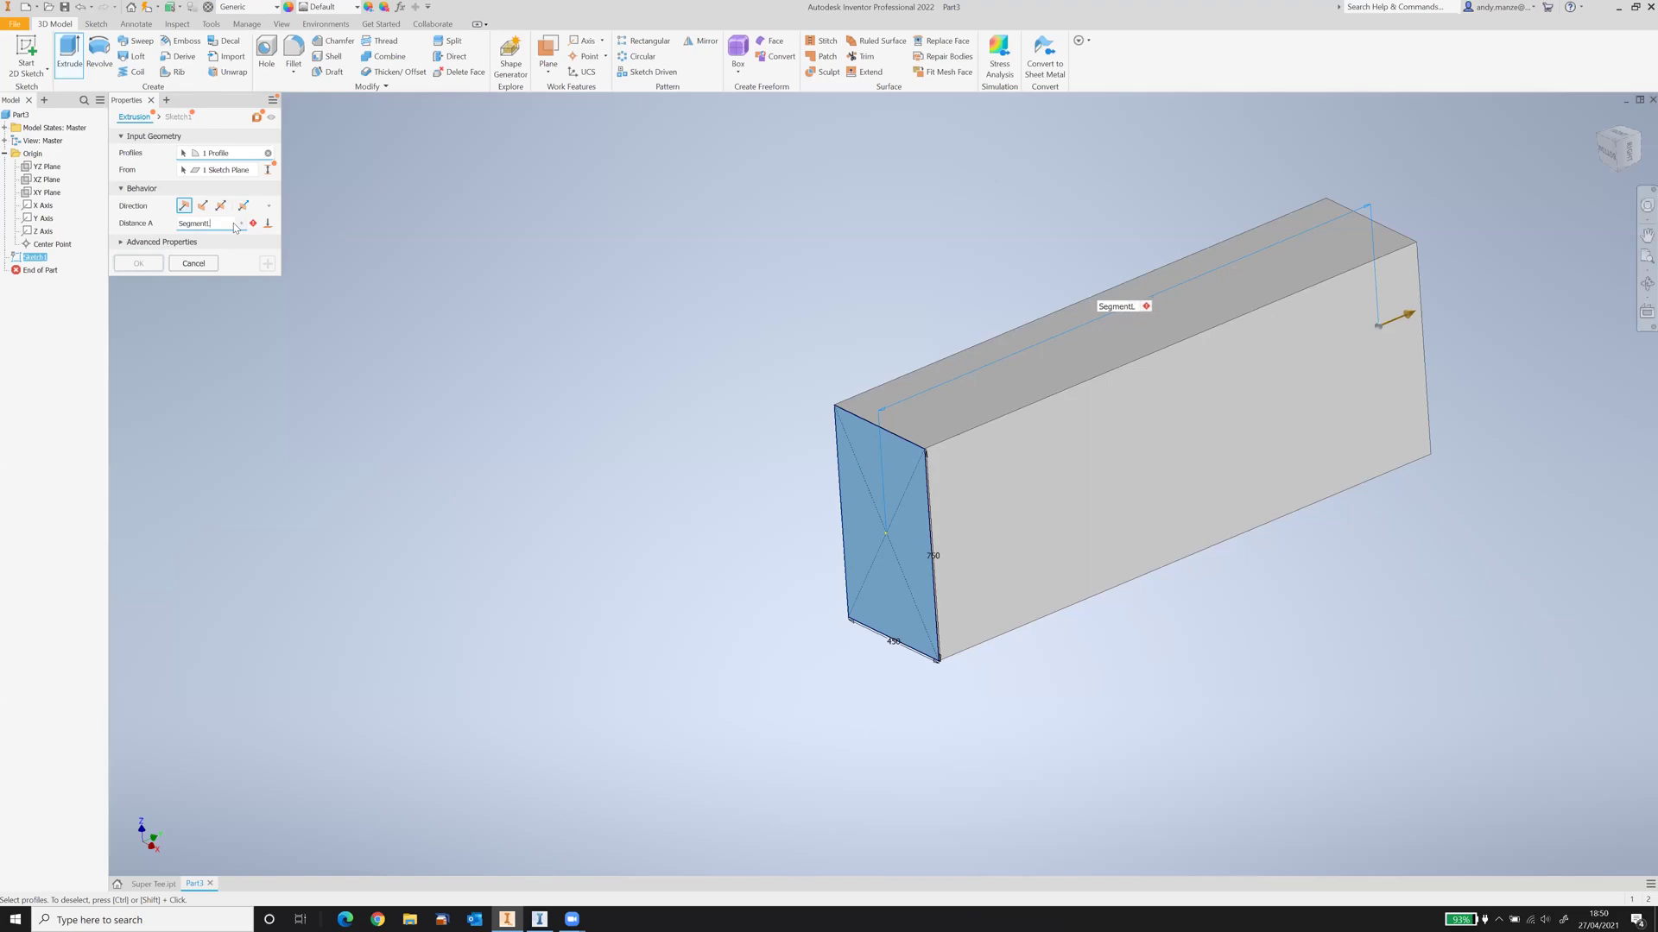
{"action": "type", "text": "ength="}
{"action": "type", "text": "6000"}
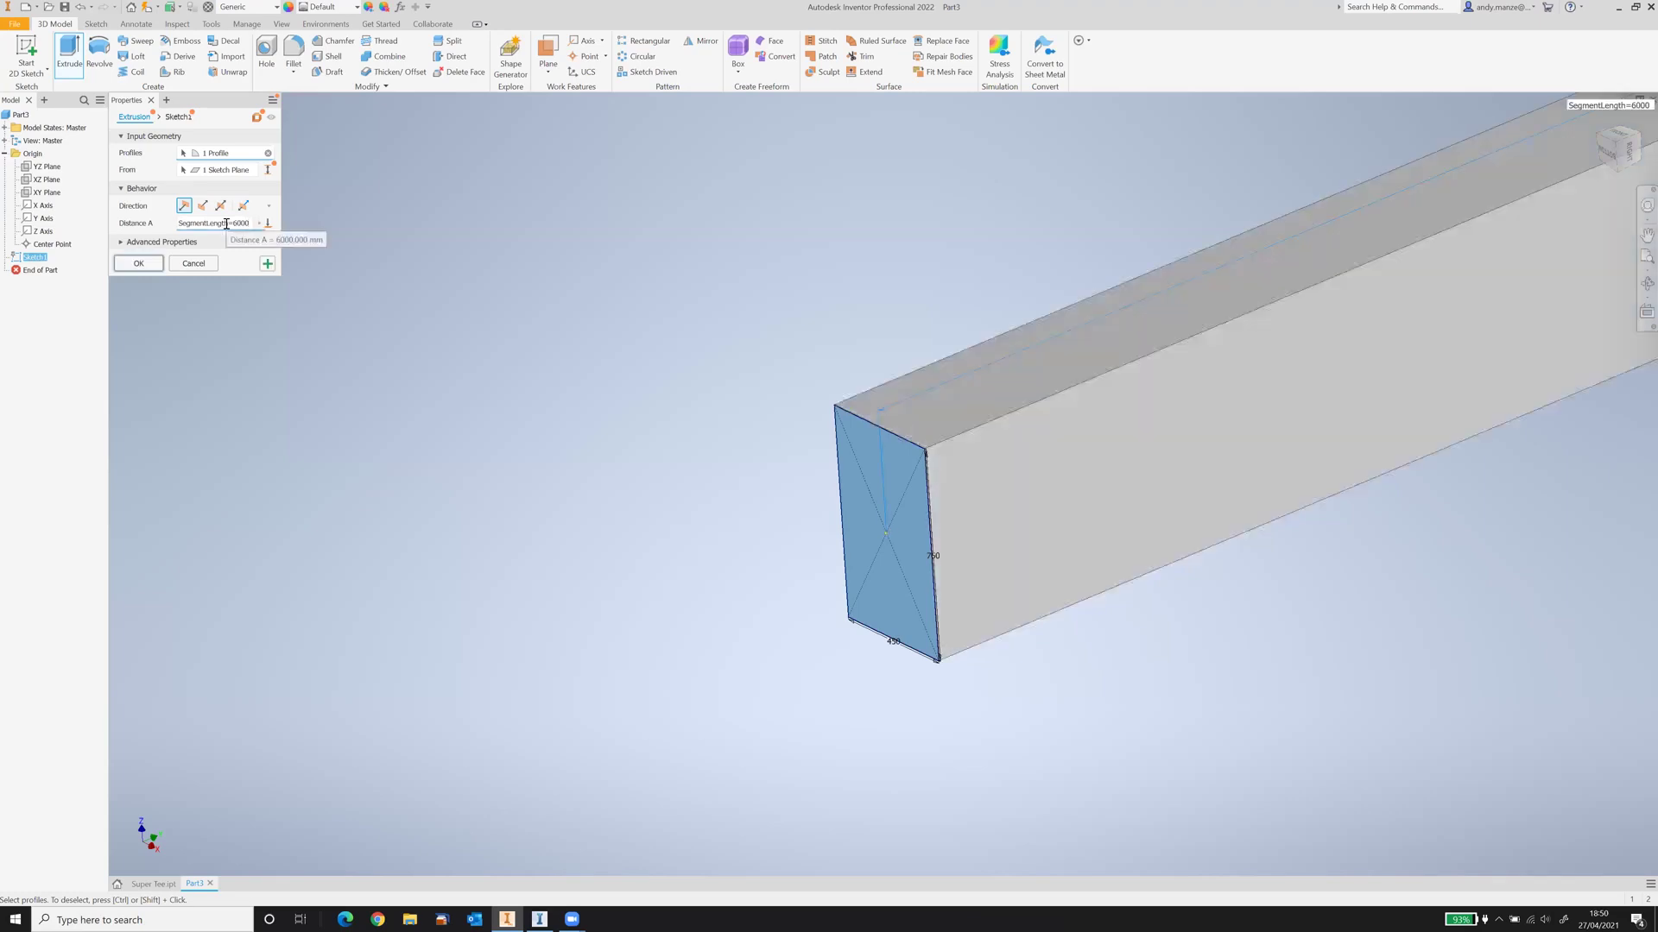
{"action": "left_click", "coordinate": [139, 263]}
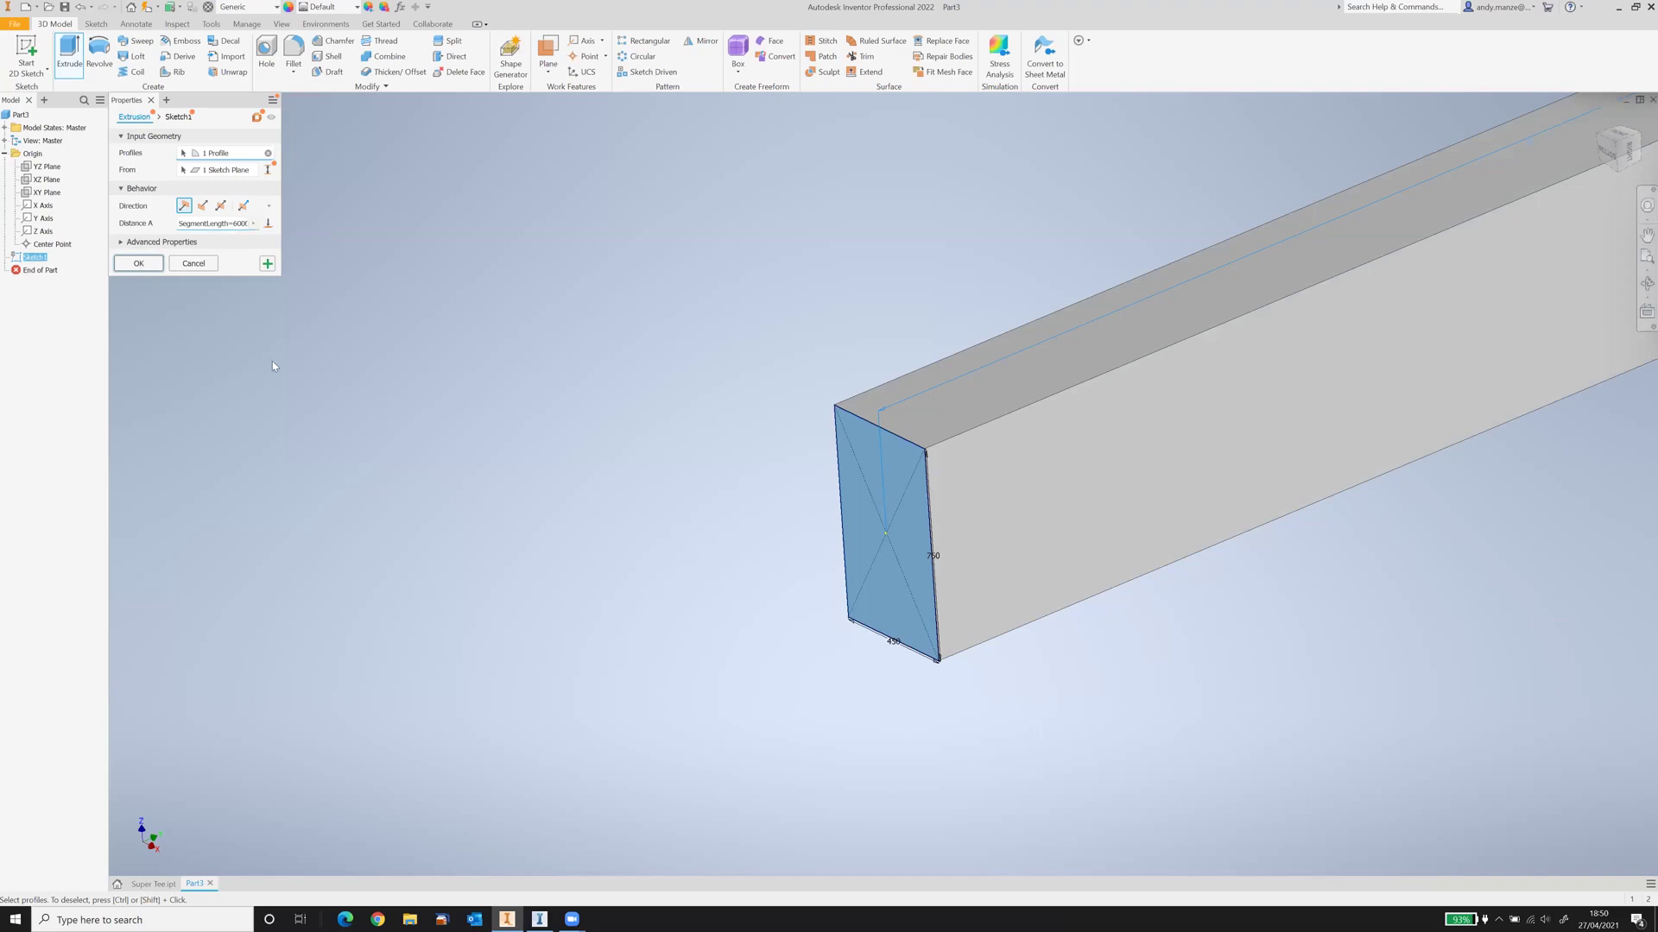
{"action": "scroll", "coordinate": [432, 406], "scroll_direction": "down", "scroll_amount": 5}
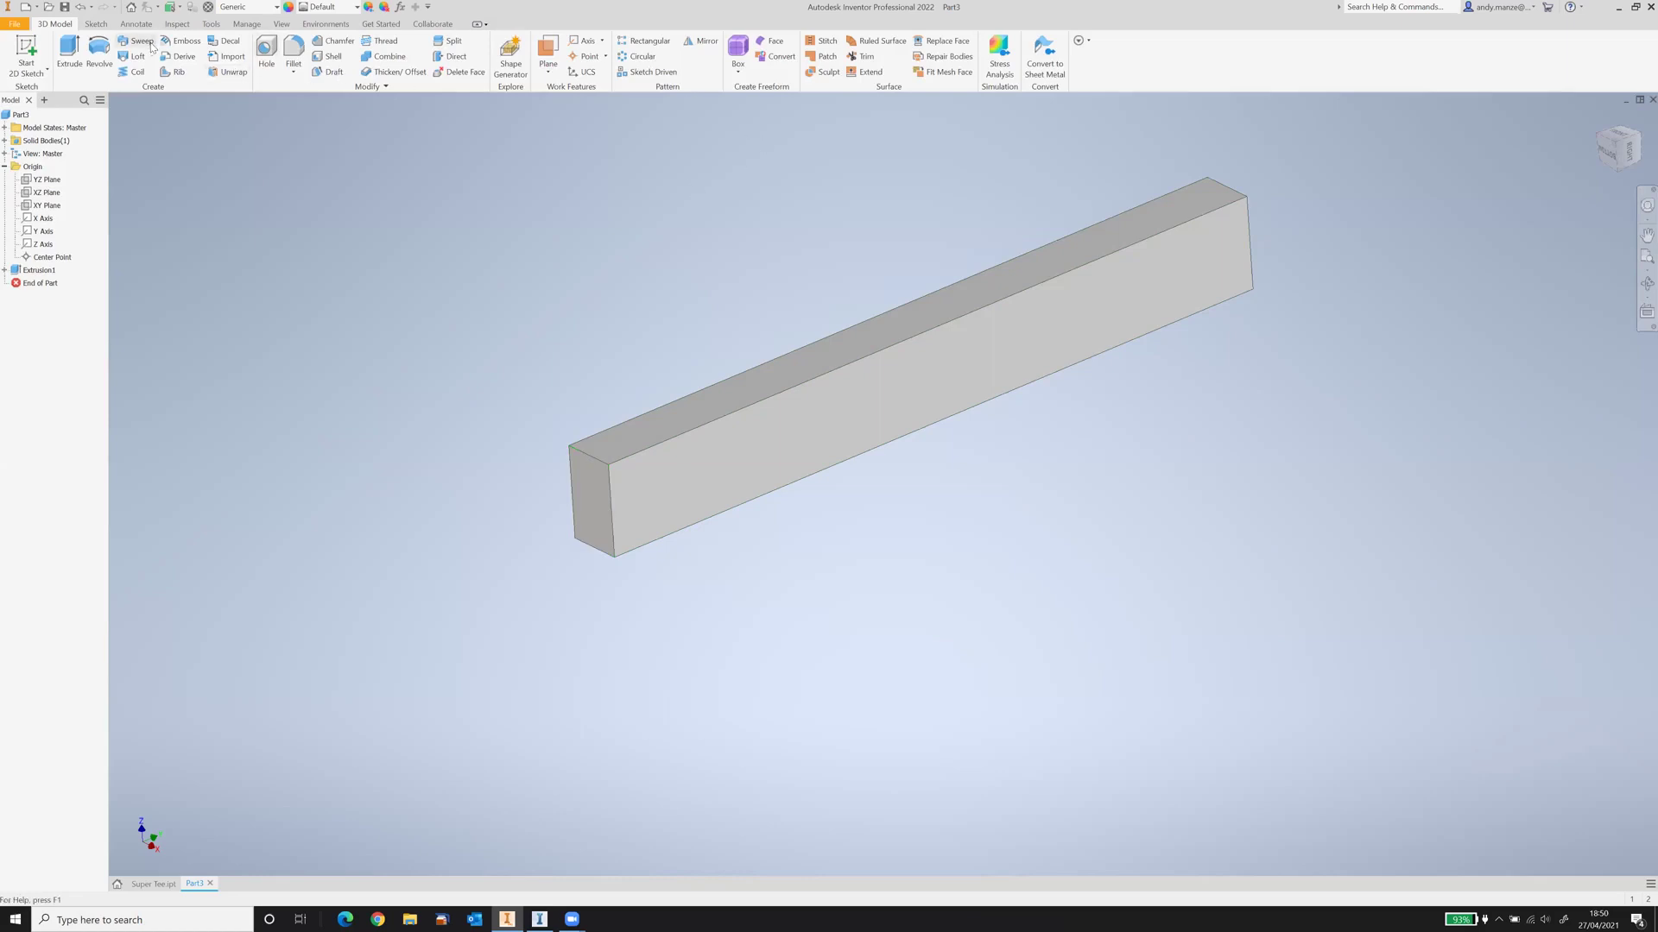
Step: Place UCS1 at the top corner of the bar's end and expand it to list its planes
{"action": "left_click", "coordinate": [584, 72]}
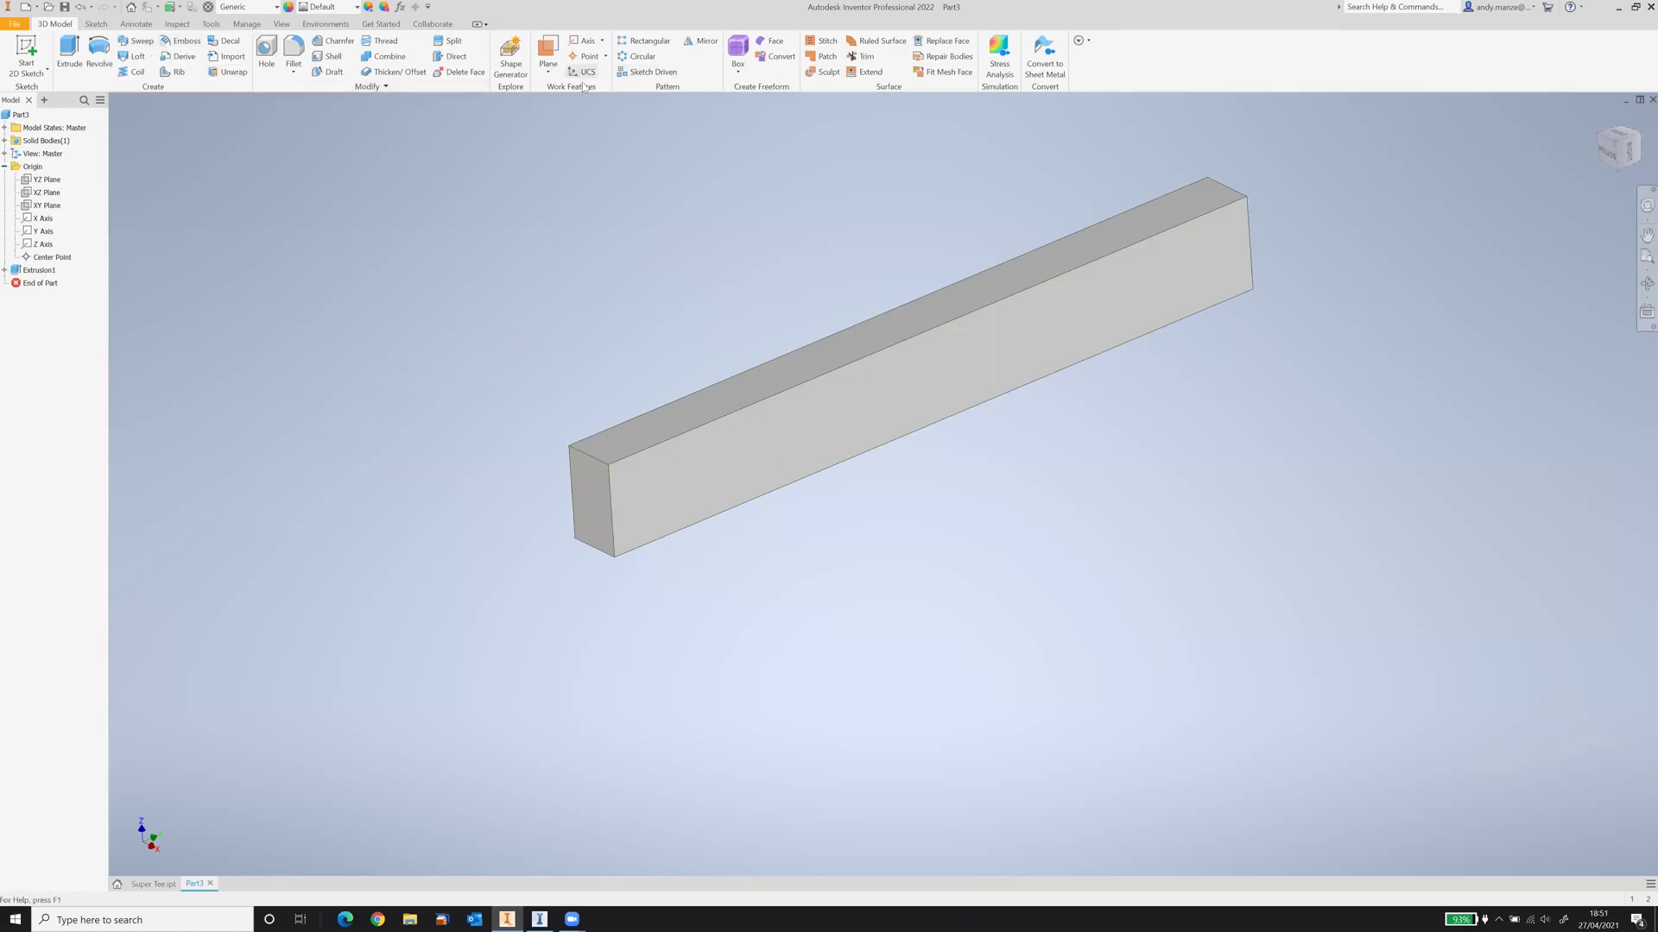
{"action": "left_click", "coordinate": [611, 469]}
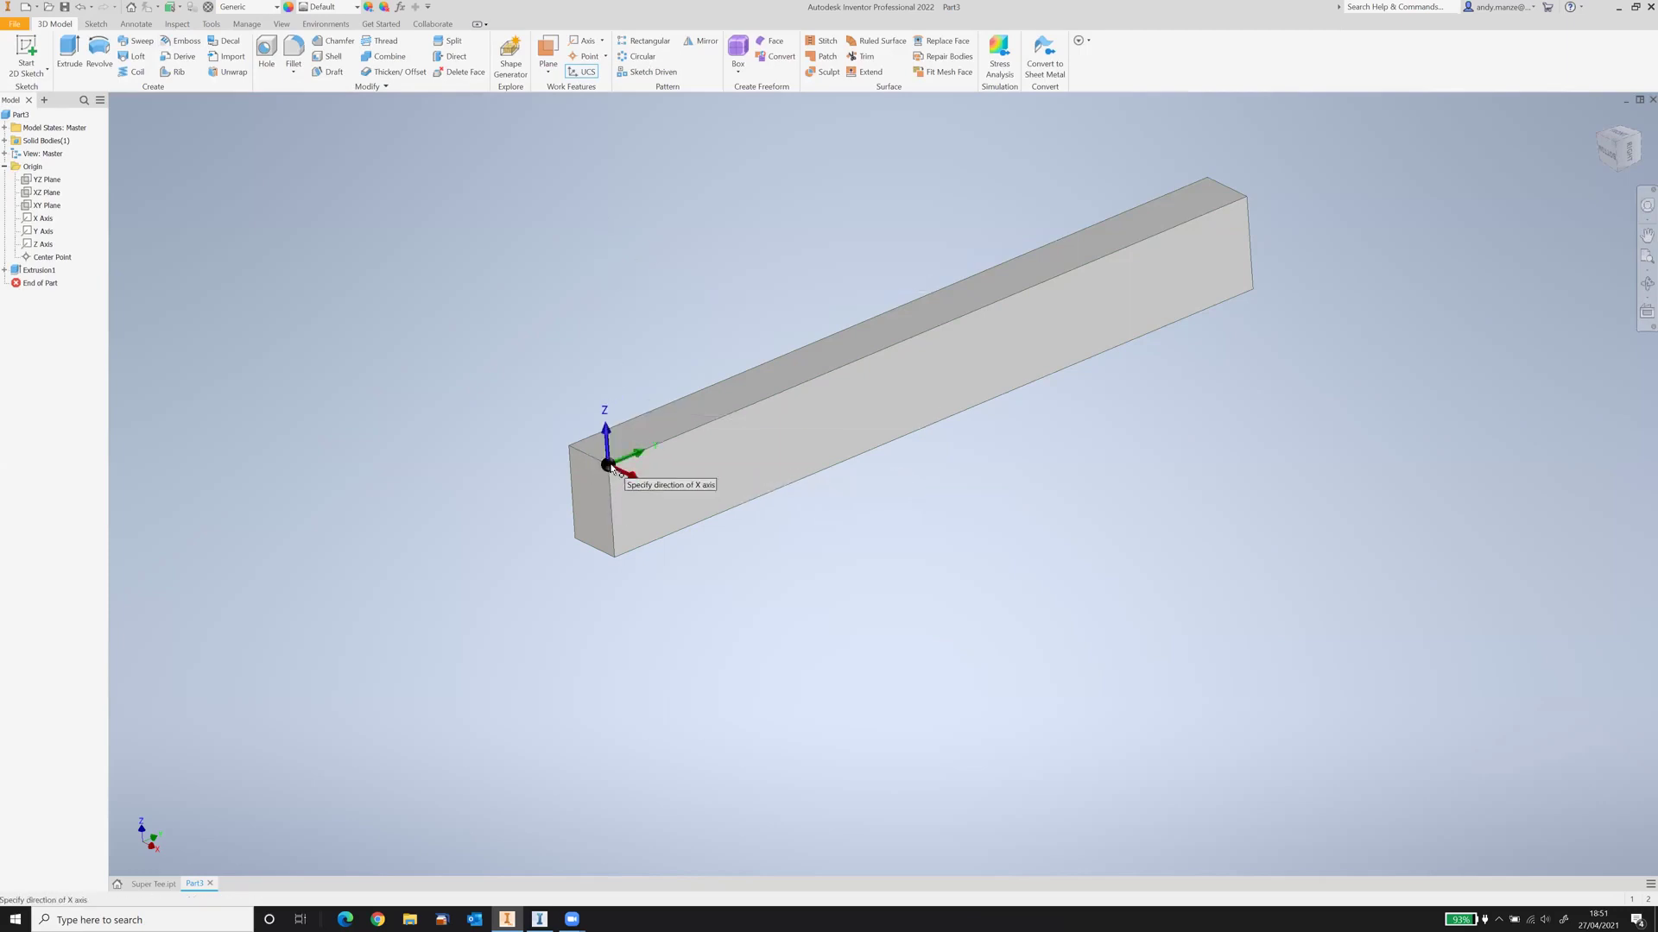
{"action": "left_click", "coordinate": [571, 451]}
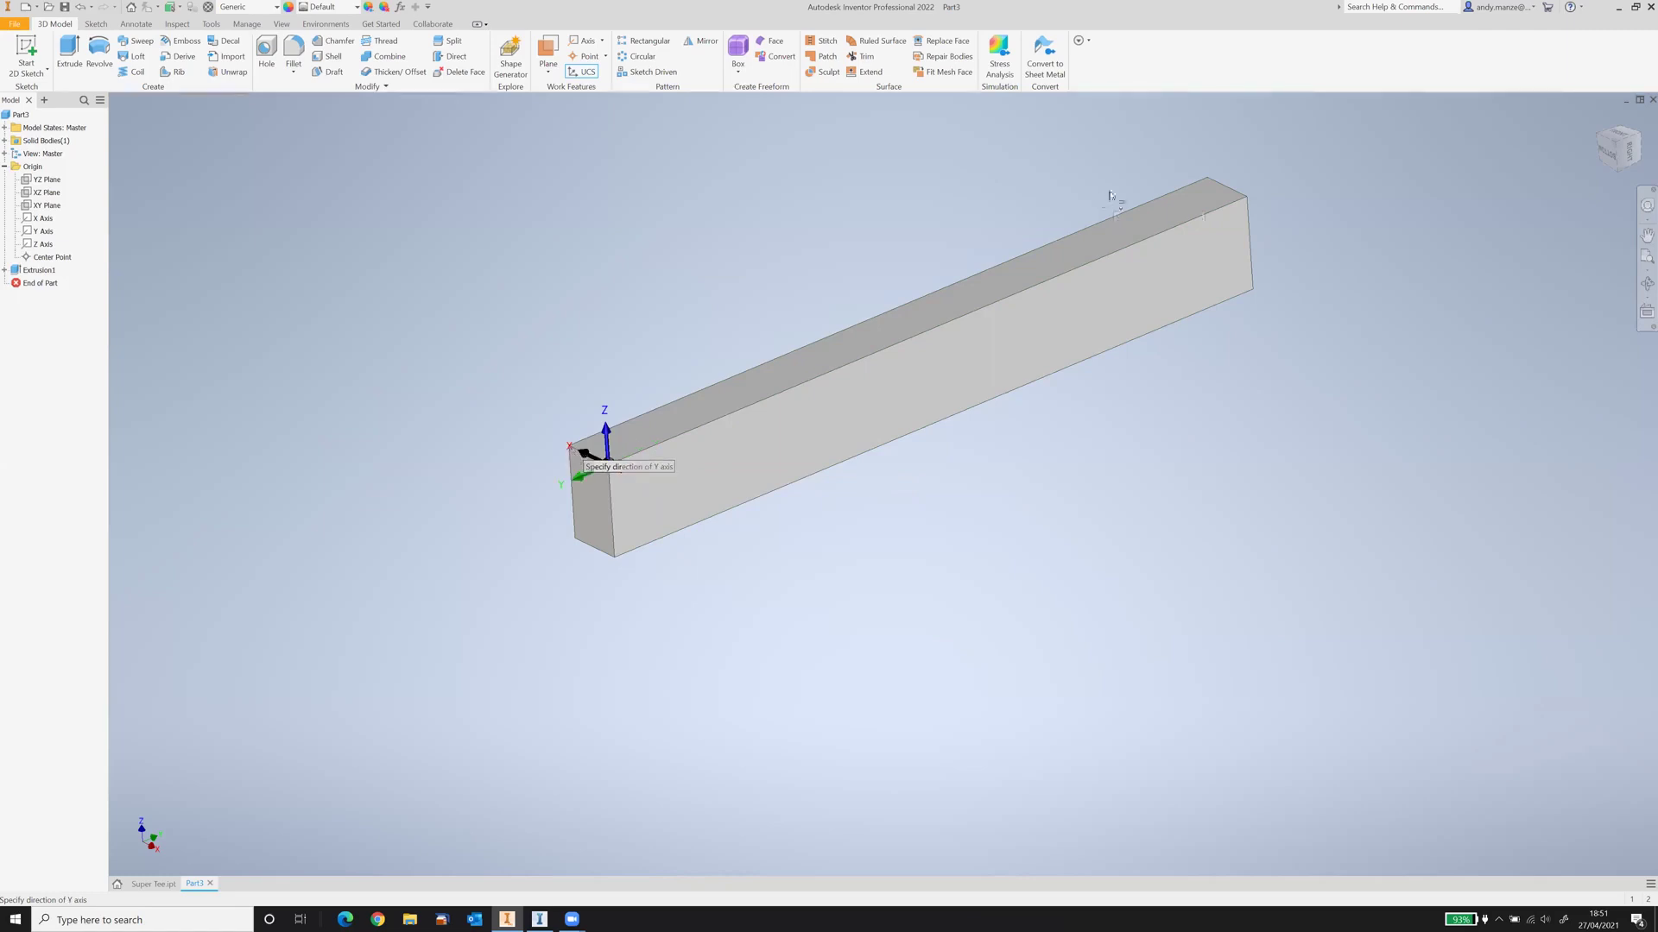
{"action": "left_click", "coordinate": [1207, 178]}
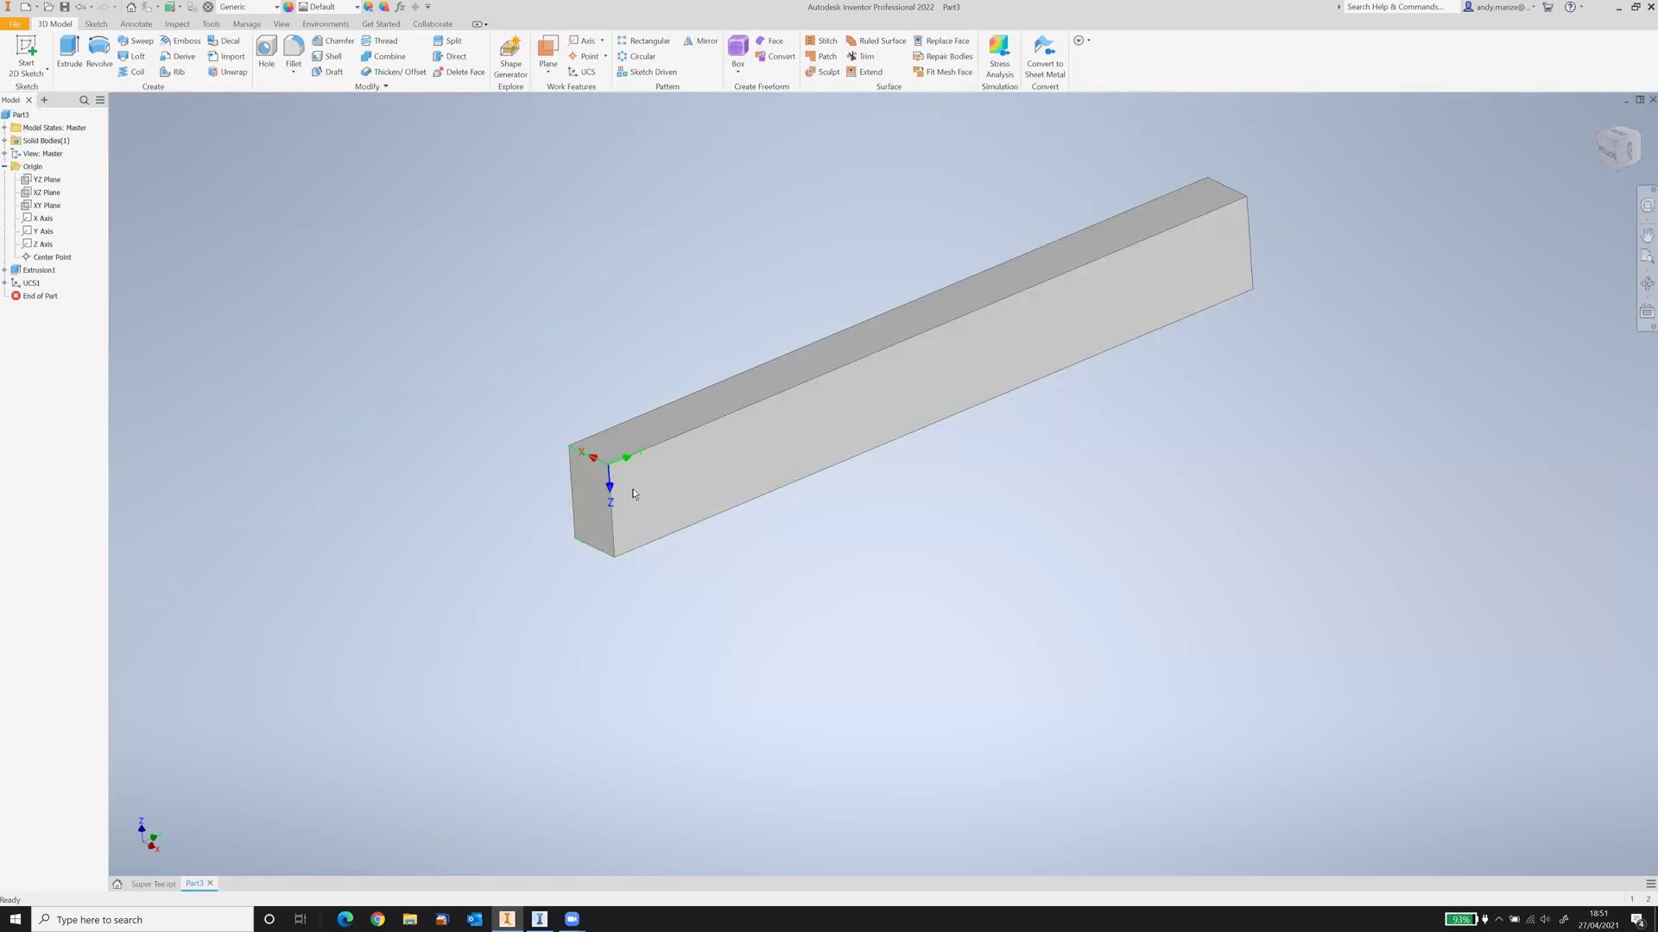
{"action": "right_click", "coordinate": [26, 284]}
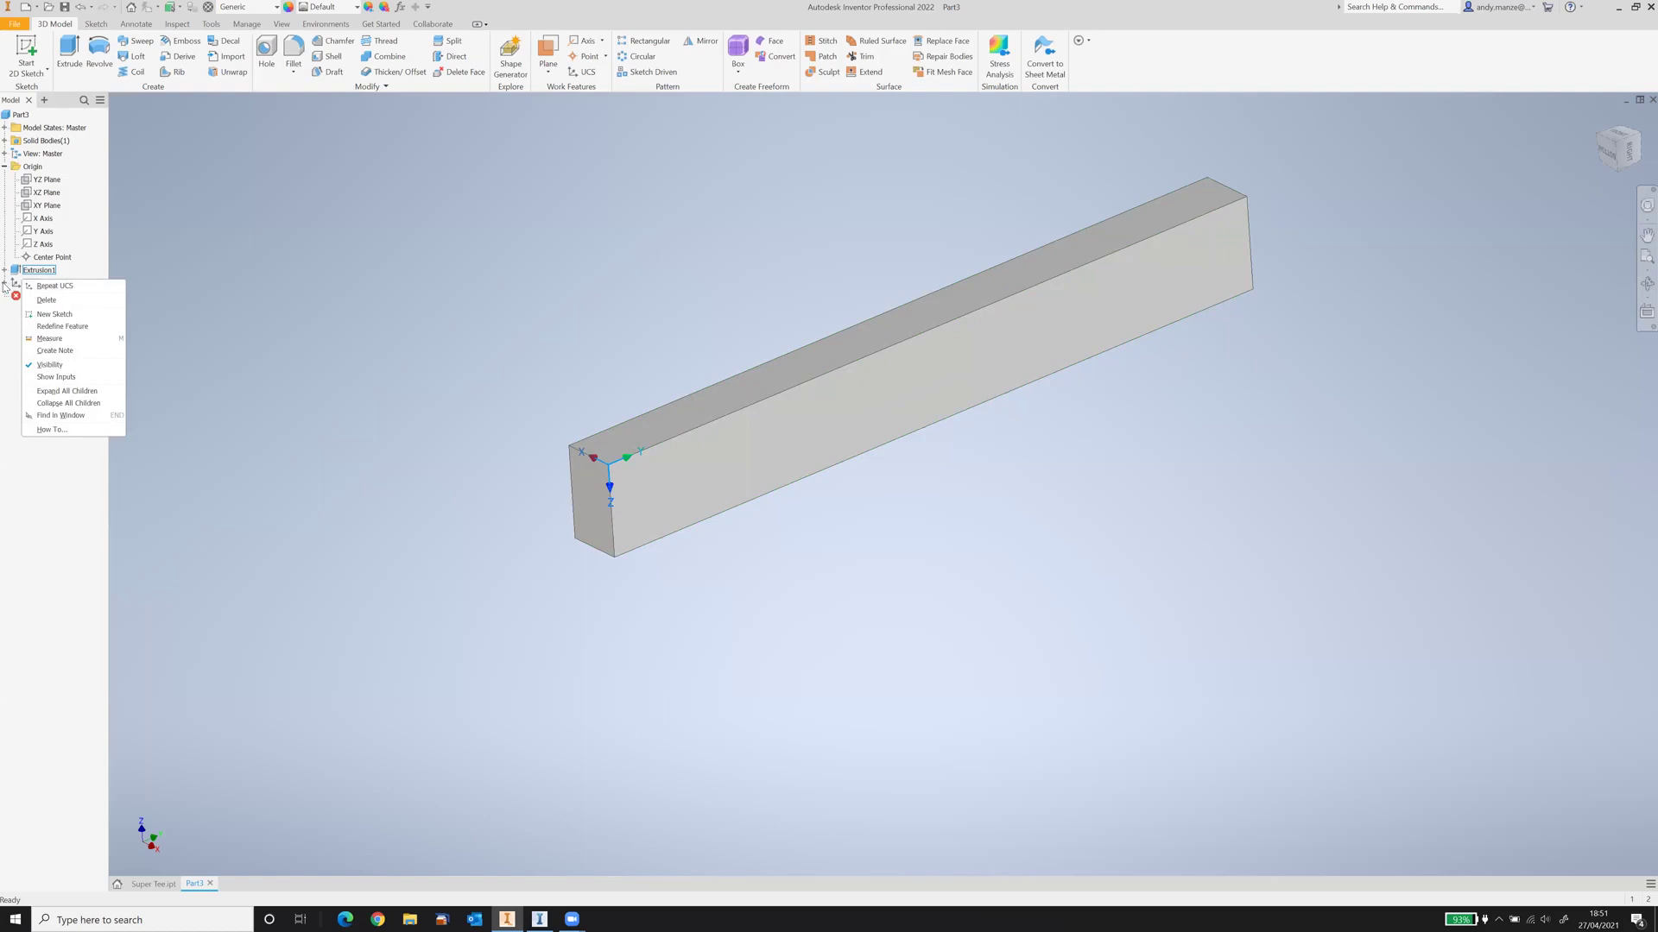
{"action": "left_click", "coordinate": [4, 284]}
{"action": "left_click", "coordinate": [5, 283]}
{"action": "left_click", "coordinate": [23, 285]}
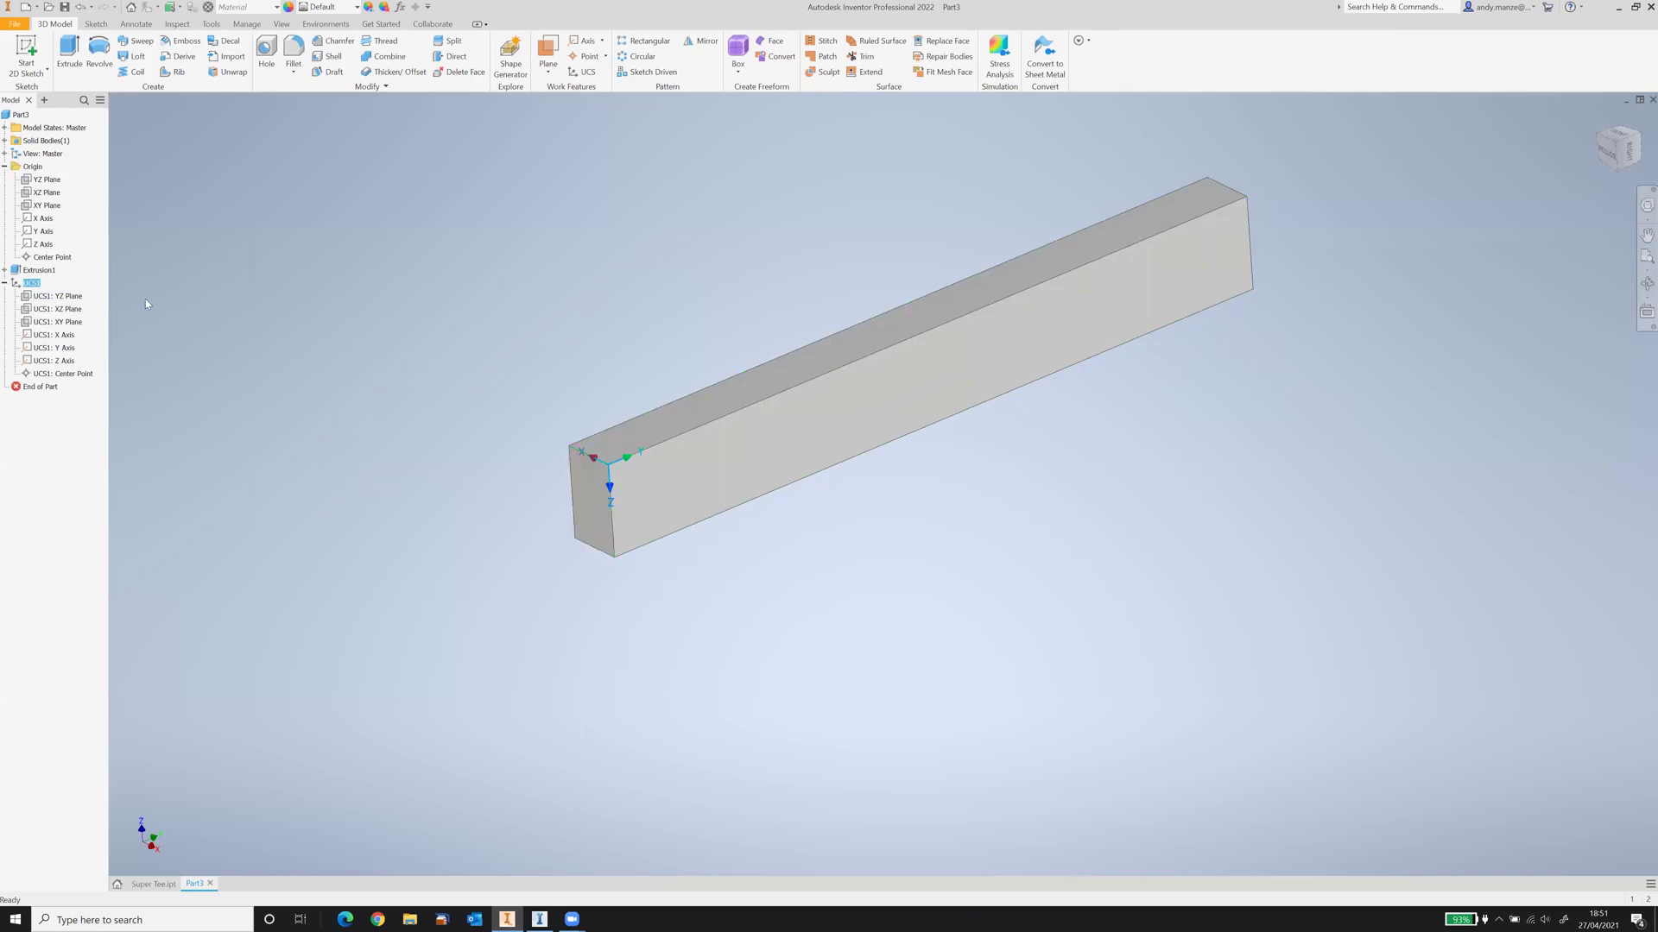
Step: Sketch a rectangle on the UCS1 YZ Plane centred on the UCS origin, then finish the sketch
{"action": "right_click", "coordinate": [61, 298]}
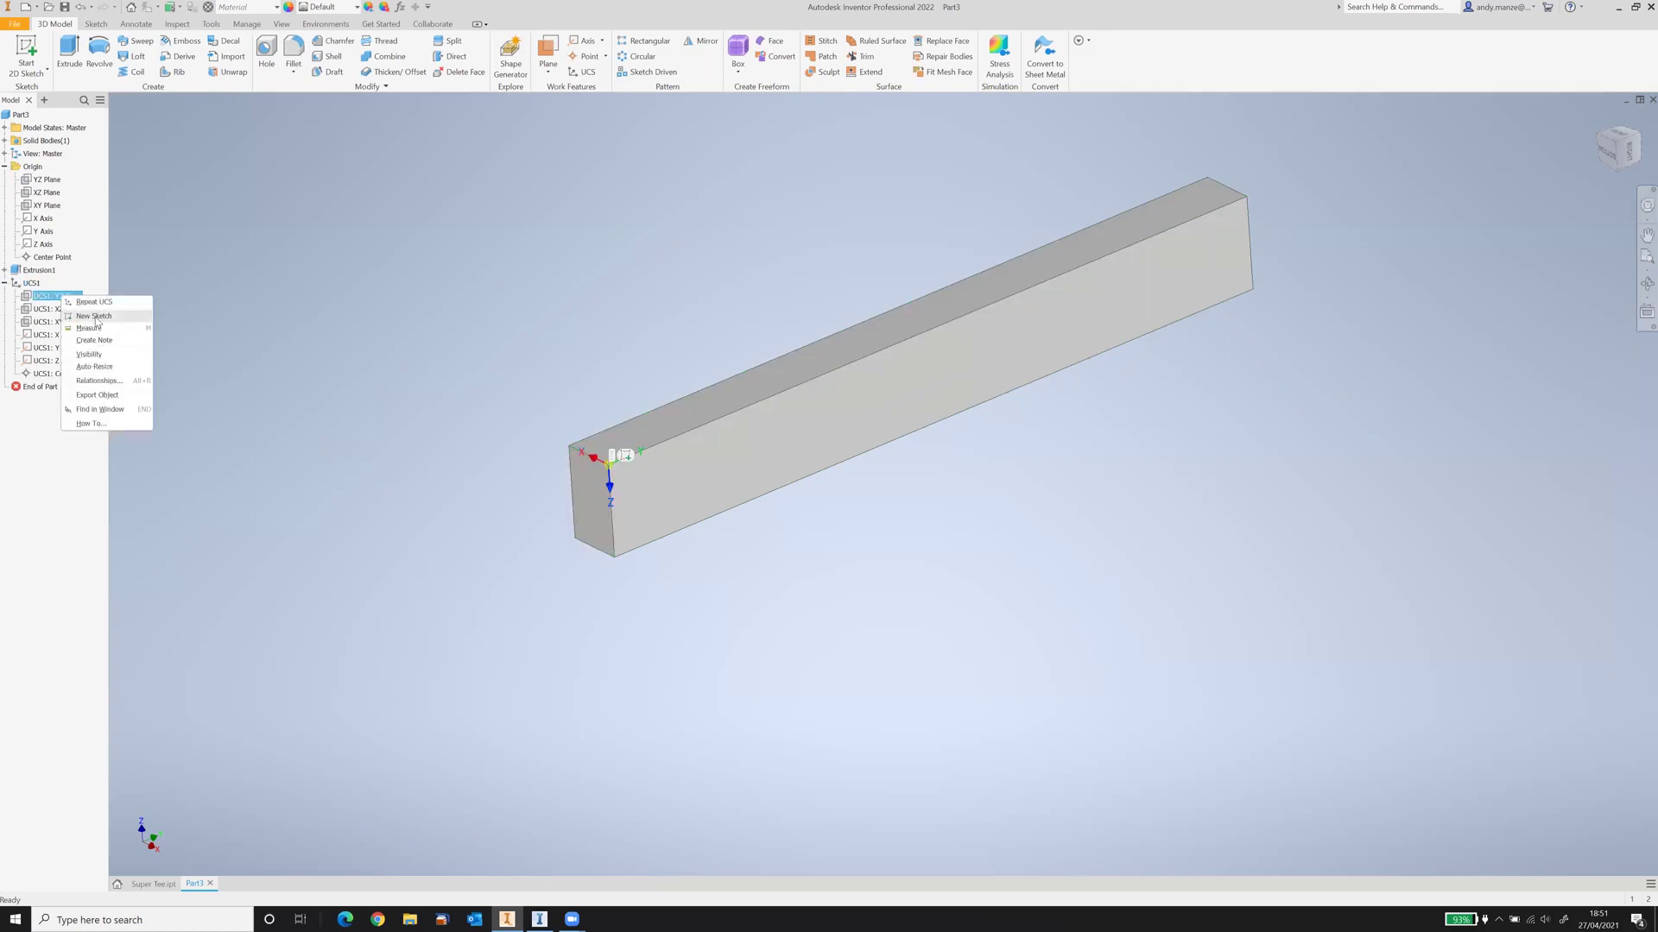
{"action": "left_click", "coordinate": [95, 317]}
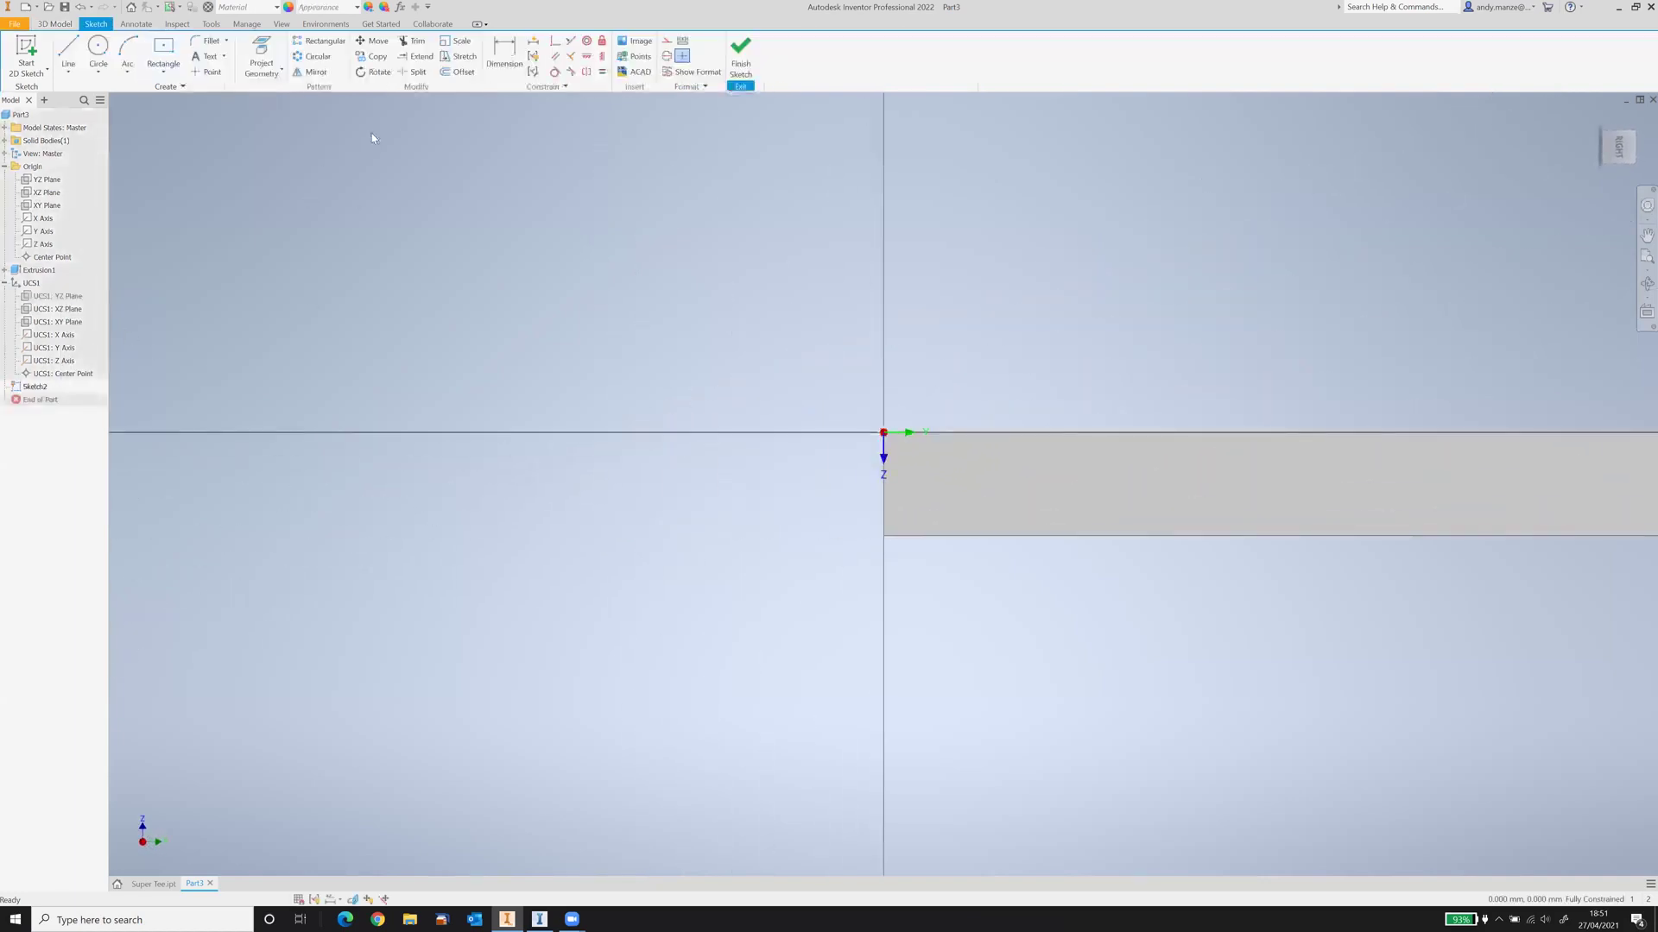
{"action": "left_click", "coordinate": [163, 50]}
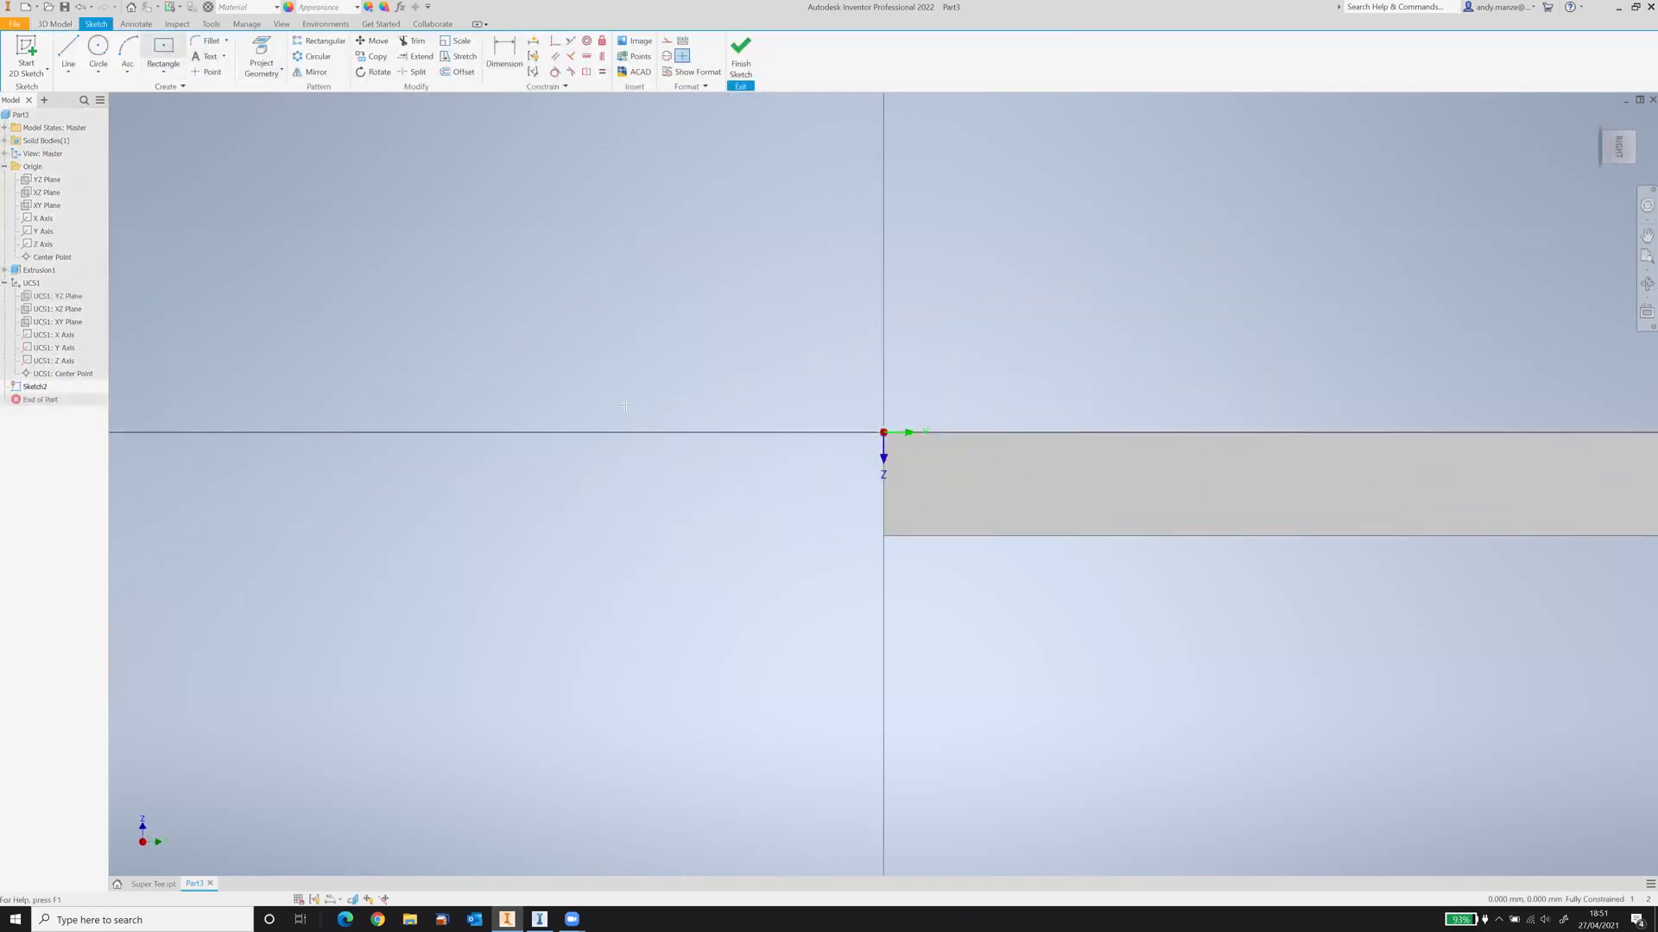
{"action": "left_click", "coordinate": [883, 431]}
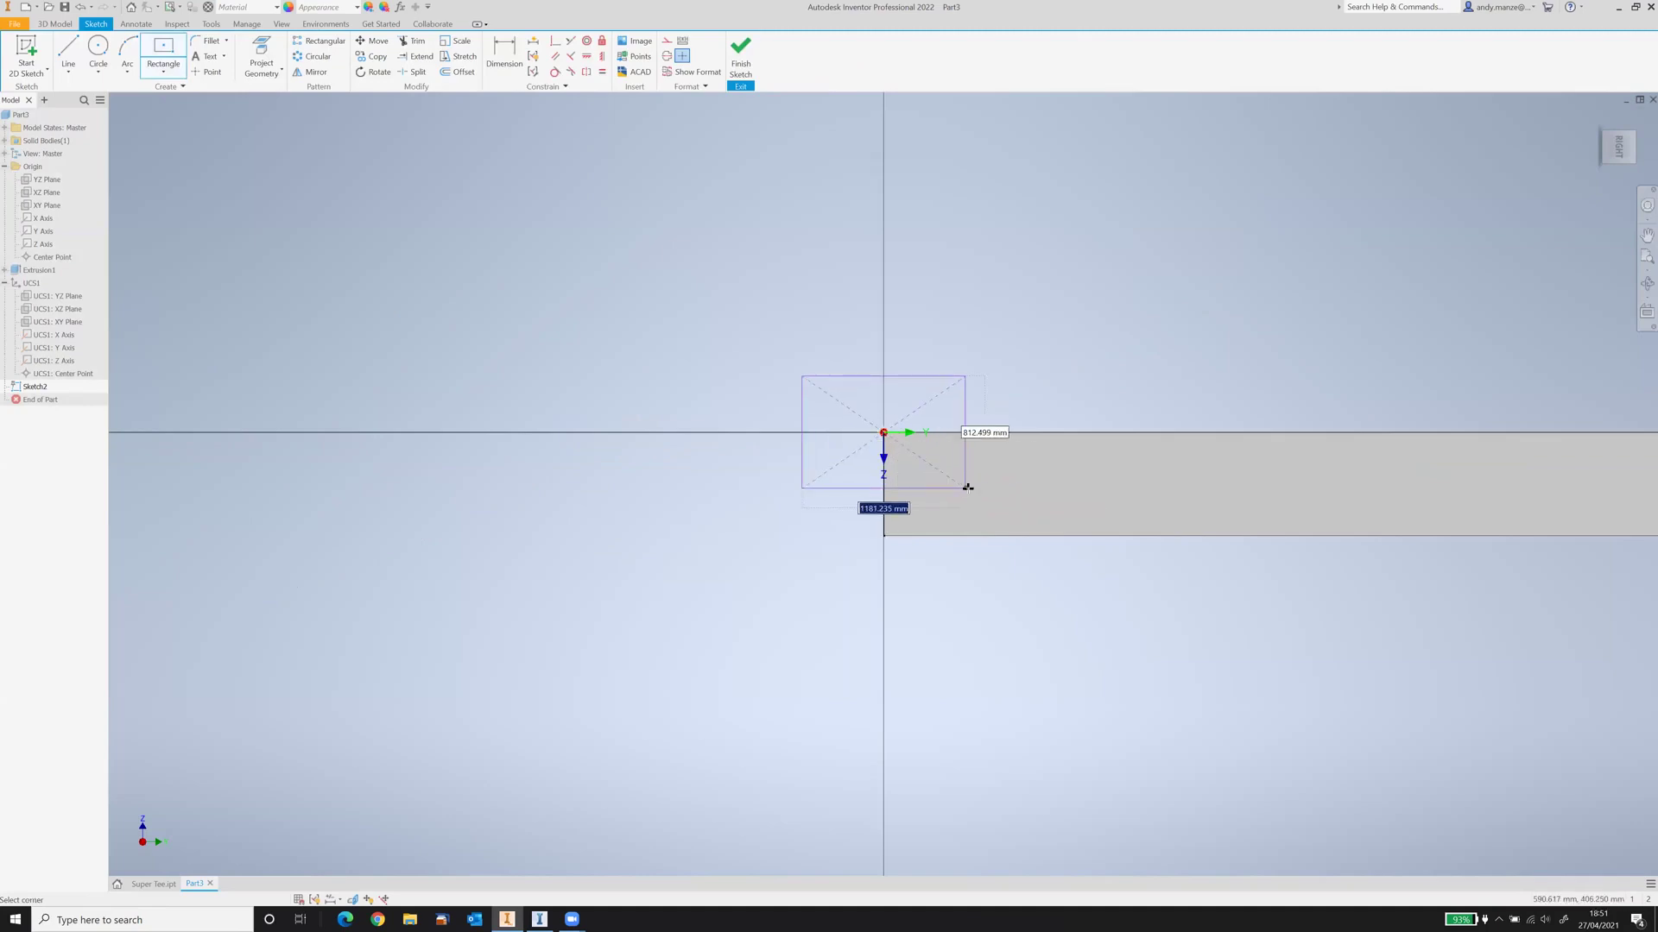
{"action": "left_click", "coordinate": [968, 488]}
{"action": "left_click", "coordinate": [754, 58]}
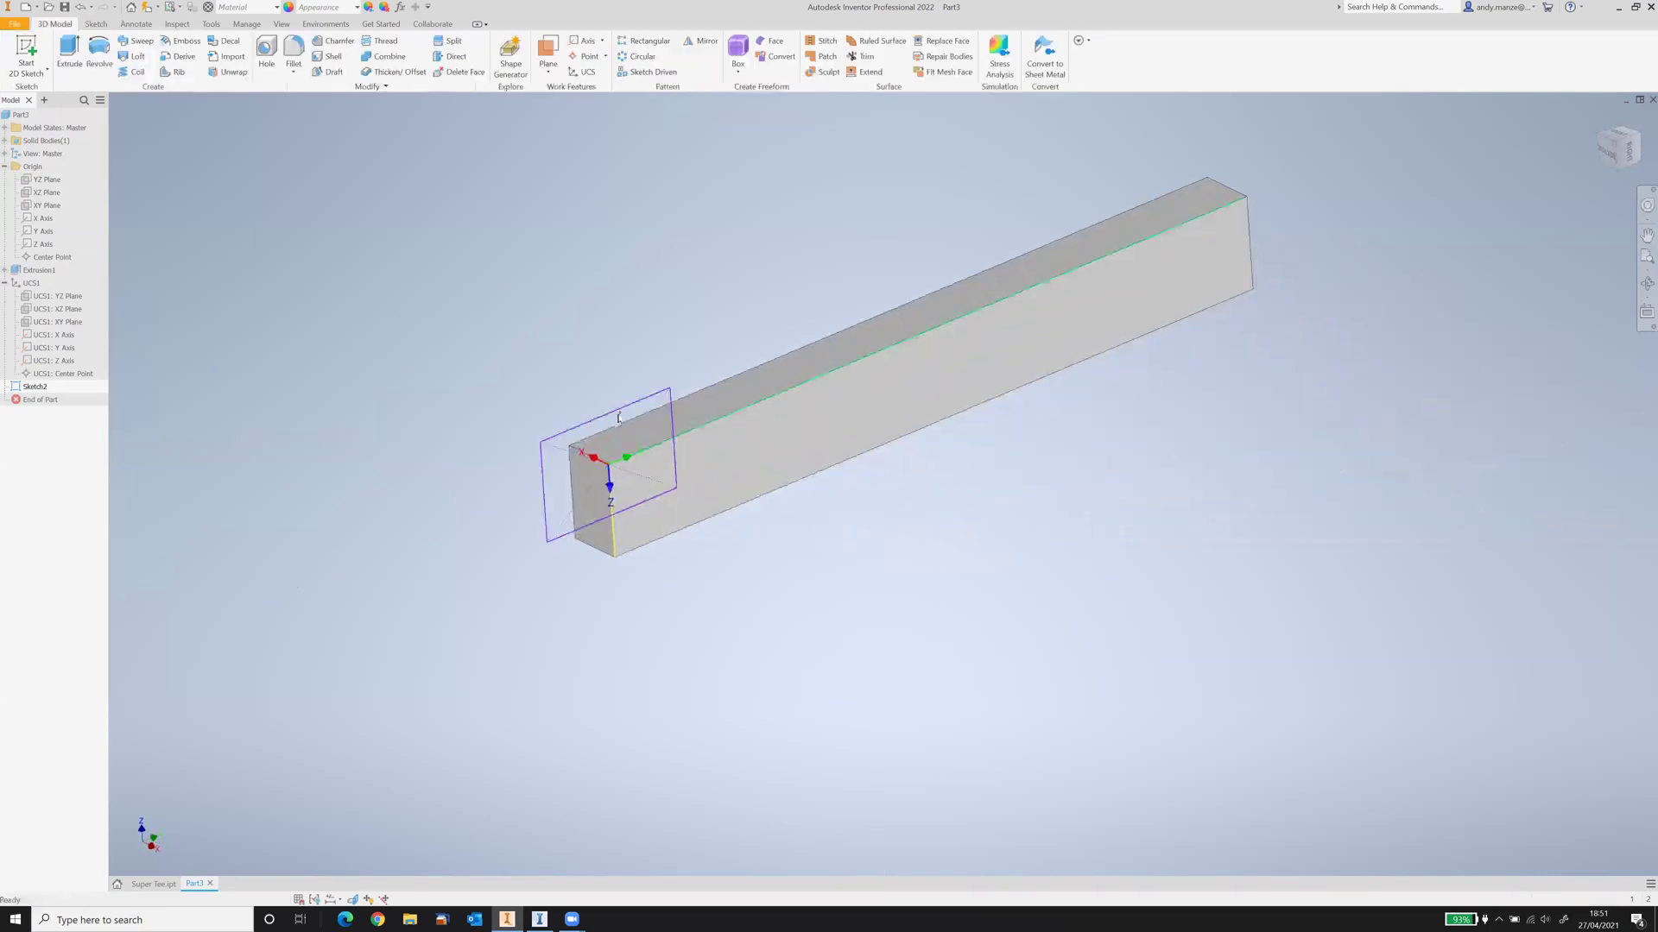
Step: Cut-extrude Sketch2 about 1150 mm to notch the top of the bar's end
{"action": "left_click", "coordinate": [70, 53]}
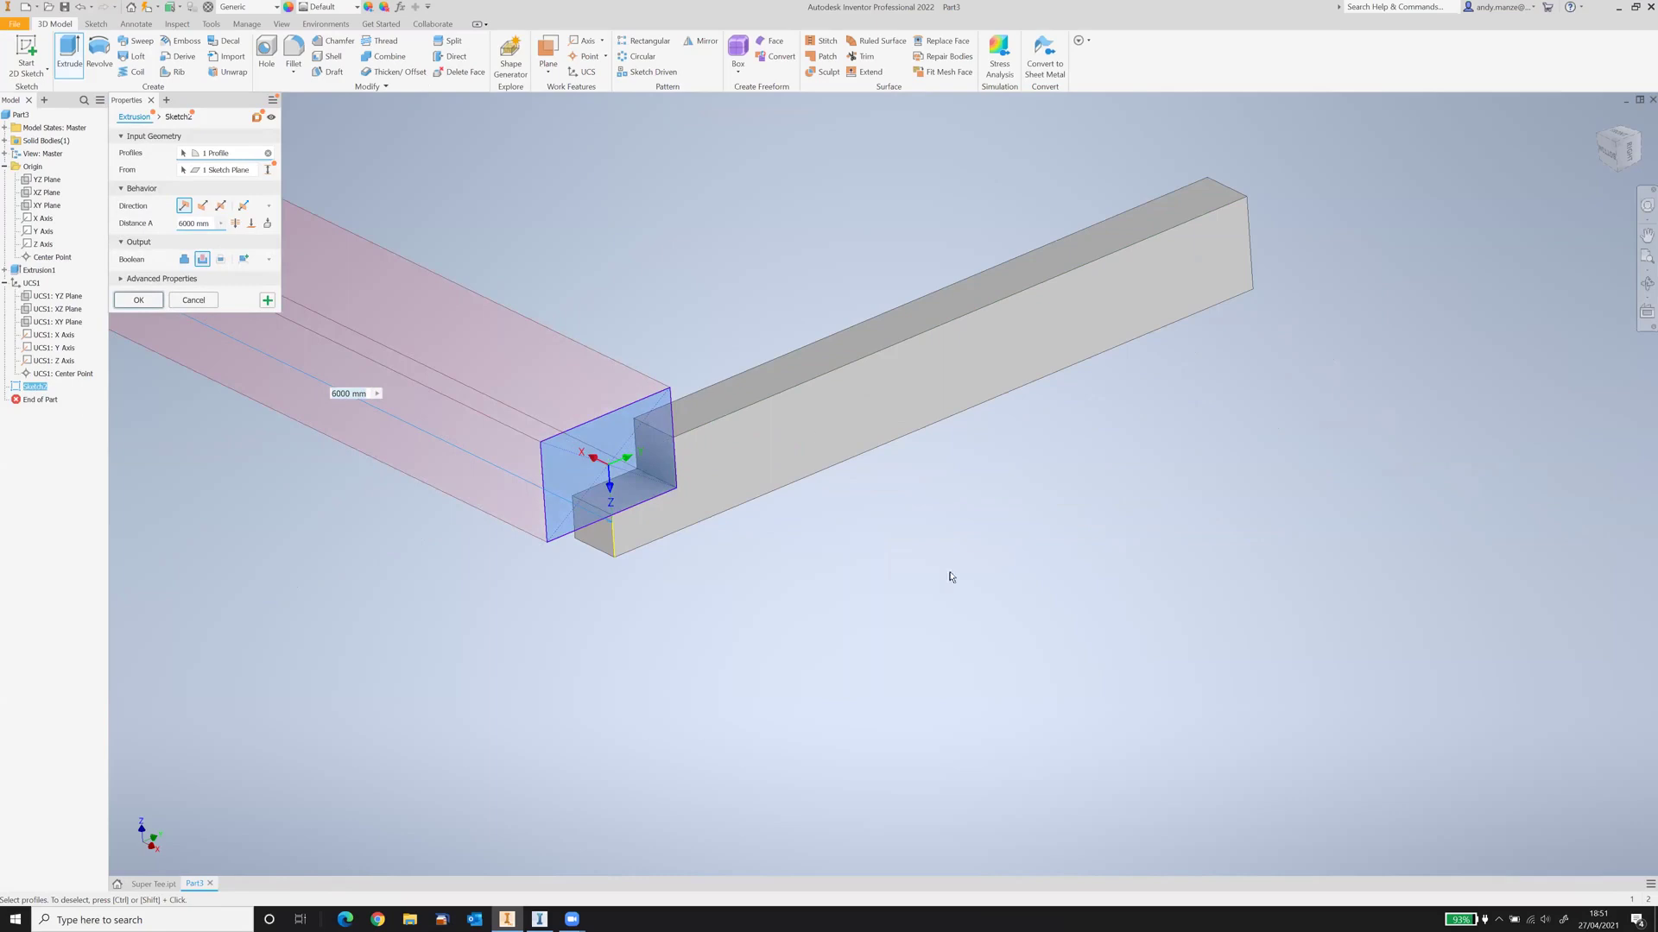
{"action": "scroll", "coordinate": [1103, 613], "scroll_direction": "down", "scroll_amount": 5}
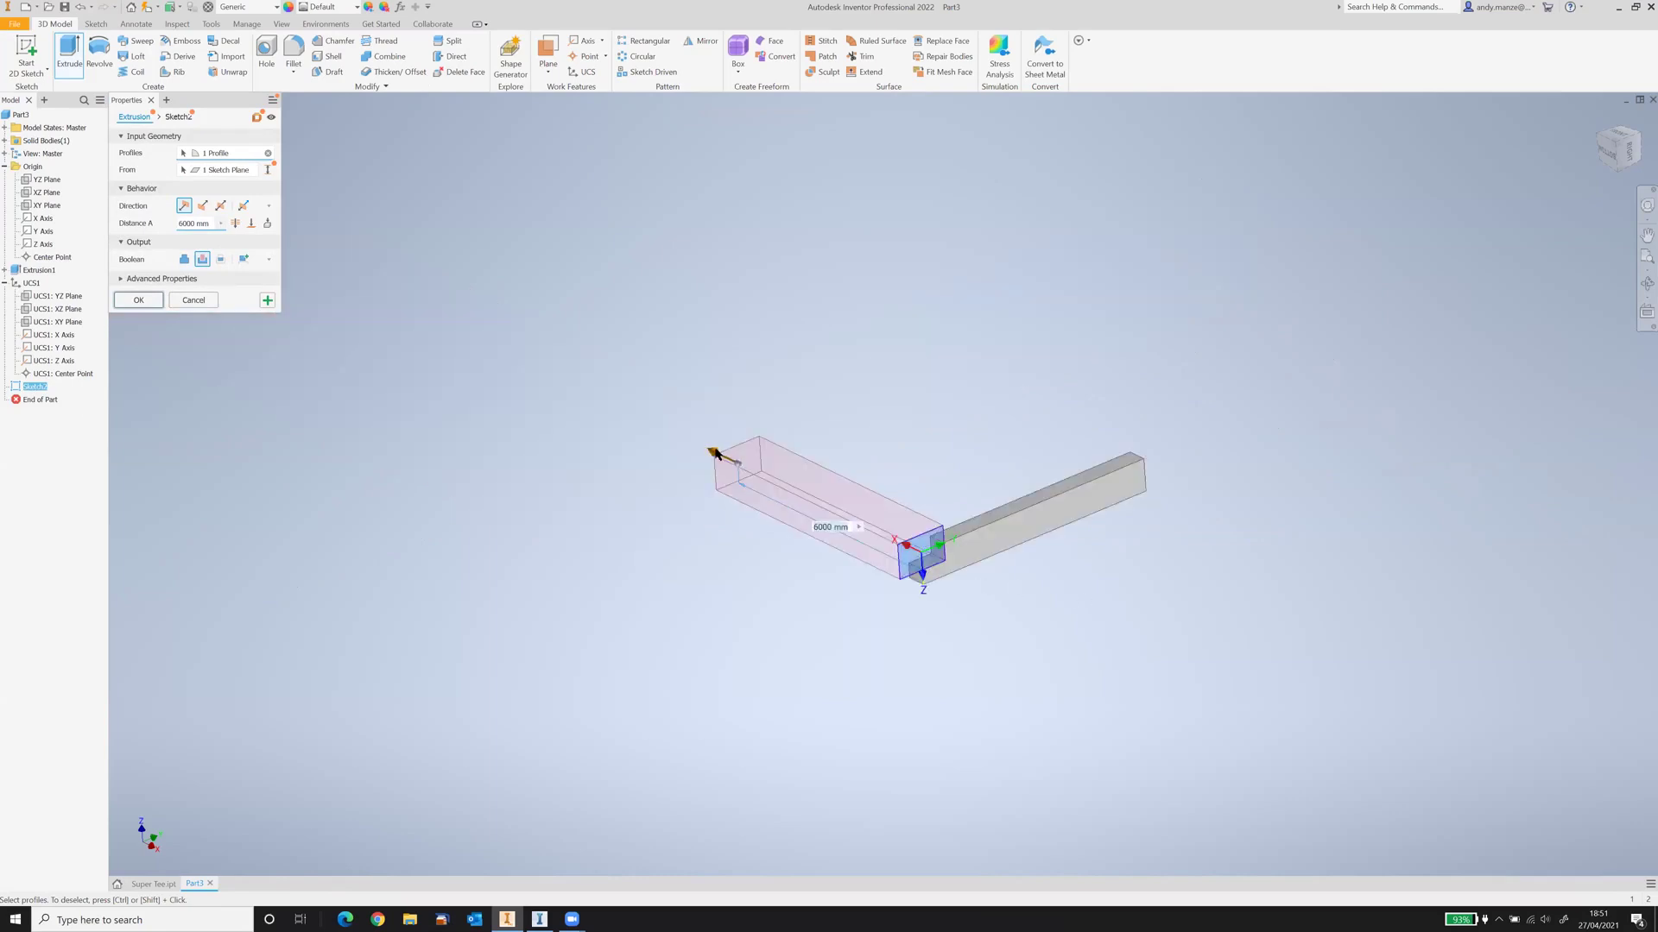
{"action": "left_click_drag", "start_coordinate": [715, 452], "coordinate": [933, 557]}
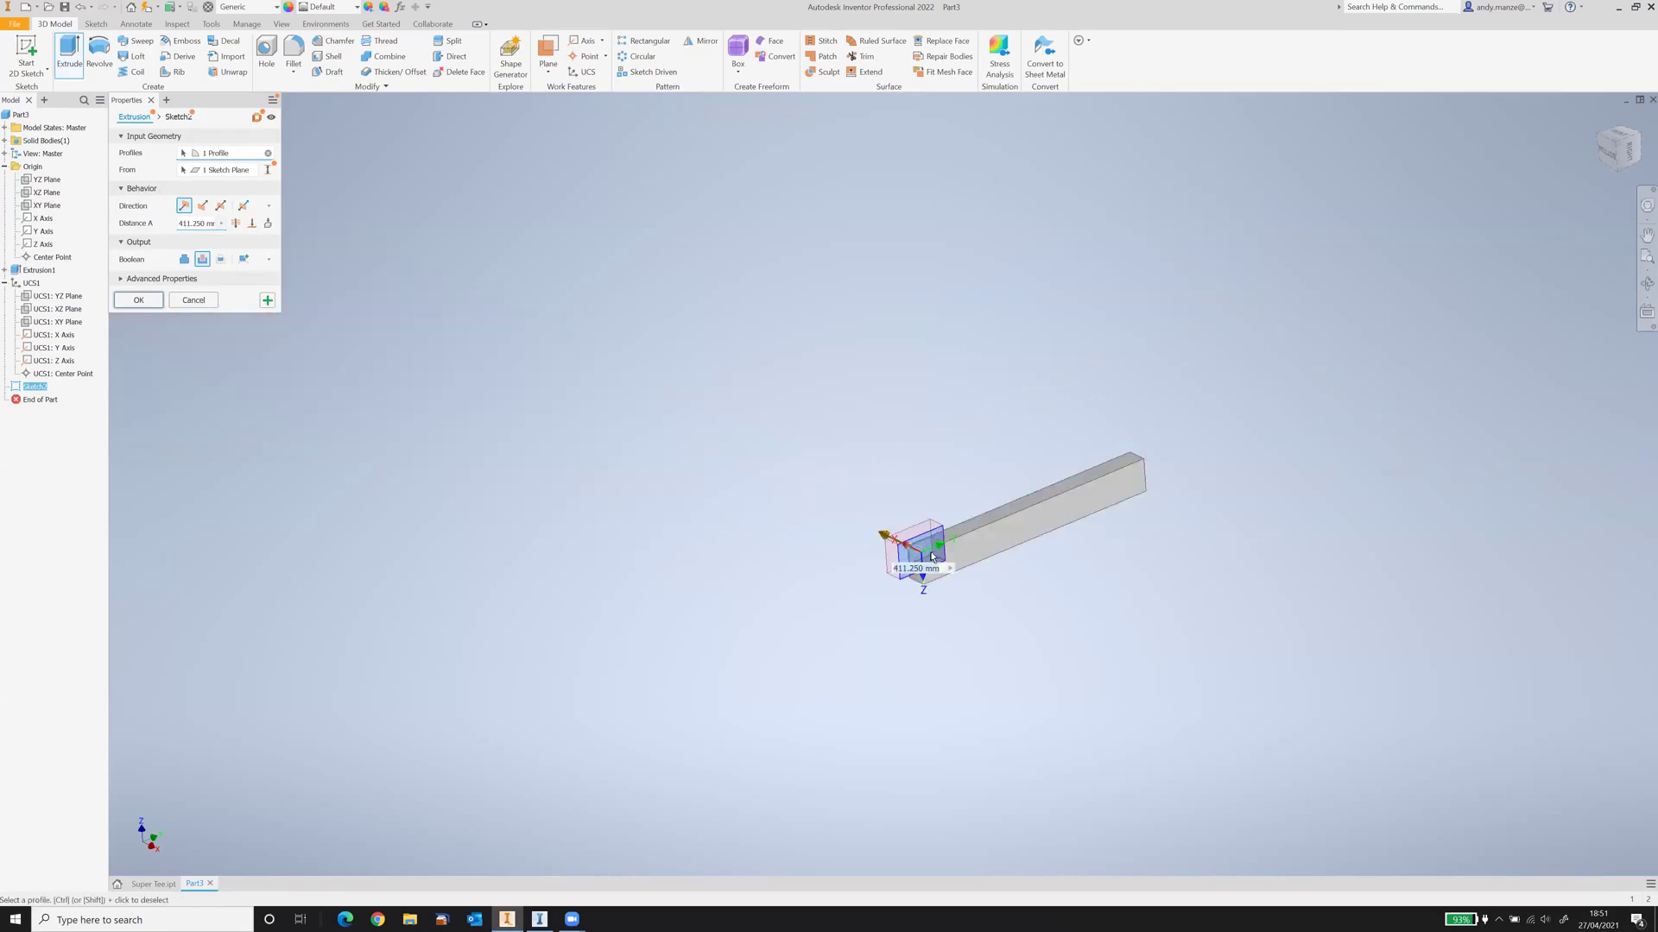
{"action": "scroll", "coordinate": [932, 557], "scroll_direction": "up", "scroll_amount": 6}
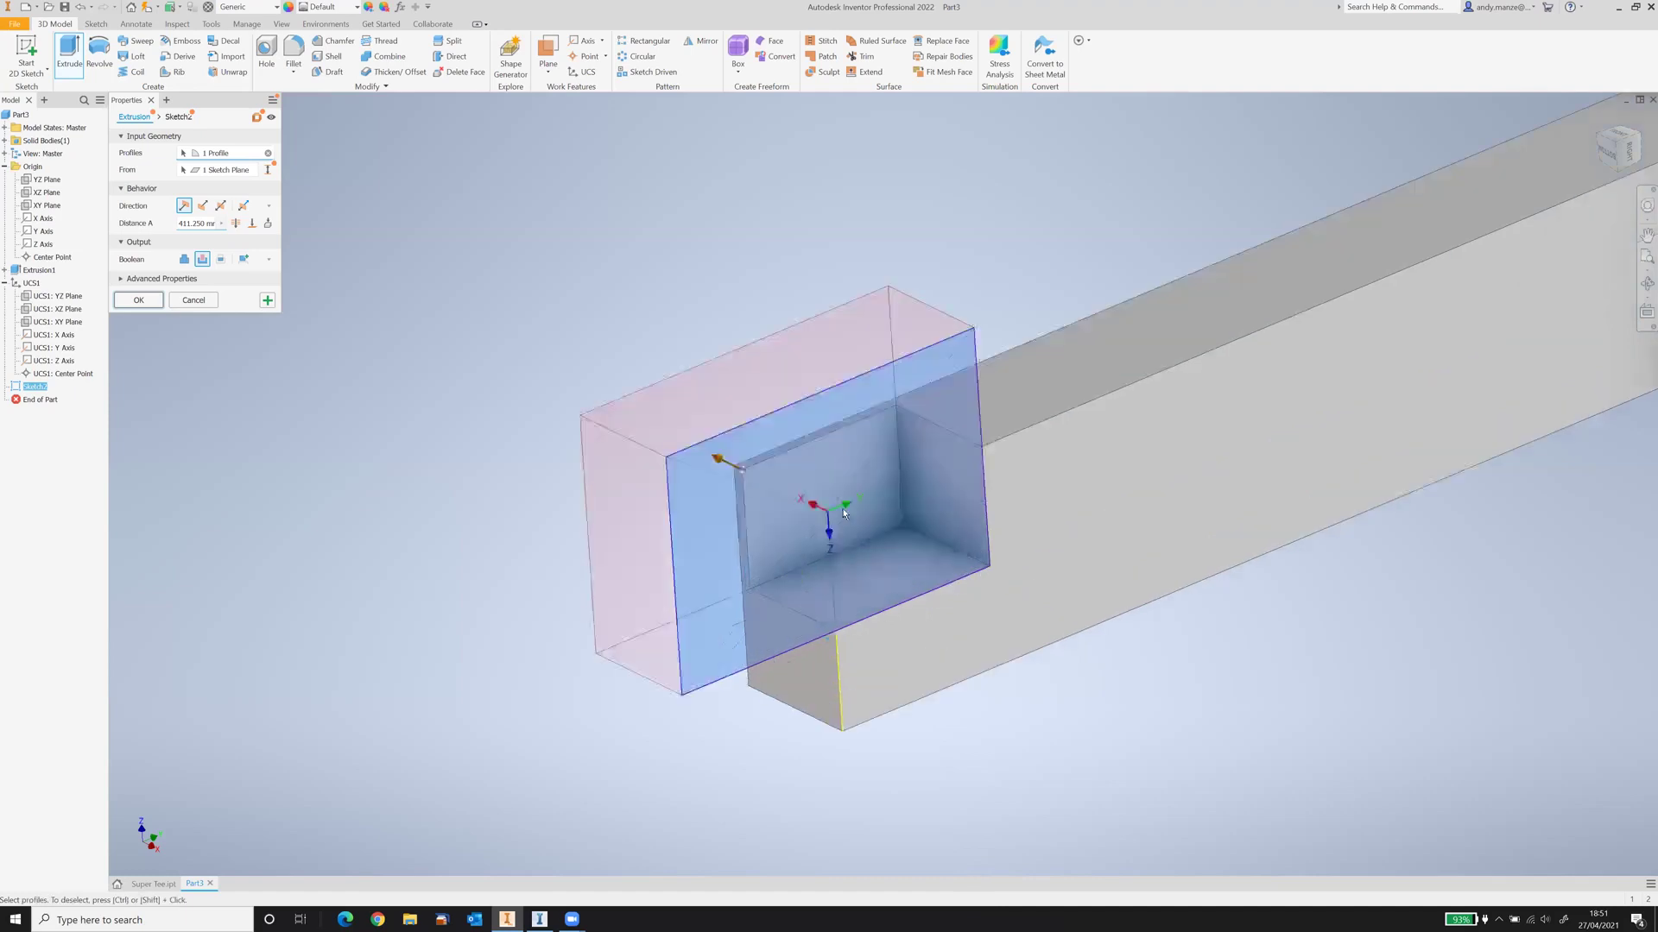
{"action": "scroll", "coordinate": [843, 509], "scroll_direction": "up", "scroll_amount": 3}
{"action": "scroll", "coordinate": [764, 480], "scroll_direction": "down", "scroll_amount": 2}
{"action": "left_click_drag", "start_coordinate": [672, 423], "coordinate": [384, 589]}
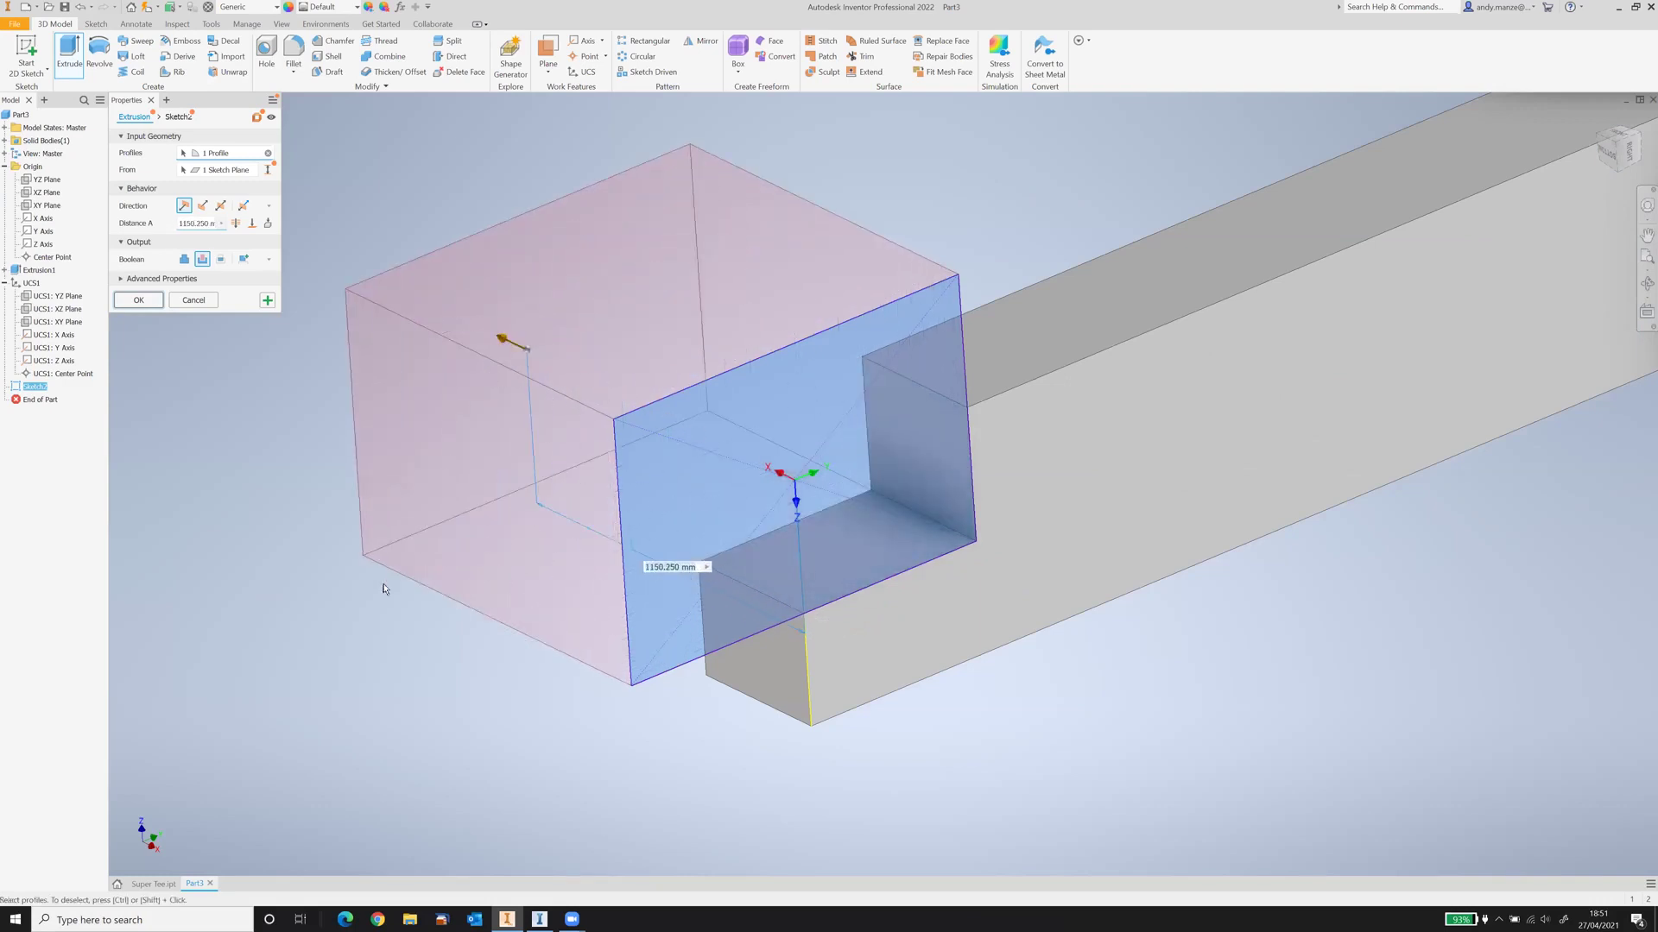
{"action": "left_click", "coordinate": [140, 301]}
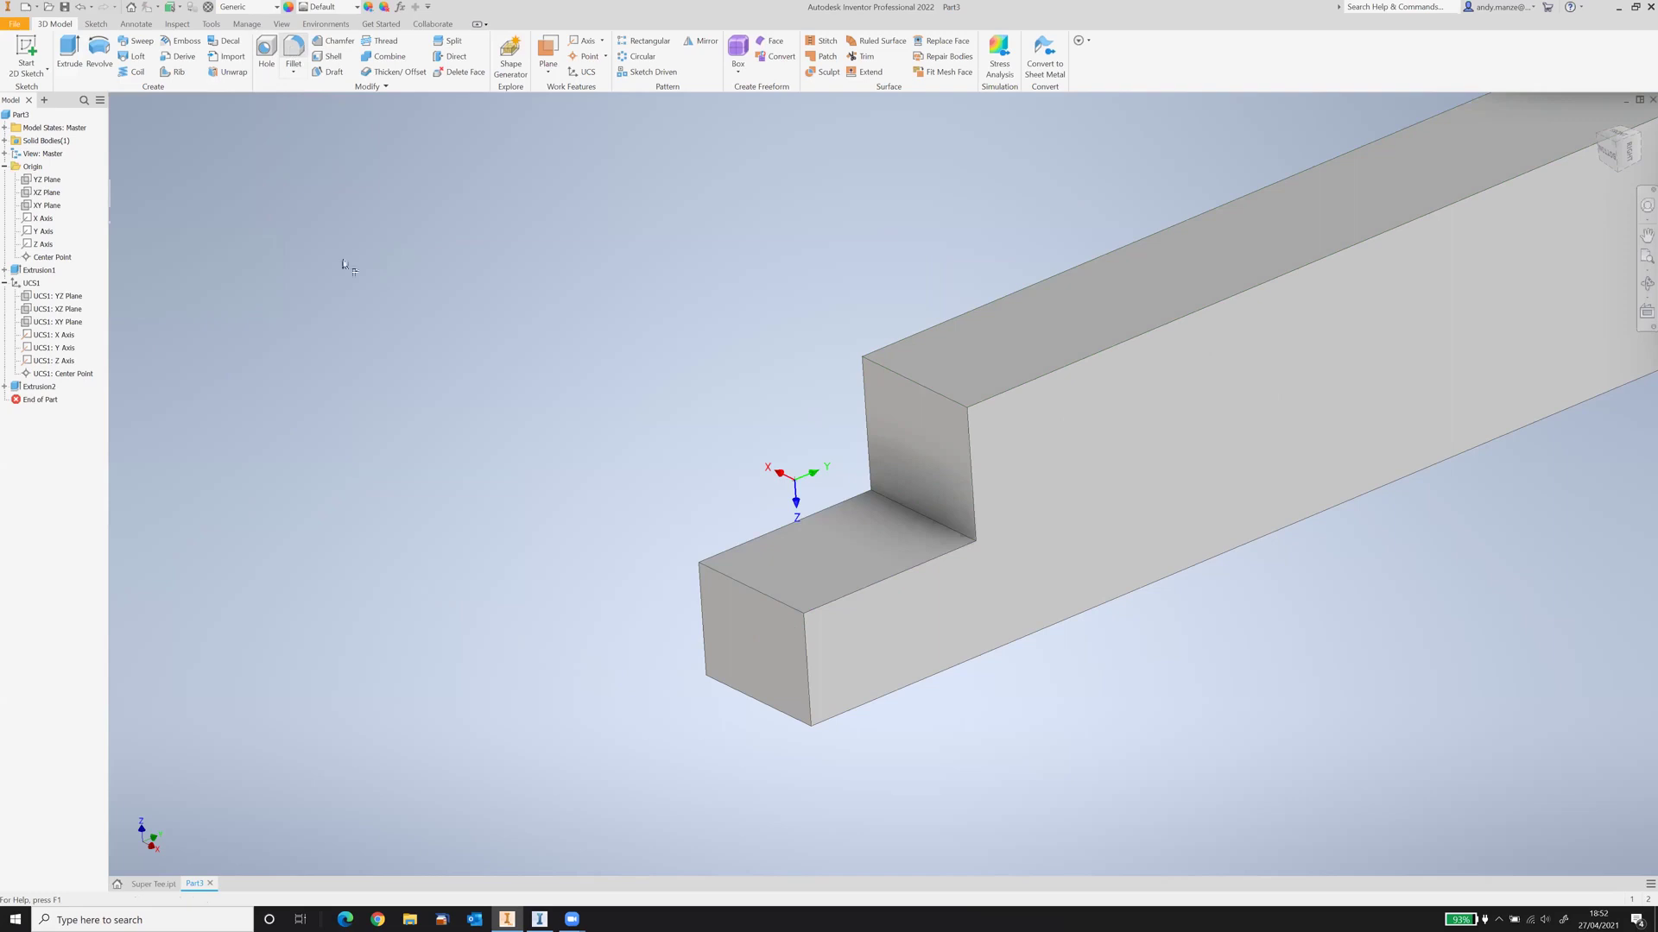
Step: Round the notch's top step edge with a 150 mm fillet
{"action": "key", "text": "f"}
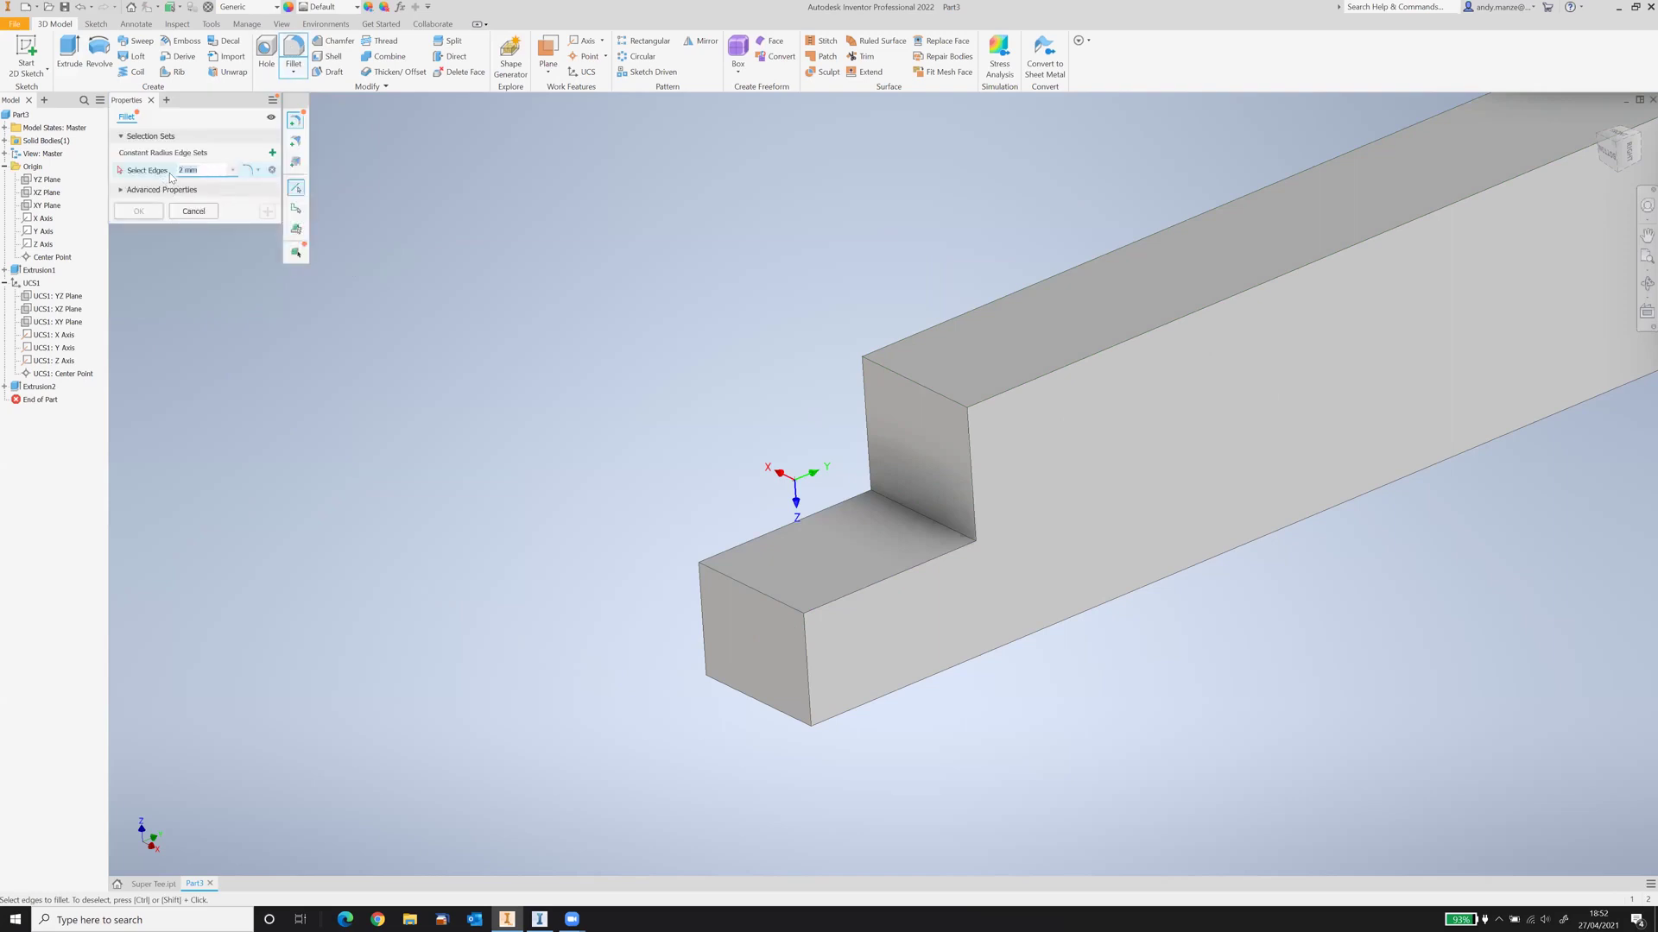
{"action": "type", "text": "150"}
{"action": "left_click", "coordinate": [919, 391]}
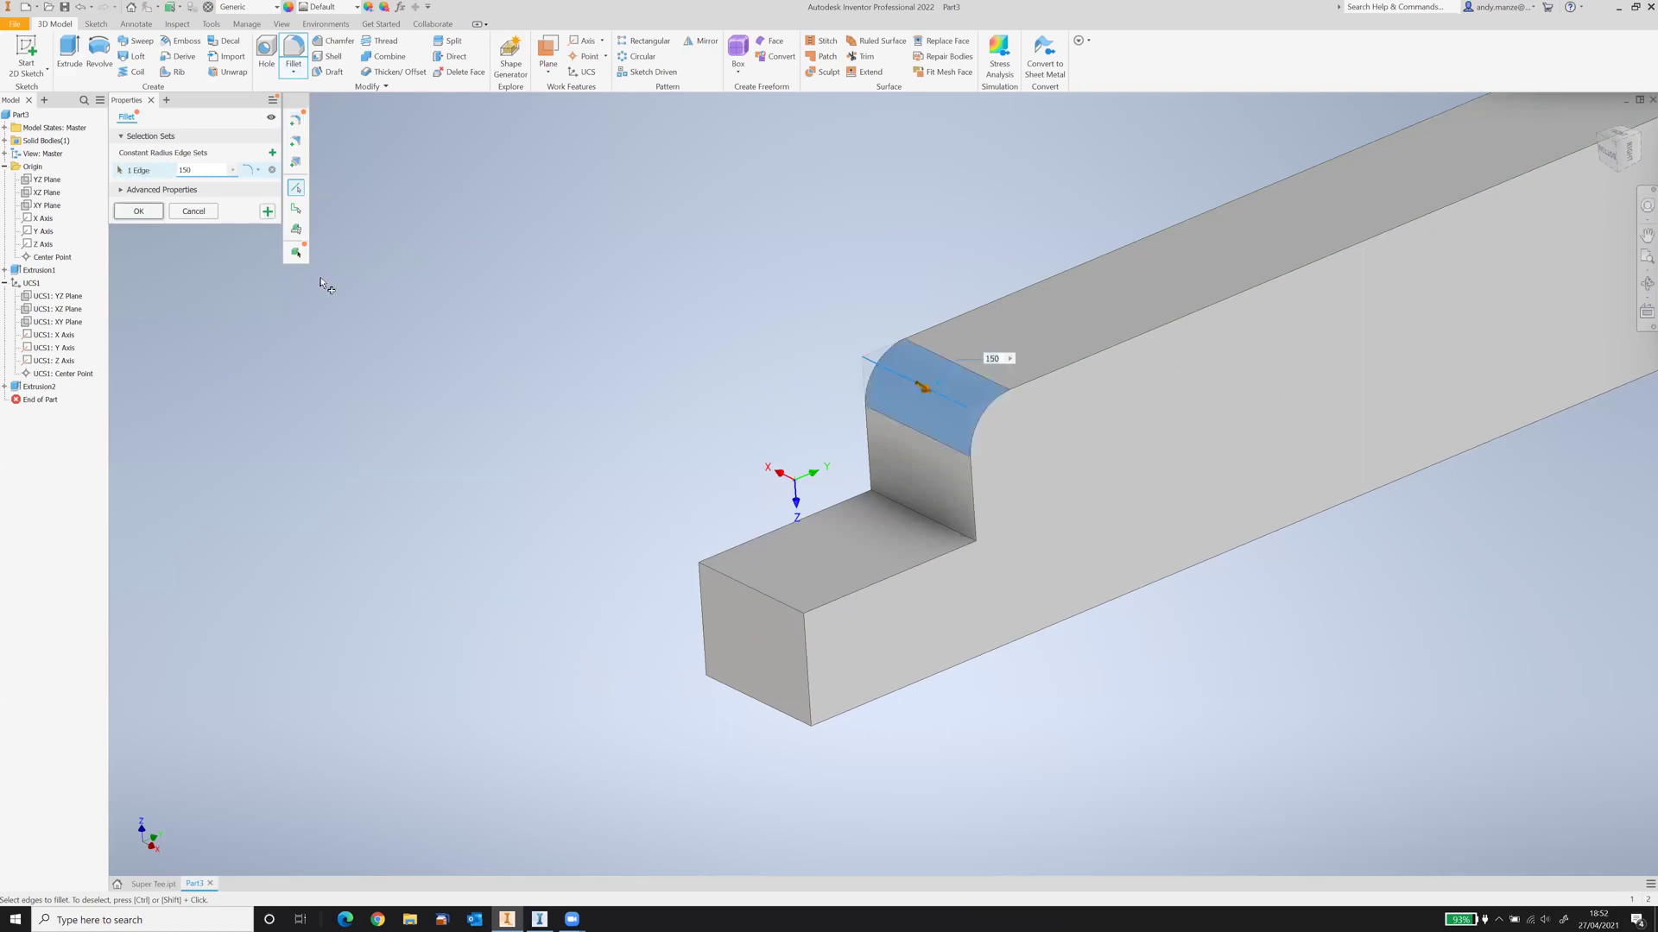
{"action": "left_click", "coordinate": [138, 211]}
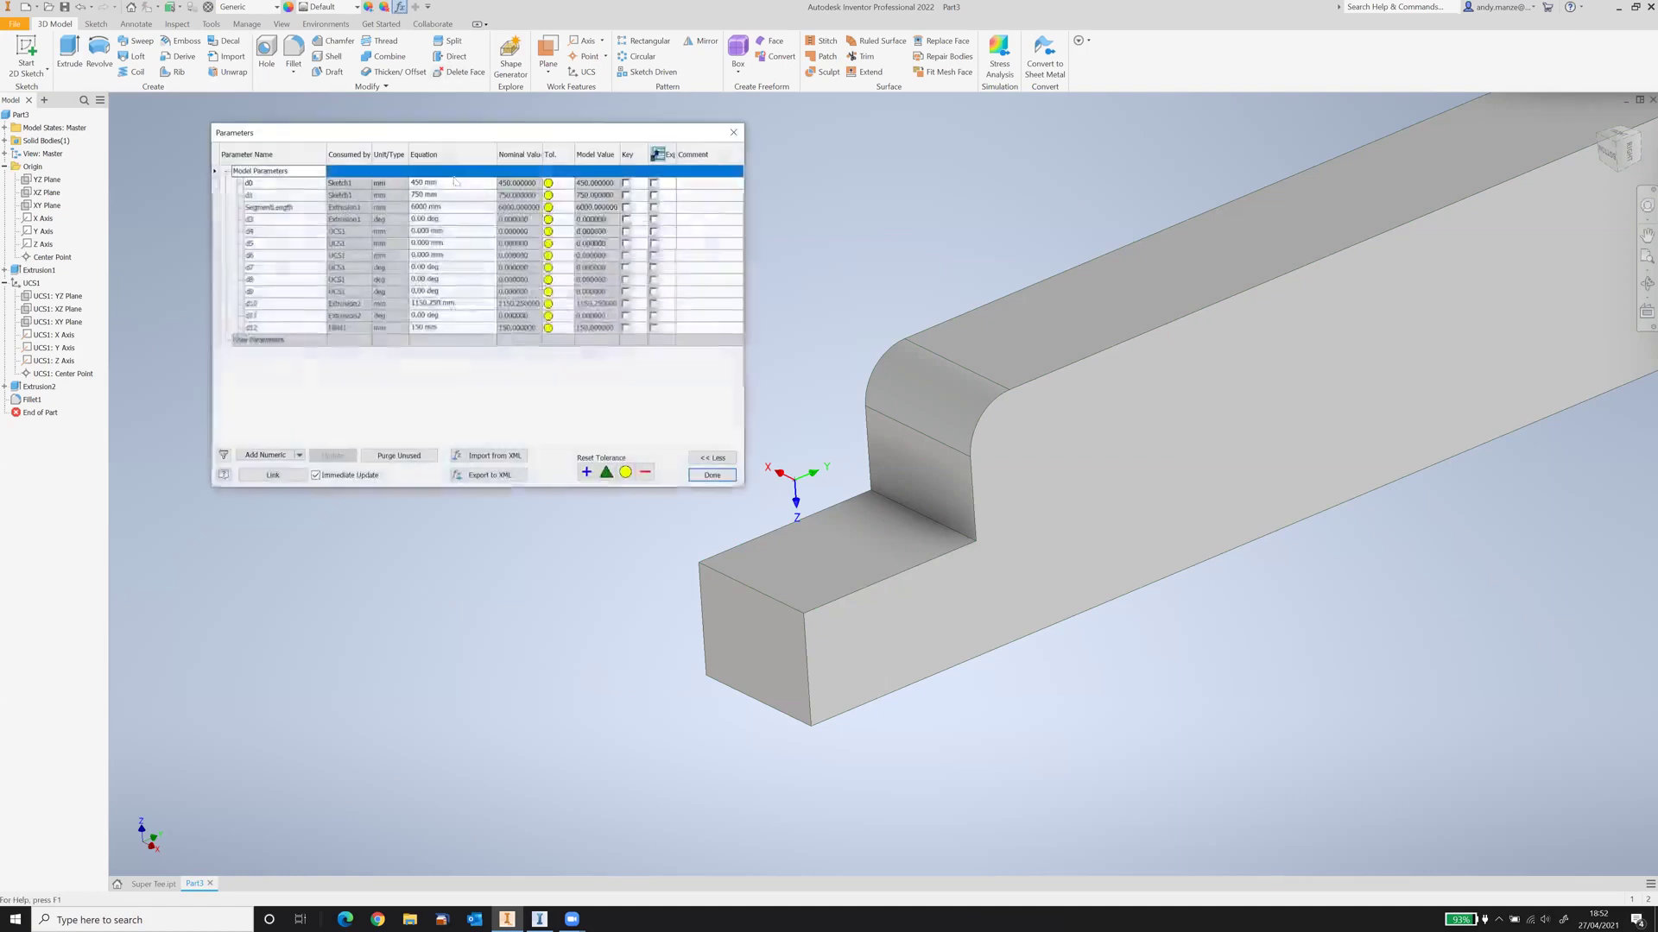
Step: Add the user parameter HasCut, unit ul, equal to 1, and close the Parameters table
{"action": "left_click_drag", "start_coordinate": [460, 129], "coordinate": [516, 145]}
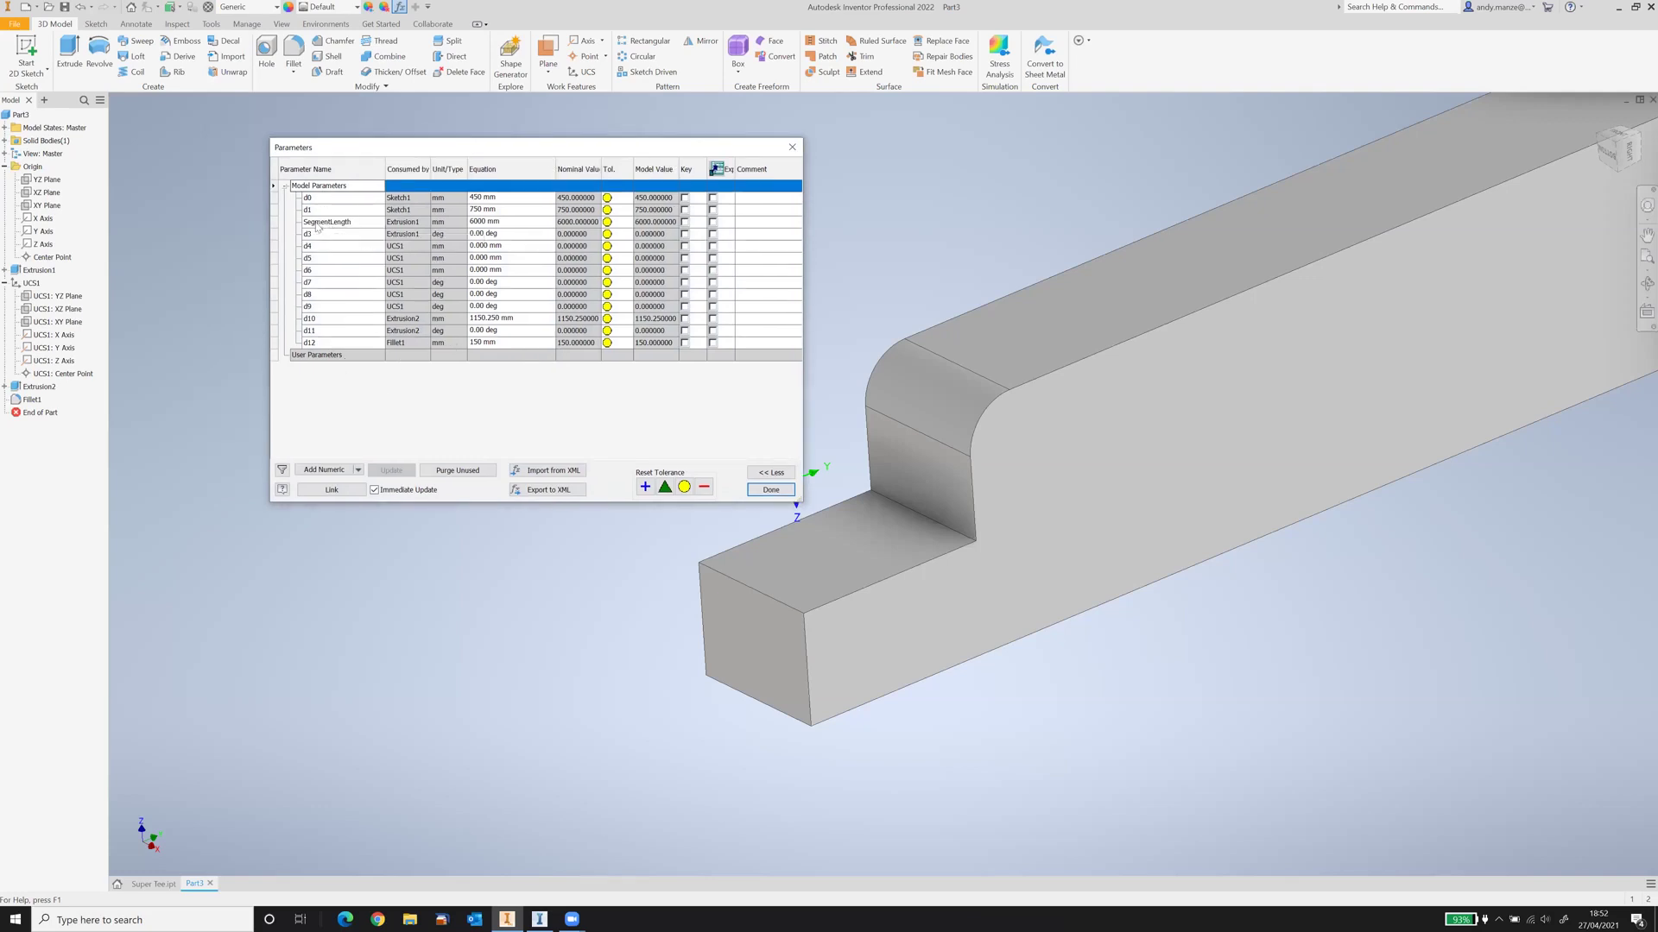
{"action": "left_click", "coordinate": [325, 468]}
{"action": "type", "text": "Has"}
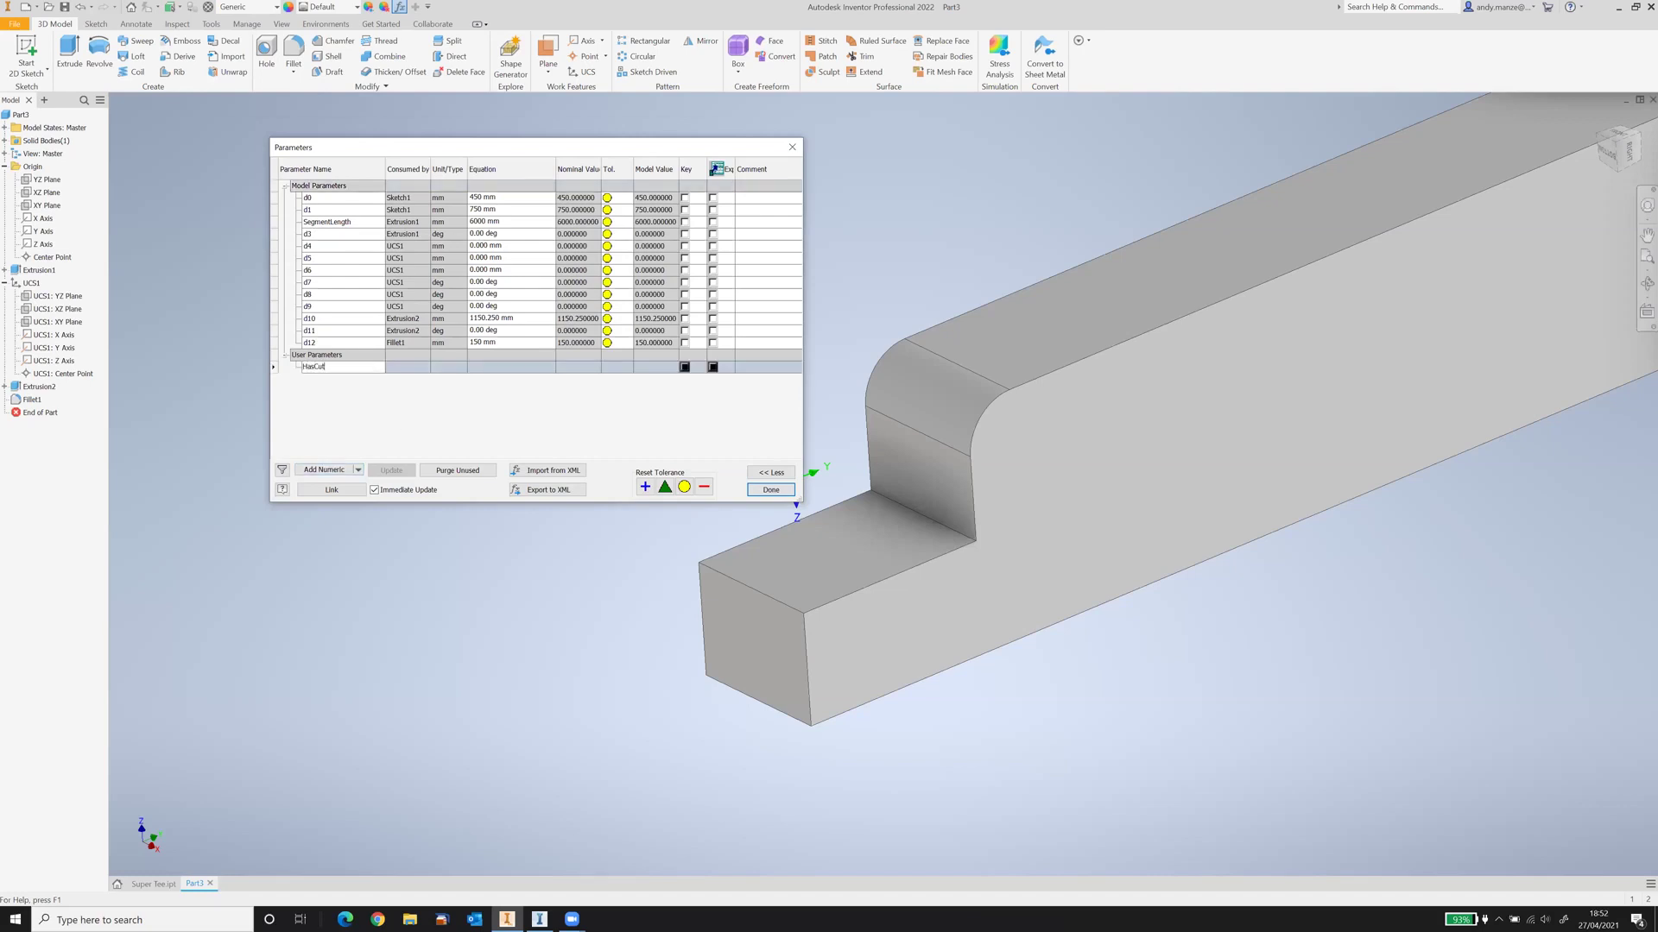
{"action": "type", "text": "Cut"}
{"action": "left_click", "coordinate": [447, 368]}
{"action": "left_click", "coordinate": [447, 368]}
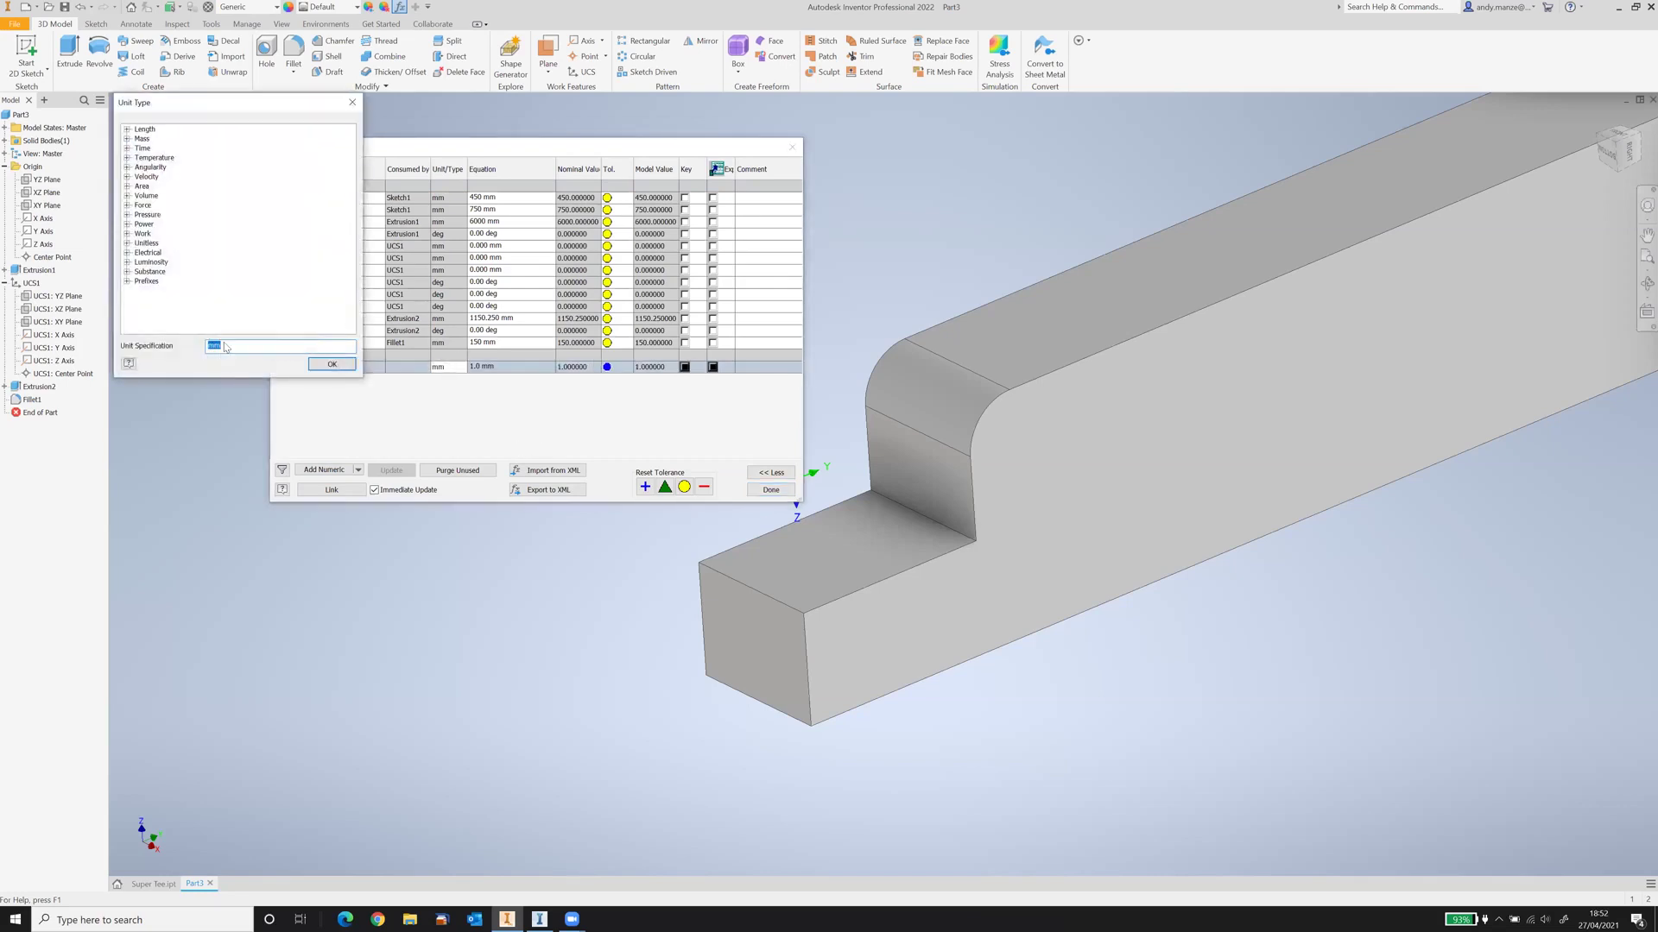
{"action": "type", "text": "ul"}
{"action": "left_click", "coordinate": [331, 365]}
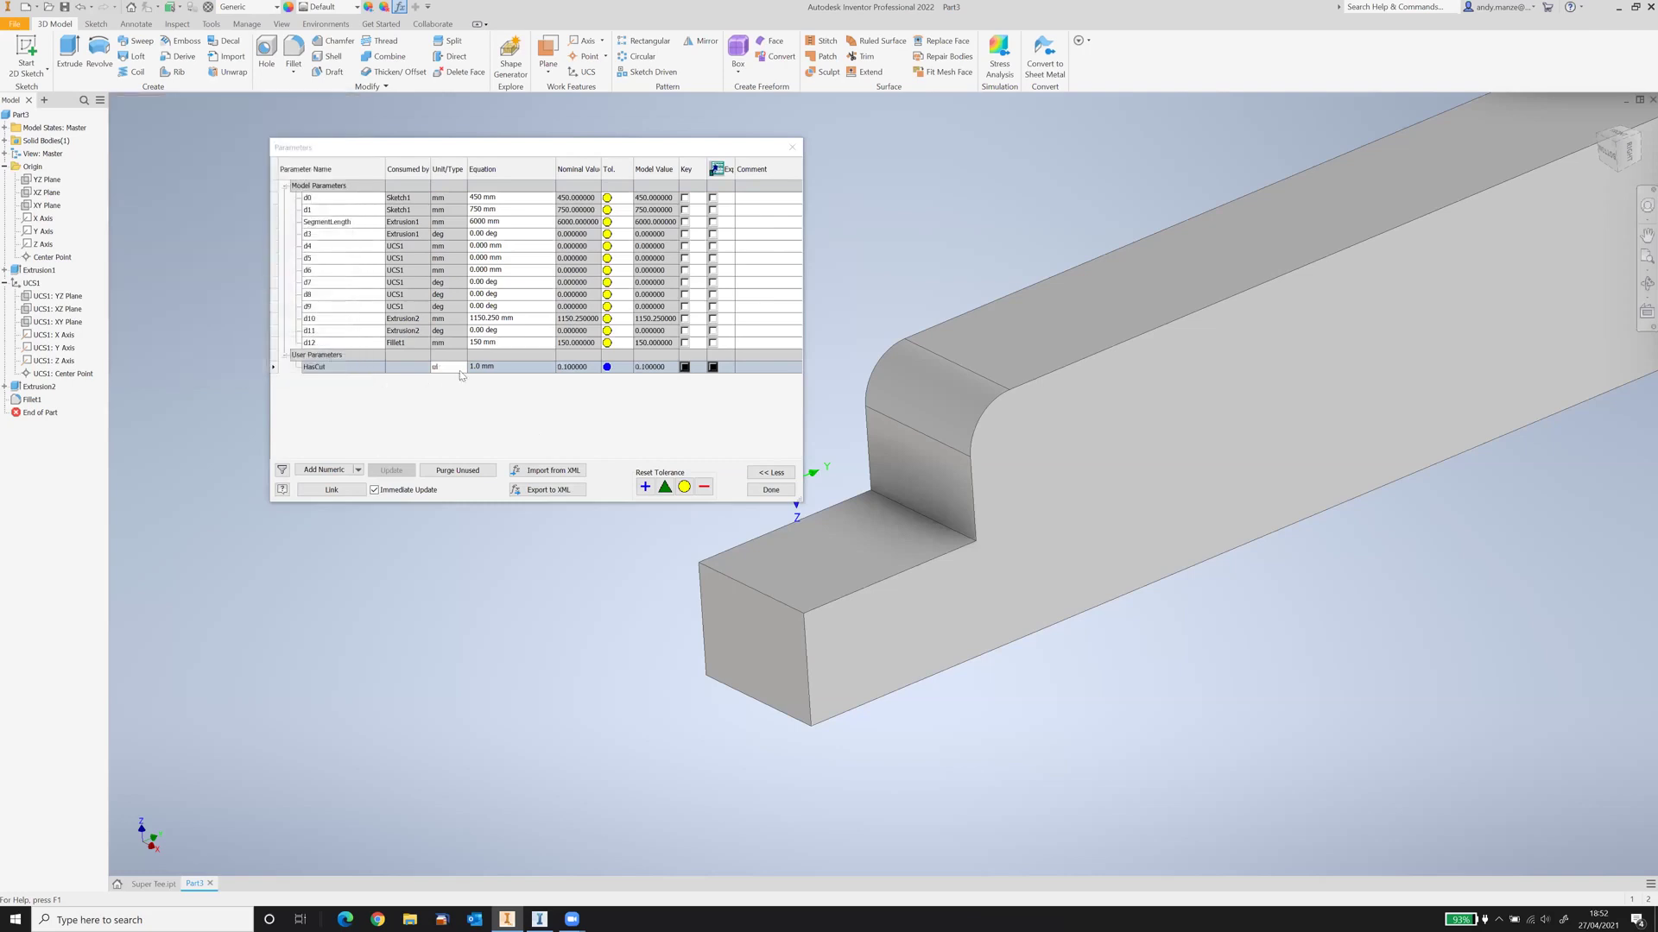
{"action": "type", "text": "1"}
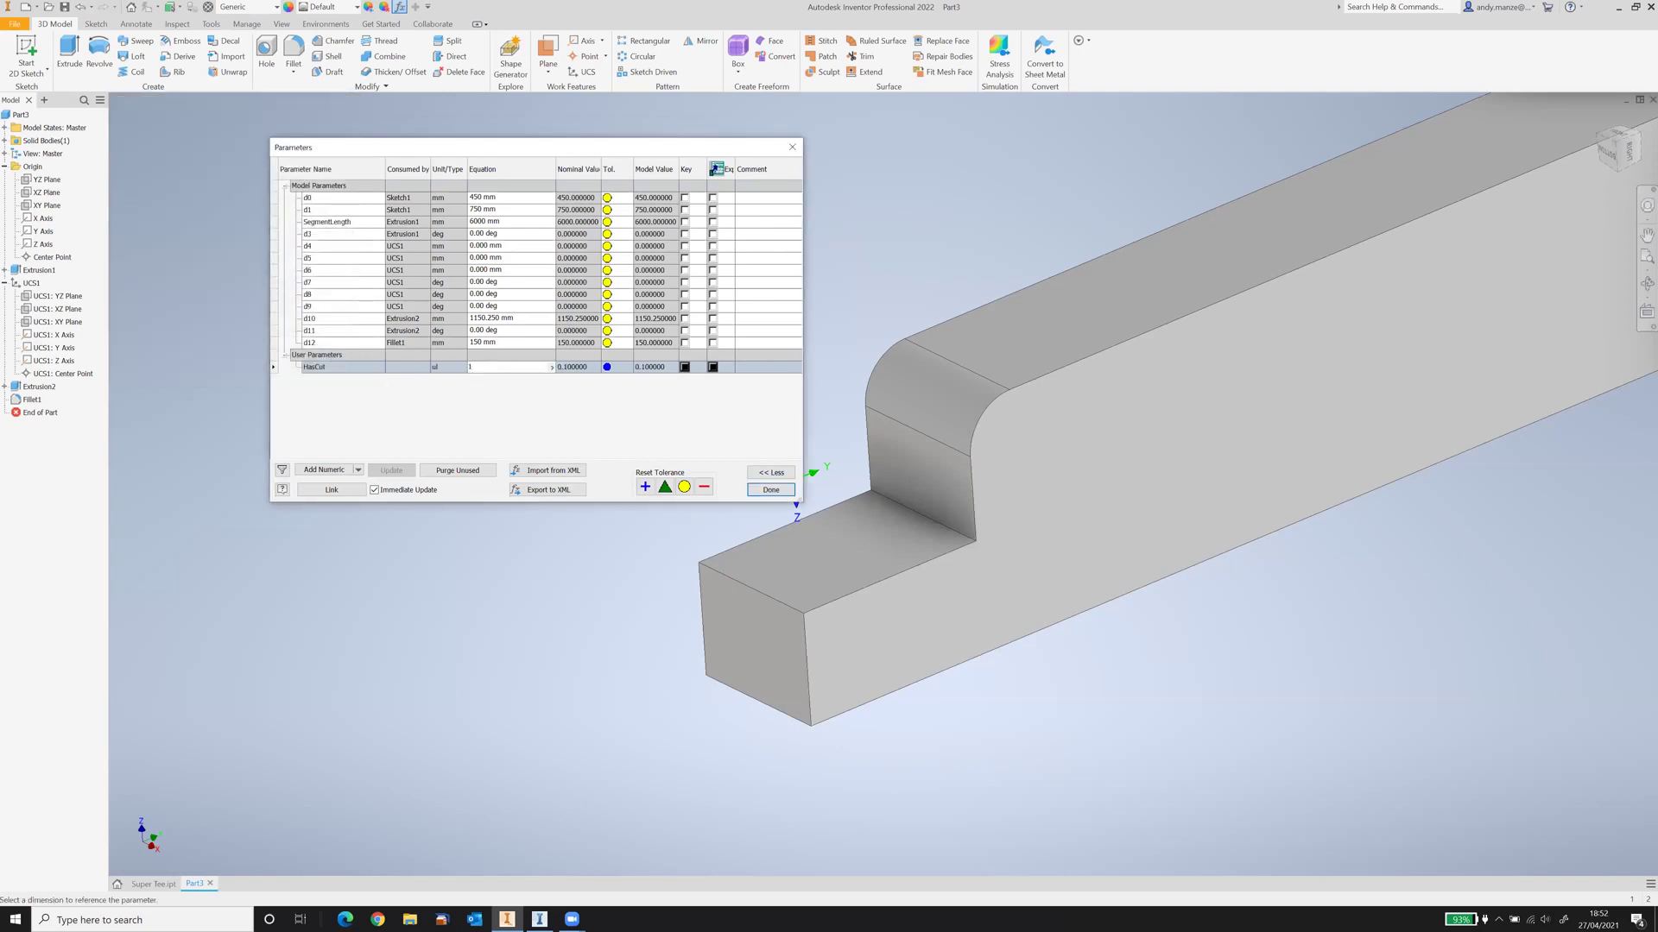
{"action": "key", "text": "Return"}
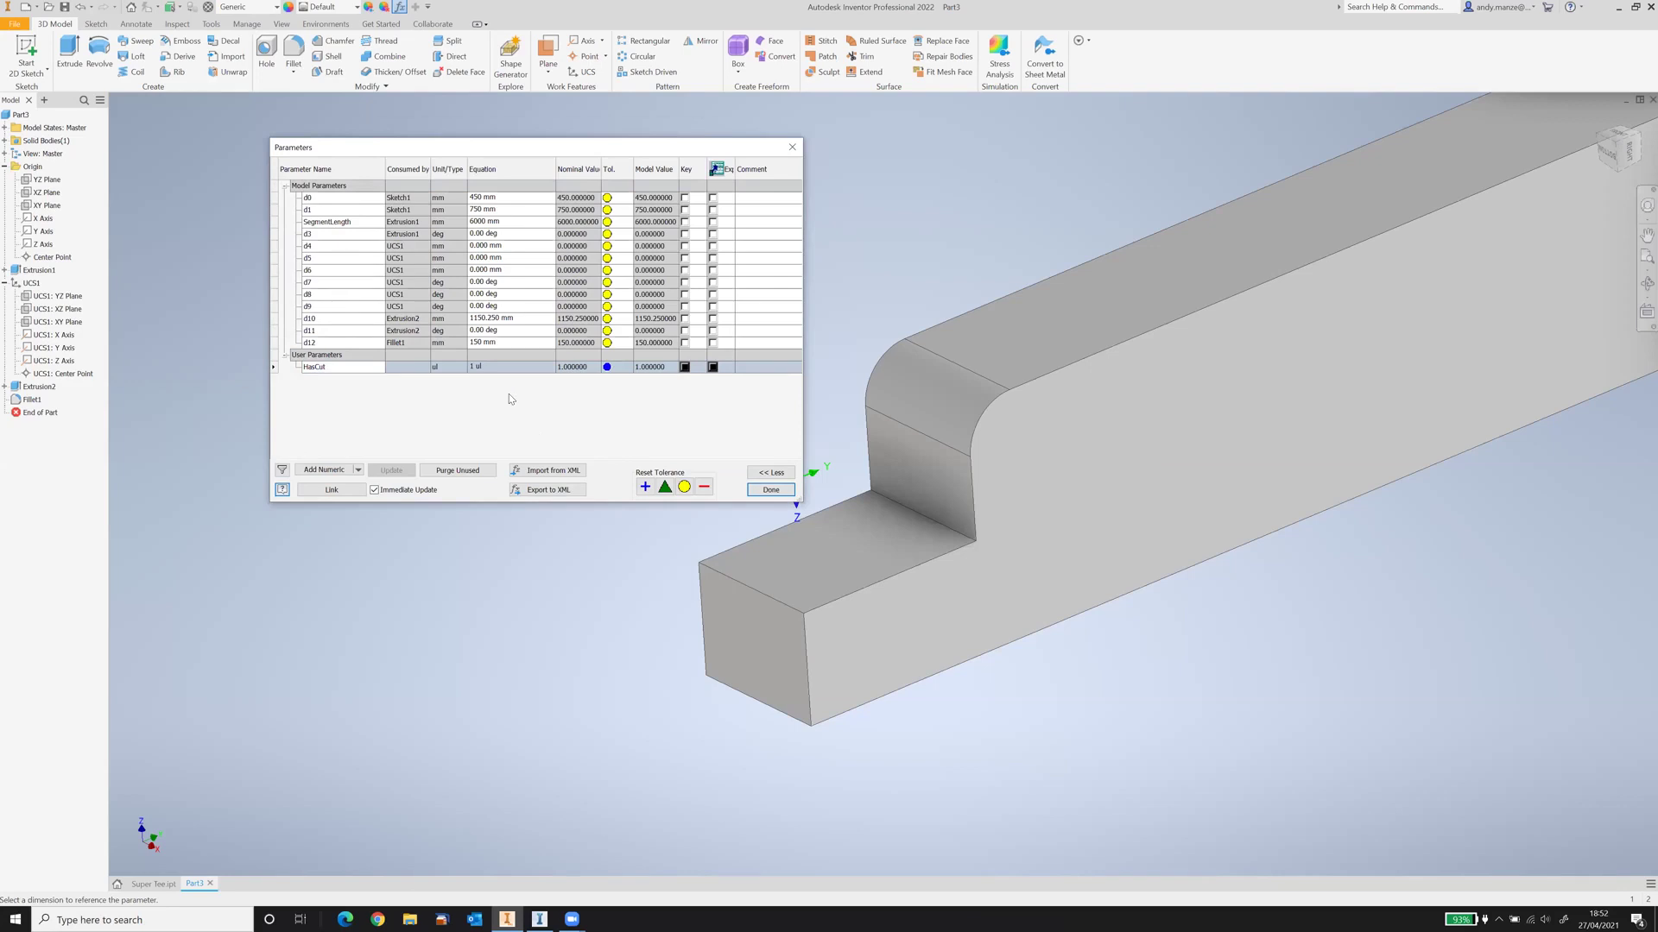
{"action": "left_click", "coordinate": [772, 490]}
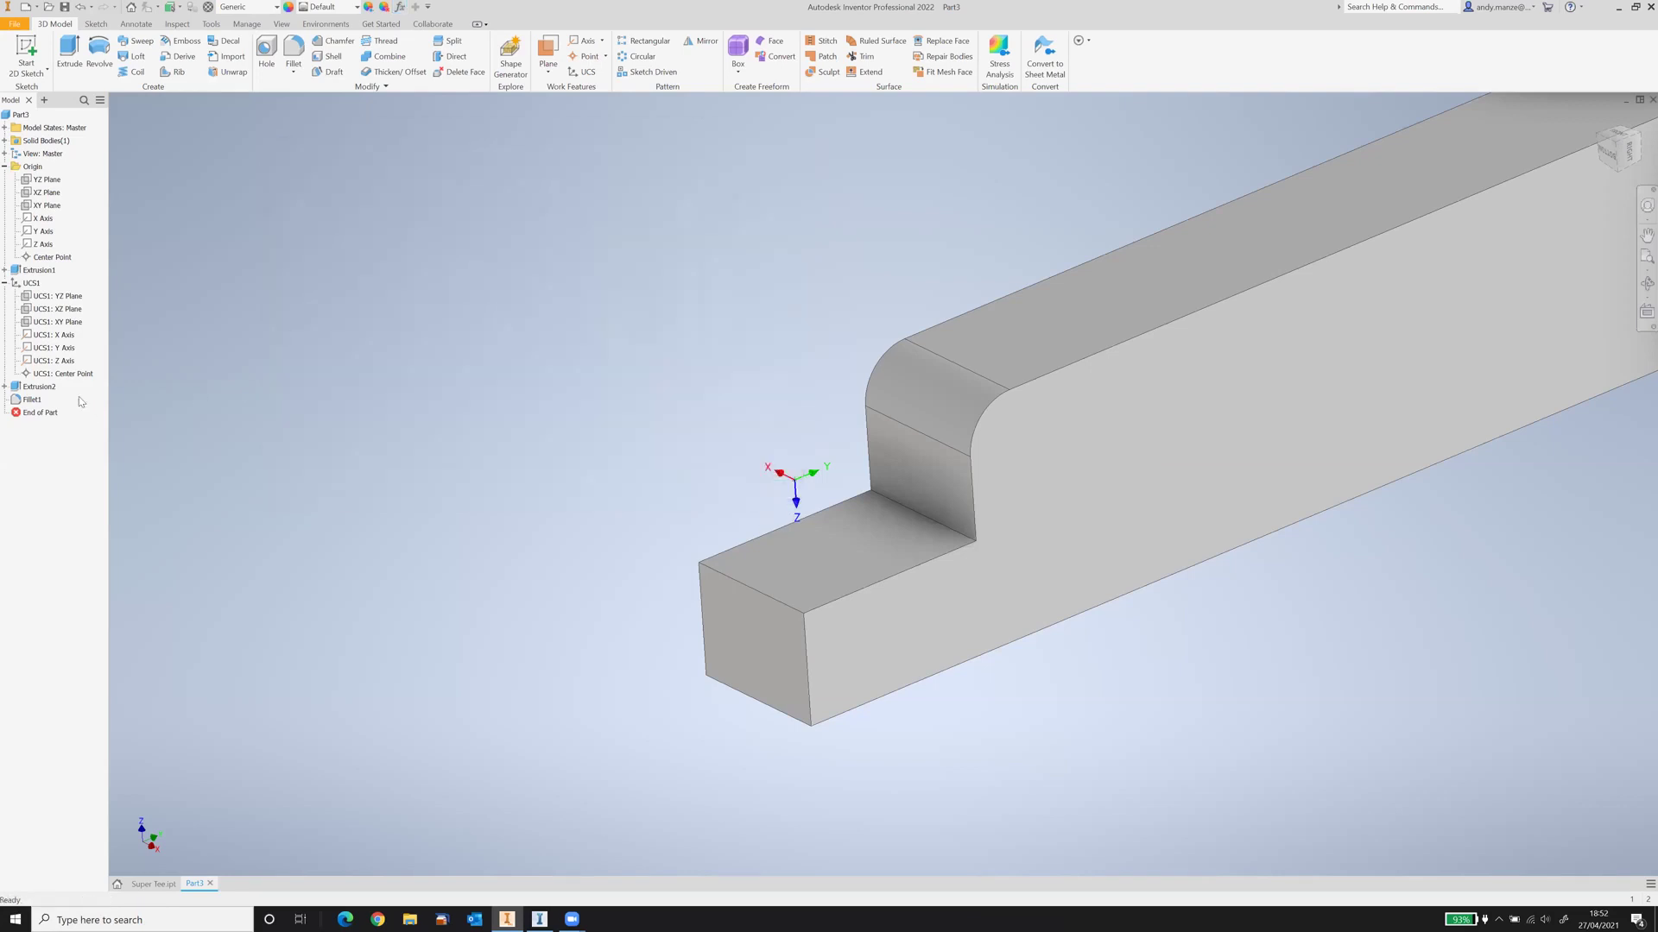
Step: Make Extrusion2 suppressed whenever HasCut = 0 through its feature properties
{"action": "left_click", "coordinate": [47, 391]}
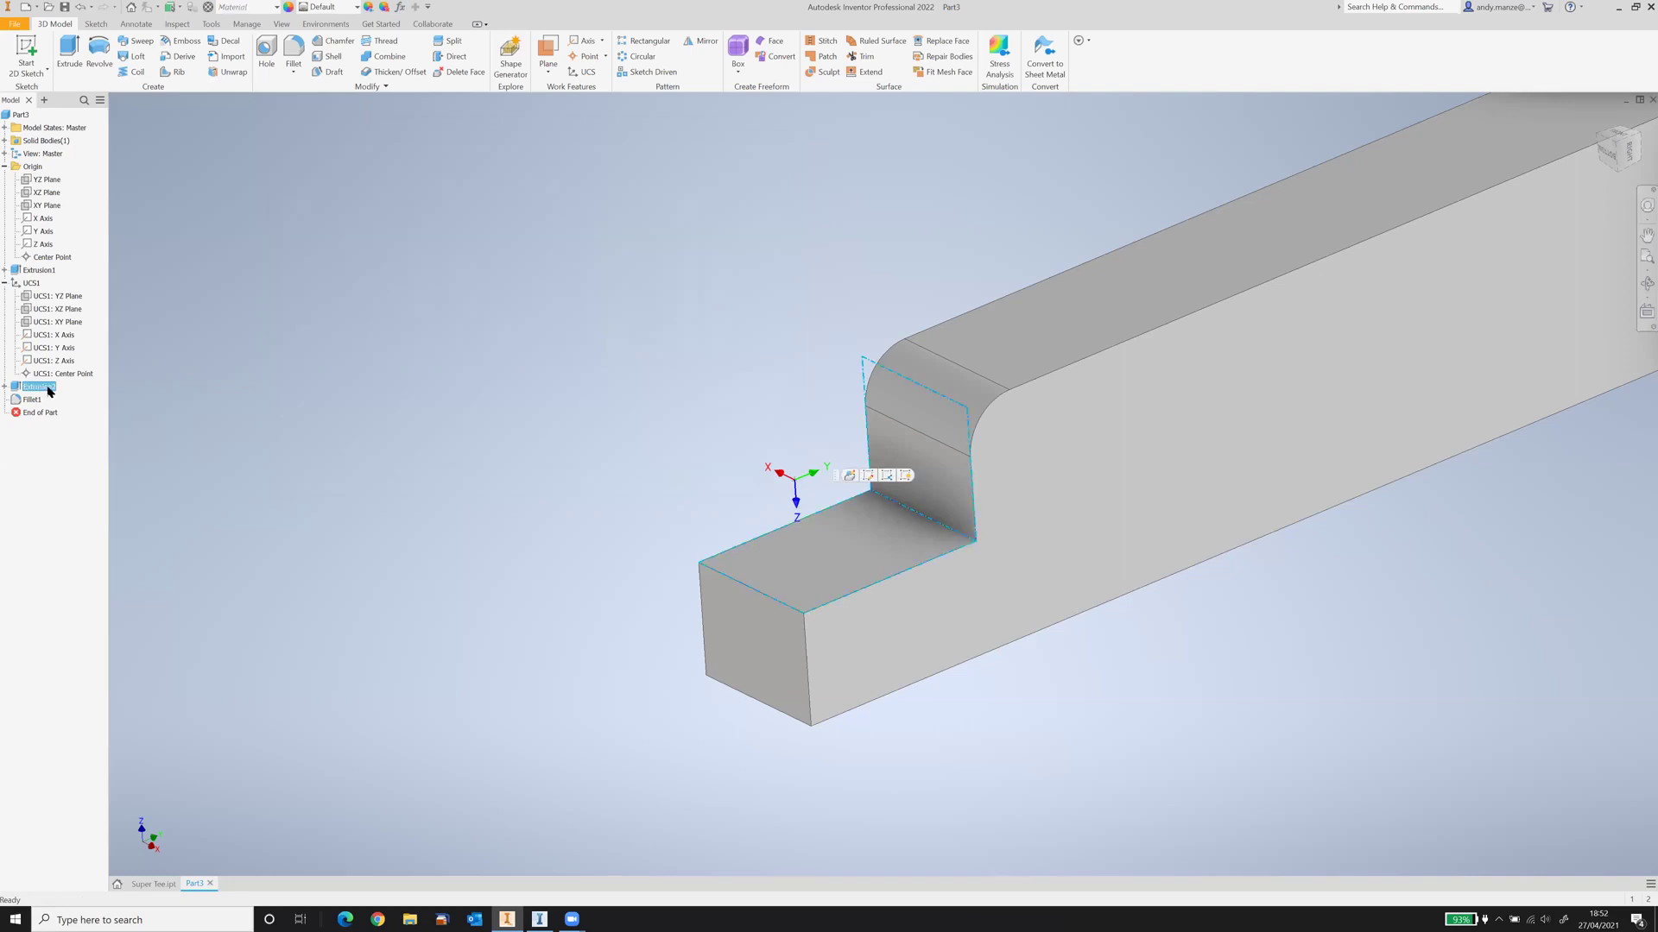
{"action": "right_click", "coordinate": [49, 391]}
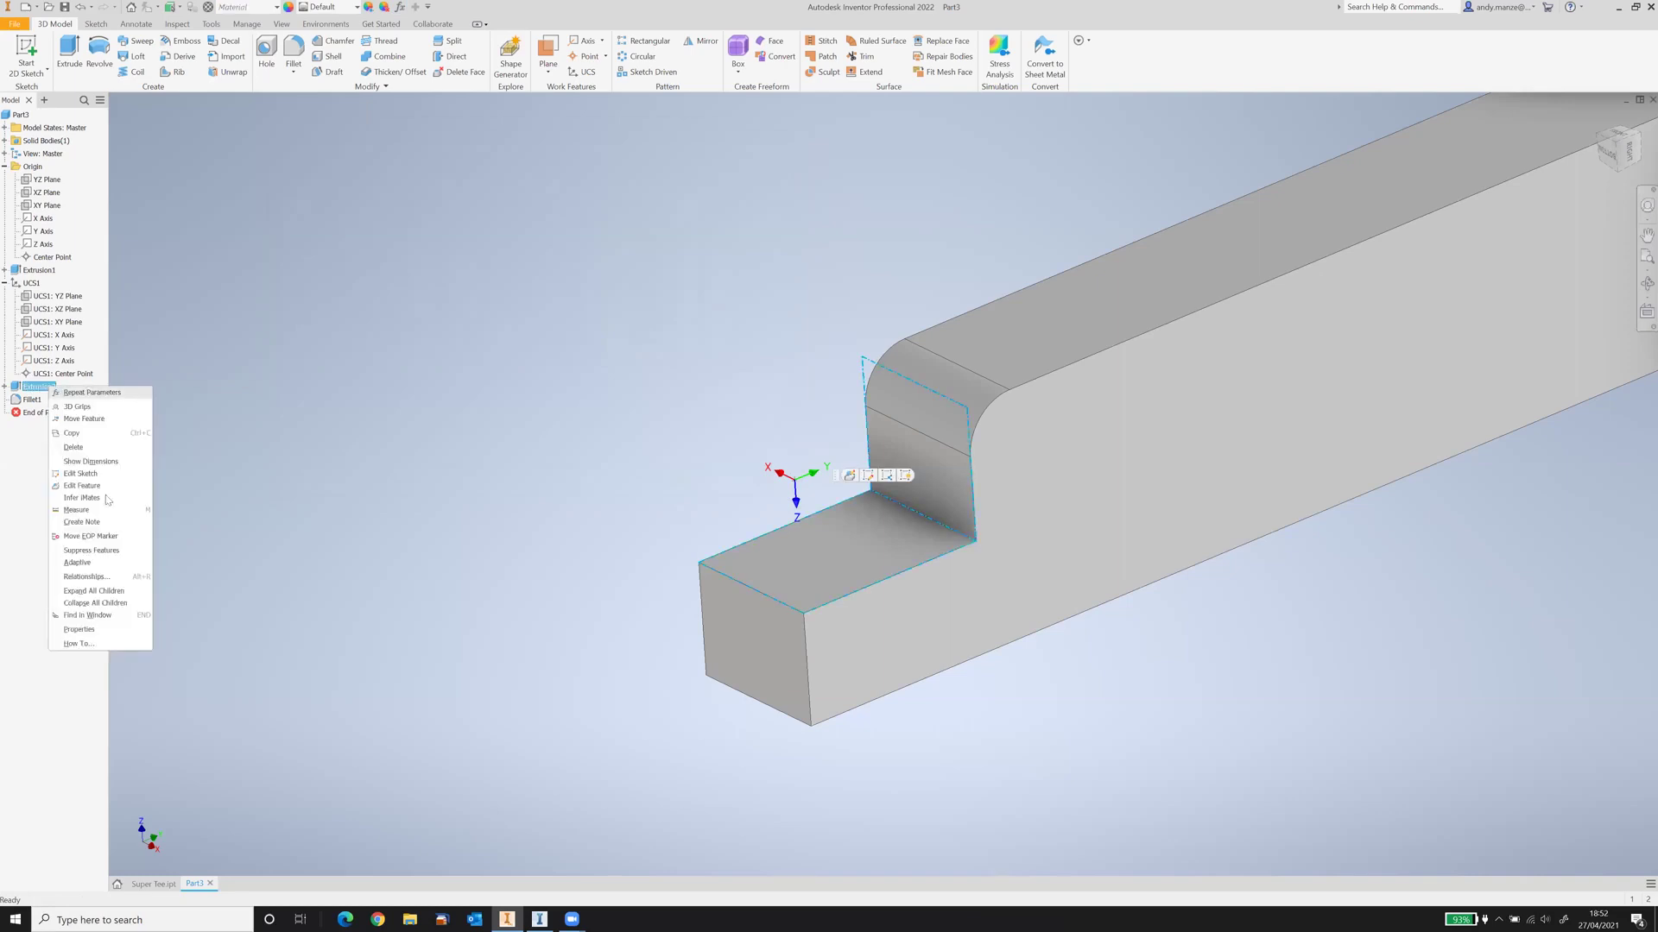
{"action": "left_click", "coordinate": [78, 629]}
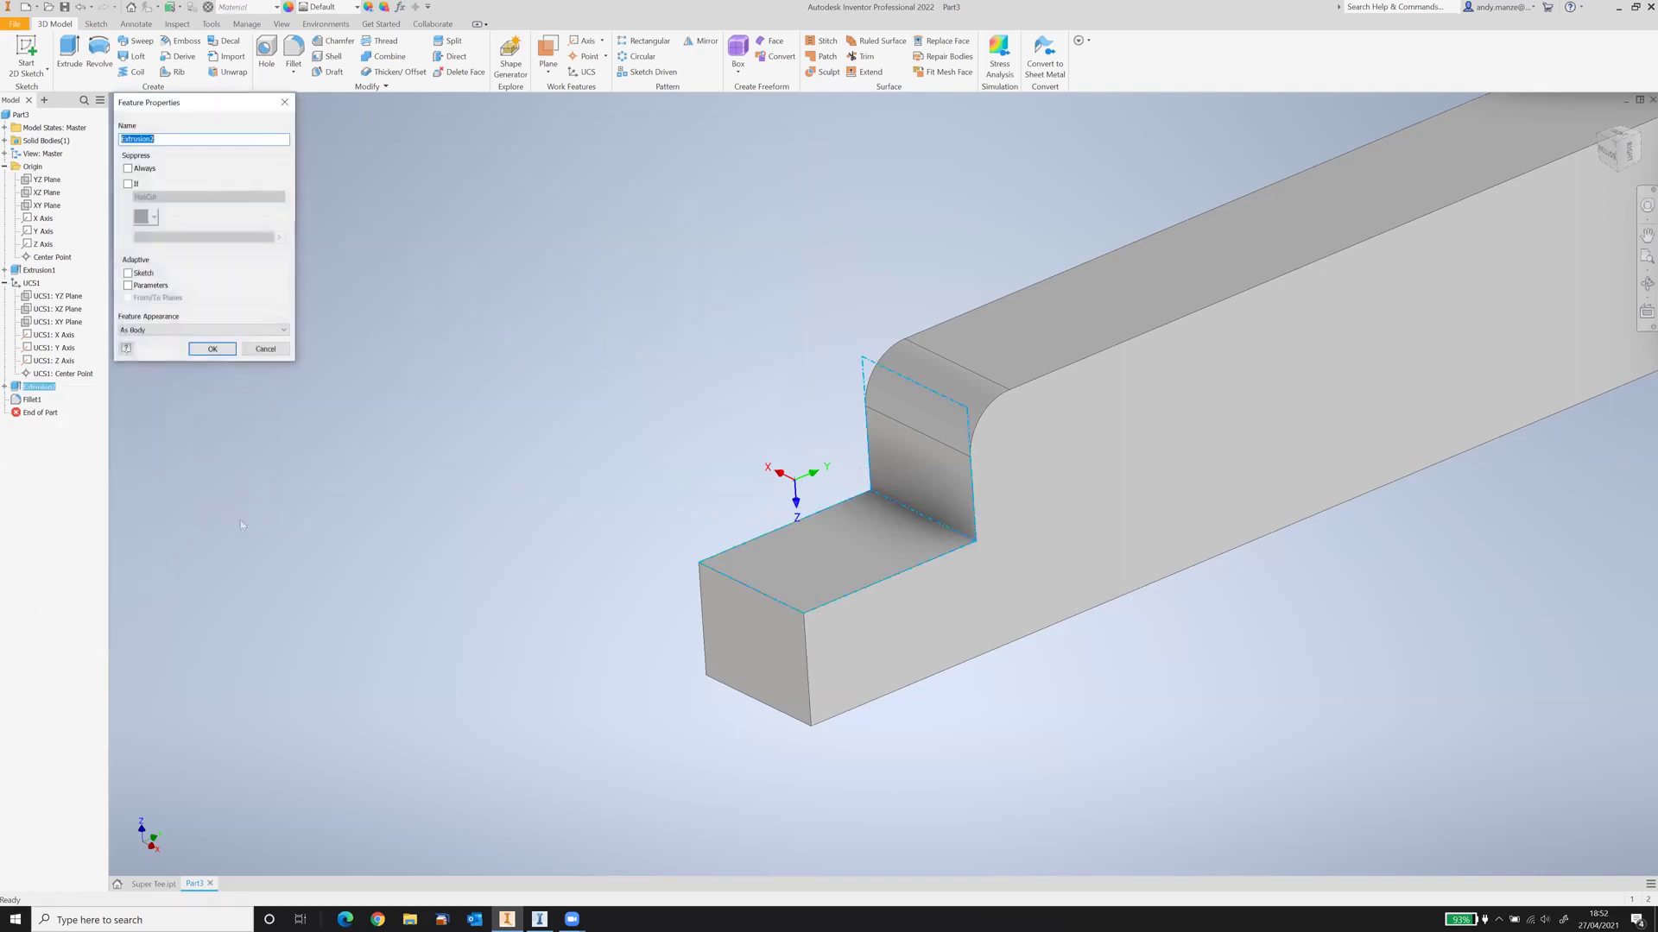
{"action": "left_click", "coordinate": [129, 185]}
{"action": "left_click", "coordinate": [200, 198]}
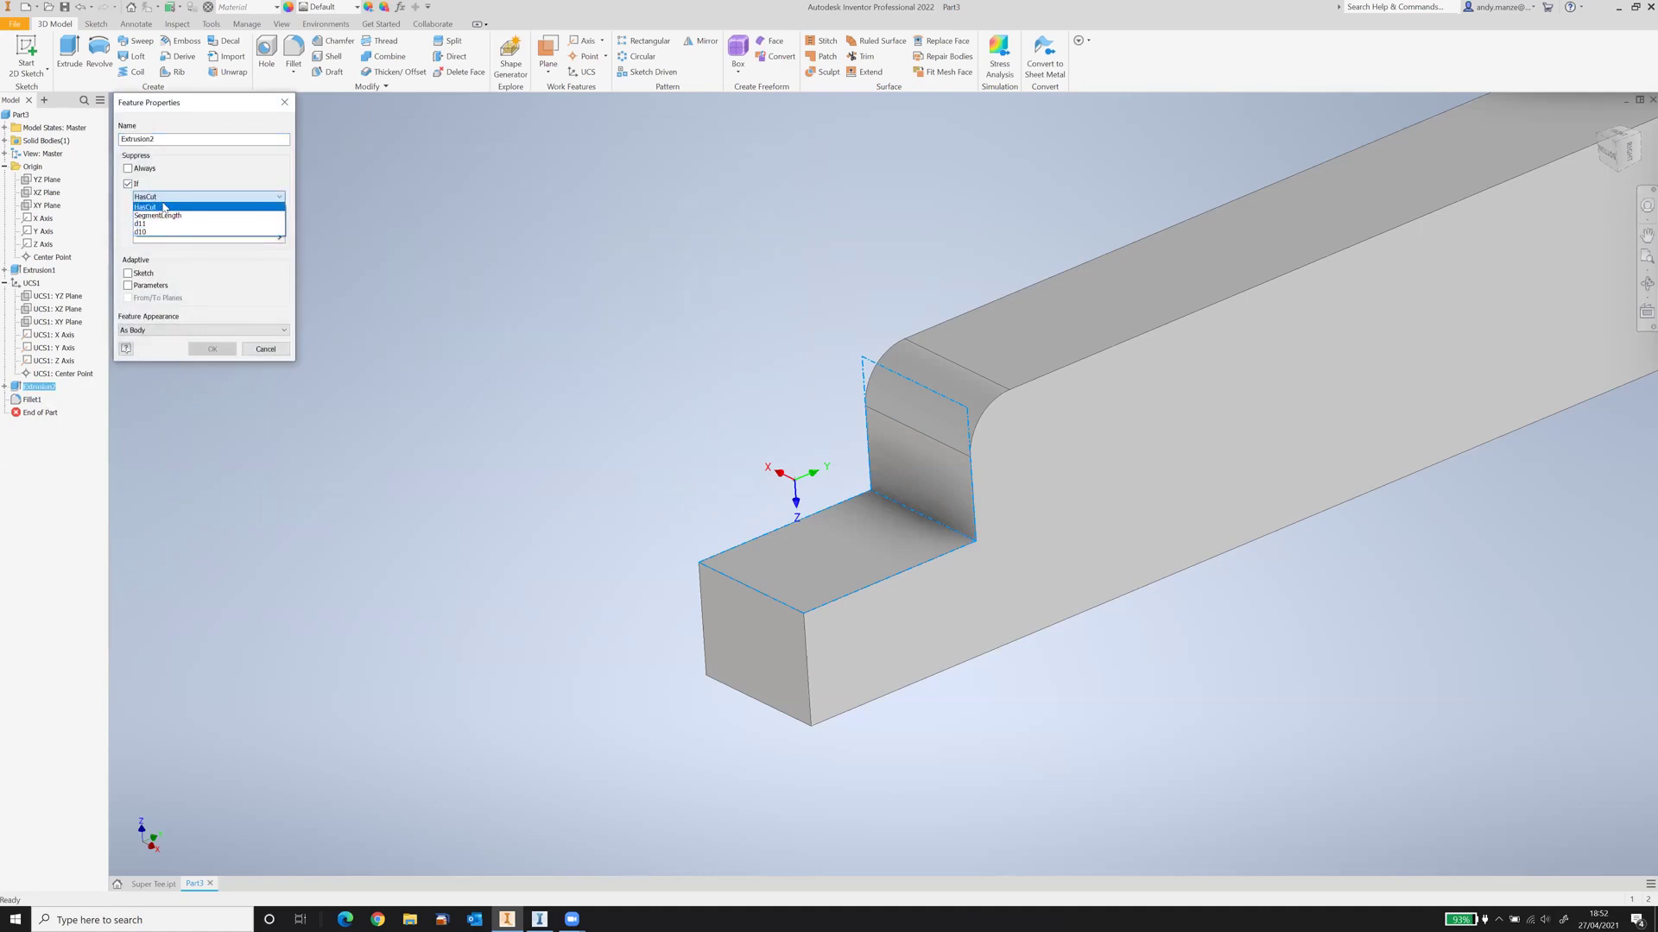
{"action": "left_click", "coordinate": [163, 206]}
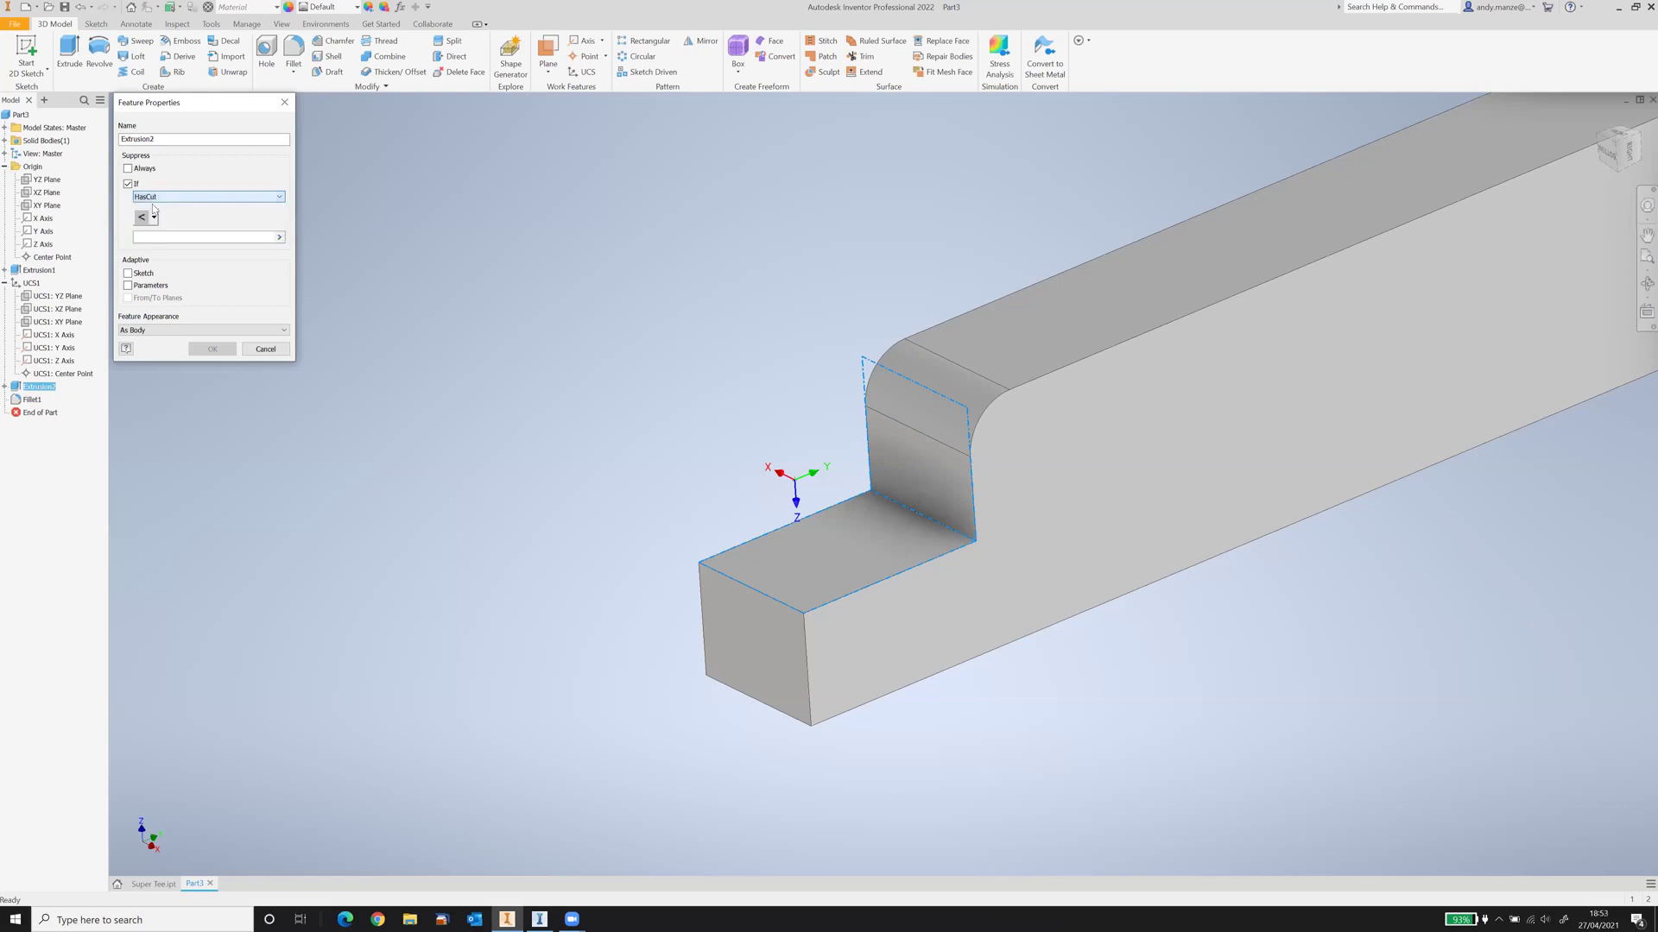
{"action": "left_click", "coordinate": [152, 218]}
{"action": "left_click", "coordinate": [147, 236]}
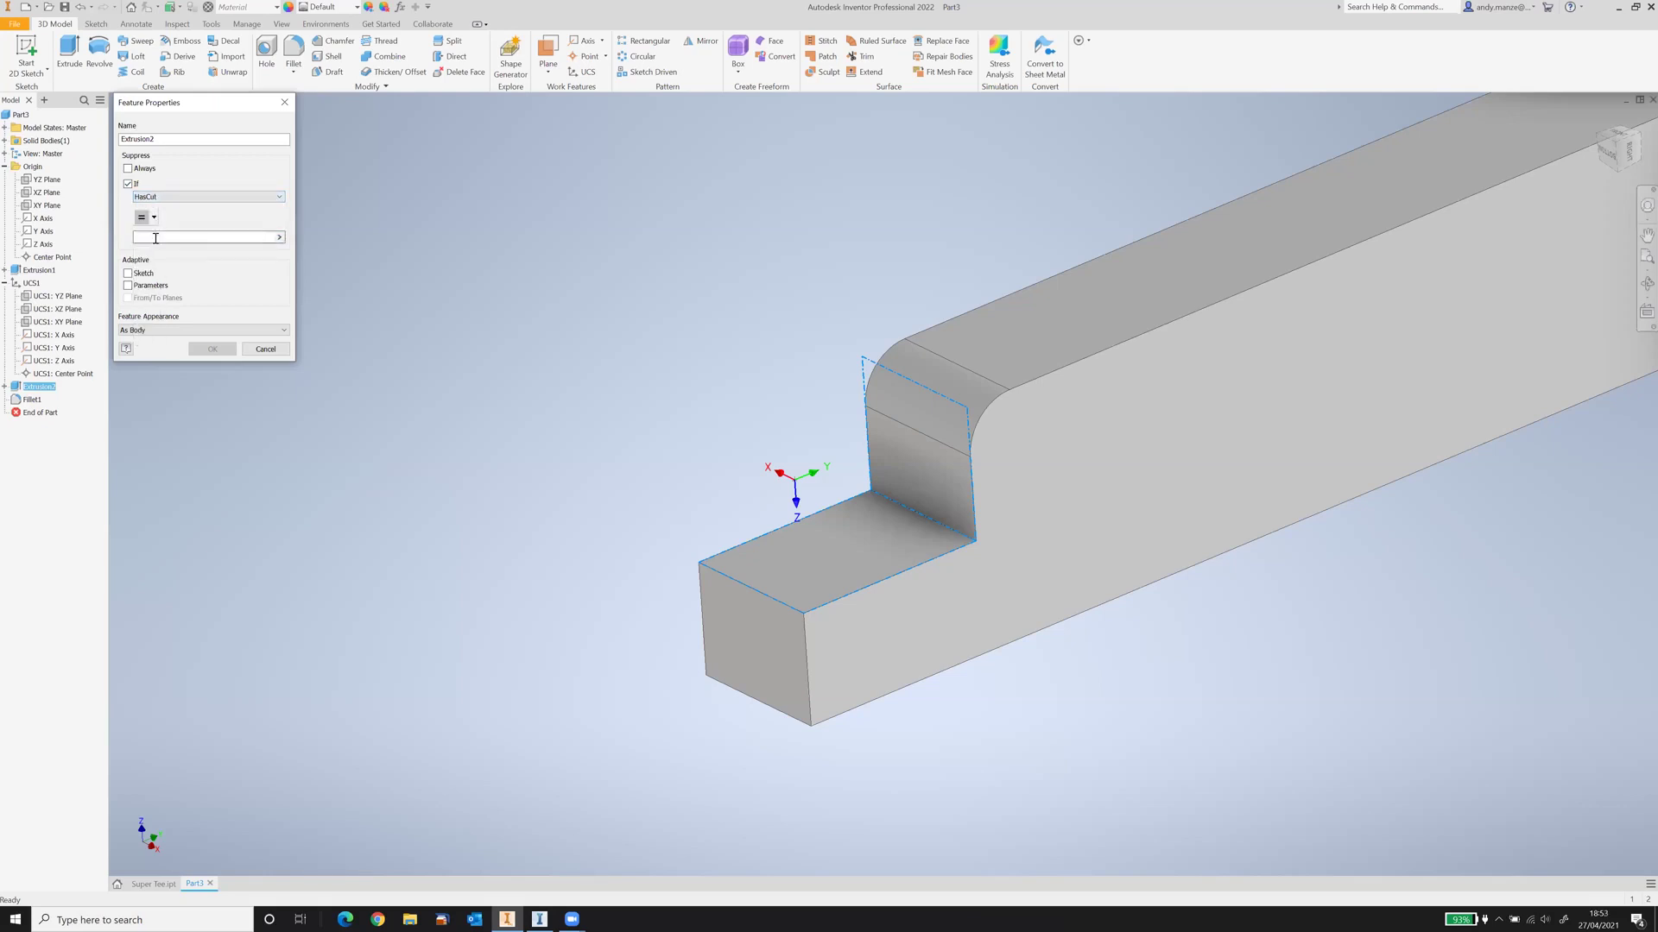
{"action": "type", "text": "0"}
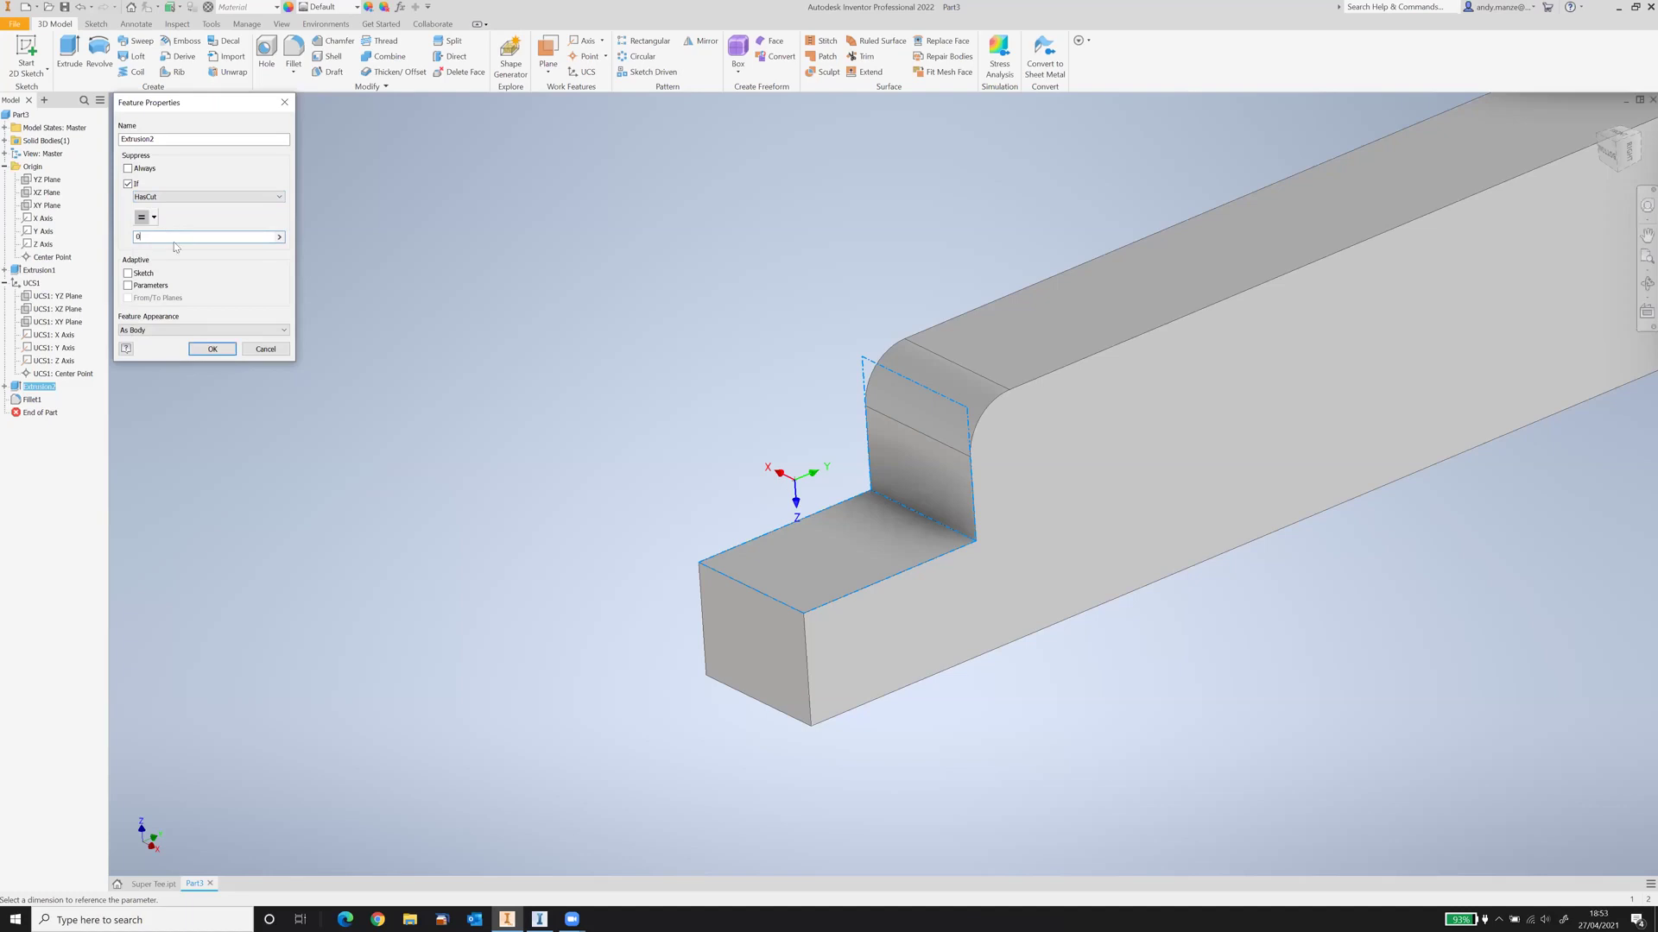
{"action": "left_click", "coordinate": [216, 349]}
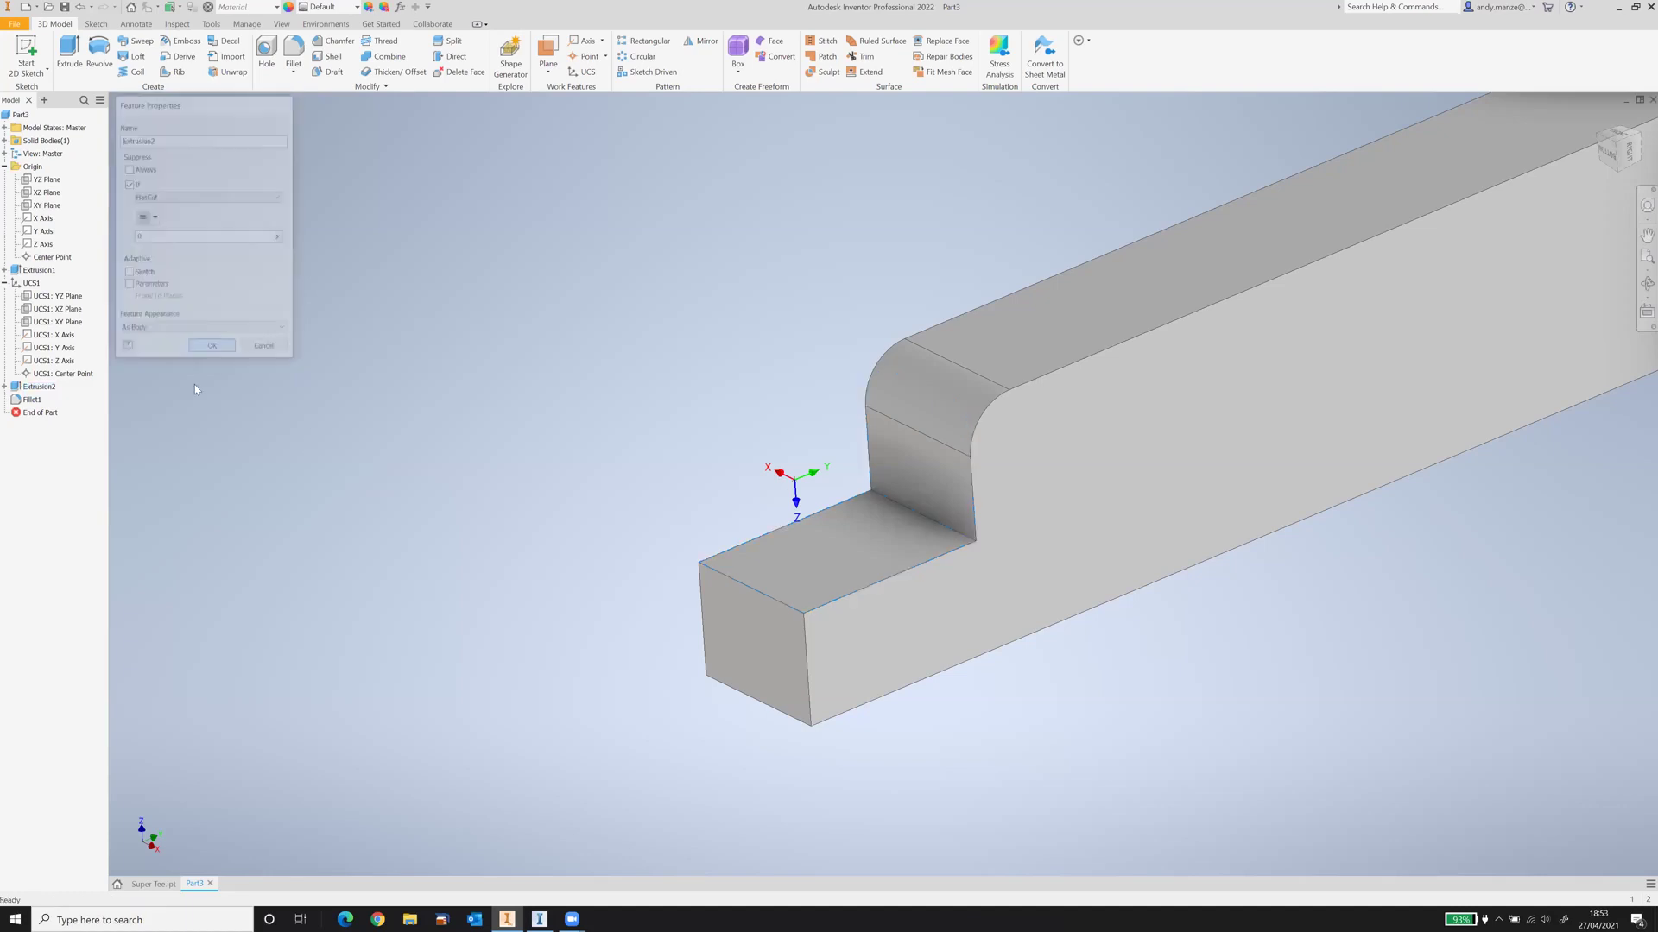
Step: Give Fillet1 the same suppression condition: suppressed when HasCut = 0
{"action": "right_click", "coordinate": [35, 402]}
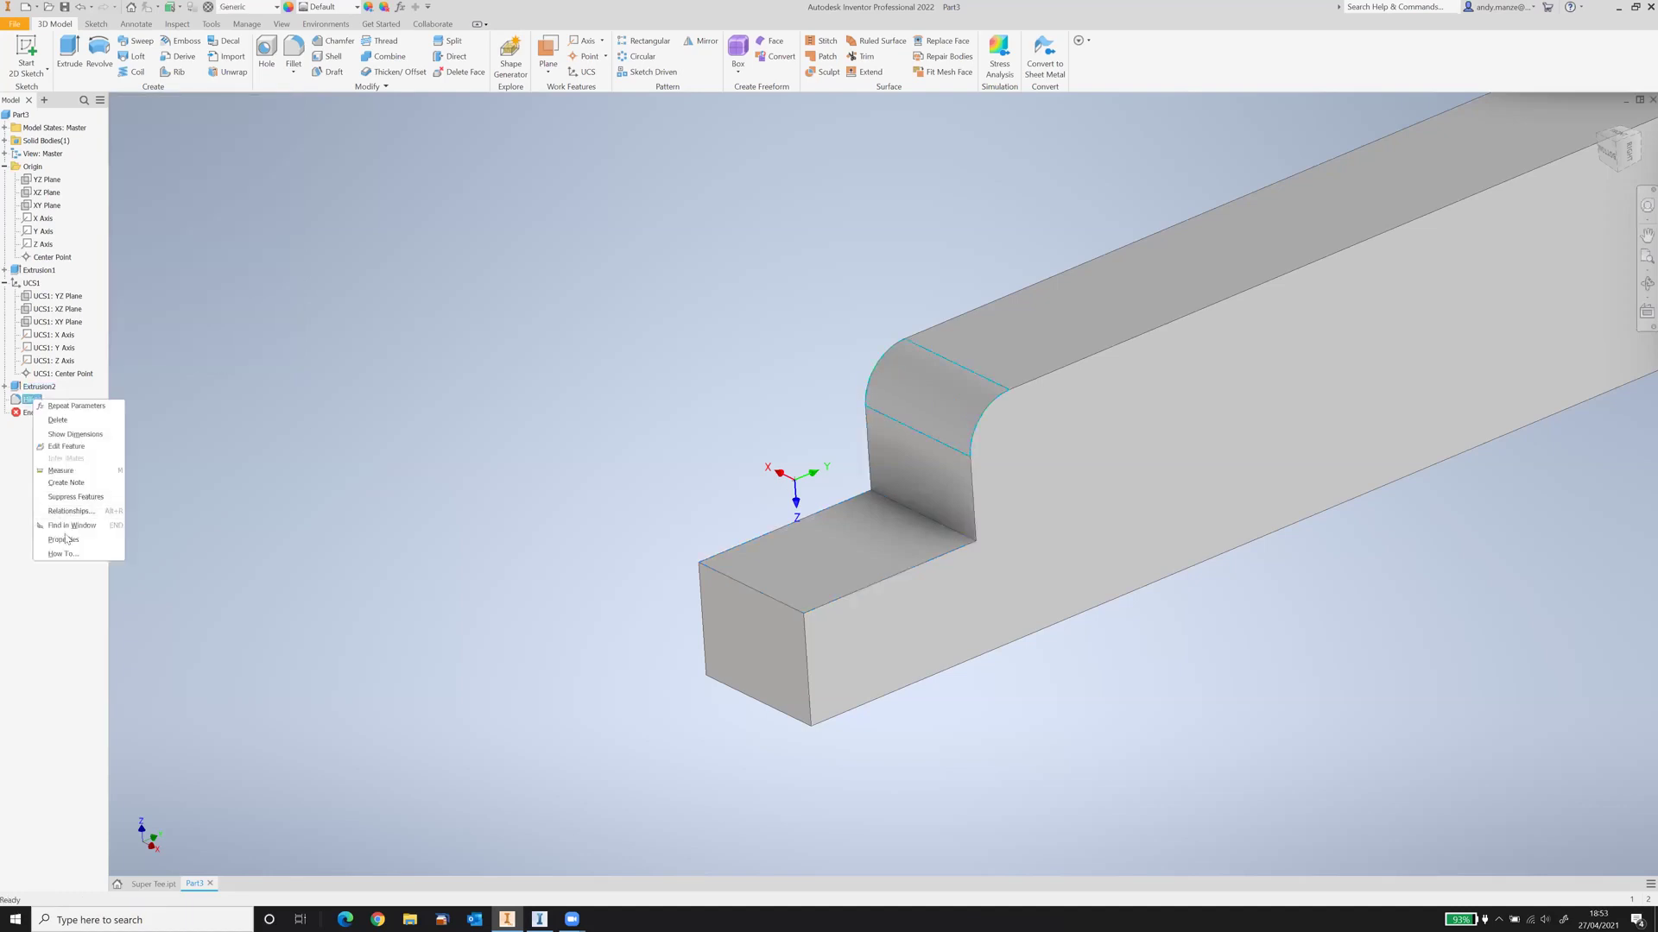
{"action": "left_click", "coordinate": [64, 542]}
{"action": "left_click", "coordinate": [147, 220]}
{"action": "left_click", "coordinate": [174, 254]}
{"action": "left_click", "coordinate": [172, 273]}
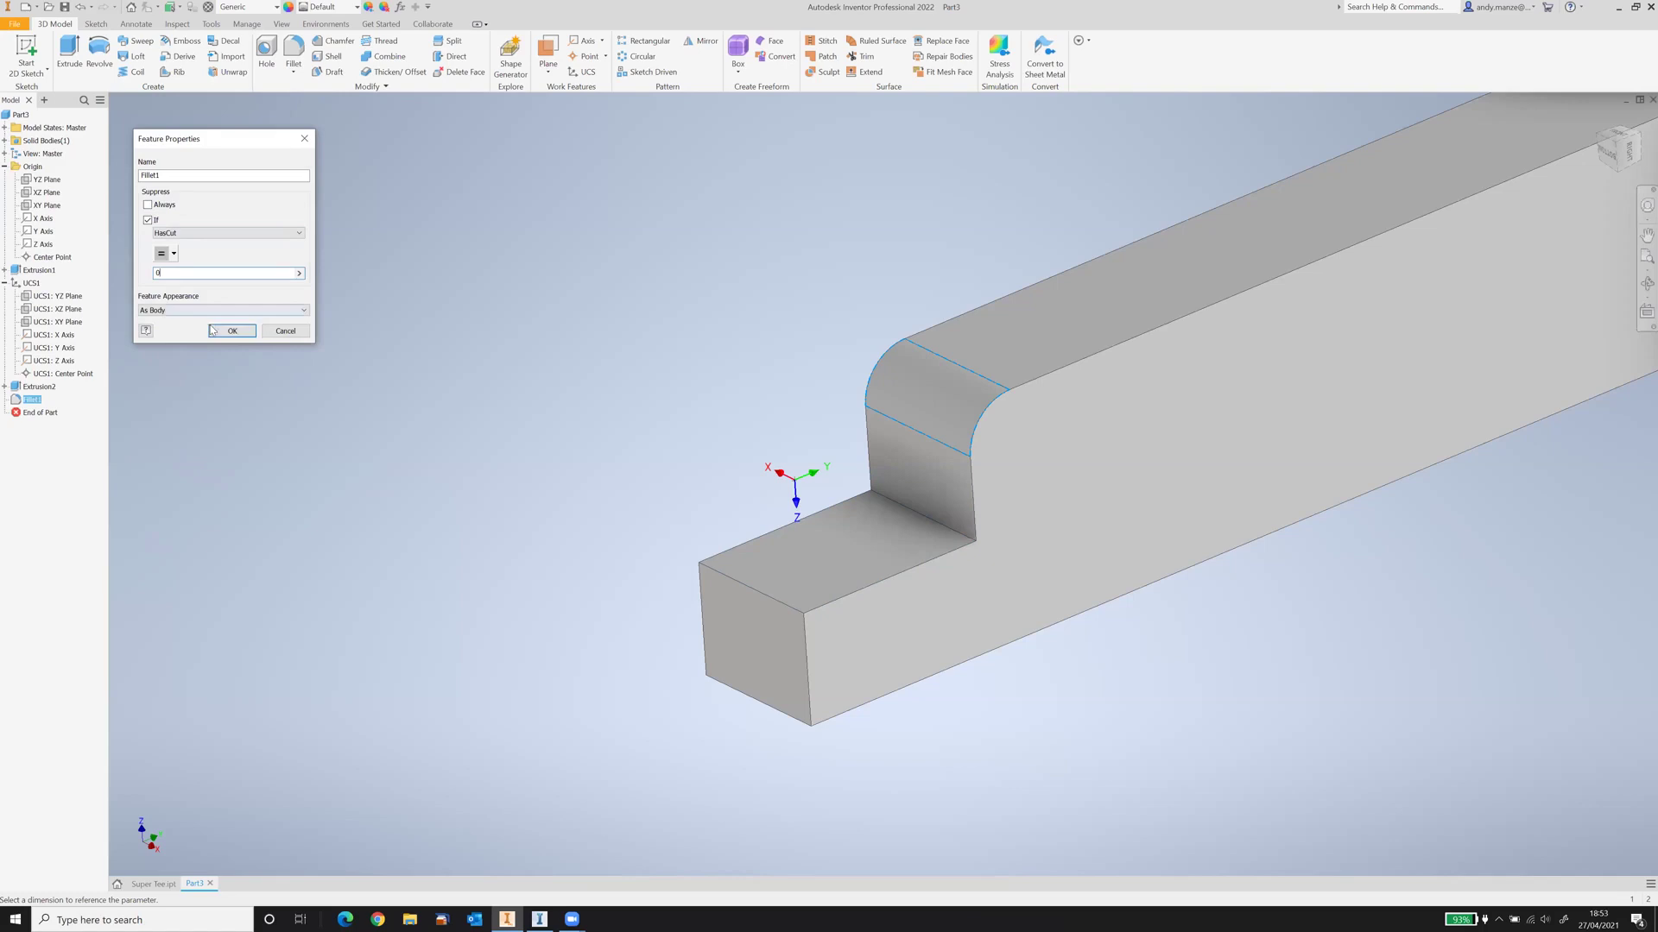
{"action": "left_click", "coordinate": [232, 333]}
{"action": "scroll", "coordinate": [436, 380], "scroll_direction": "down", "scroll_amount": 6}
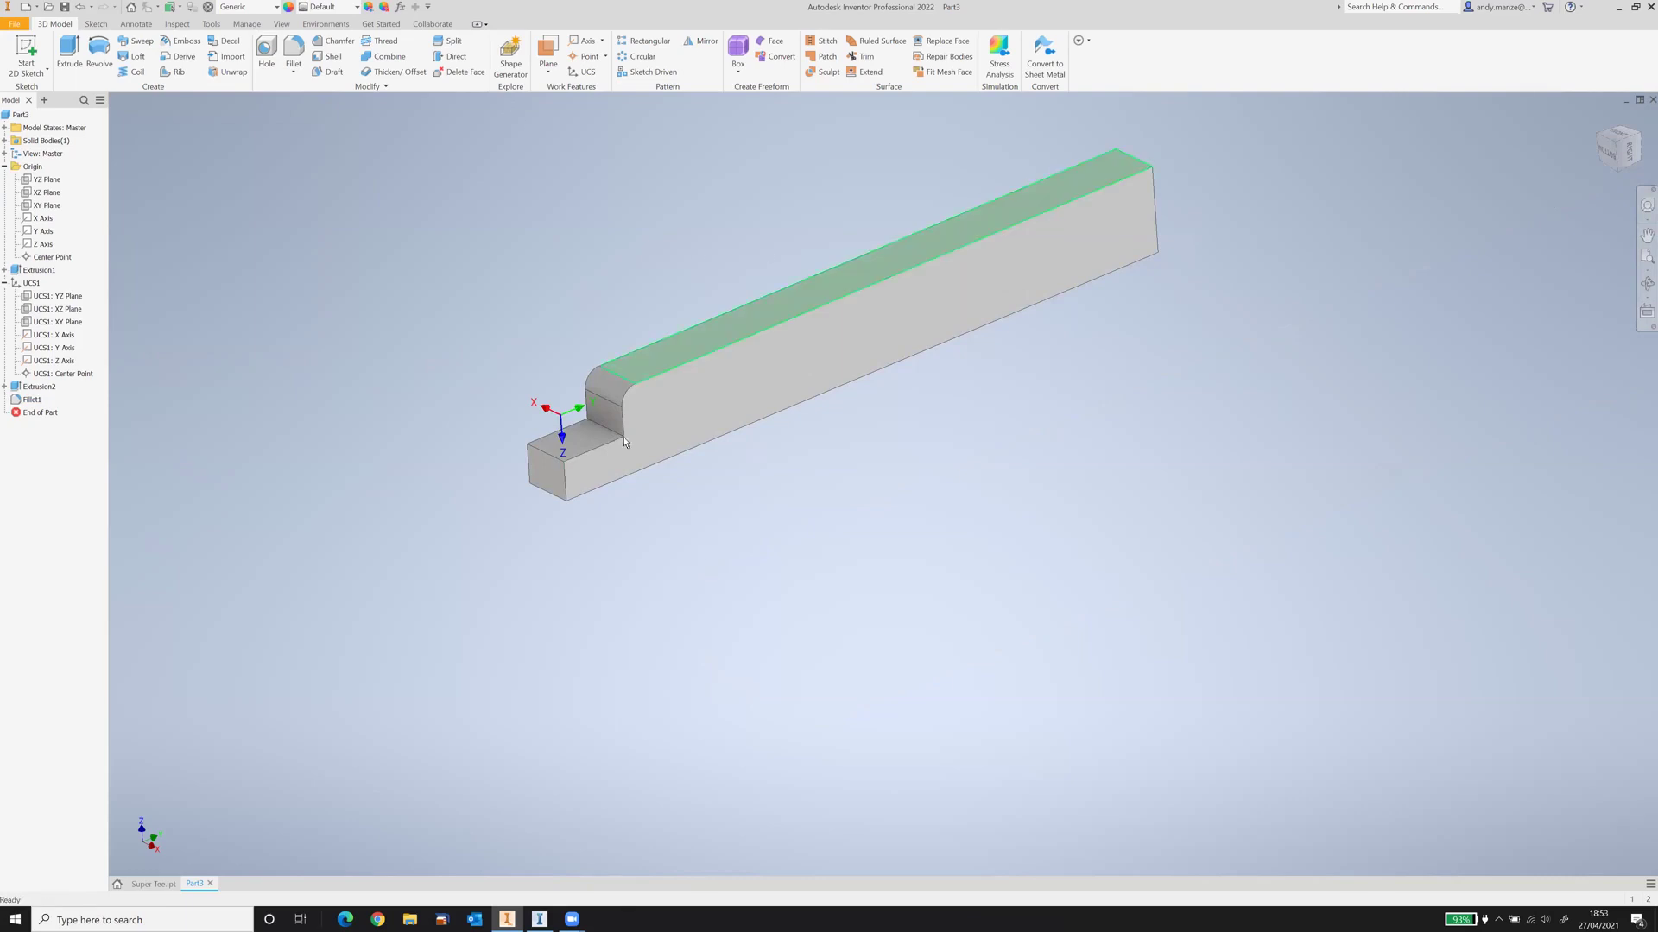
Step: In the Parameters table, mark d0–d14, SegmentLength and HasCut as key parameters
{"action": "left_click", "coordinate": [400, 7]}
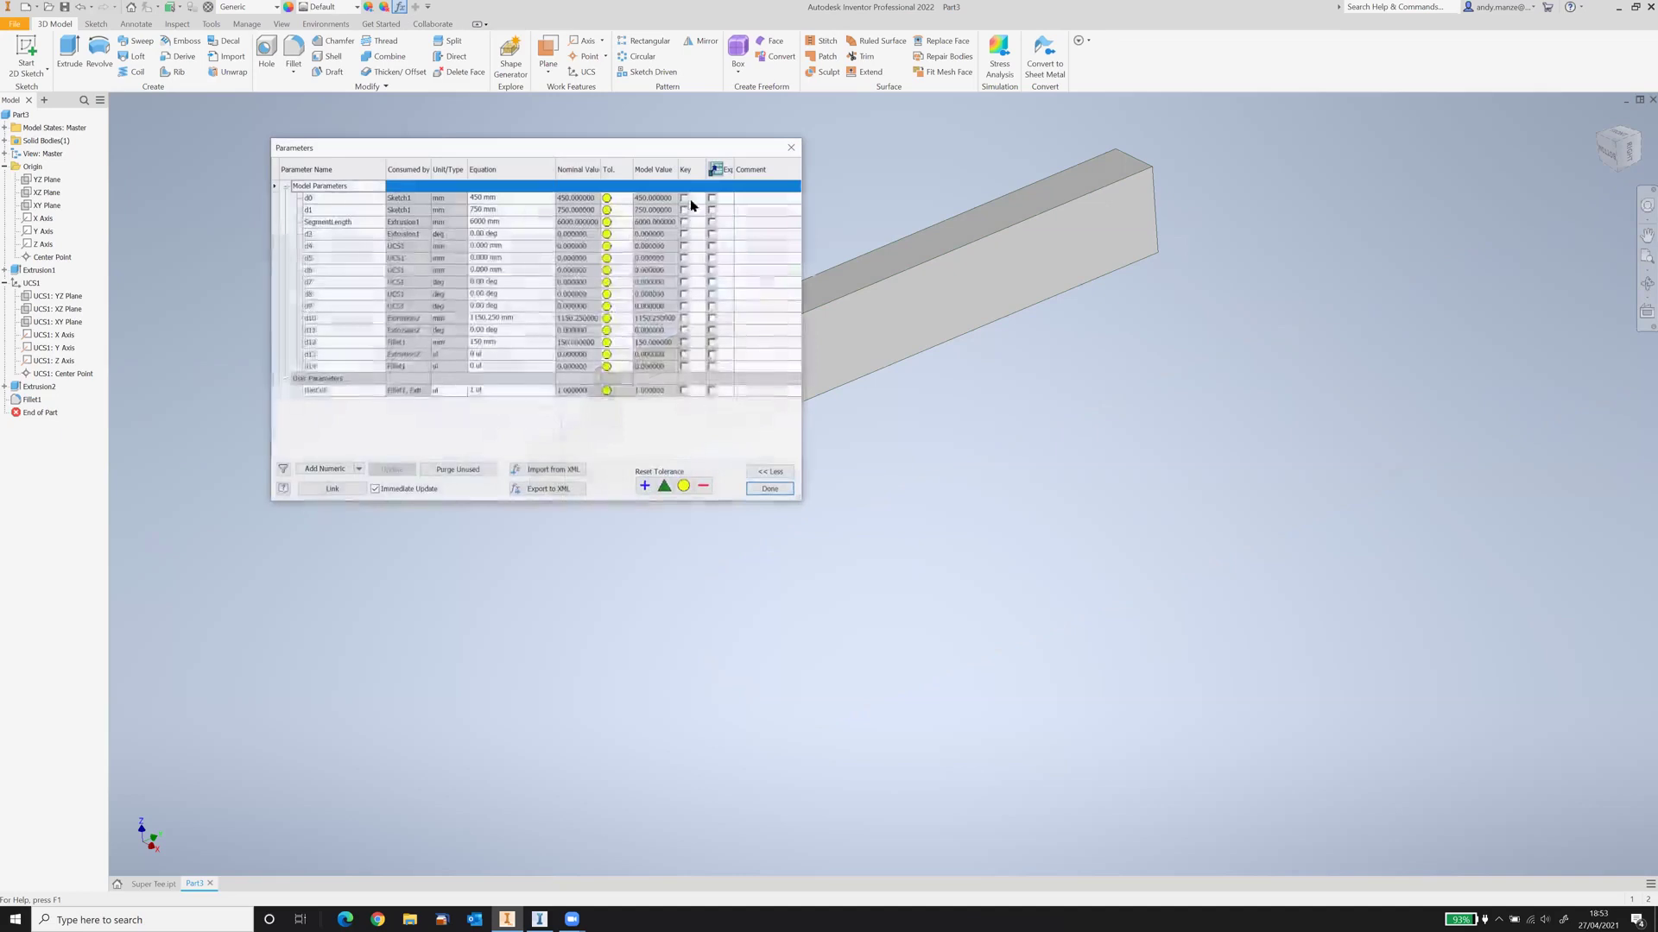
{"action": "left_click", "coordinate": [685, 222]}
{"action": "left_click", "coordinate": [685, 198]}
{"action": "left_click", "coordinate": [685, 210]}
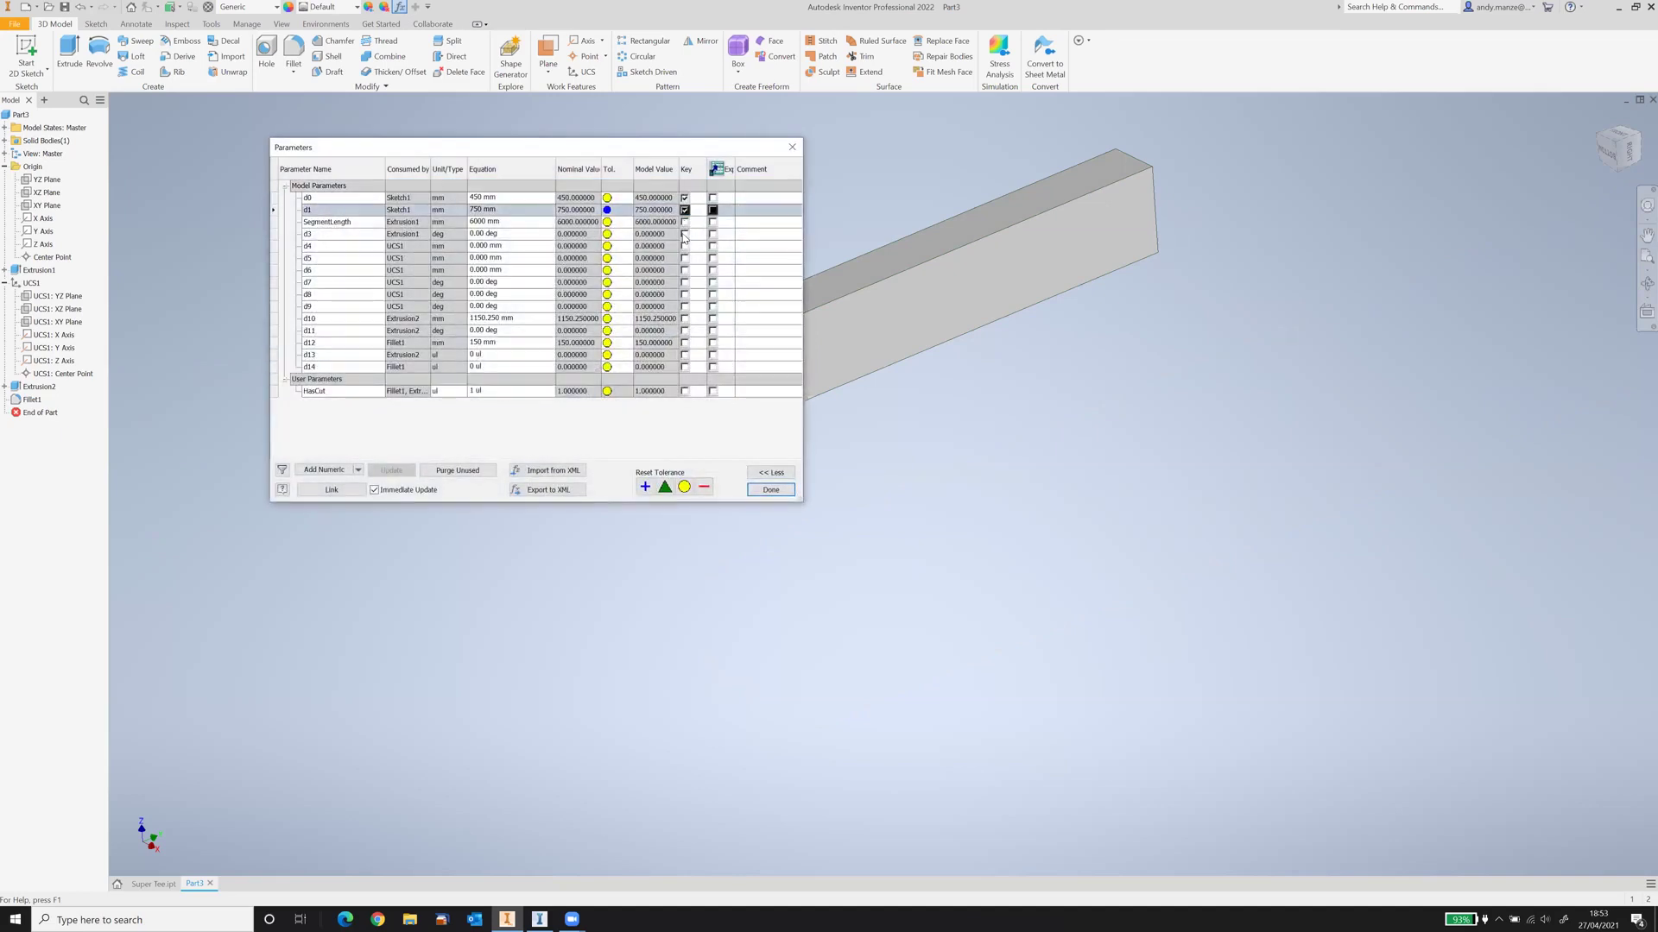
{"action": "left_click", "coordinate": [685, 234]}
{"action": "left_click", "coordinate": [684, 246]}
{"action": "left_click", "coordinate": [685, 258]}
{"action": "left_click", "coordinate": [685, 270]}
{"action": "left_click", "coordinate": [685, 282]}
{"action": "left_click", "coordinate": [685, 295]}
{"action": "left_click", "coordinate": [684, 307]}
{"action": "left_click", "coordinate": [685, 319]}
{"action": "left_click", "coordinate": [684, 331]}
{"action": "left_click", "coordinate": [685, 343]}
{"action": "left_click", "coordinate": [685, 355]}
{"action": "left_click", "coordinate": [685, 367]}
{"action": "left_click", "coordinate": [685, 391]}
Step: Flag HasCut, d0–d14 and SegmentLength for export, then close the Parameters table
{"action": "left_click", "coordinate": [712, 391]}
{"action": "left_click", "coordinate": [713, 367]}
{"action": "left_click", "coordinate": [712, 355]}
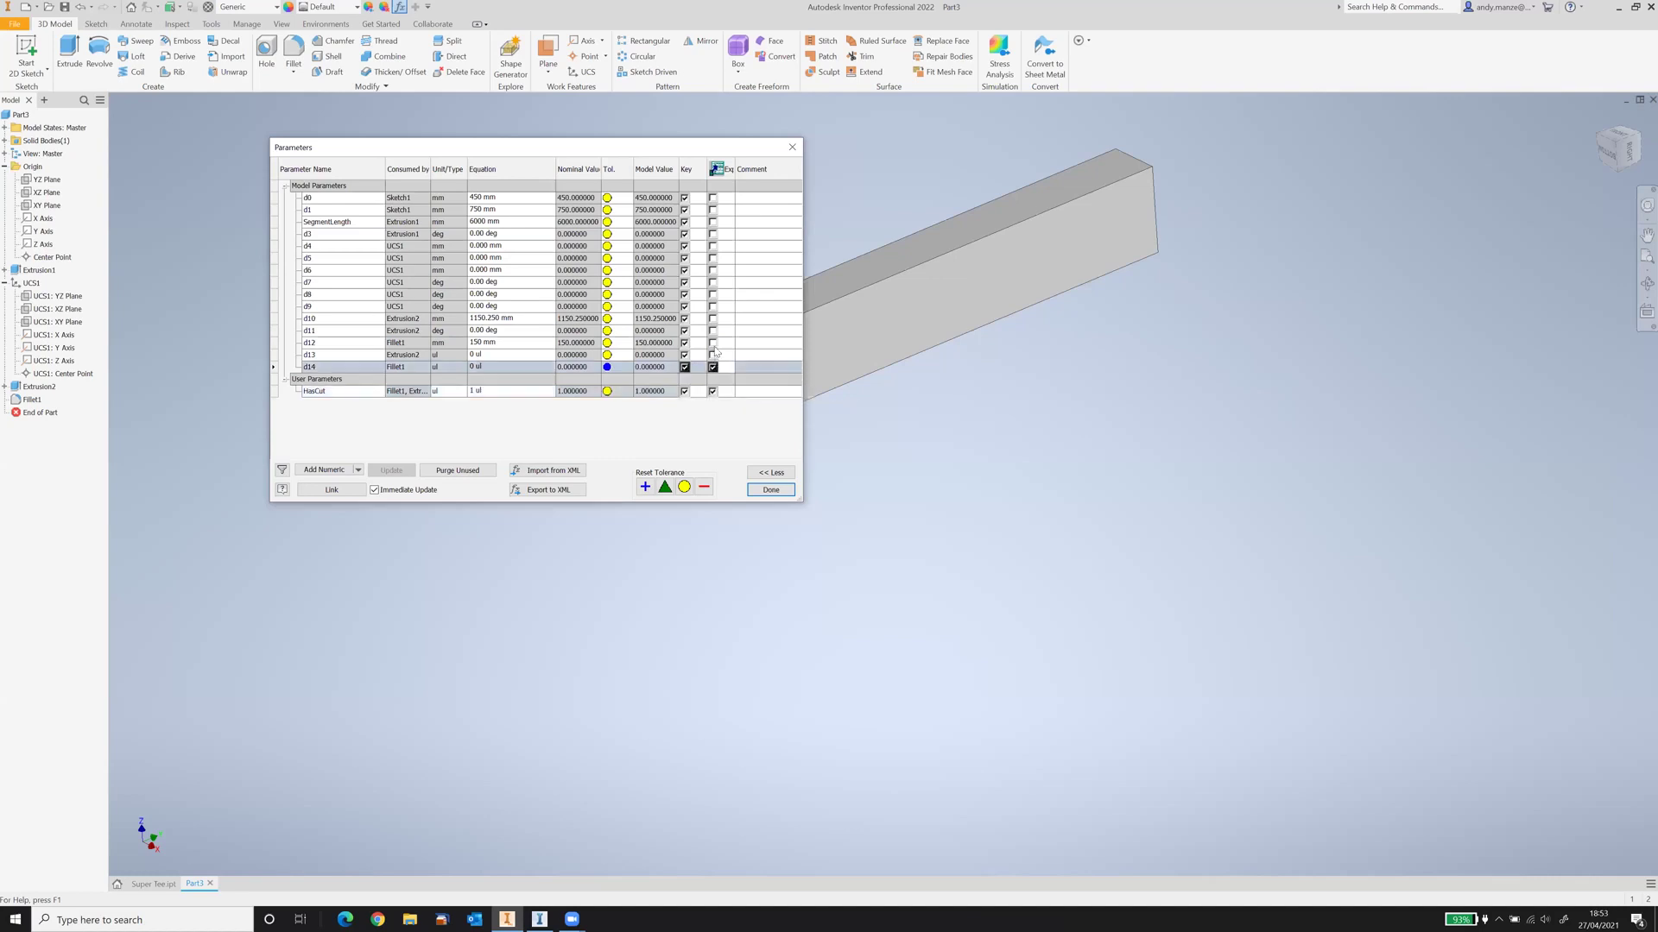
{"action": "left_click", "coordinate": [712, 343]}
{"action": "left_click", "coordinate": [712, 331]}
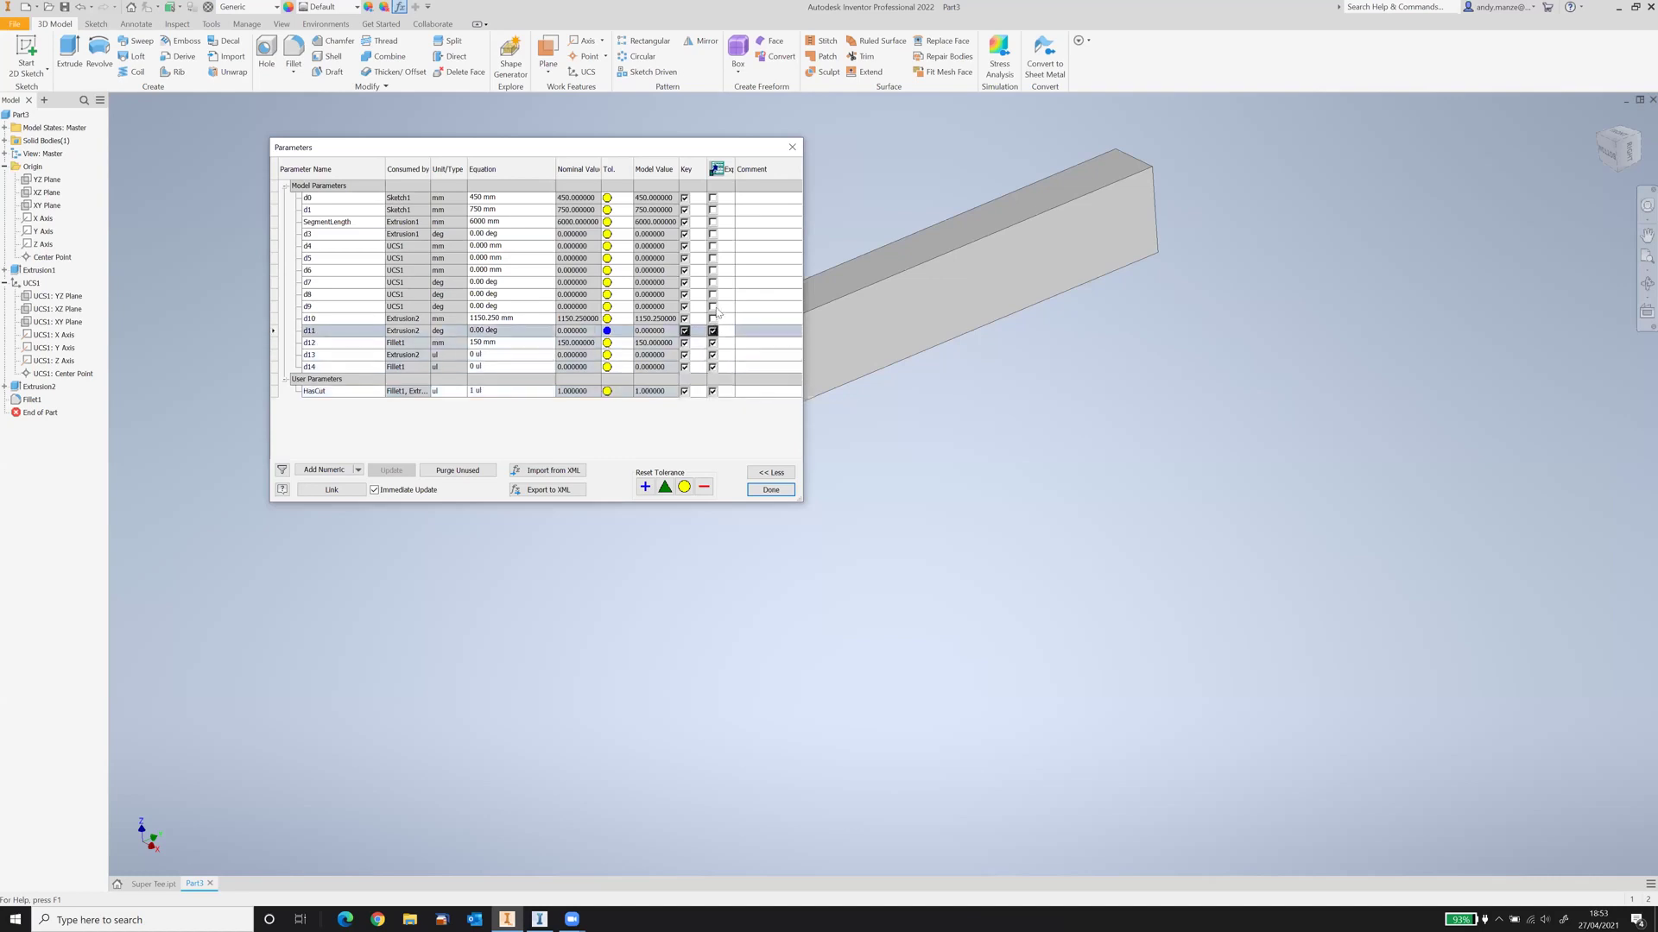
{"action": "left_click", "coordinate": [713, 319]}
{"action": "left_click", "coordinate": [712, 307]}
{"action": "left_click", "coordinate": [712, 295]}
{"action": "left_click", "coordinate": [712, 282]}
{"action": "left_click", "coordinate": [712, 270]}
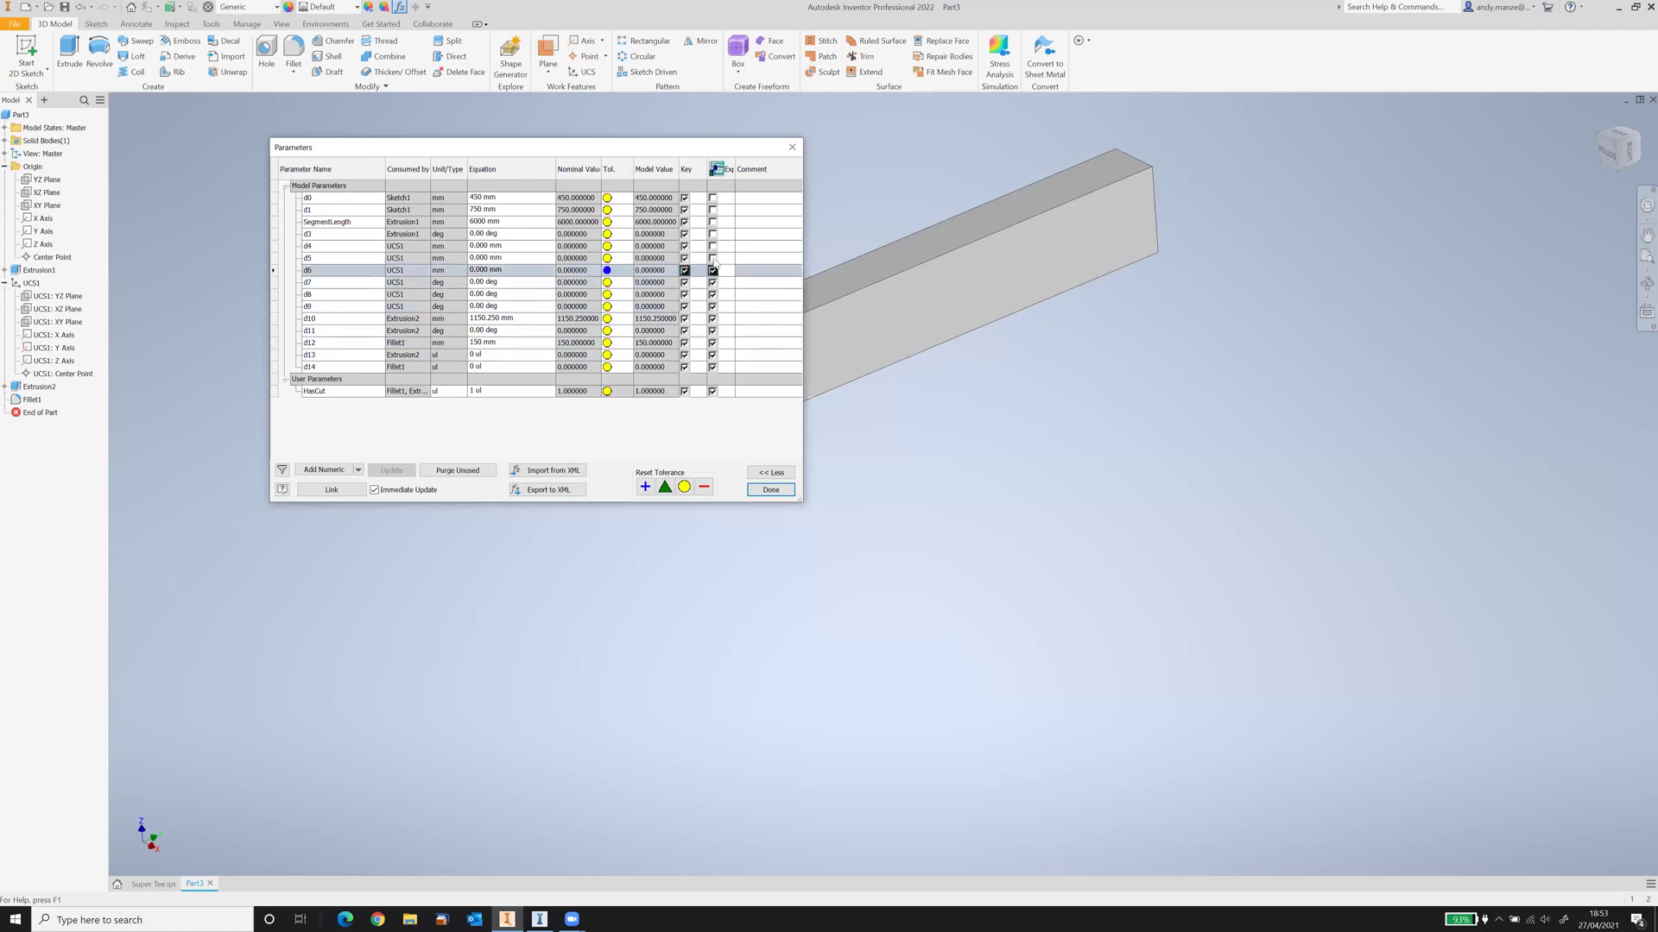
{"action": "left_click", "coordinate": [713, 258]}
{"action": "left_click", "coordinate": [712, 246]}
{"action": "left_click", "coordinate": [712, 234]}
{"action": "left_click", "coordinate": [712, 222]}
{"action": "left_click", "coordinate": [713, 210]}
{"action": "left_click", "coordinate": [713, 198]}
{"action": "left_click", "coordinate": [763, 489]}
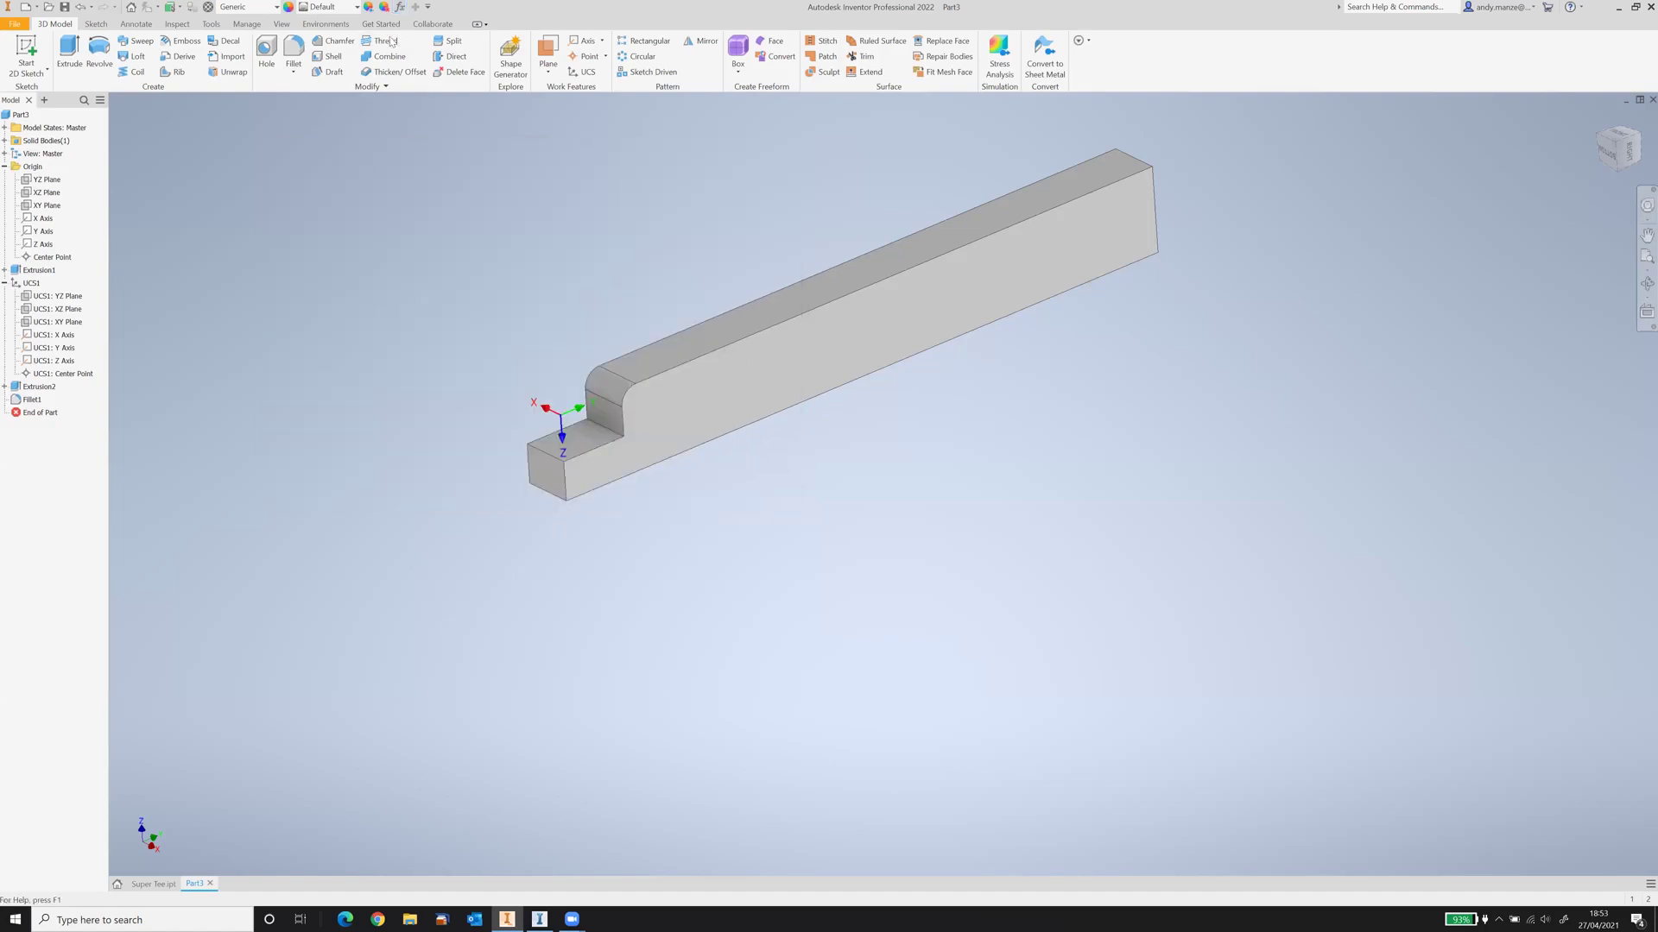
Step: Export the beam via Infrastructure Part Shape Utilities as template 1234 into A Webinar, then switch to InfraWorks
{"action": "left_click", "coordinate": [327, 25]}
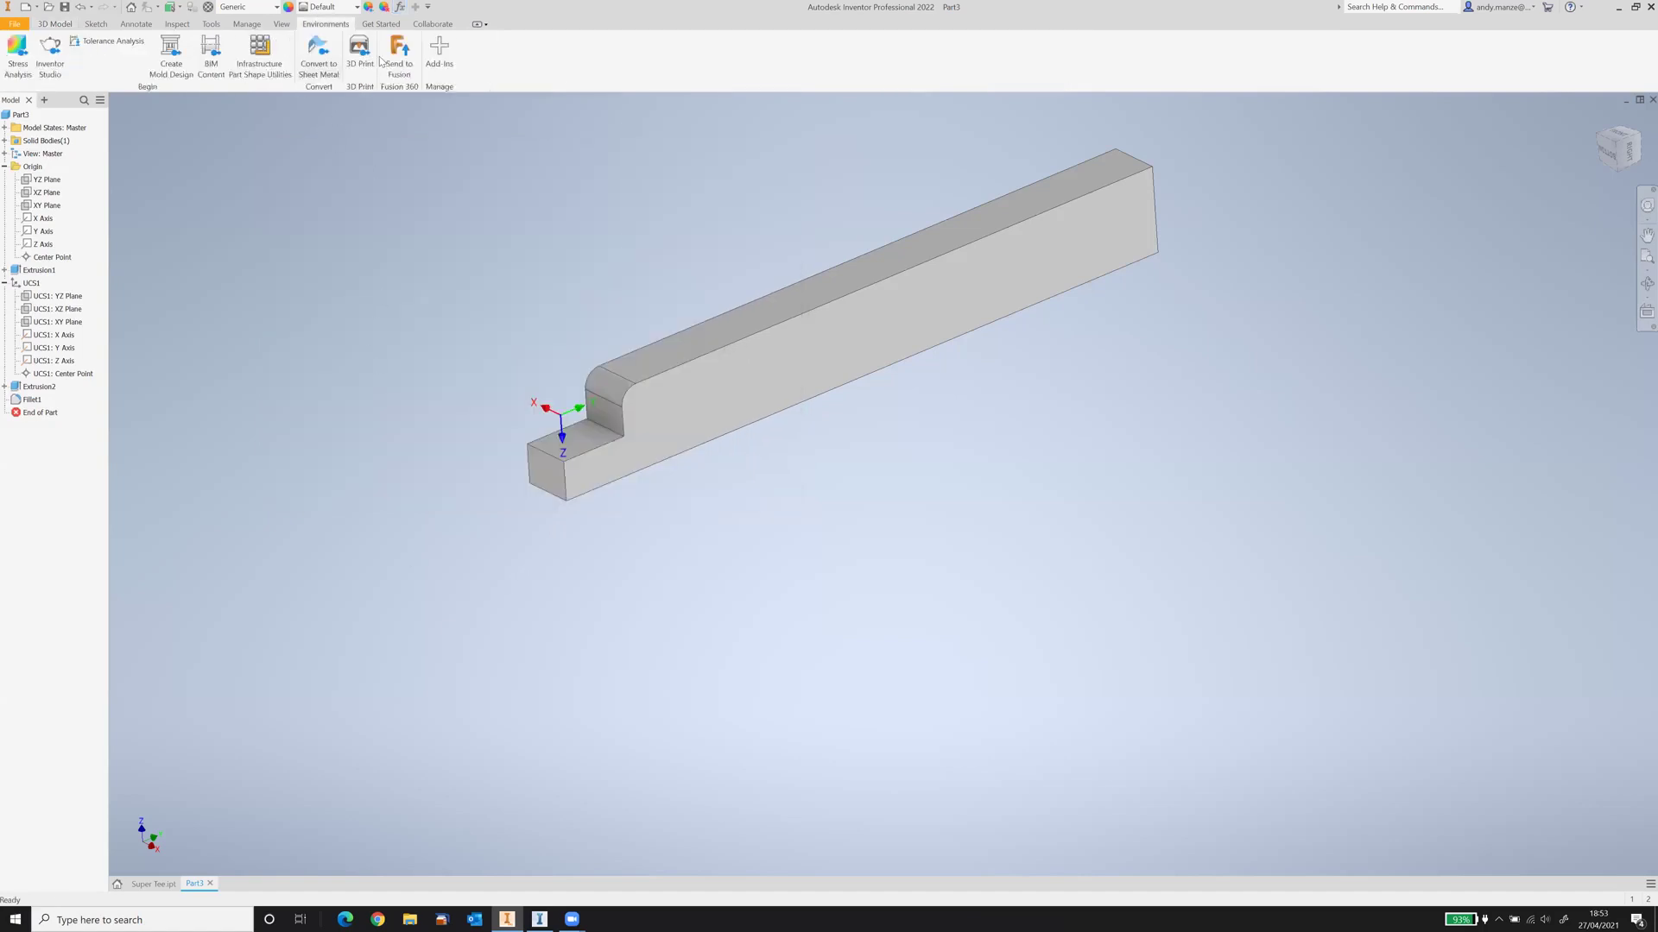
{"action": "left_click", "coordinate": [264, 54]}
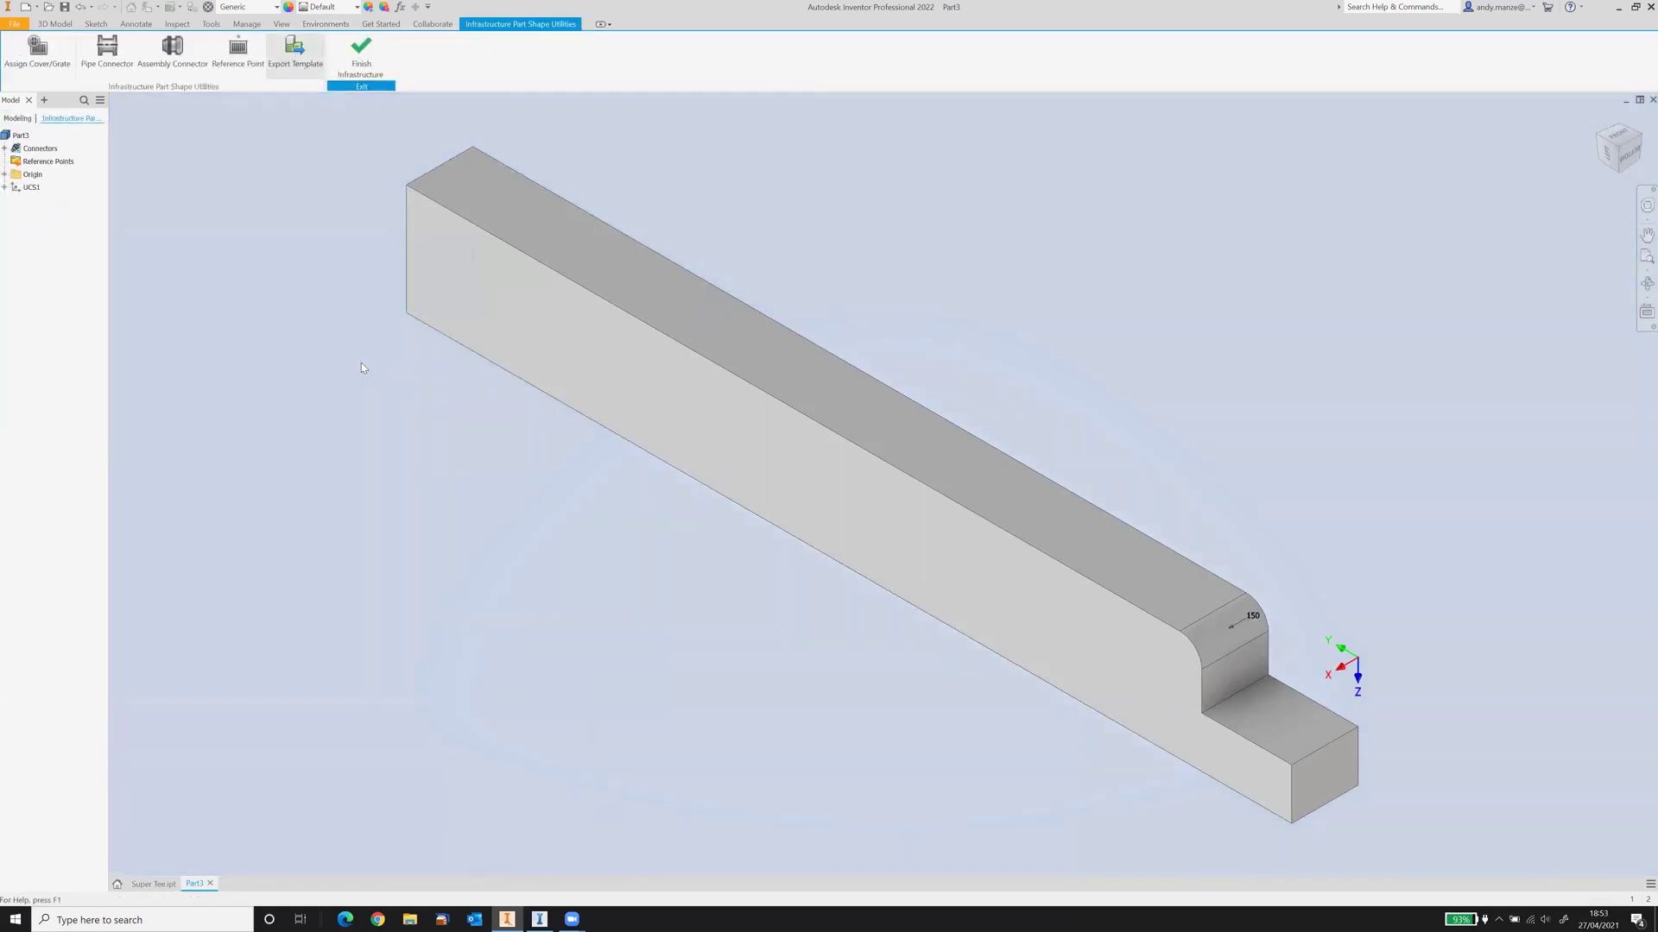
{"action": "left_click", "coordinate": [377, 210]}
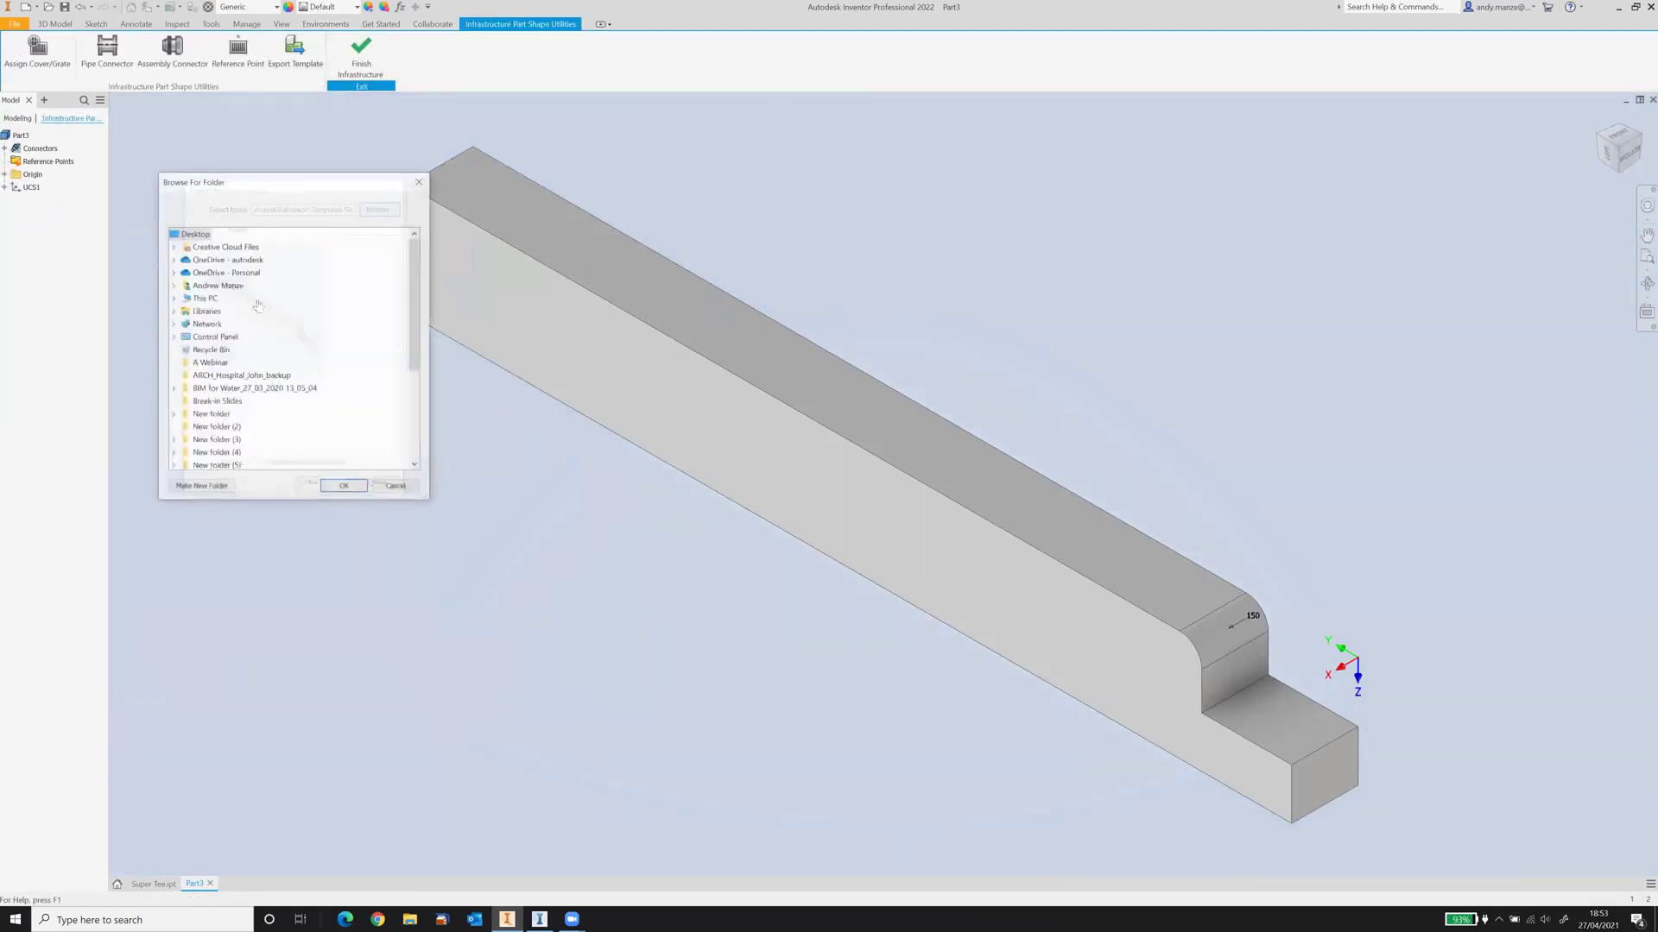
{"action": "left_click", "coordinate": [343, 486]}
{"action": "left_click", "coordinate": [279, 230]}
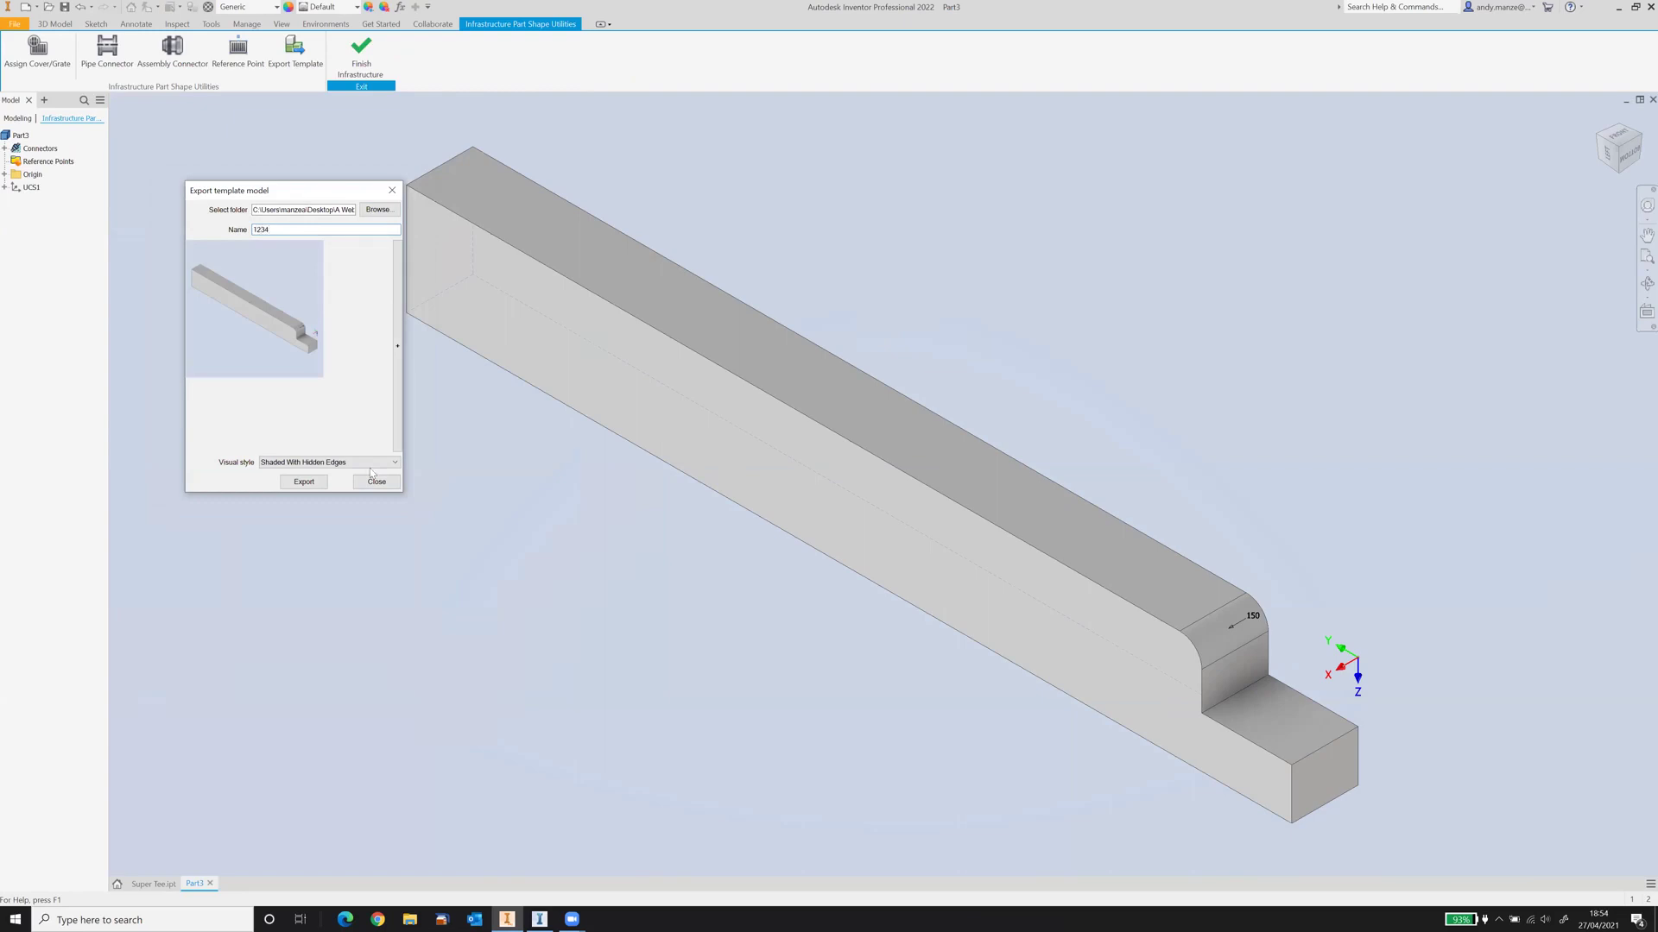
{"action": "left_click", "coordinate": [311, 482]}
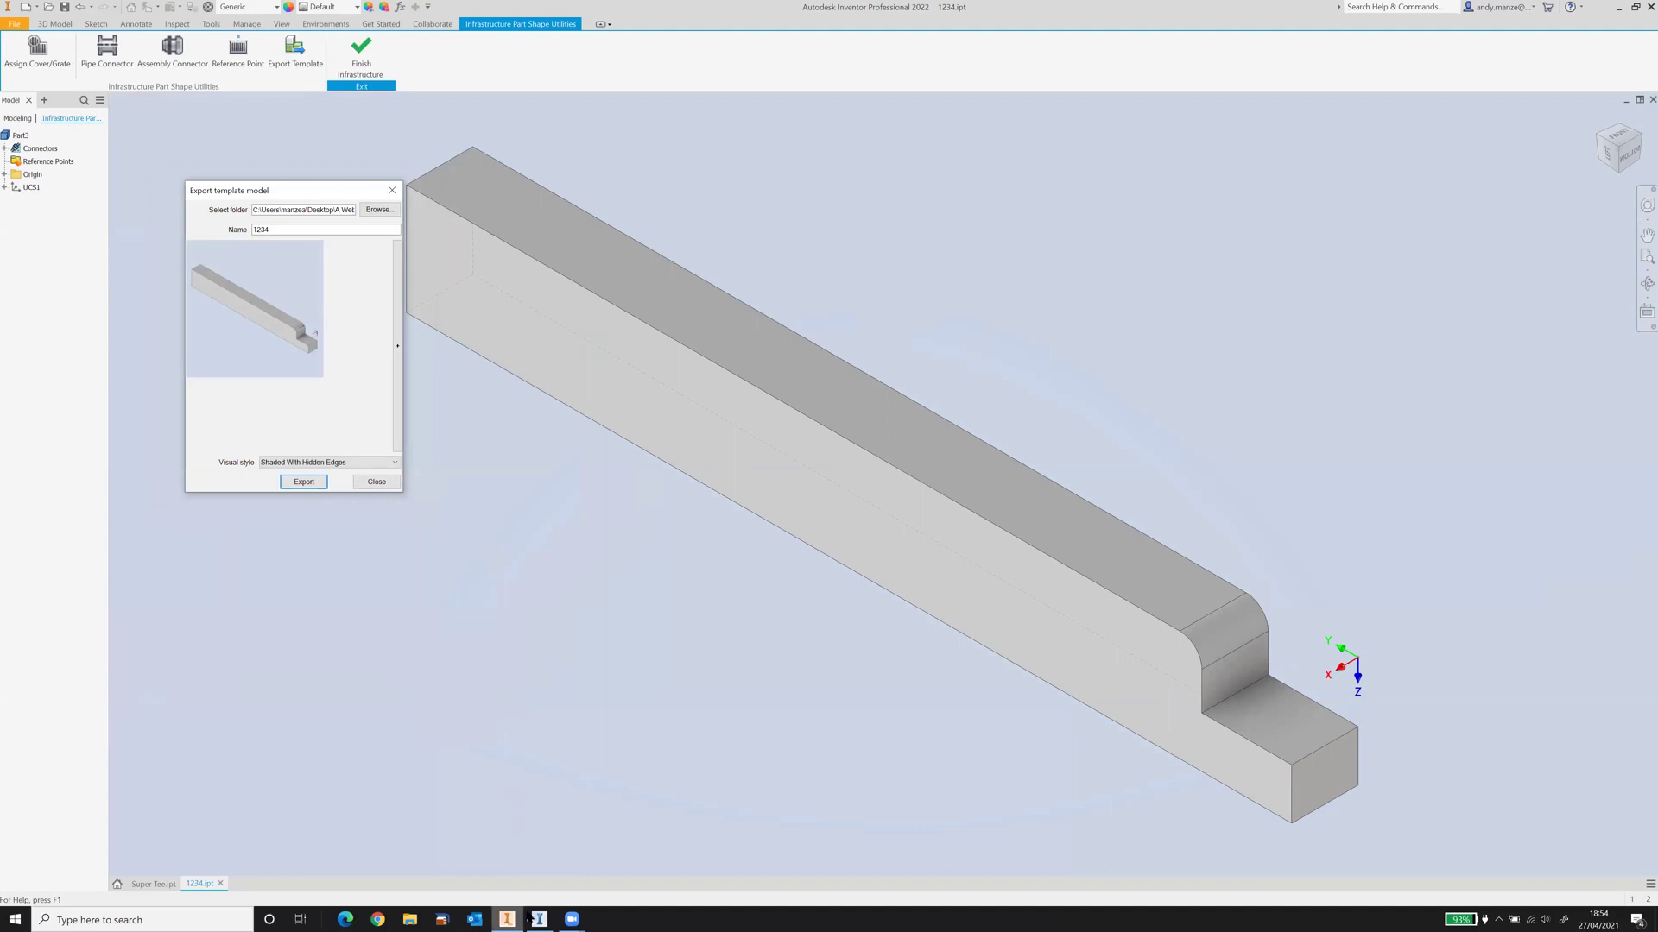
{"action": "left_click", "coordinate": [530, 782]}
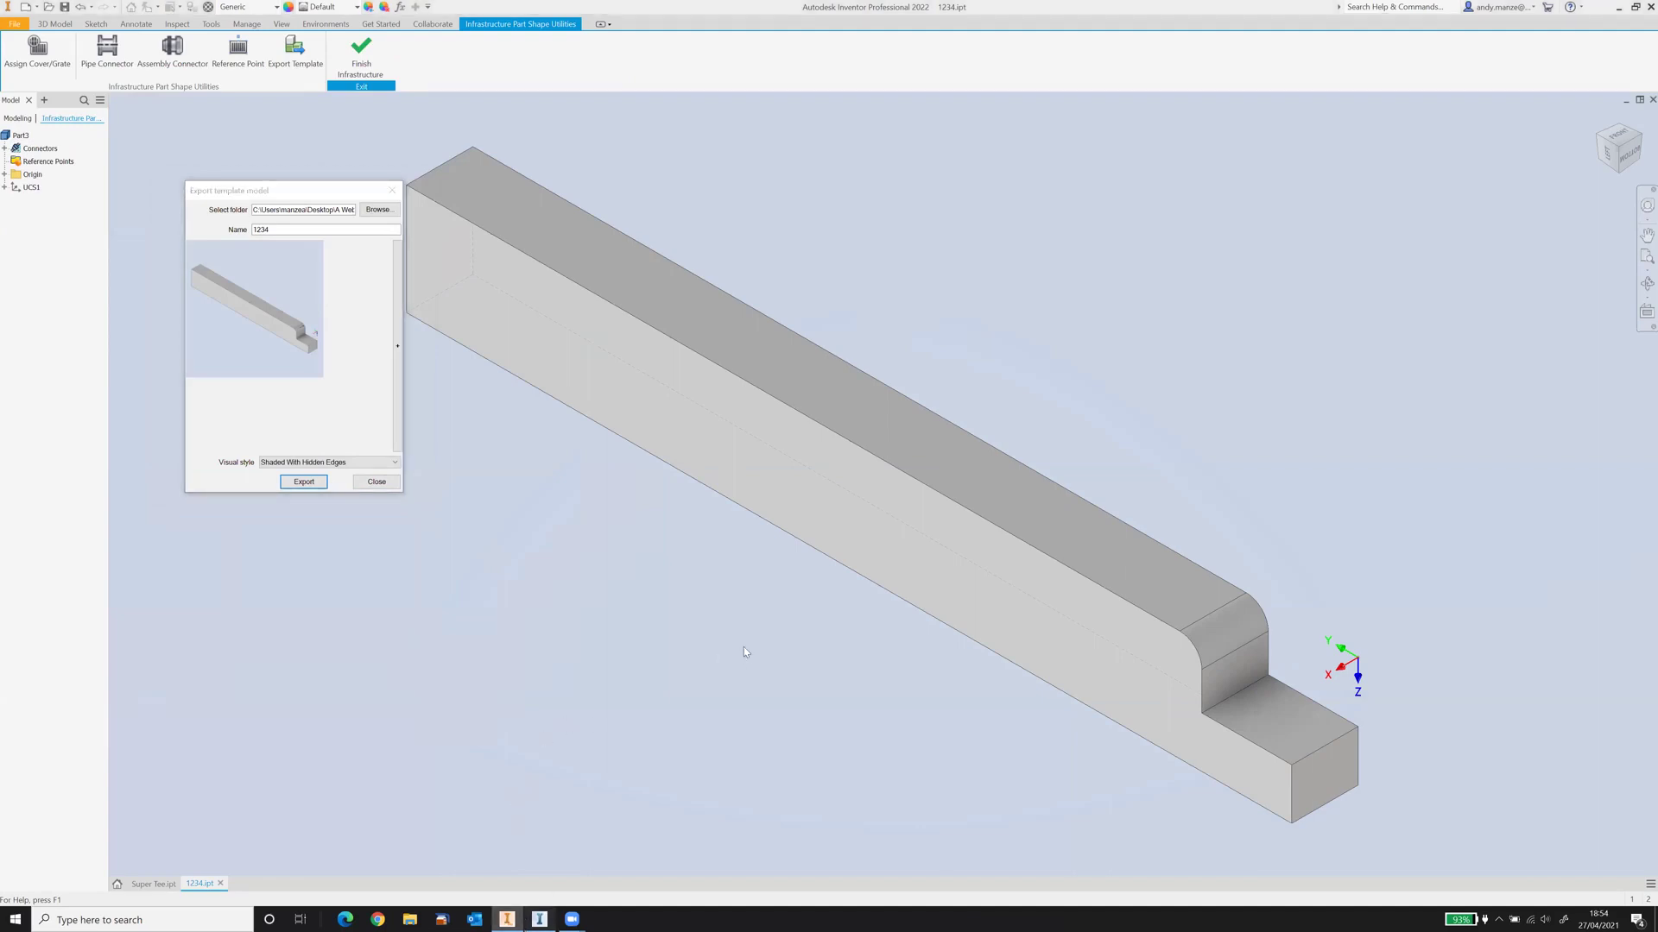
{"action": "key", "text": "alt+Tab"}
Step: Open the Style Palette with Alt+6 and browse Parametric Models into Bridge > Girders > Super T 3D
{"action": "middle_click_drag", "start_coordinate": [667, 607], "coordinate": [560, 475]}
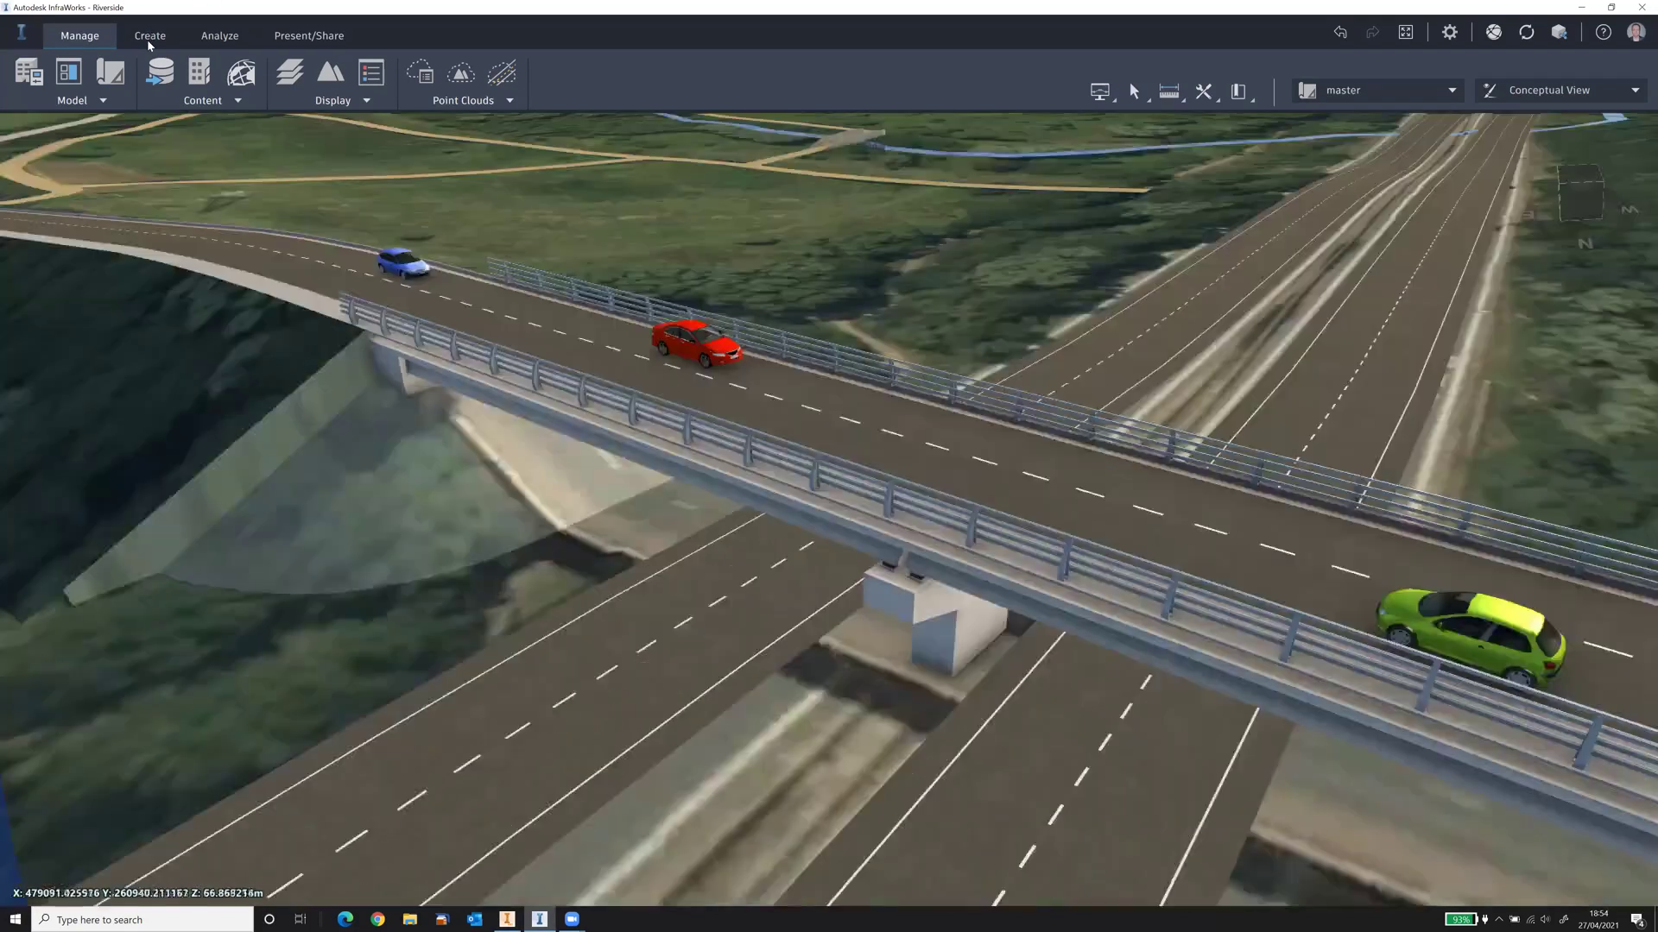
{"action": "left_click", "coordinate": [150, 38]}
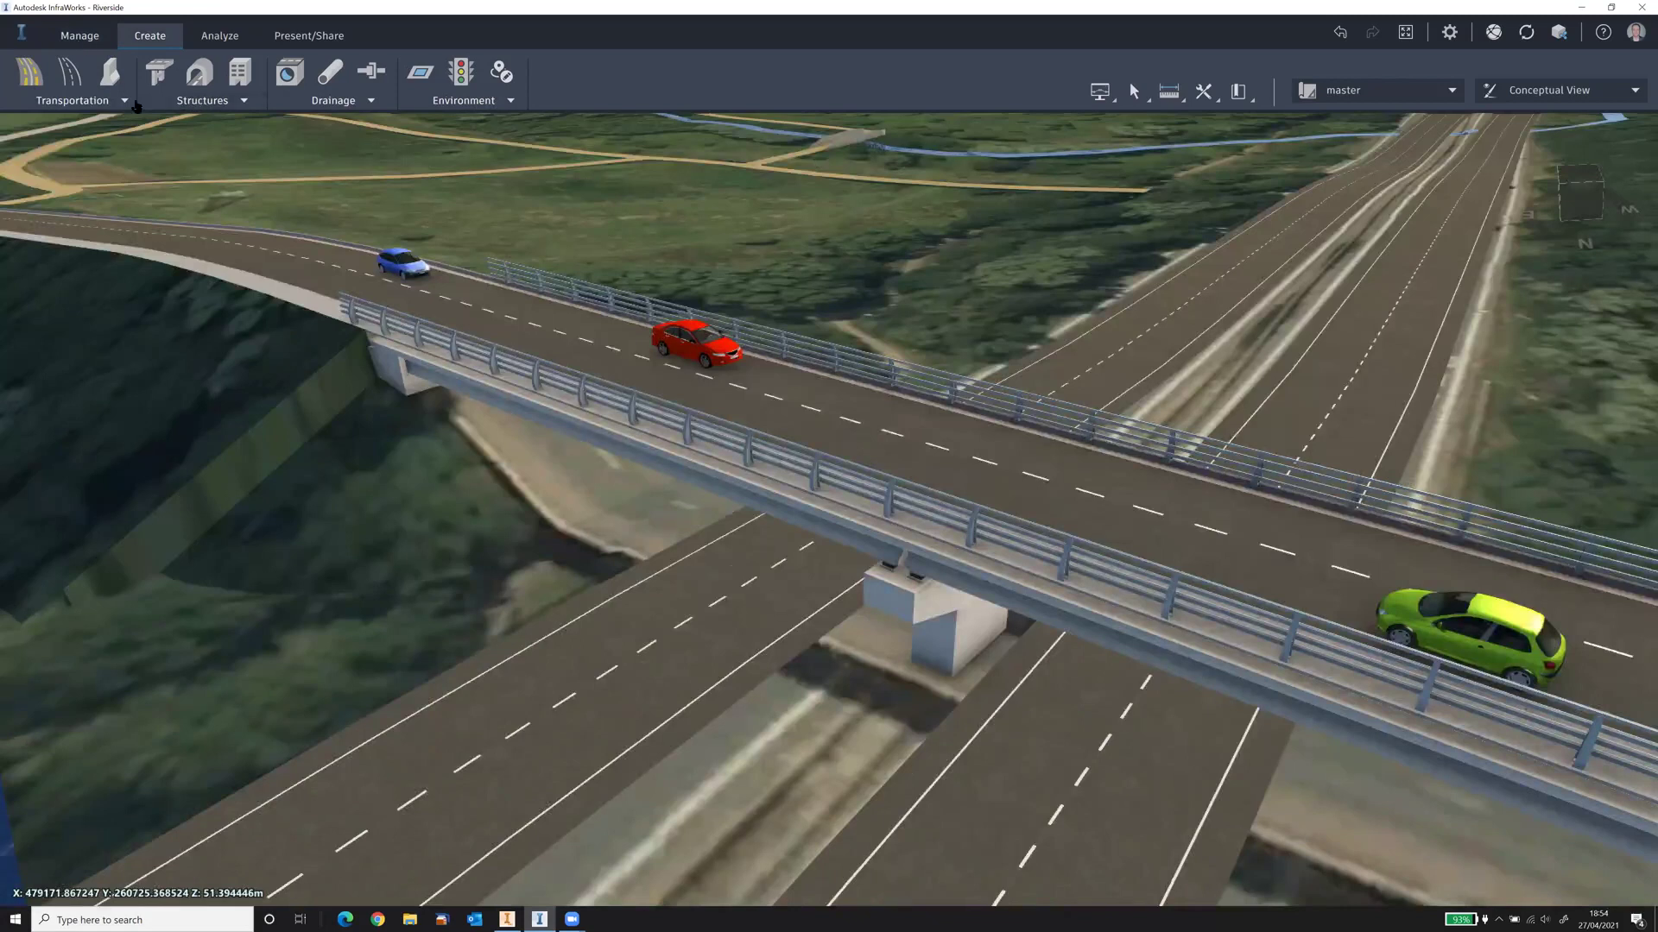
{"action": "left_click", "coordinate": [80, 40]}
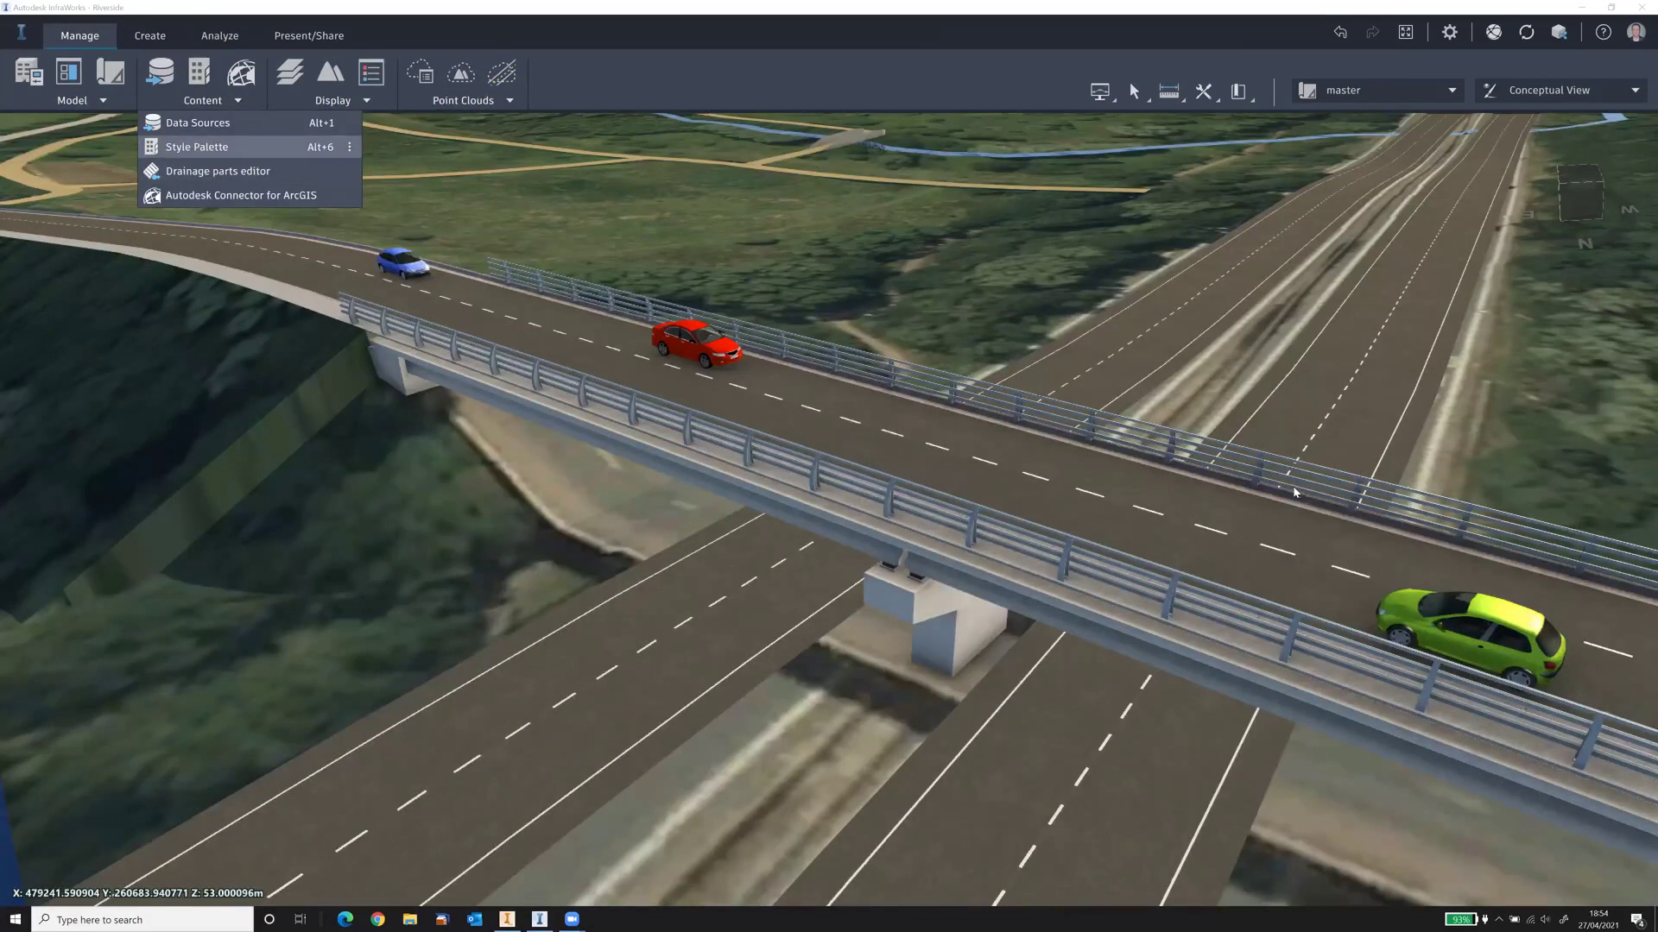
{"action": "key", "text": "alt+6"}
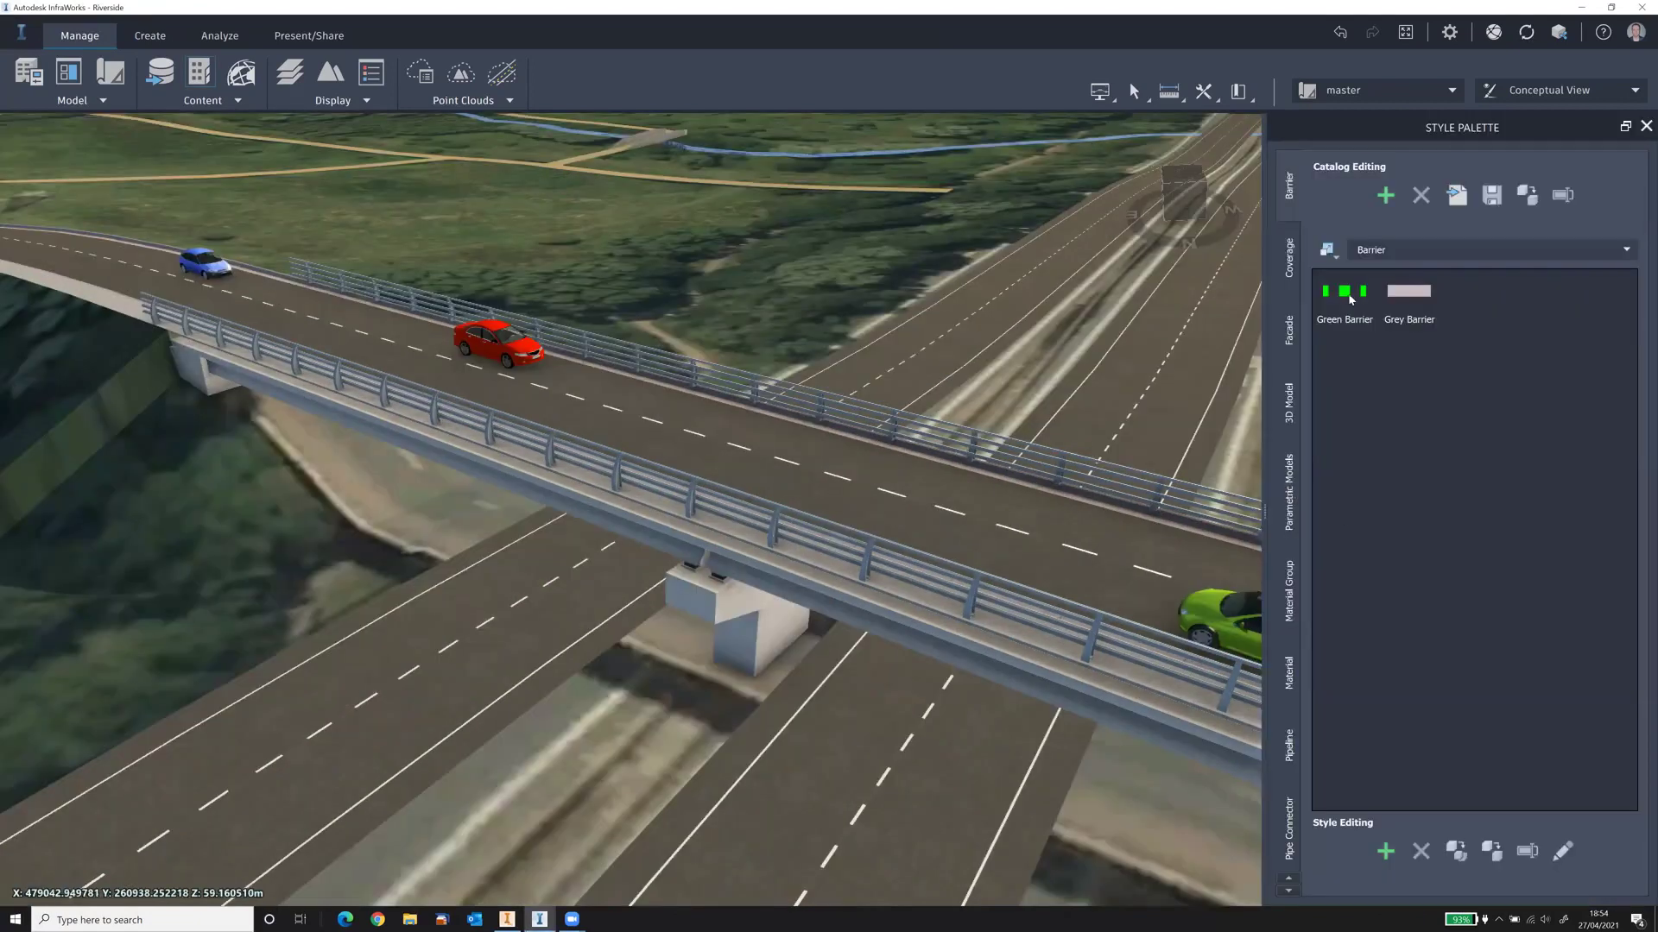
{"action": "left_click", "coordinate": [1288, 492]}
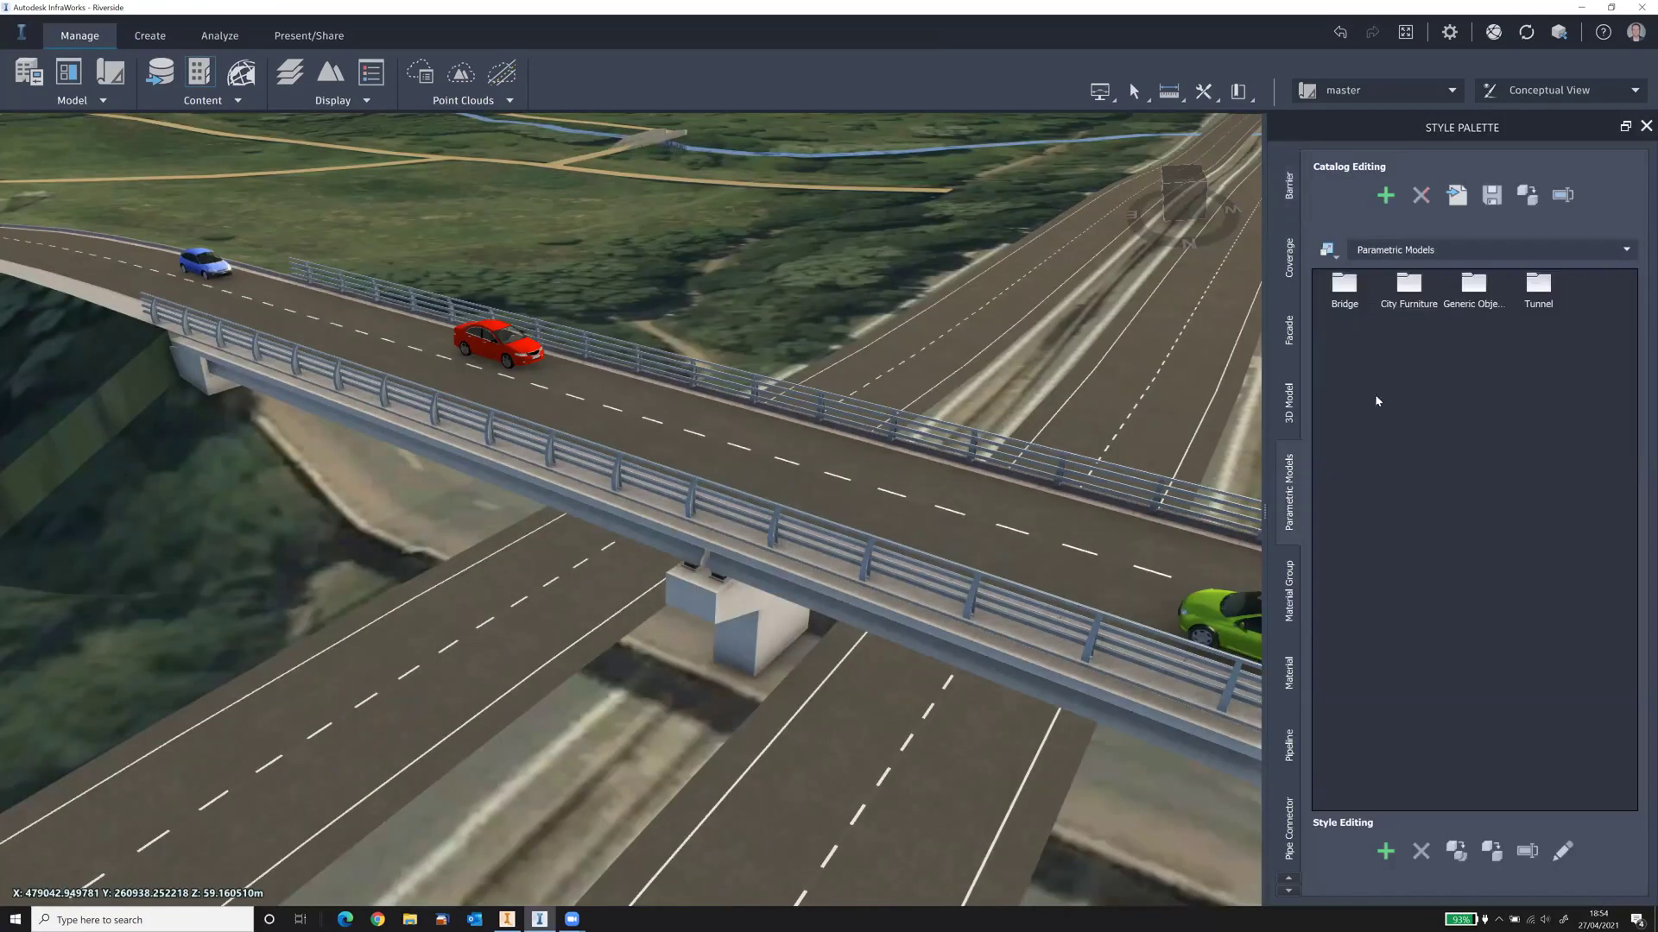
{"action": "double_click", "coordinate": [1345, 416]}
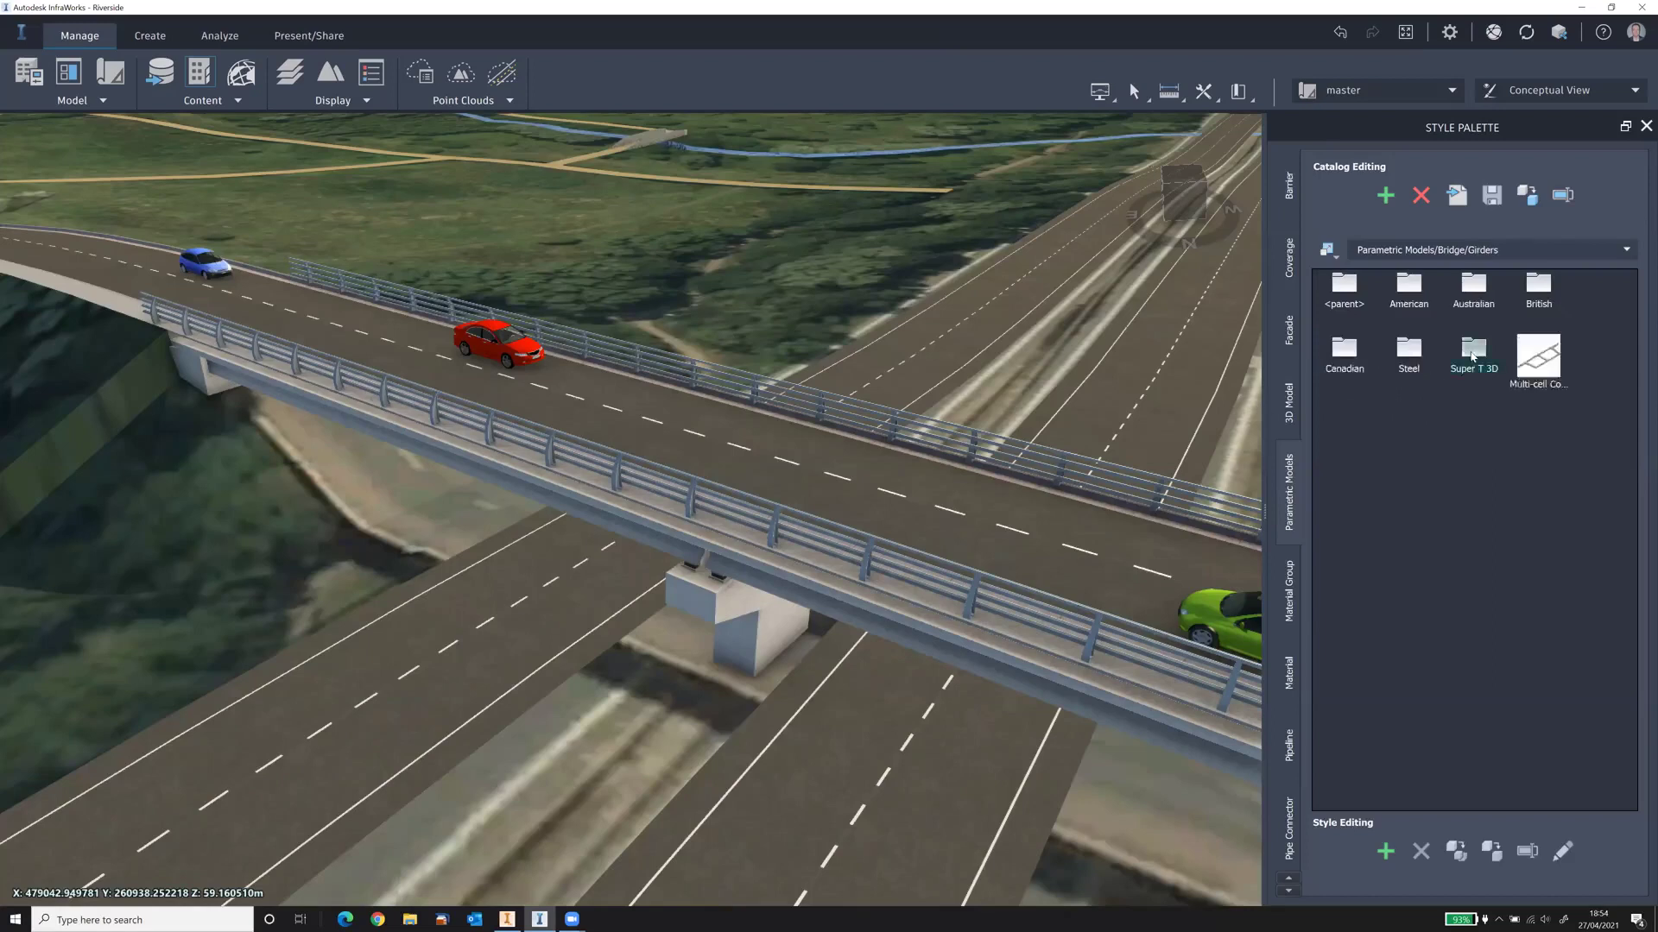
{"action": "double_click", "coordinate": [1537, 354]}
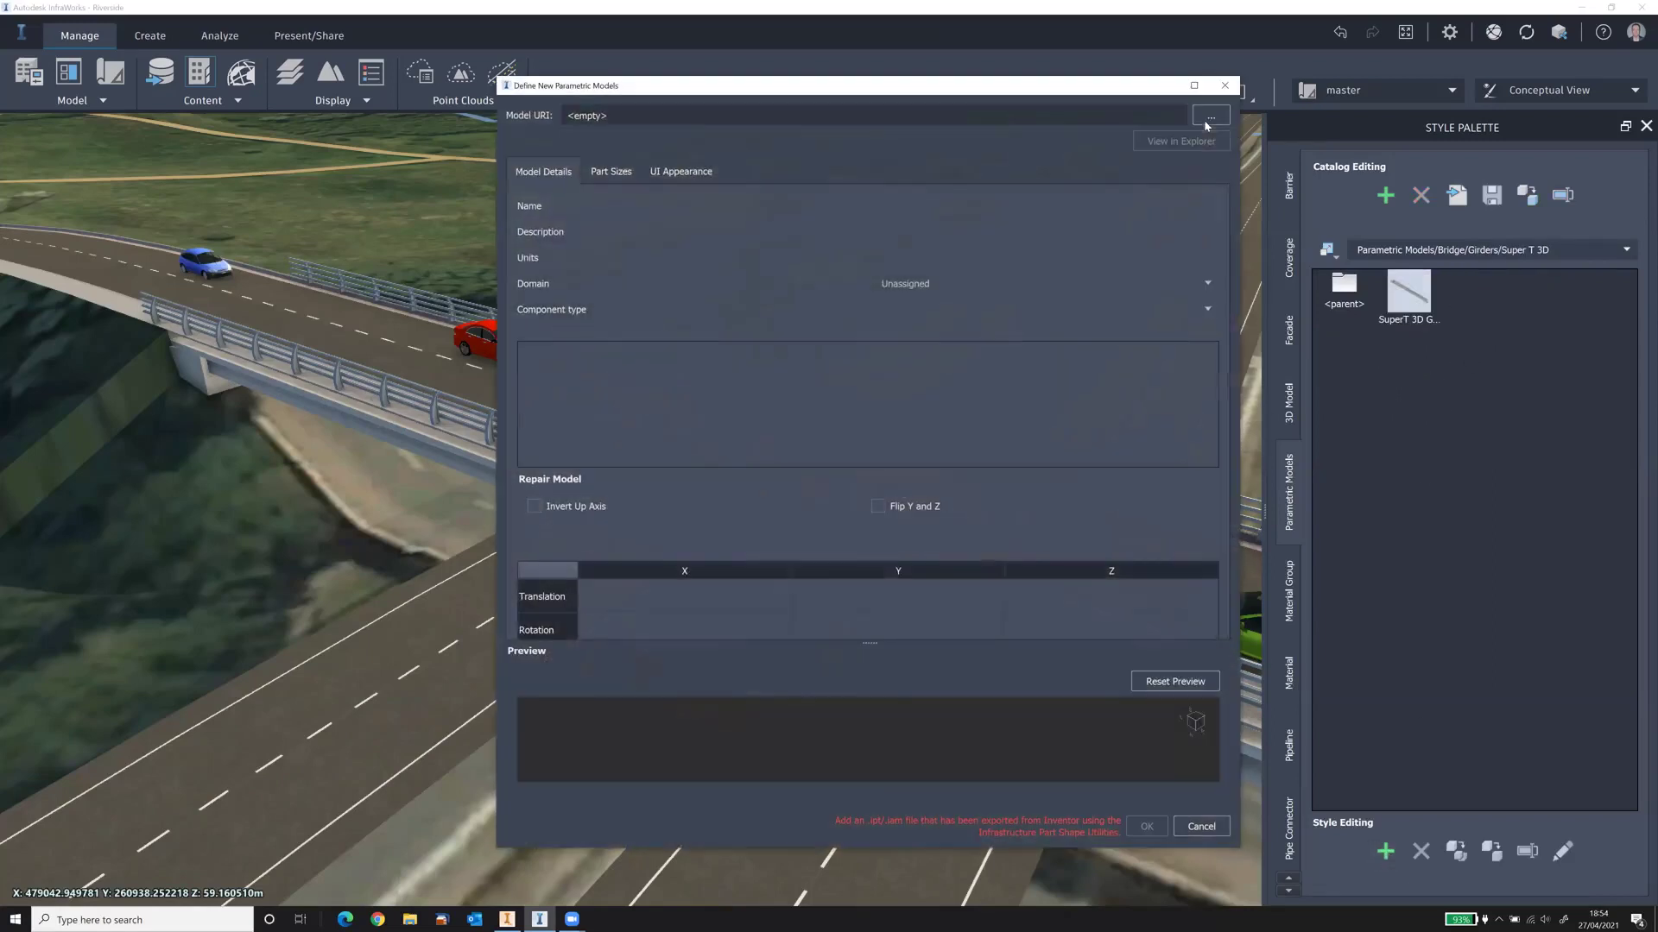
Step: Load 1234.ipt as the source file of a new parametric model
{"action": "left_click", "coordinate": [1212, 116]}
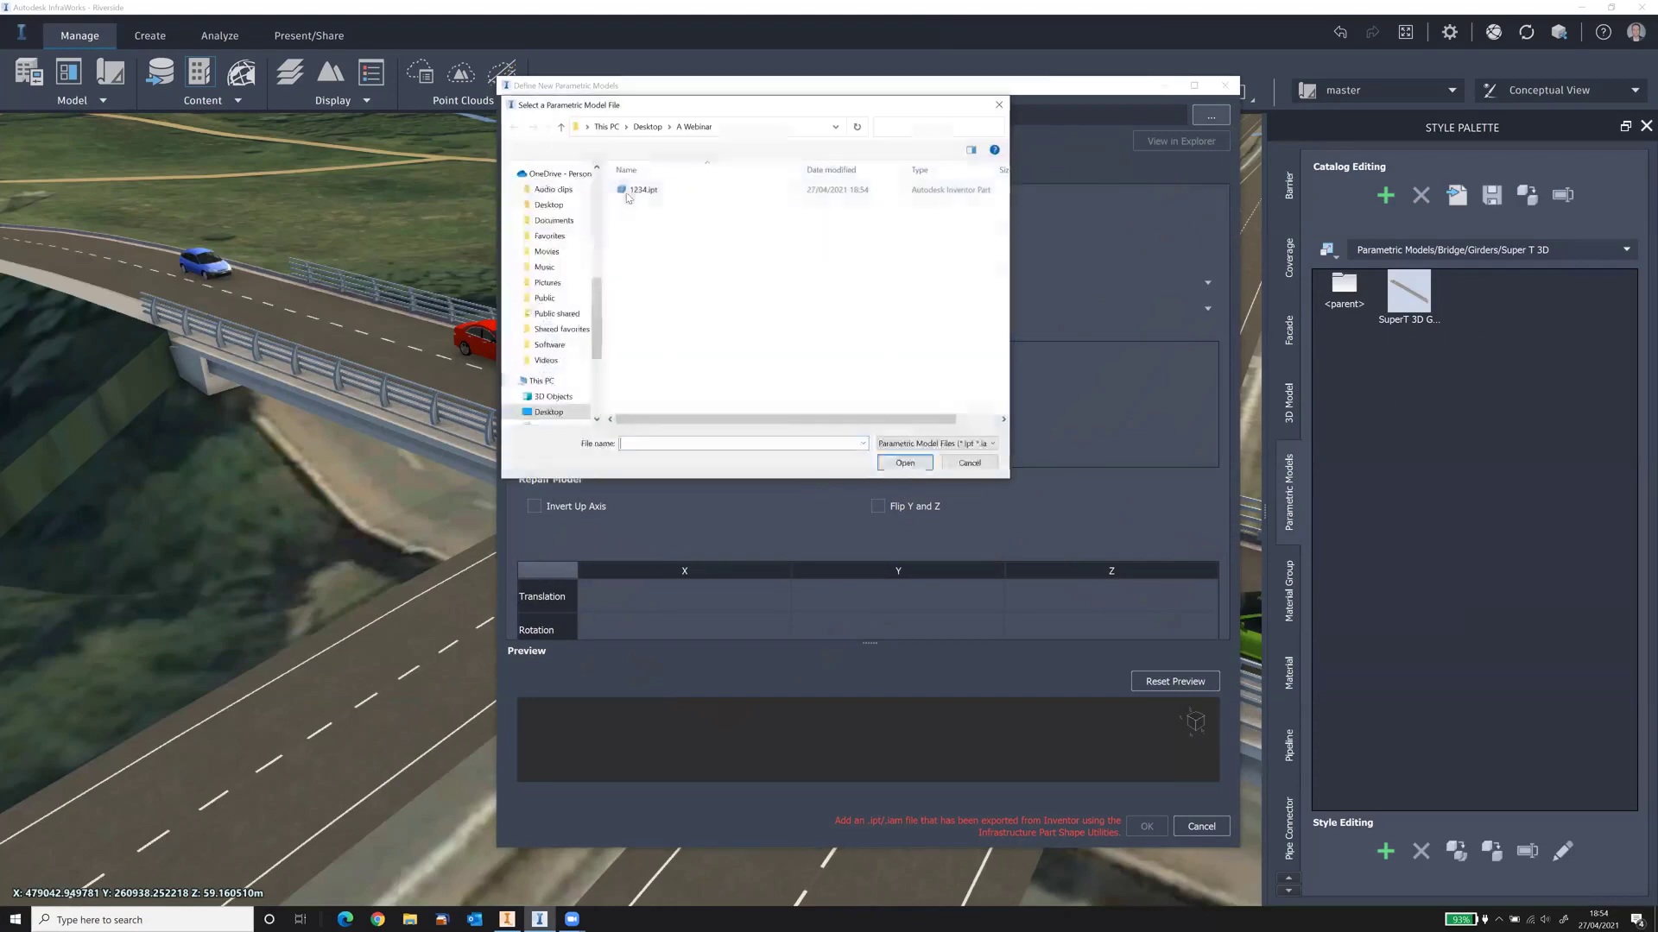
{"action": "left_click", "coordinate": [628, 191]}
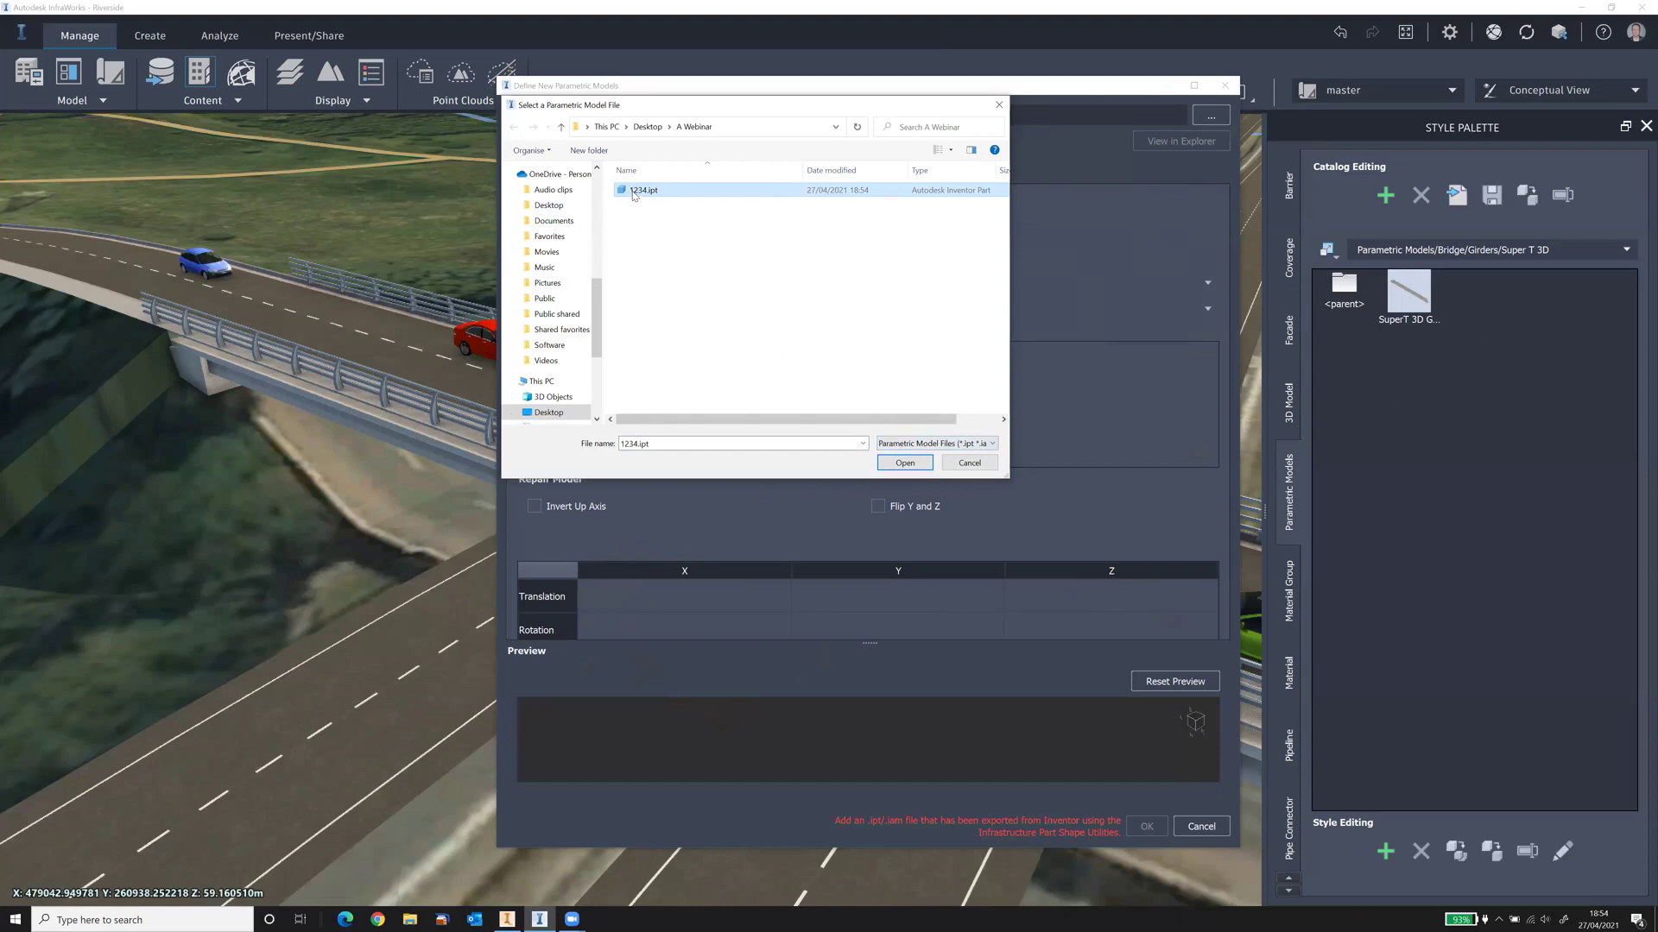
{"action": "left_click", "coordinate": [898, 462]}
Step: Set the model's domain to Bridge, component type to Girder and girder type to 3D girder
{"action": "left_click", "coordinate": [918, 285]}
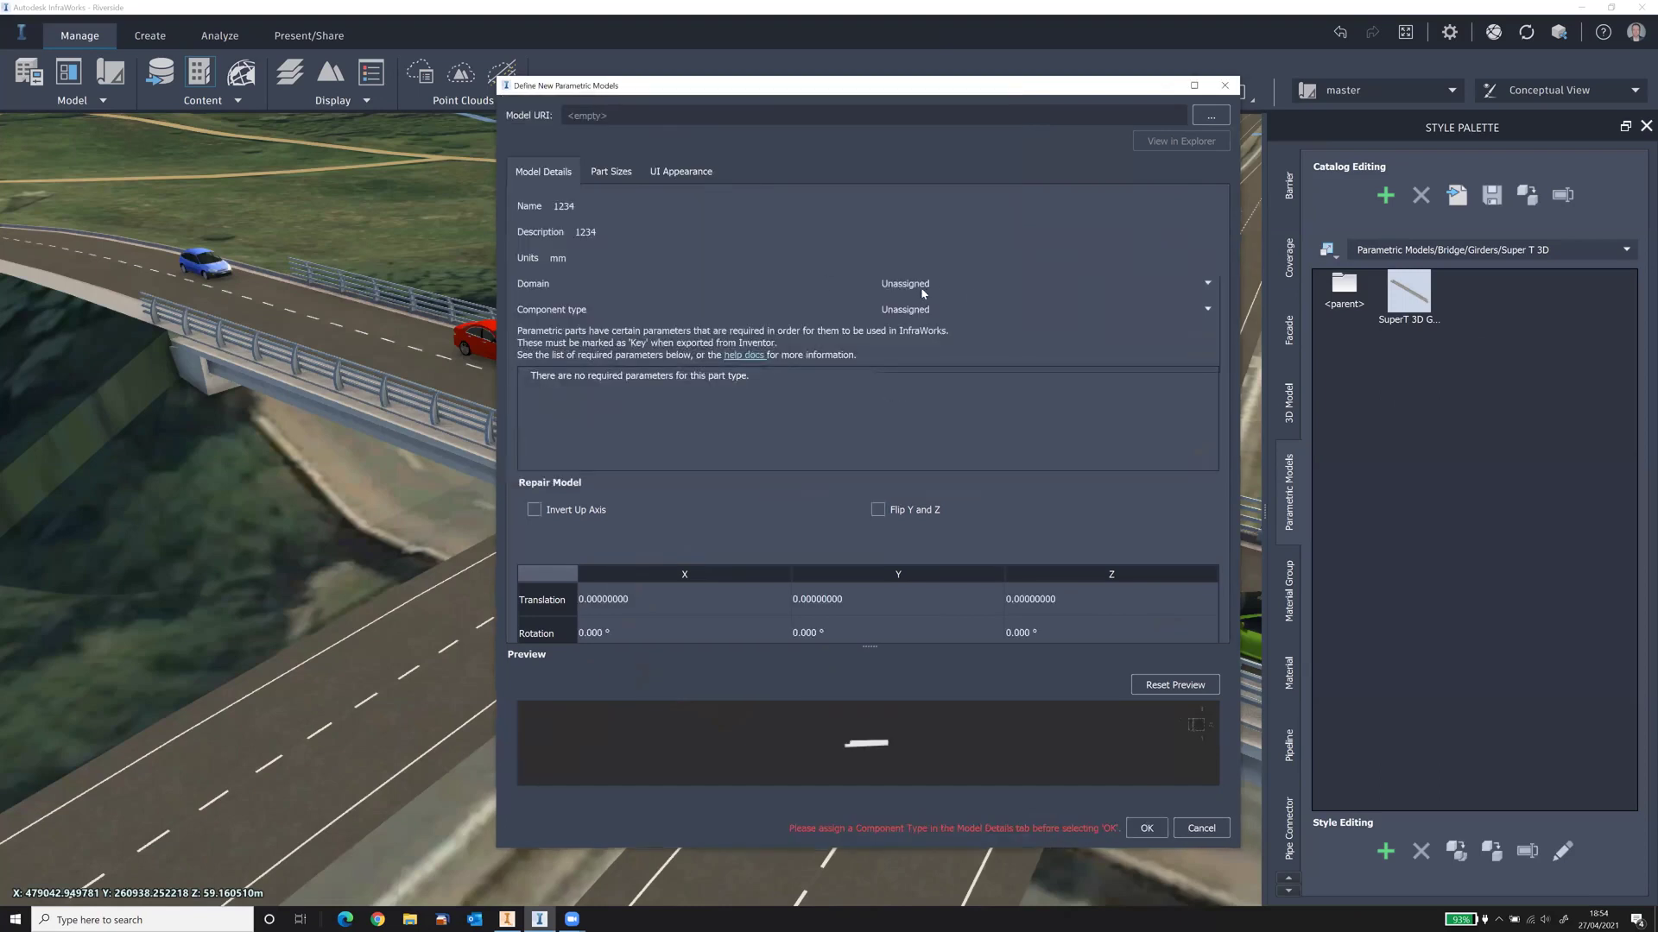
{"action": "left_click", "coordinate": [927, 309]}
{"action": "left_click", "coordinate": [905, 309]}
{"action": "left_click", "coordinate": [905, 386]}
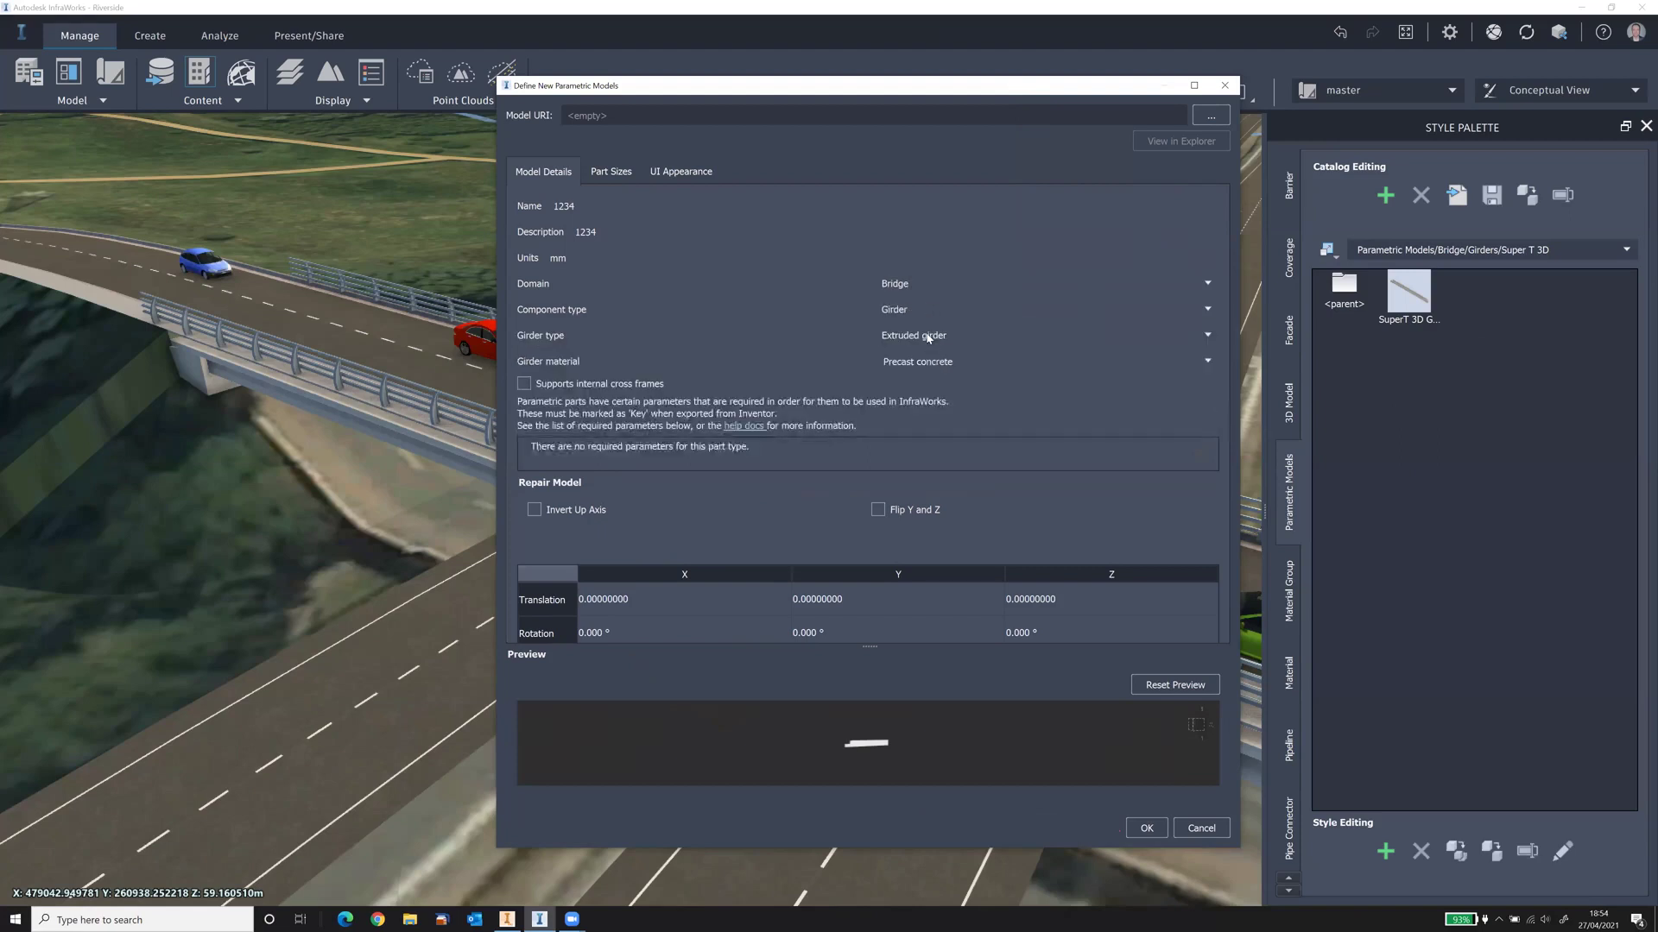
{"action": "left_click", "coordinate": [929, 338]}
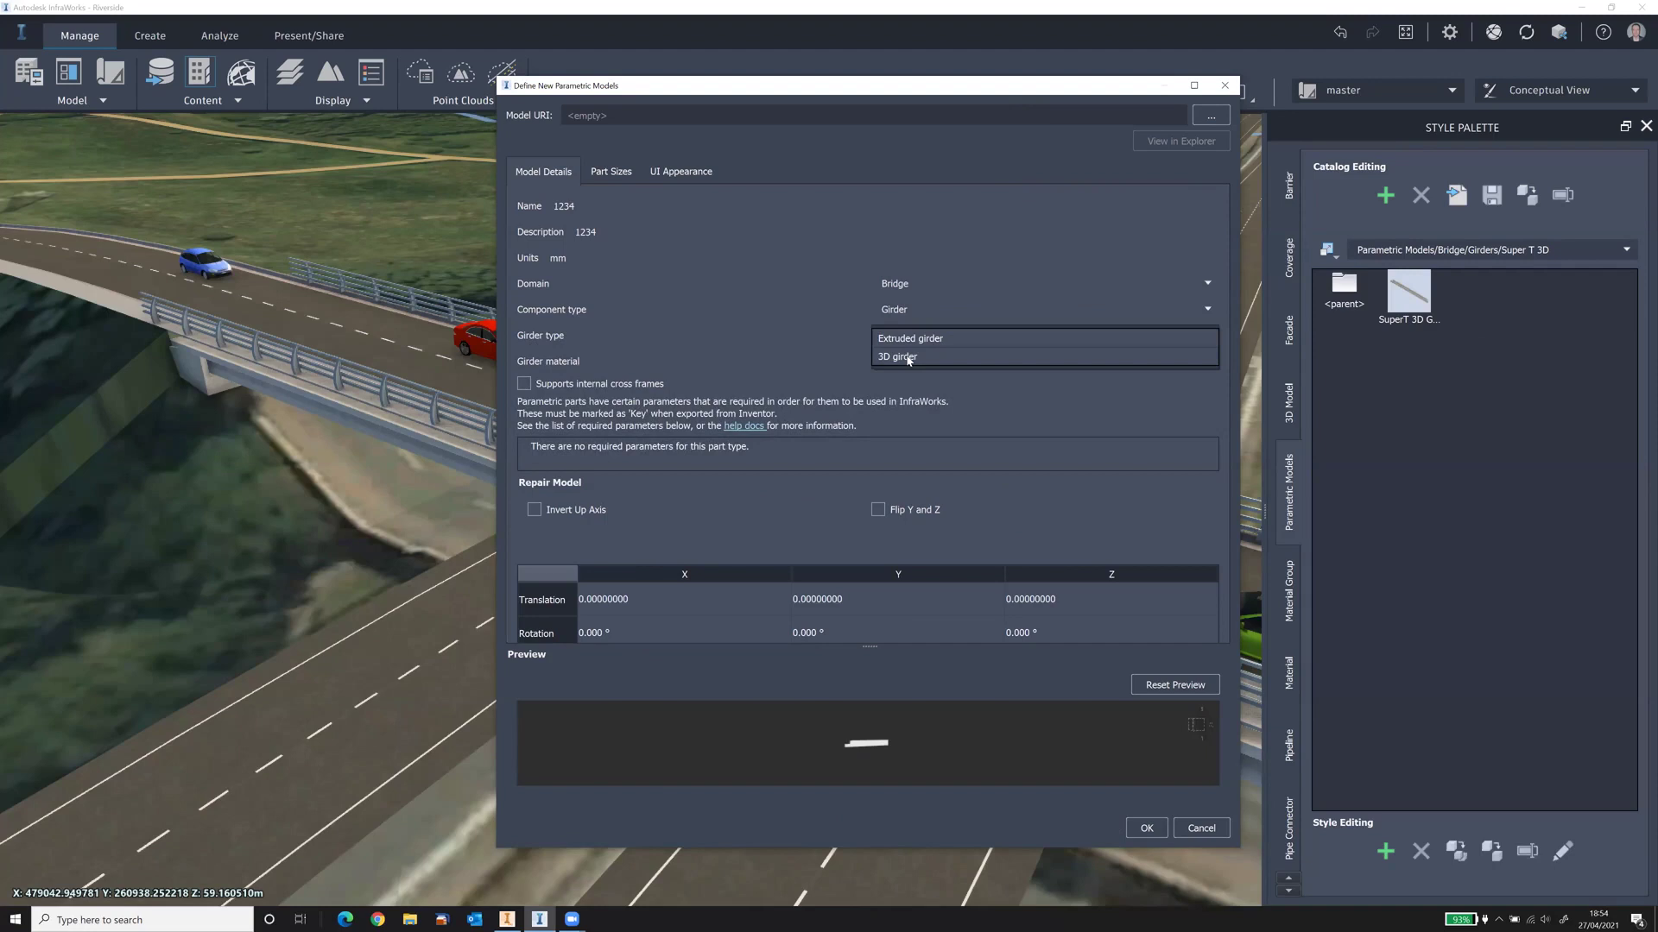
{"action": "left_click", "coordinate": [906, 358]}
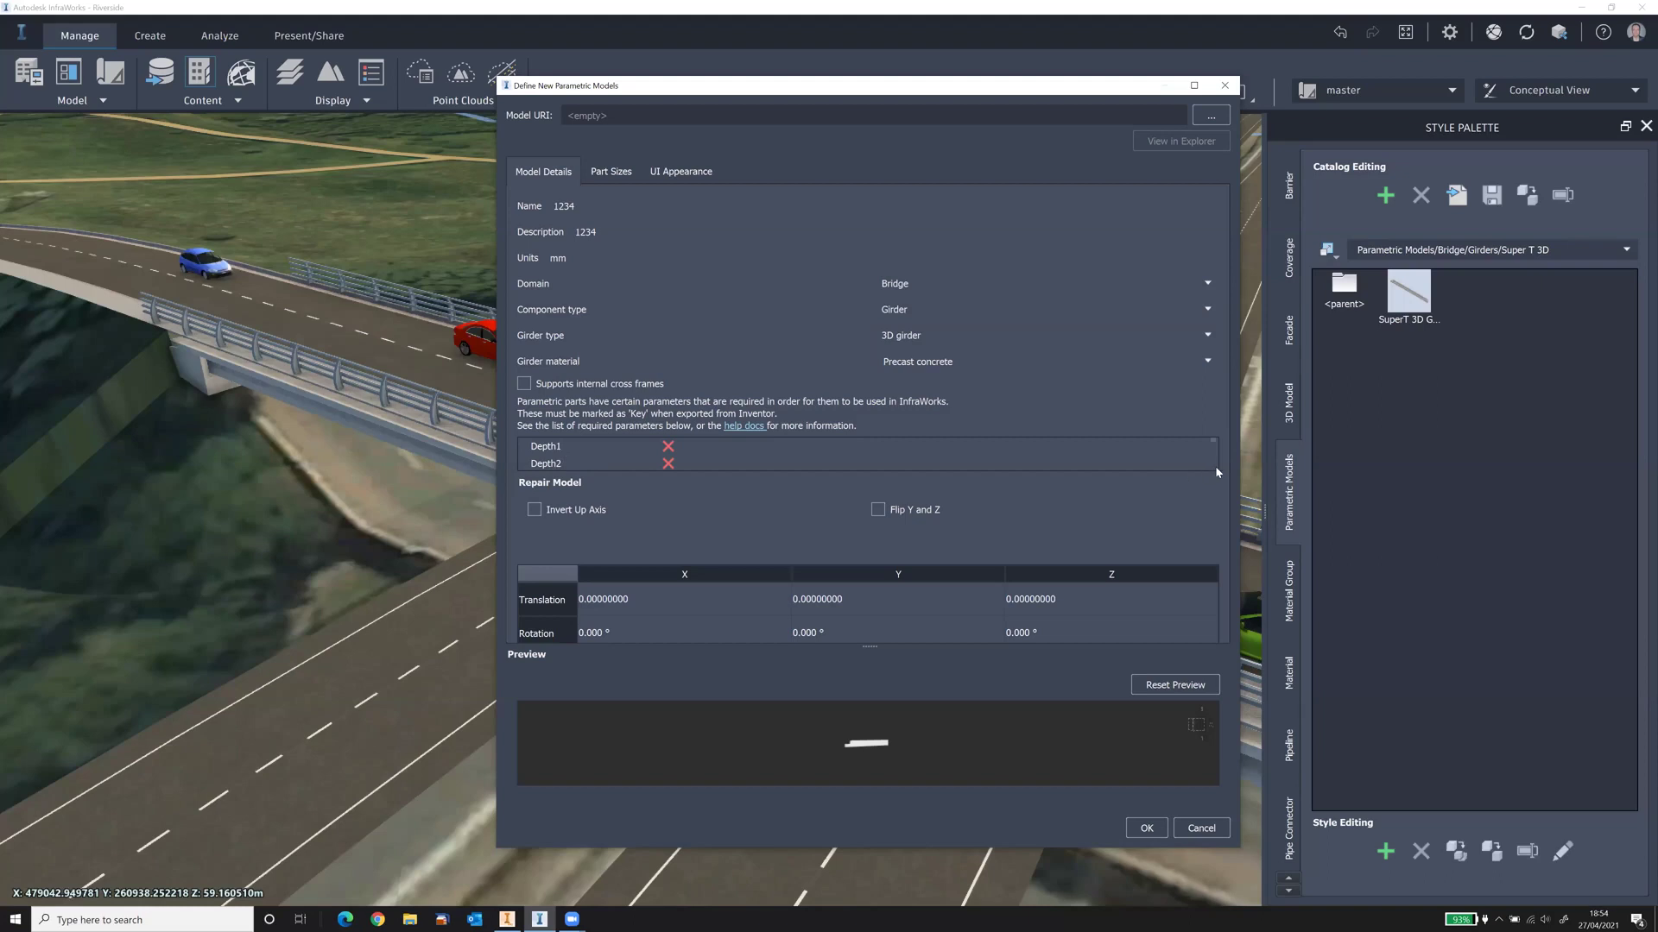
{"action": "scroll", "coordinate": [1216, 472], "scroll_direction": "down", "scroll_amount": 3}
Step: On the UI Appearance tab, set HasCut's type to Toggle
{"action": "left_click", "coordinate": [679, 173]}
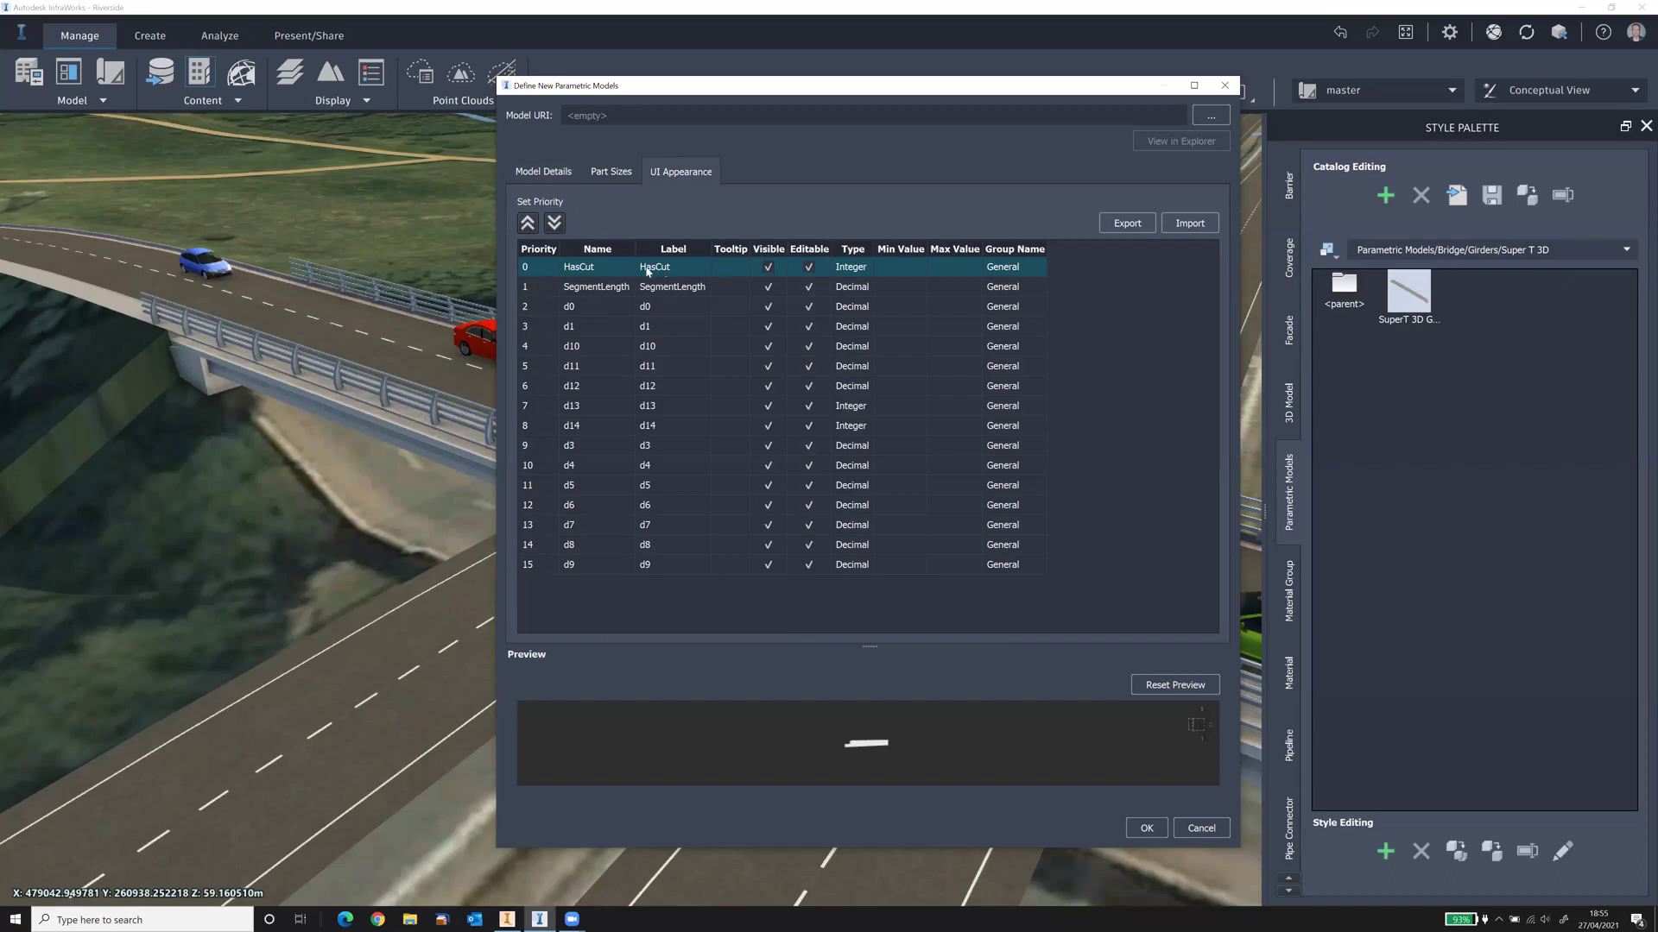
{"action": "left_click", "coordinate": [855, 271]}
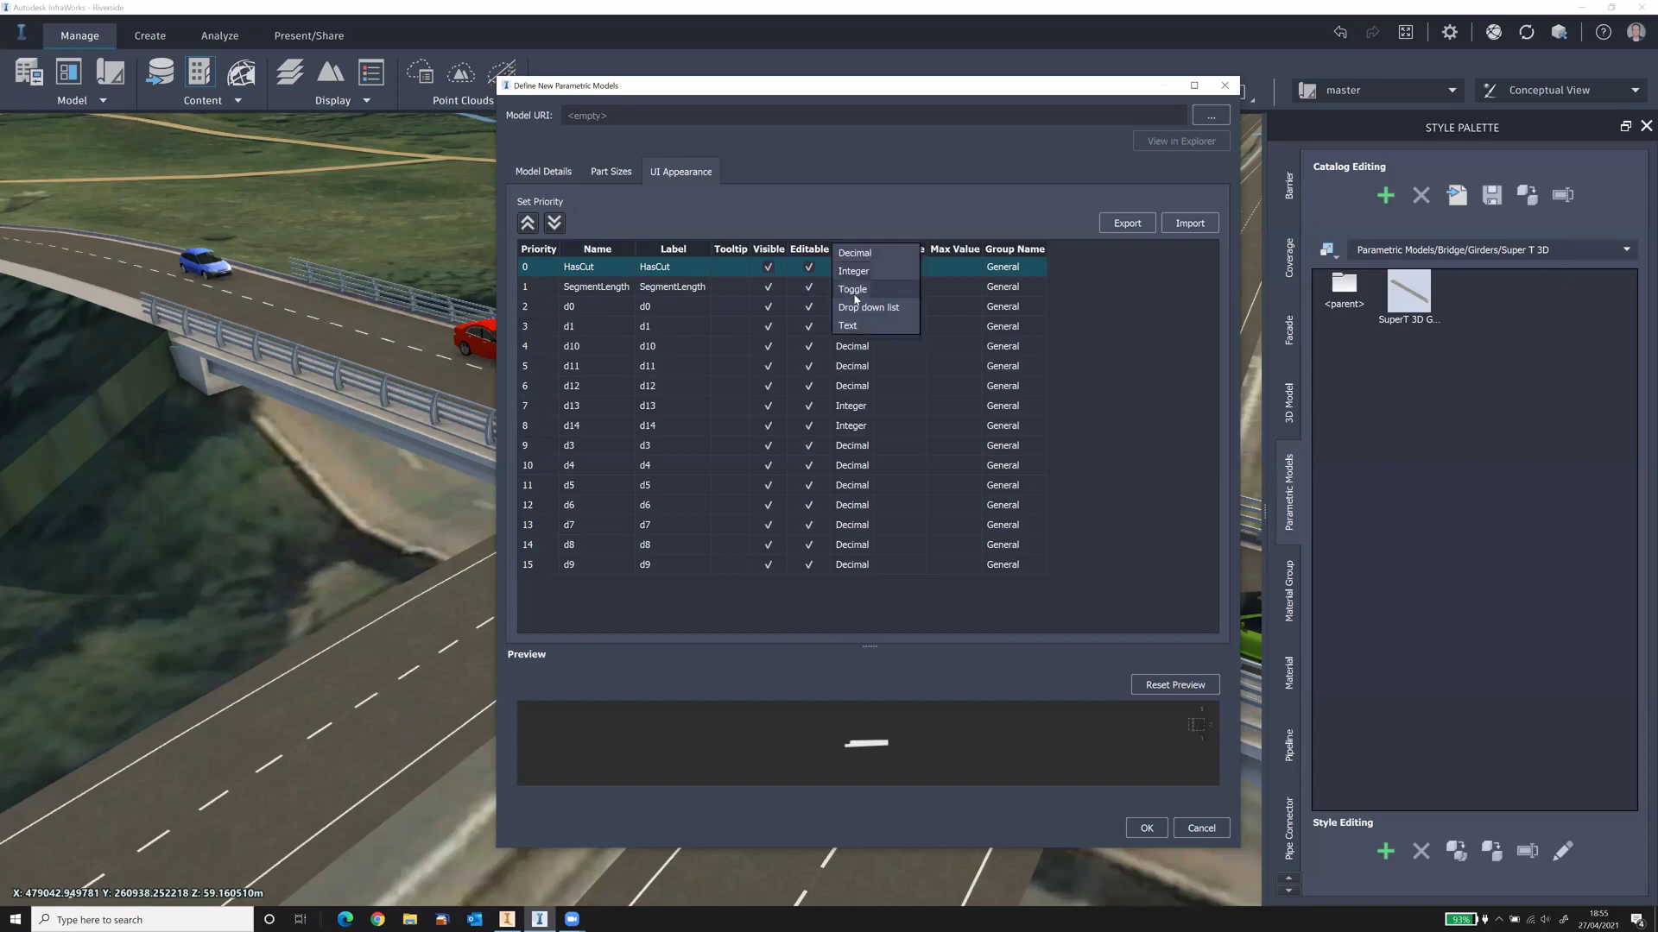
{"action": "left_click", "coordinate": [854, 290]}
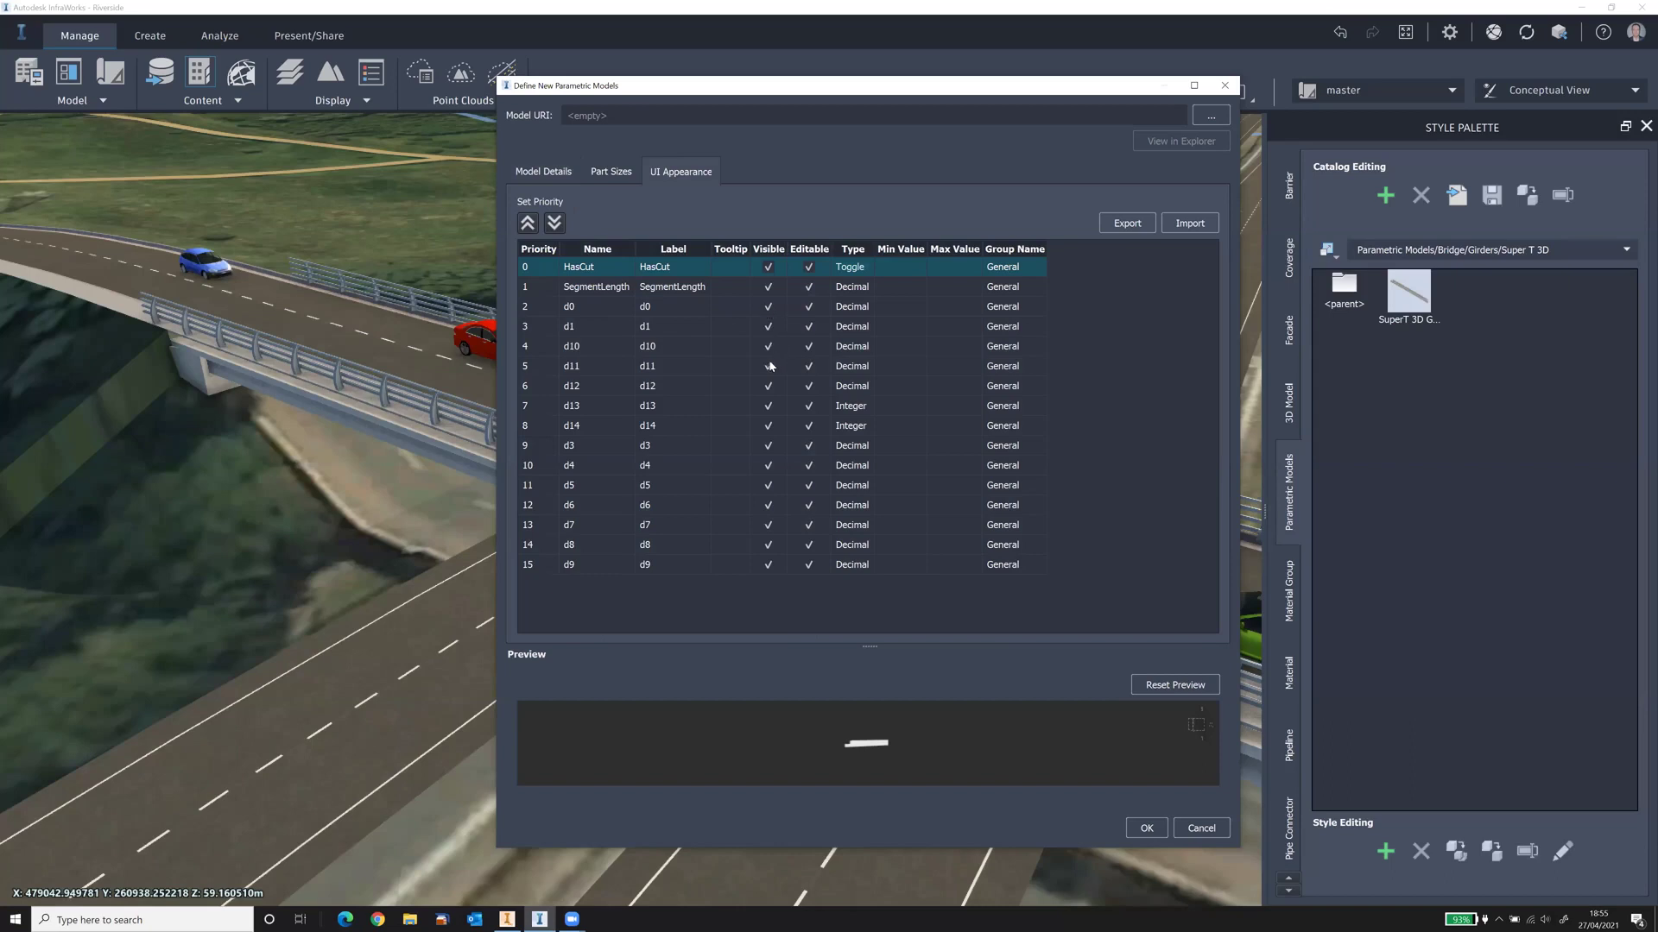
Step: Hide parameters d12, d13, d14, d3, d4, d5 and d6, and save the girder model
{"action": "left_click", "coordinate": [769, 386]}
{"action": "left_click", "coordinate": [768, 405]}
{"action": "left_click", "coordinate": [768, 426]}
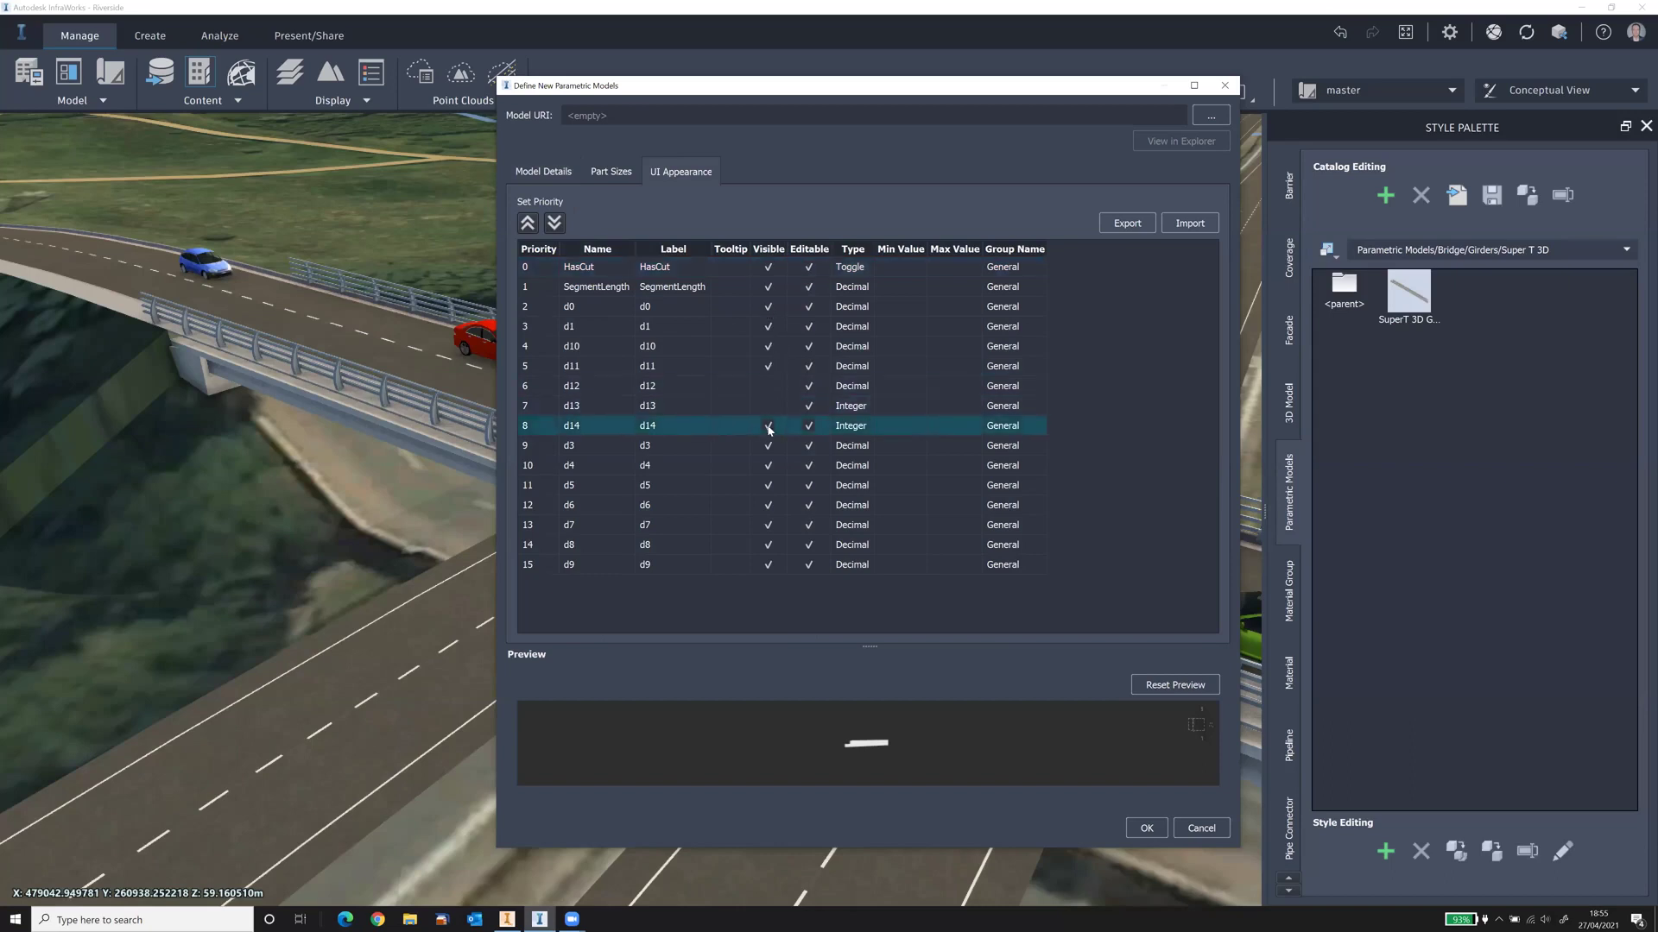
{"action": "left_click", "coordinate": [768, 445]}
{"action": "left_click", "coordinate": [768, 465]}
{"action": "left_click", "coordinate": [768, 485]}
{"action": "left_click", "coordinate": [768, 505]}
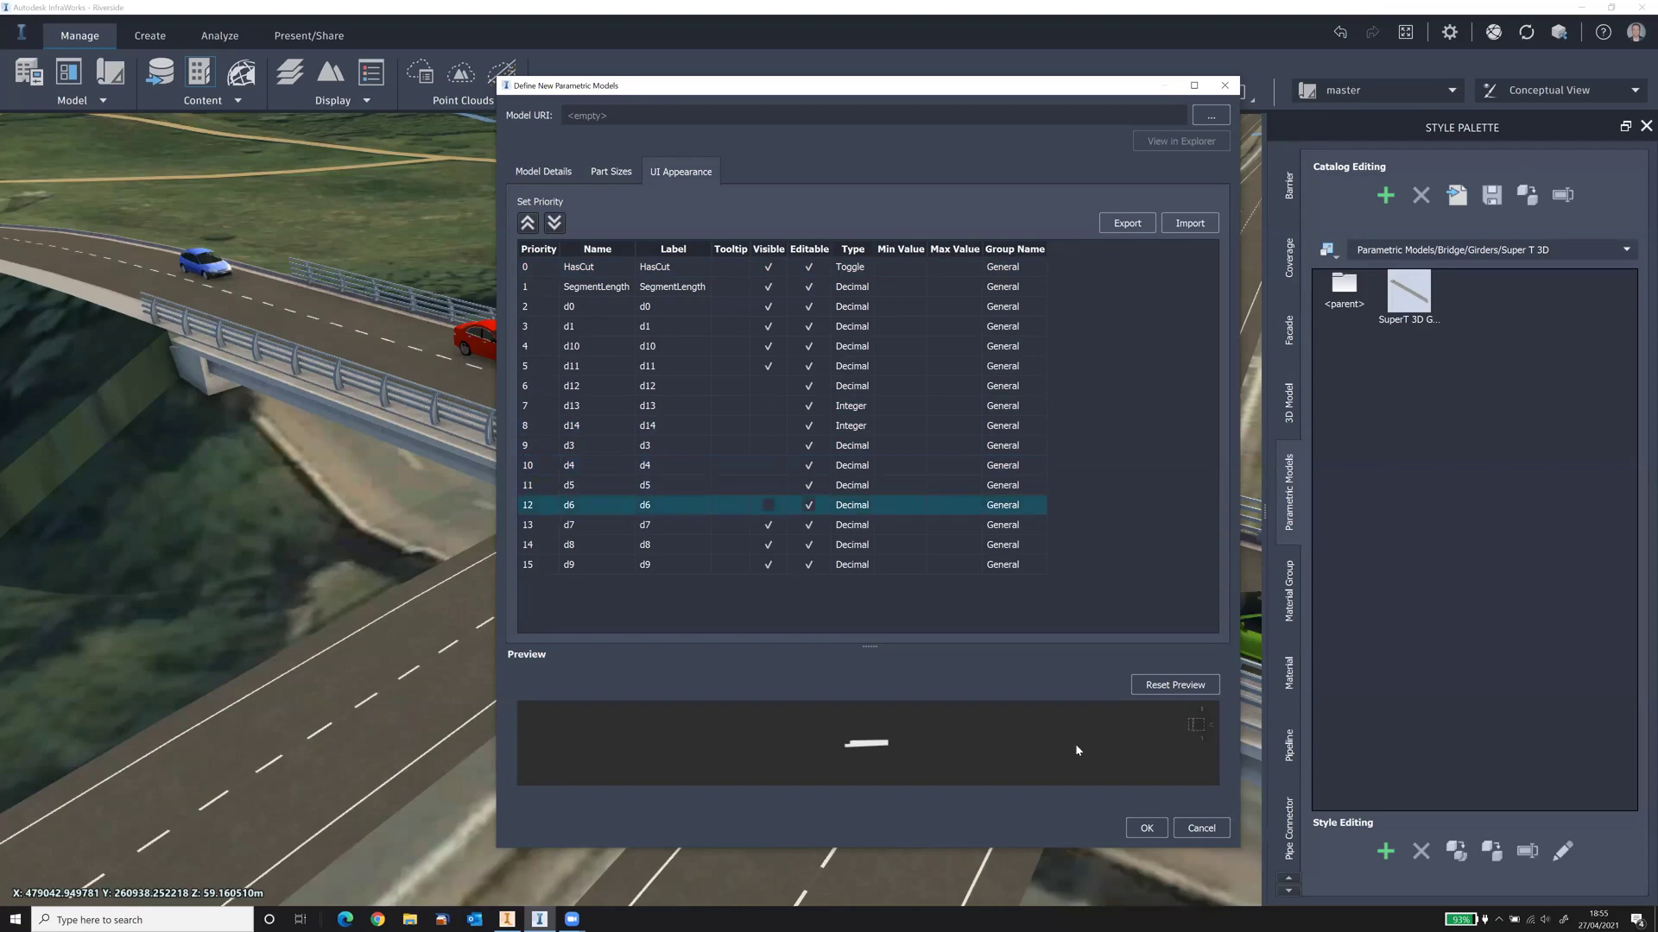
{"action": "left_click", "coordinate": [1146, 828]}
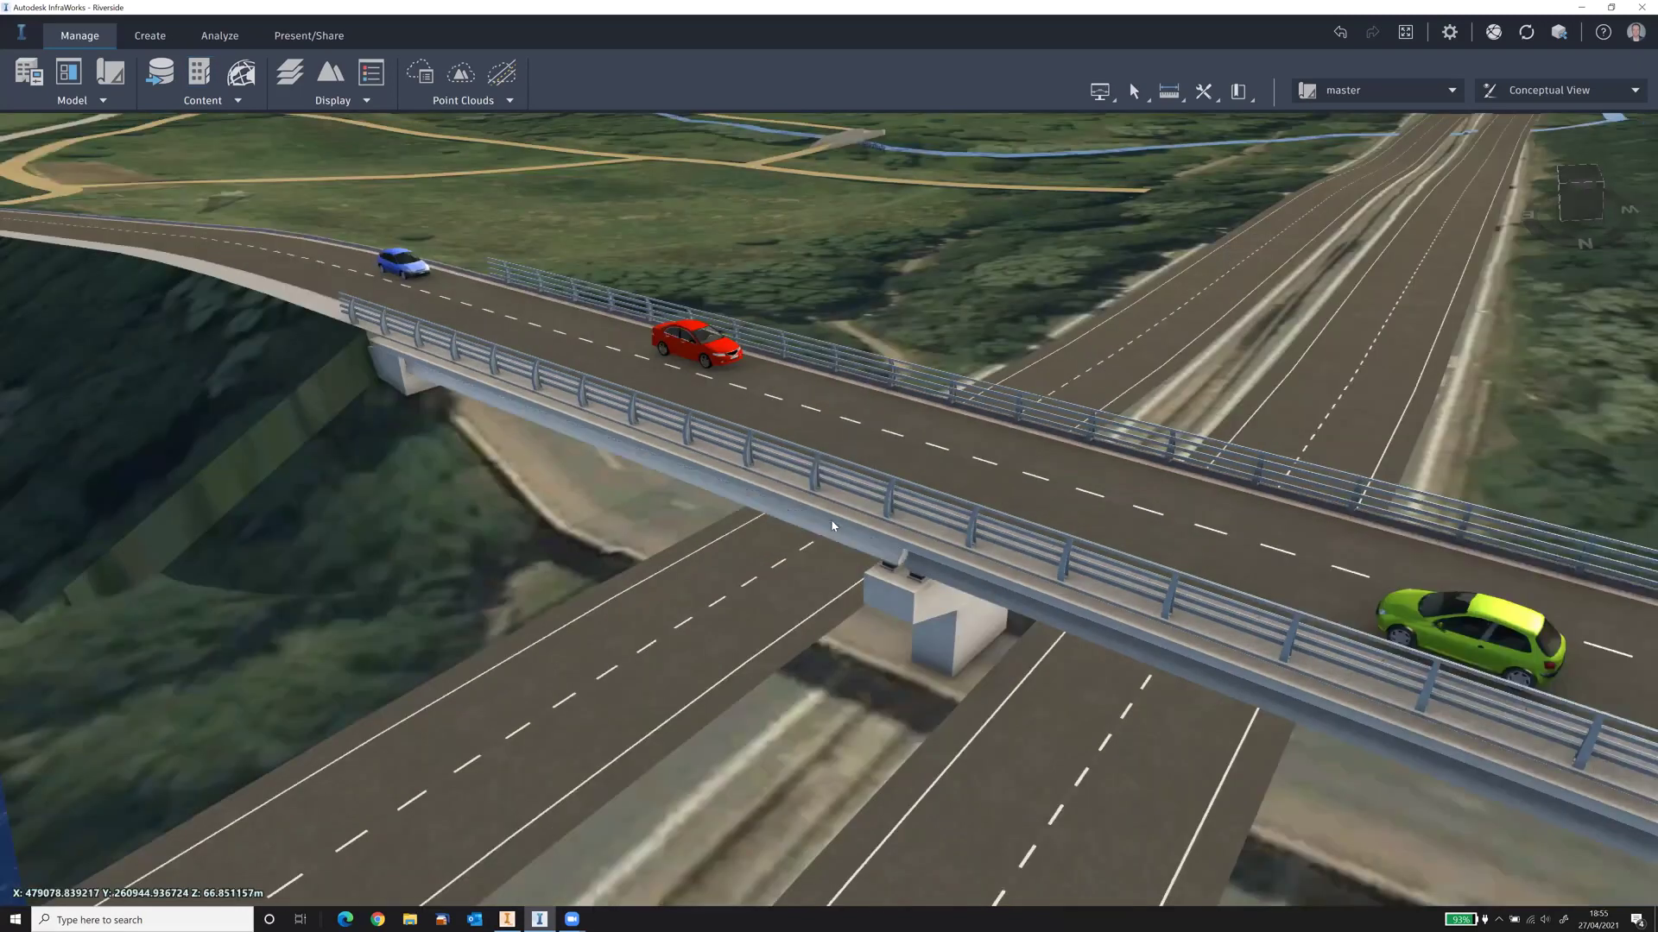
Step: Select the bridge's girder group 2 left exterior girder and assign it the new 1234 component
{"action": "left_click", "coordinate": [833, 525]}
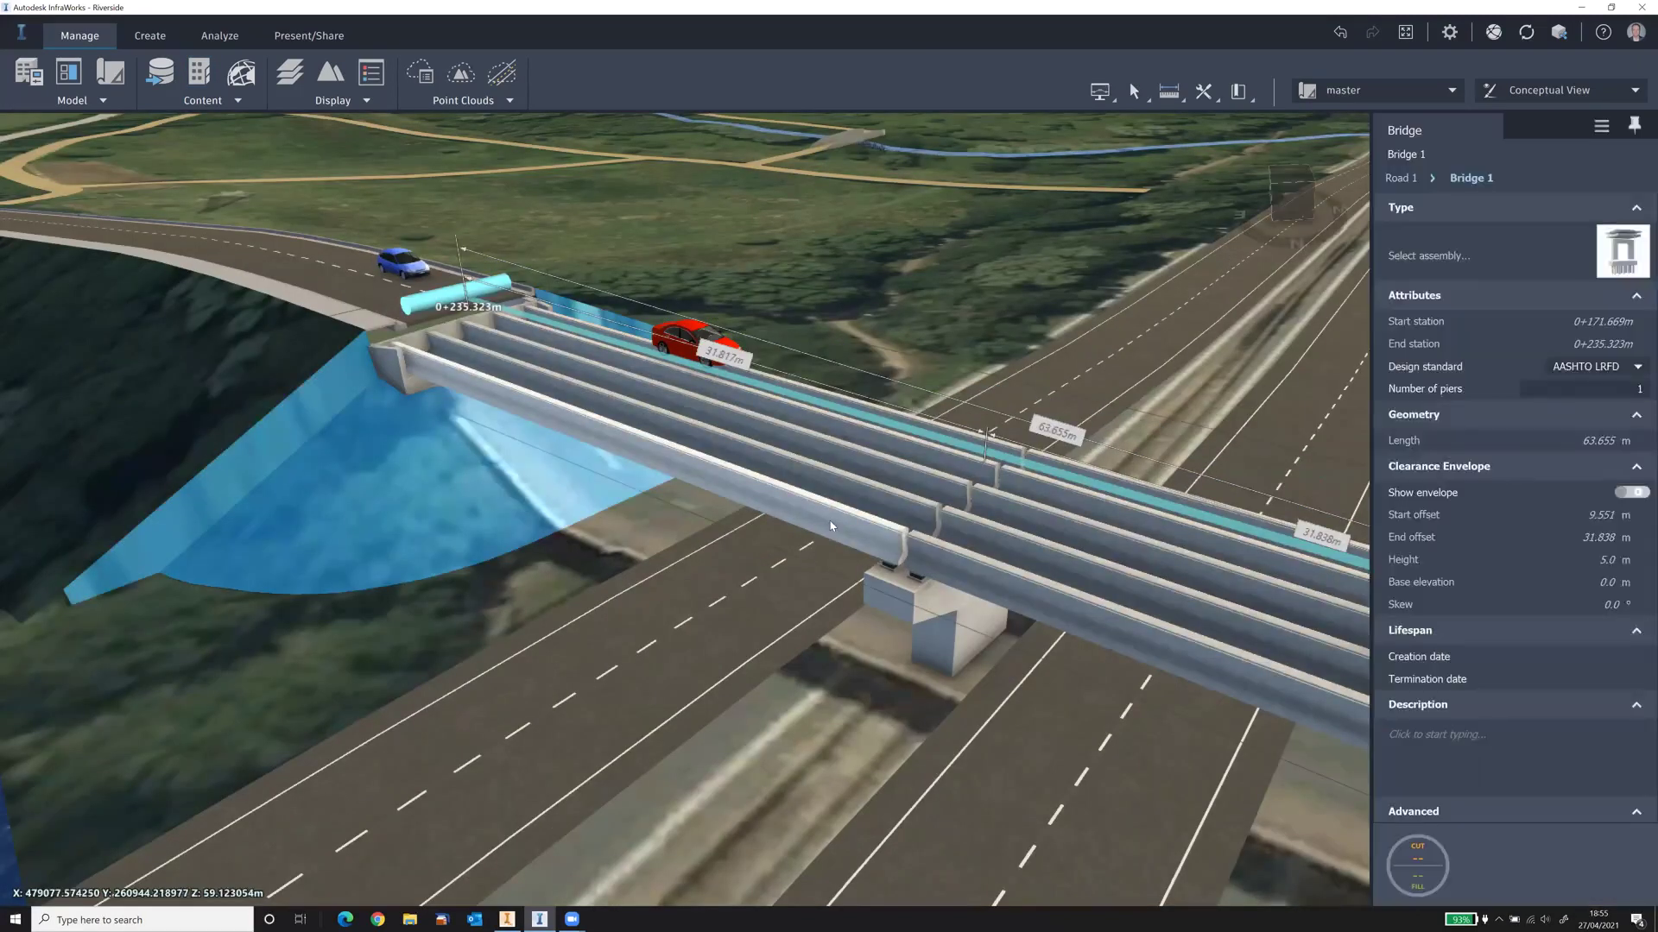
{"action": "left_click", "coordinate": [831, 525]}
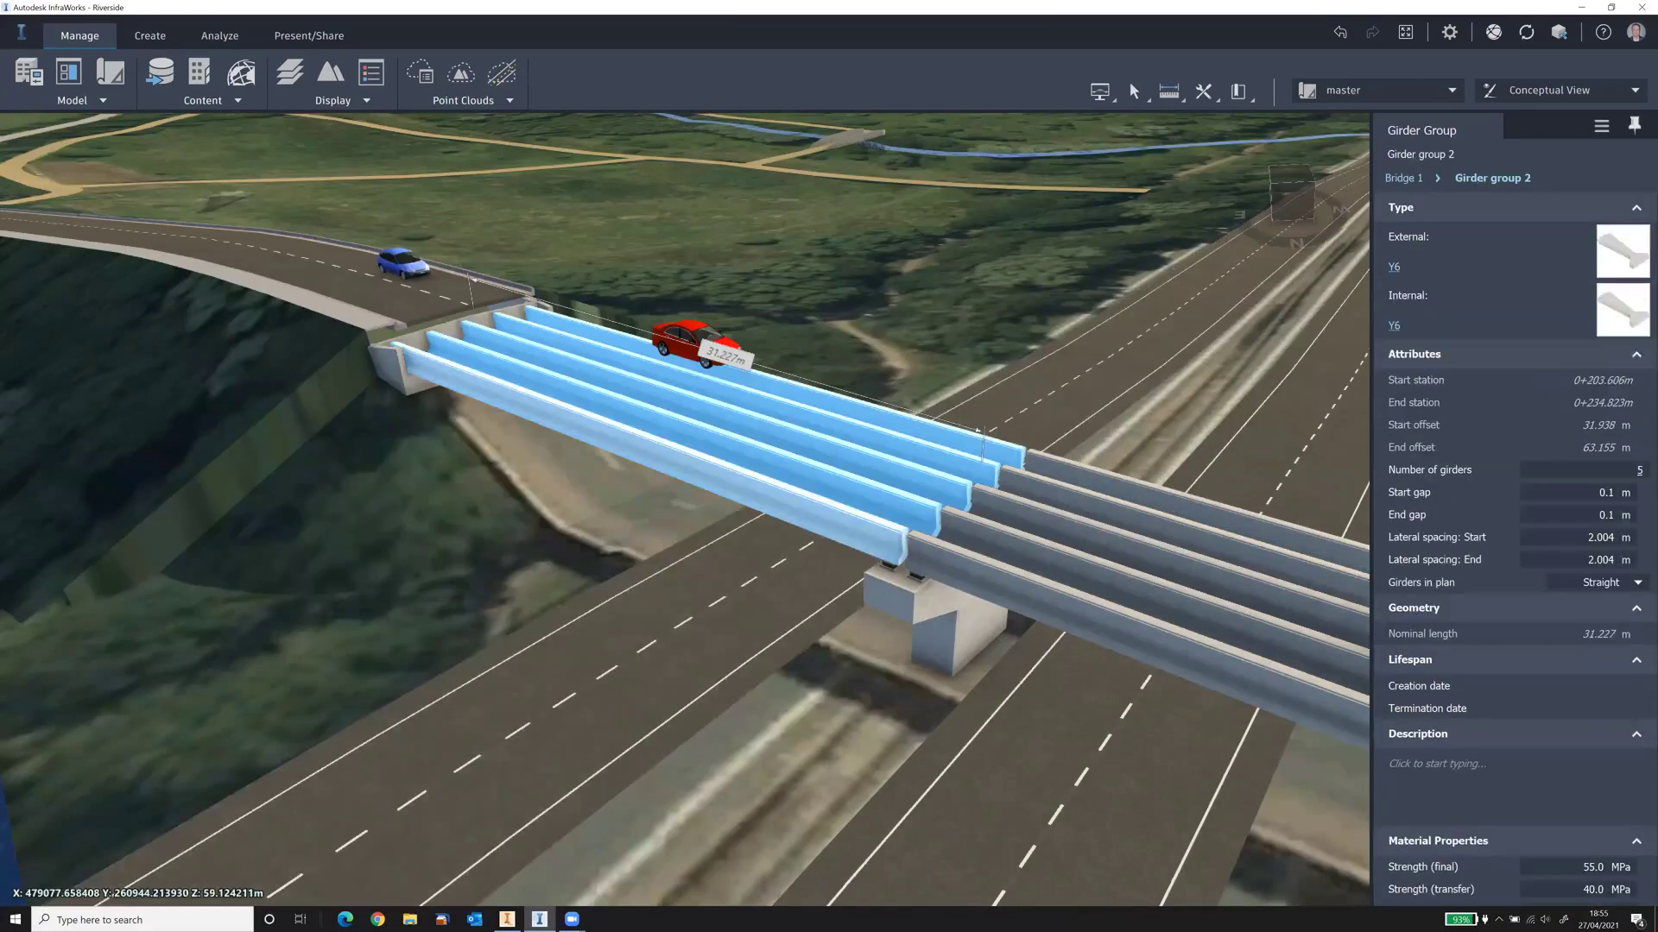
{"action": "left_click", "coordinate": [1405, 259]}
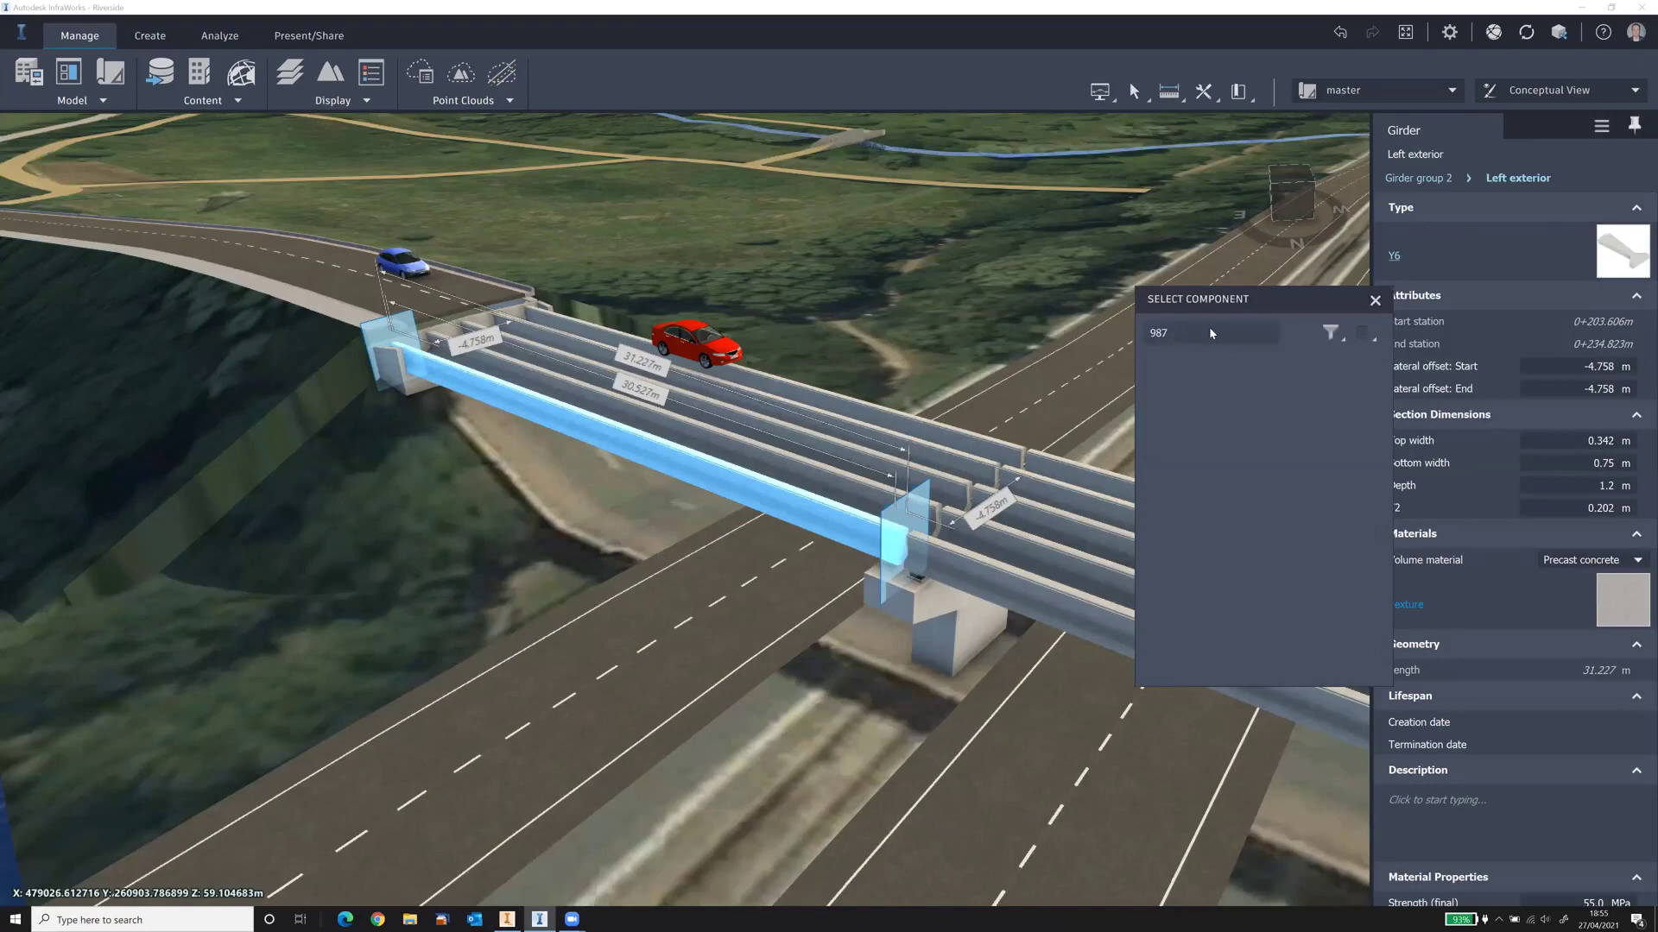
{"action": "key", "text": "BackSpace"}
{"action": "key", "text": "BackSpace"}
{"action": "key", "text": "BackSpace"}
{"action": "type", "text": "12"}
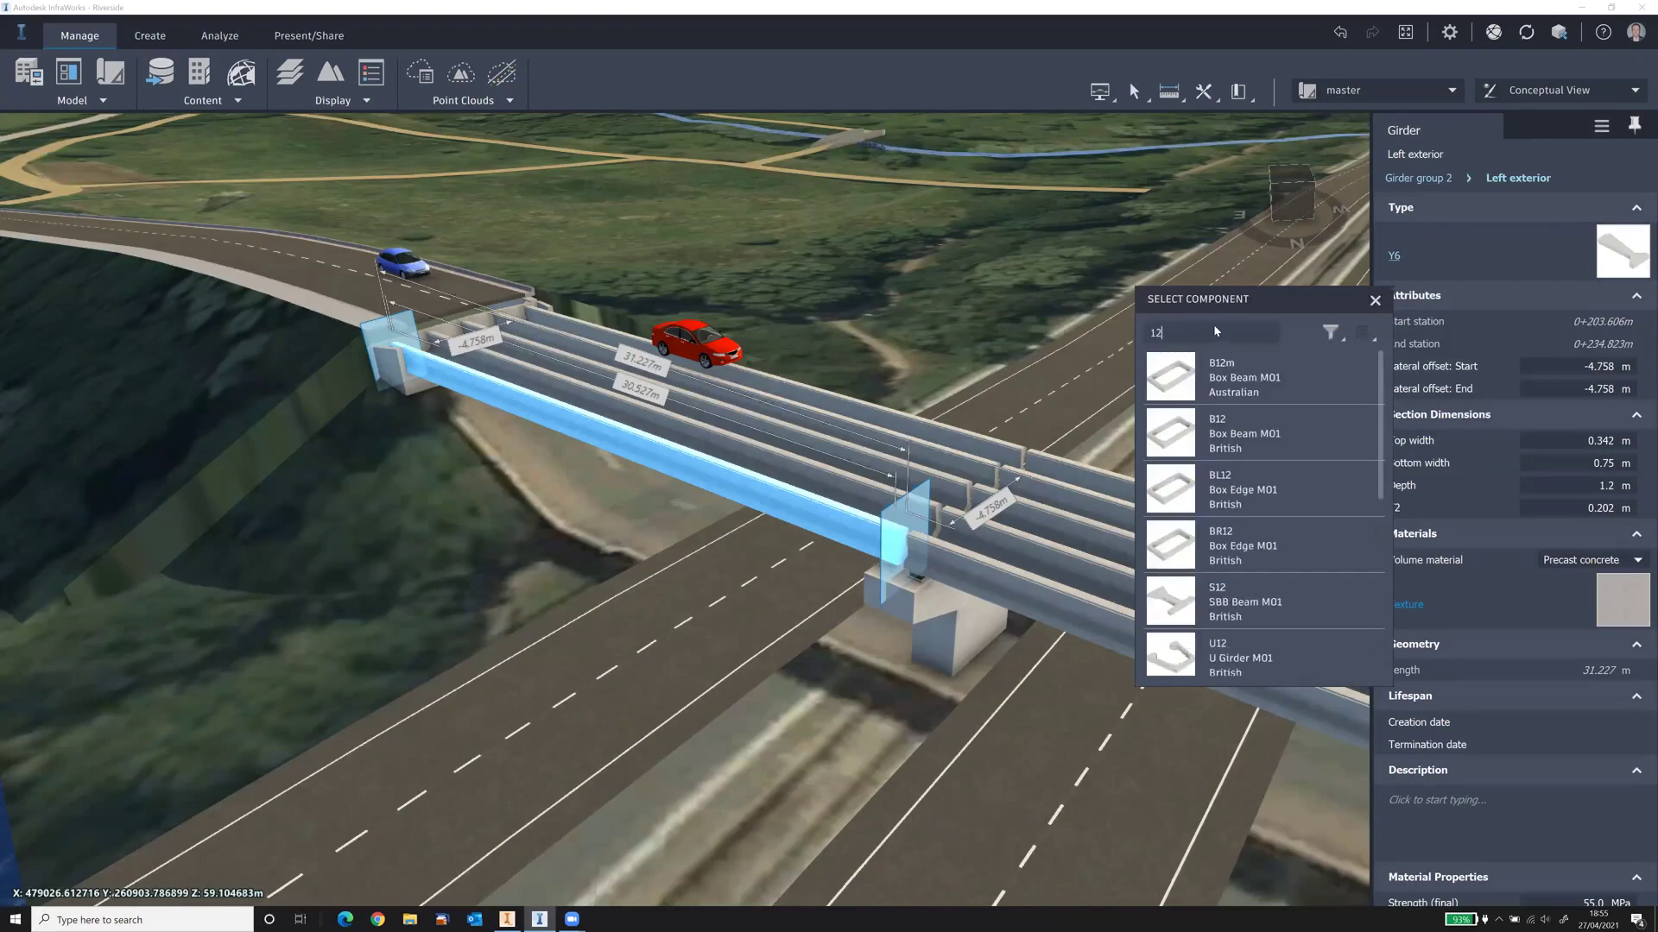
{"action": "left_click", "coordinate": [1221, 380]}
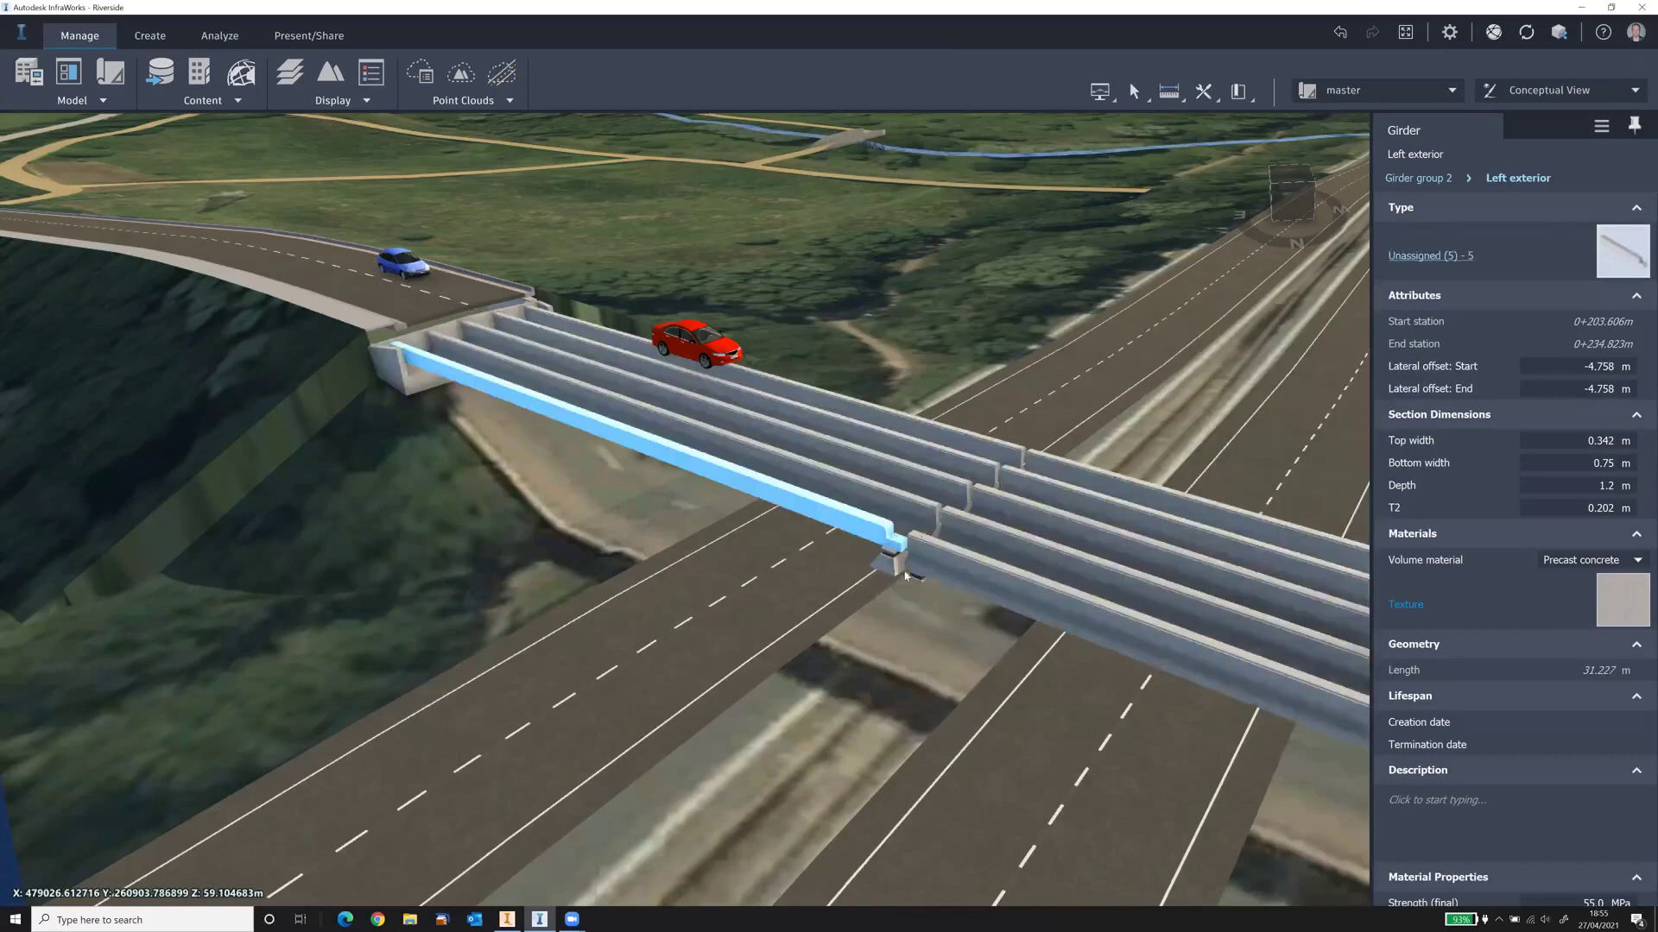
Step: Switch the girder's HasCut off and back on and apply, showing the notched end
{"action": "scroll", "coordinate": [900, 581], "scroll_direction": "up", "scroll_amount": 2}
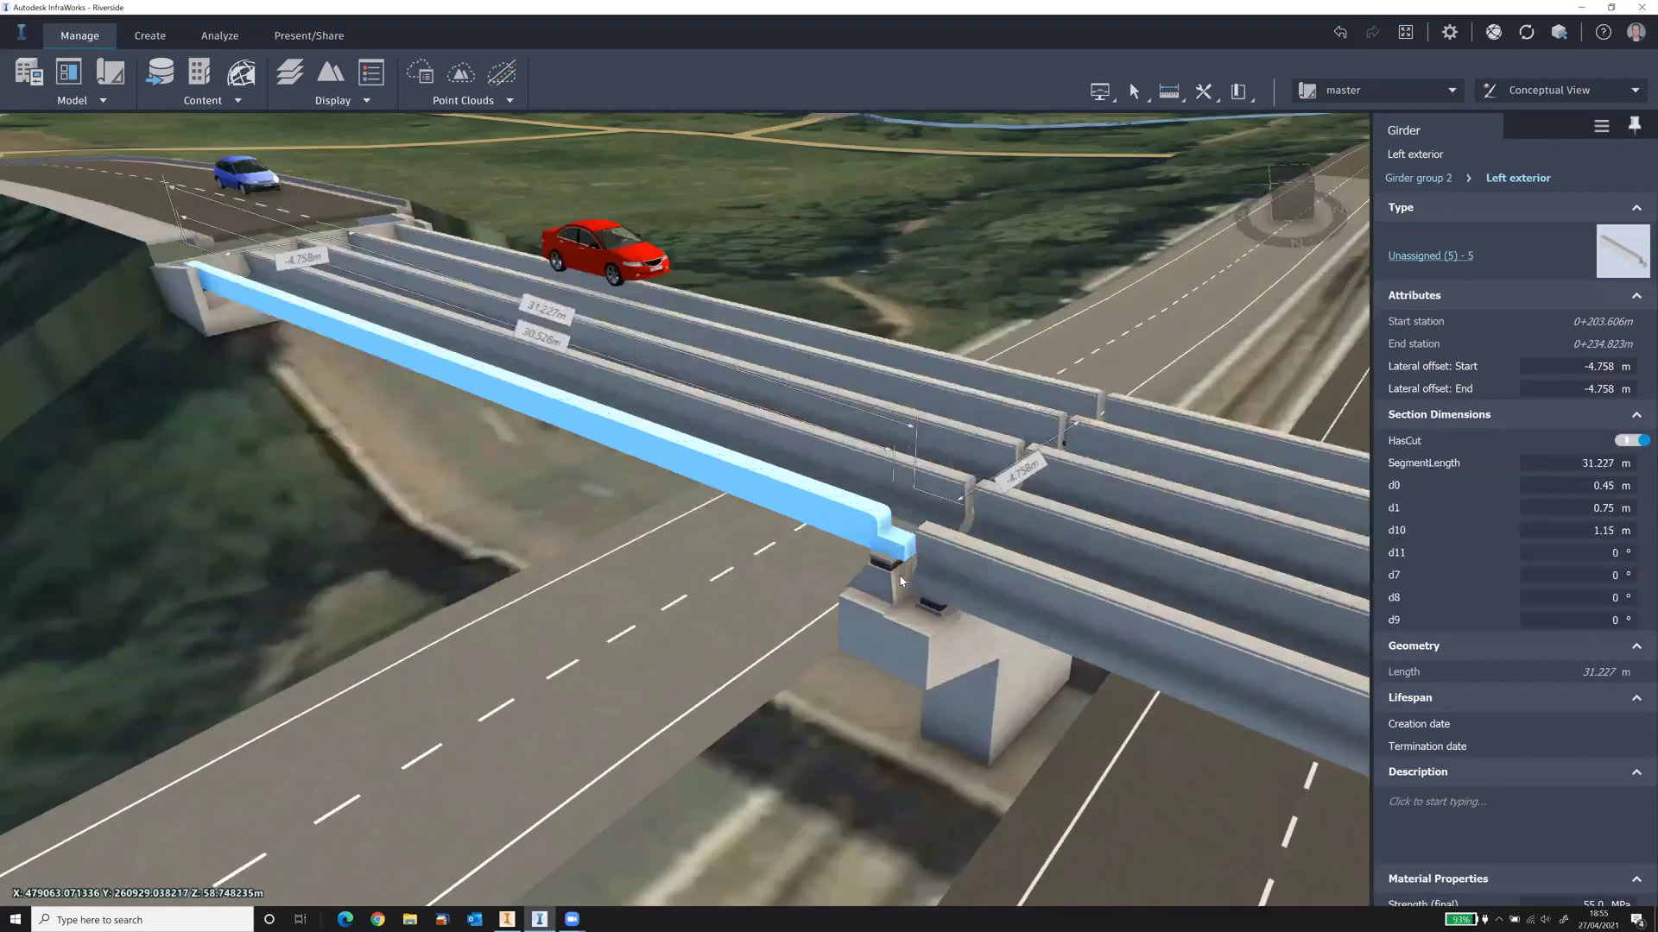
{"action": "scroll", "coordinate": [644, 357], "scroll_direction": "up", "scroll_amount": 4}
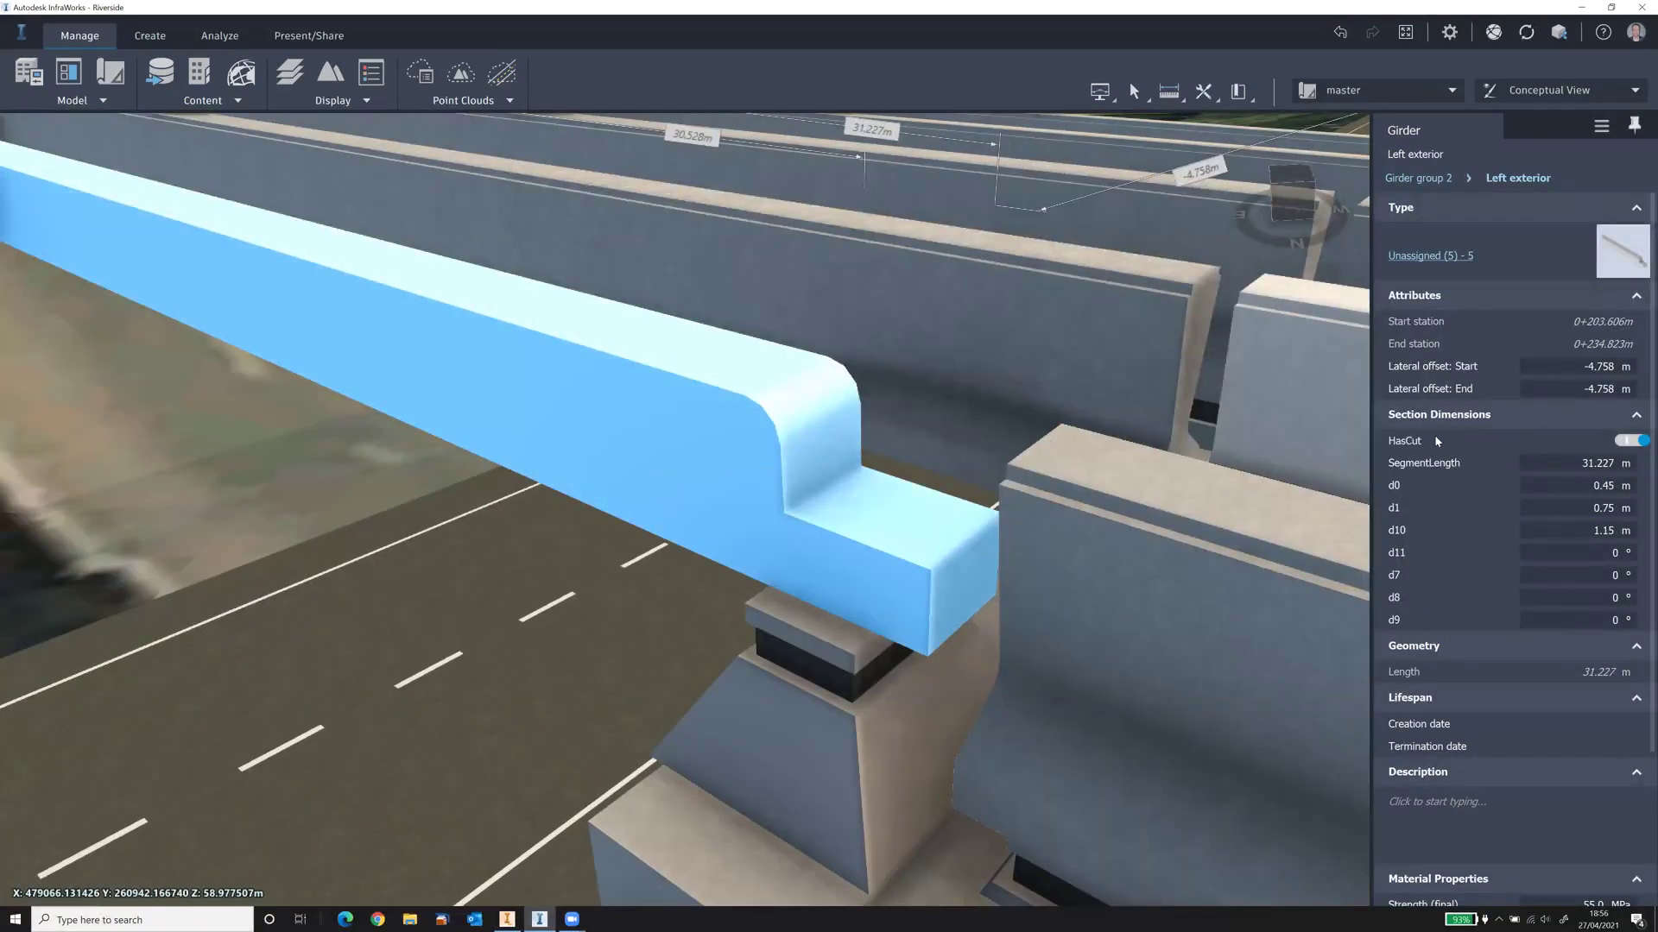
{"action": "left_click", "coordinate": [1627, 442]}
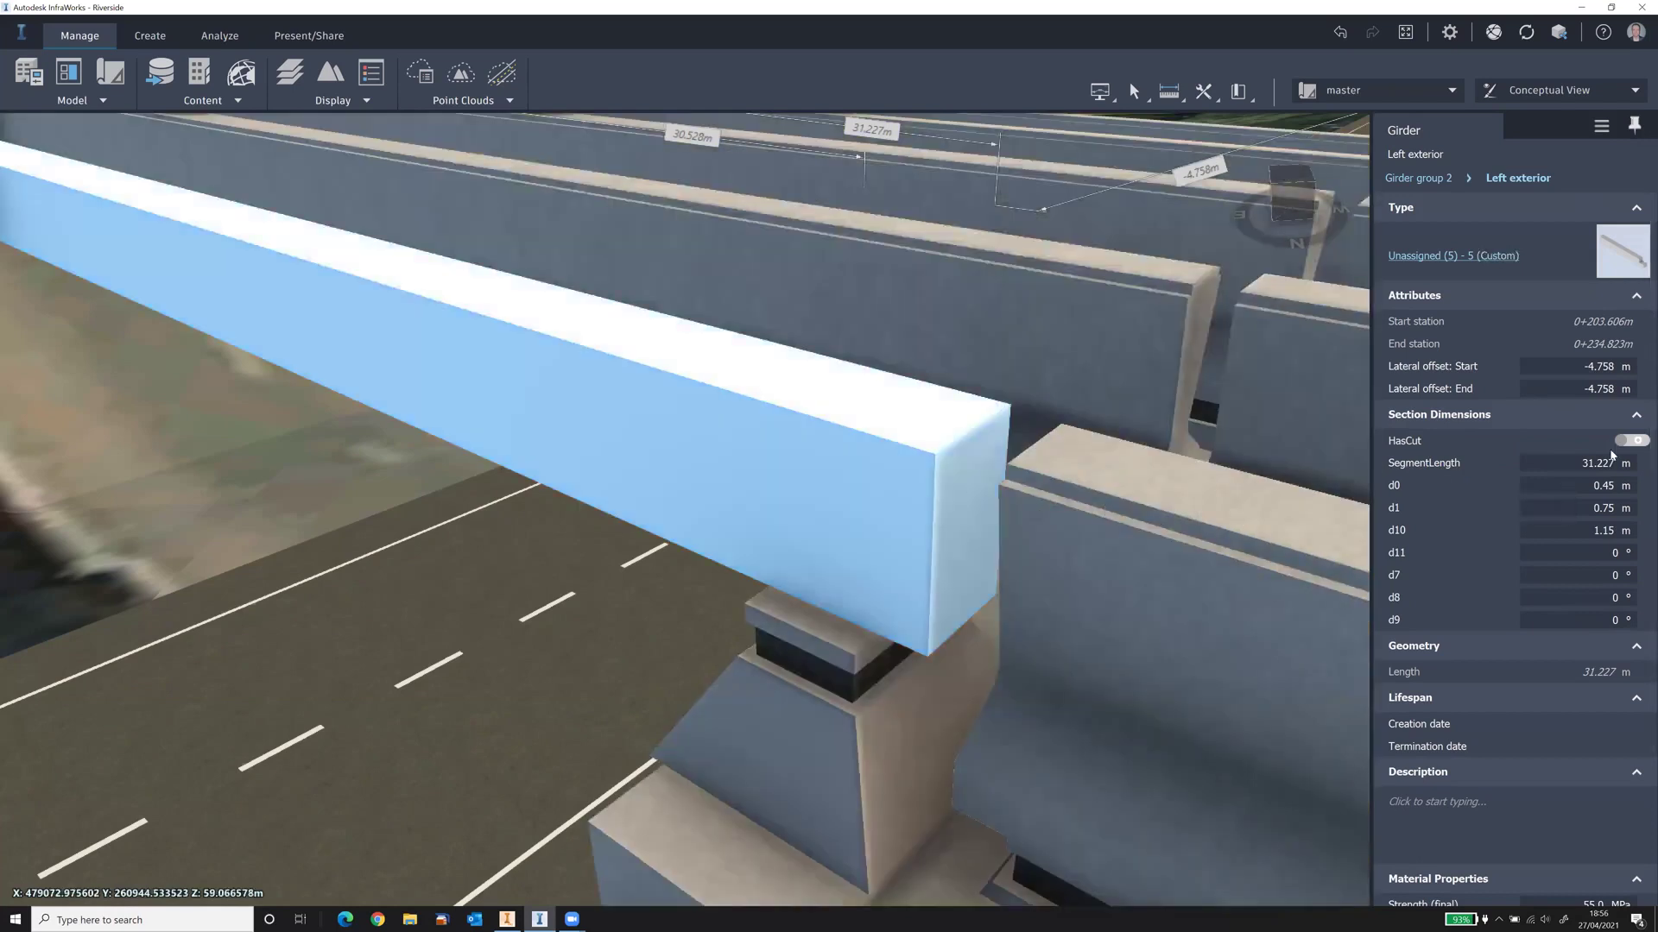
{"action": "left_click", "coordinate": [1630, 441]}
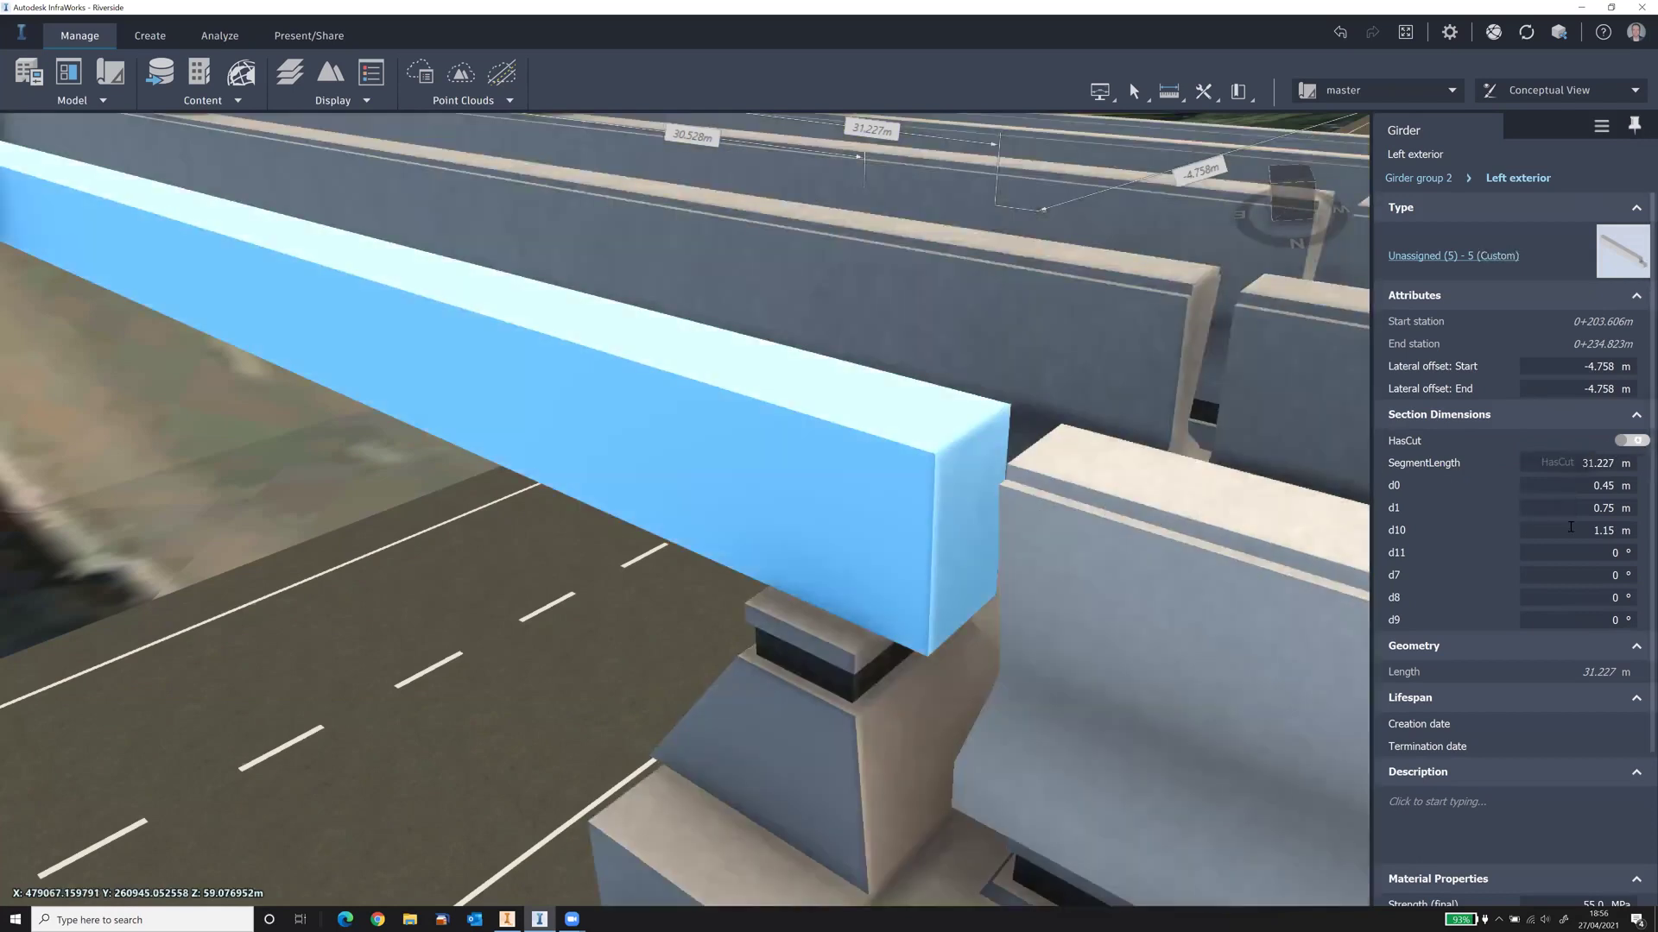
{"action": "left_click", "coordinate": [1436, 526]}
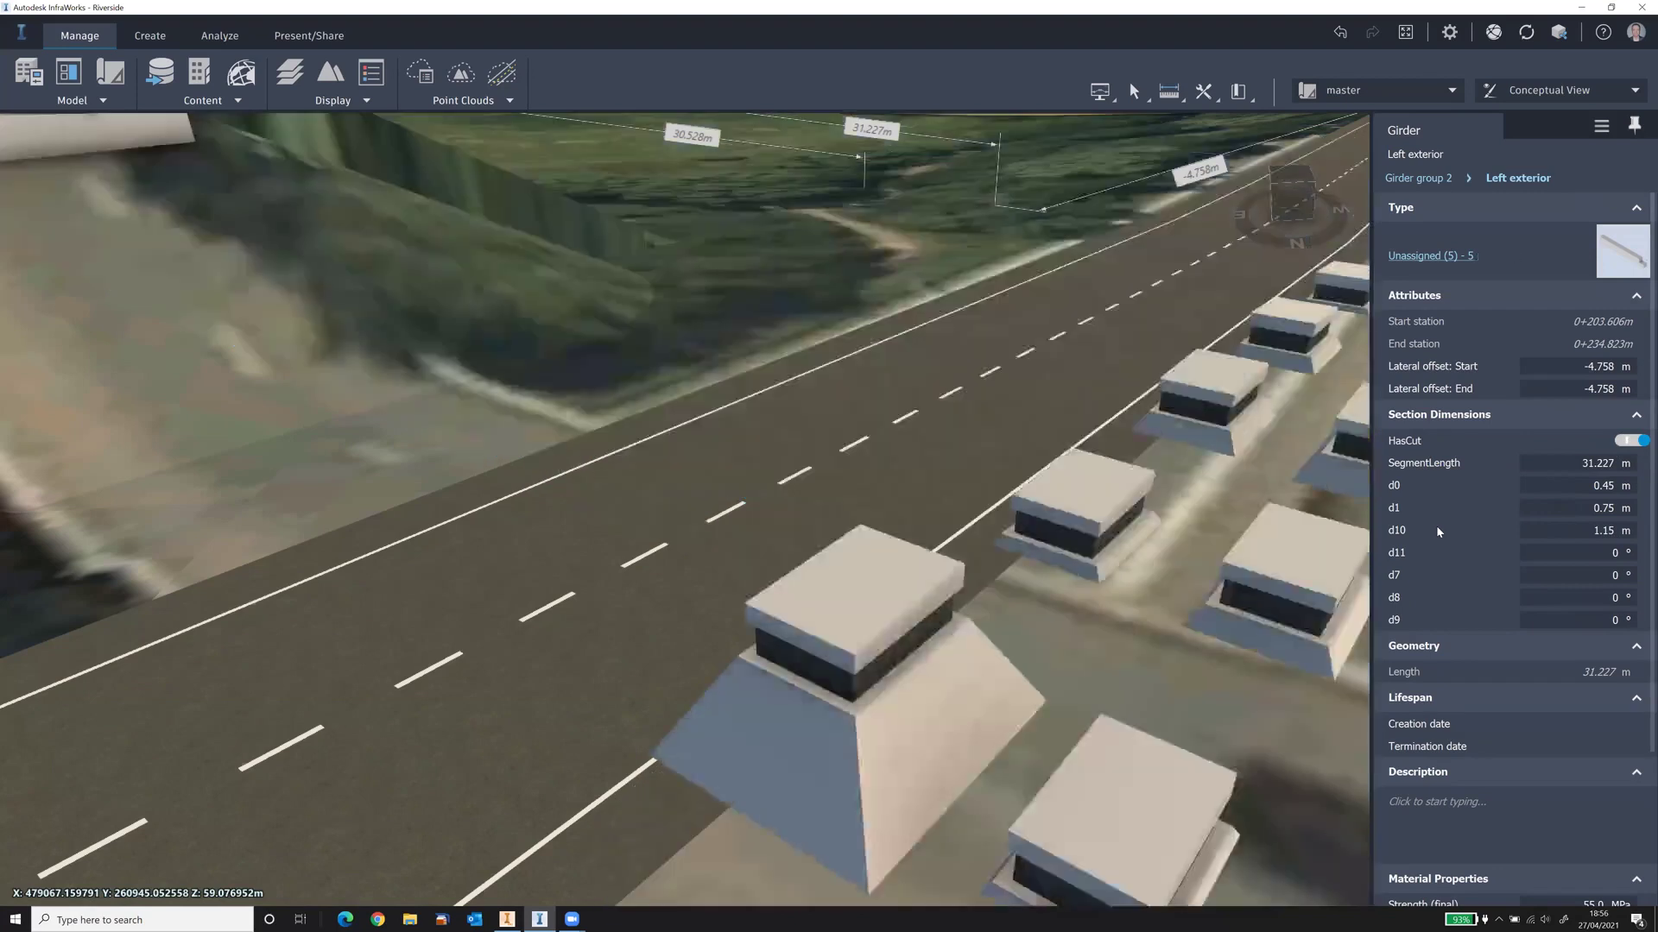